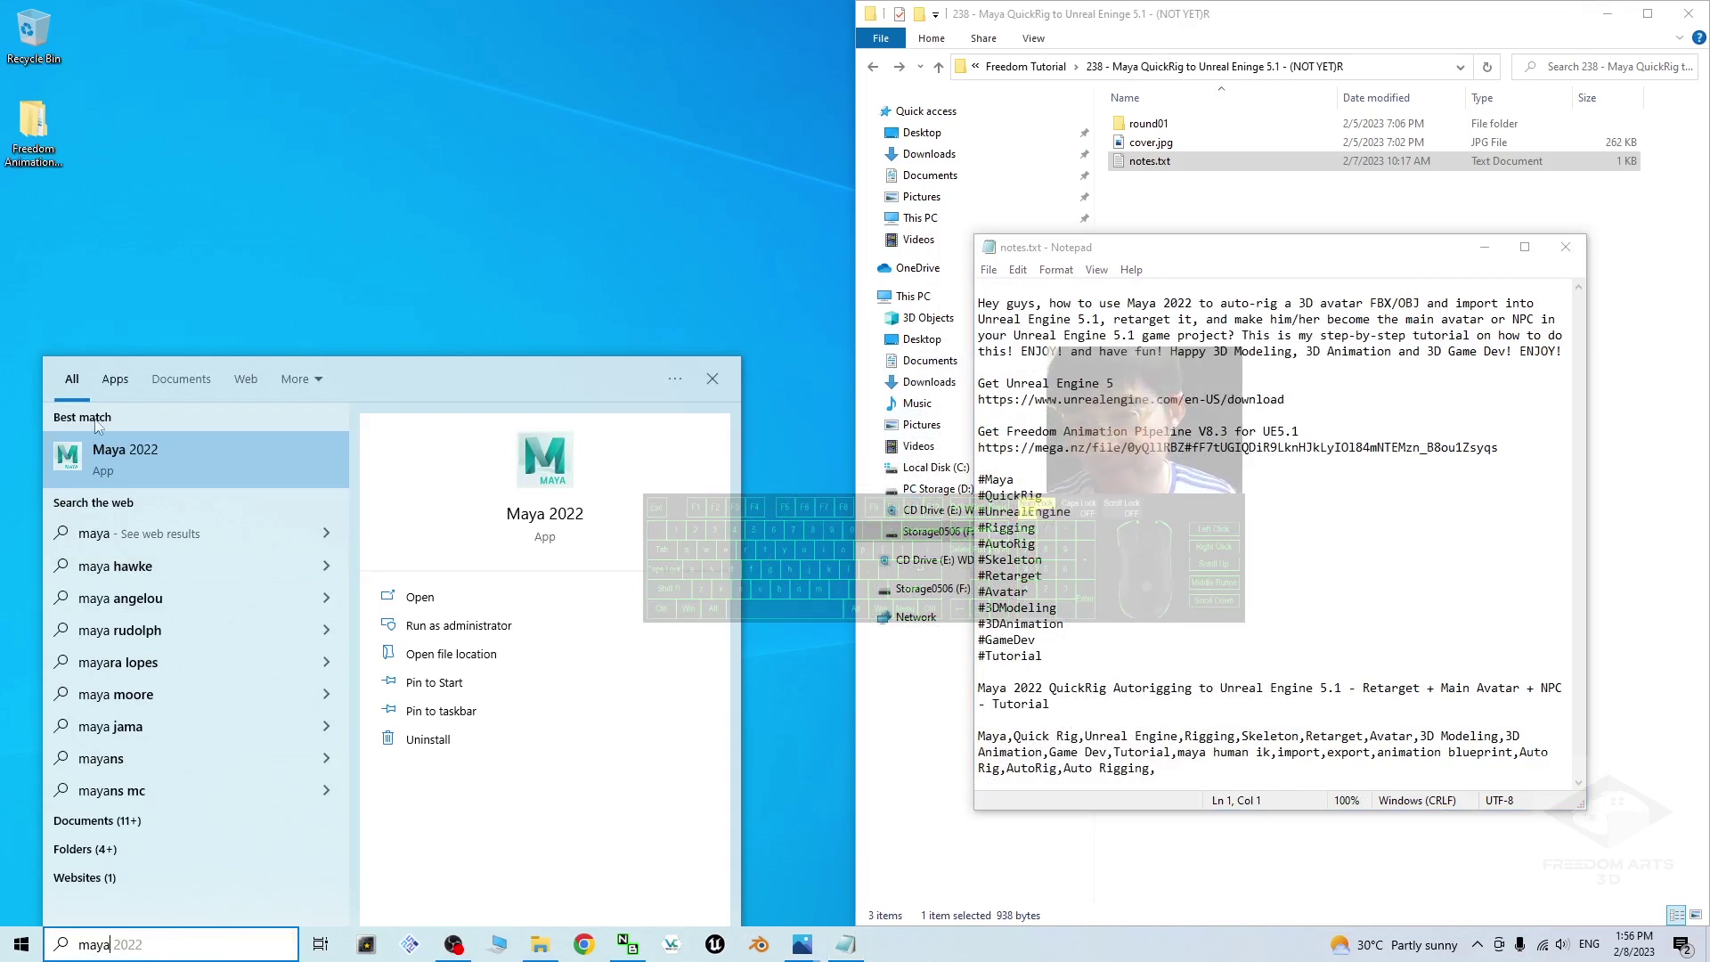
Launch Maya 2022 and copy the Sample Character folder from round01 to the desktop
{"action": "left_click", "coordinate": [89, 461]}
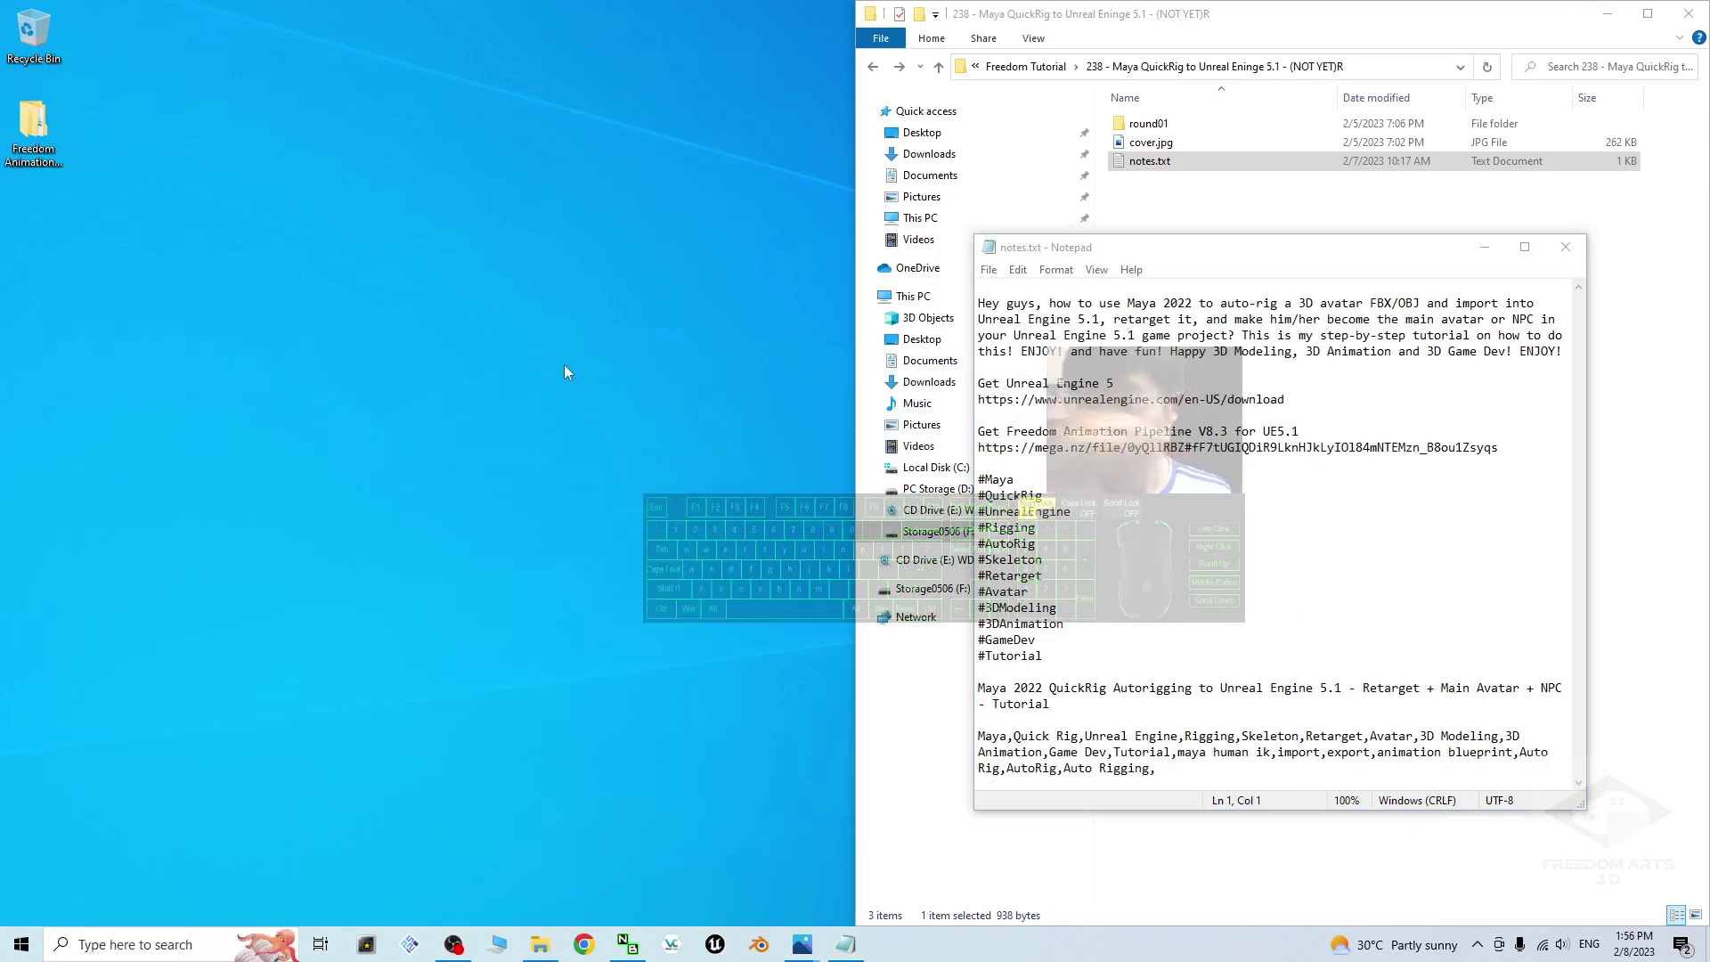
{"action": "double_click", "coordinate": [1223, 130]}
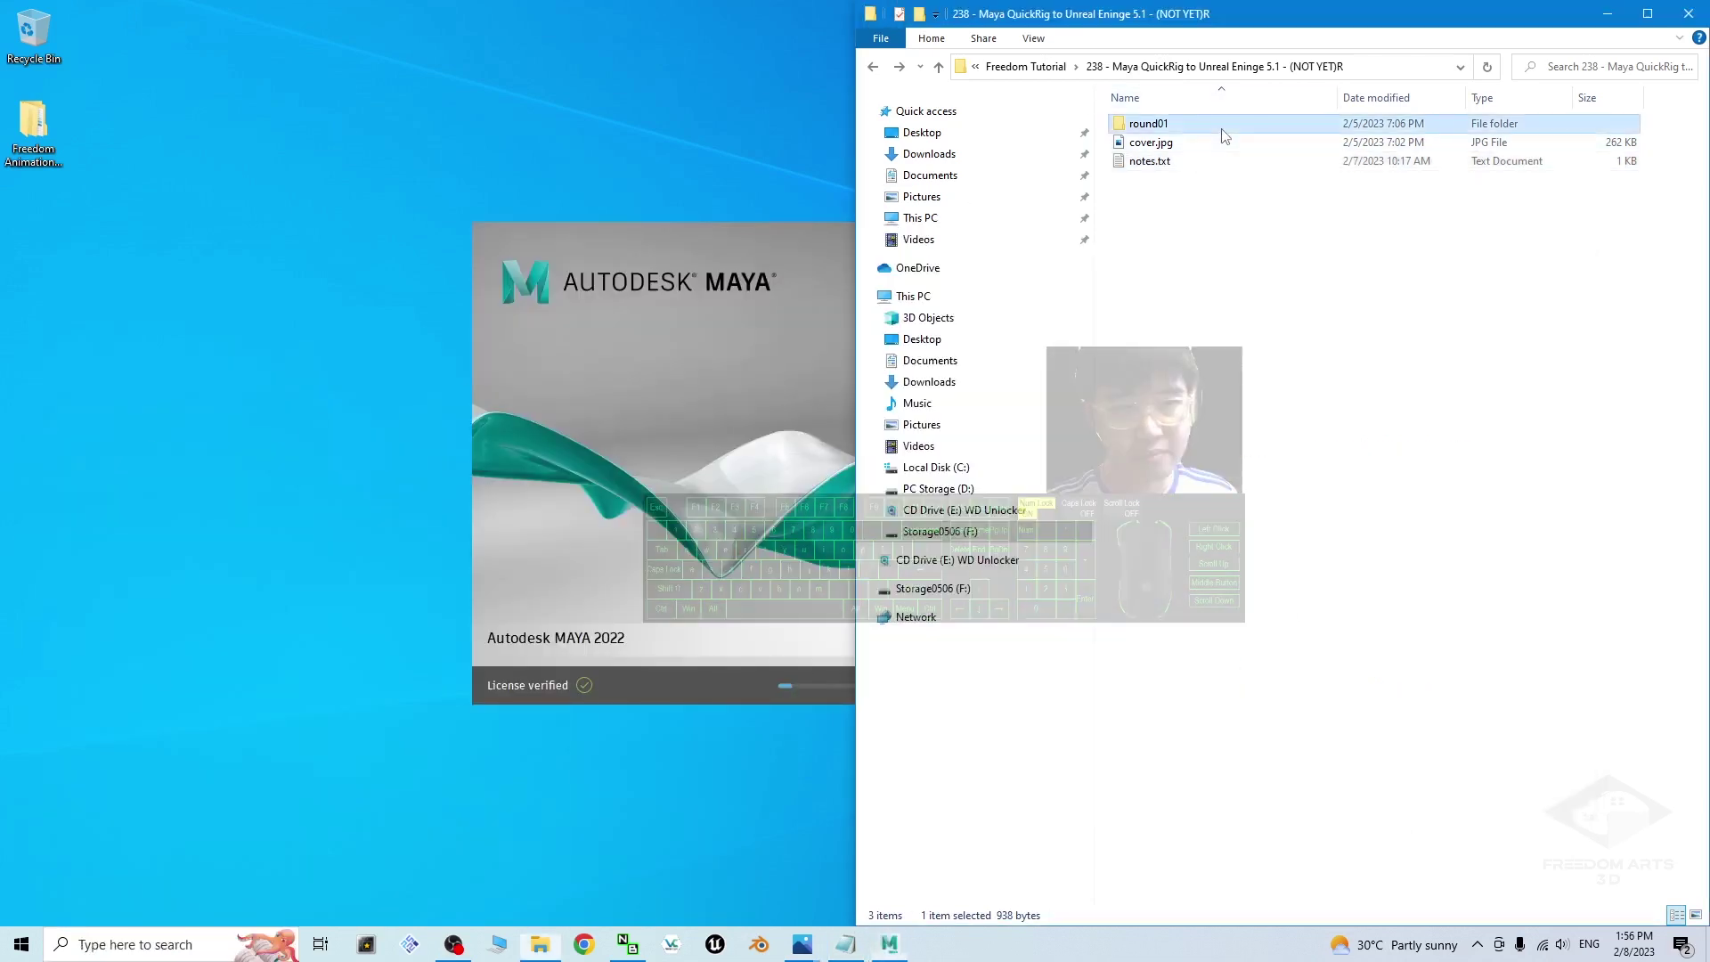
{"action": "left_click", "coordinate": [1223, 130]}
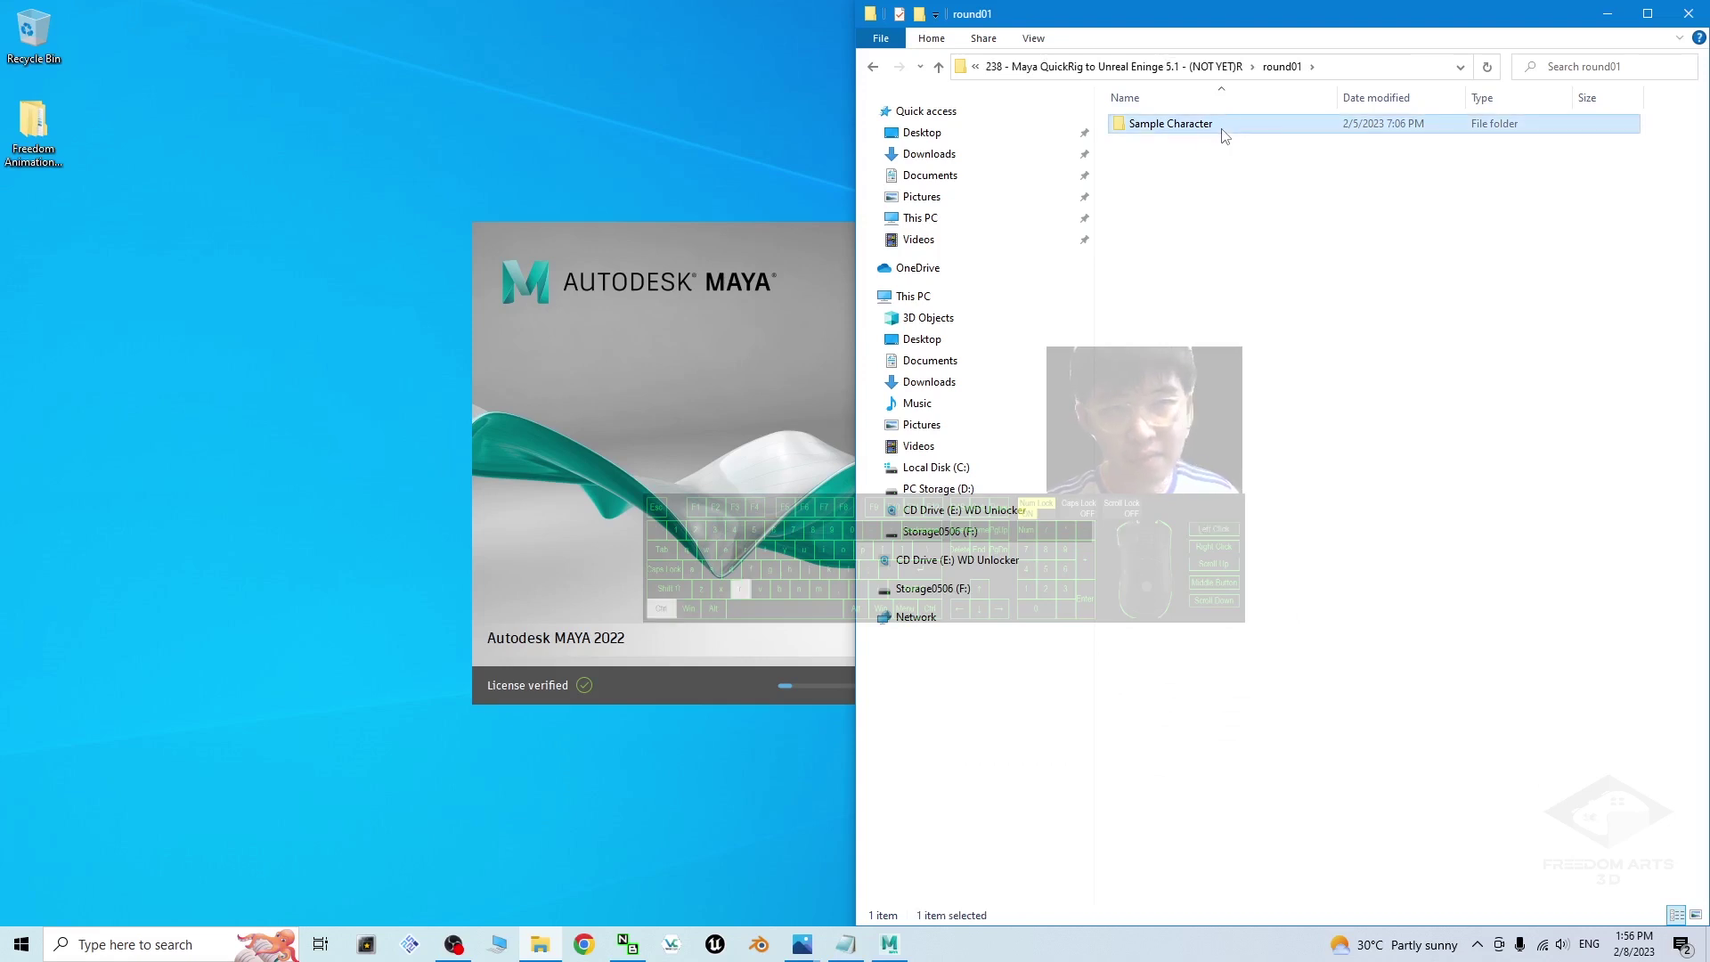
{"action": "key", "text": "ctrl+v"}
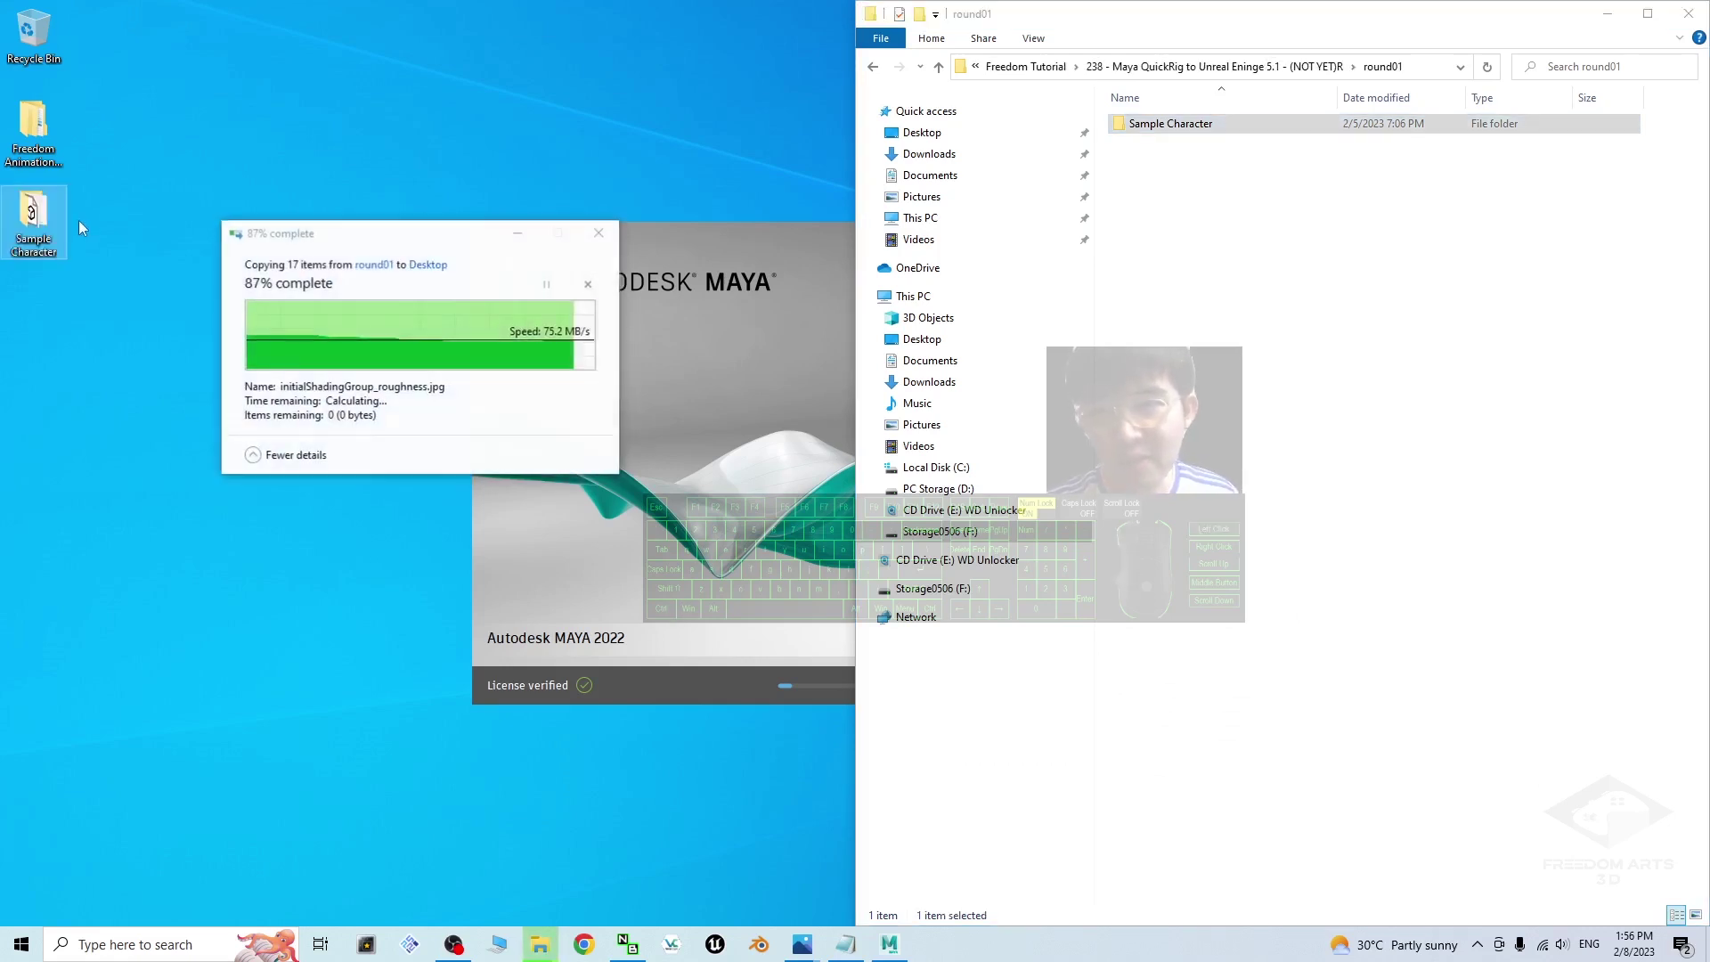
Open the copied Sample Character folder and preview the Pete.obj and Bianca.obj models in 3D Viewer
{"action": "double_click", "coordinate": [33, 212]}
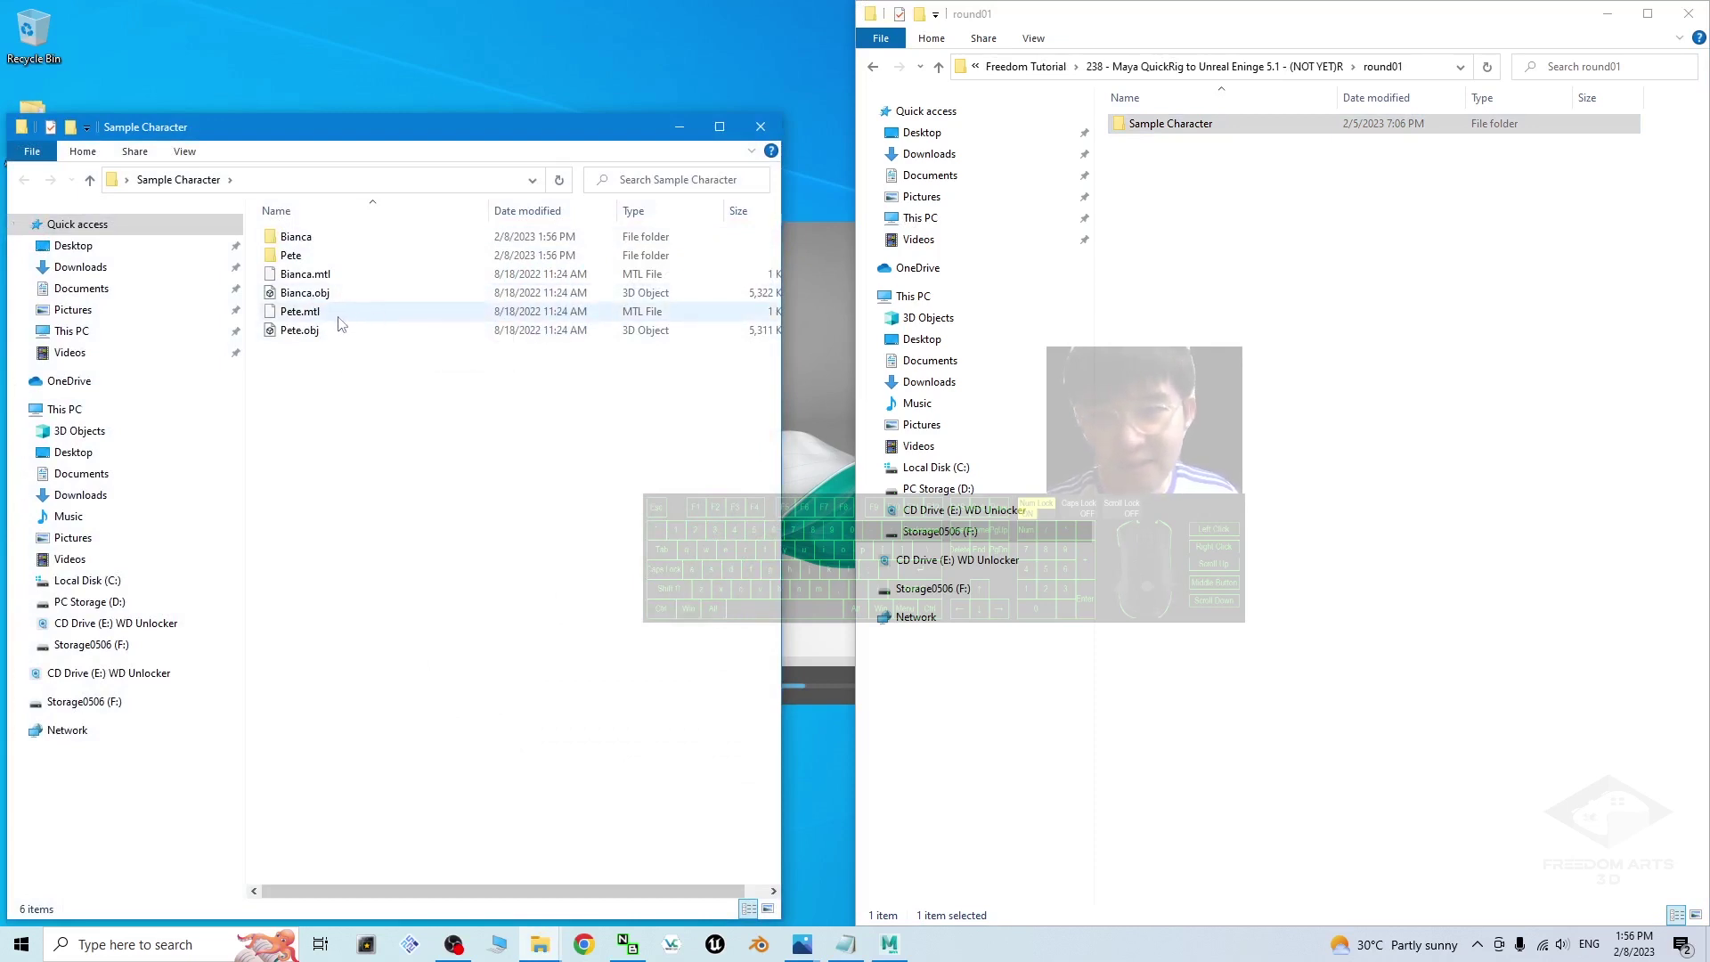
{"action": "left_click", "coordinate": [325, 294]}
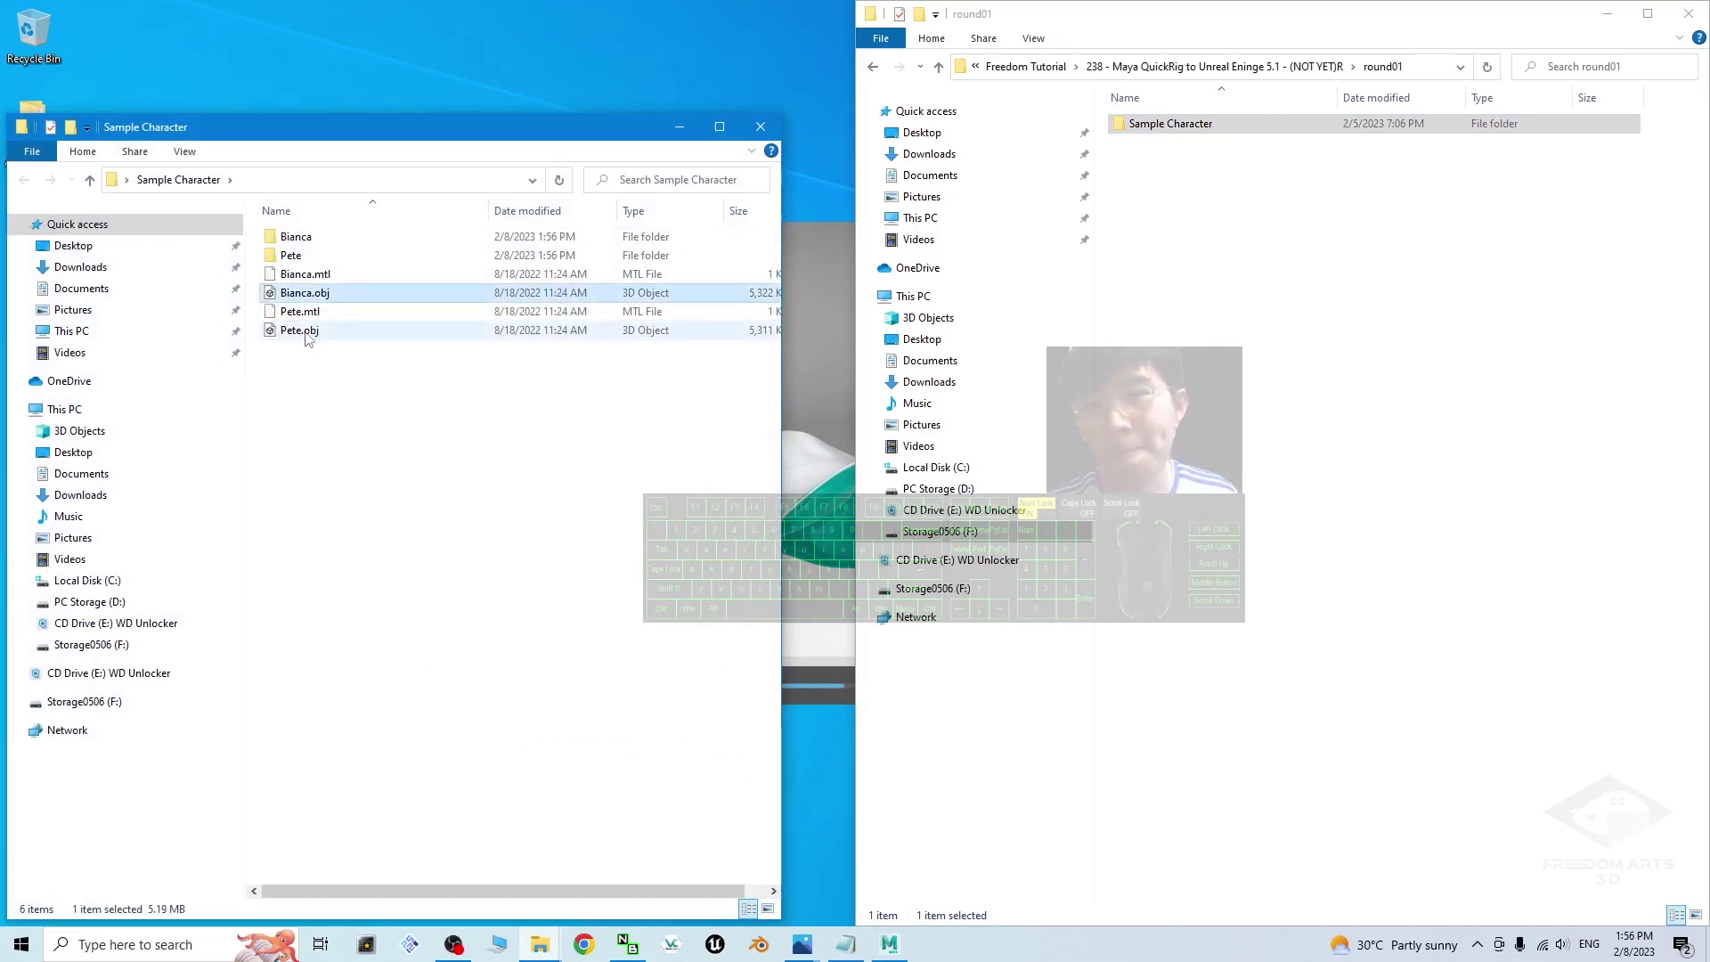
{"action": "left_click", "coordinate": [303, 331]}
{"action": "double_click", "coordinate": [306, 336]}
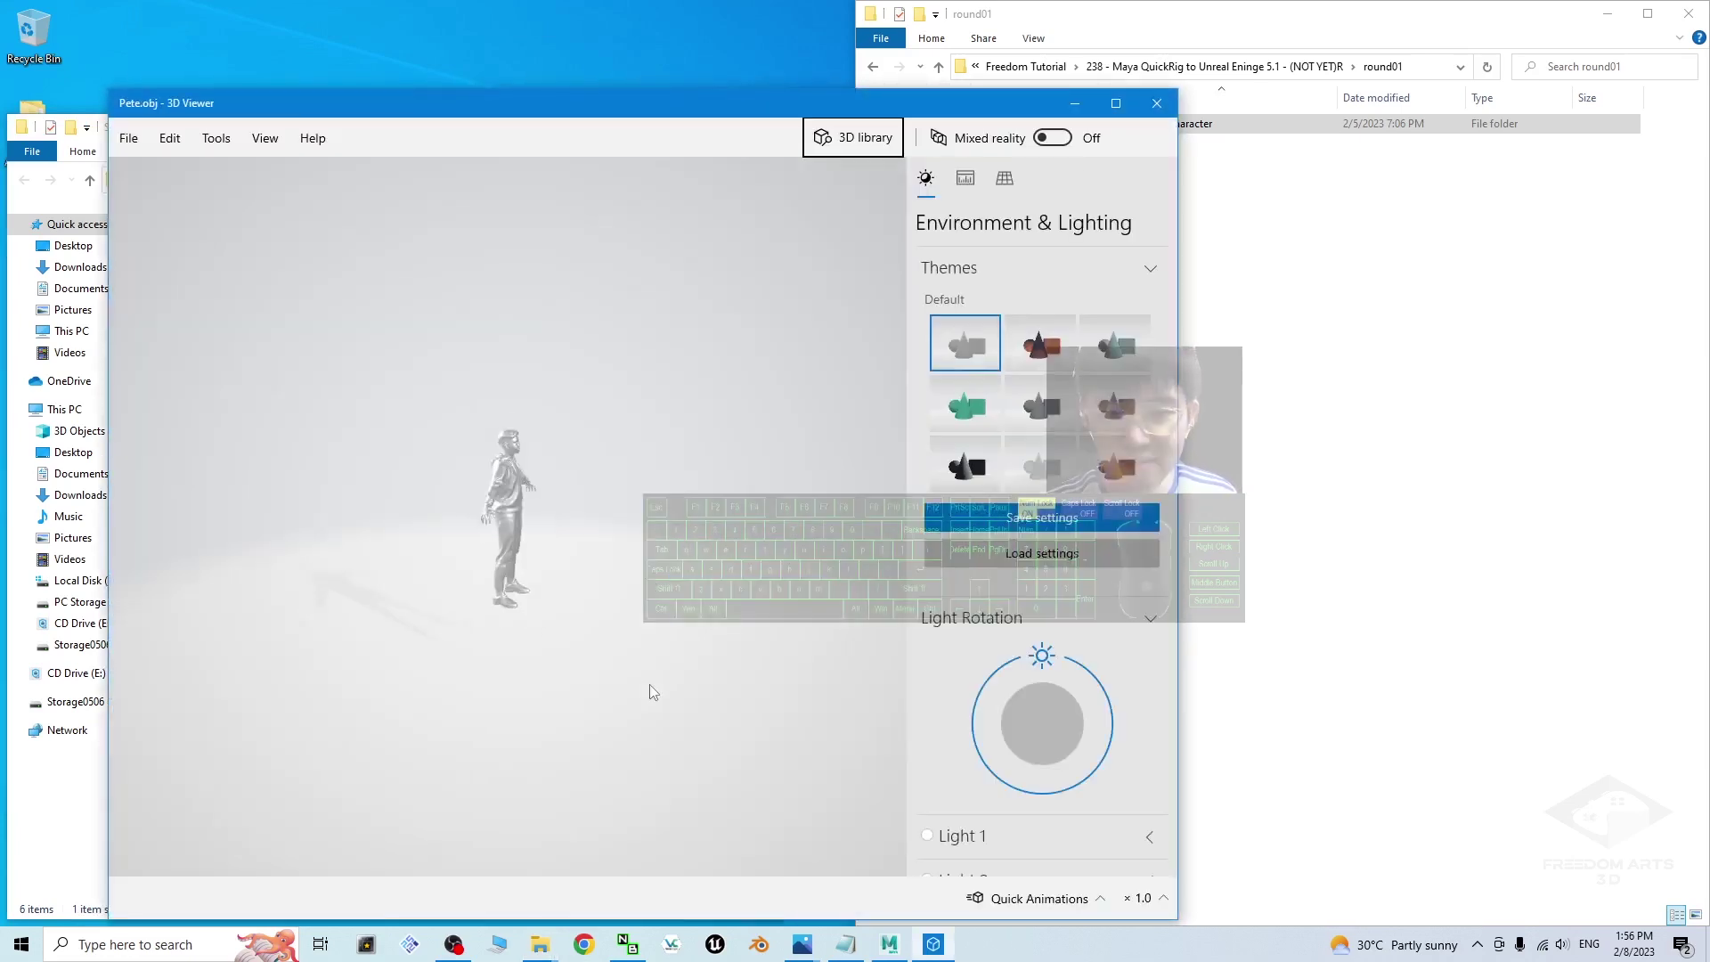
{"action": "left_click", "coordinate": [1156, 104]}
{"action": "double_click", "coordinate": [348, 295]}
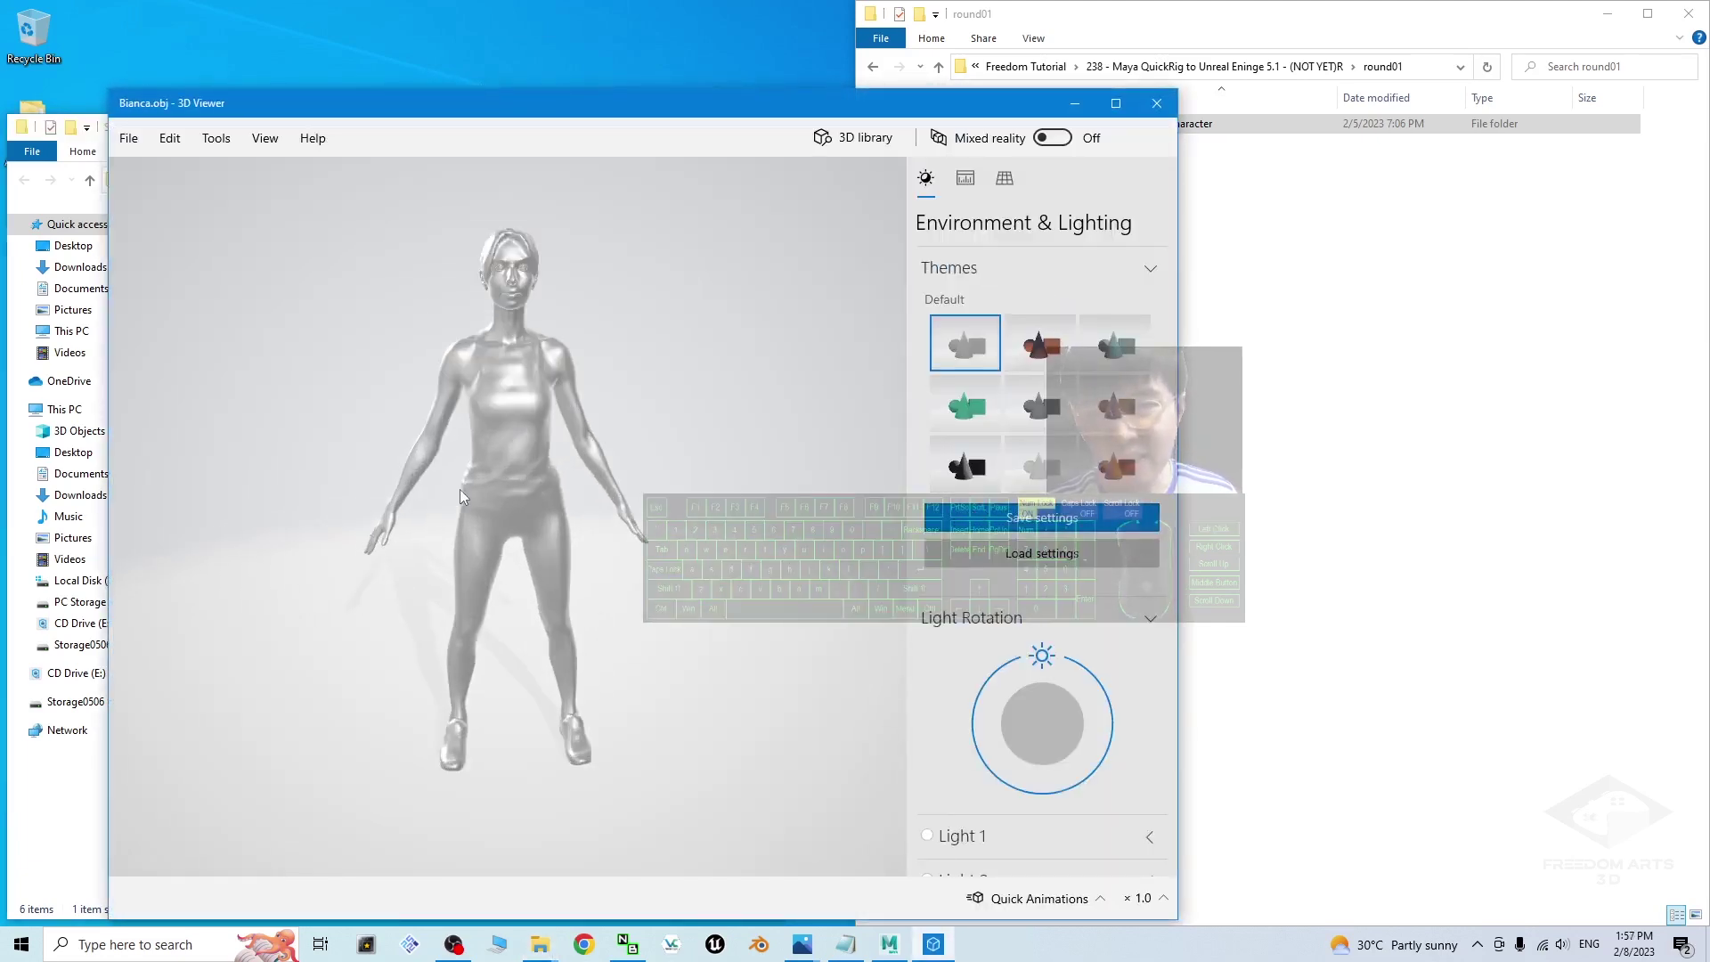
{"action": "left_click", "coordinate": [1157, 103]}
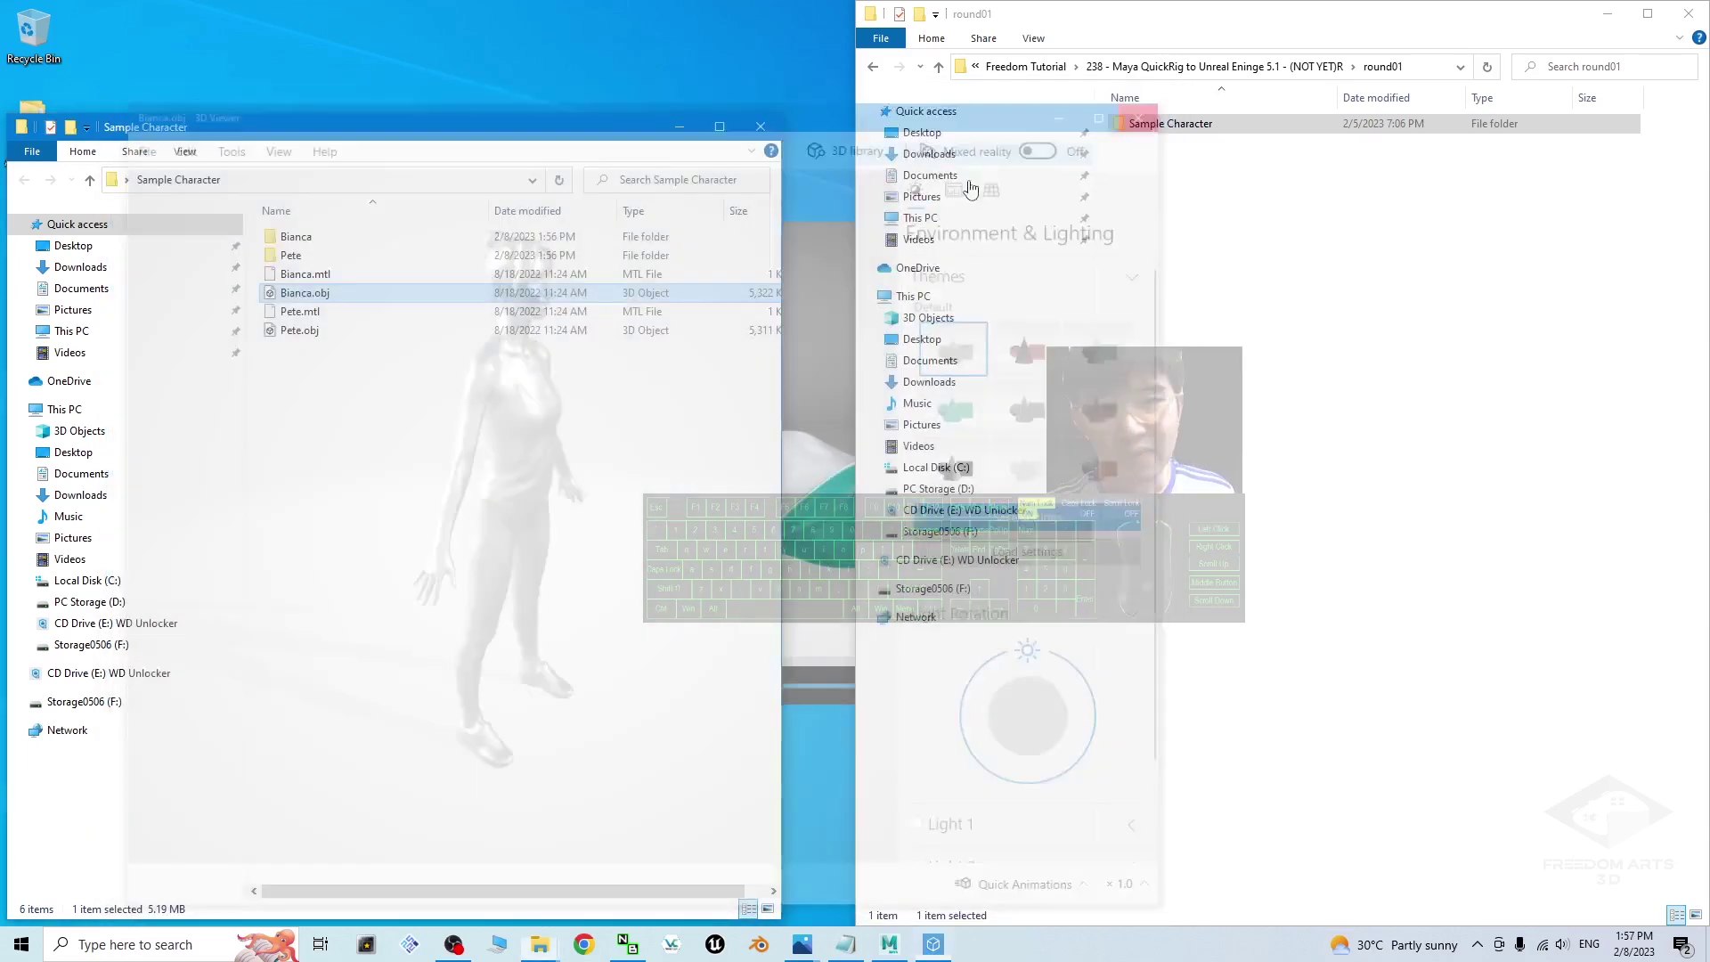
{"action": "double_click", "coordinate": [294, 330]}
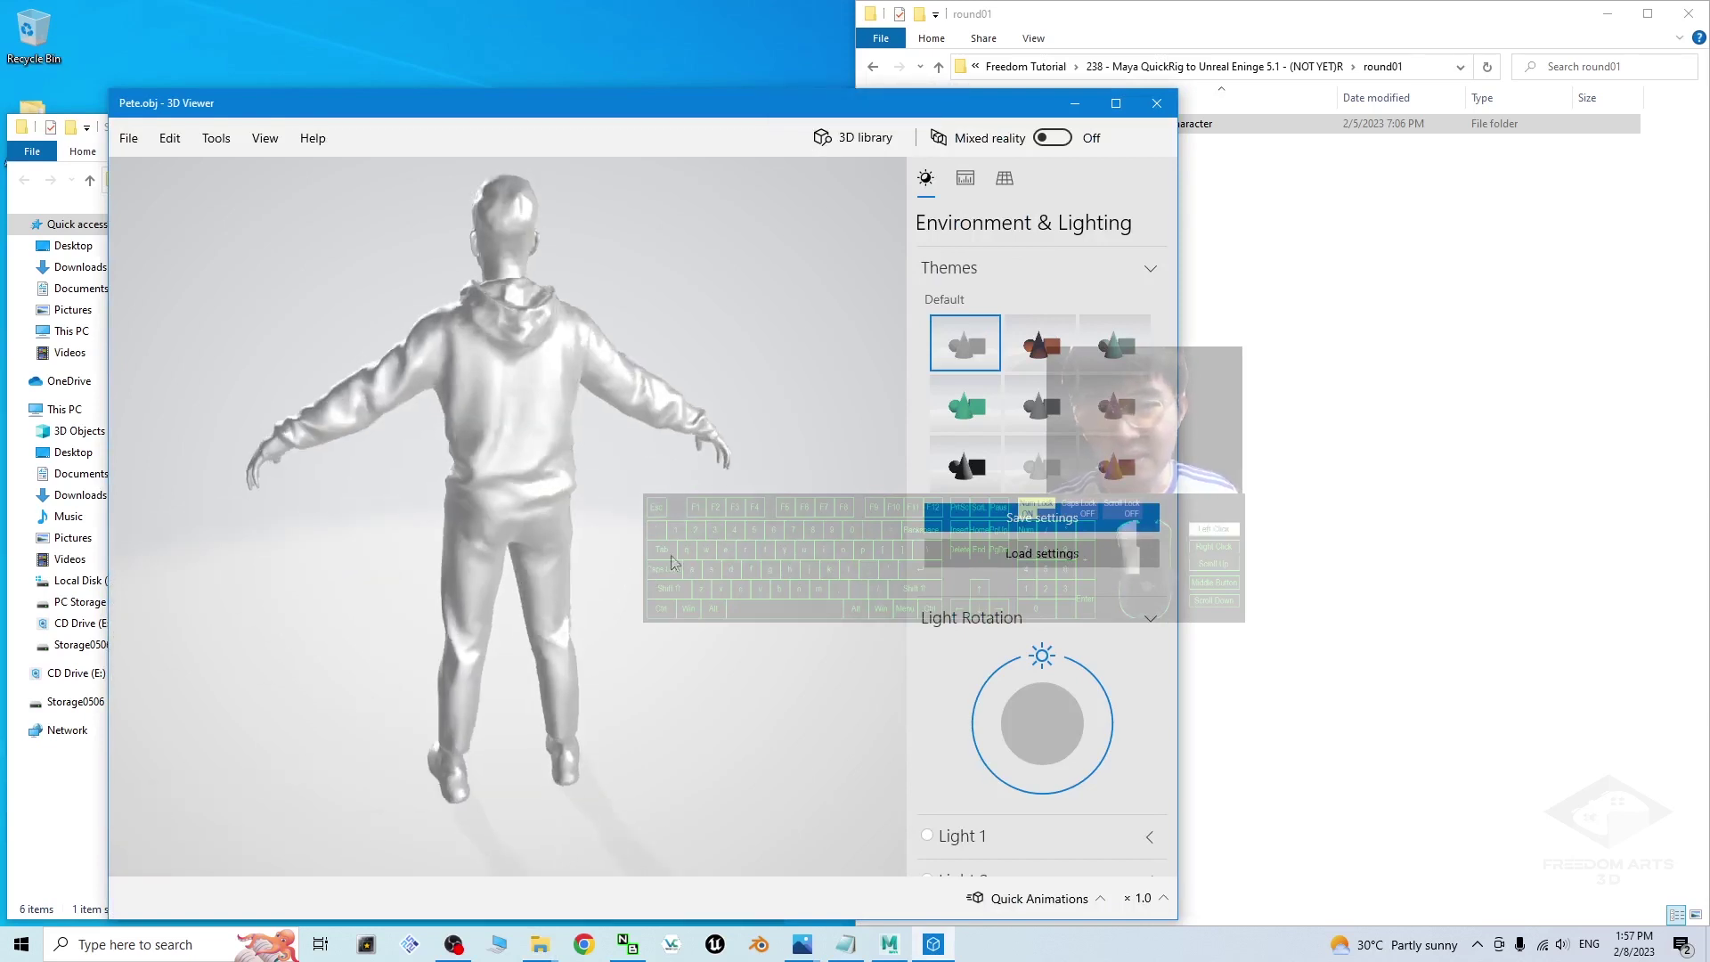
{"action": "left_click", "coordinate": [1156, 103]}
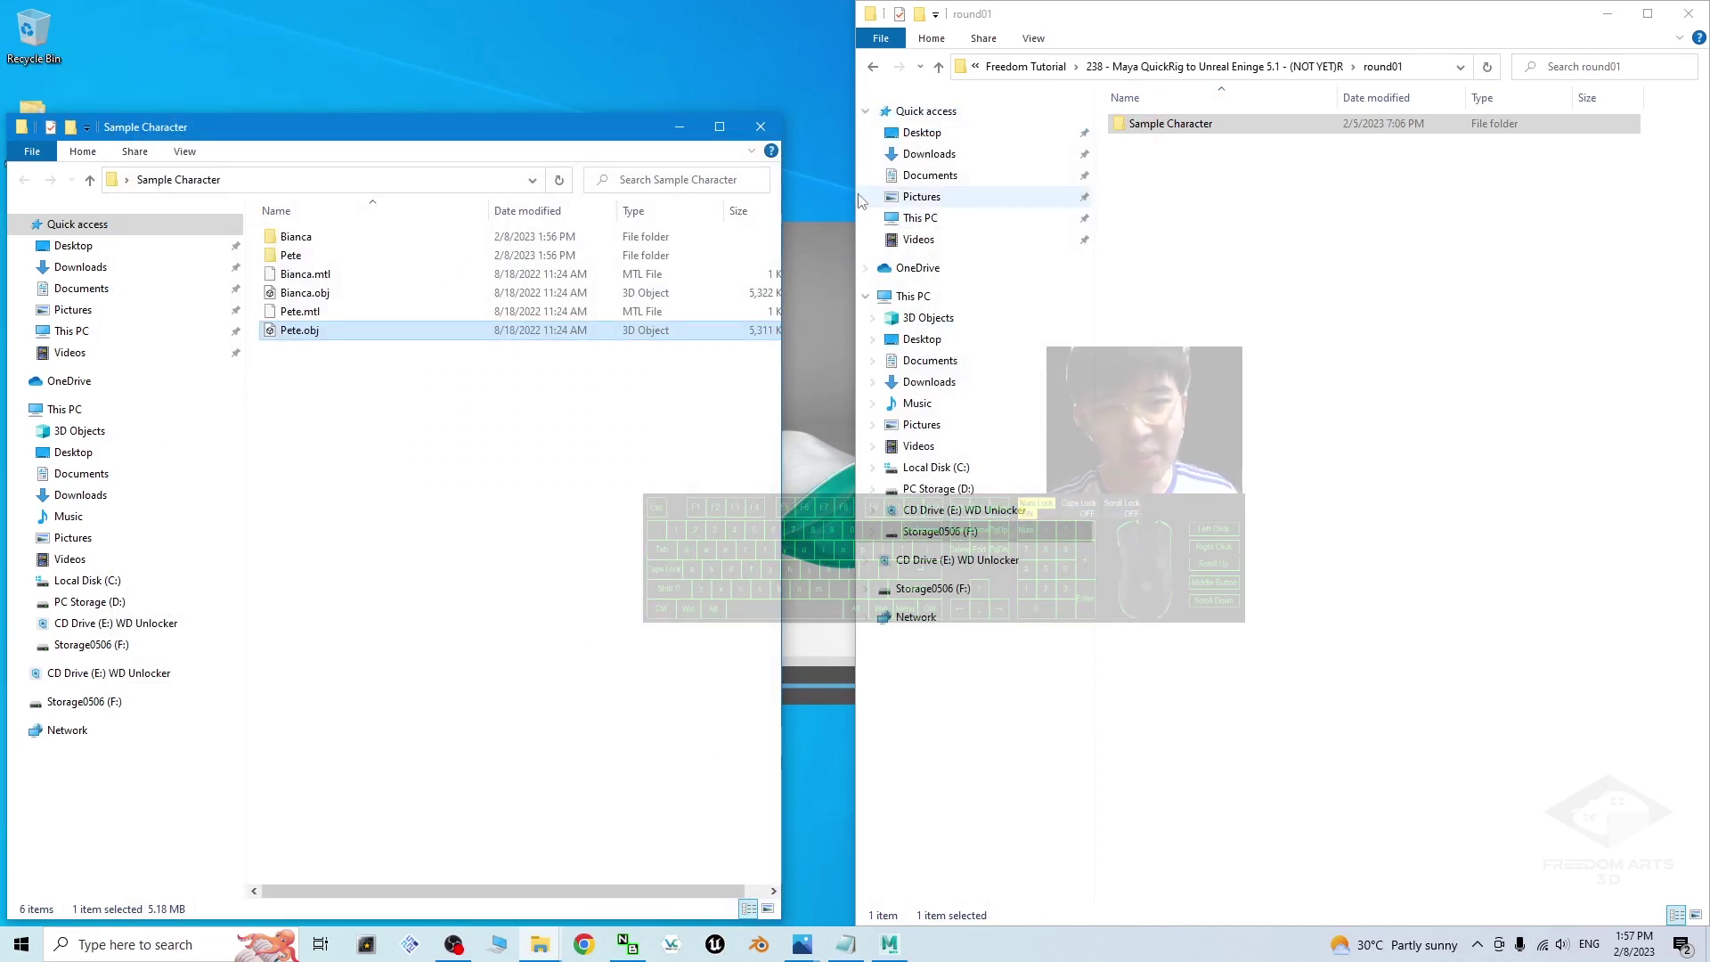
Switch to Maya and dismiss the What's New Highlight Settings window
{"action": "left_click", "coordinate": [684, 16]}
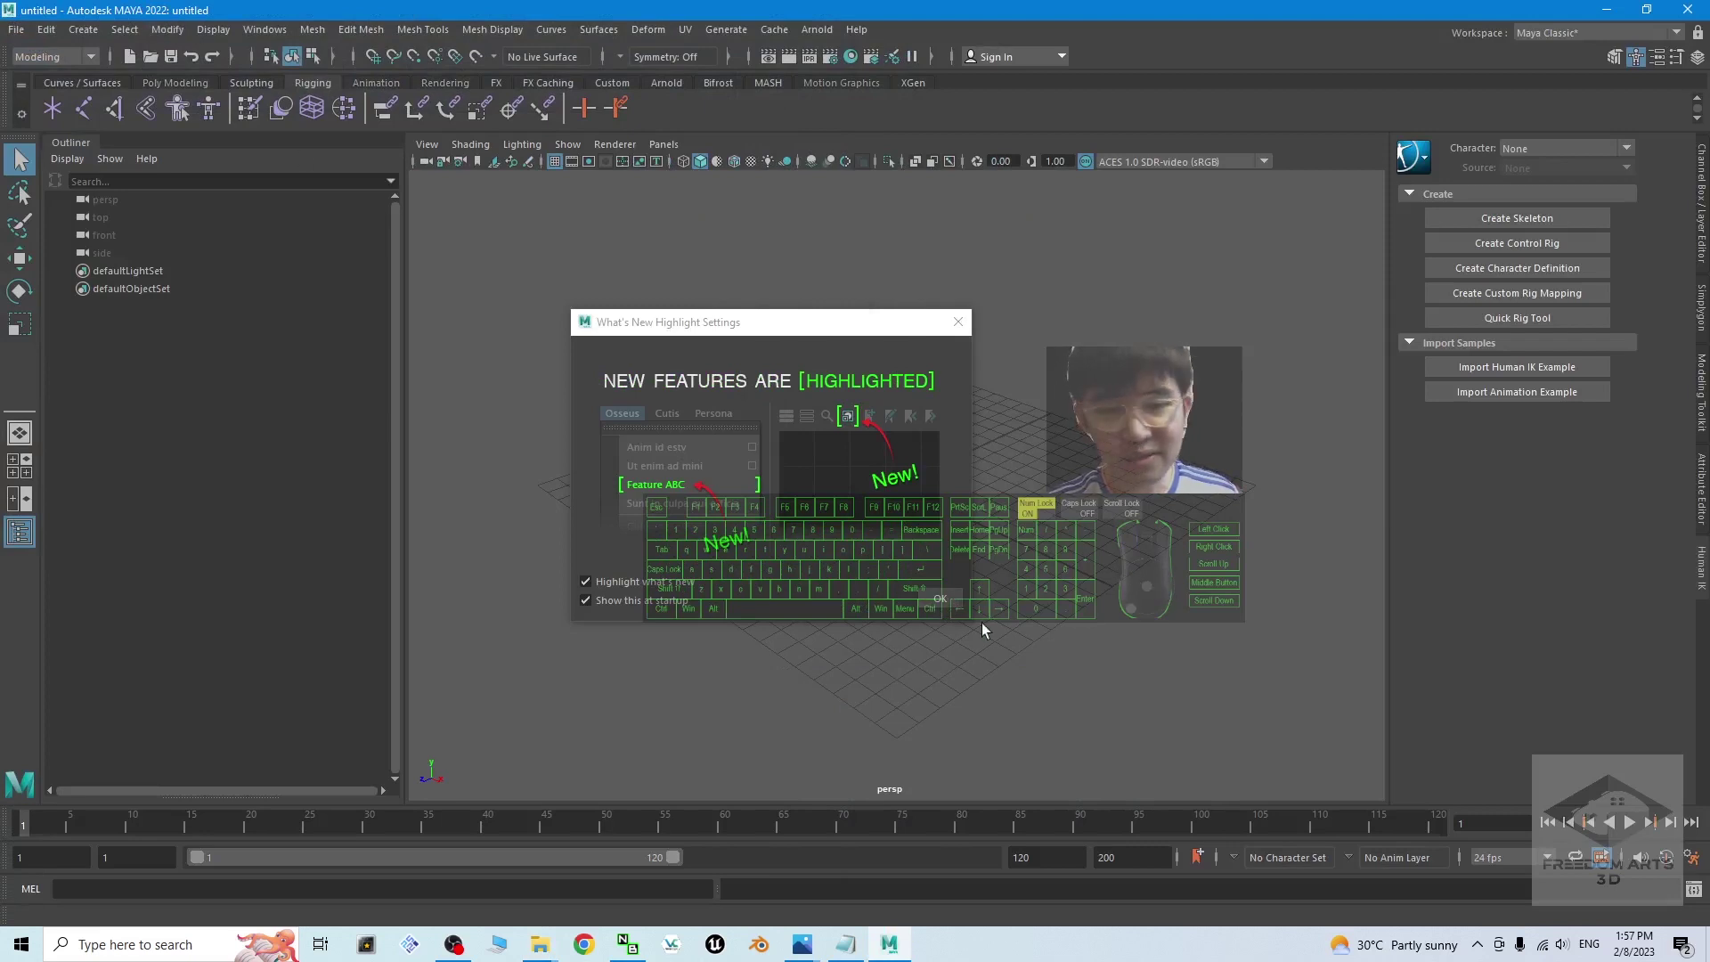
{"action": "left_click", "coordinate": [458, 944]}
{"action": "left_click", "coordinate": [1122, 745]}
{"action": "left_click", "coordinate": [1041, 199]}
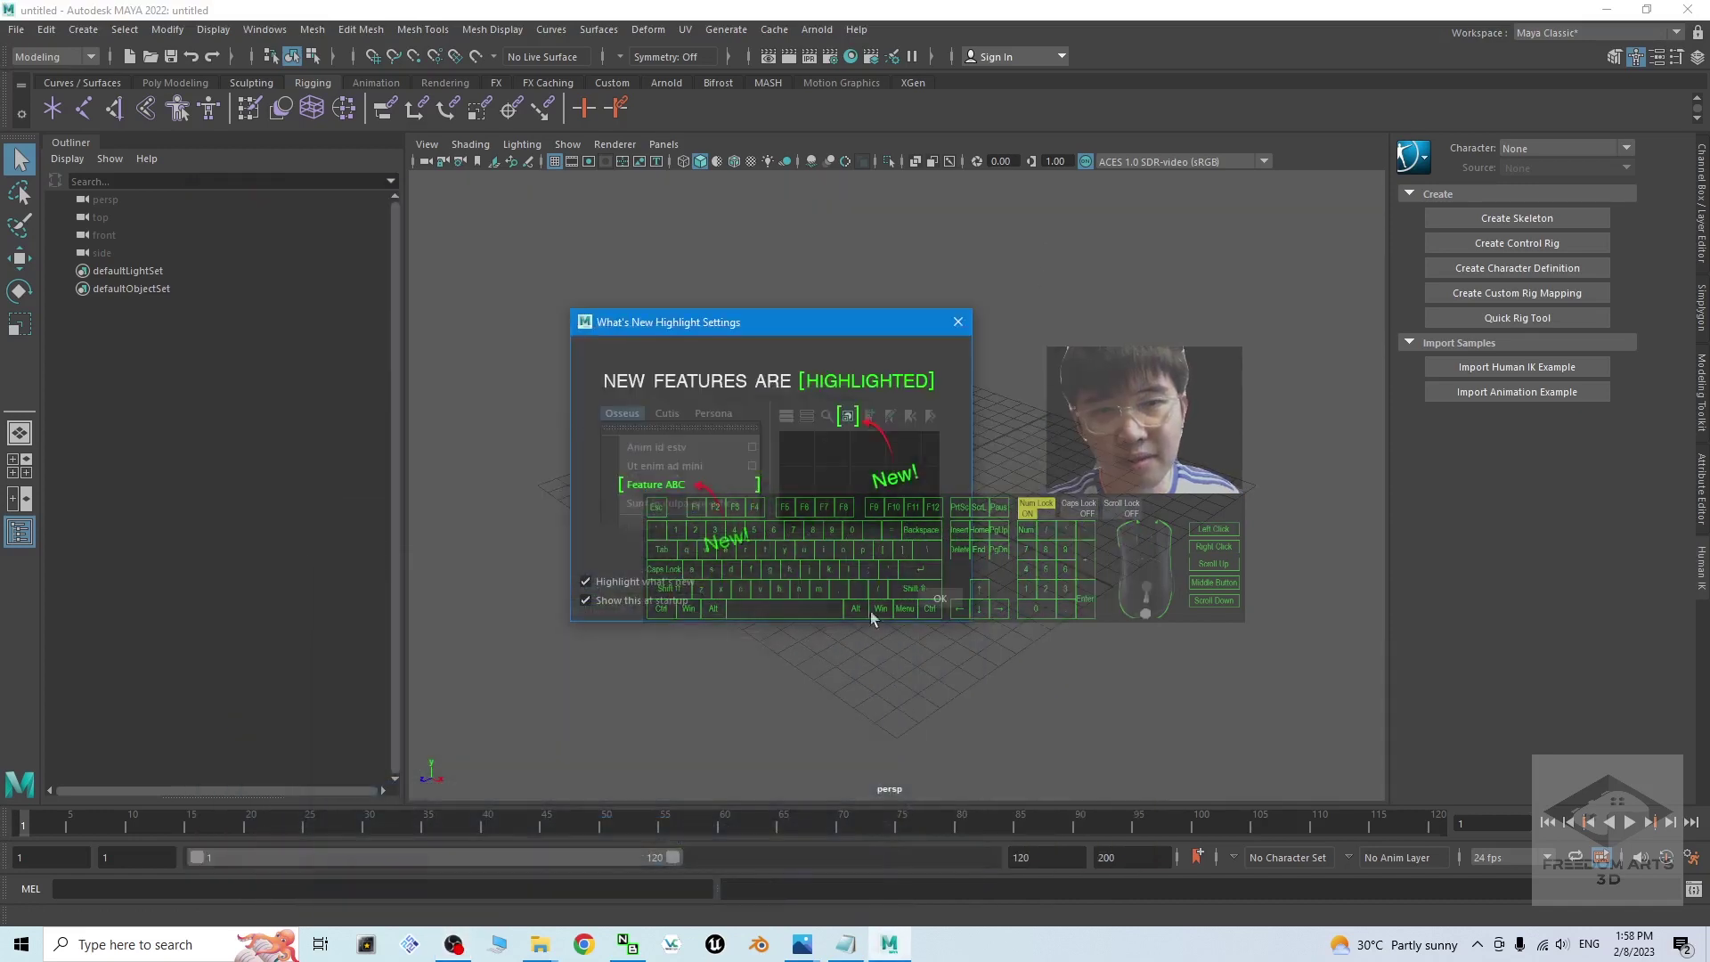
{"action": "left_click", "coordinate": [957, 323]}
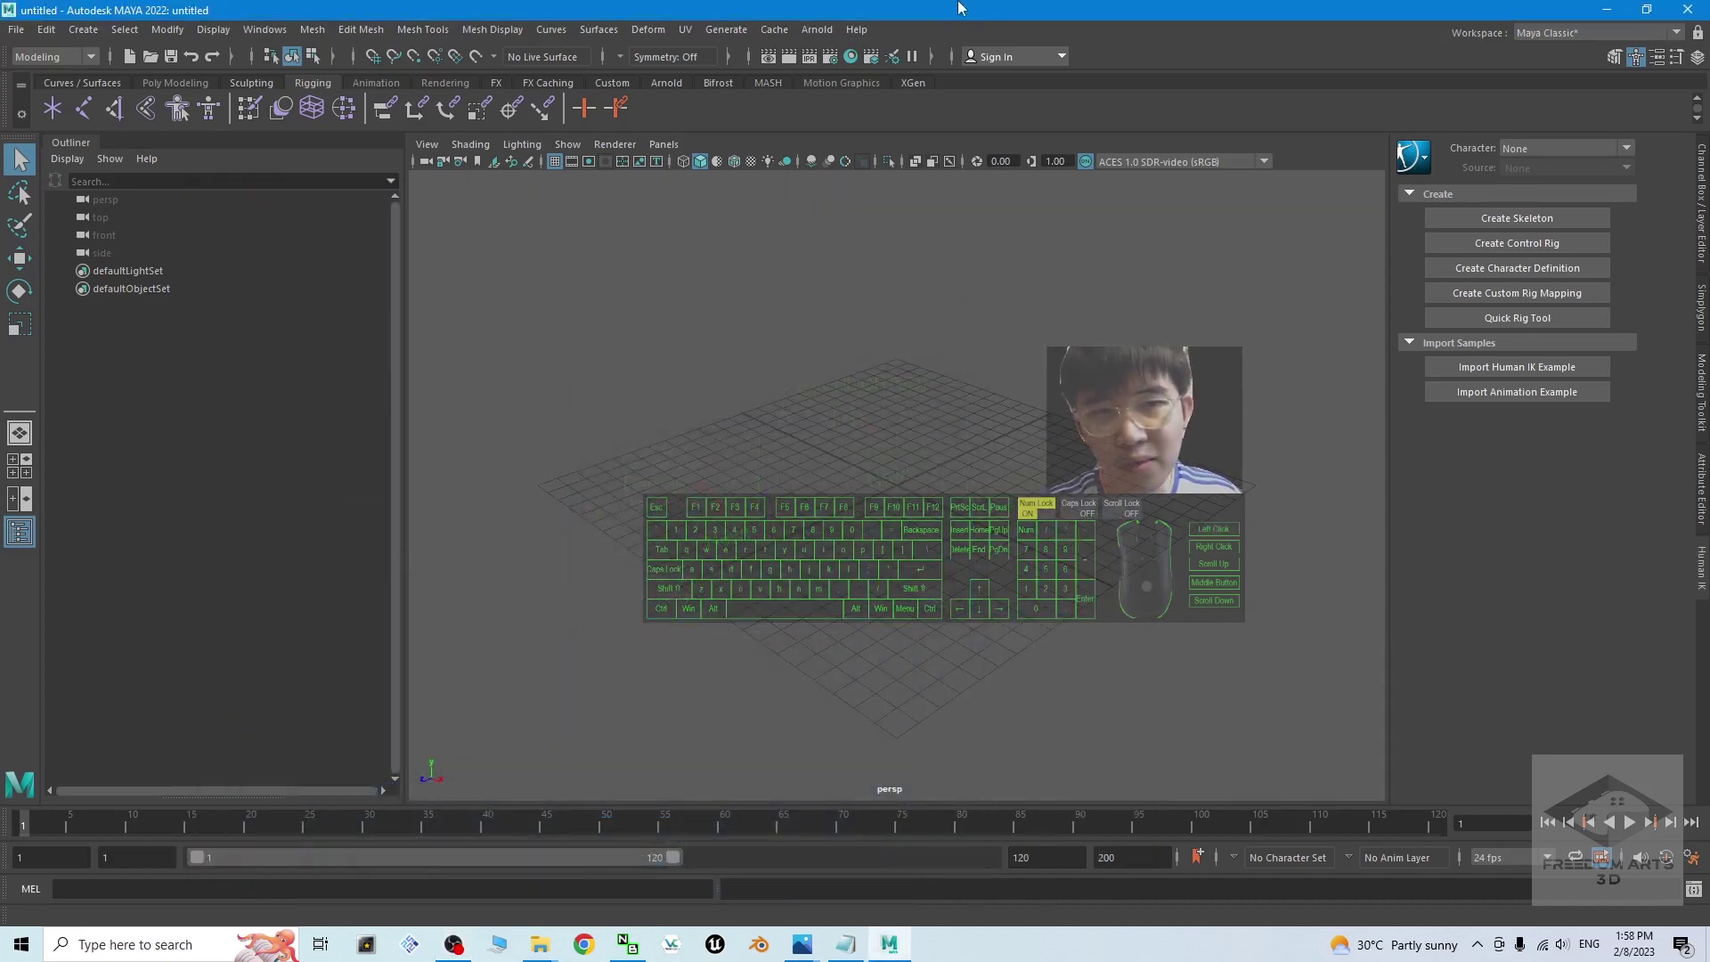
Import Bianca.obj from the Sample Character folder into the empty Maya scene
{"action": "mouse_move", "coordinate": [543, 949]}
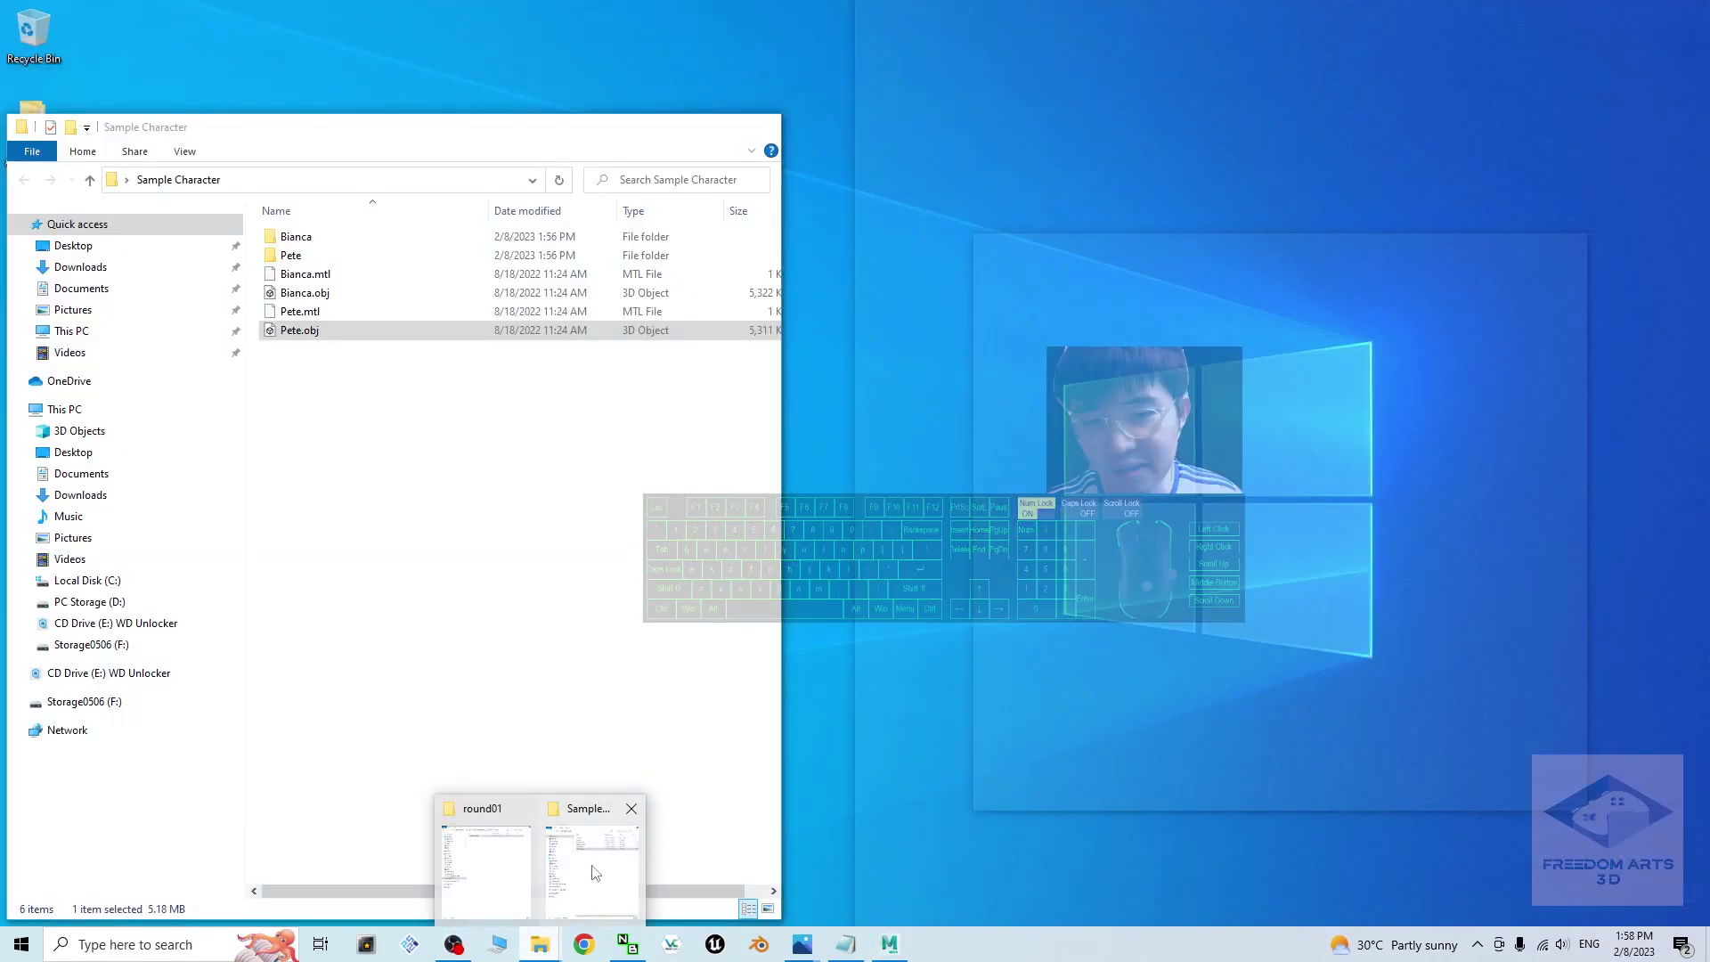
{"action": "left_click", "coordinate": [595, 873]}
{"action": "left_click_drag", "start_coordinate": [422, 141], "coordinate": [1378, 233]}
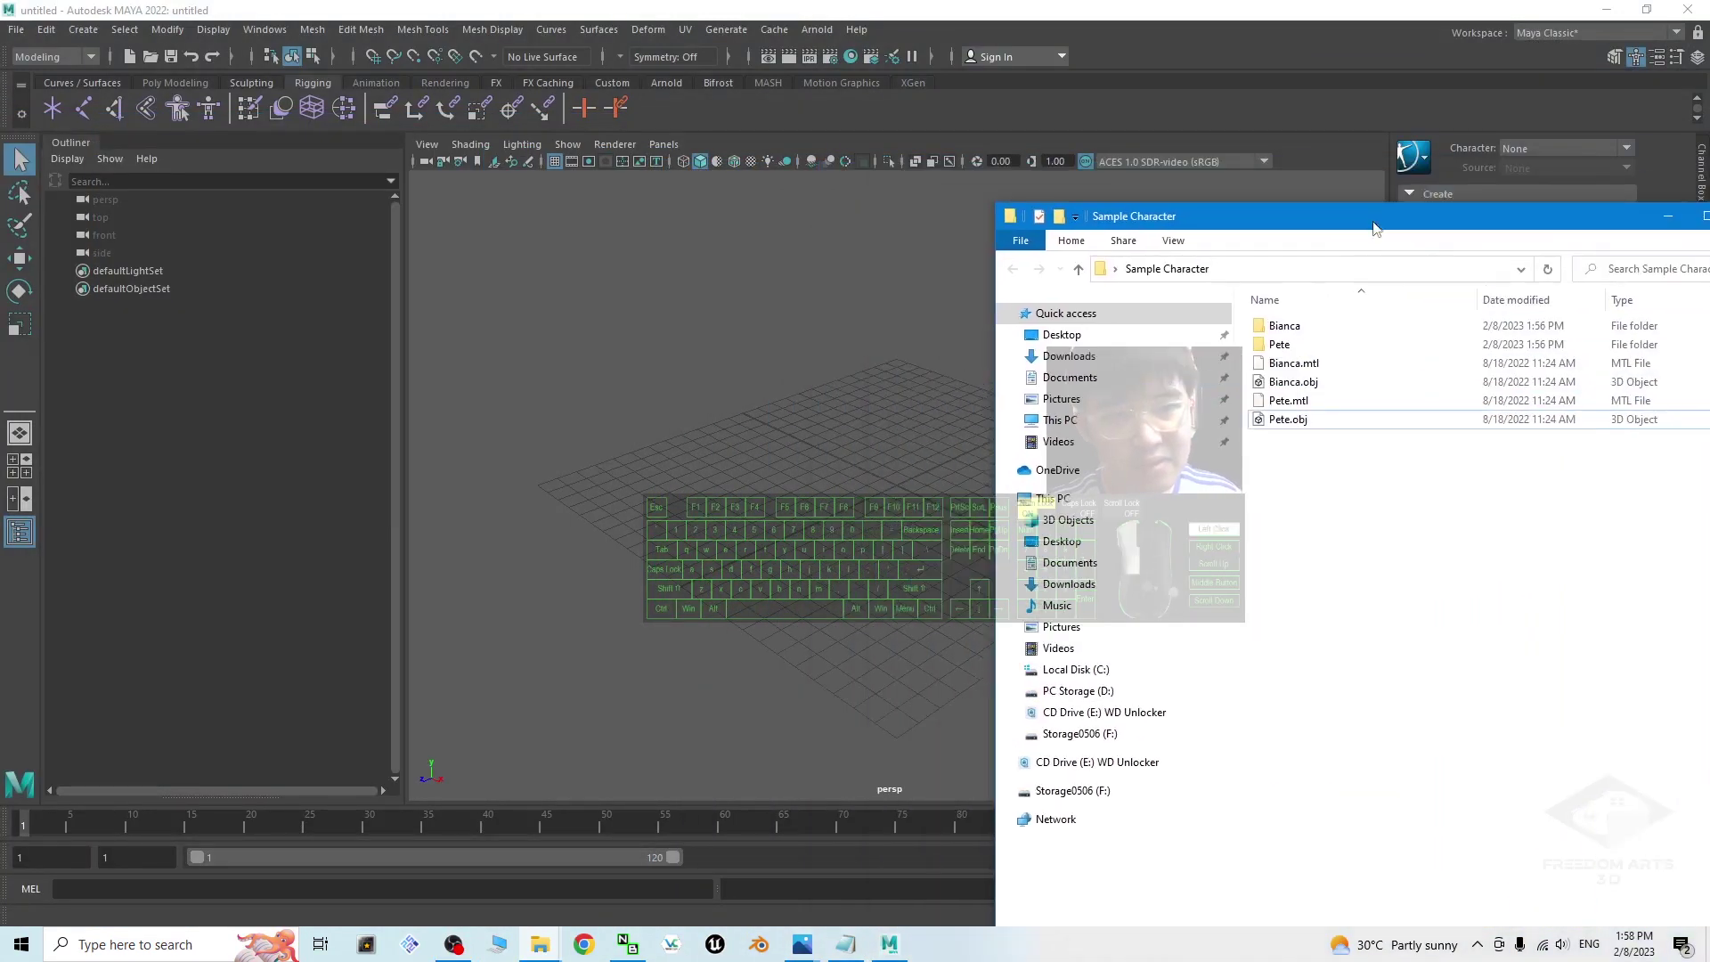
{"action": "left_click", "coordinate": [1303, 383]}
{"action": "left_click_drag", "start_coordinate": [1285, 383], "coordinate": [901, 486]}
{"action": "left_click", "coordinate": [958, 8]}
Examine the imported Bianca character from several angles and distances
{"action": "scroll", "coordinate": [851, 534], "scroll_direction": "down", "scroll_amount": 10}
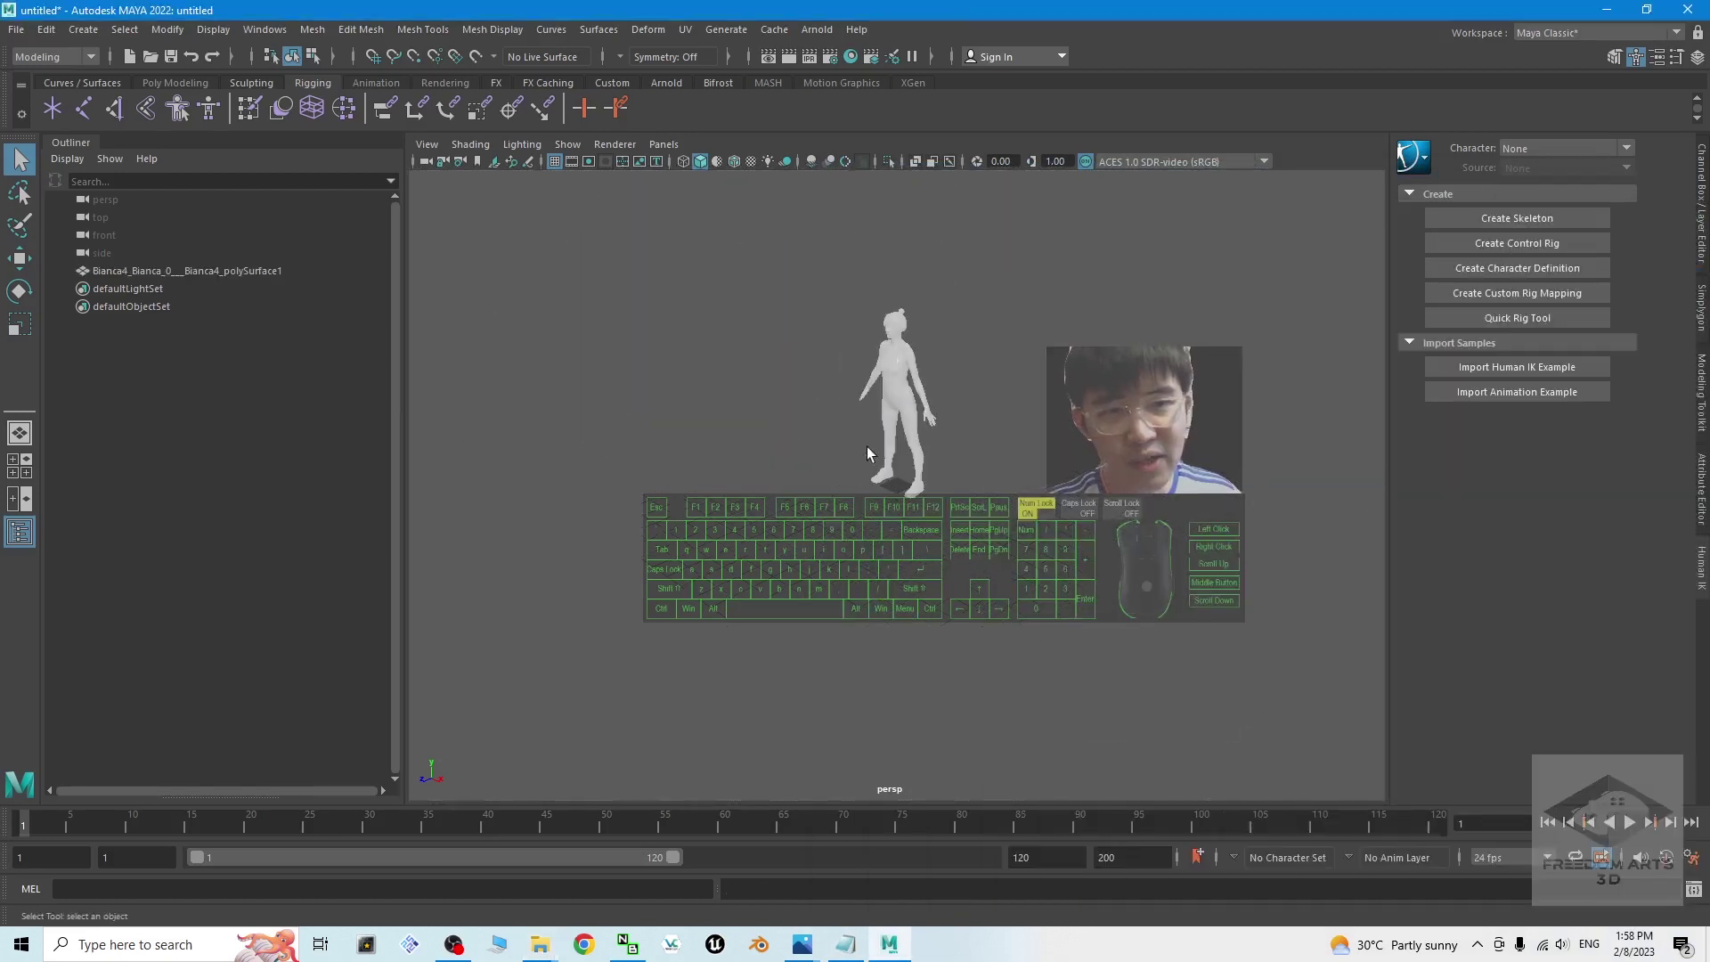
{"action": "scroll", "coordinate": [881, 486], "scroll_direction": "up", "scroll_amount": 4}
{"action": "scroll", "coordinate": [903, 547], "scroll_direction": "down", "scroll_amount": 1}
{"action": "middle_click_drag", "start_coordinate": [971, 505], "coordinate": [895, 602], "text": "alt"}
{"action": "left_click_drag", "start_coordinate": [895, 602], "coordinate": [957, 598], "text": "alt"}
{"action": "scroll", "coordinate": [968, 515], "scroll_direction": "up", "scroll_amount": 2}
{"action": "scroll", "coordinate": [1100, 549], "scroll_direction": "down", "scroll_amount": 1}
{"action": "left_click_drag", "start_coordinate": [1120, 553], "coordinate": [821, 440], "text": "alt"}
{"action": "left_click", "coordinate": [786, 403]}
{"action": "middle_click_drag", "start_coordinate": [958, 627], "coordinate": [982, 676], "text": "alt"}
{"action": "left_click", "coordinate": [664, 418]}
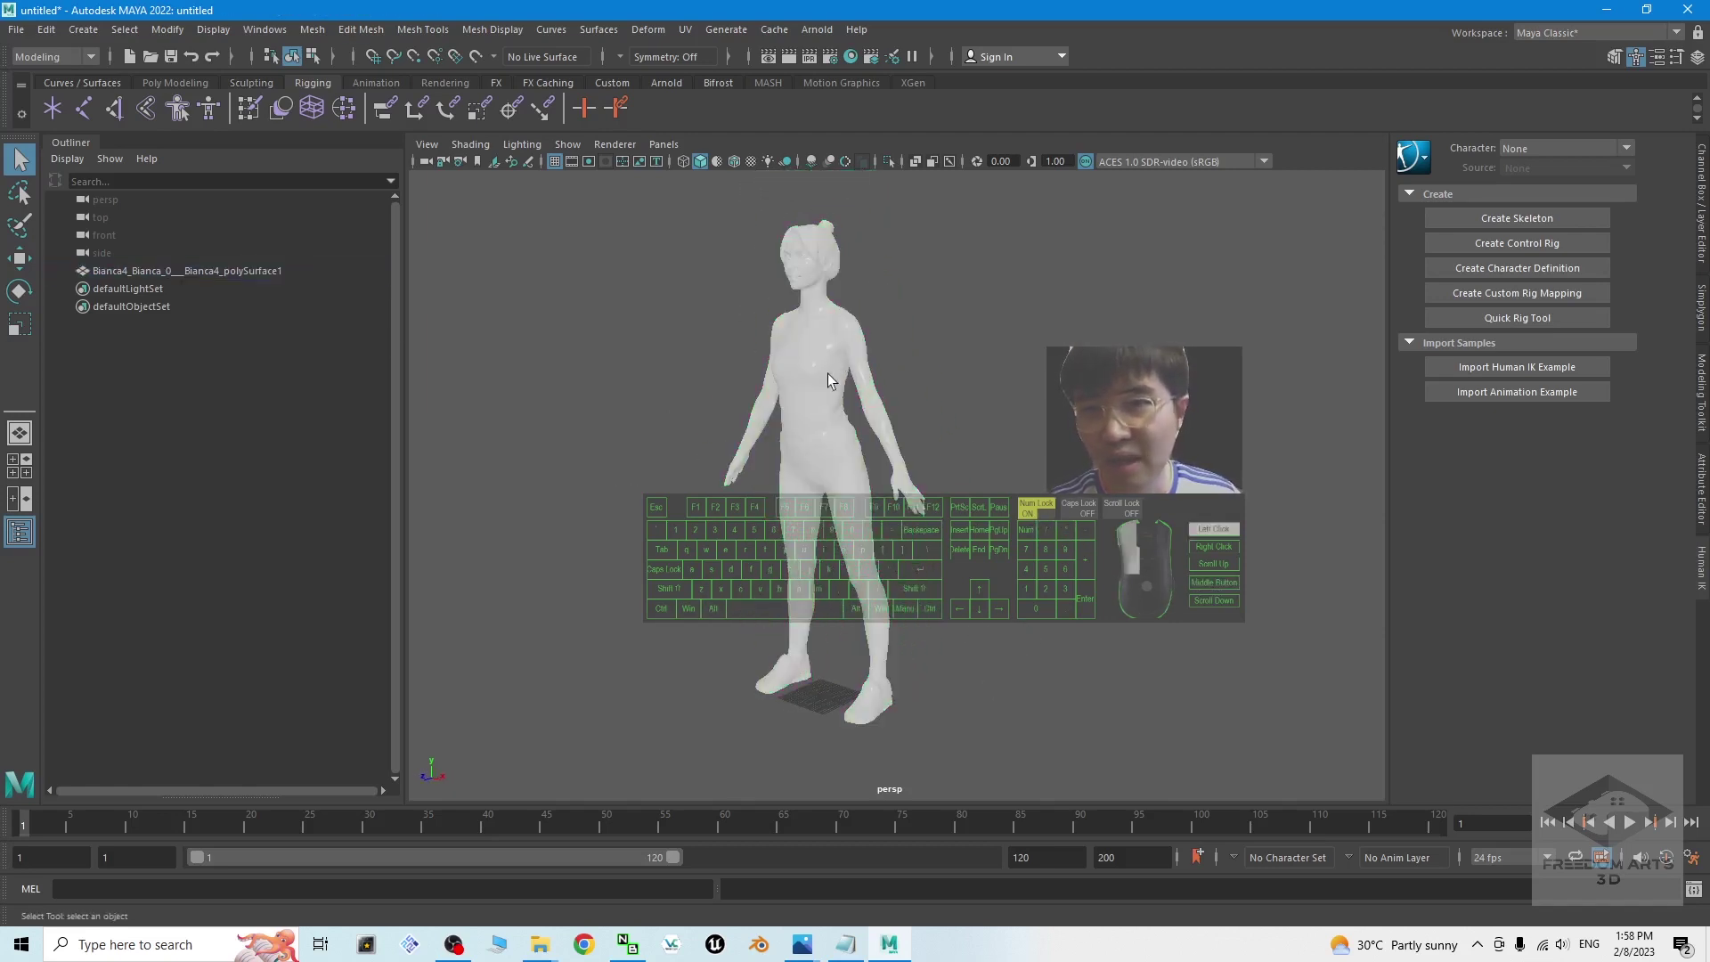
Open Quick Rig for the Bianca mesh in Step-By-Step mode and create a new character
{"action": "left_click", "coordinate": [828, 380]}
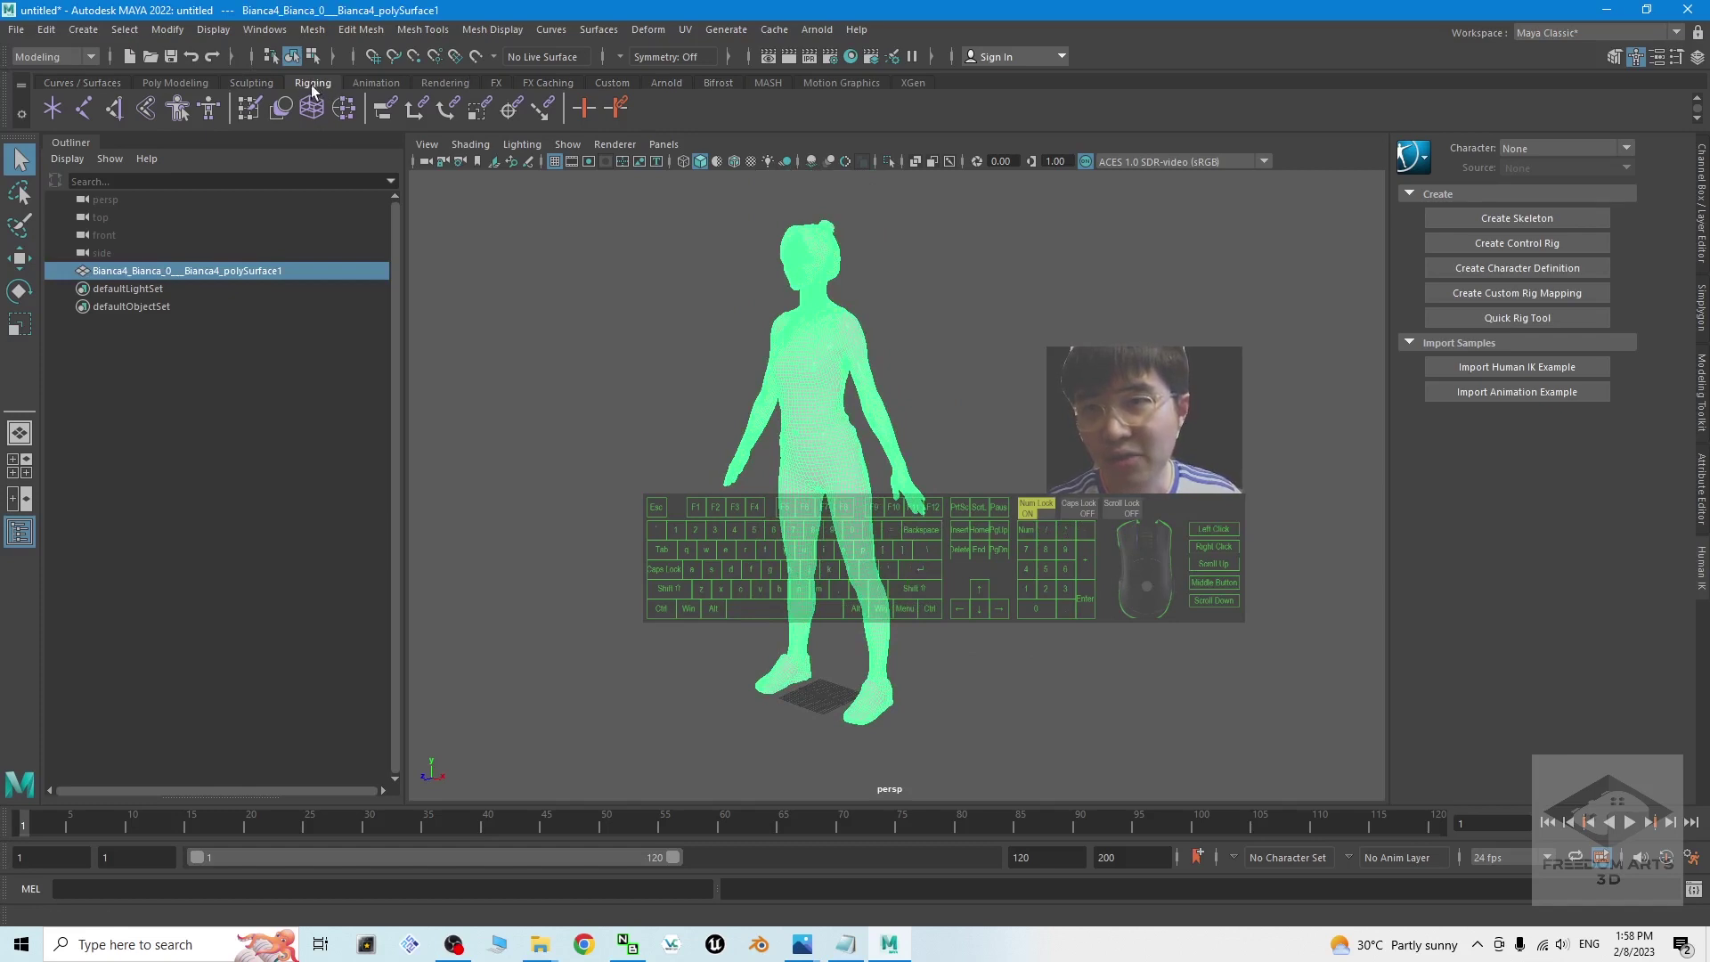
{"action": "left_click", "coordinate": [177, 108]}
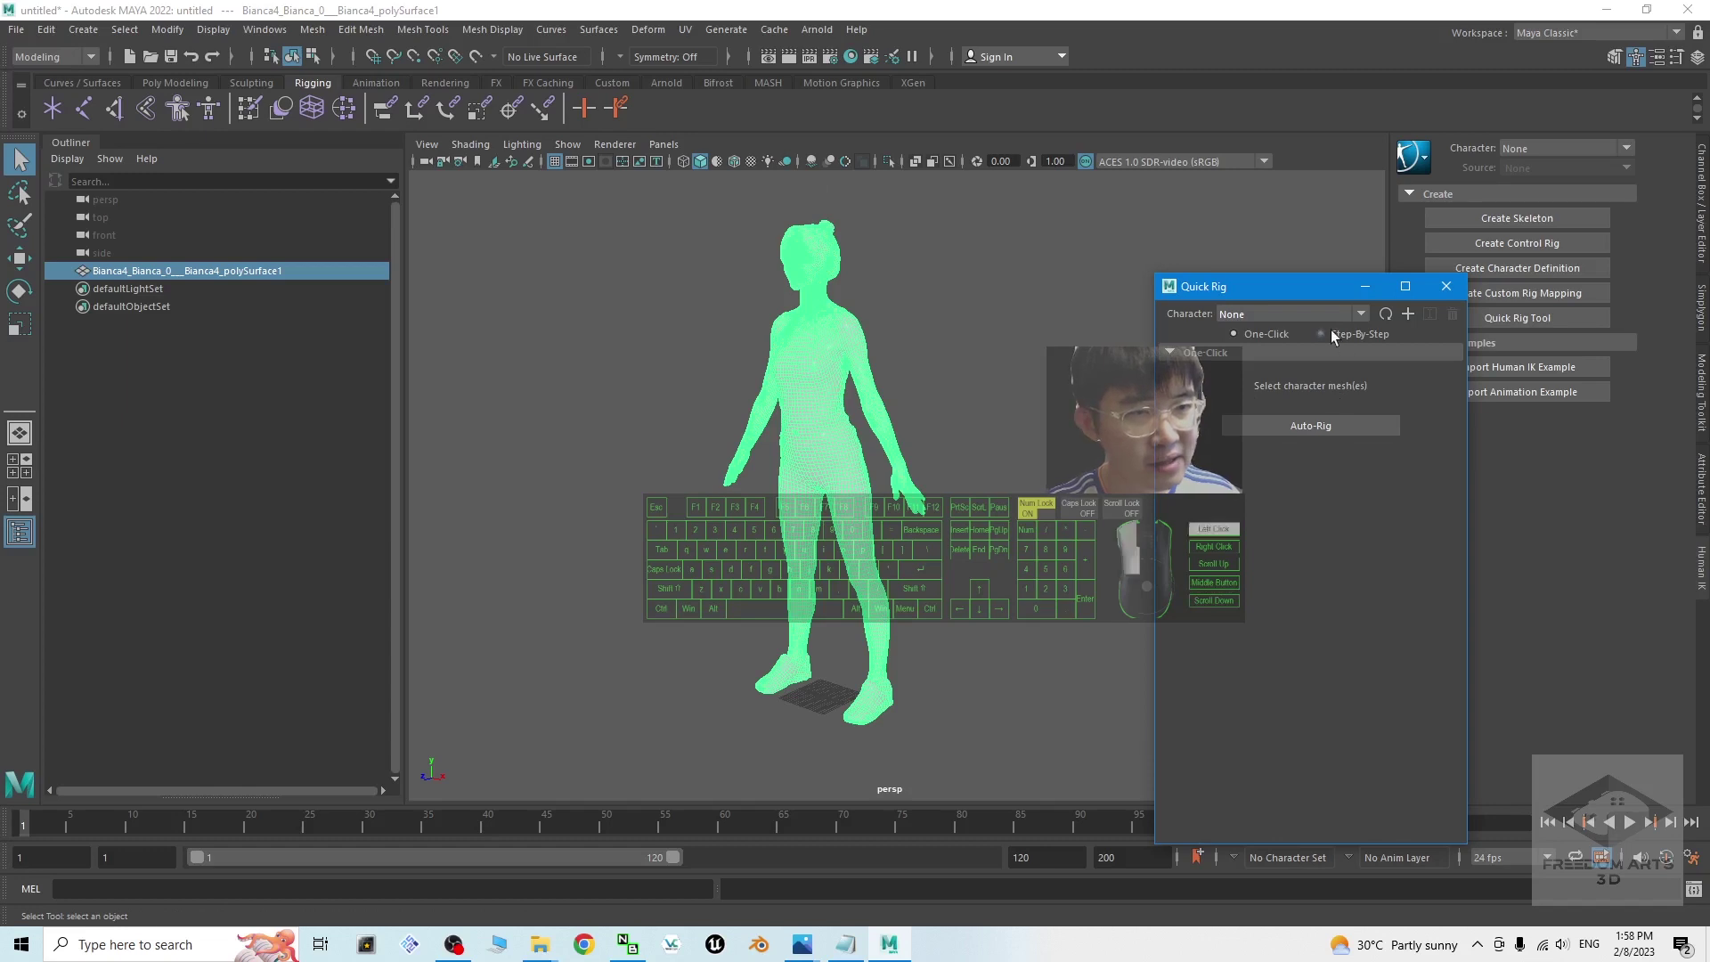
{"action": "left_click", "coordinate": [1322, 334]}
{"action": "left_click", "coordinate": [1408, 313]}
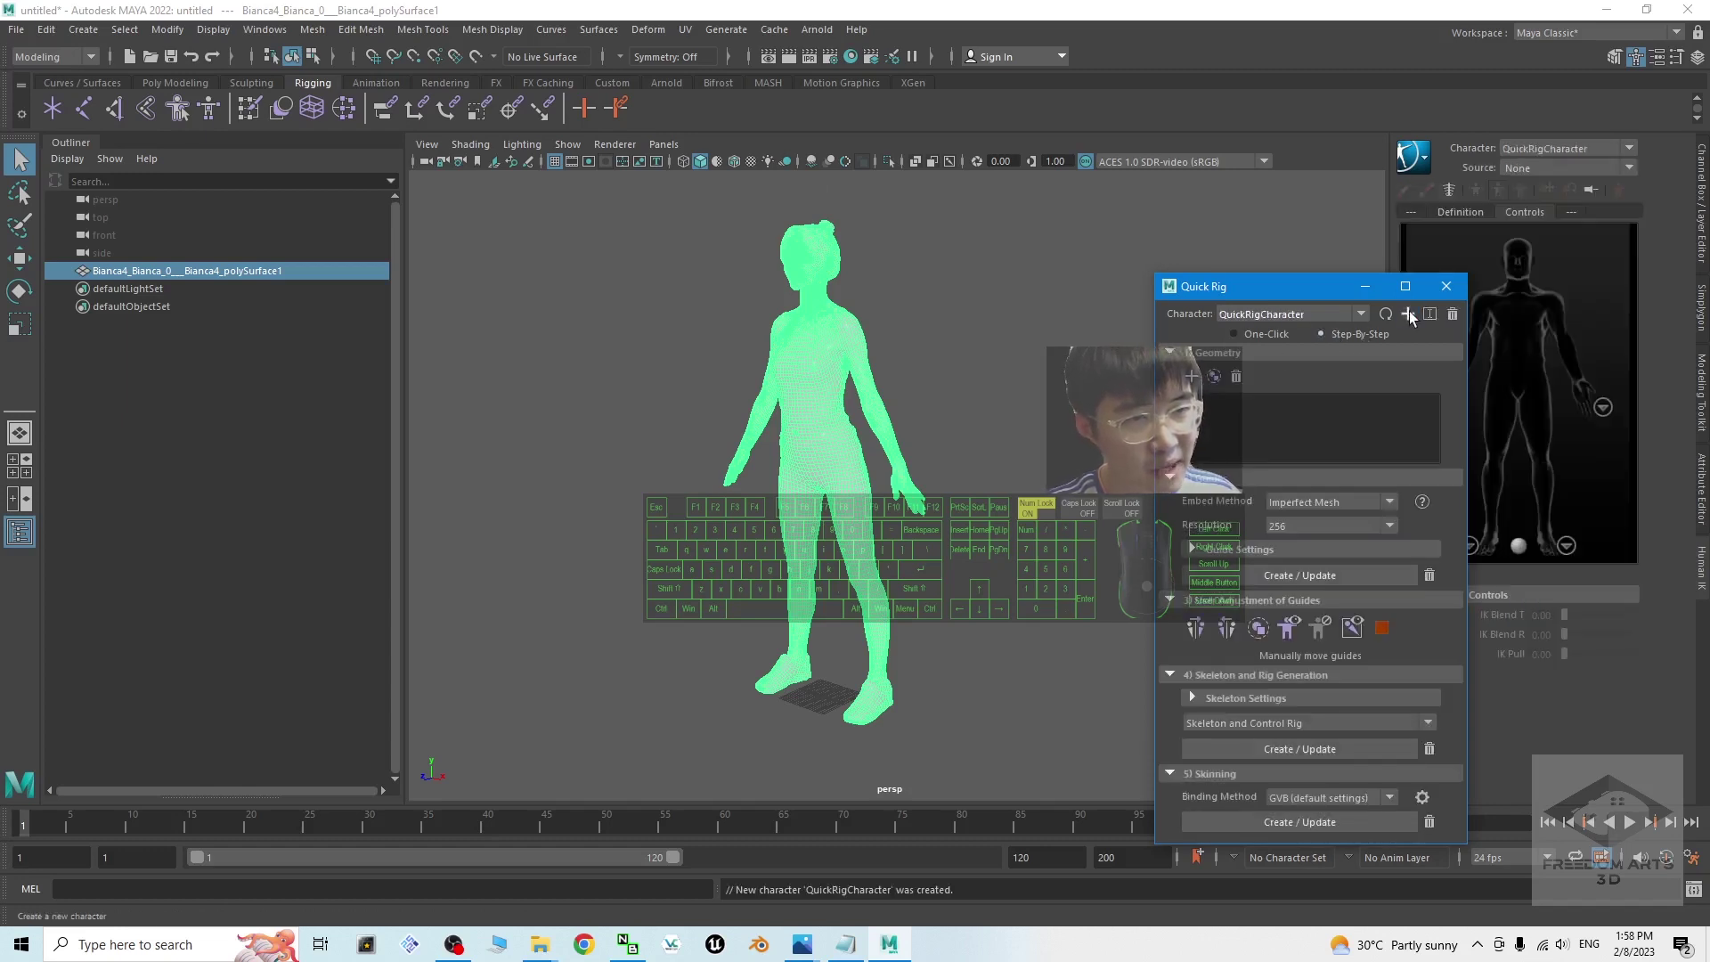
Add the Bianca mesh to the Quick Rig geometry and generate guides with the Imperfect Mesh method at resolution 256
{"action": "left_click", "coordinate": [862, 316]}
{"action": "left_click", "coordinate": [802, 351]}
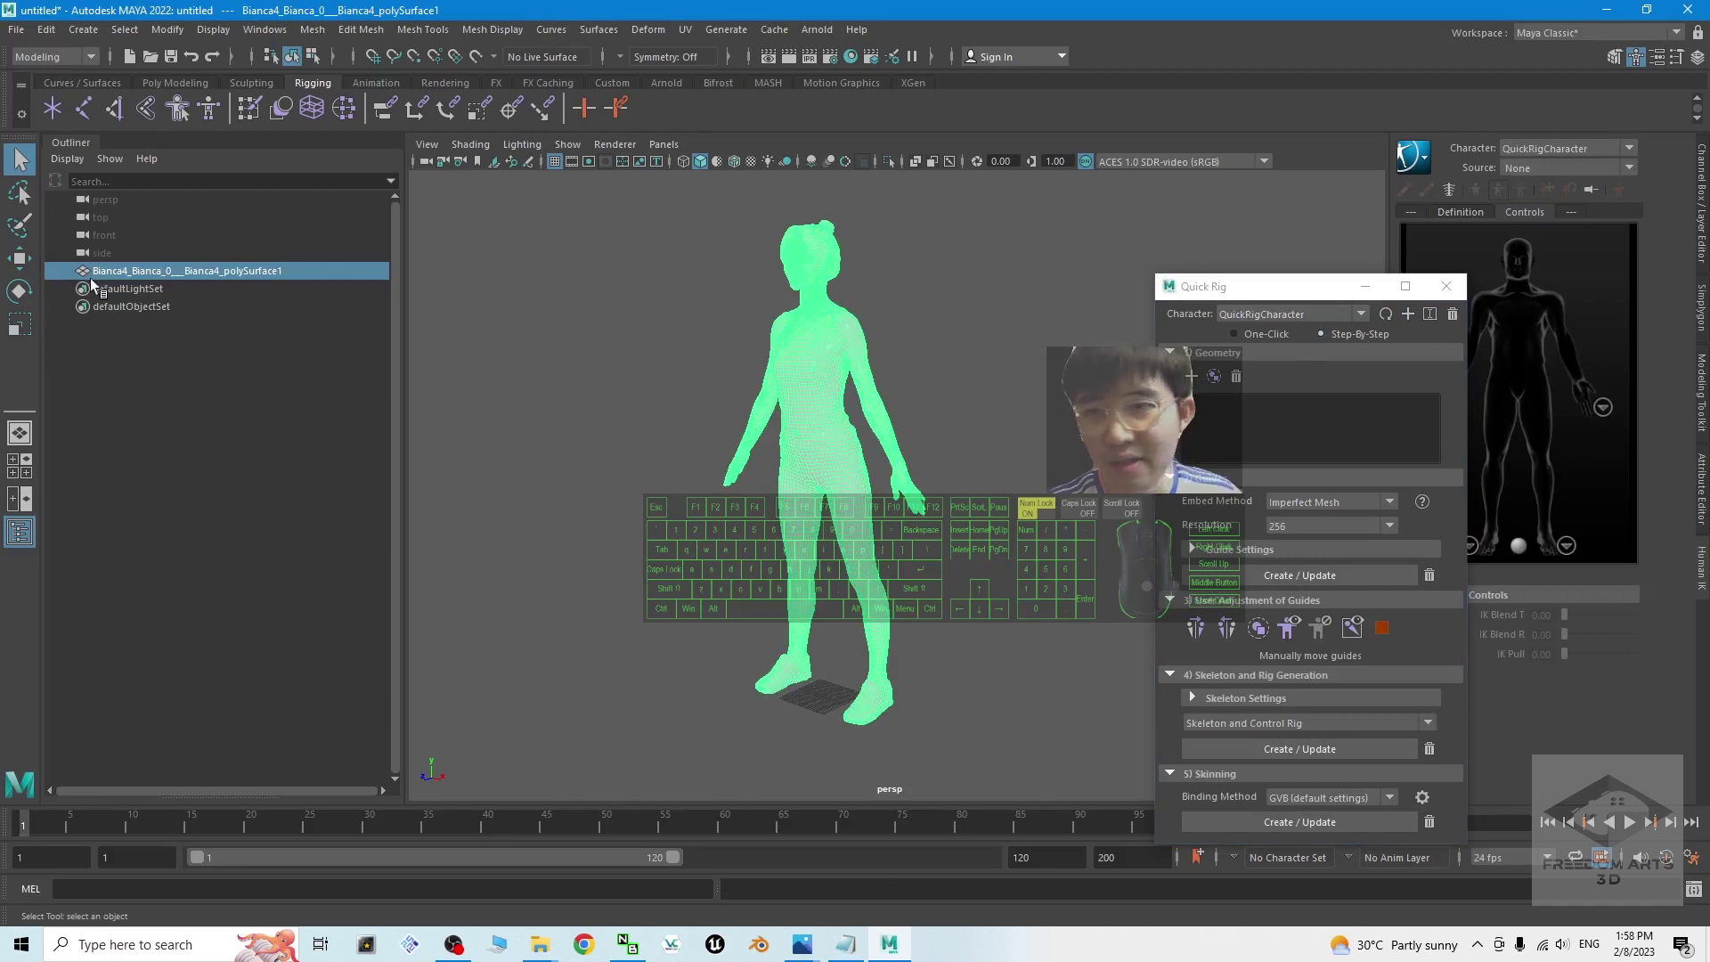
{"action": "left_click", "coordinate": [193, 346]}
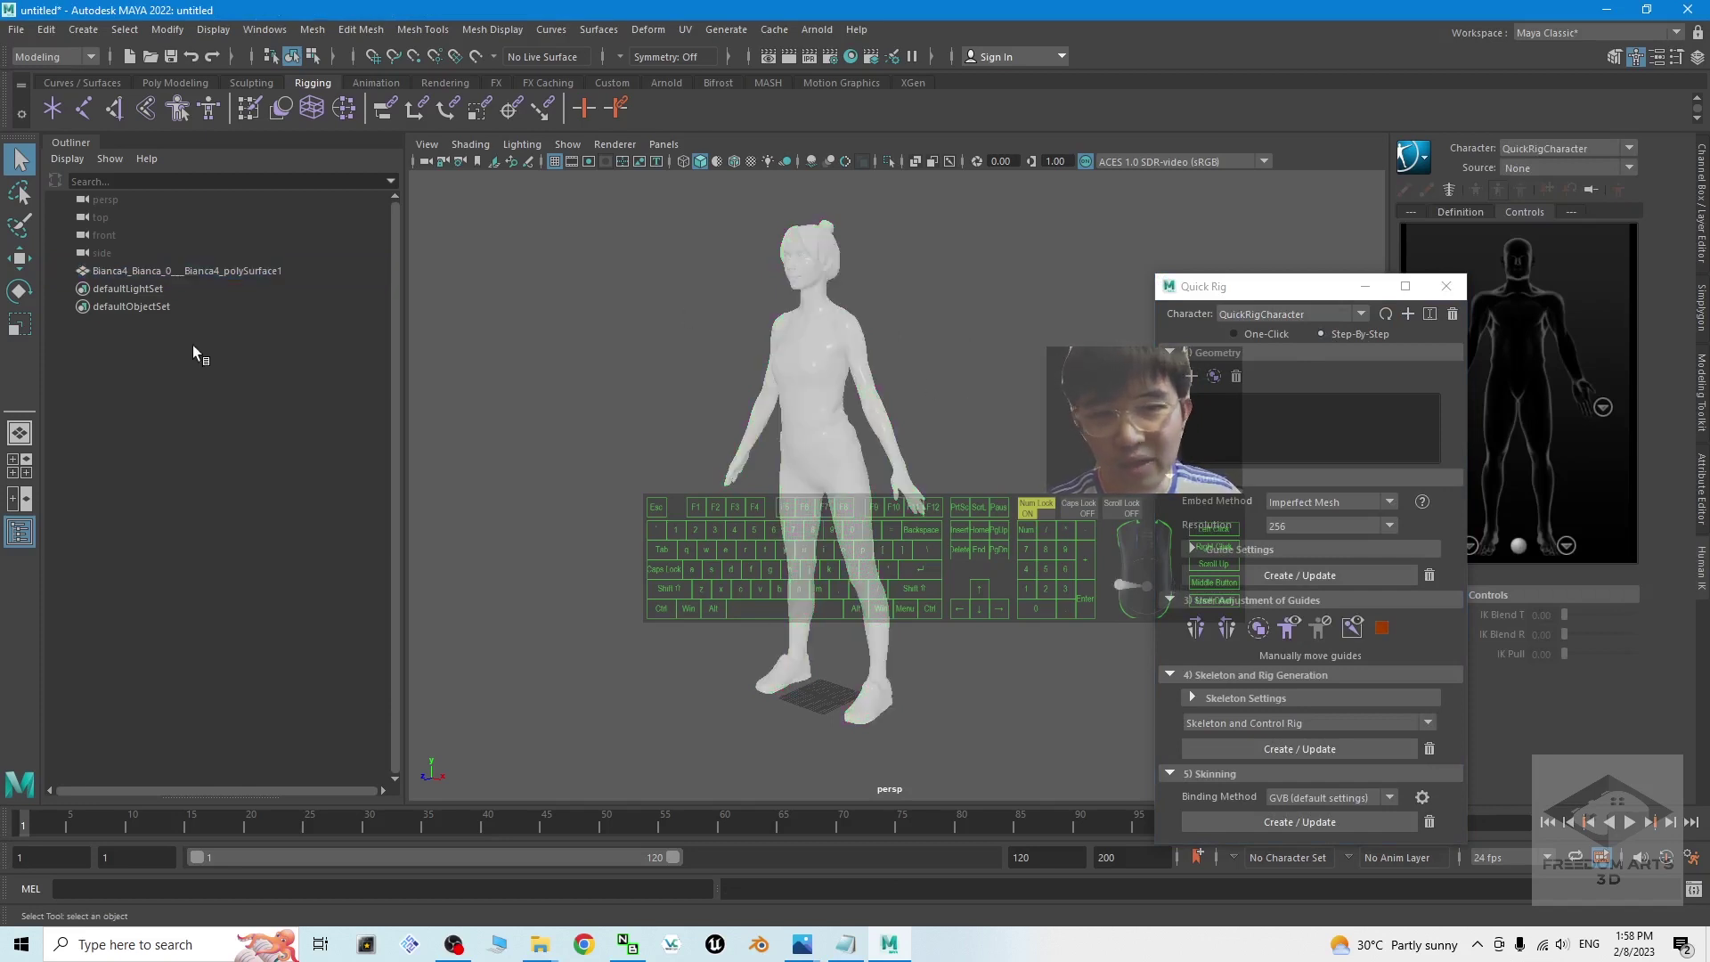
{"action": "left_click", "coordinate": [173, 270]}
{"action": "left_click", "coordinate": [998, 349]}
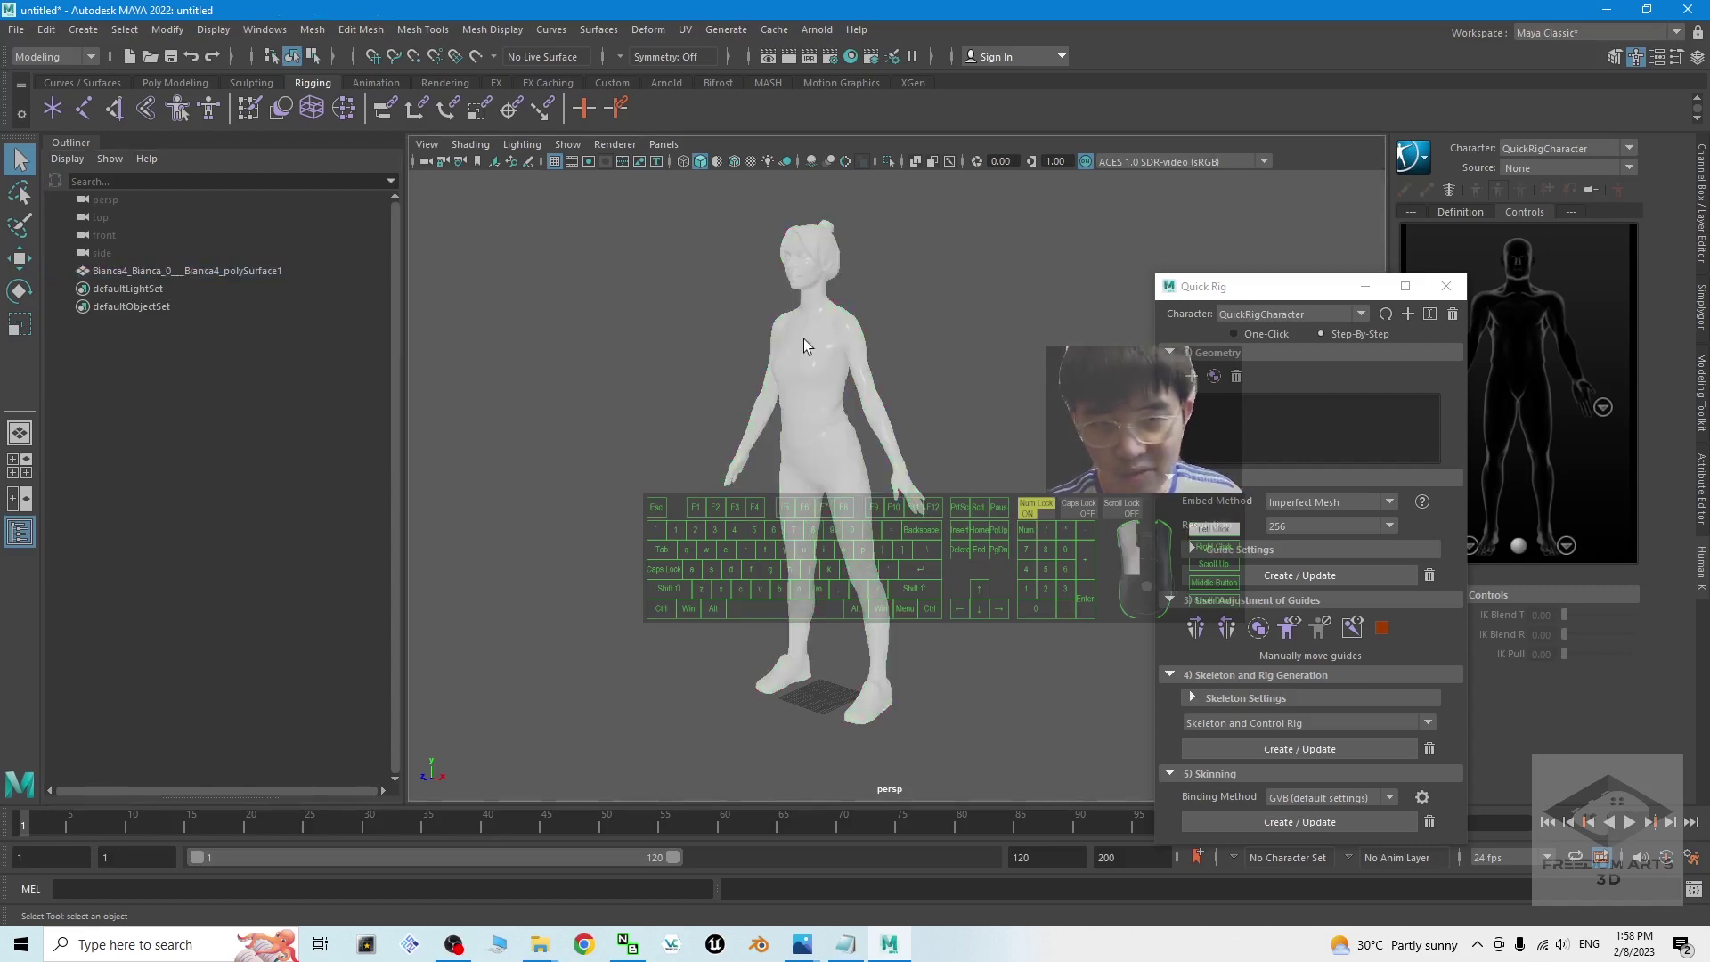
{"action": "left_click", "coordinate": [809, 347]}
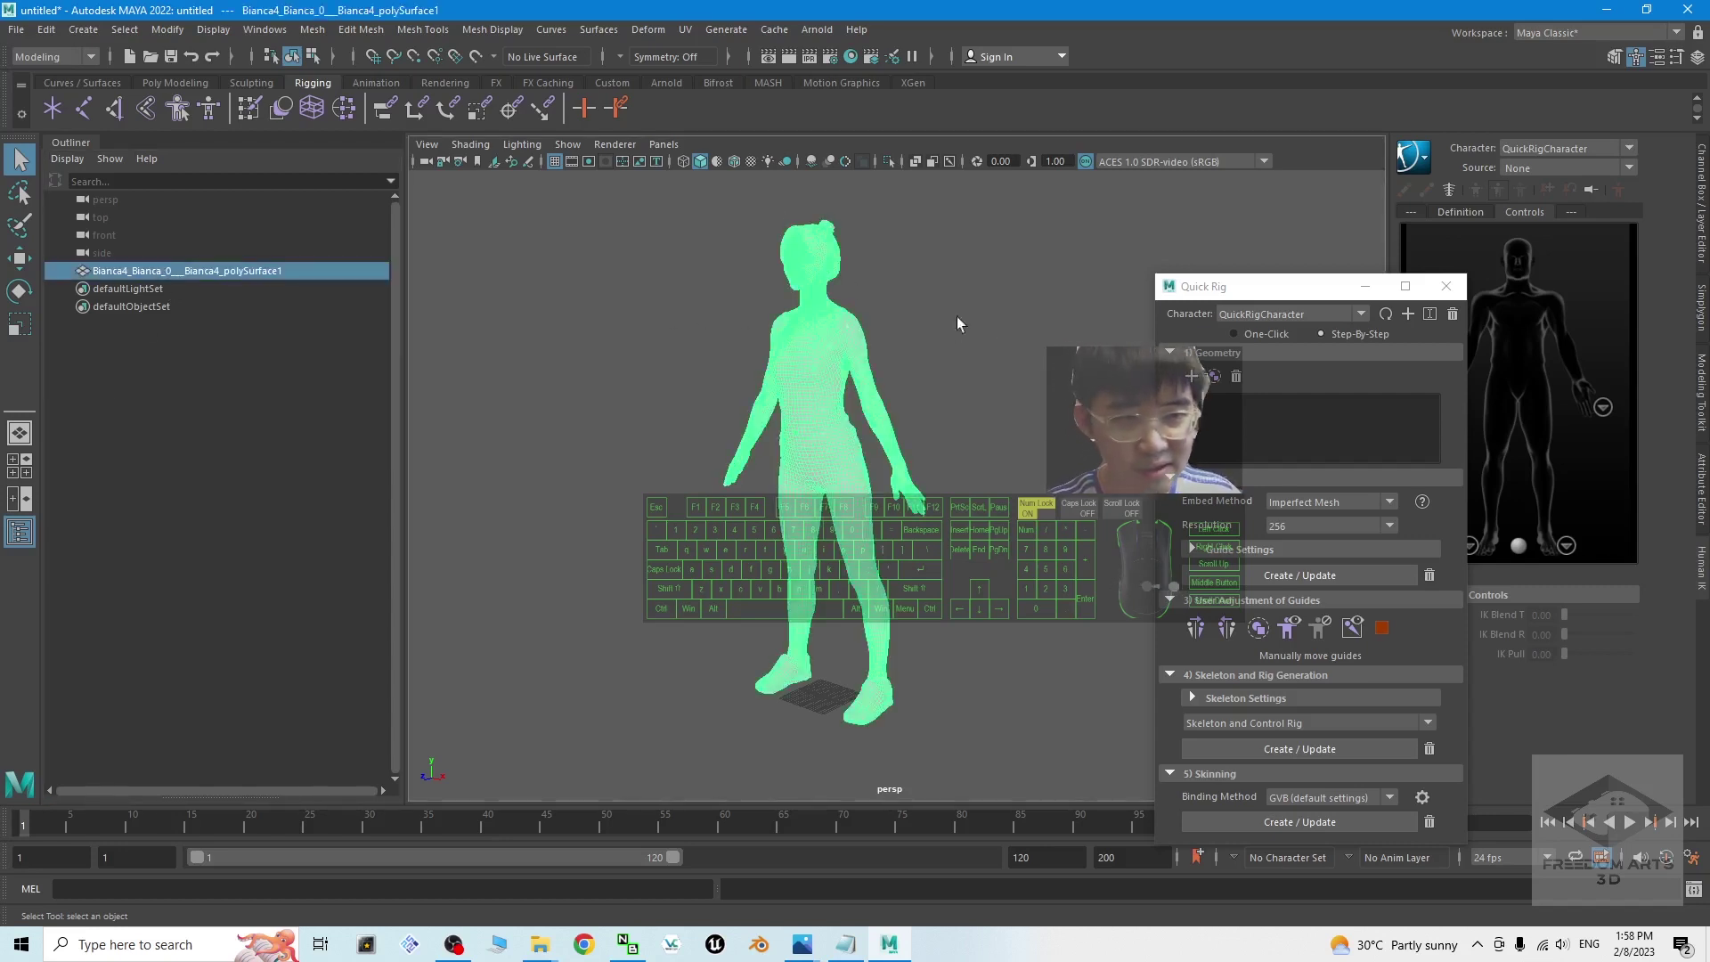
{"action": "left_click", "coordinate": [1191, 377]}
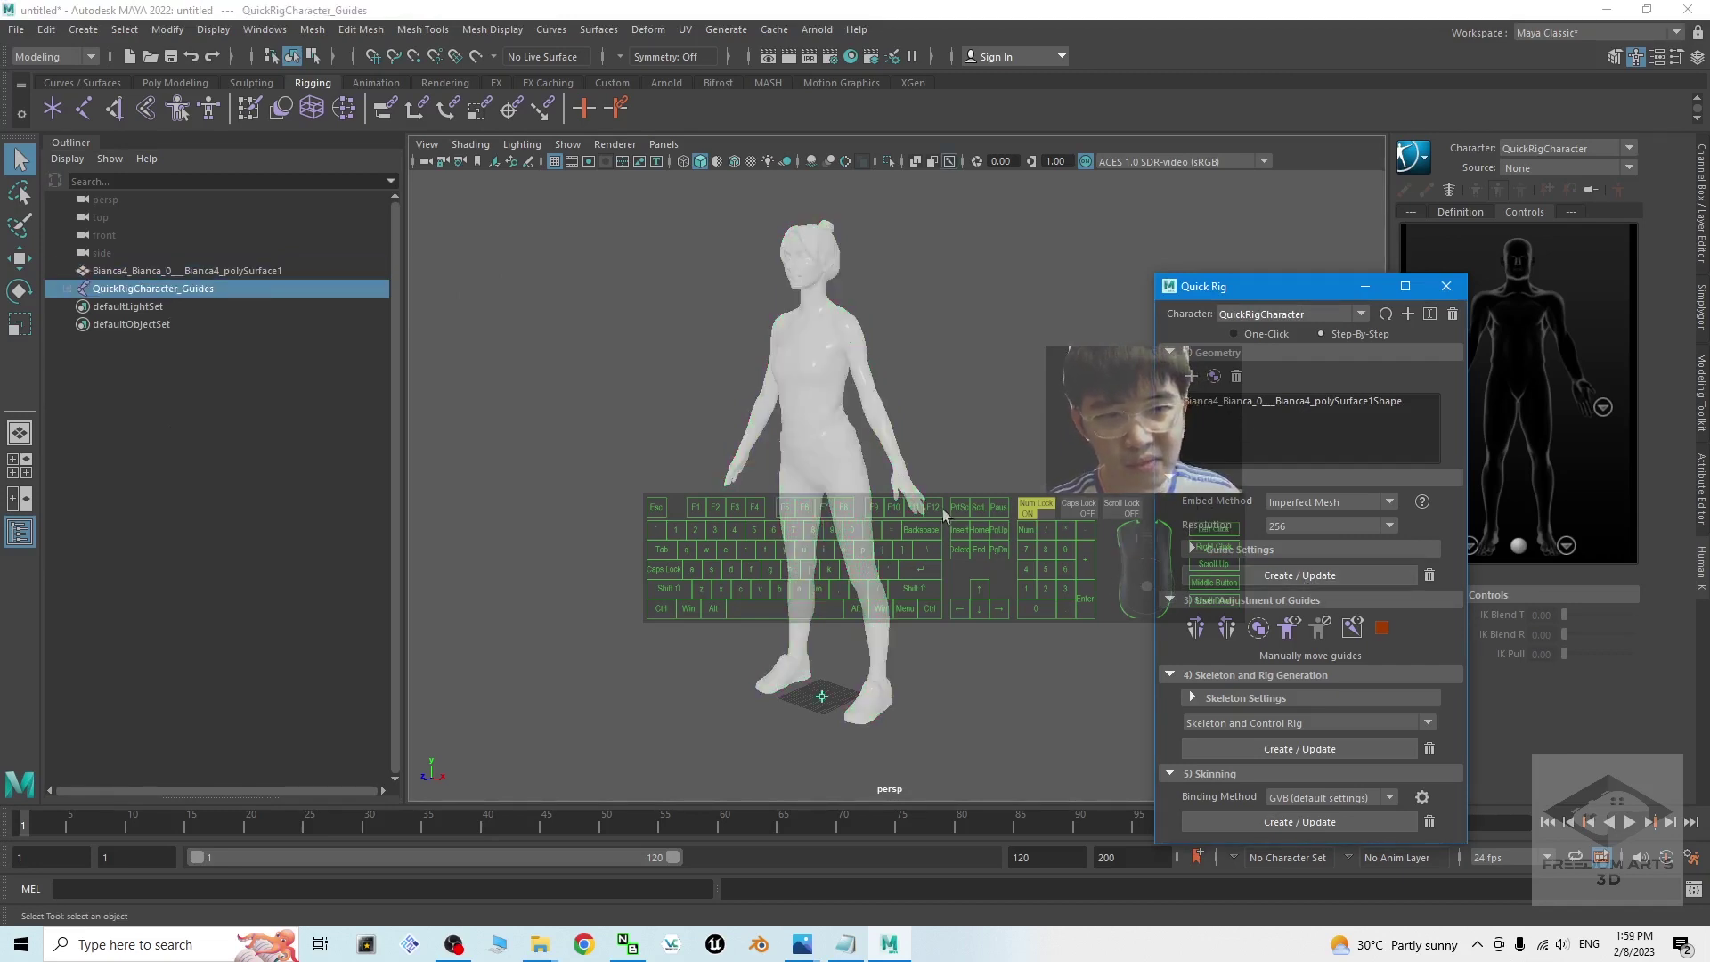
Box-select the guides over the character and inspect the body up close for their placement
{"action": "scroll", "coordinate": [942, 509], "scroll_direction": "up", "scroll_amount": 5}
{"action": "left_click_drag", "start_coordinate": [986, 670], "coordinate": [1025, 686], "text": "alt"}
{"action": "scroll", "coordinate": [1025, 681], "scroll_direction": "down", "scroll_amount": 5}
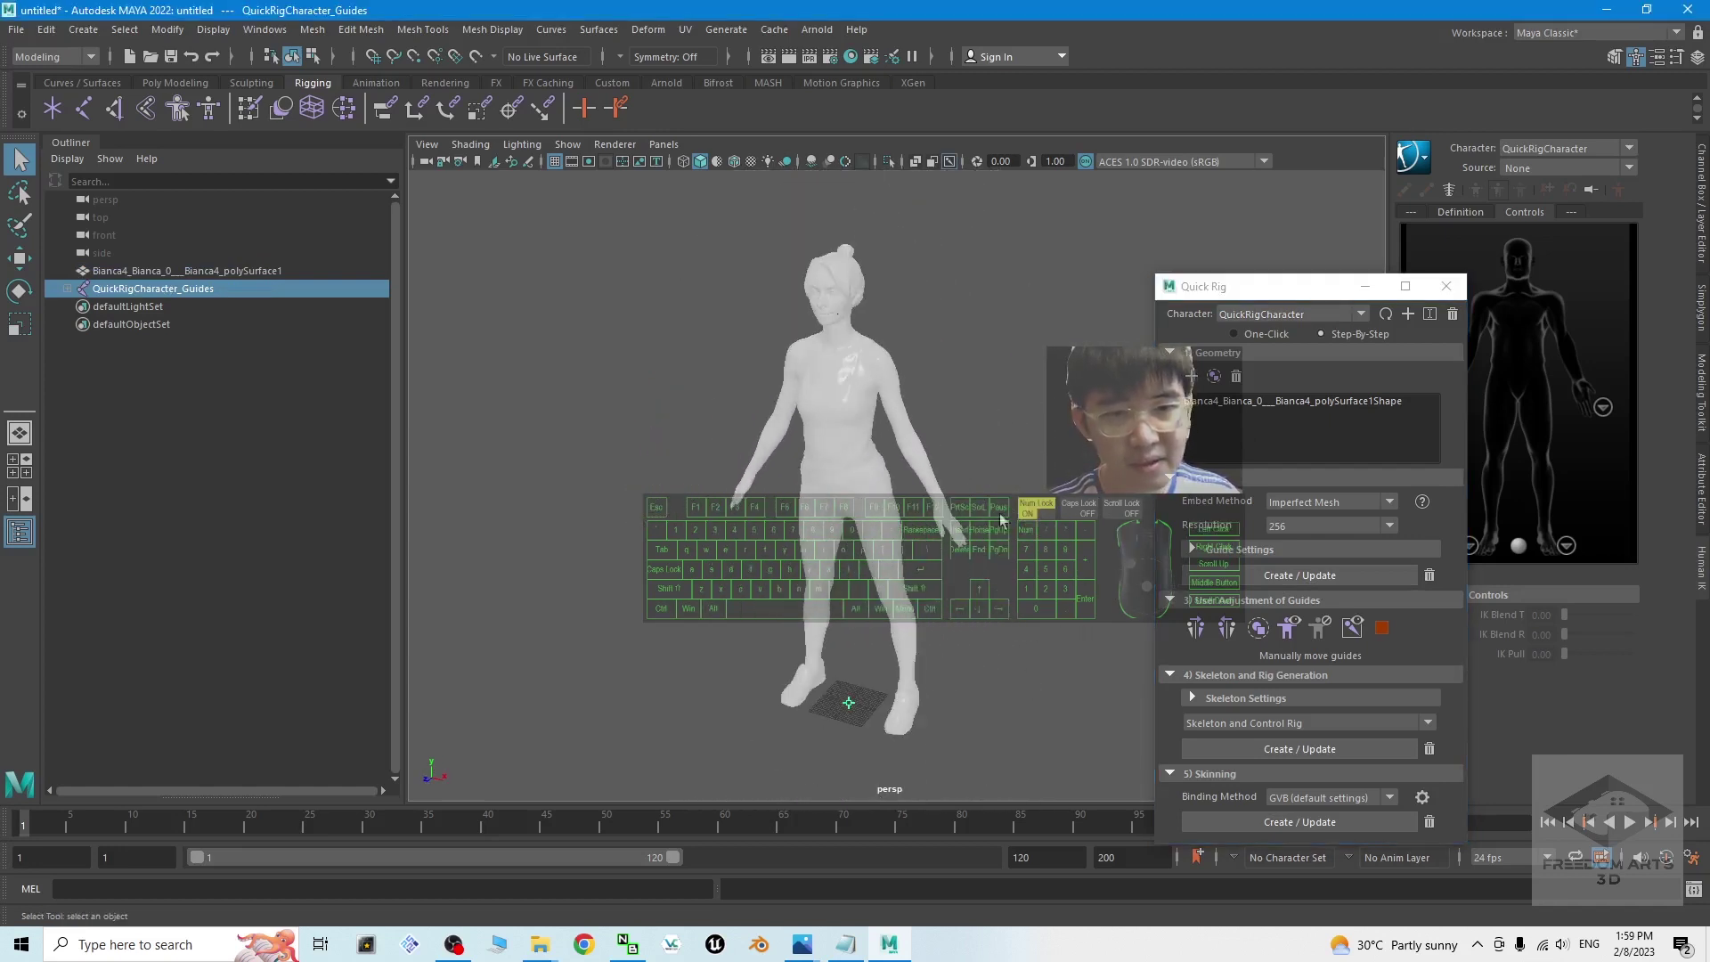
{"action": "left_click_drag", "start_coordinate": [1067, 280], "coordinate": [675, 677]}
{"action": "scroll", "coordinate": [937, 538], "scroll_direction": "up", "scroll_amount": 10}
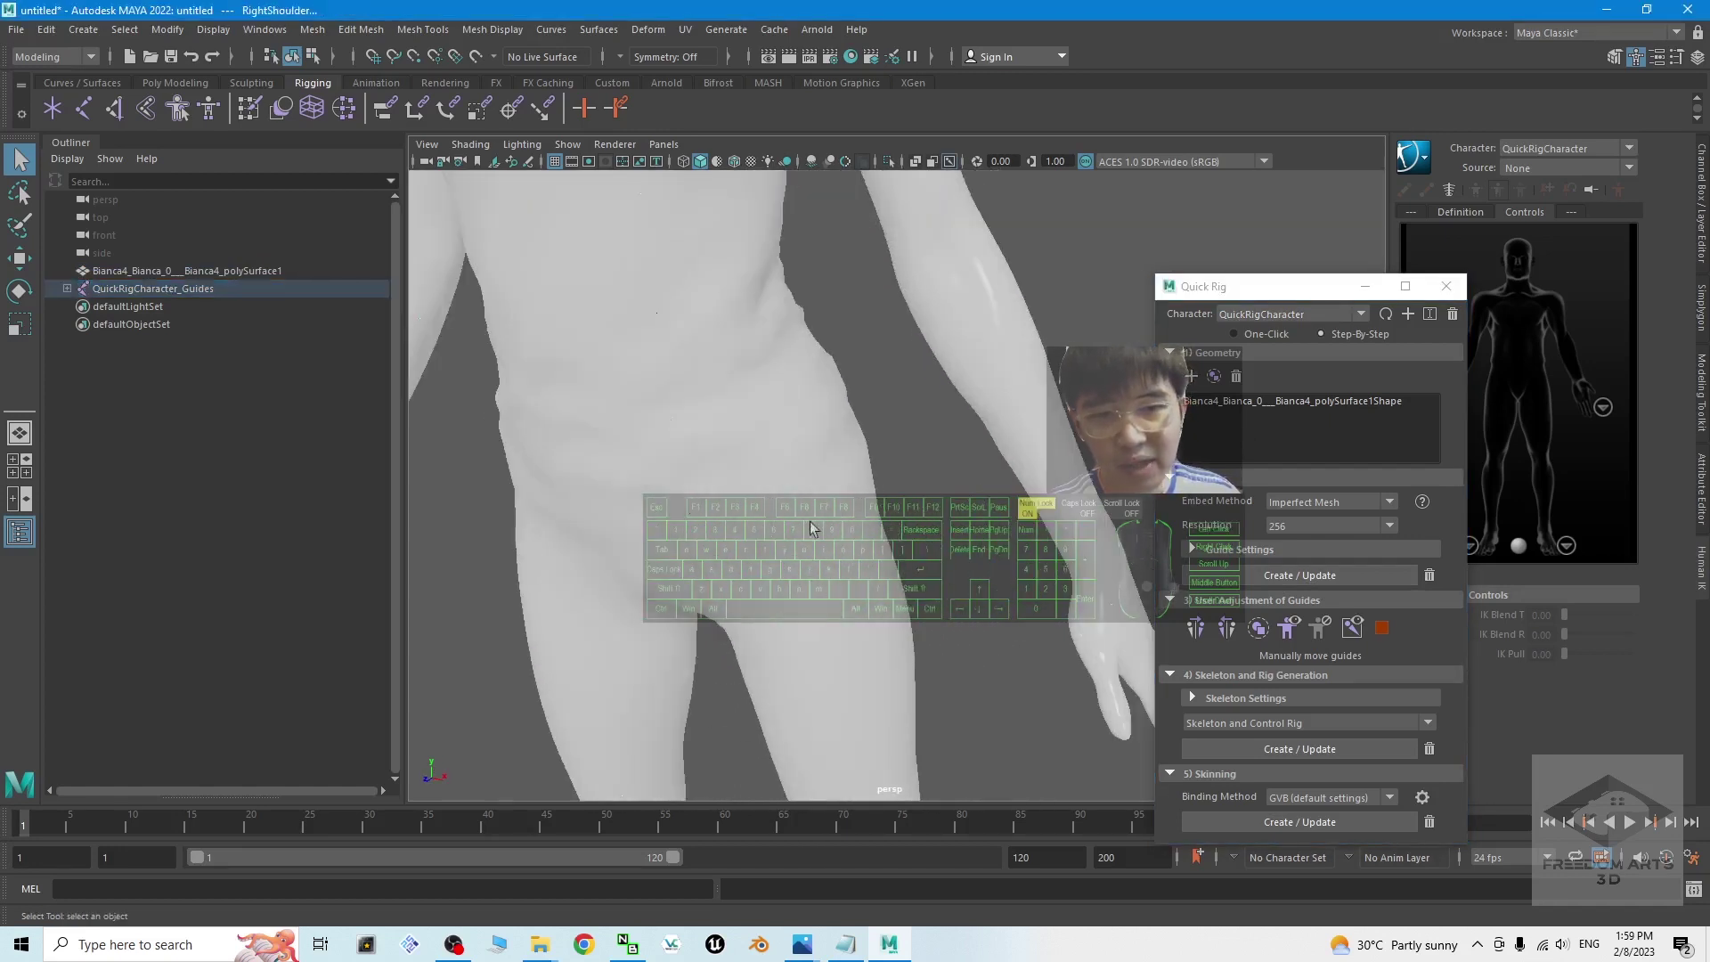
{"action": "scroll", "coordinate": [806, 574], "scroll_direction": "down", "scroll_amount": 5}
{"action": "mouse_move", "coordinate": [889, 652]}
{"action": "left_mouse_down", "text": "alt"}
{"action": "mouse_move", "coordinate": [927, 630]}
{"action": "mouse_move", "coordinate": [872, 653]}
{"action": "left_mouse_up", "text": "alt"}
{"action": "scroll", "coordinate": [872, 653], "scroll_direction": "down", "scroll_amount": 3}
{"action": "scroll", "coordinate": [872, 653], "scroll_direction": "up", "scroll_amount": 8}
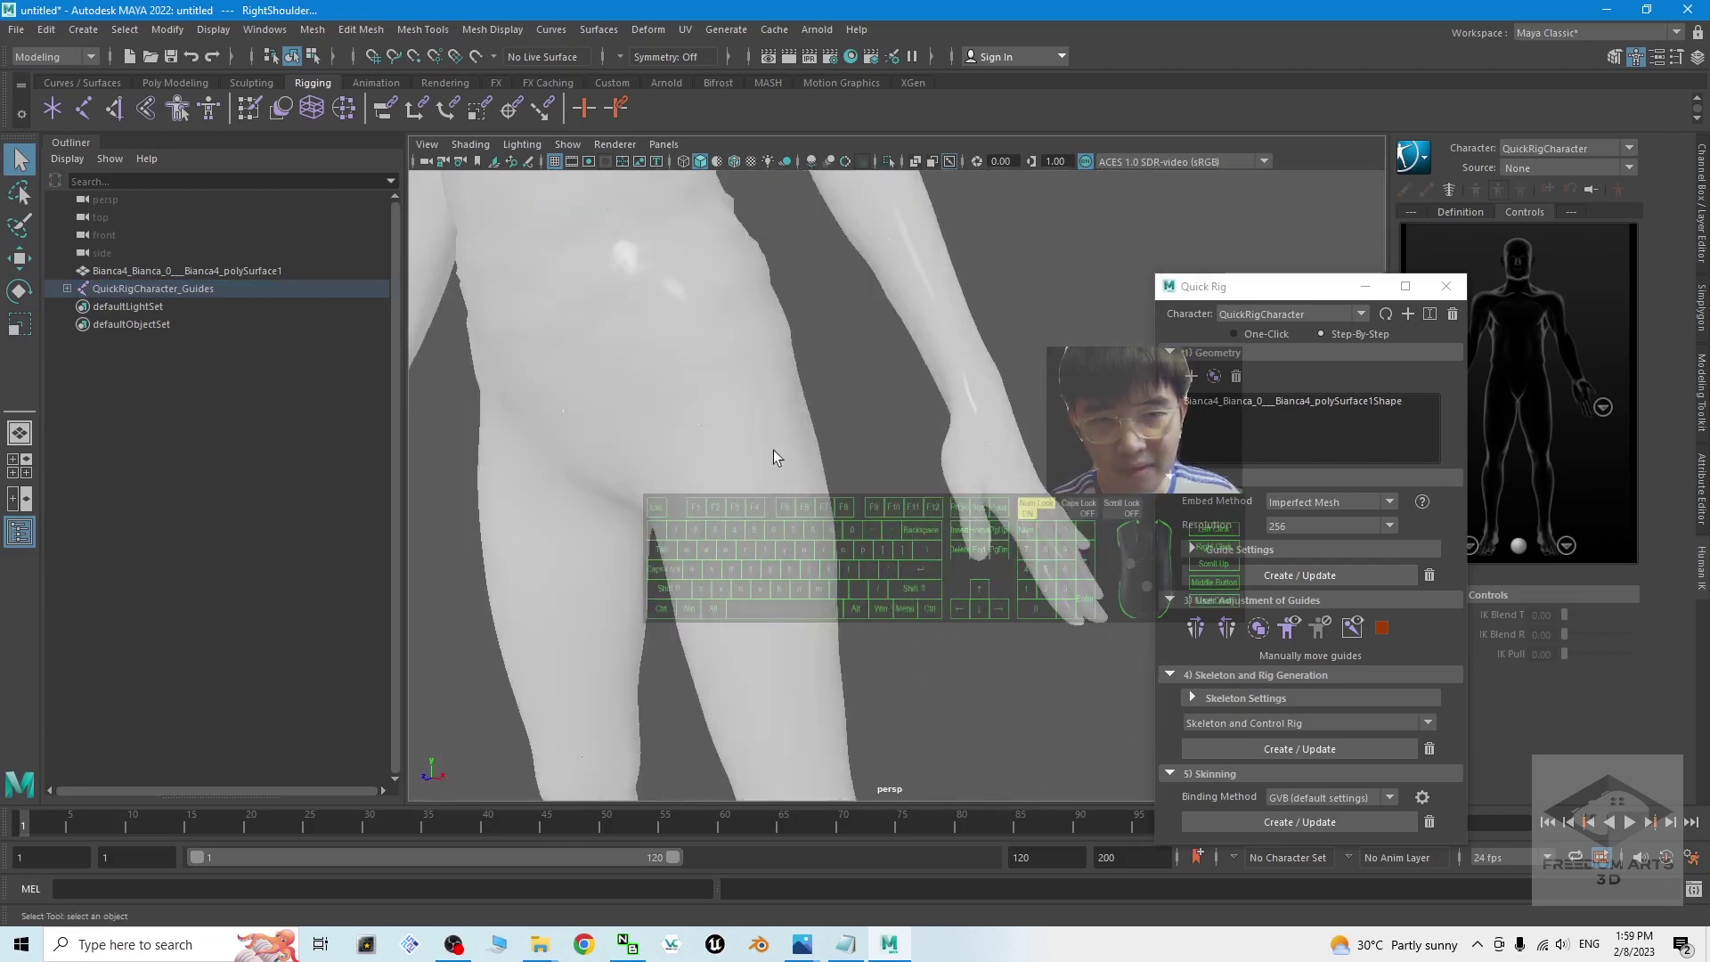
{"action": "scroll", "coordinate": [687, 428], "scroll_direction": "down", "scroll_amount": 8}
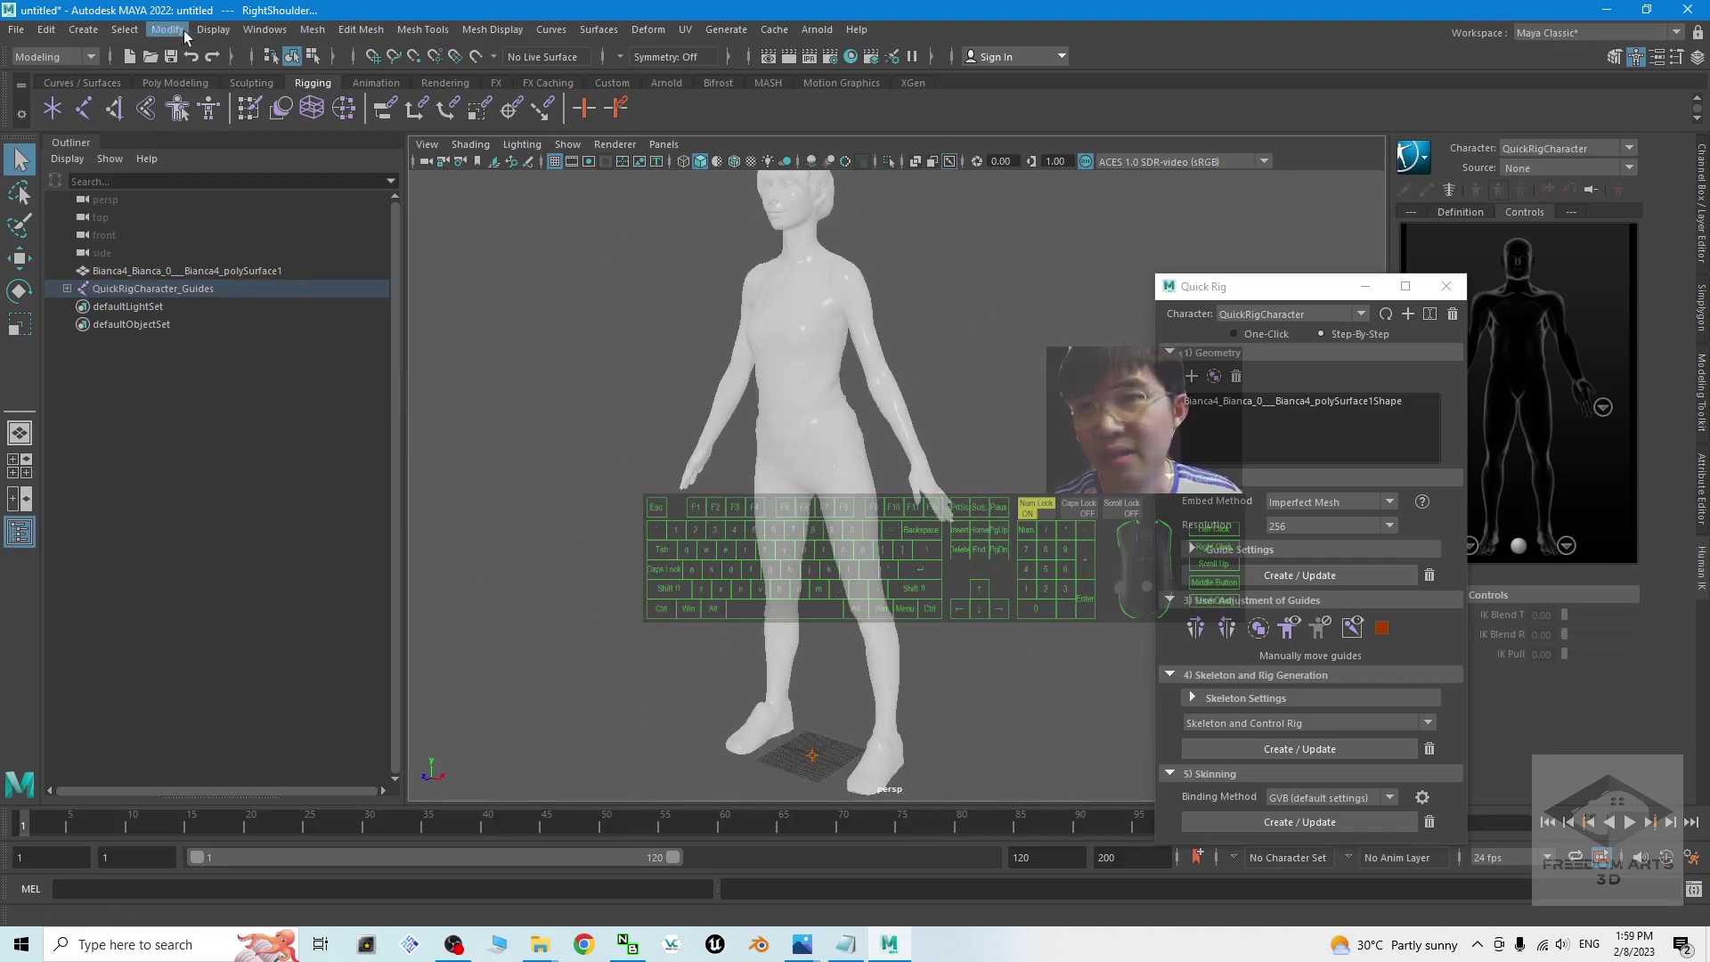
Set the joint display size to 1.66 for the rig guides on the character
{"action": "left_click", "coordinate": [265, 29]}
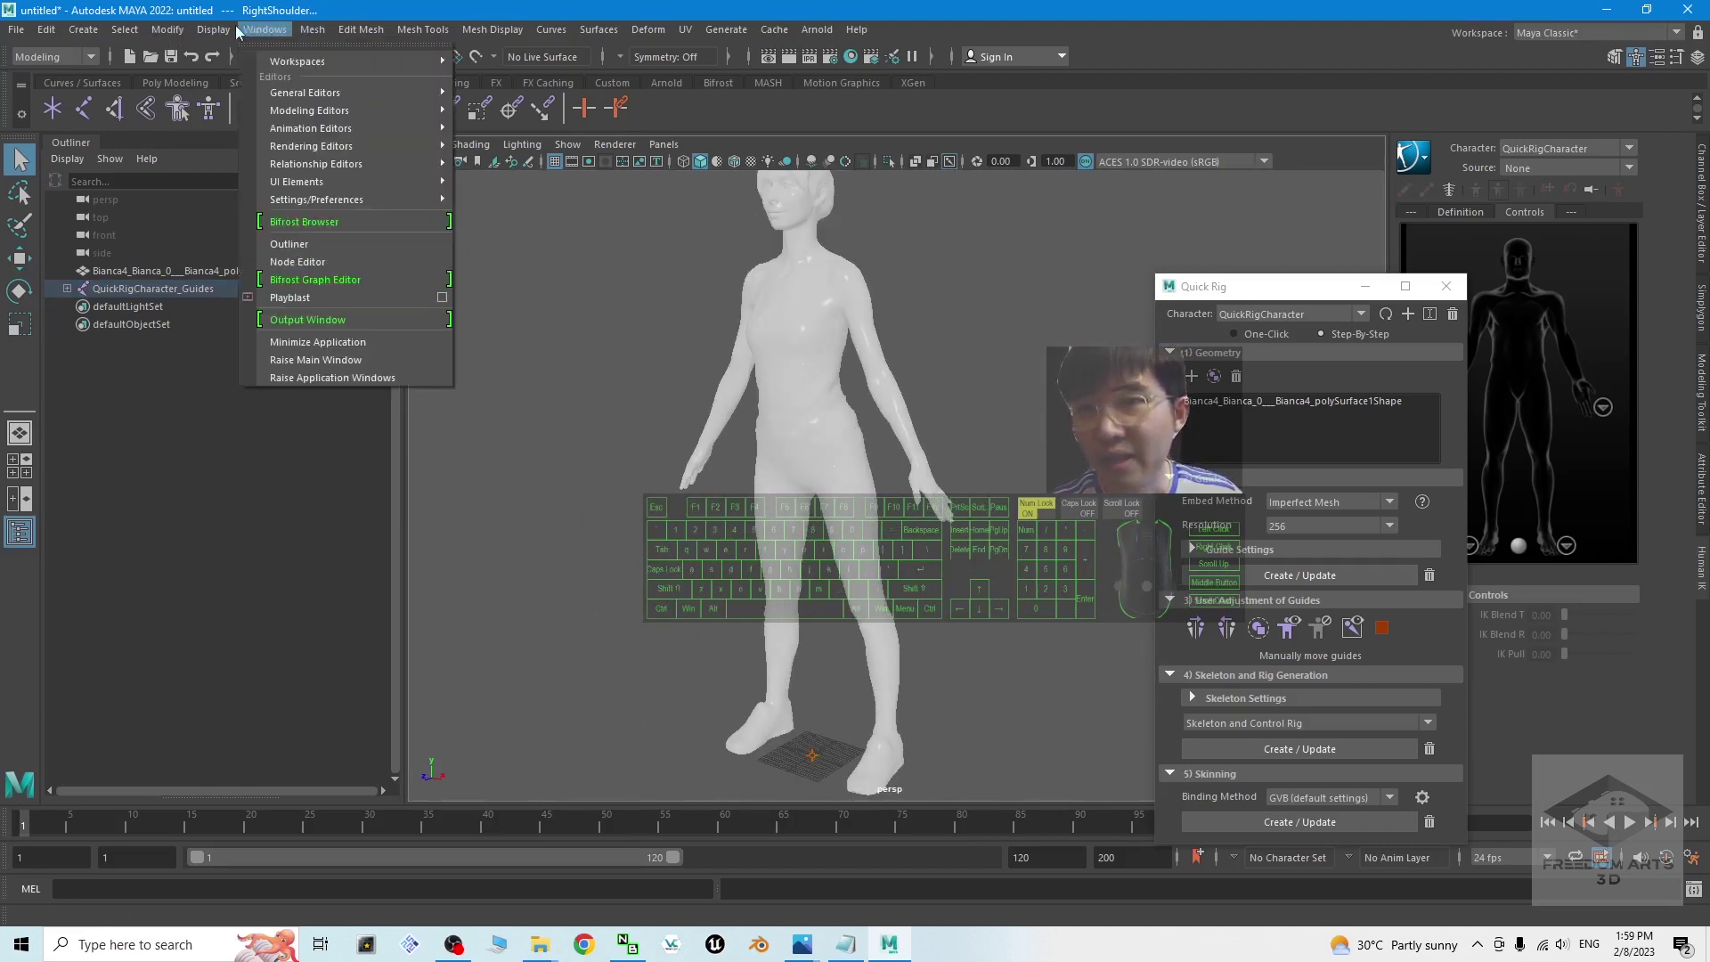
{"action": "mouse_move", "coordinate": [211, 32]}
{"action": "mouse_move", "coordinate": [332, 296]}
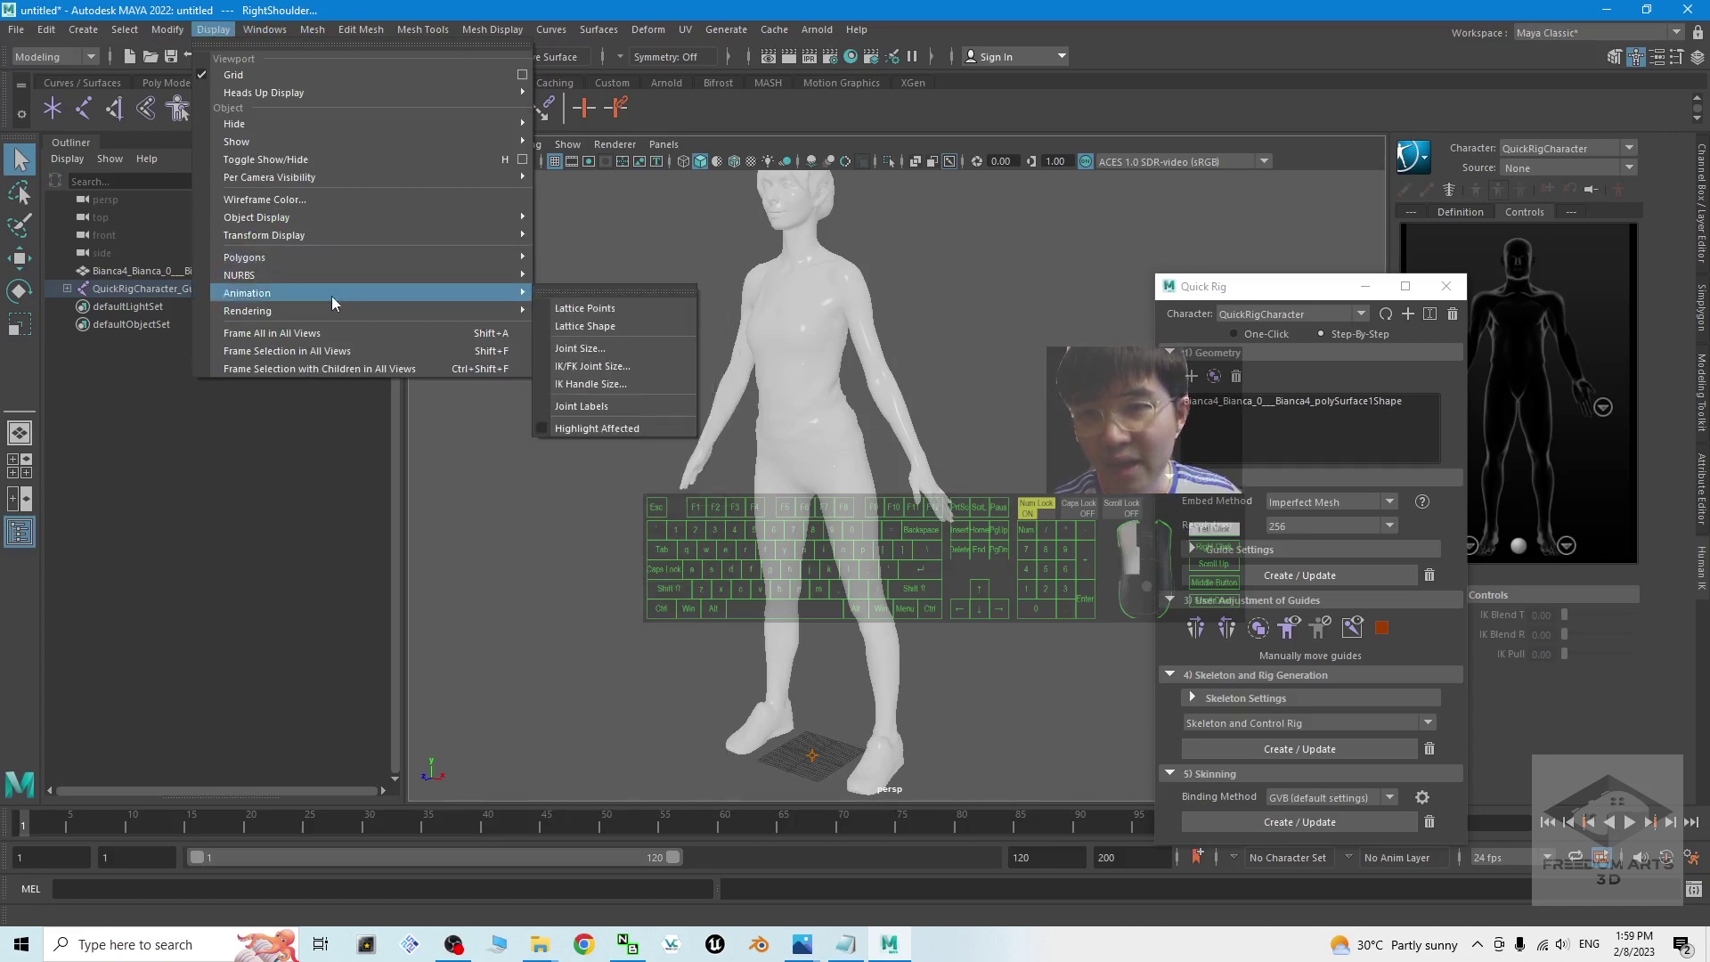
{"action": "left_click", "coordinate": [597, 349]}
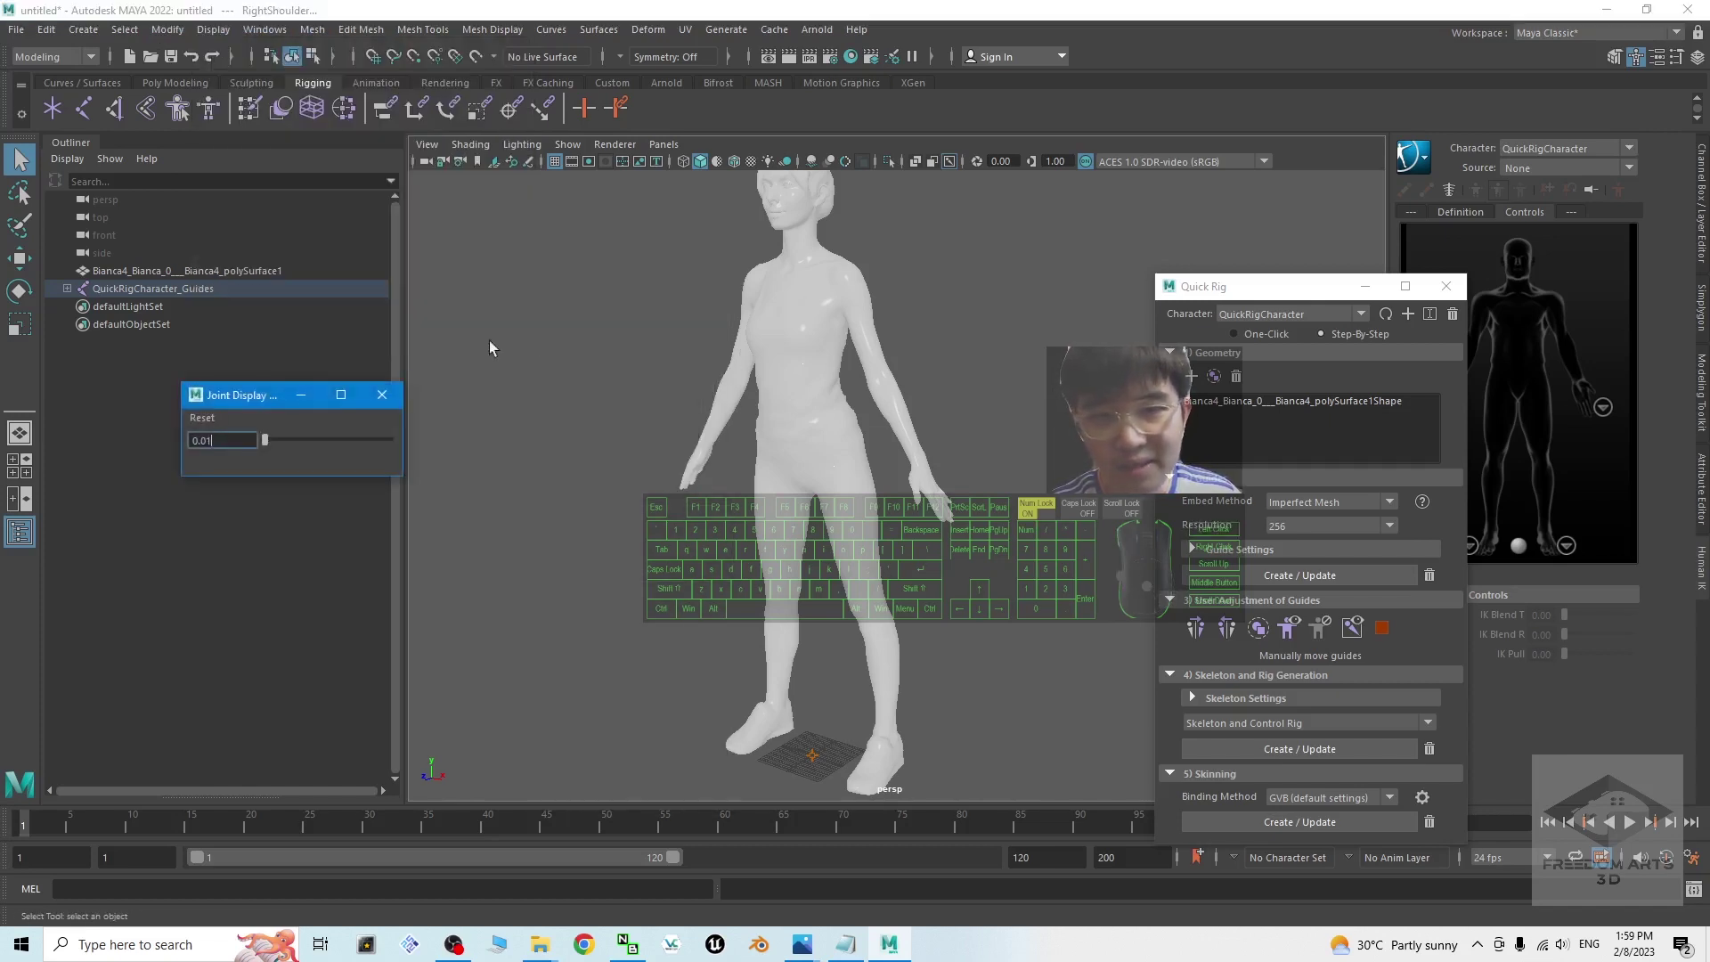
{"action": "mouse_move", "coordinate": [274, 444]}
{"action": "left_mouse_down"}
{"action": "mouse_move", "coordinate": [321, 443]}
{"action": "mouse_move", "coordinate": [275, 447]}
{"action": "mouse_move", "coordinate": [286, 459]}
{"action": "left_mouse_up"}
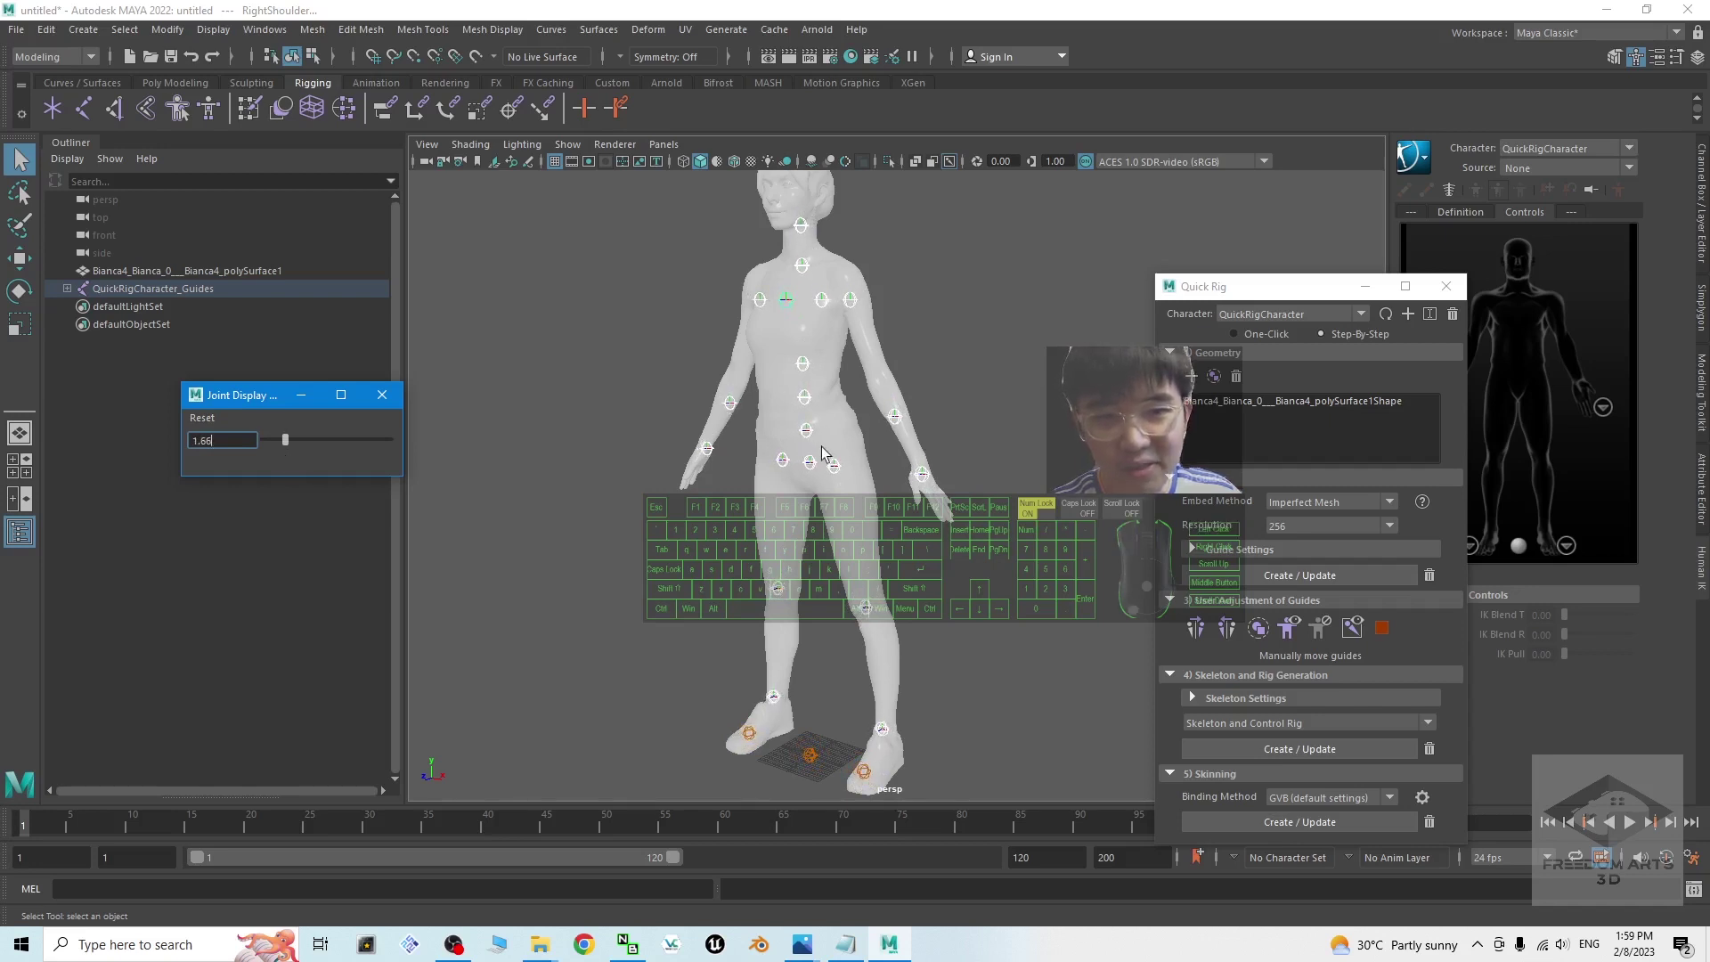
{"action": "left_click_drag", "start_coordinate": [623, 612], "coordinate": [655, 598], "text": "alt"}
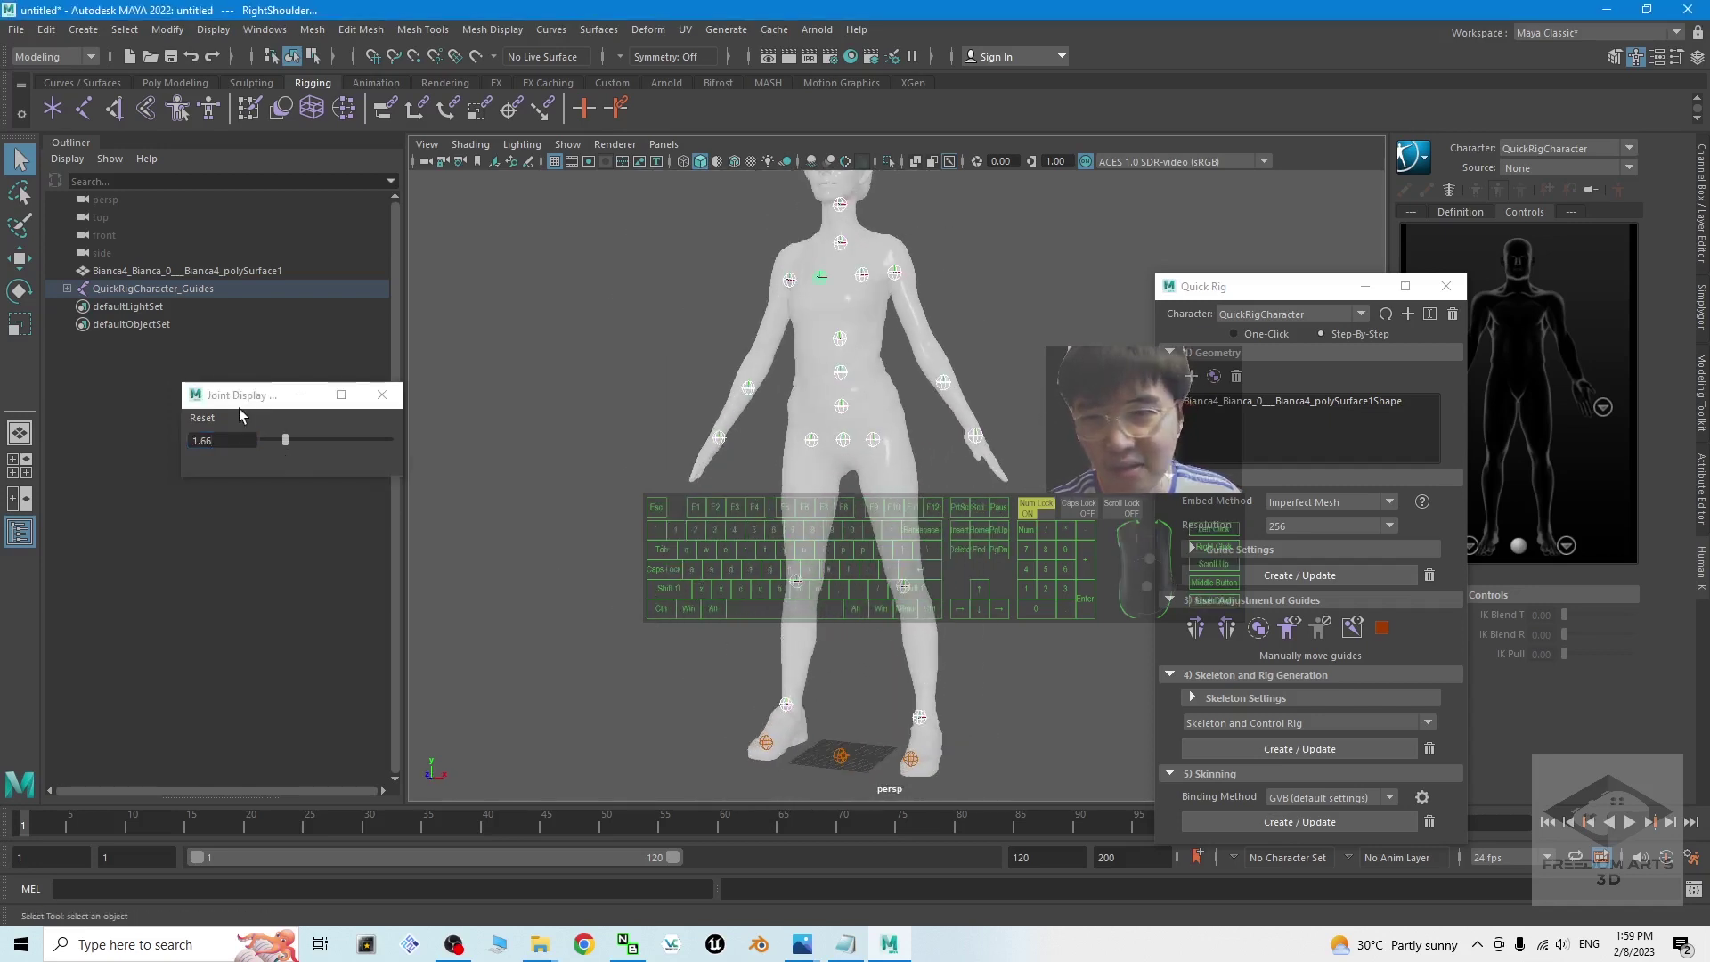
Close the Joint Display Size window and examine the guide placement over the hips, torso, arms and legs
{"action": "left_click", "coordinate": [382, 395]}
{"action": "scroll", "coordinate": [1031, 559], "scroll_direction": "up", "scroll_amount": 5}
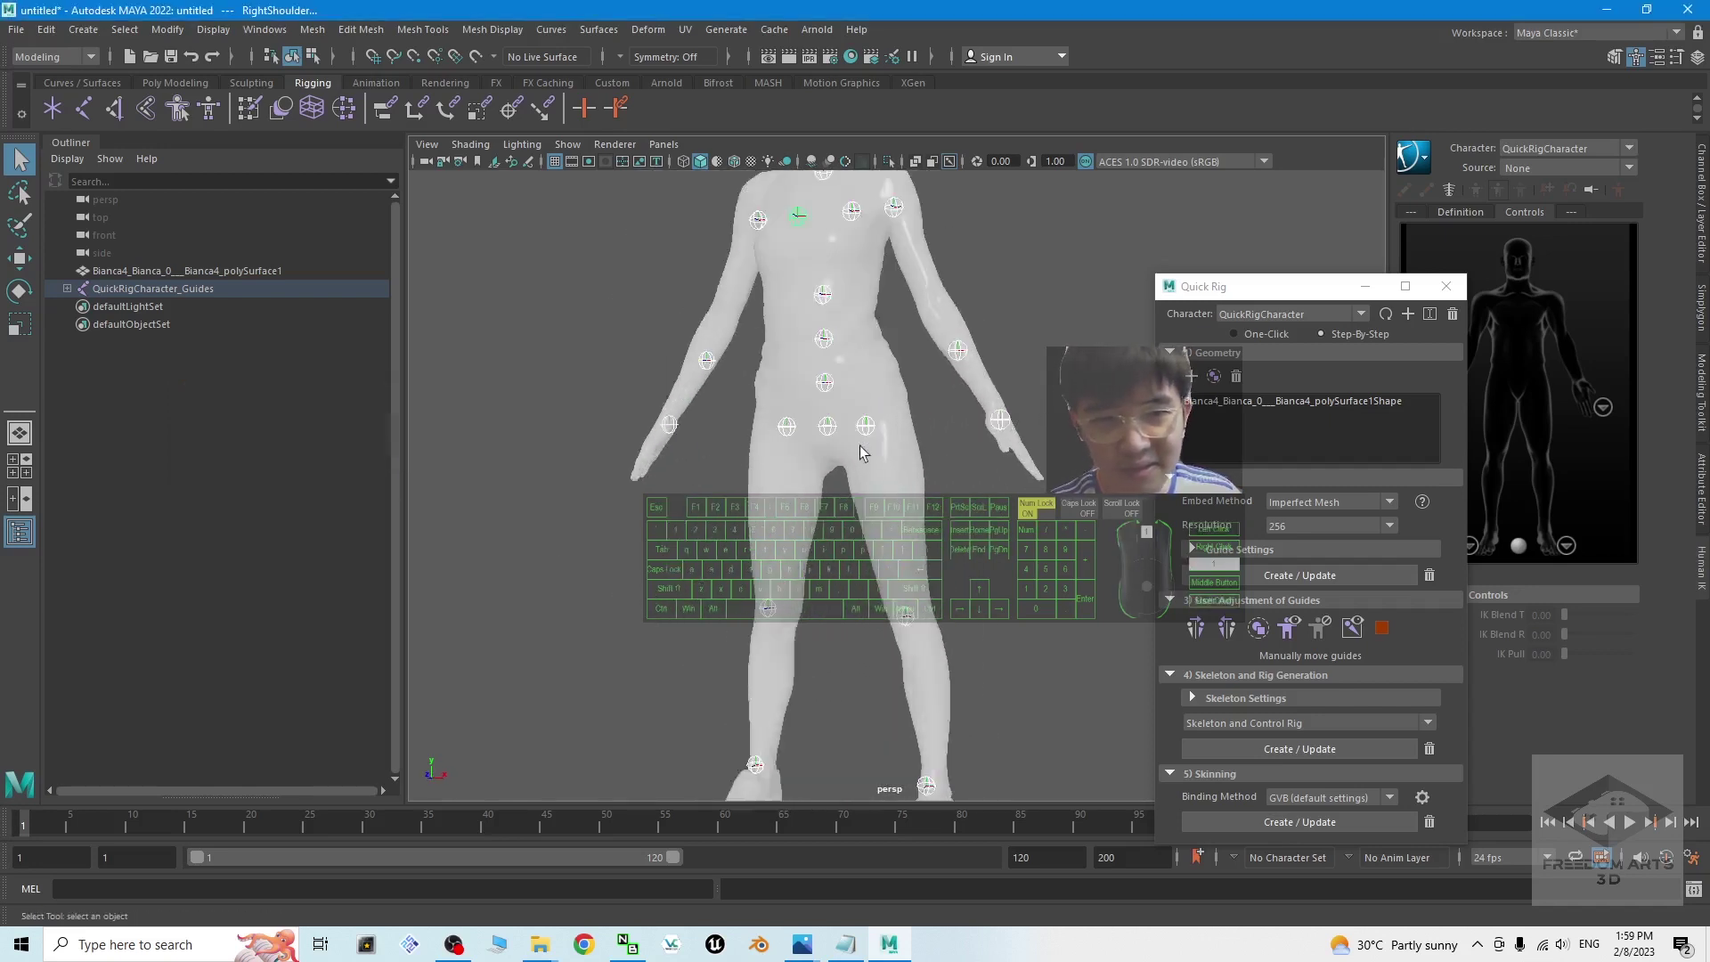
{"action": "left_click", "coordinate": [808, 418]}
{"action": "key", "text": "f"}
{"action": "left_click", "coordinate": [1007, 557]}
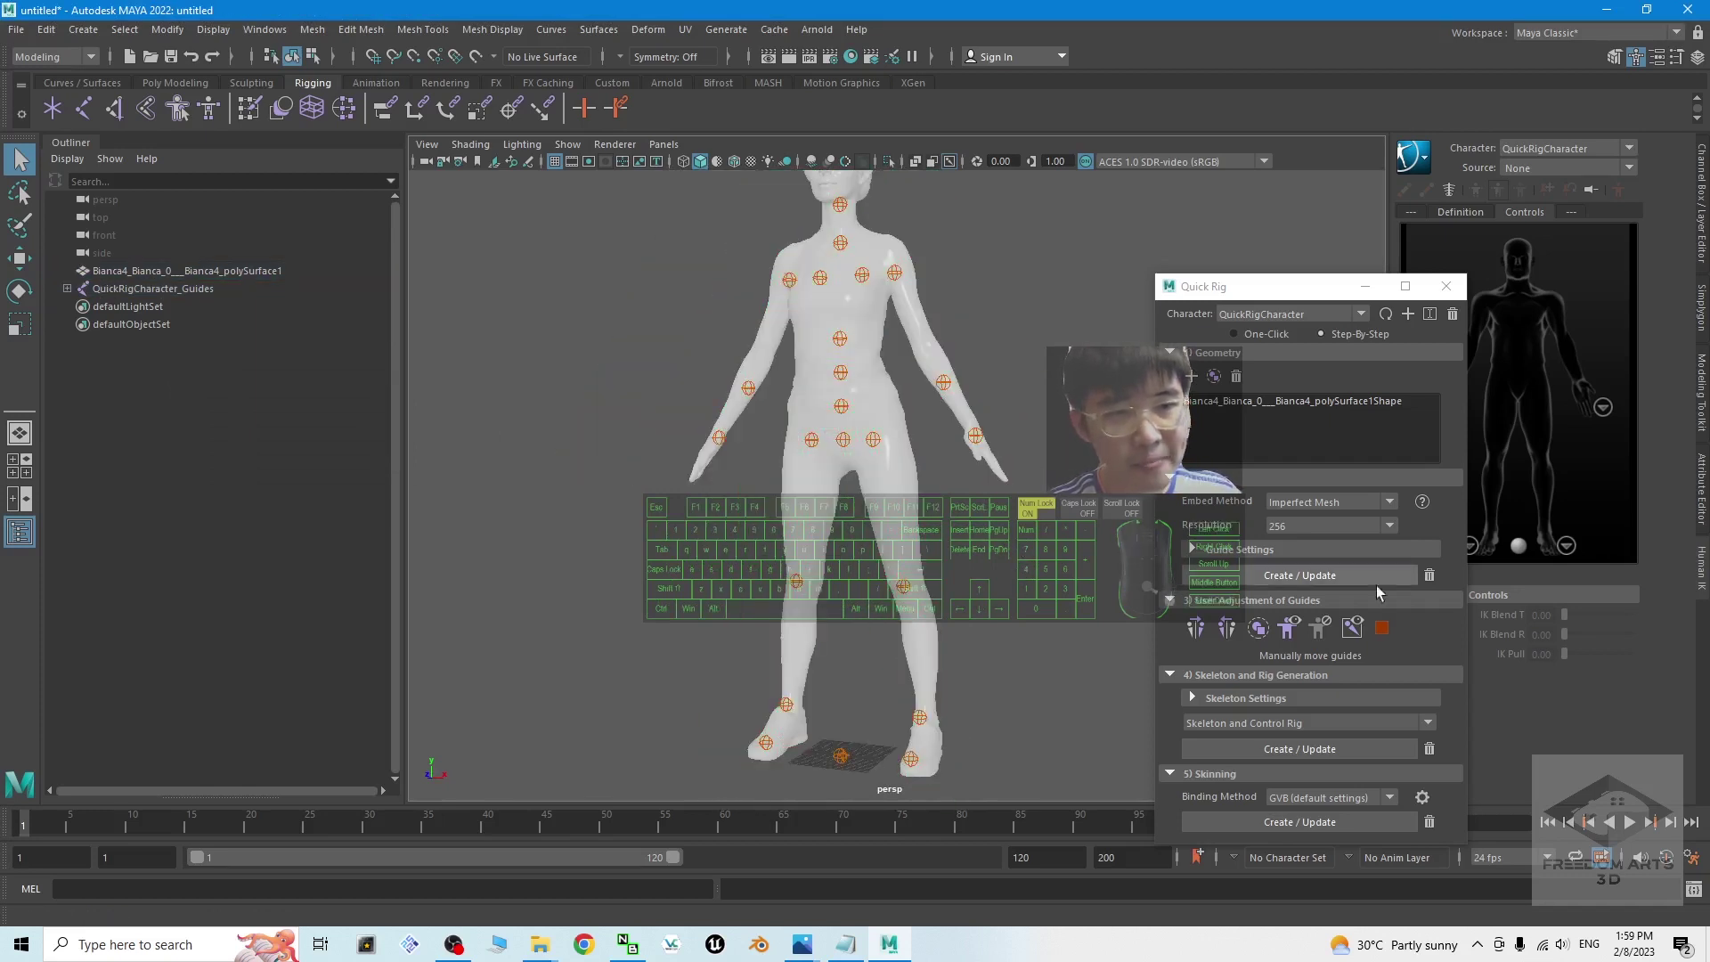
{"action": "left_click", "coordinate": [840, 443]}
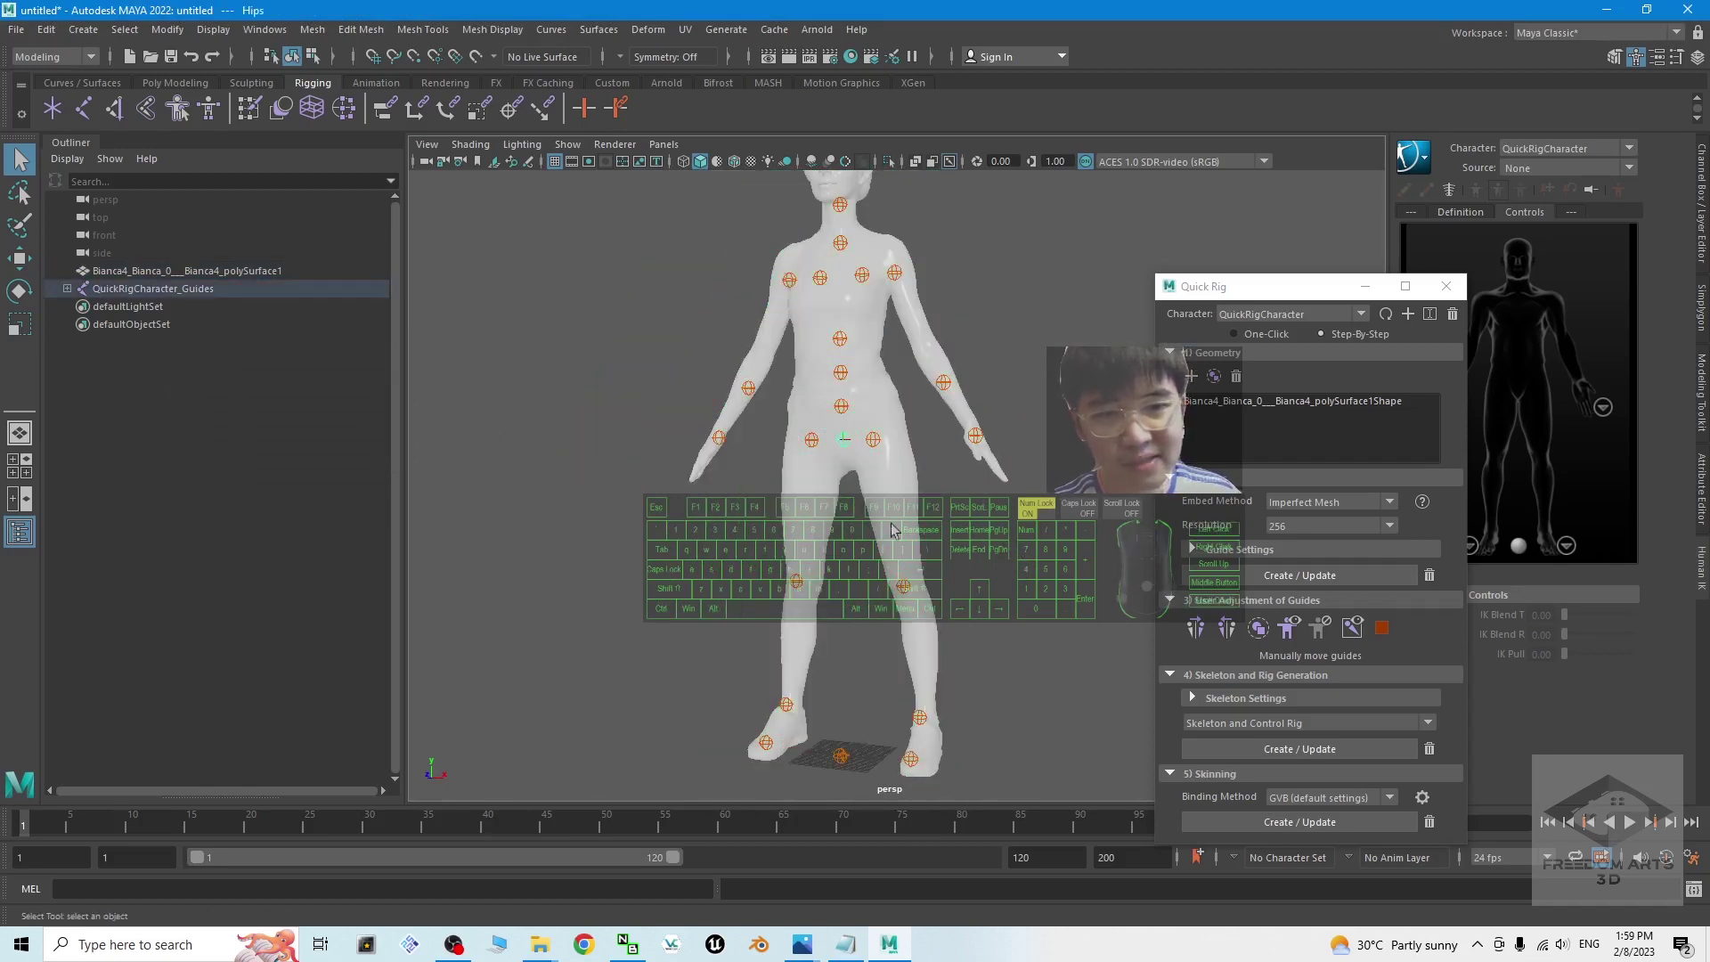
{"action": "left_click", "coordinate": [1121, 611]}
{"action": "scroll", "coordinate": [995, 470], "scroll_direction": "up", "scroll_amount": 3}
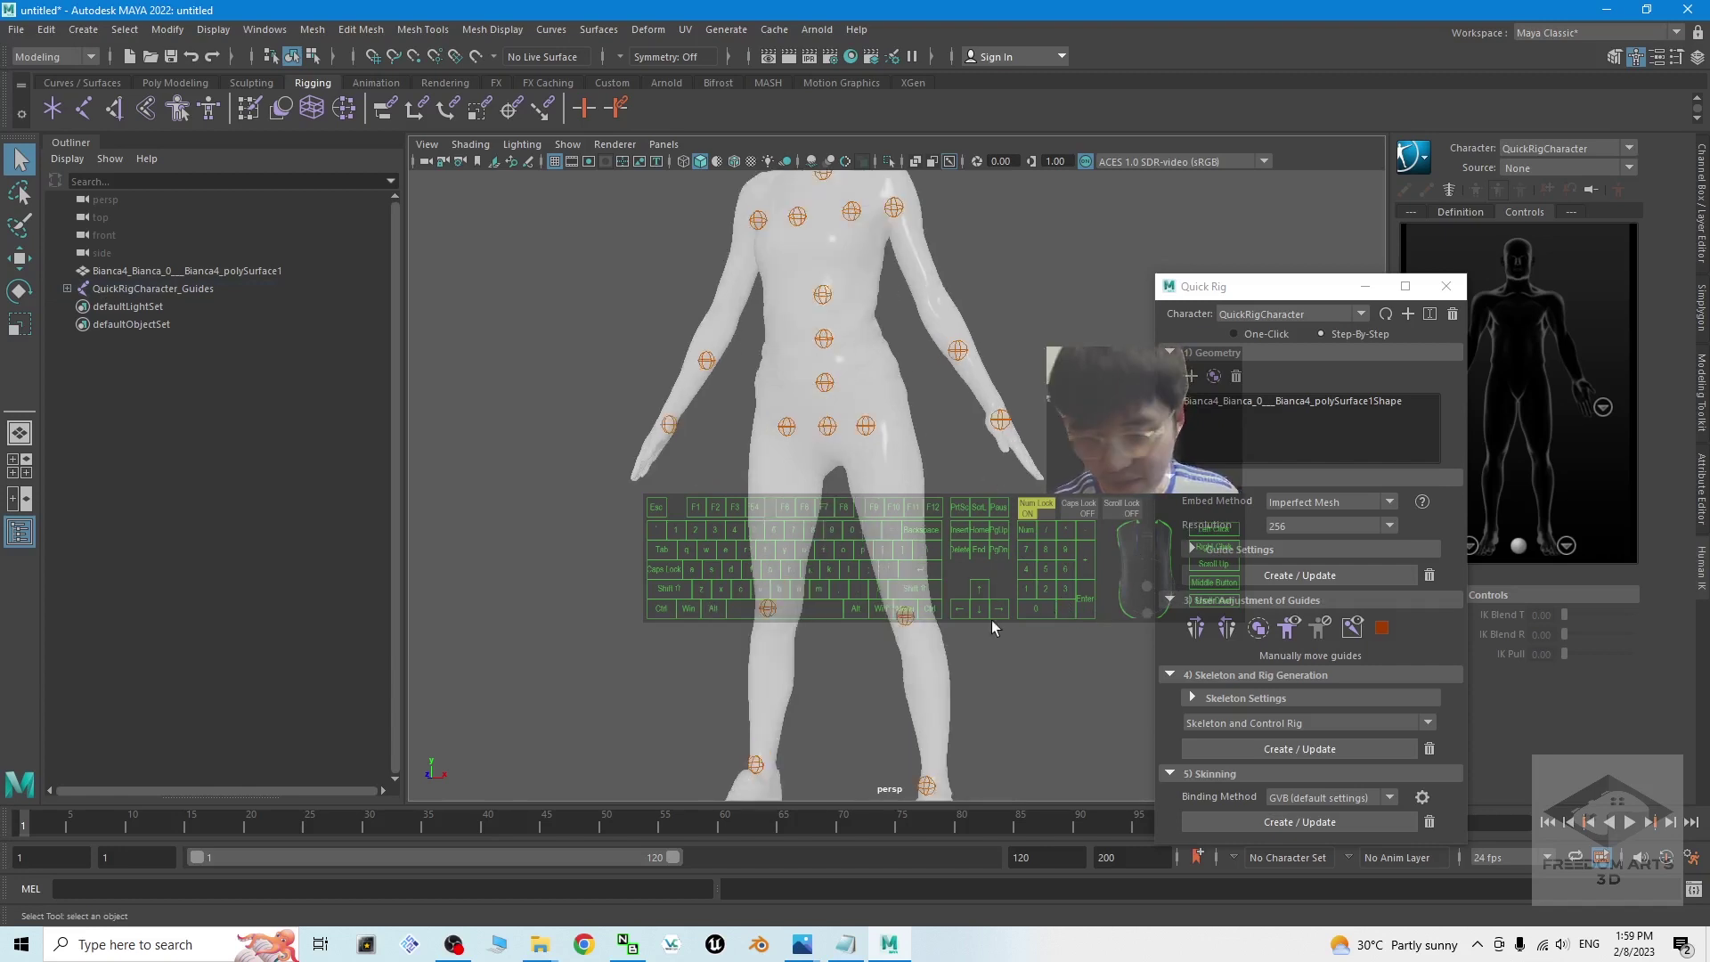
{"action": "left_click_drag", "start_coordinate": [966, 594], "coordinate": [1060, 600], "text": "alt"}
{"action": "middle_click_drag", "start_coordinate": [1100, 584], "coordinate": [1017, 570], "text": "ctrl+alt"}
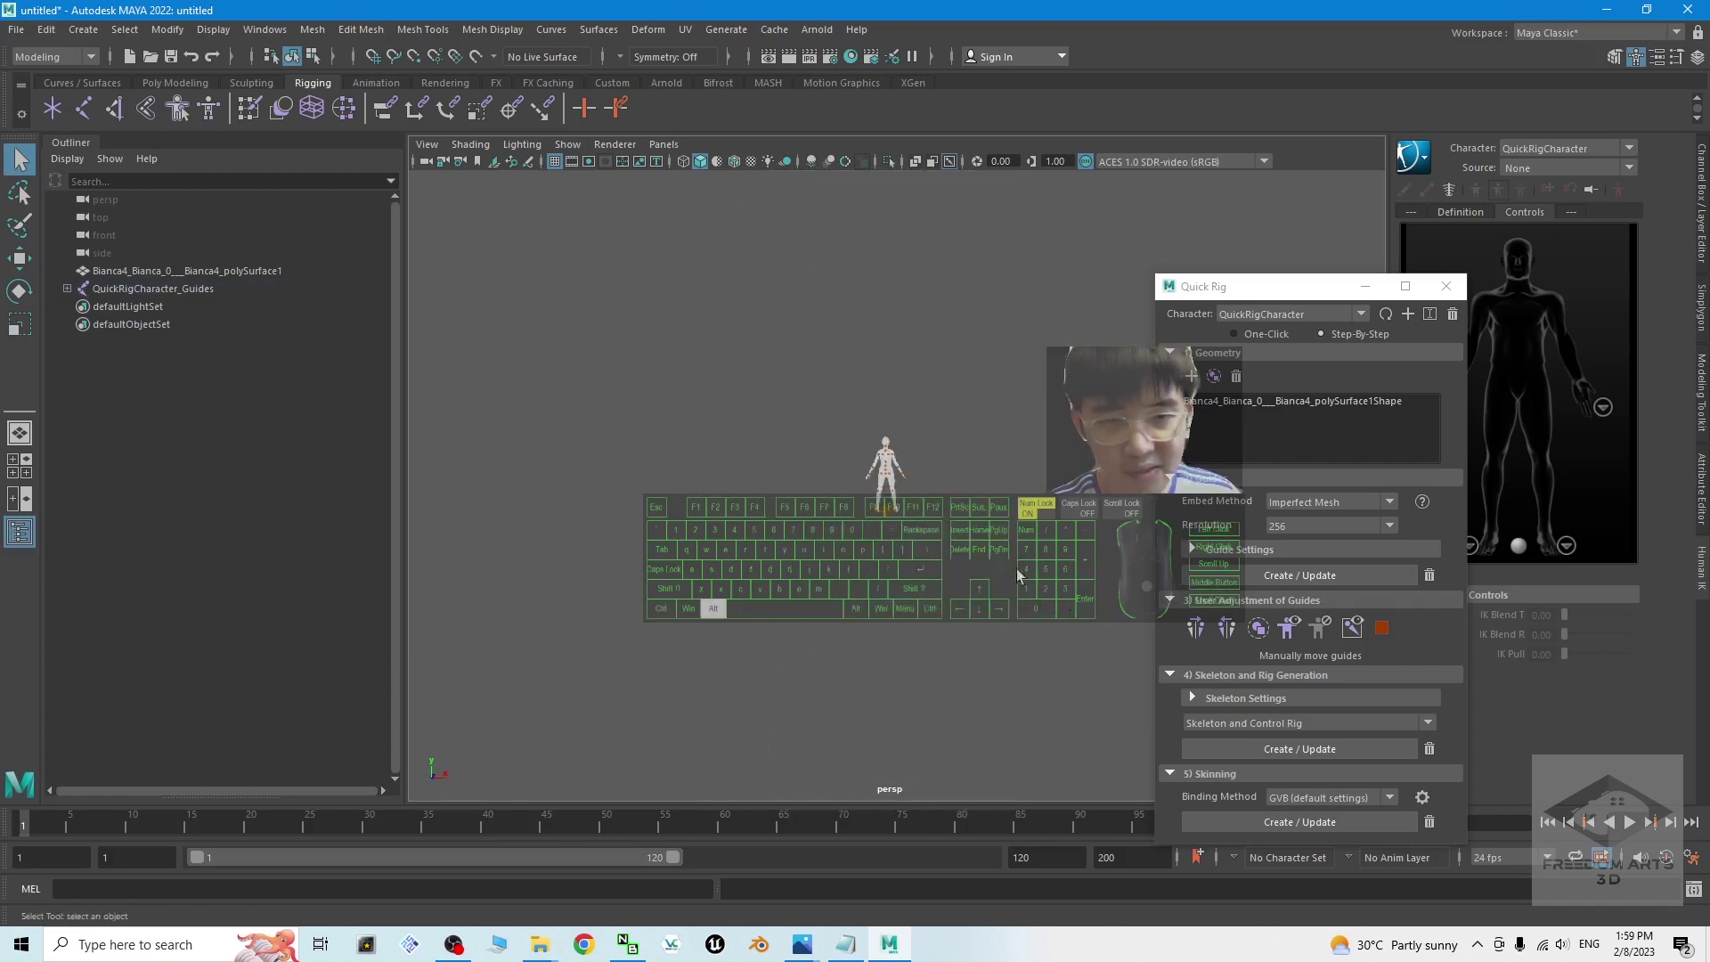
{"action": "scroll", "coordinate": [984, 512], "scroll_direction": "up", "scroll_amount": 10}
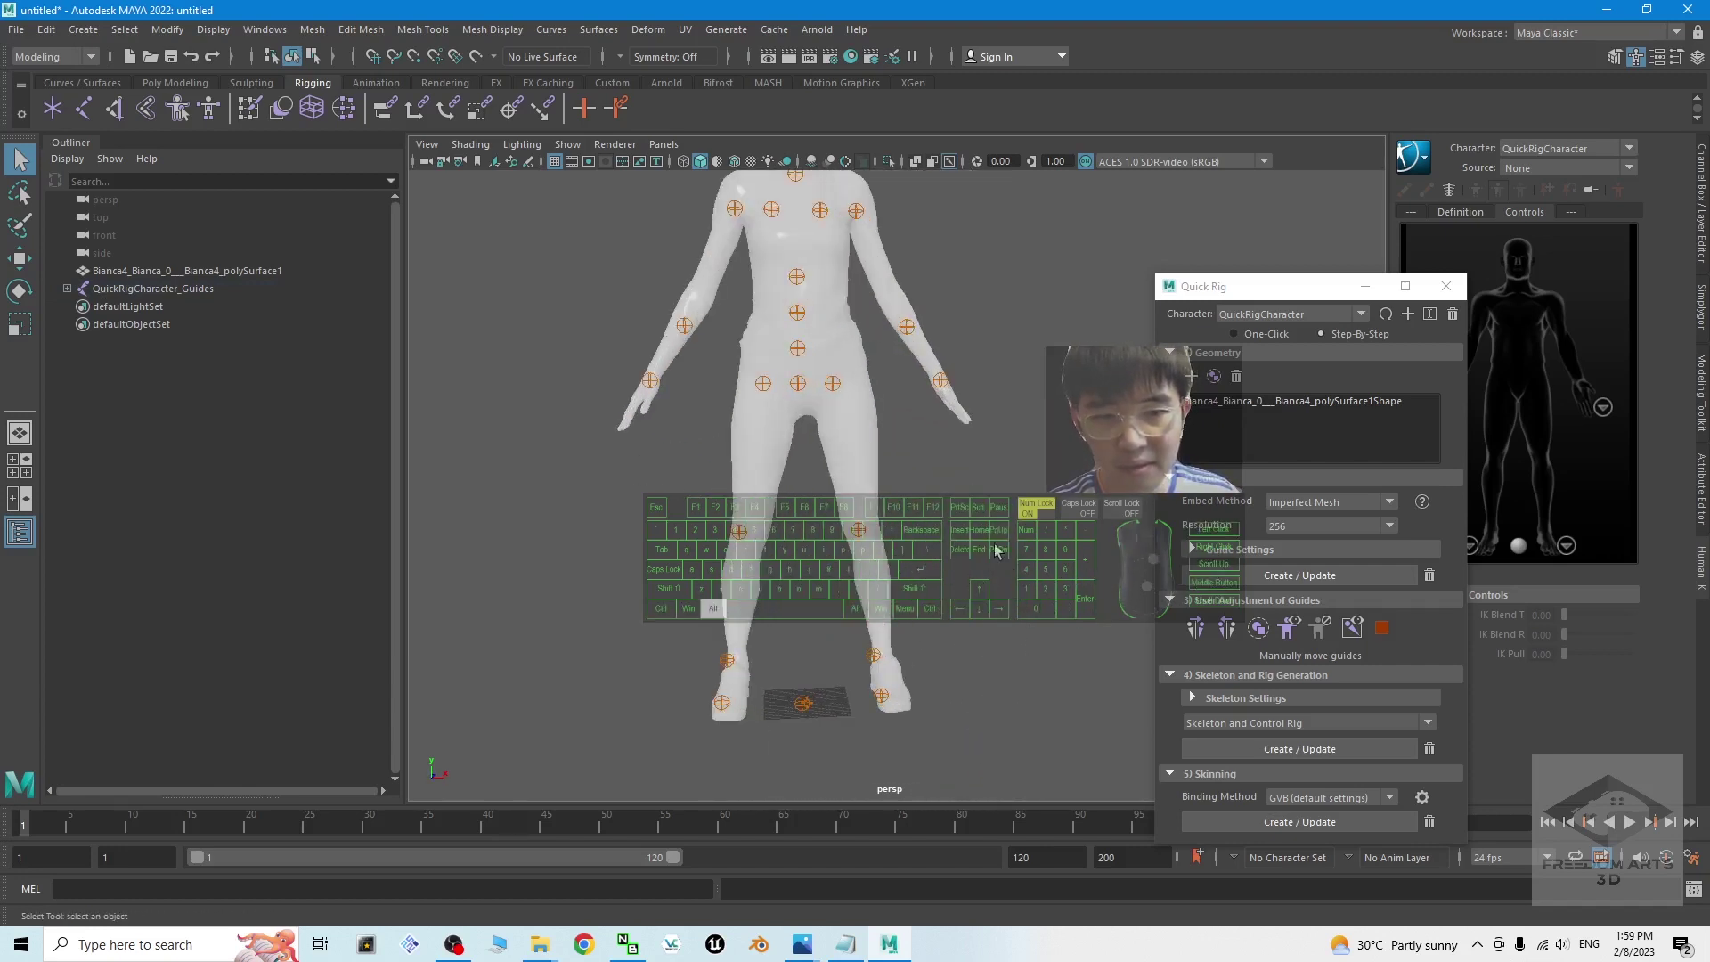
{"action": "scroll", "coordinate": [834, 378], "scroll_direction": "up", "scroll_amount": 4}
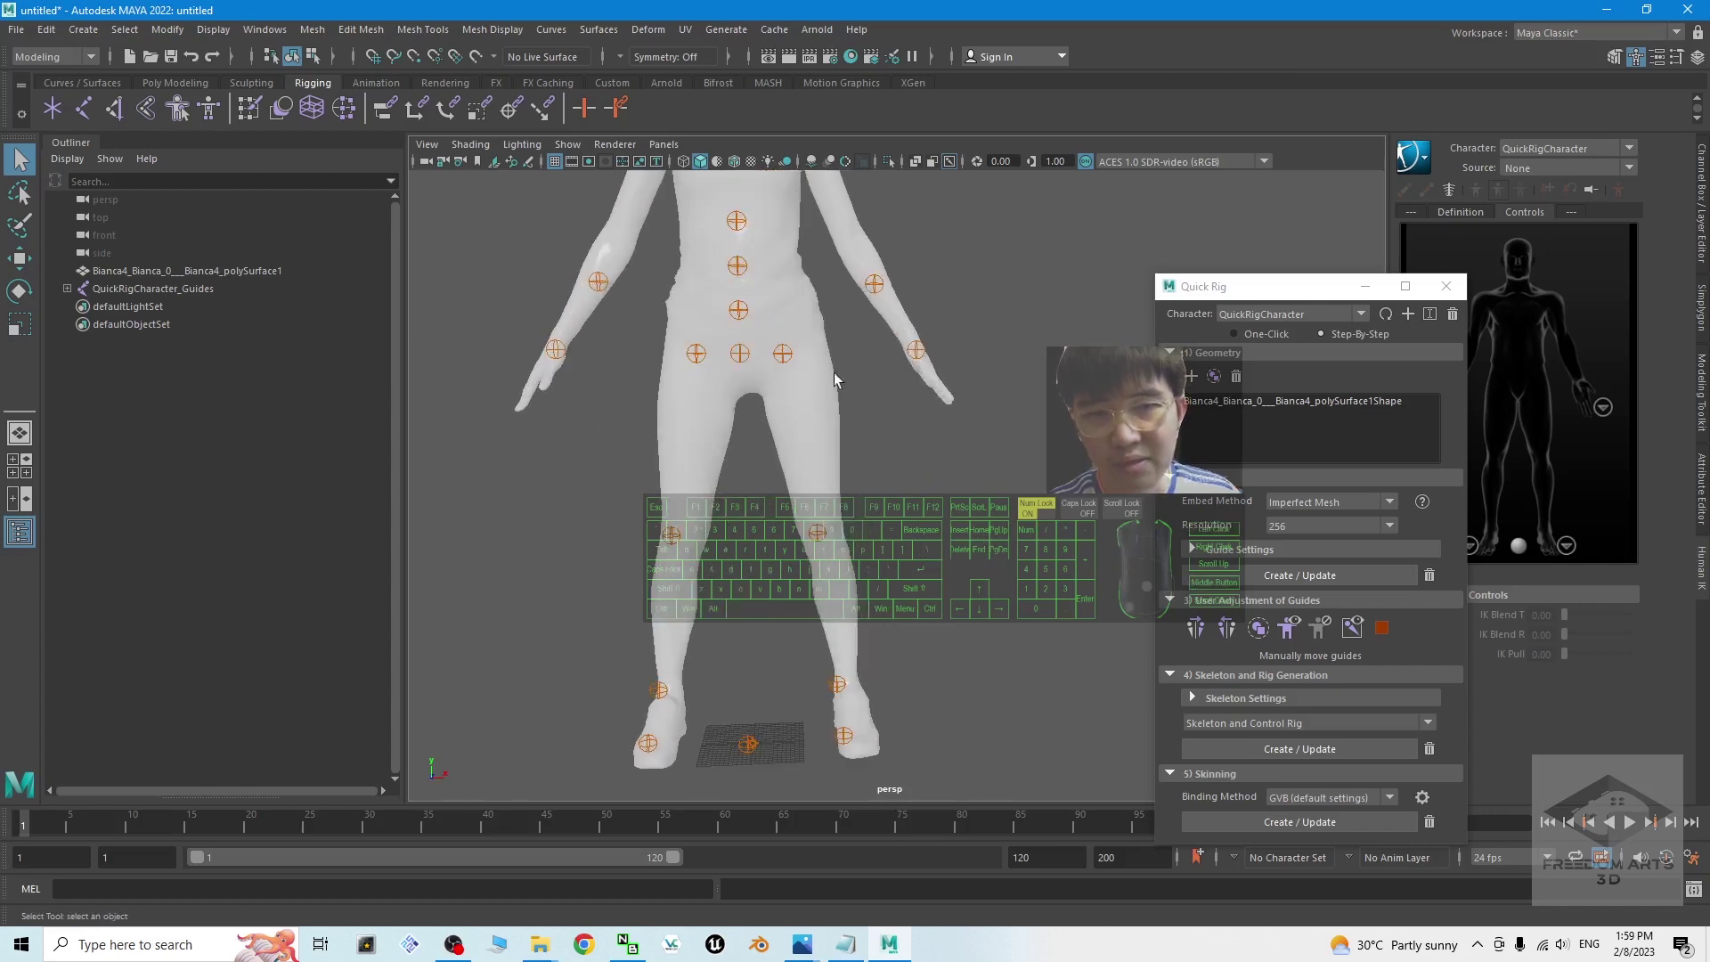
{"action": "middle_click_drag", "start_coordinate": [926, 492], "coordinate": [946, 614], "text": "alt"}
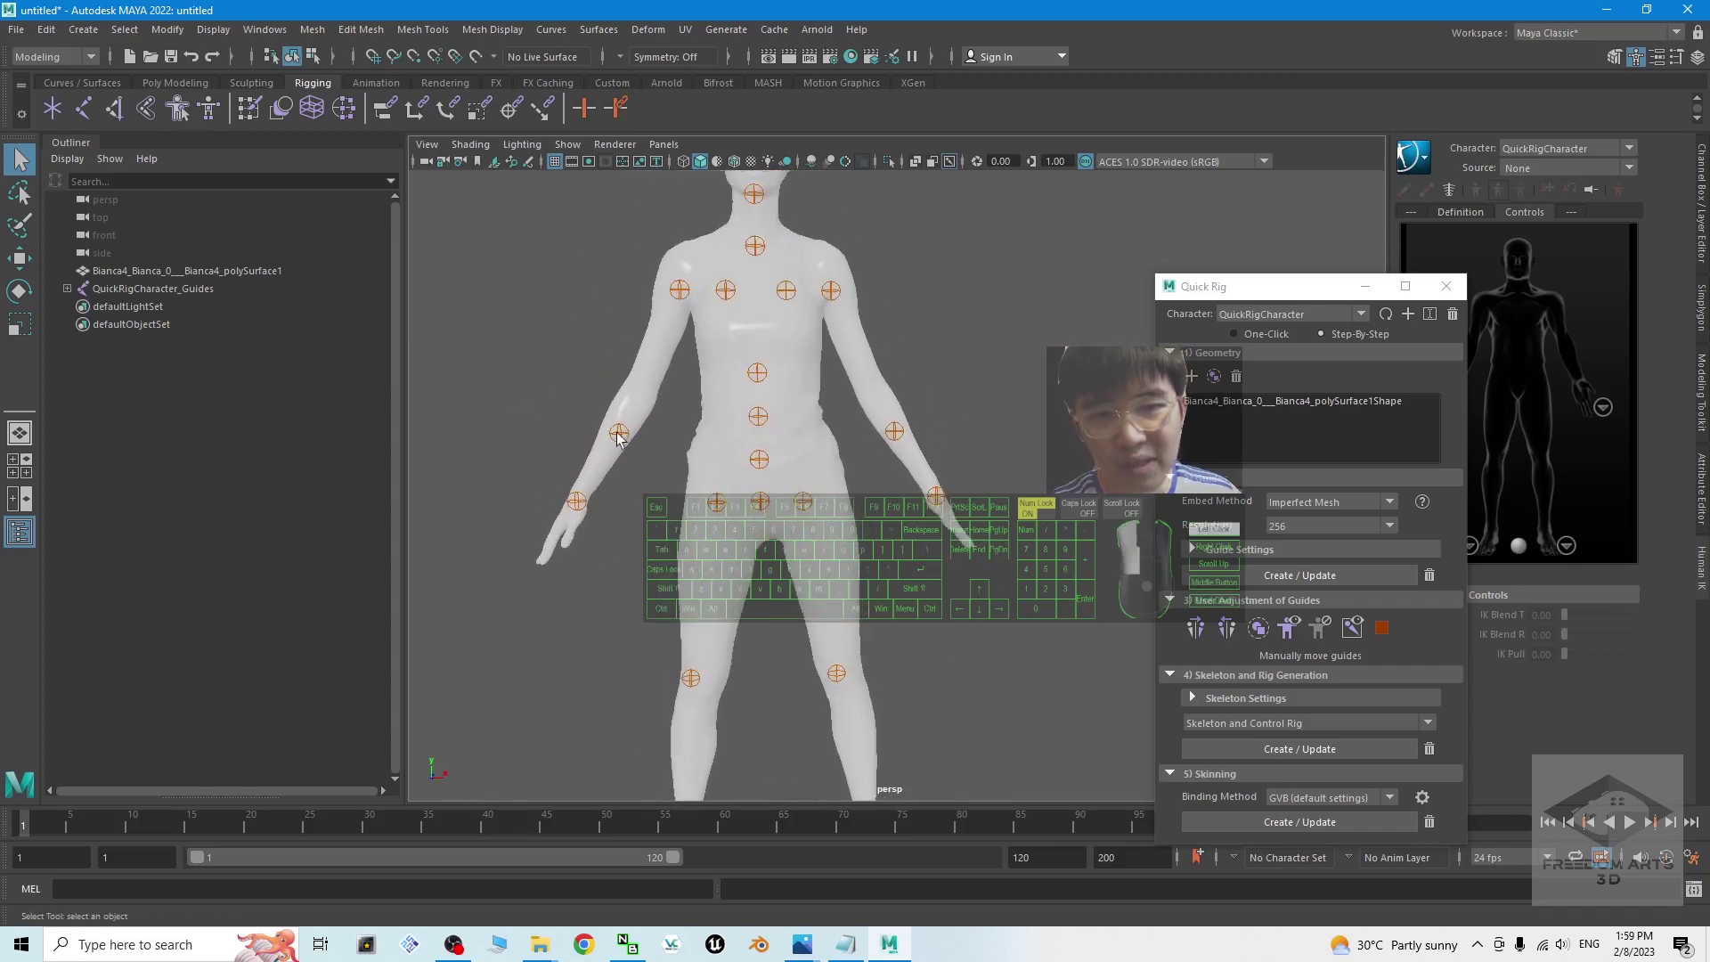
Move the right forearm guide up to the elbow at about (-28.1, 115.5, -3.3) and mirror its position to the left arm
{"action": "left_click", "coordinate": [619, 435]}
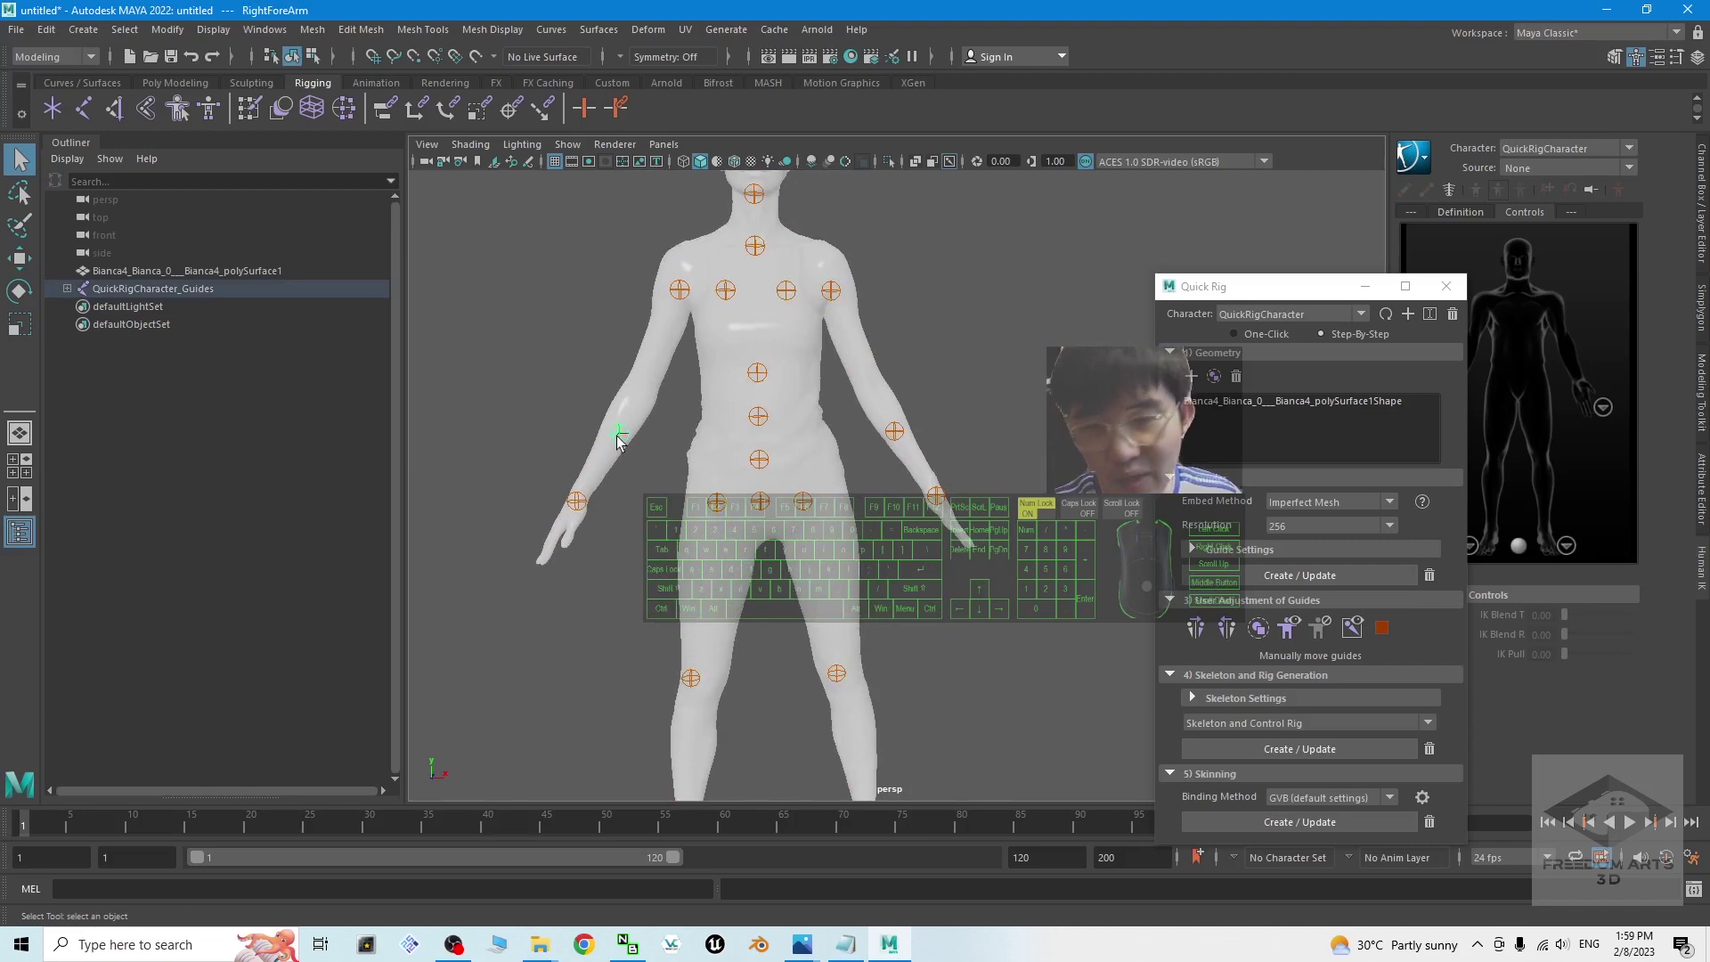
{"action": "key", "text": "w"}
{"action": "left_click_drag", "start_coordinate": [680, 379], "coordinate": [697, 347]}
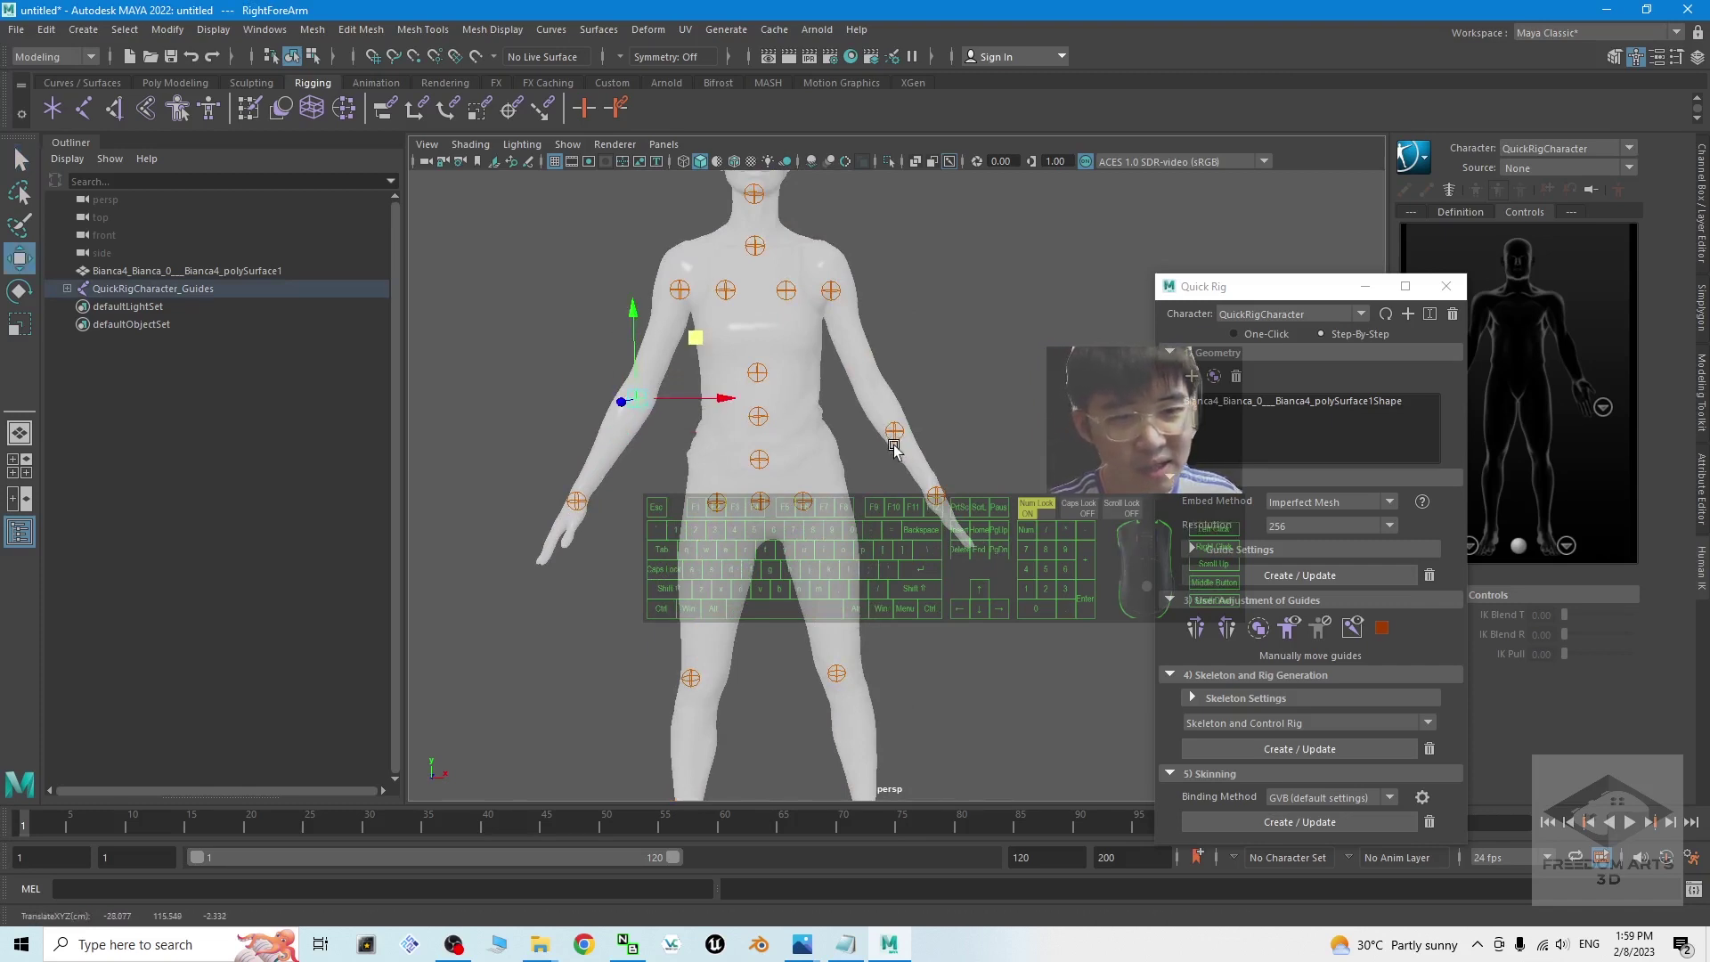
{"action": "left_click", "coordinate": [1195, 633]}
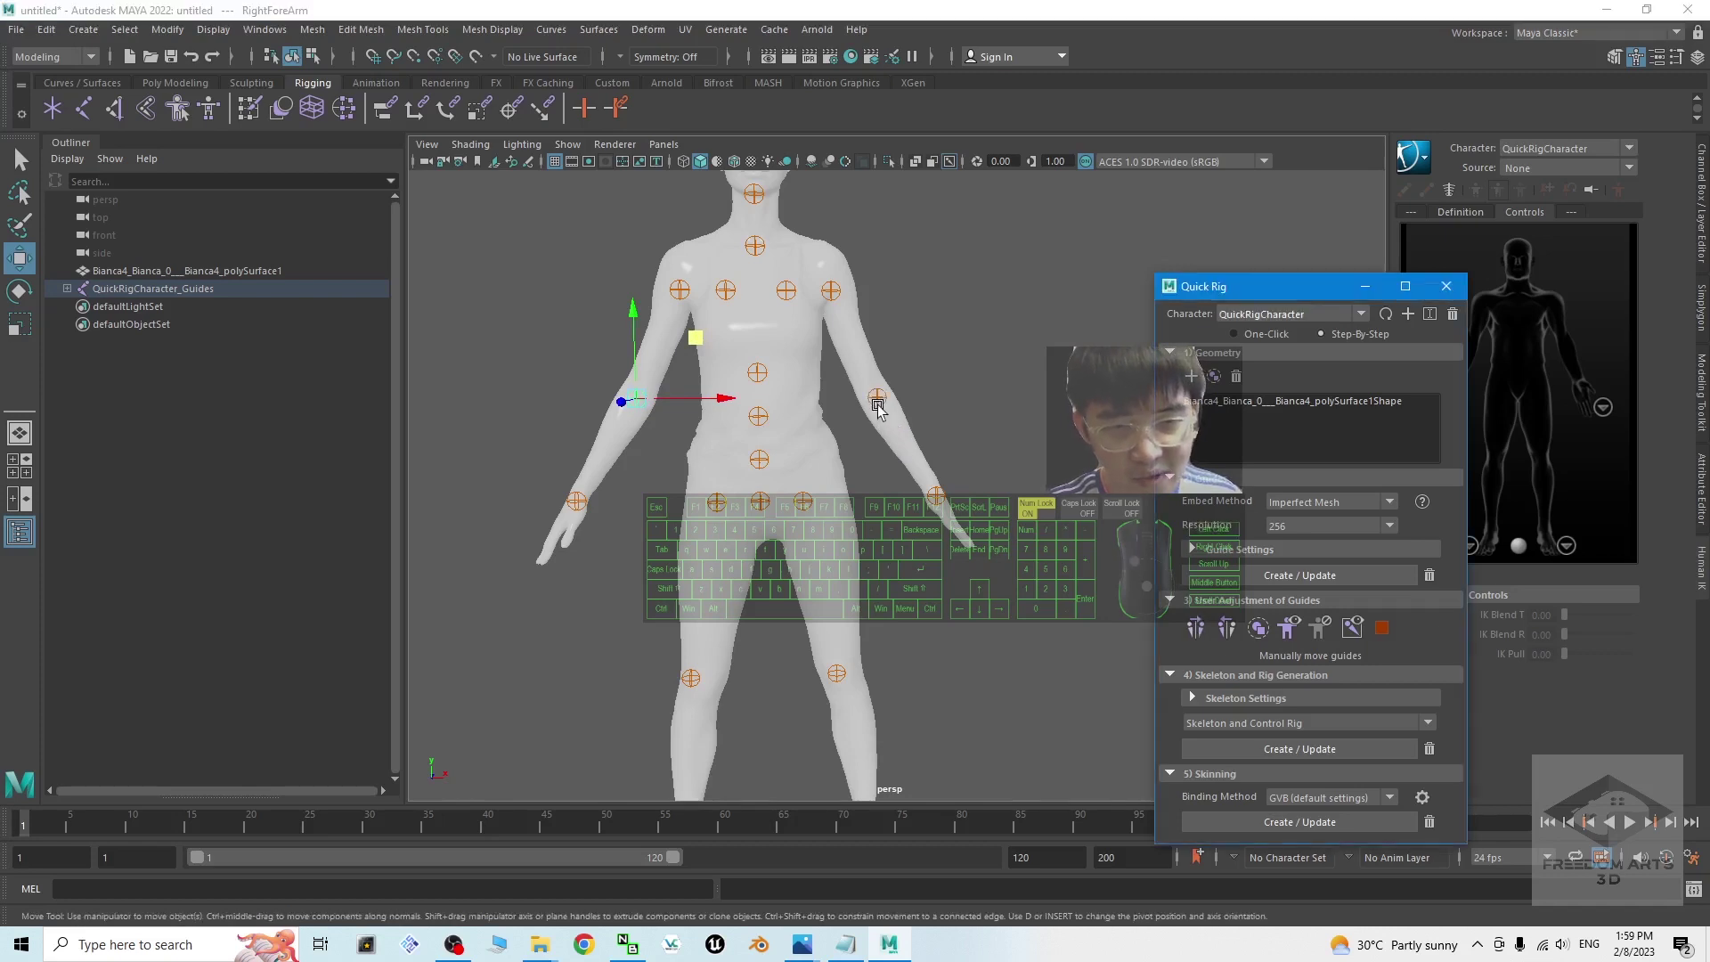
Select the shoulder and upper-arm guides on both sides and raise them together to a height of about 144.7
{"action": "left_click_drag", "start_coordinate": [1024, 424], "coordinate": [950, 341], "text": "alt"}
{"action": "scroll", "coordinate": [955, 336], "scroll_direction": "down", "scroll_amount": 2}
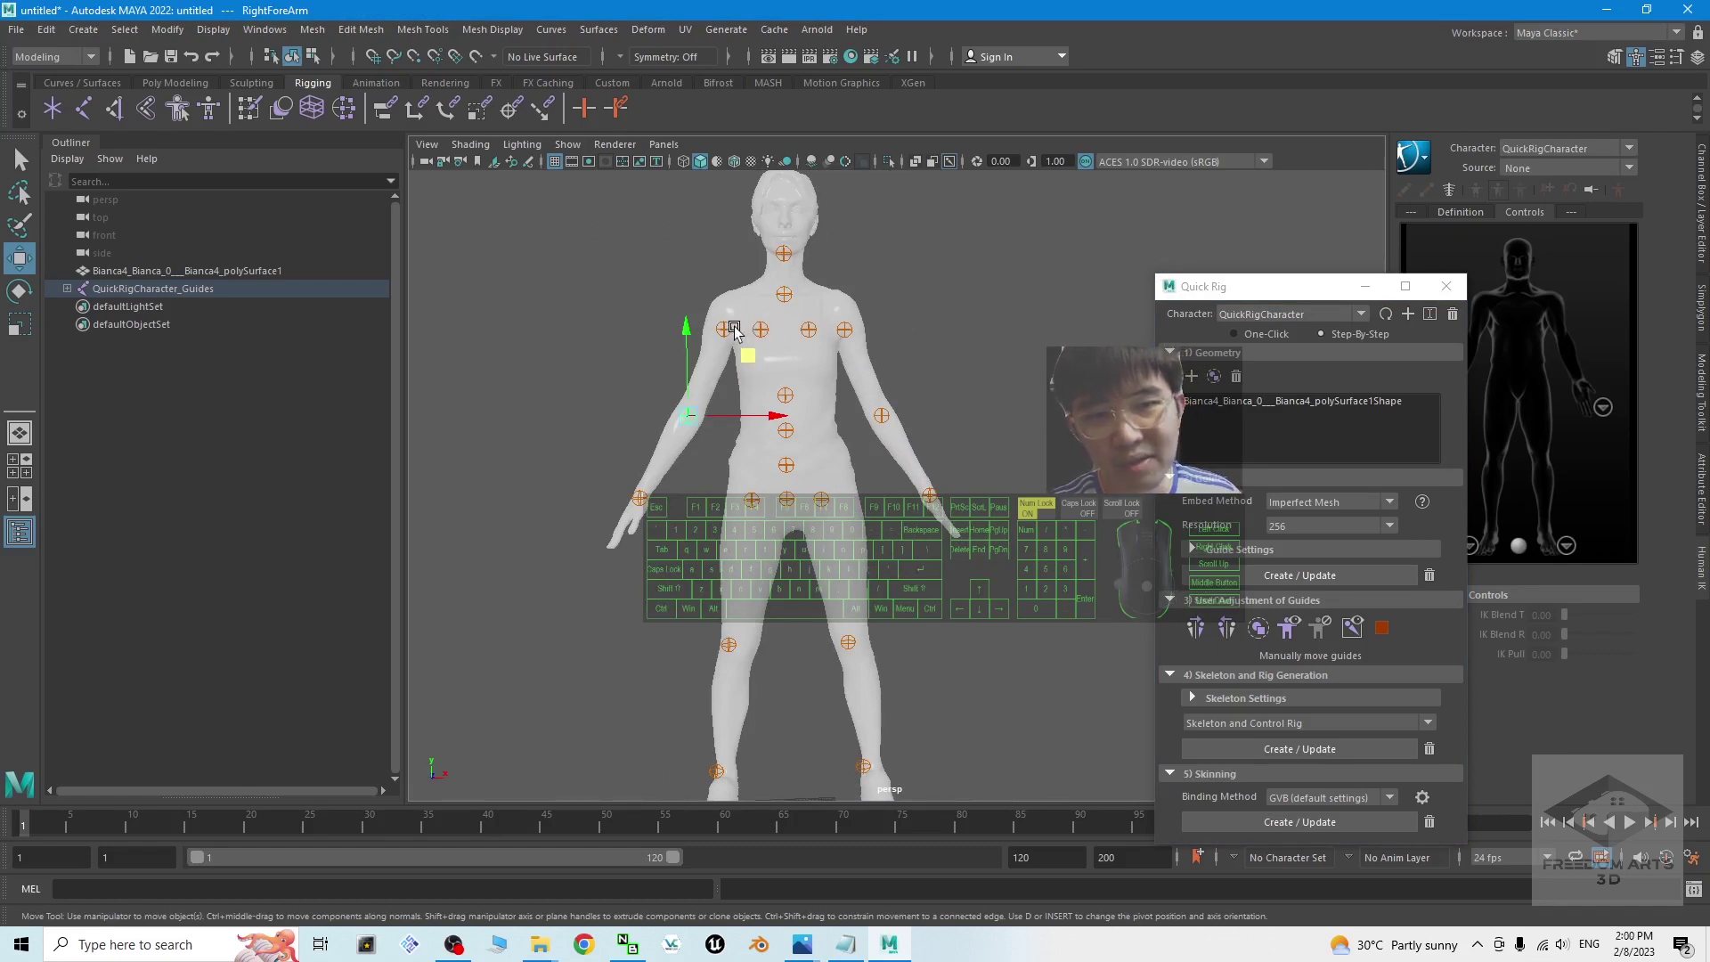
{"action": "scroll", "coordinate": [872, 293], "scroll_direction": "up", "scroll_amount": 2}
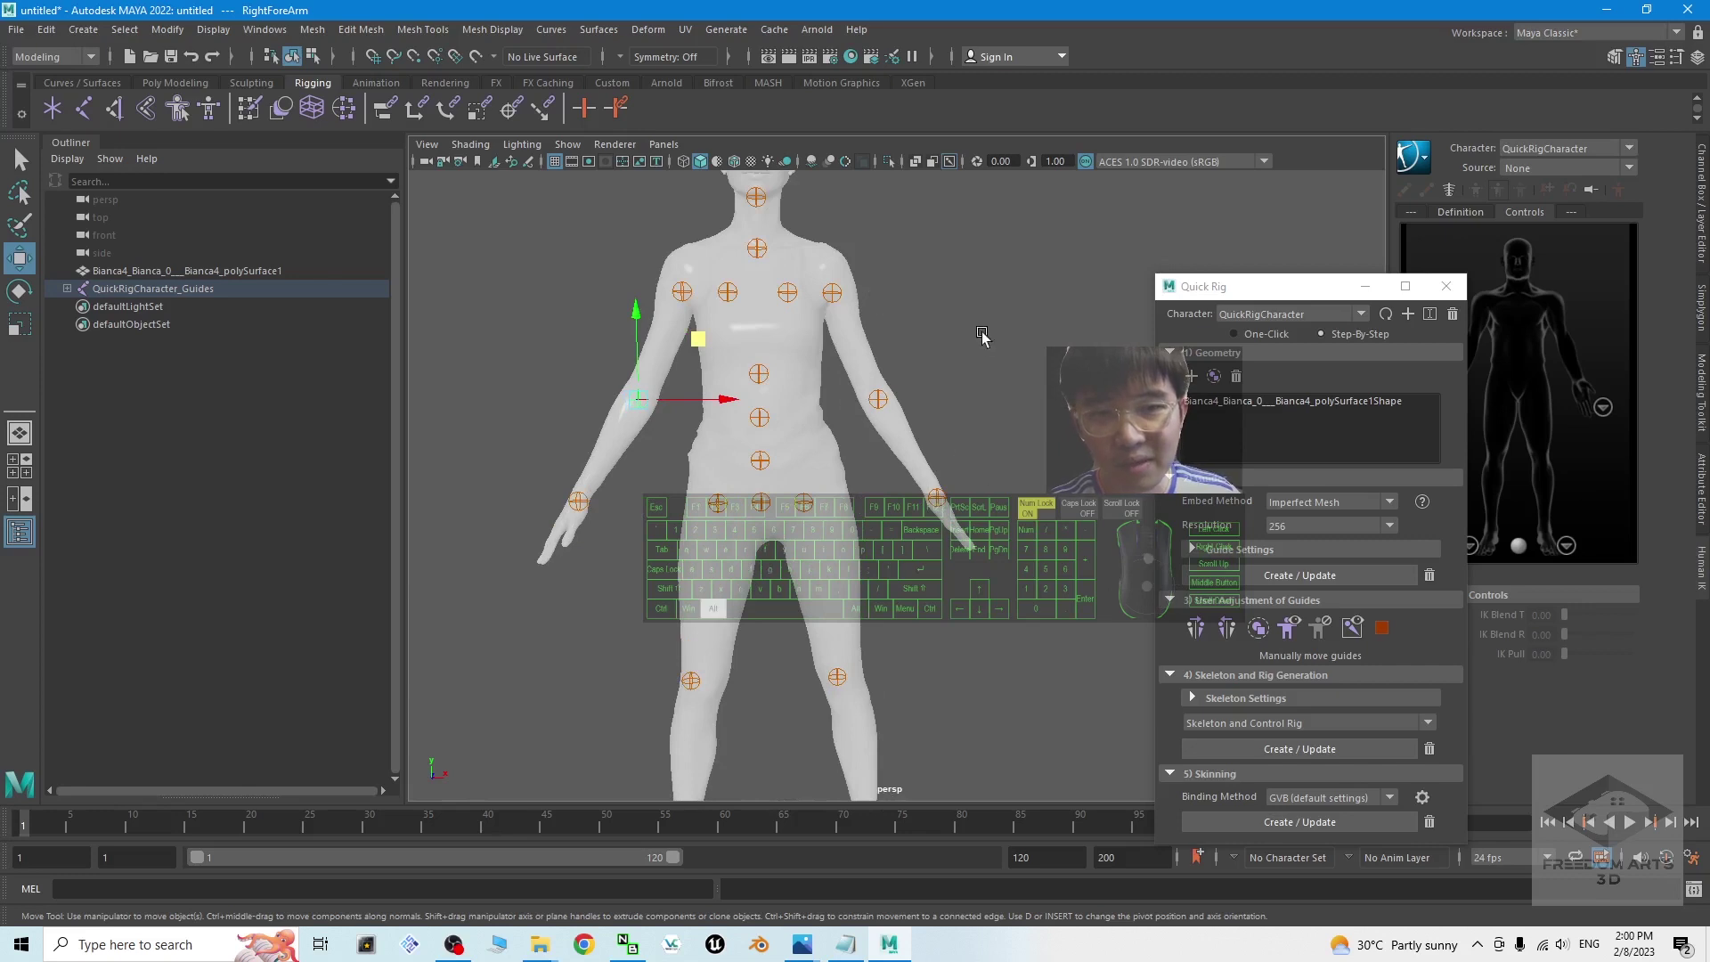
{"action": "middle_click_drag", "start_coordinate": [979, 335], "coordinate": [982, 458], "text": "alt"}
{"action": "mouse_move", "coordinate": [982, 479]}
{"action": "left_mouse_down", "text": "alt"}
{"action": "mouse_move", "coordinate": [1011, 485]}
{"action": "mouse_move", "coordinate": [979, 463]}
{"action": "left_mouse_up", "text": "alt"}
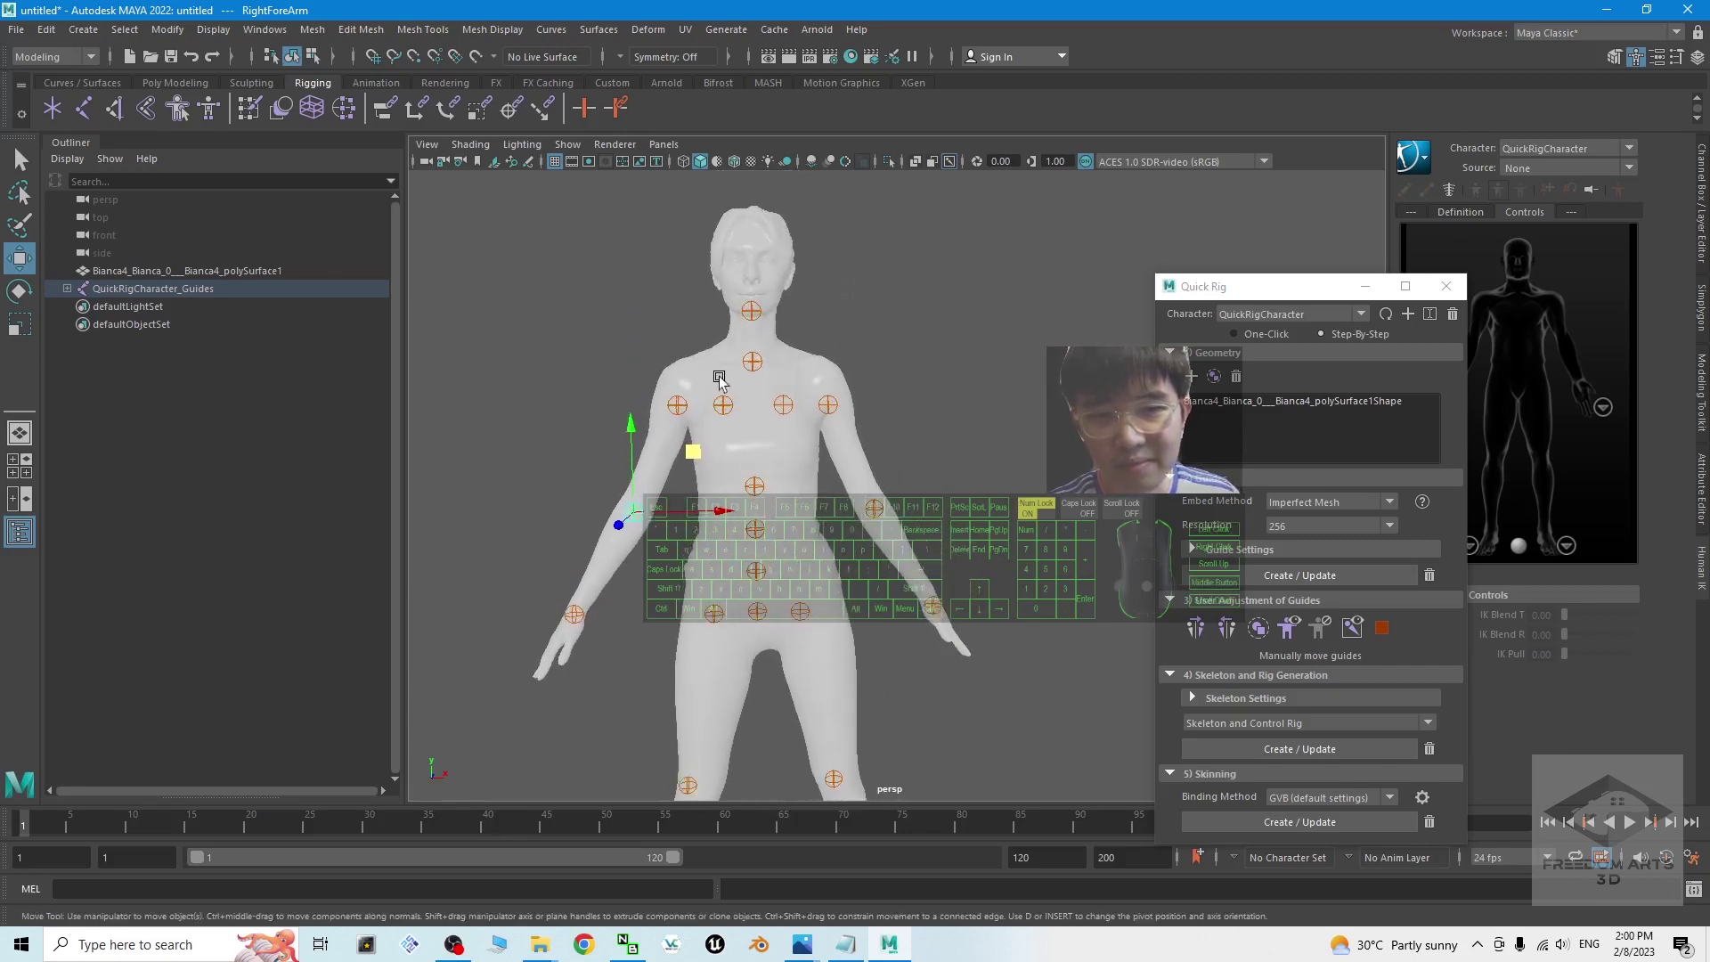
{"action": "left_click", "coordinate": [907, 390]}
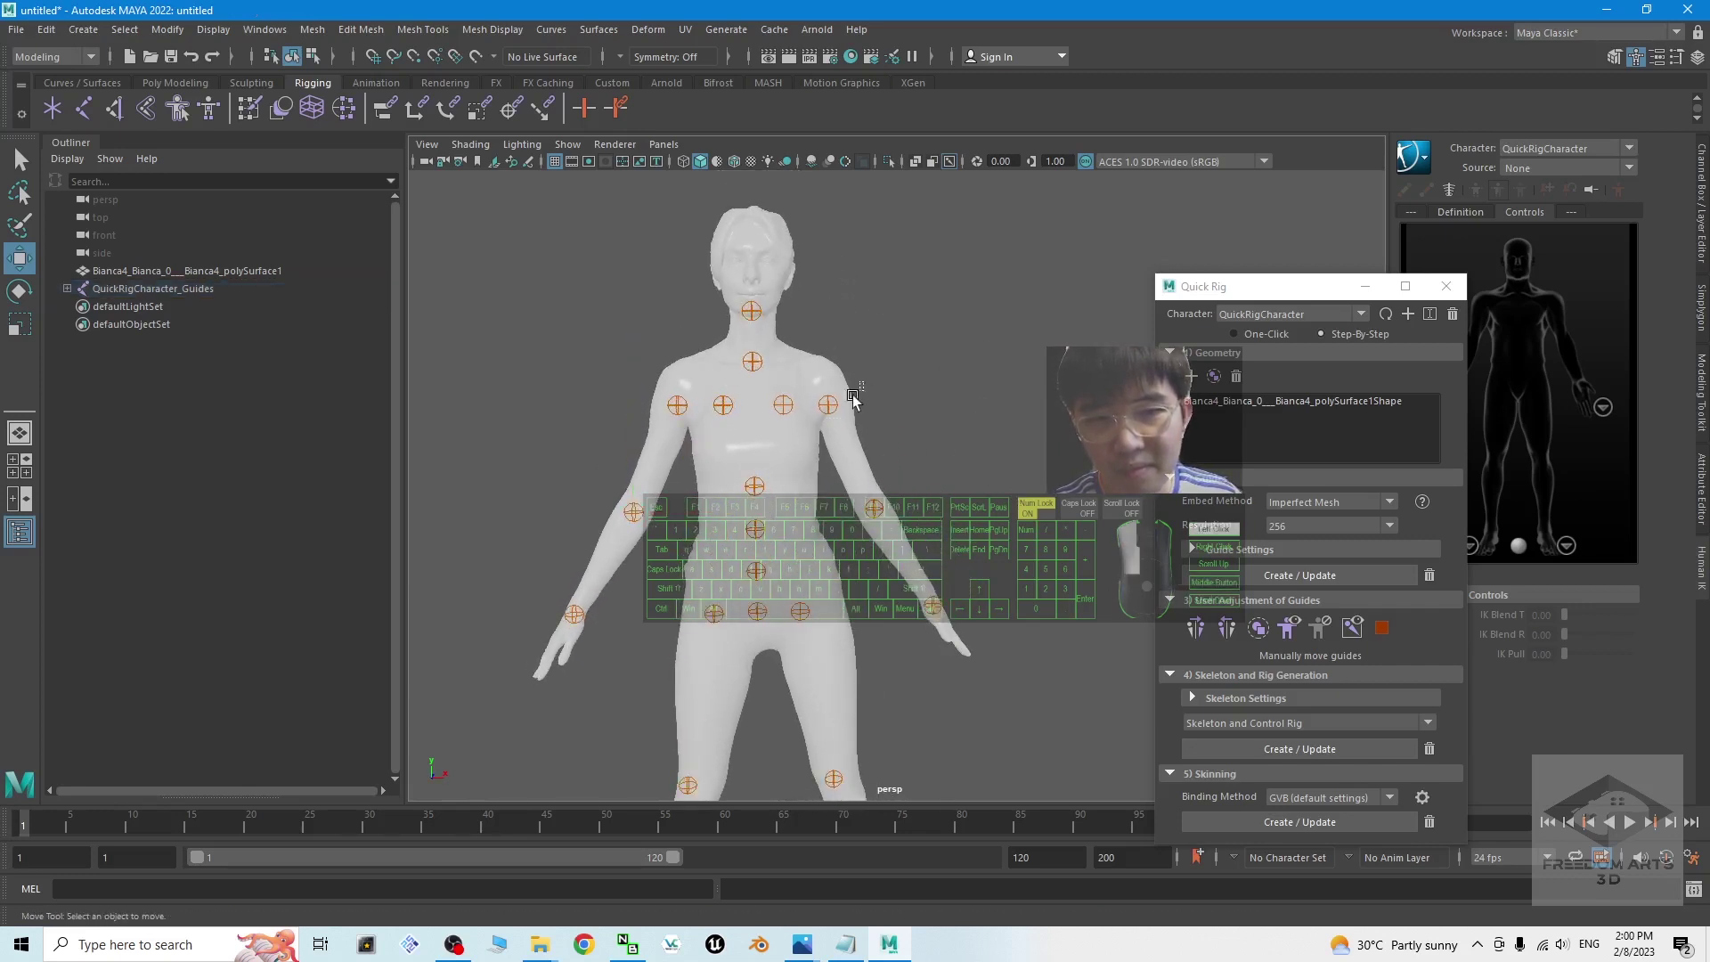
{"action": "left_click_drag", "start_coordinate": [659, 442], "coordinate": [659, 440]}
{"action": "left_click_drag", "start_coordinate": [914, 340], "coordinate": [628, 460]}
{"action": "left_click", "coordinate": [877, 358]}
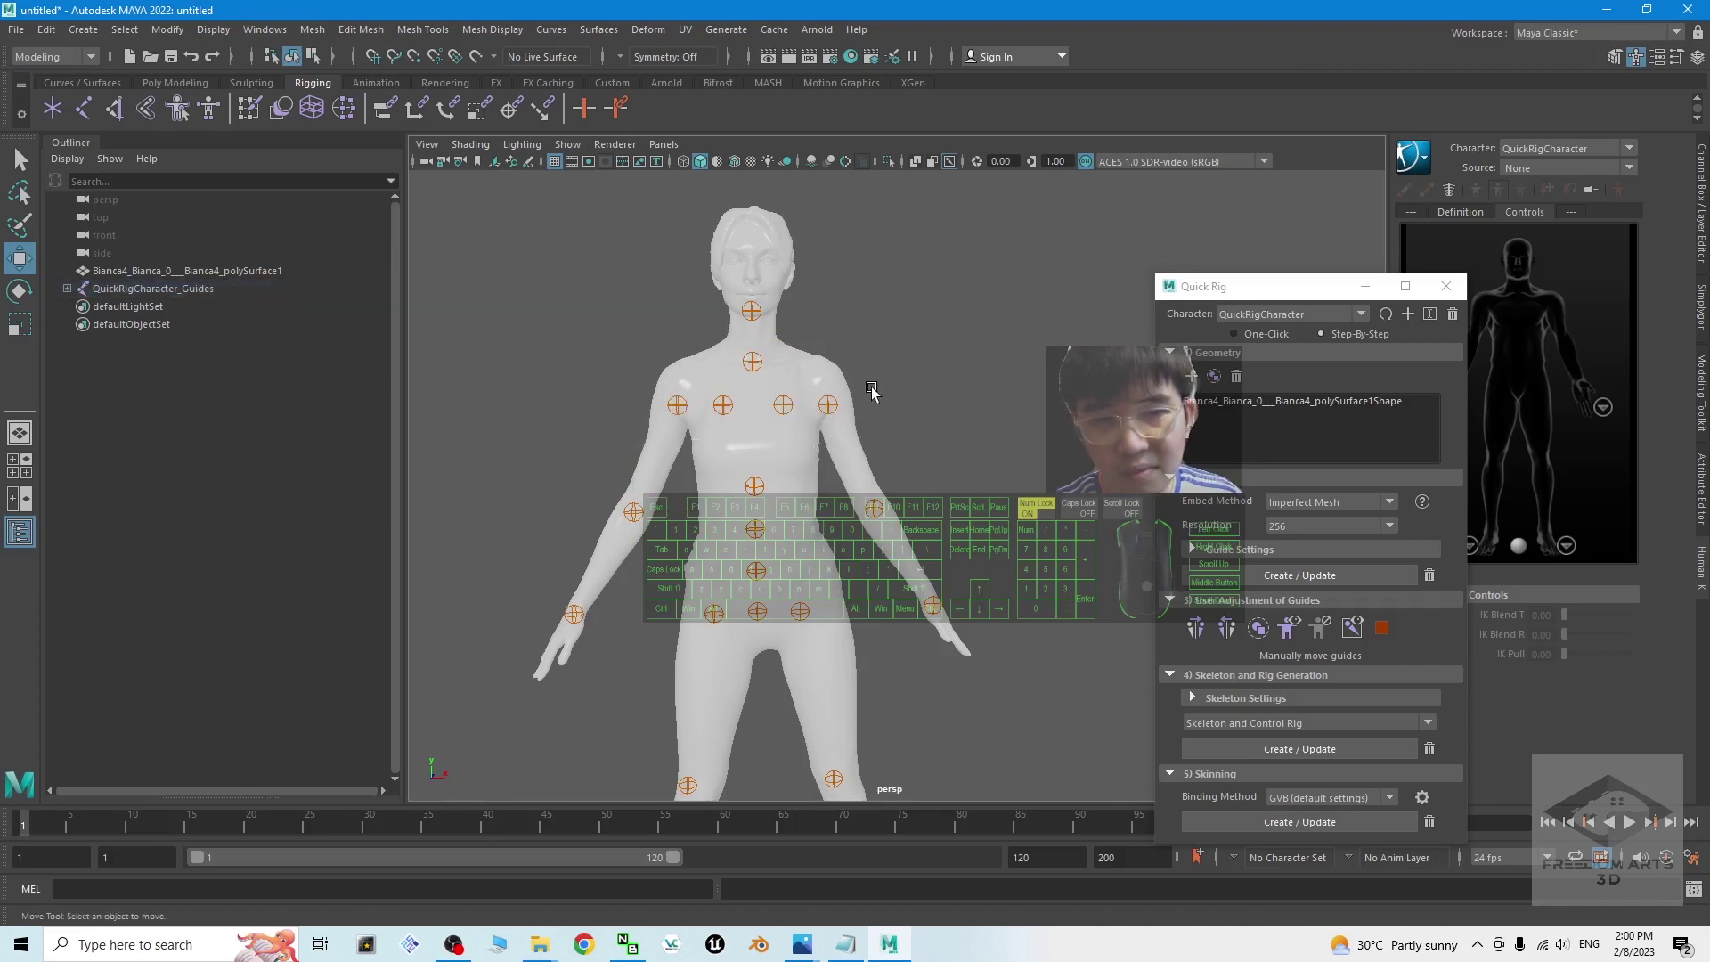
{"action": "left_click_drag", "start_coordinate": [691, 436], "coordinate": [646, 429]}
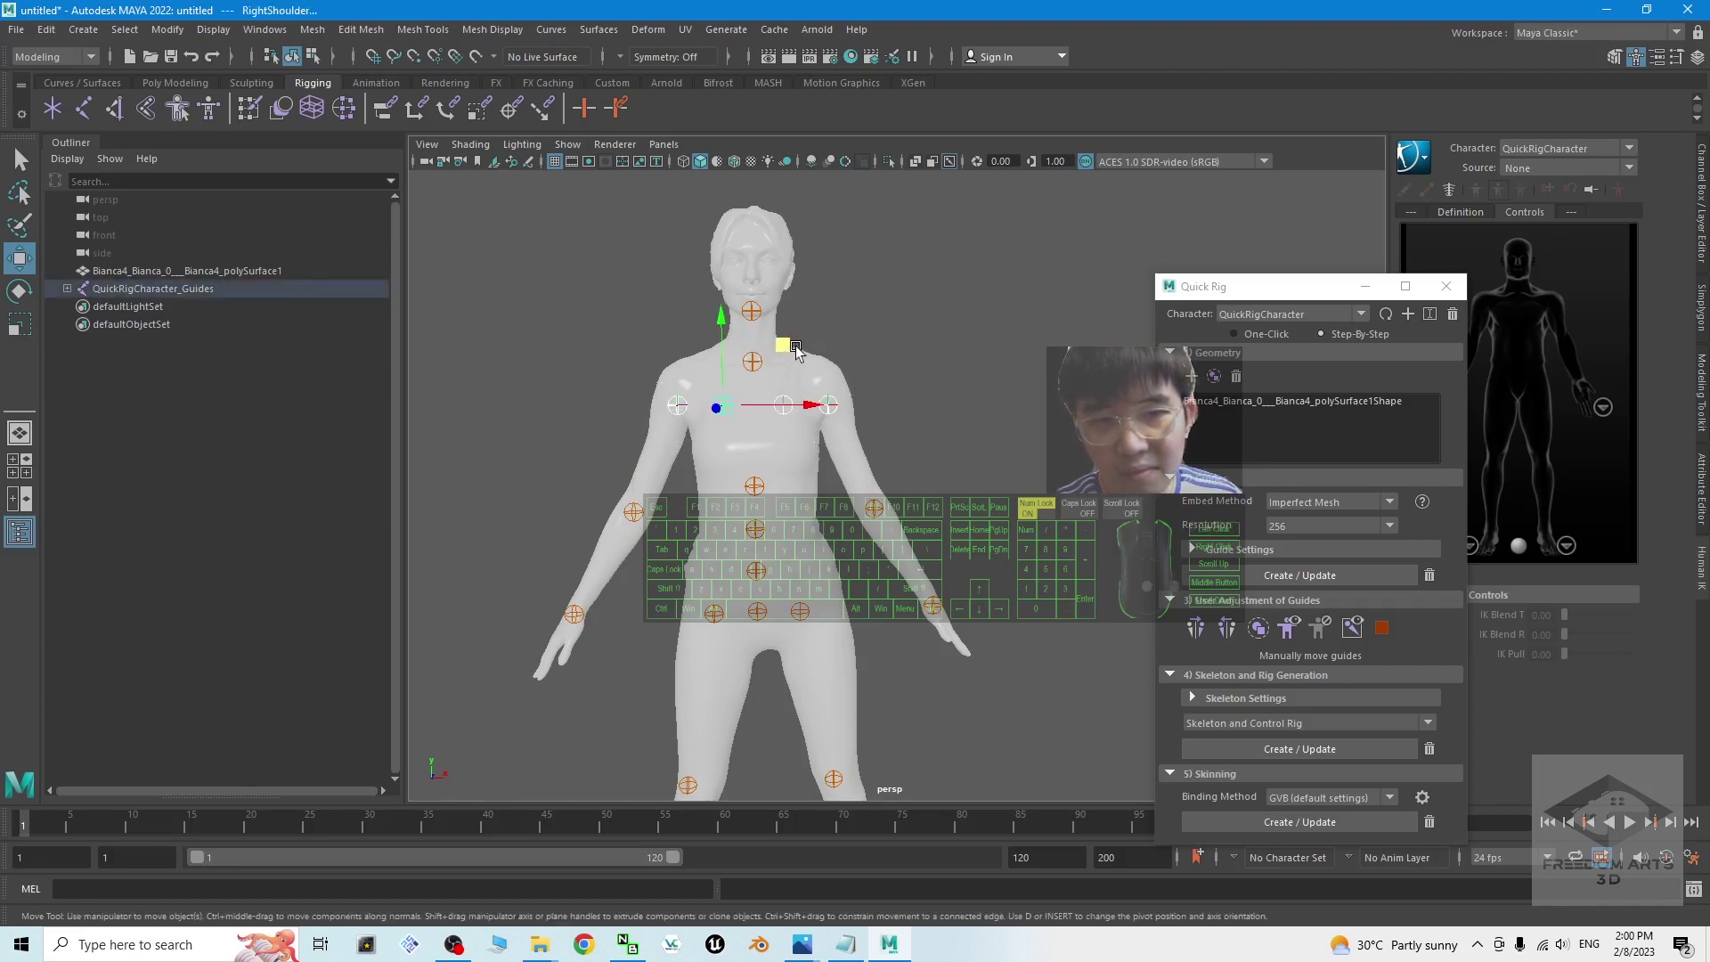
{"action": "left_click_drag", "start_coordinate": [722, 319], "coordinate": [722, 297]}
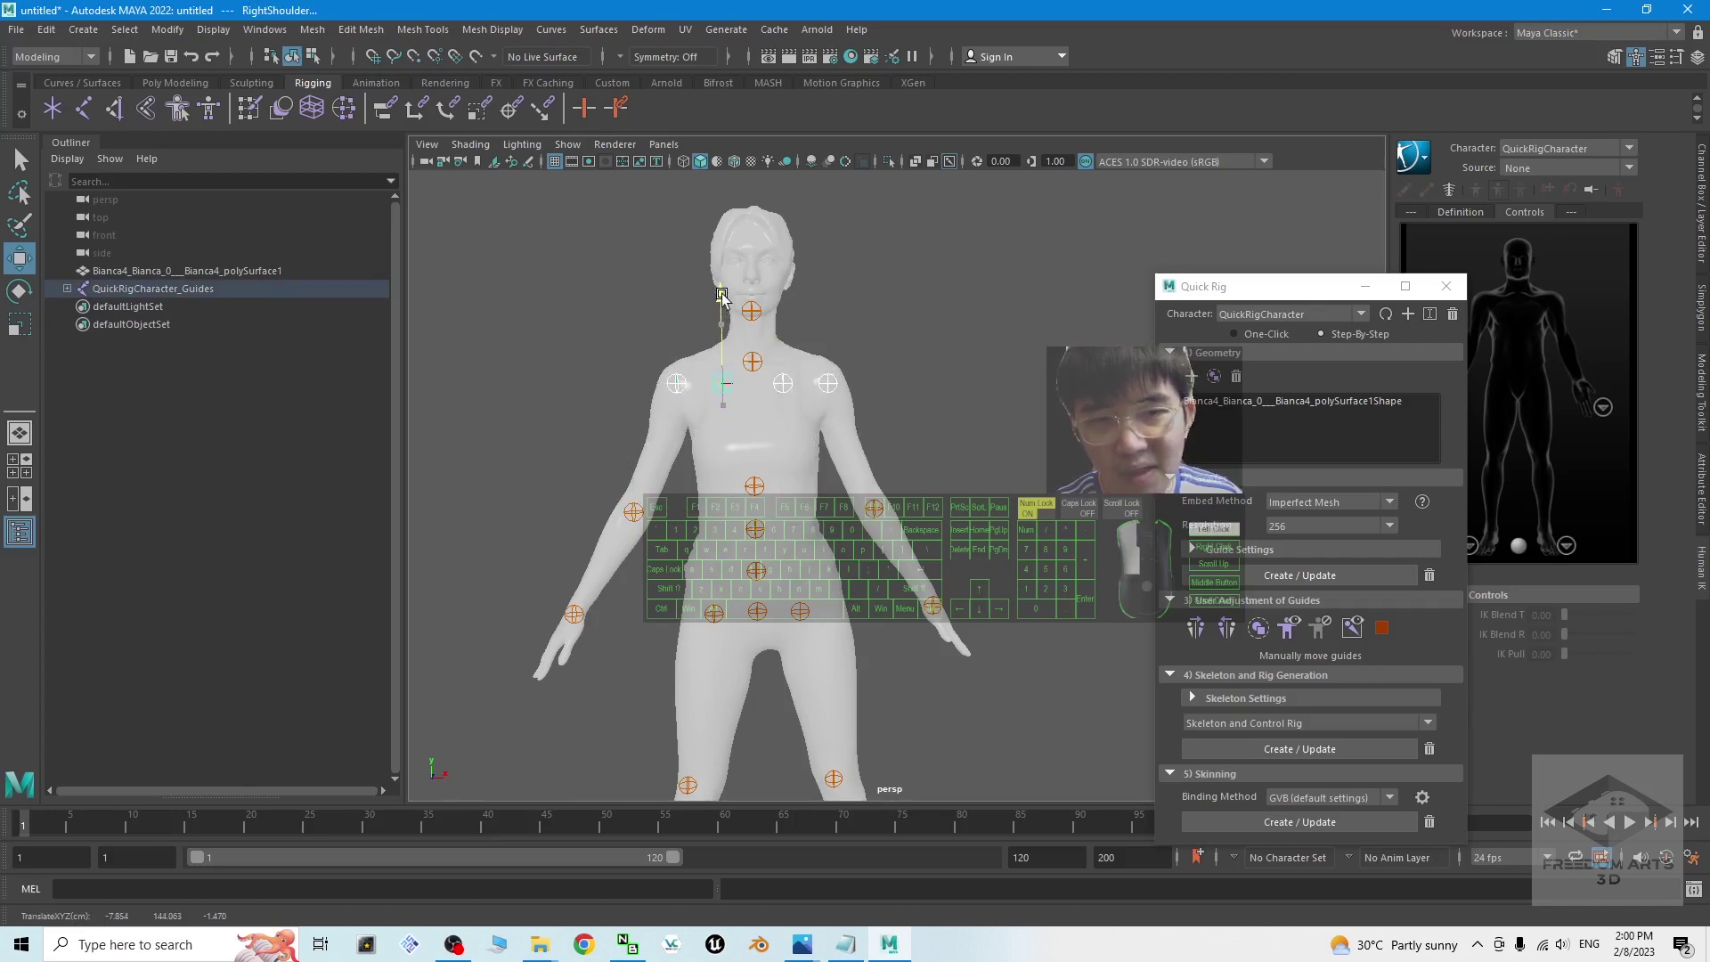
{"action": "left_click", "coordinate": [949, 326]}
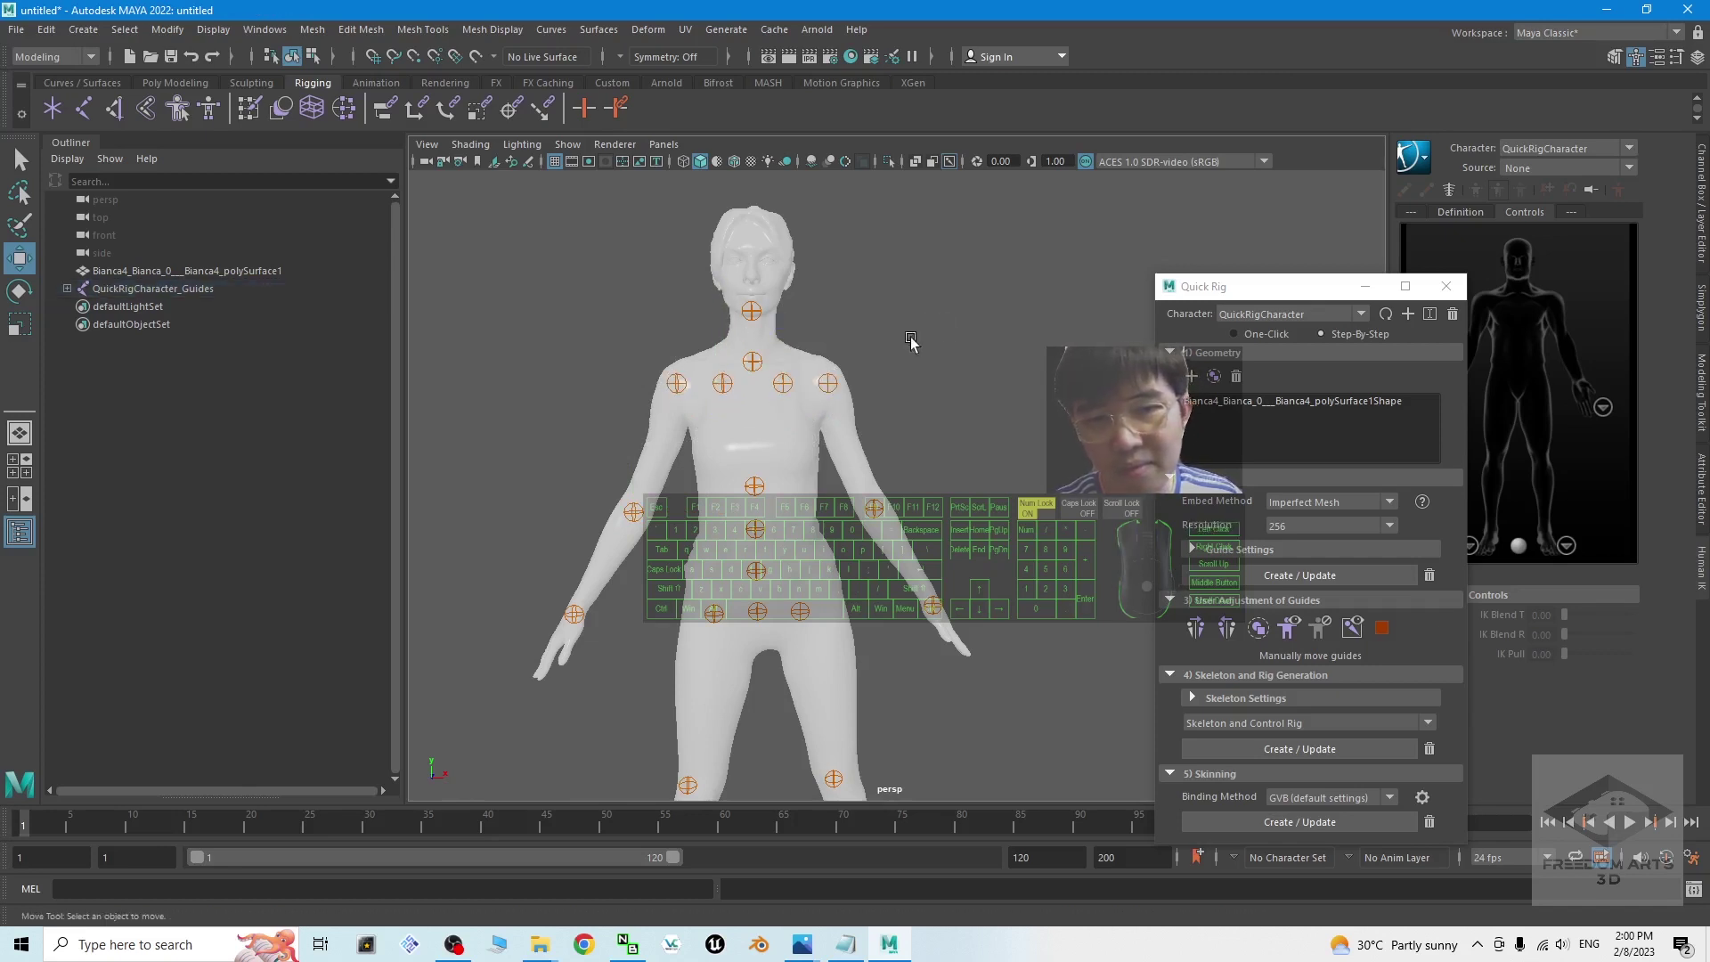
Raise the two inner shoulder guides and the neck guide together, bringing the right shoulder guide to a height of about 147.9
{"action": "left_click", "coordinate": [722, 382]}
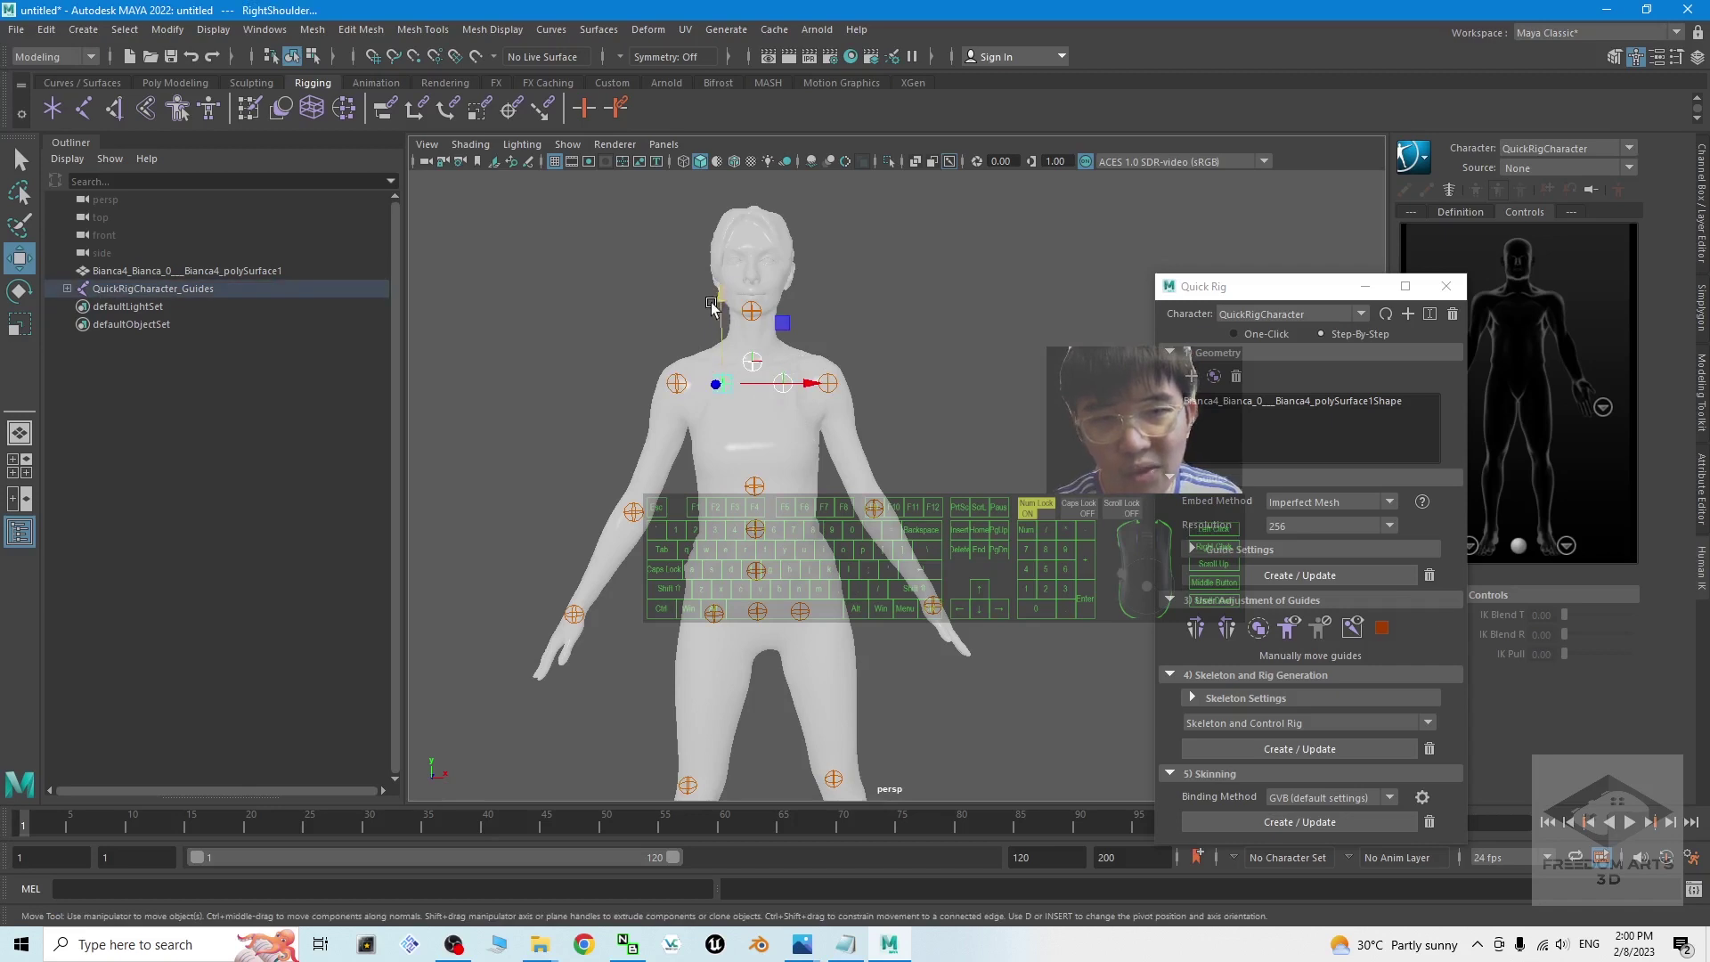
{"action": "left_click_drag", "start_coordinate": [722, 281], "coordinate": [723, 272]}
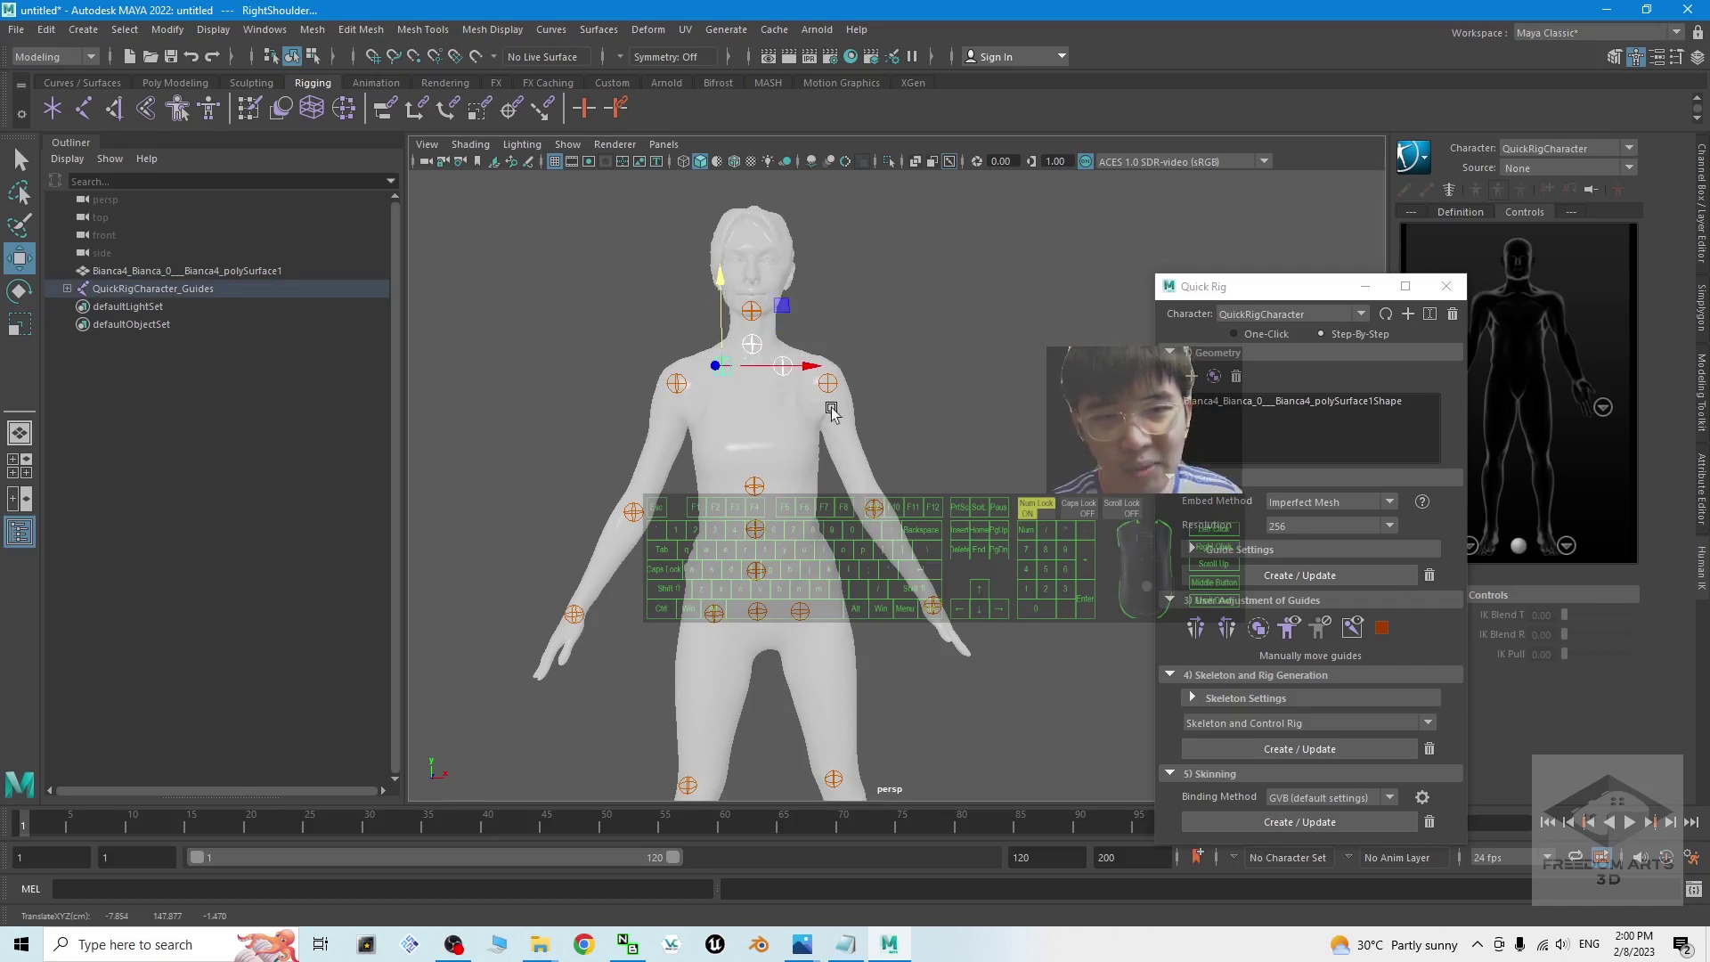
{"action": "mouse_move", "coordinate": [508, 468]}
{"action": "left_mouse_down", "text": "alt"}
{"action": "mouse_move", "coordinate": [882, 466]}
{"action": "mouse_move", "coordinate": [534, 450]}
{"action": "left_mouse_up", "text": "alt"}
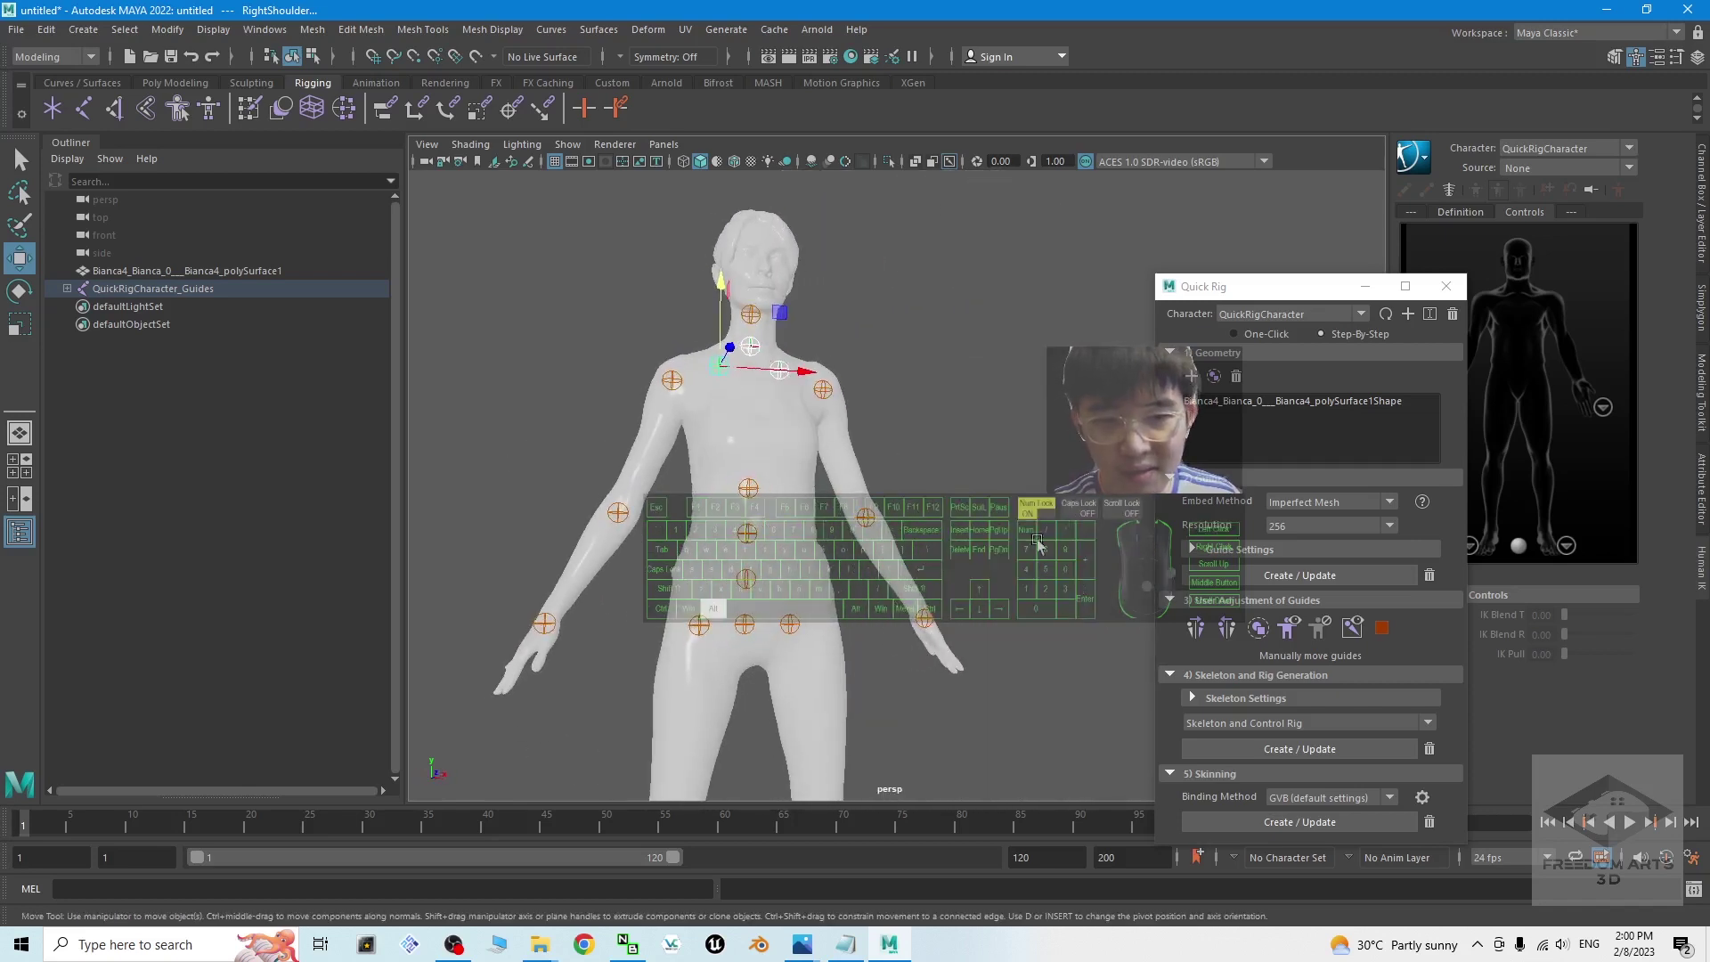
Examine the adjusted guides on the whole character from several angles
{"action": "left_click_drag", "start_coordinate": [1035, 542], "coordinate": [946, 524], "text": "alt"}
{"action": "left_click_drag", "start_coordinate": [955, 599], "coordinate": [996, 615], "text": "alt"}
{"action": "scroll", "coordinate": [901, 652], "scroll_direction": "down", "scroll_amount": 2}
{"action": "middle_click_drag", "start_coordinate": [902, 652], "coordinate": [903, 629], "text": "alt"}
{"action": "left_click_drag", "start_coordinate": [904, 630], "coordinate": [885, 530], "text": "alt"}
{"action": "middle_click_drag", "start_coordinate": [886, 515], "coordinate": [917, 571], "text": "alt"}
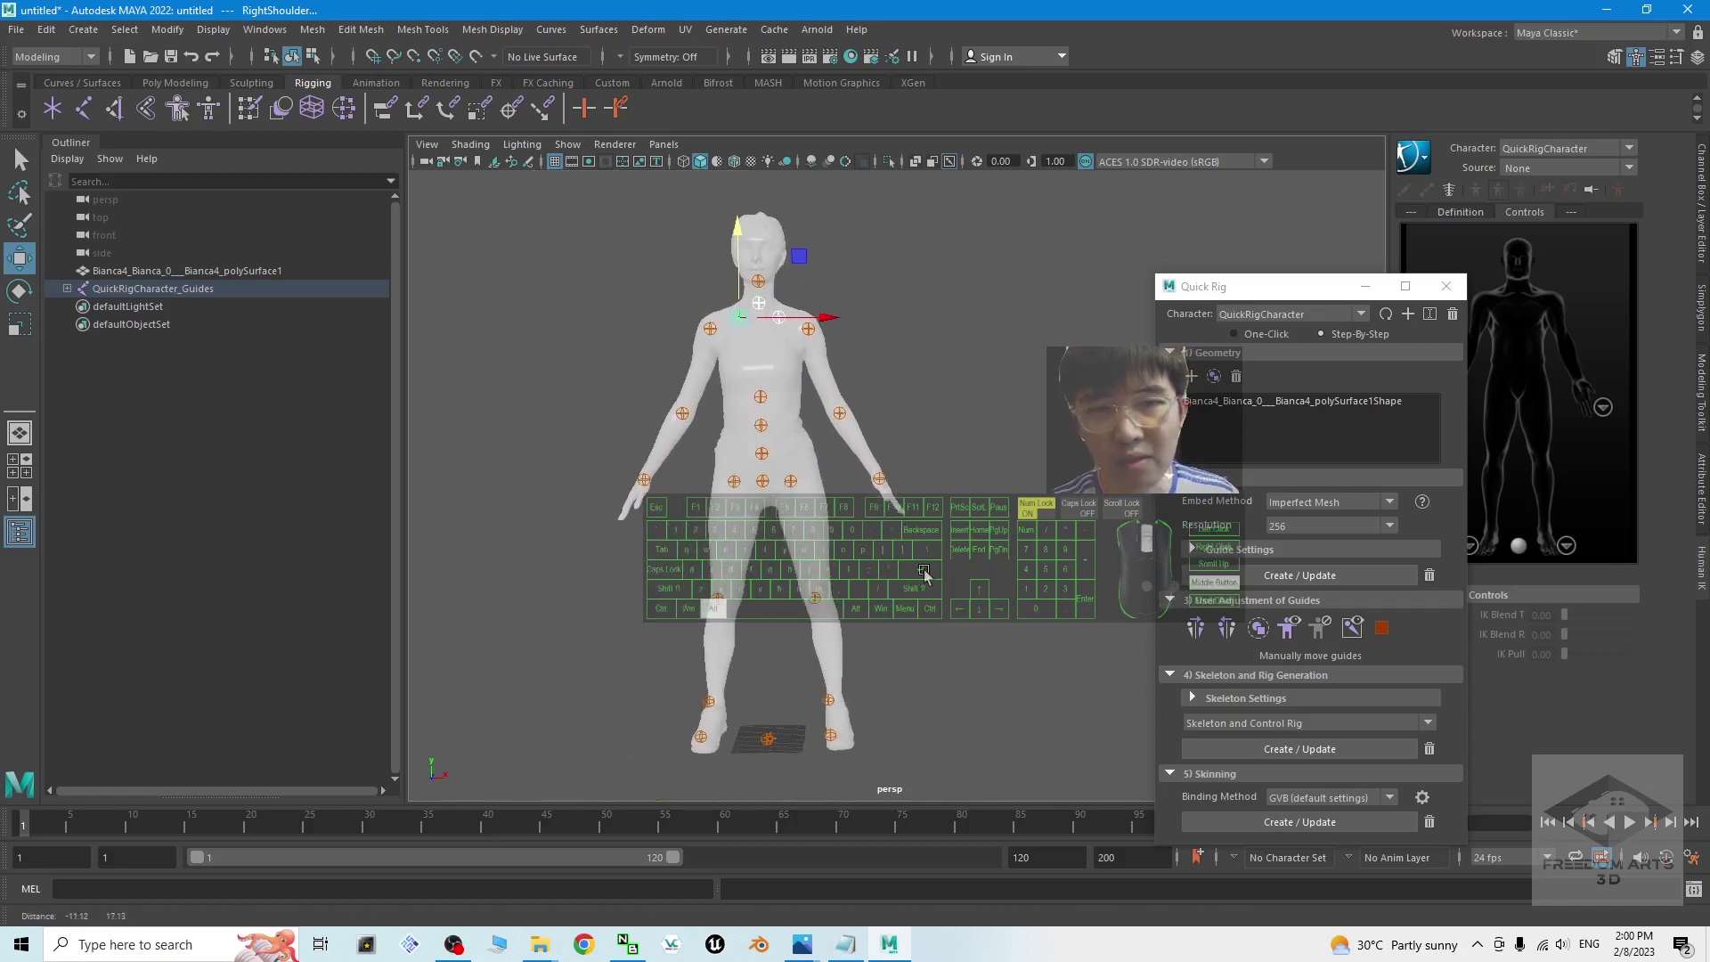
{"action": "mouse_move", "coordinate": [806, 557]}
{"action": "left_mouse_down", "text": "alt"}
{"action": "mouse_move", "coordinate": [889, 584]}
{"action": "mouse_move", "coordinate": [778, 558]}
{"action": "left_mouse_up", "text": "alt"}
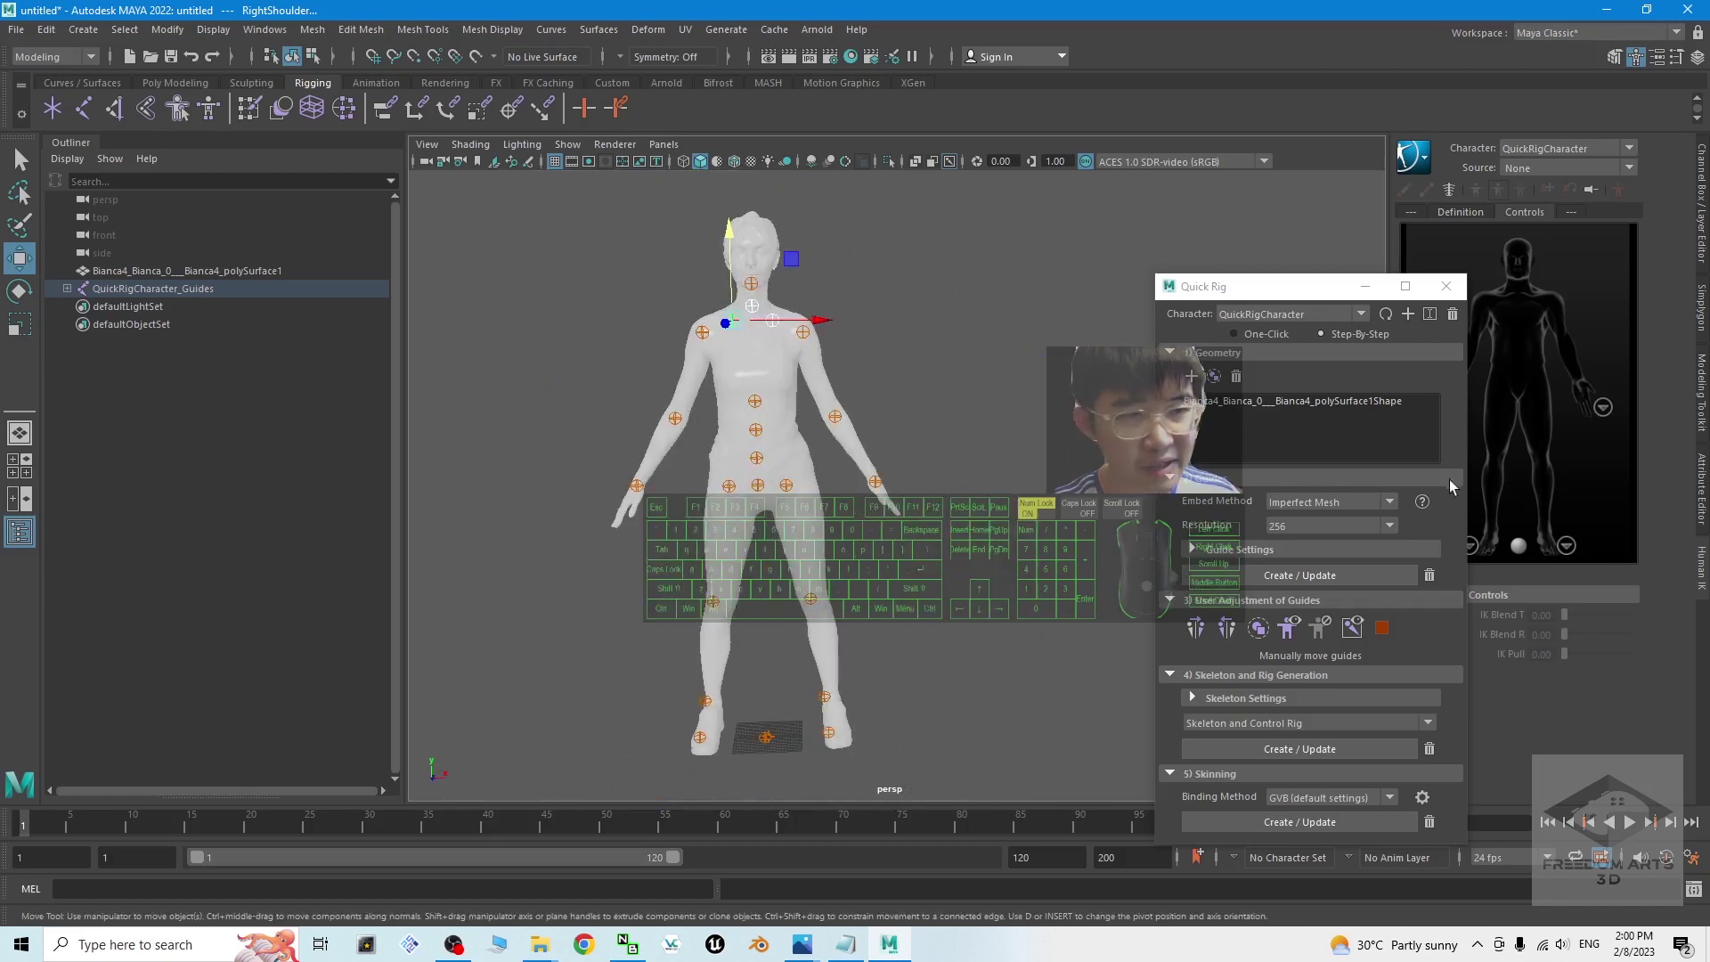
Generate the skeleton and control rig, and skin the mesh with the GVB (default settings) binding method
{"action": "left_click", "coordinate": [1285, 751]}
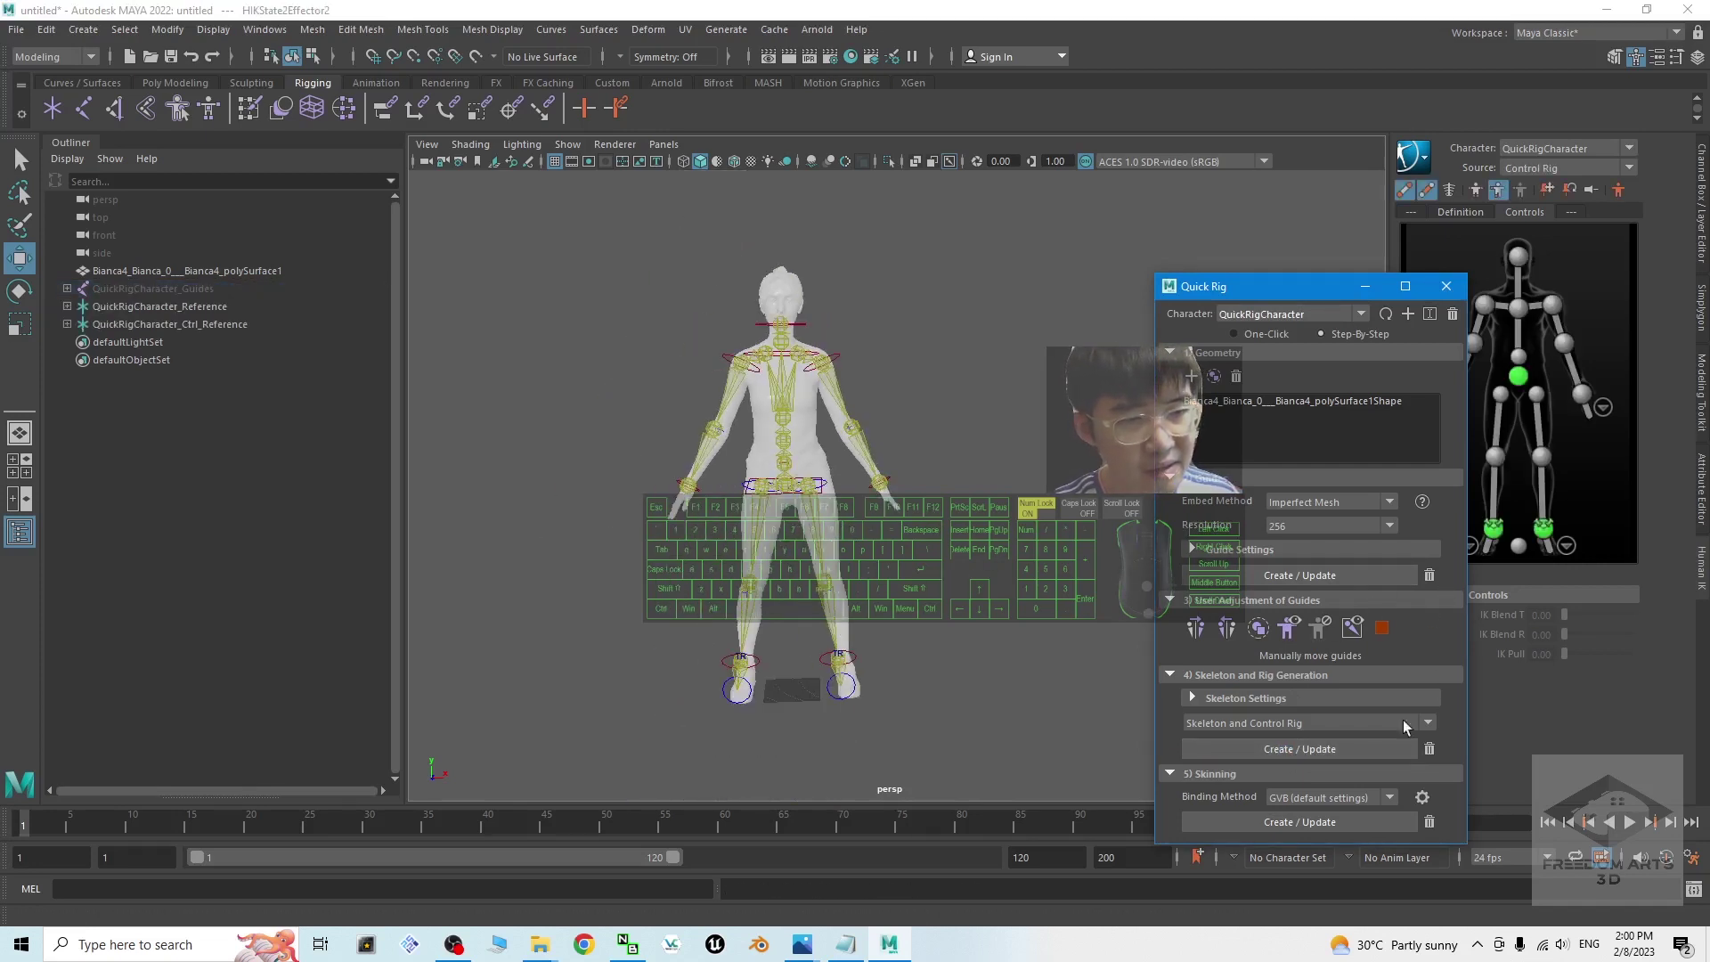
{"action": "left_click", "coordinate": [1275, 823]}
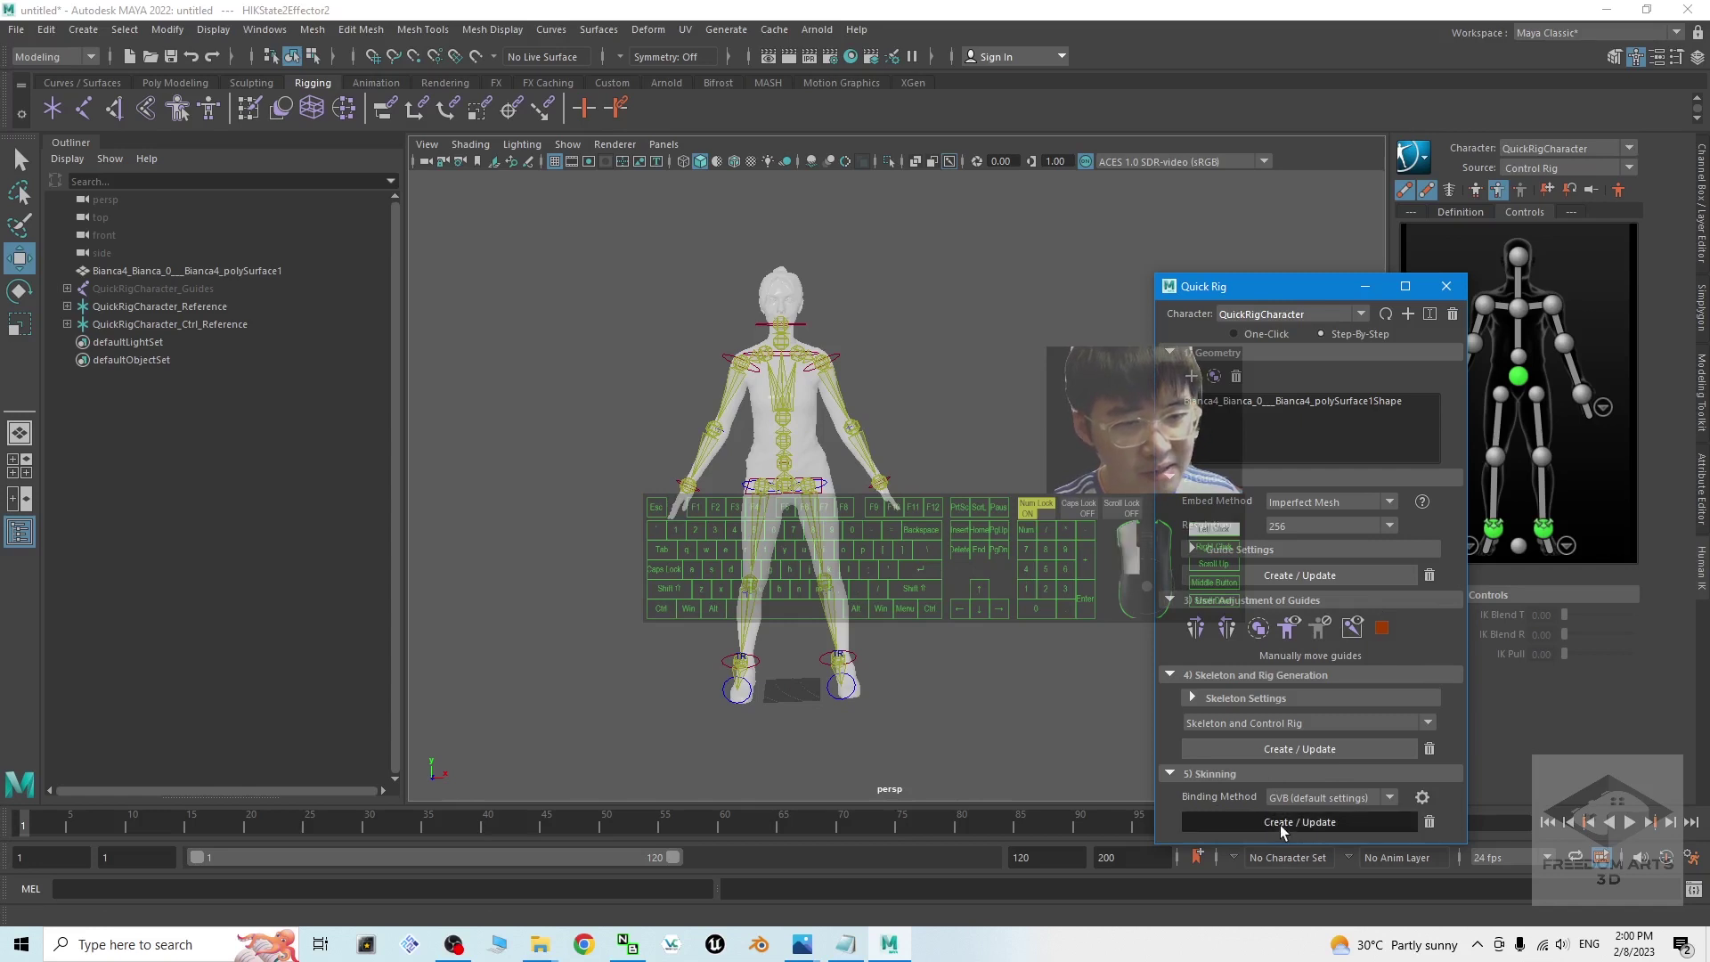
{"action": "left_click", "coordinate": [1314, 824]}
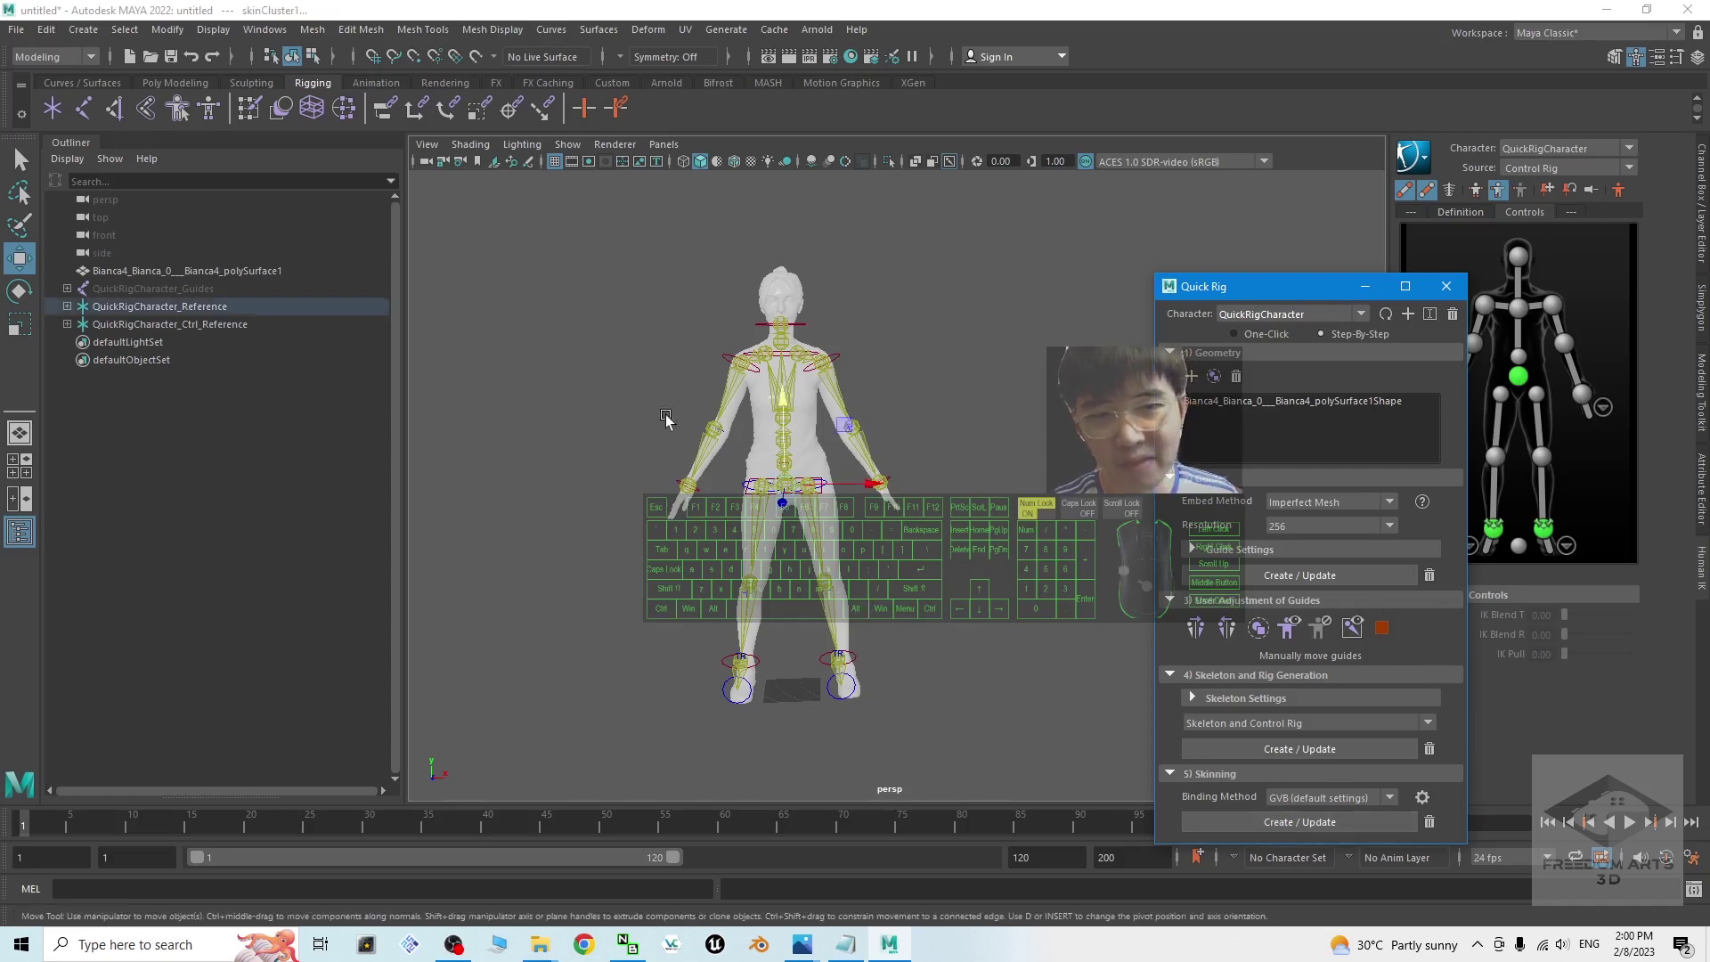
Show the rigged character shaded with its textures, comparing the wireframe and default-material displays
{"action": "scroll", "coordinate": [828, 405], "scroll_direction": "up", "scroll_amount": 3}
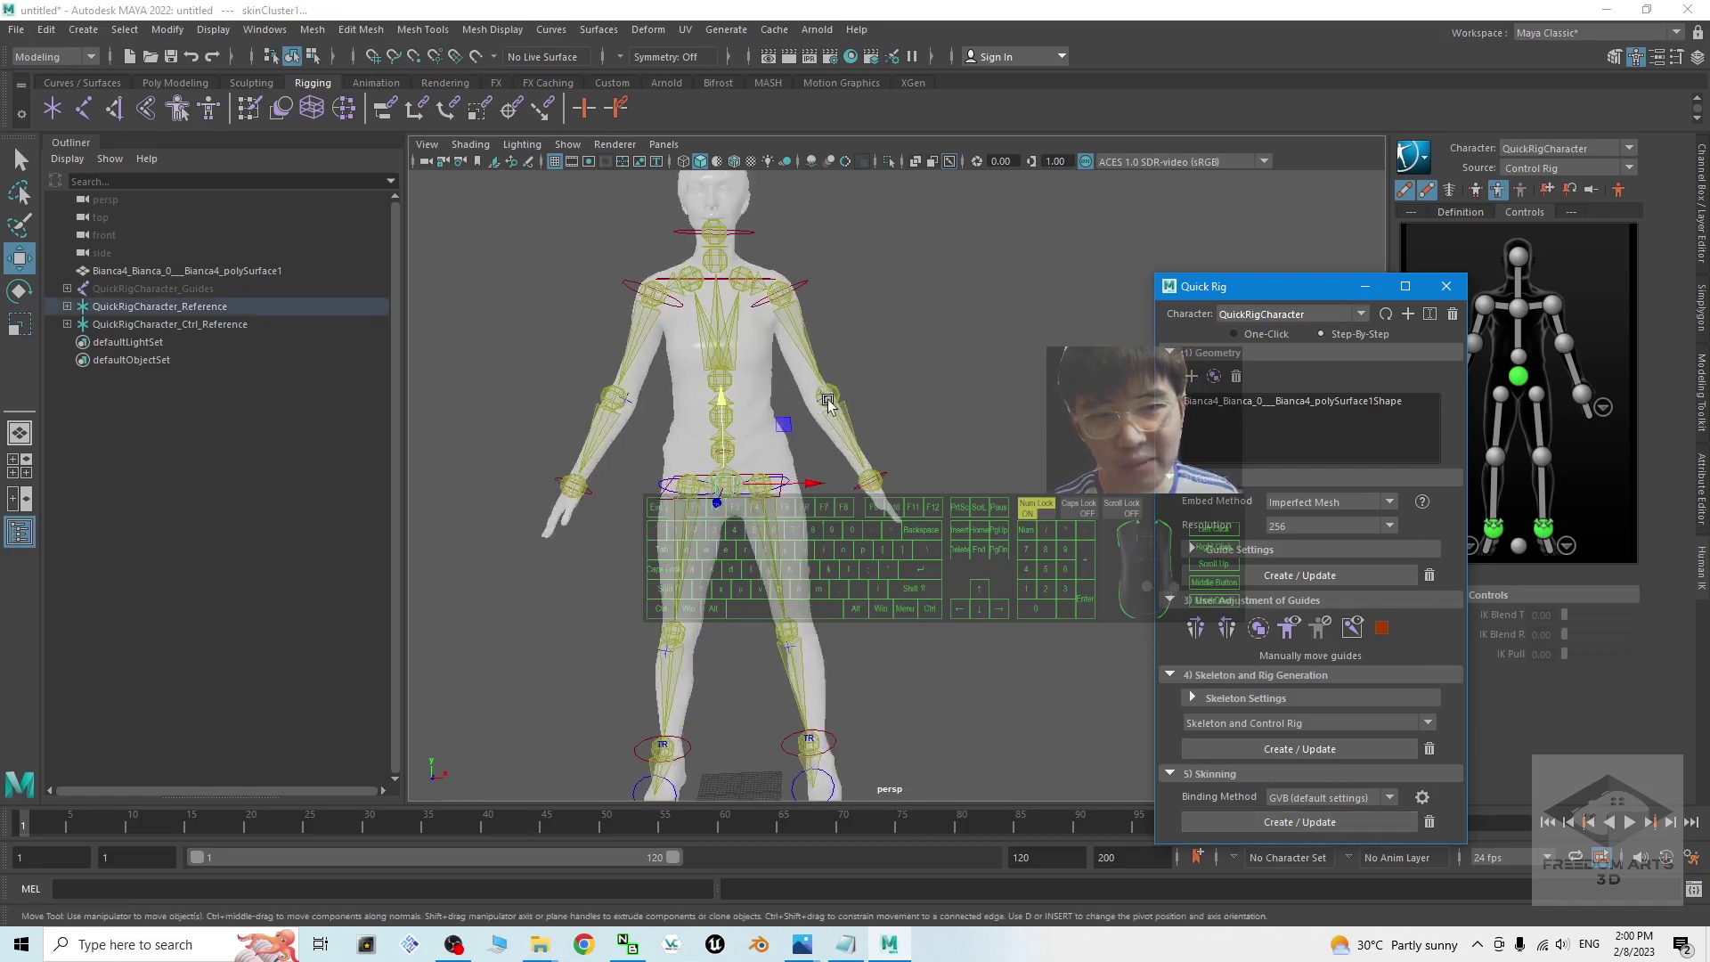
{"action": "left_click", "coordinate": [753, 163]}
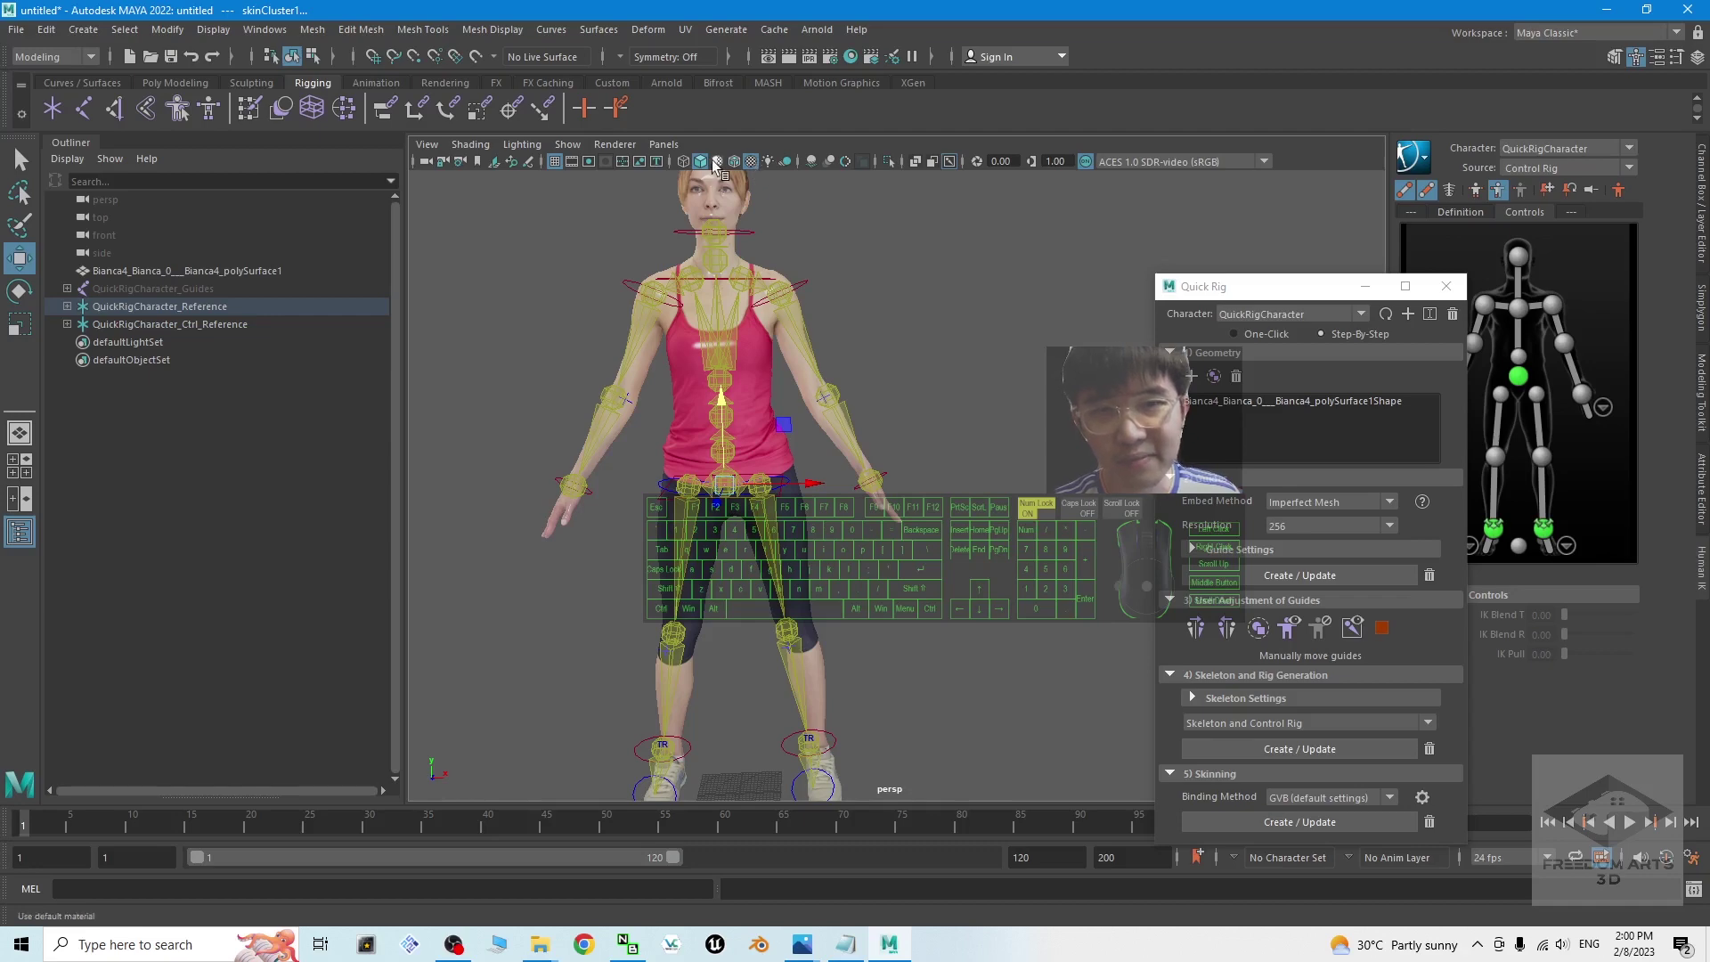
{"action": "left_click", "coordinate": [717, 162]}
{"action": "left_click", "coordinate": [734, 162]}
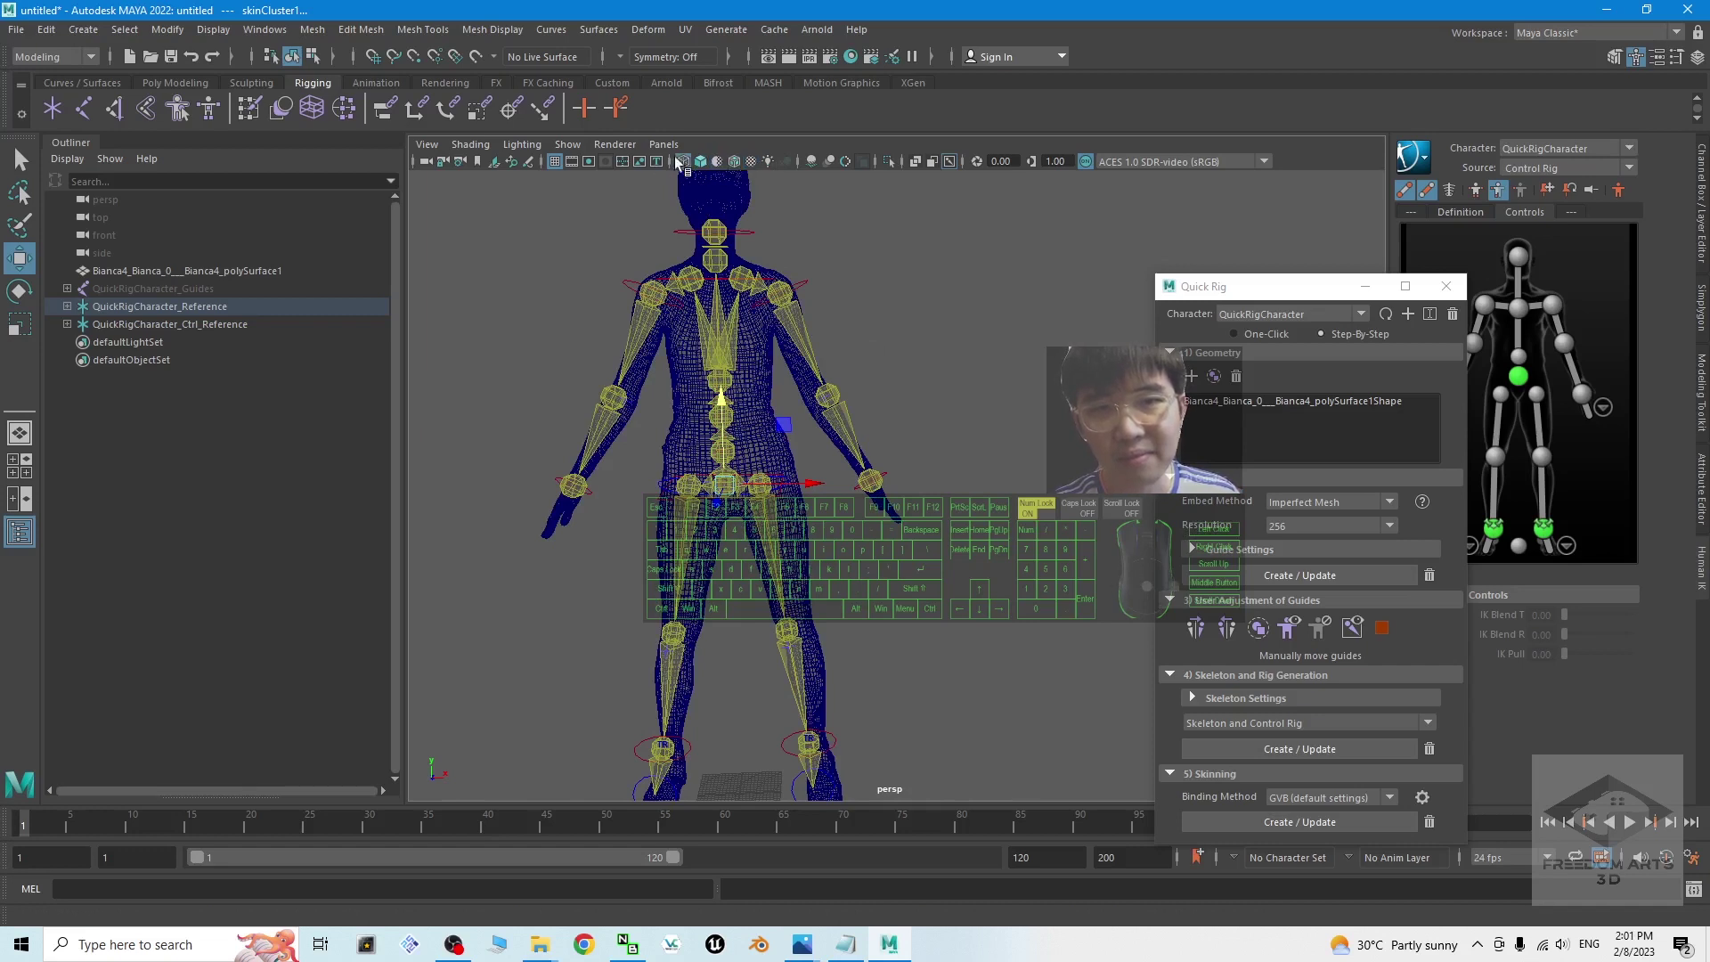
{"action": "left_click", "coordinate": [715, 163]}
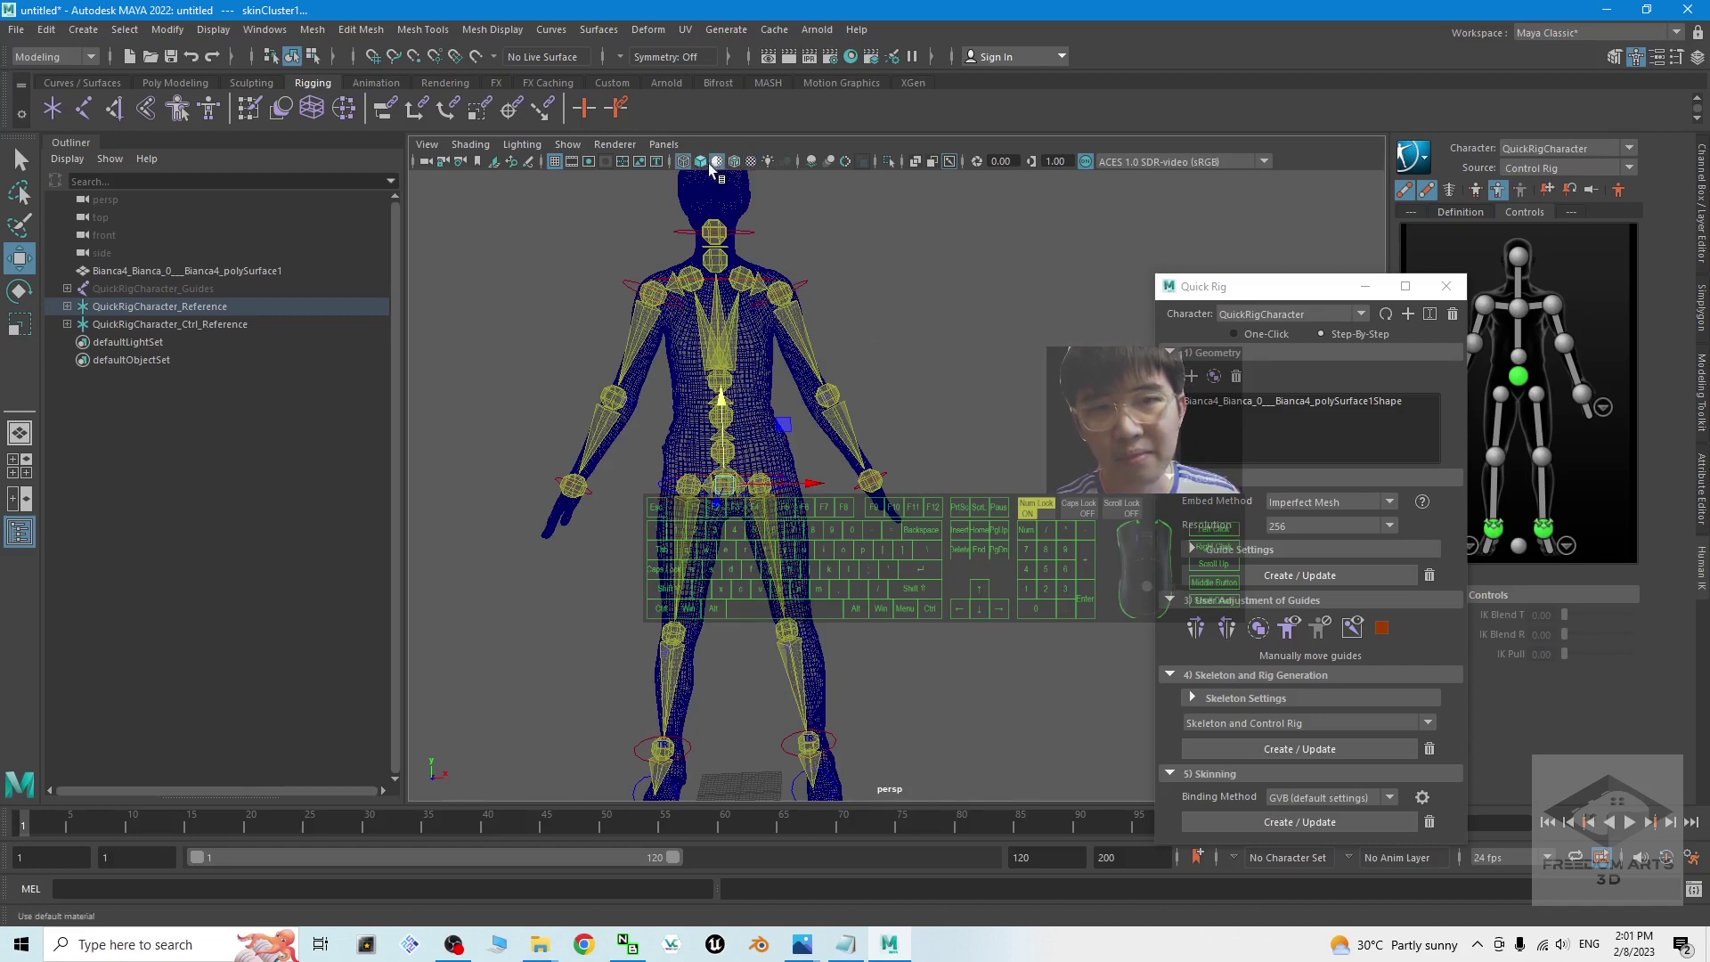
{"action": "left_click", "coordinate": [717, 163]}
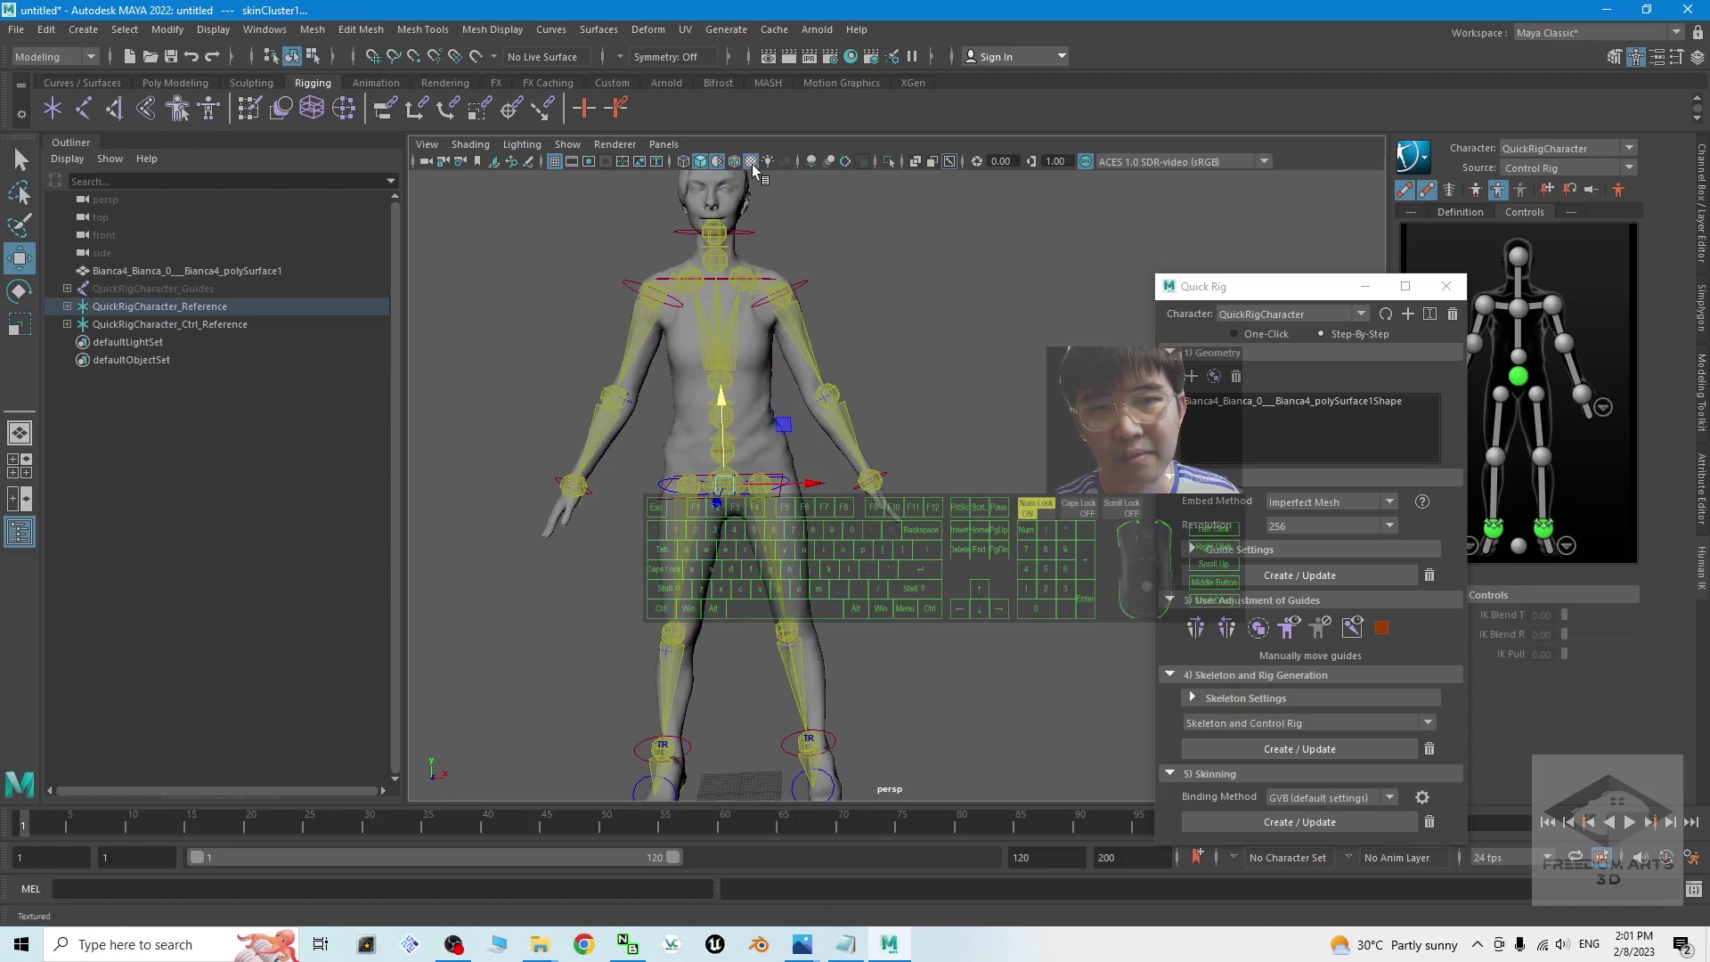
{"action": "left_click", "coordinate": [726, 169]}
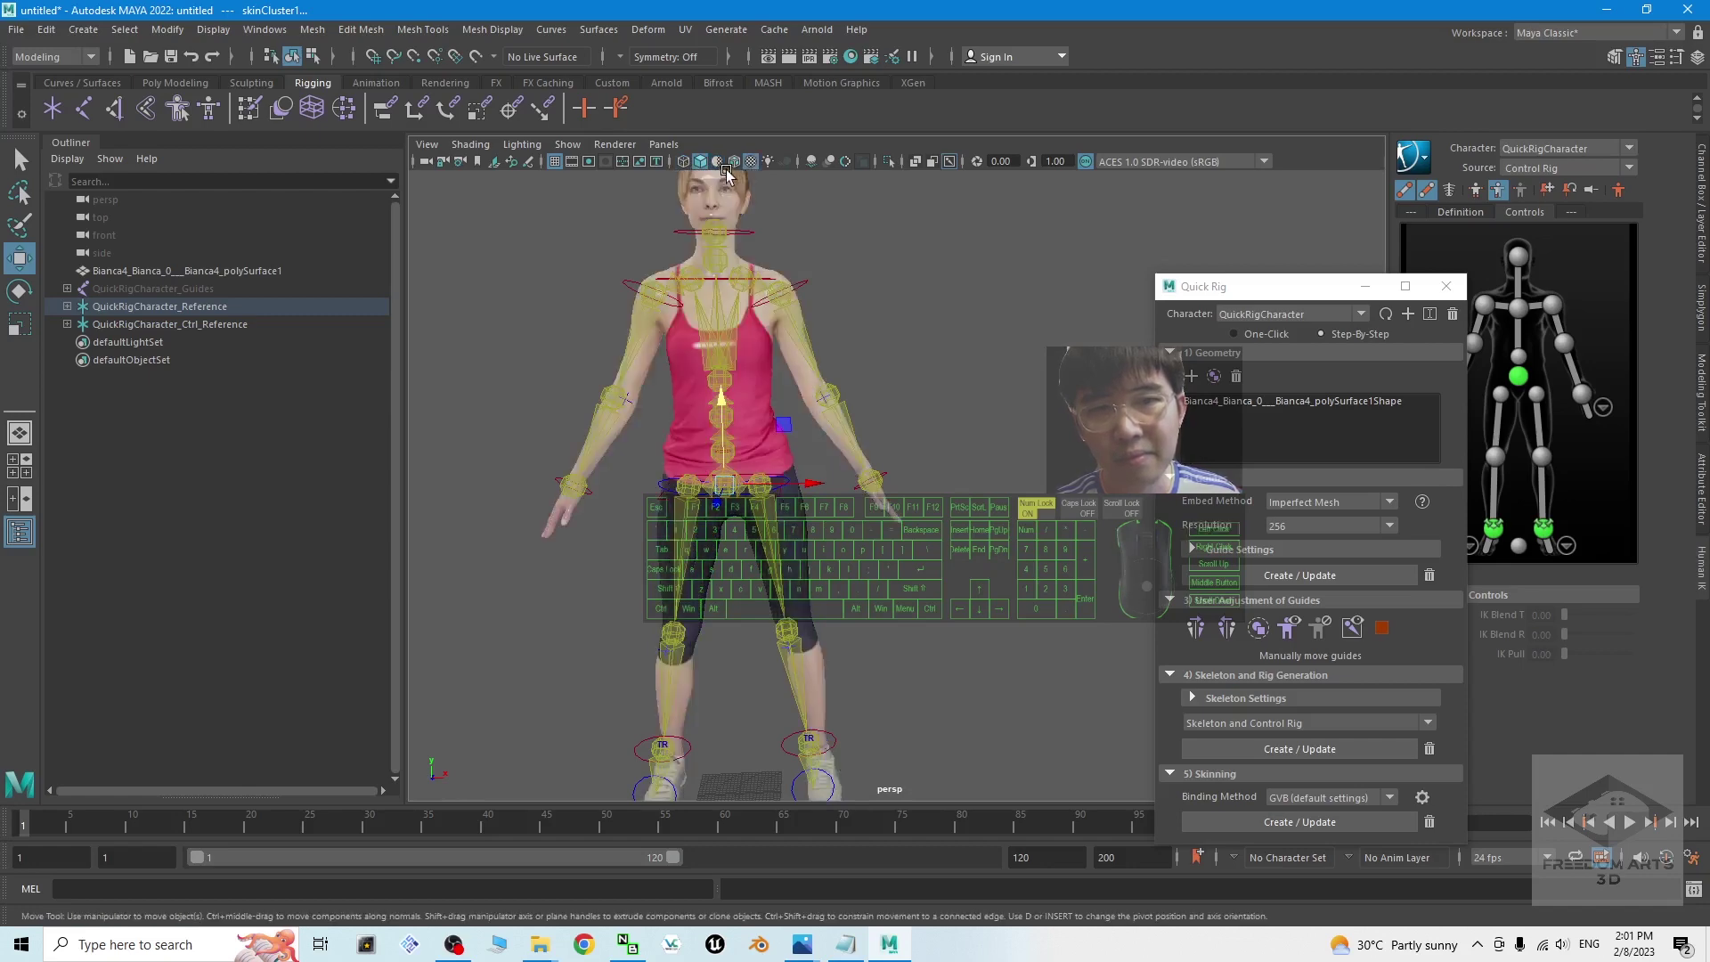
{"action": "scroll", "coordinate": [922, 378], "scroll_direction": "down", "scroll_amount": 5}
{"action": "scroll", "coordinate": [958, 409], "scroll_direction": "up", "scroll_amount": 4}
Create a desktop folder named "01 - FBX from Maya" and open it
{"action": "left_click_drag", "start_coordinate": [814, 8], "coordinate": [835, 38]}
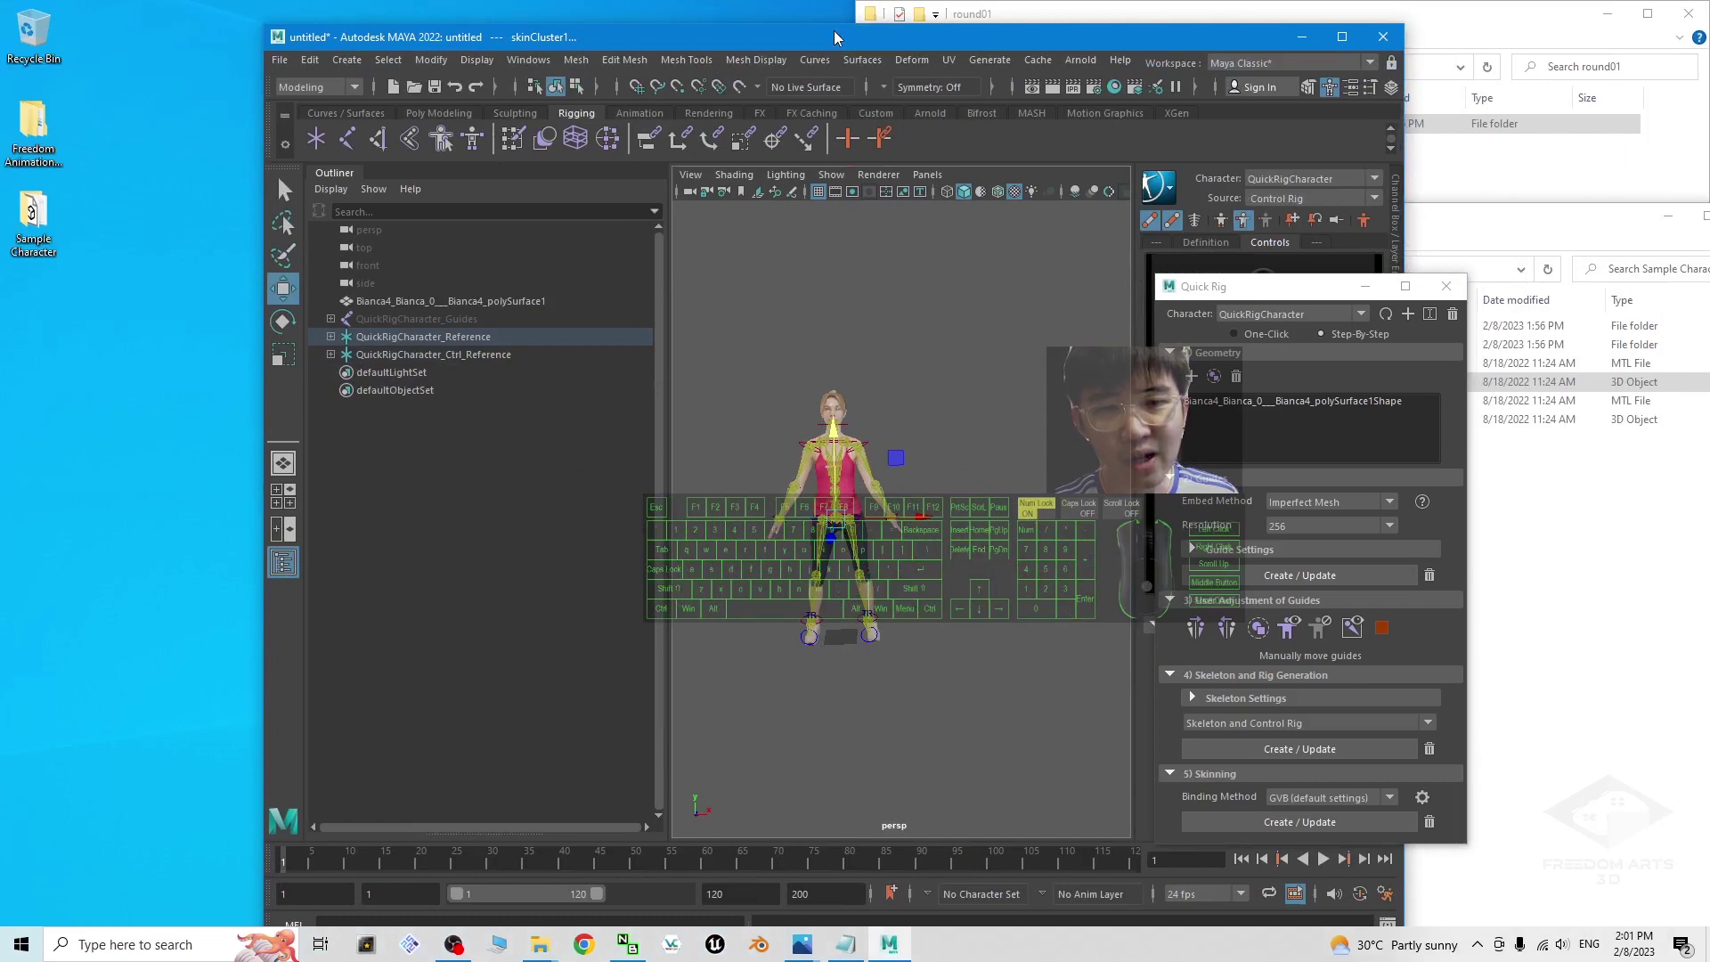
{"action": "right_click", "coordinate": [32, 369]}
{"action": "mouse_move", "coordinate": [222, 553]}
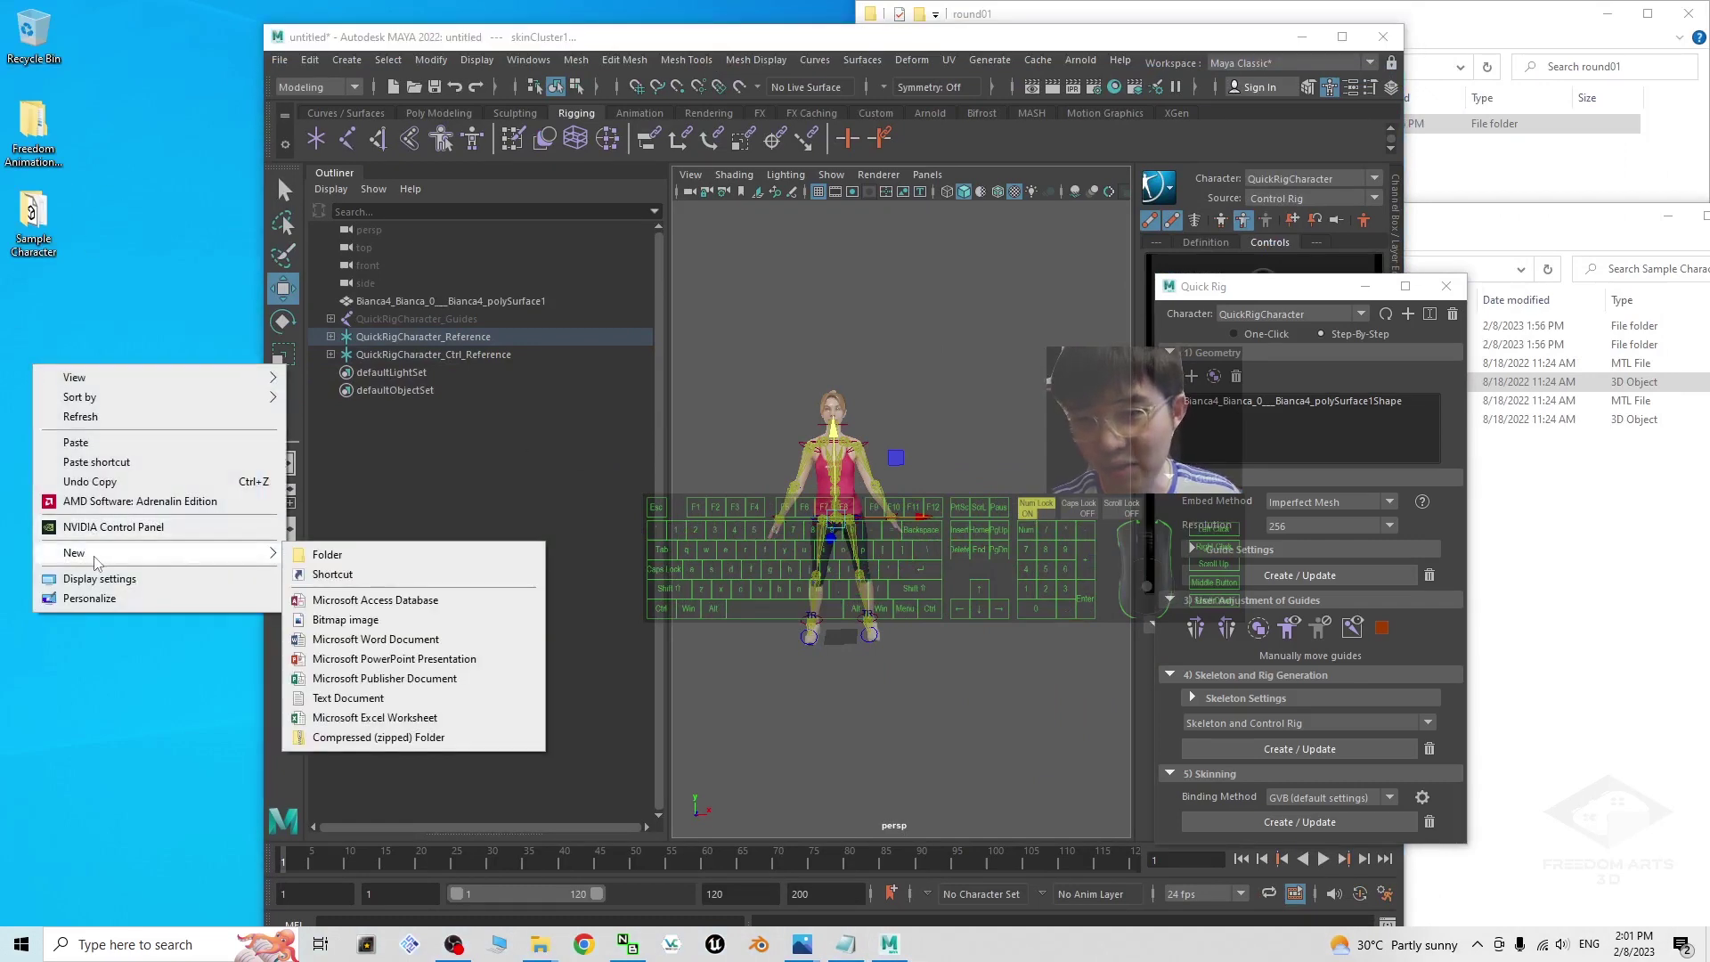
{"action": "left_click", "coordinate": [349, 555]}
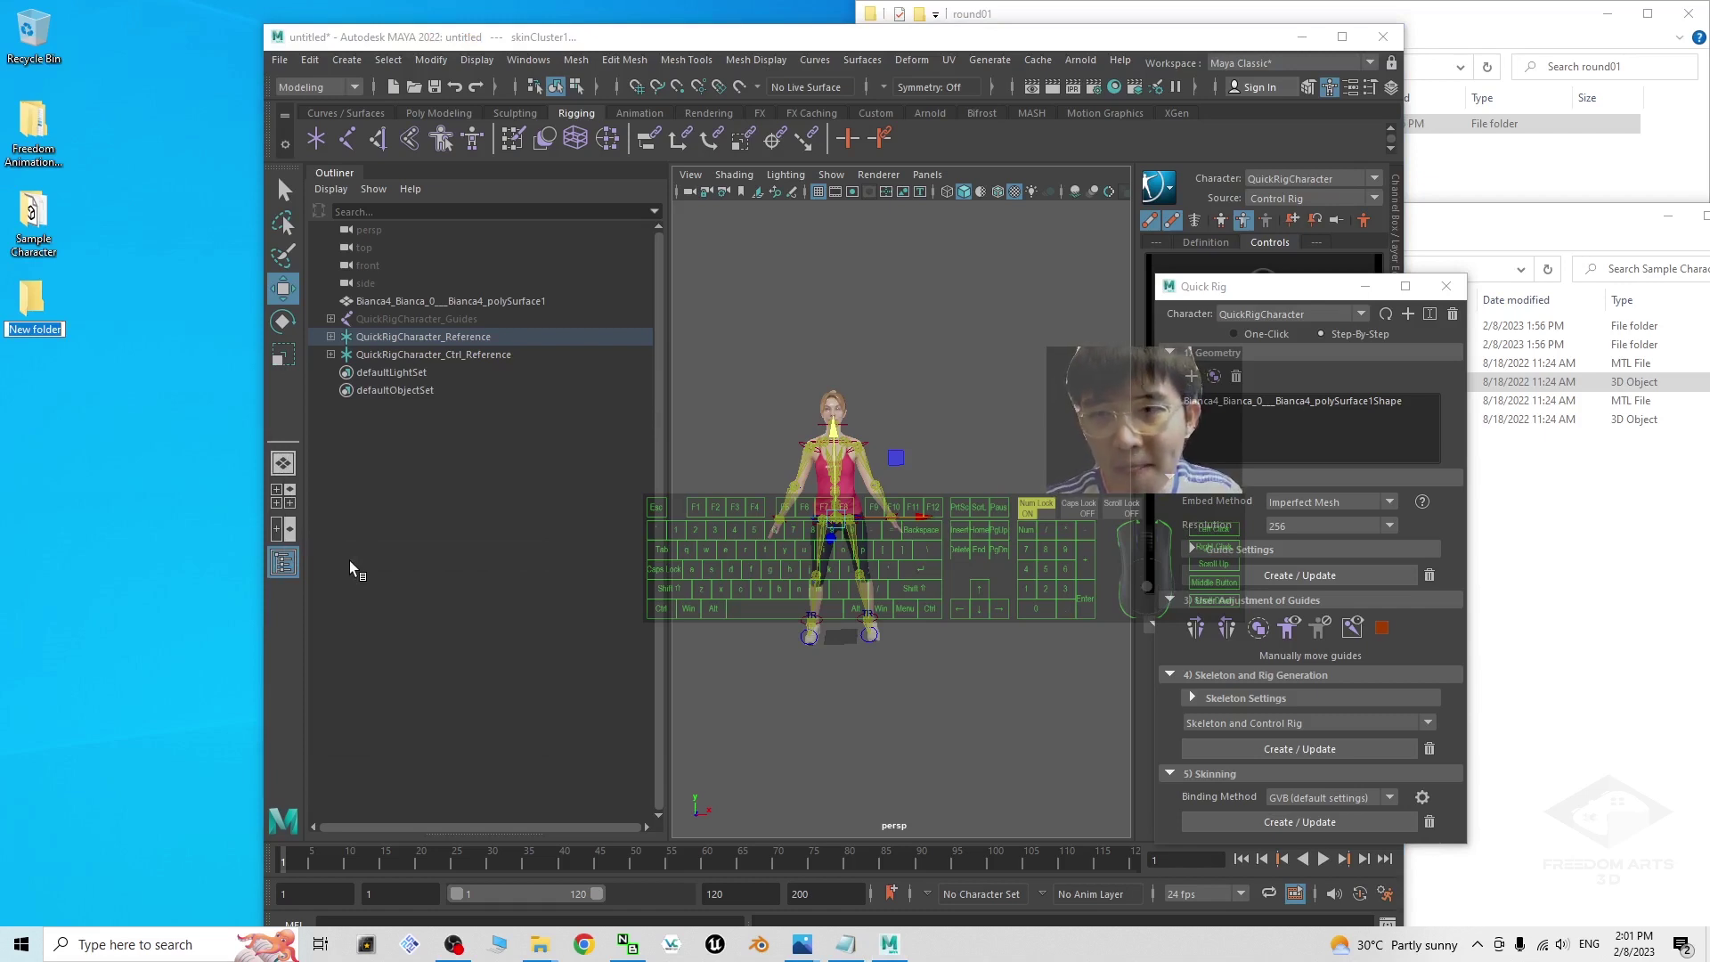
{"action": "type", "text": "01"}
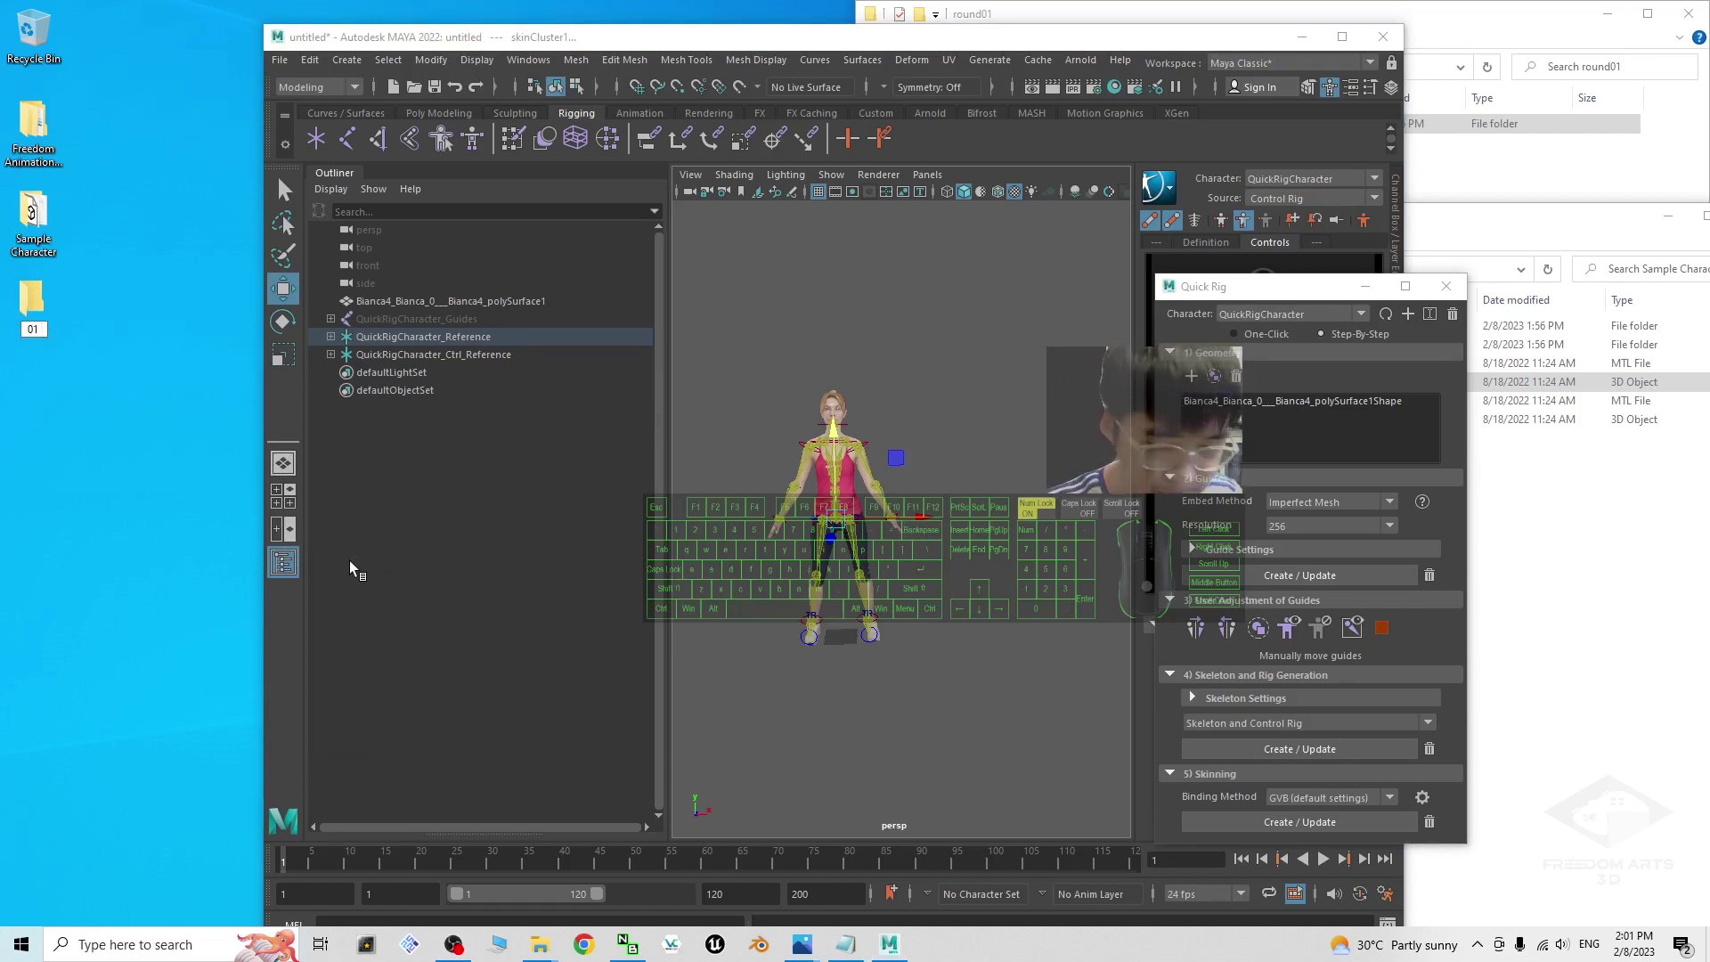
{"action": "type", "text": " - FBX from Ma"}
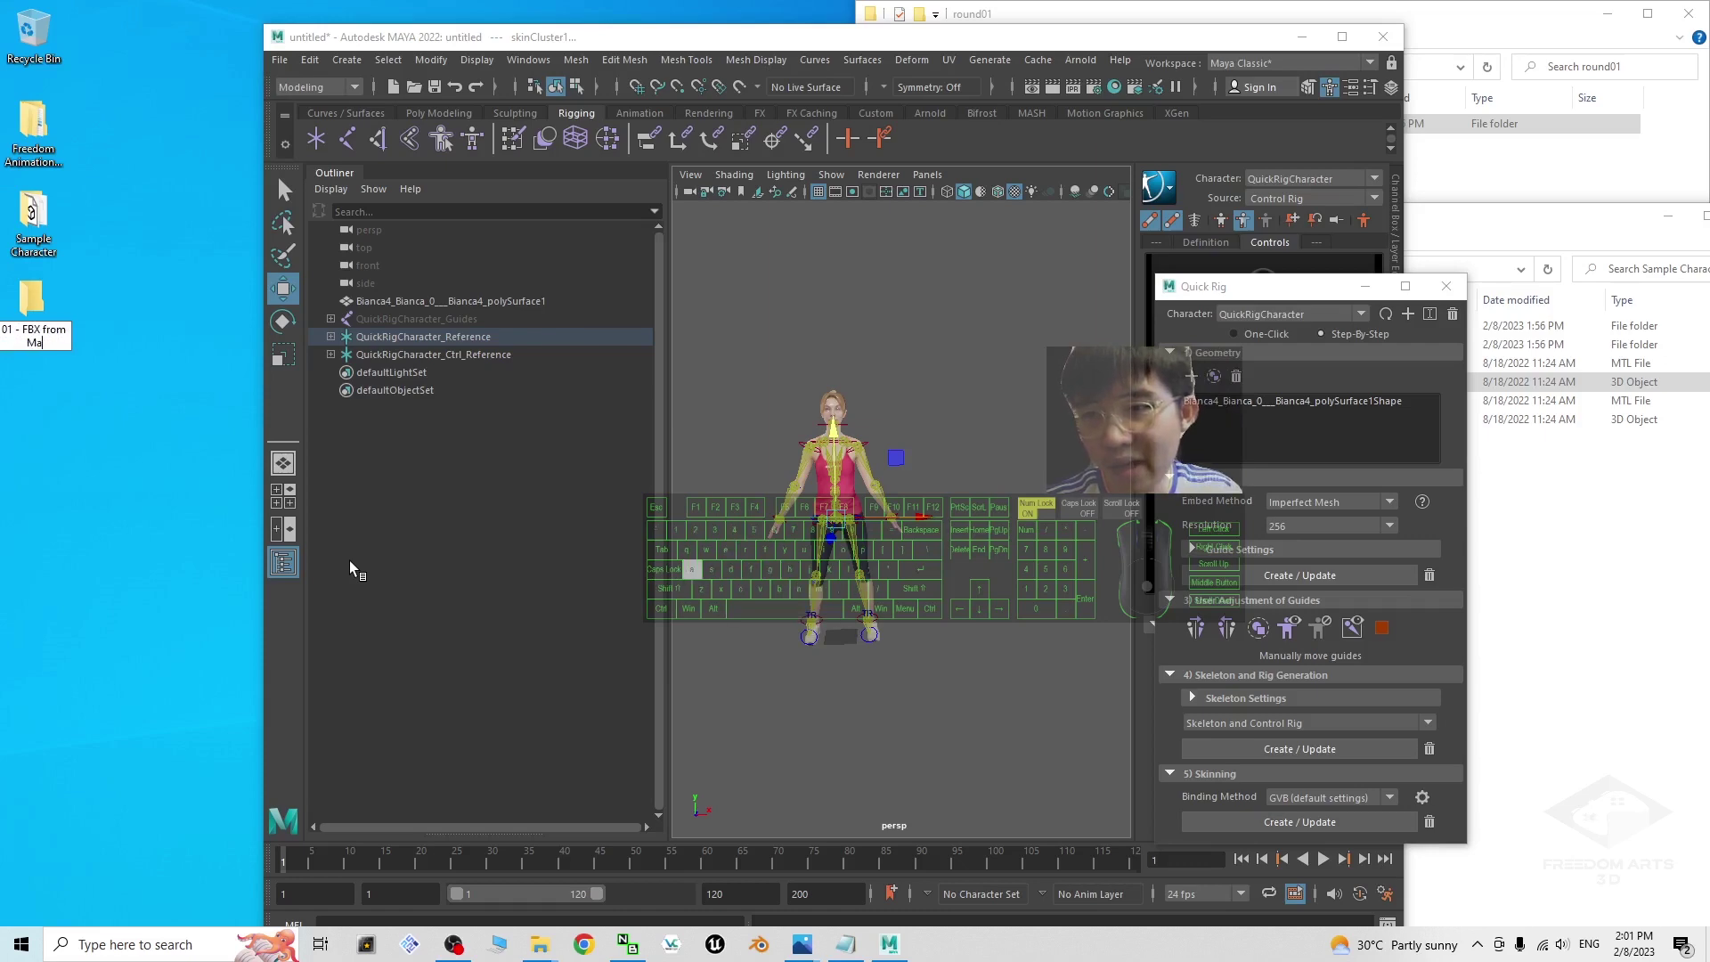
{"action": "type", "text": "ya"}
{"action": "key", "text": "Return"}
{"action": "key", "text": "Return"}
Export the whole Maya scene as FBX under the name Model01 into the desktop folder "01 - FBX from Maya"
{"action": "left_click_drag", "start_coordinate": [841, 47], "coordinate": [1116, 119]}
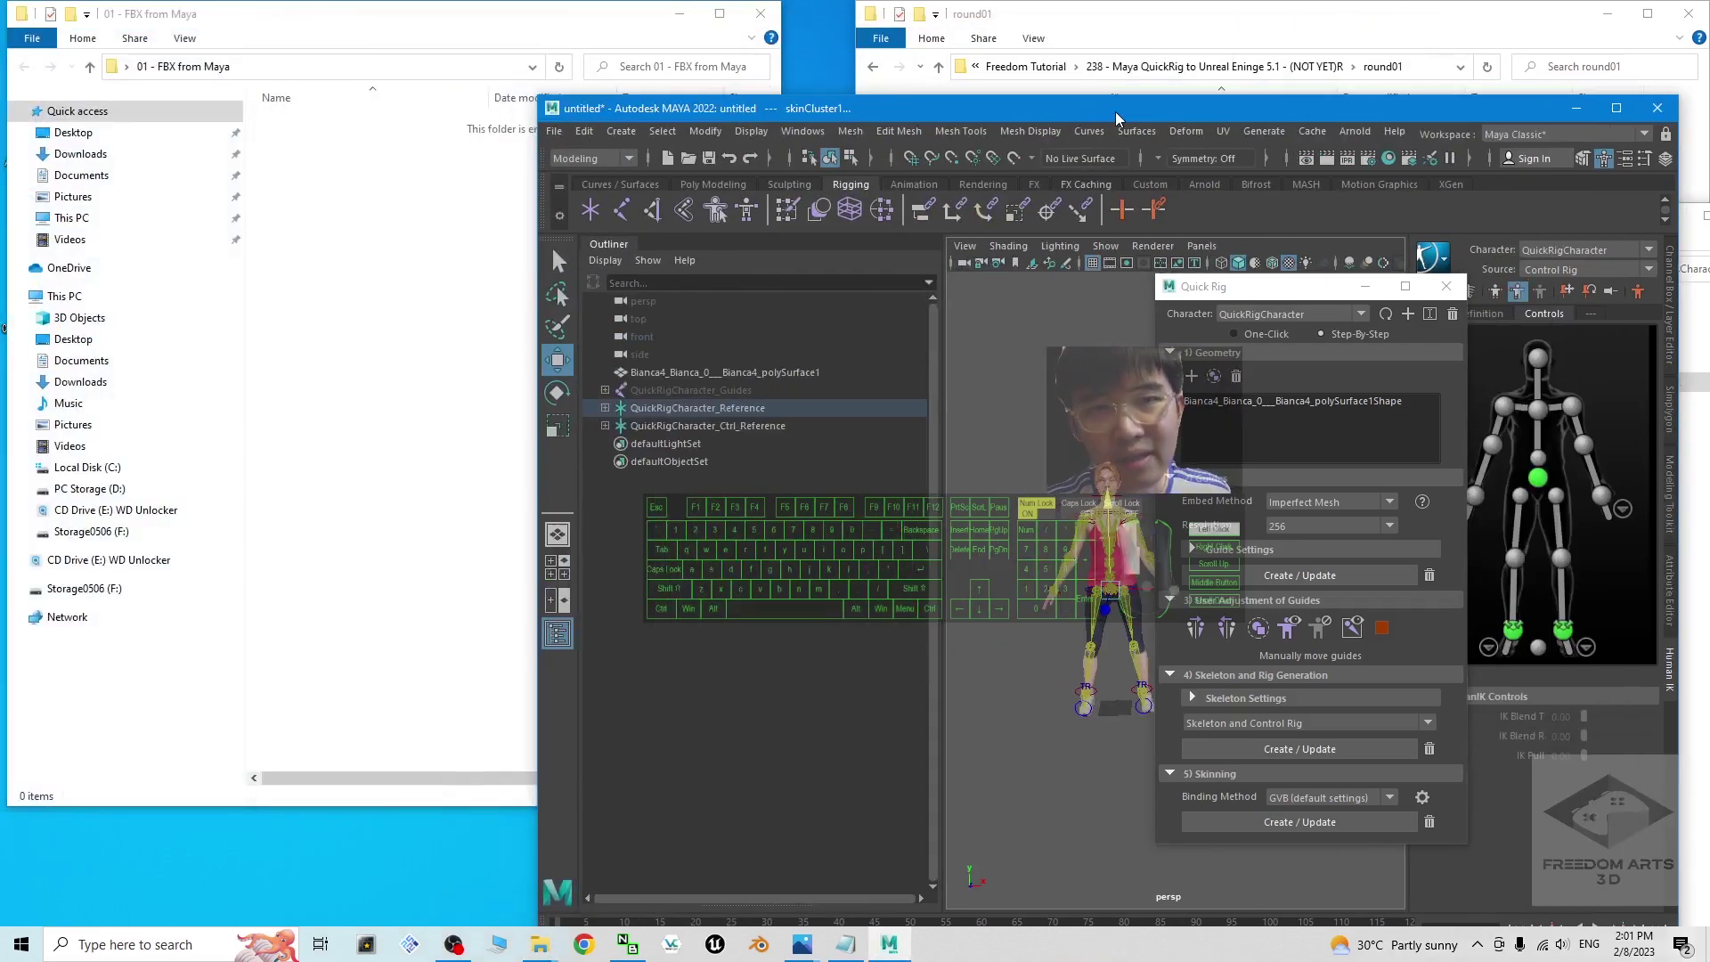
{"action": "left_click", "coordinate": [553, 131]}
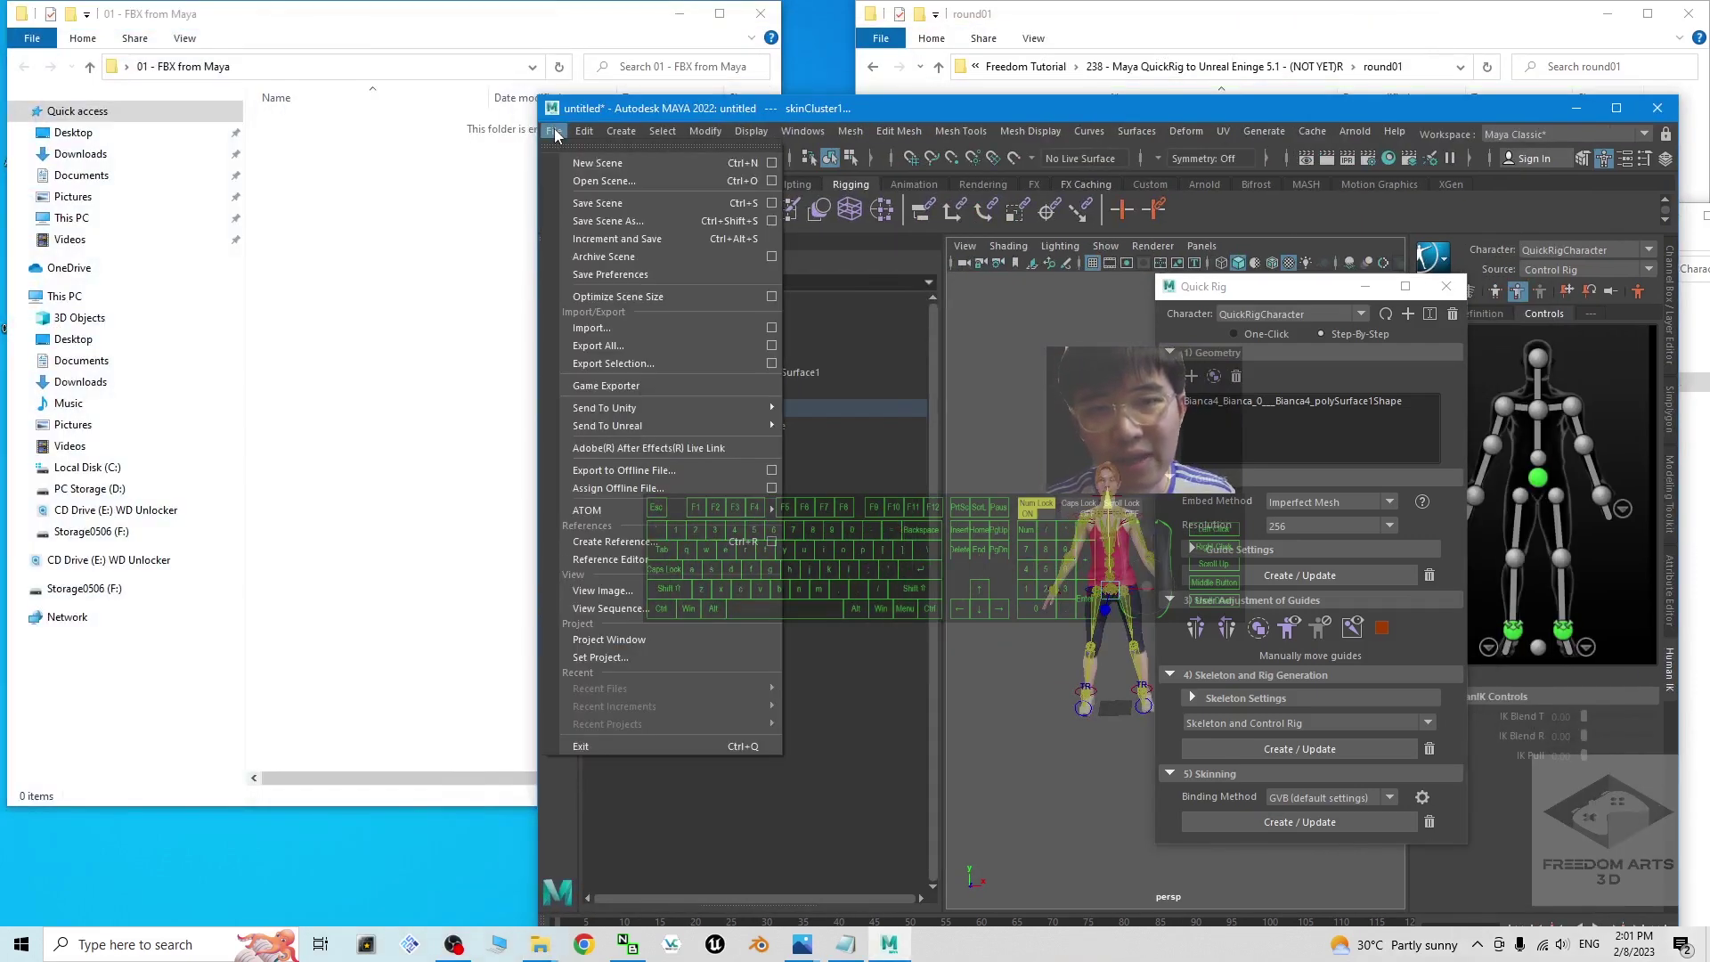
{"action": "left_click", "coordinate": [625, 345]}
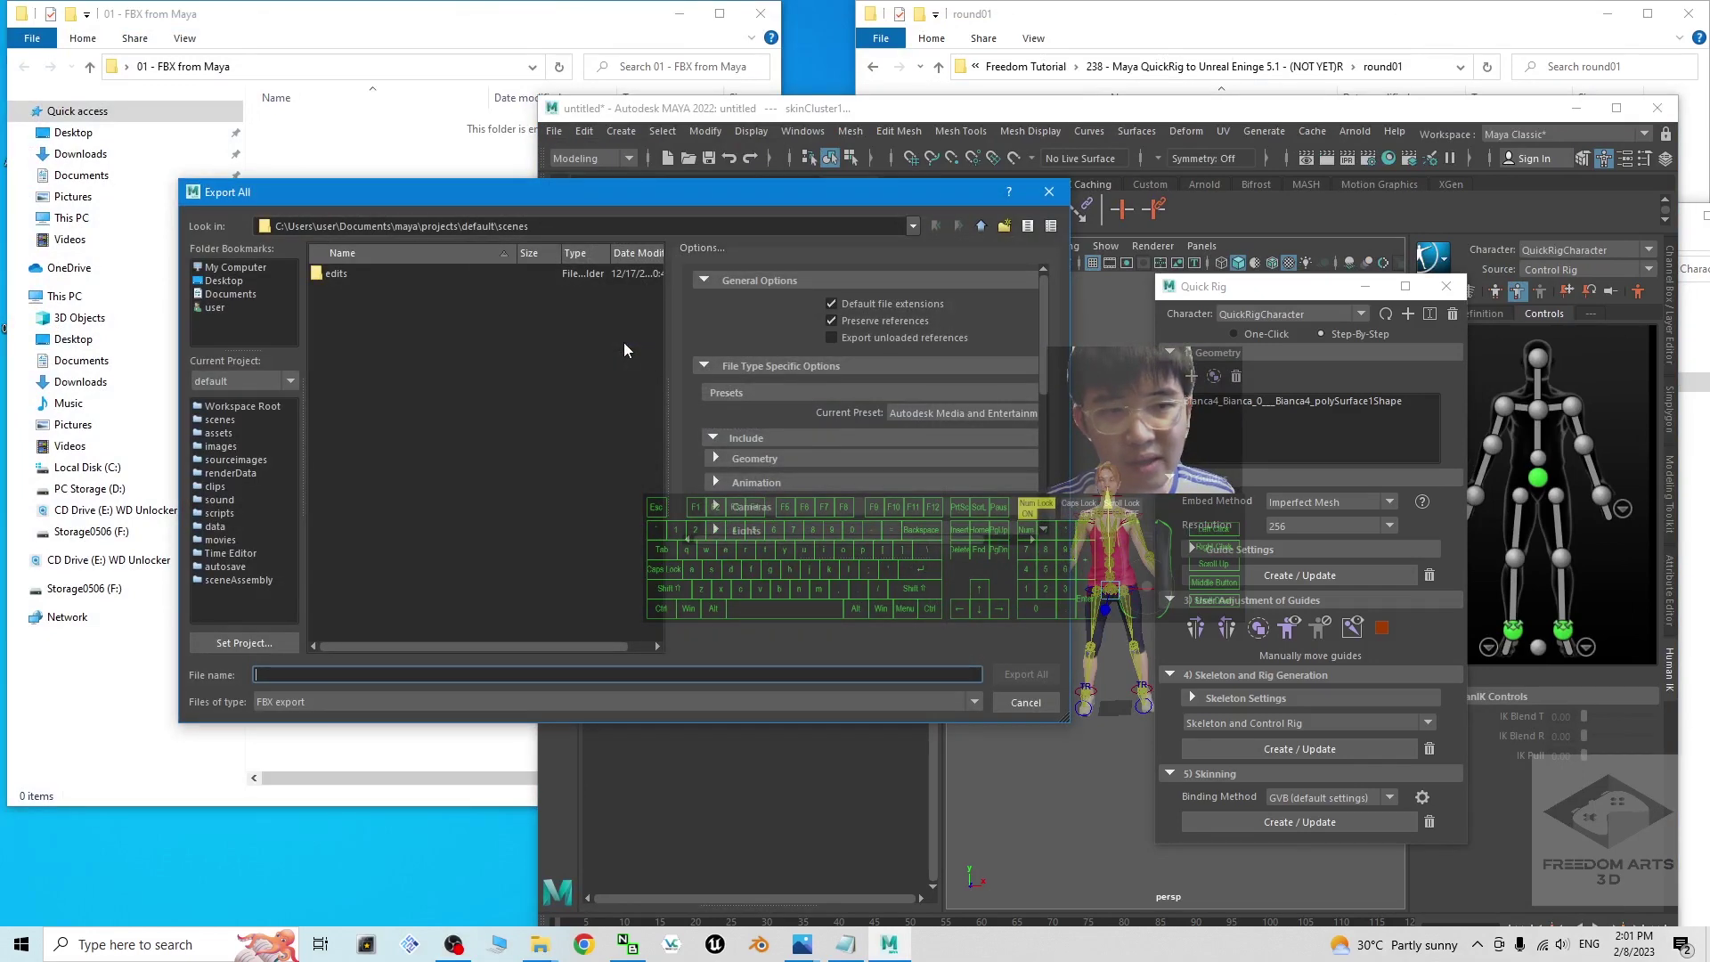
{"action": "left_click", "coordinate": [221, 281]}
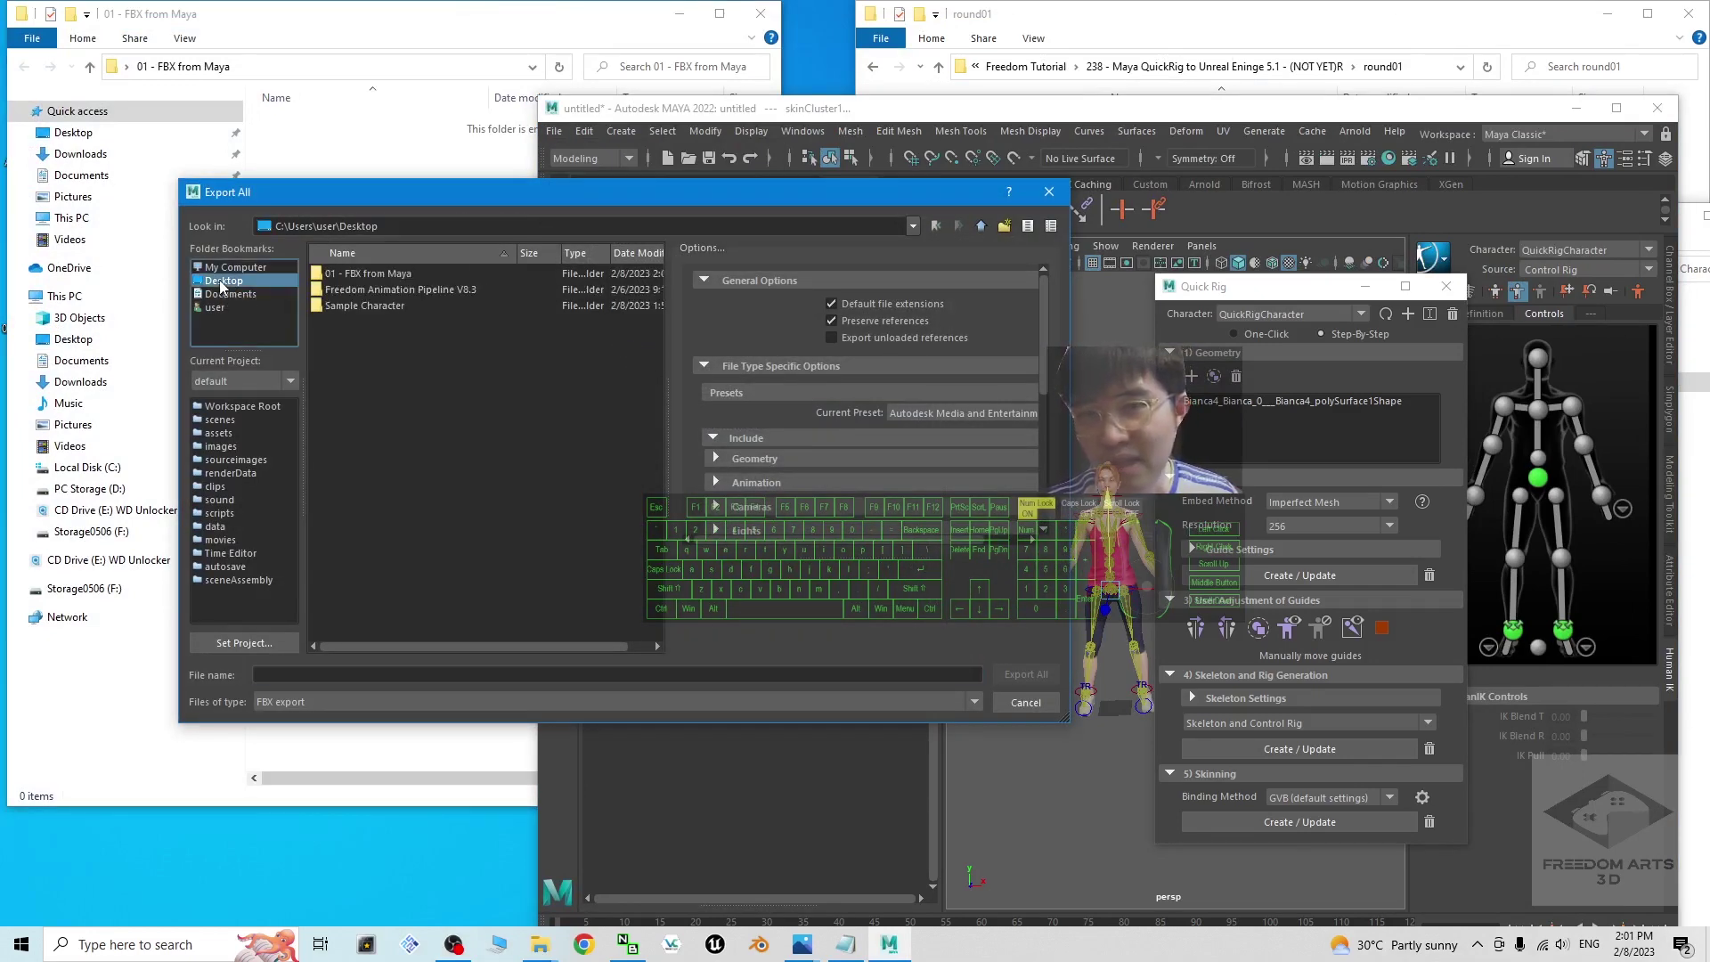
{"action": "double_click", "coordinate": [368, 276]}
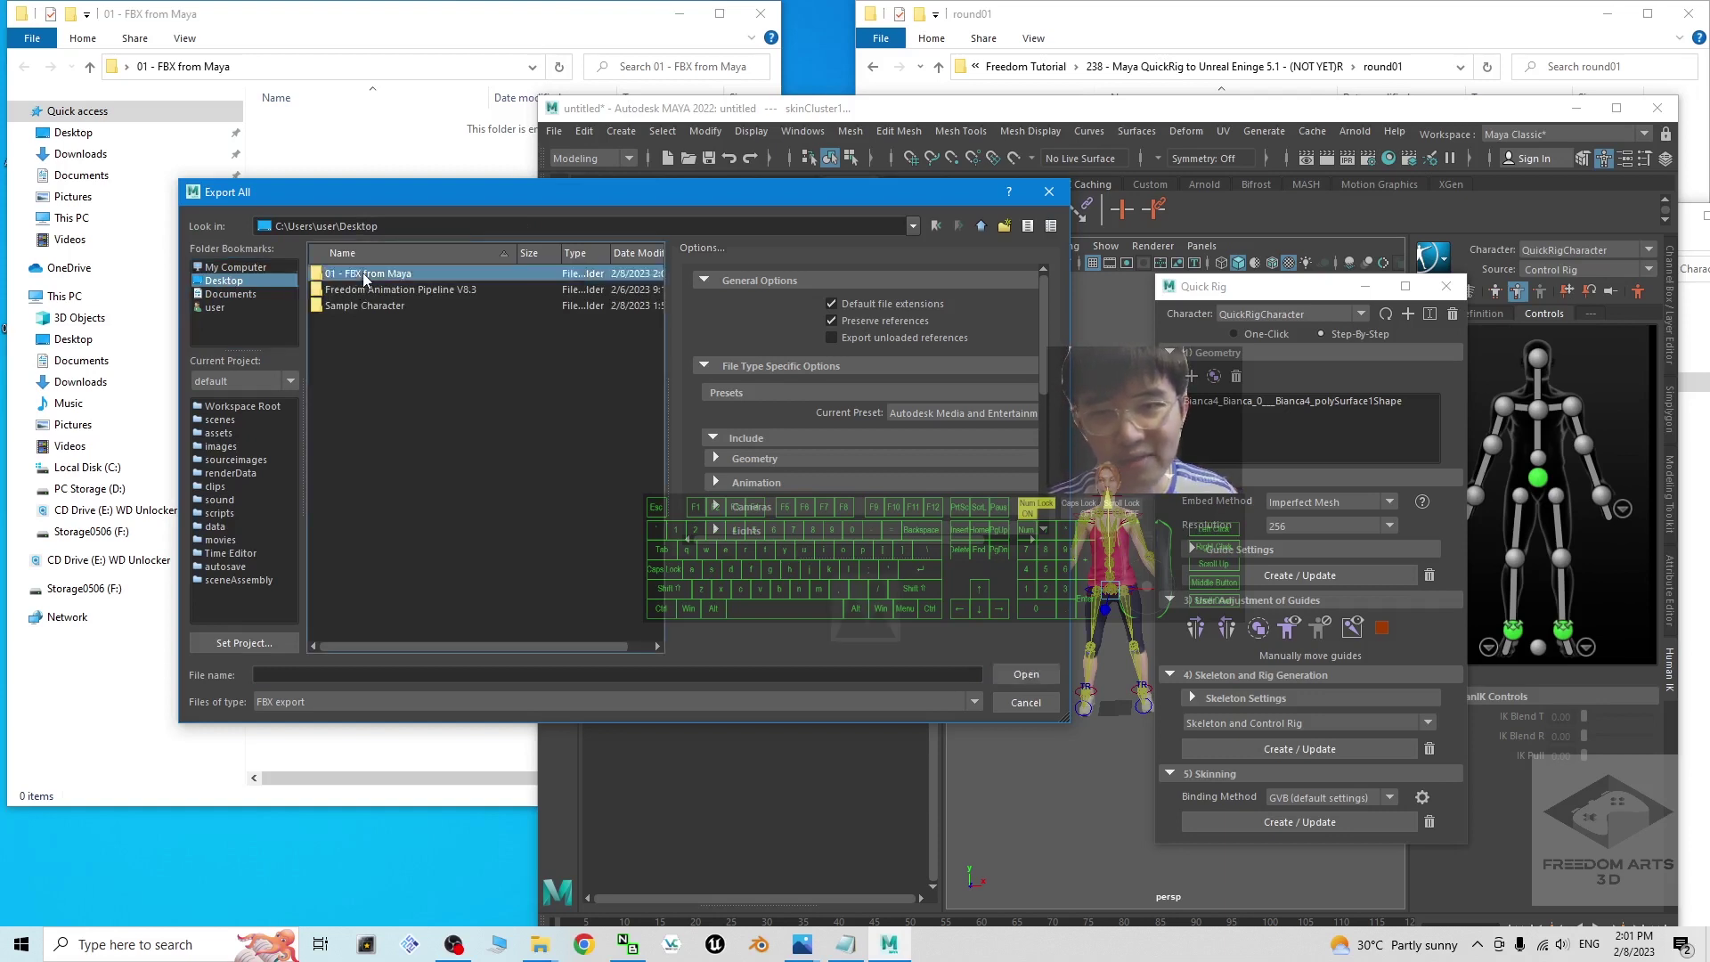
{"action": "left_click", "coordinate": [264, 675]}
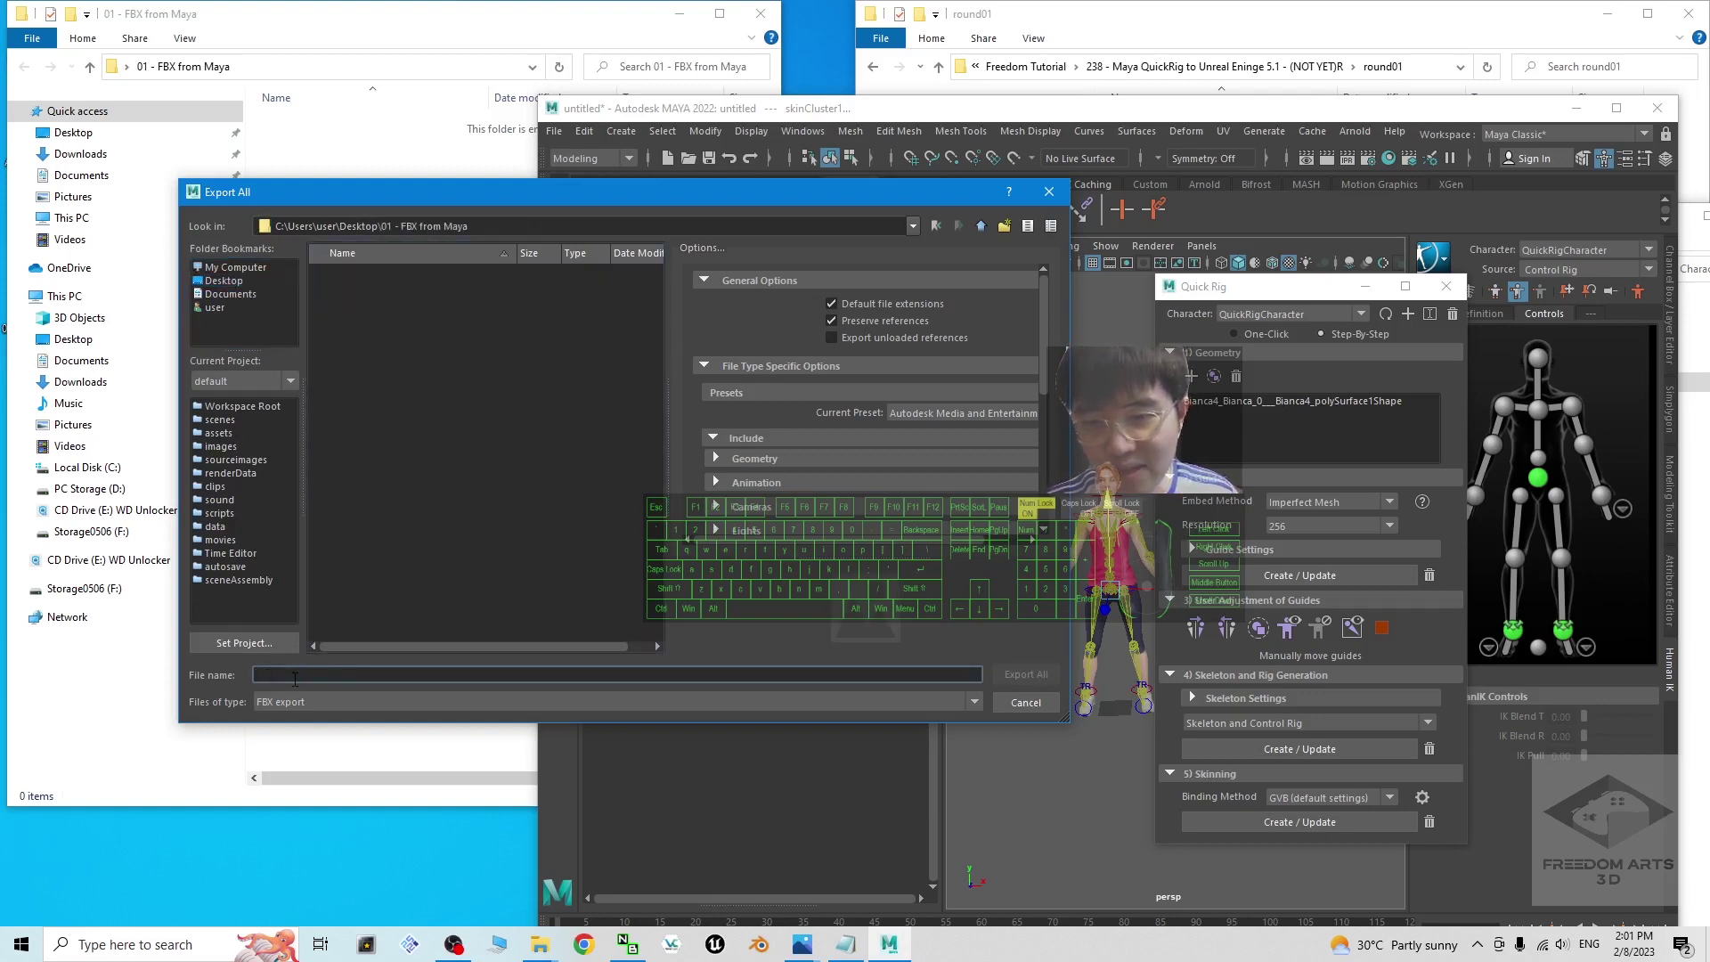
{"action": "type", "text": "Model01"}
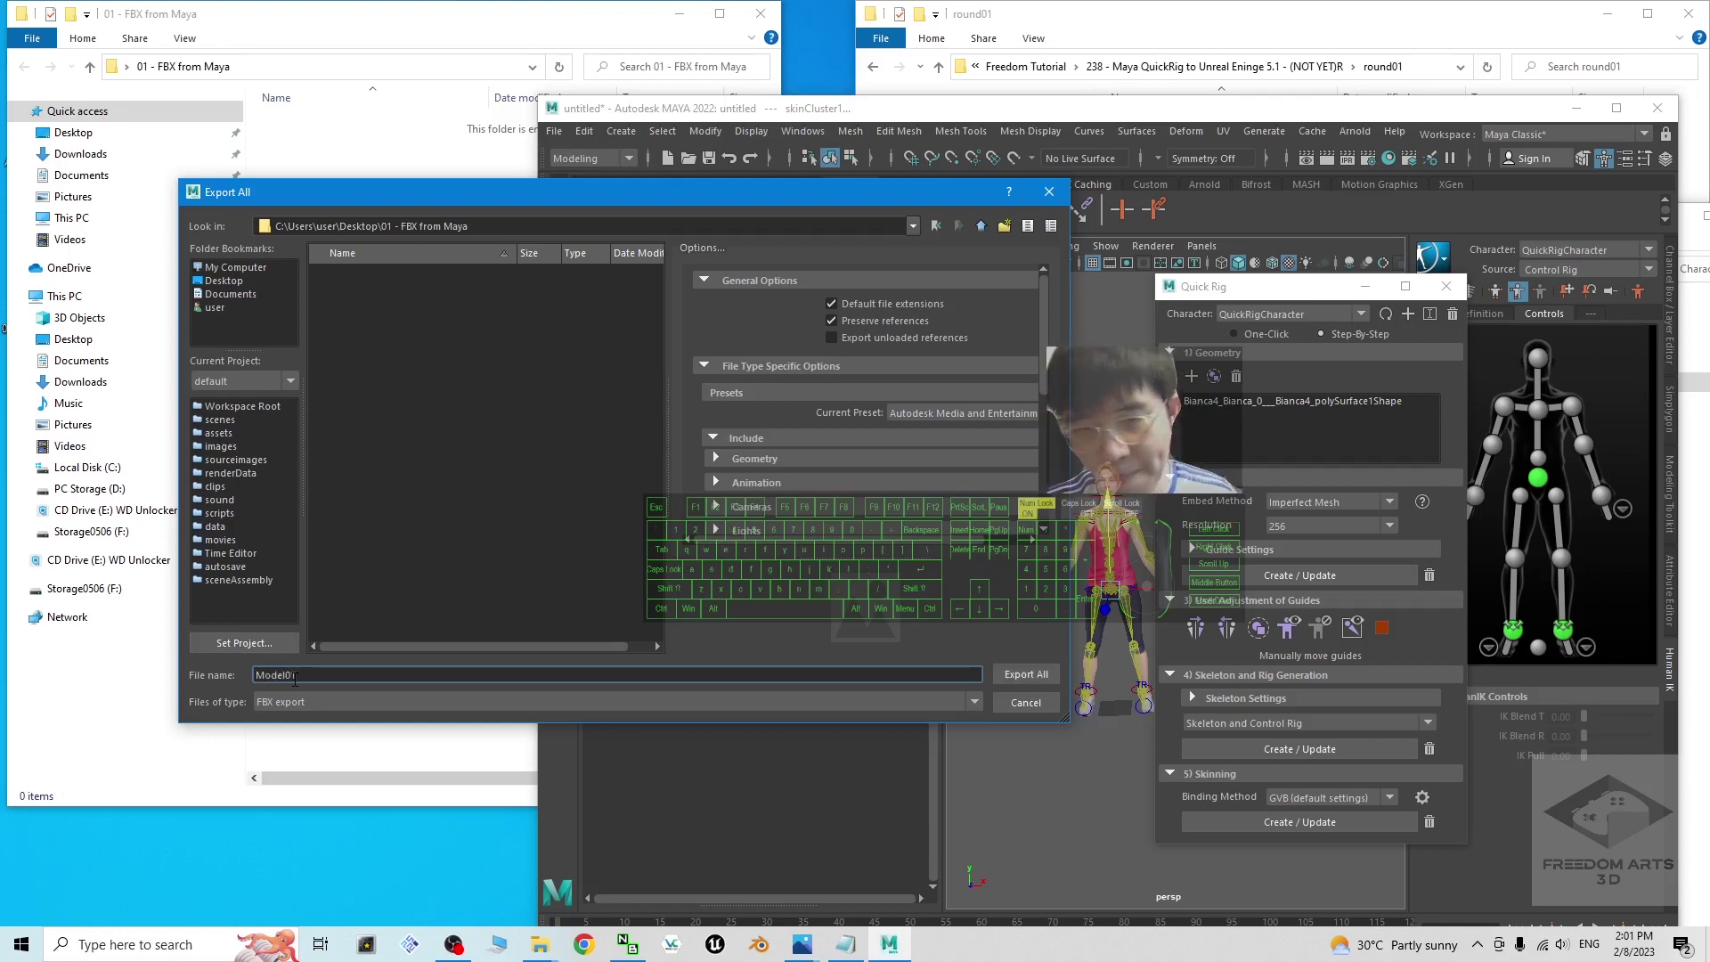
{"action": "left_click", "coordinate": [1010, 677]}
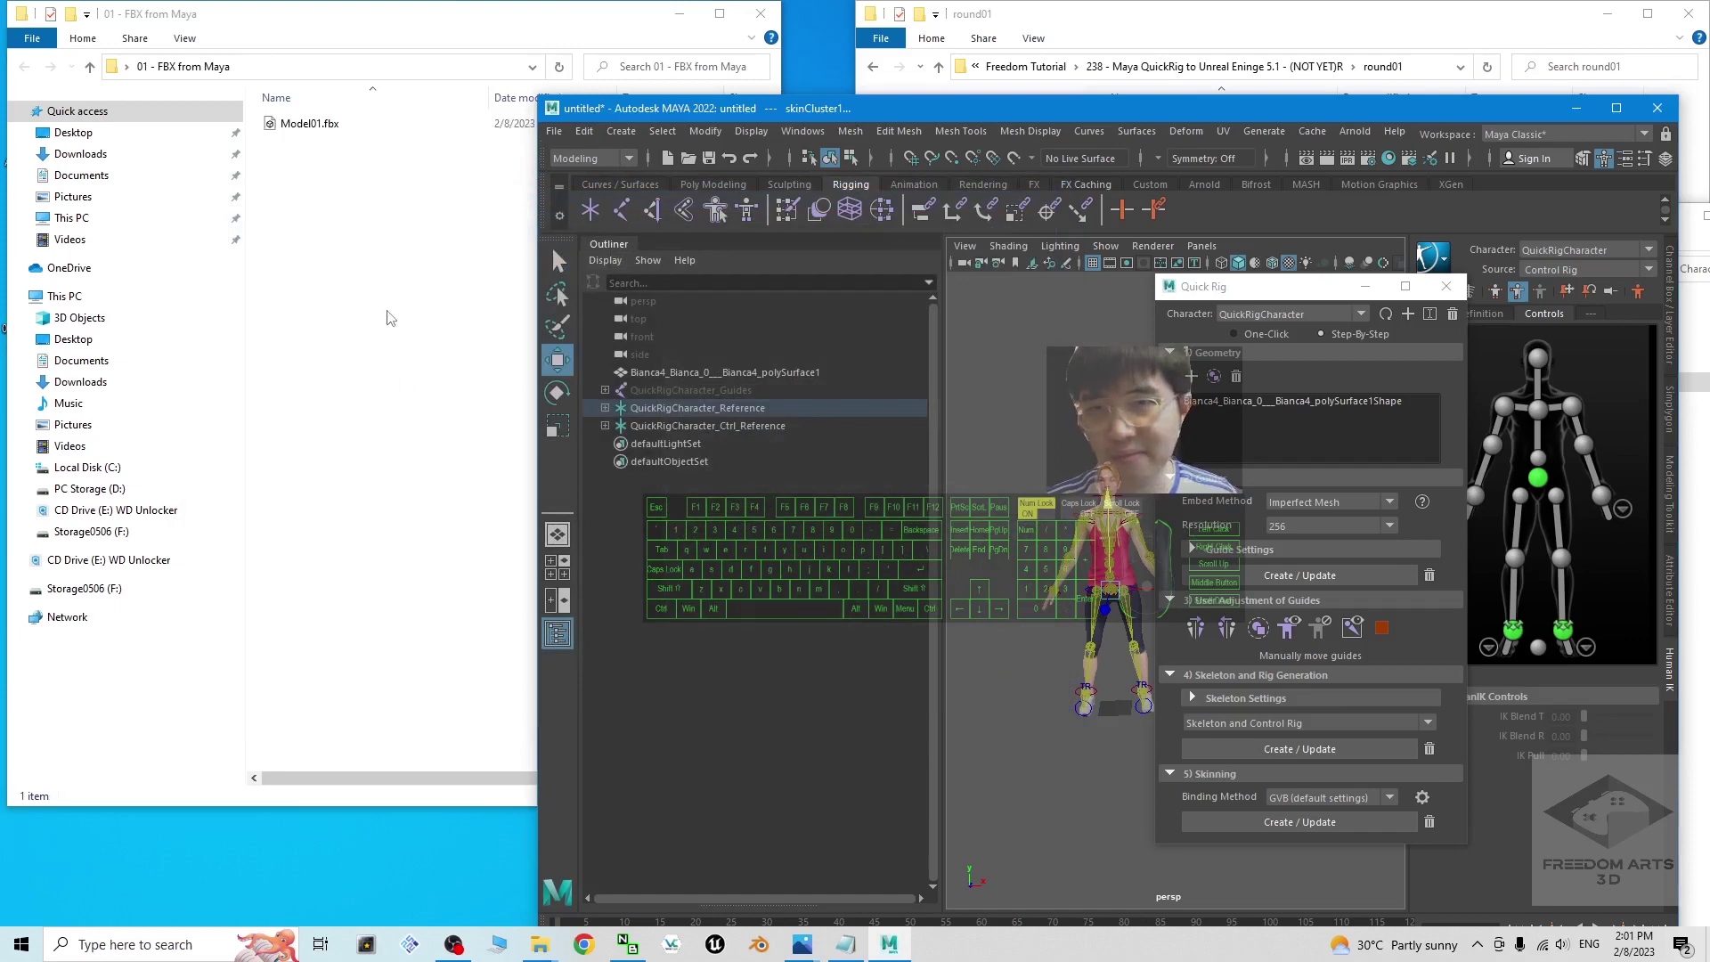
Check the exported Model01.fbx in 3D Viewer and close the viewer
{"action": "left_click", "coordinate": [349, 183]}
{"action": "left_click", "coordinate": [328, 124]}
{"action": "double_click", "coordinate": [300, 126]}
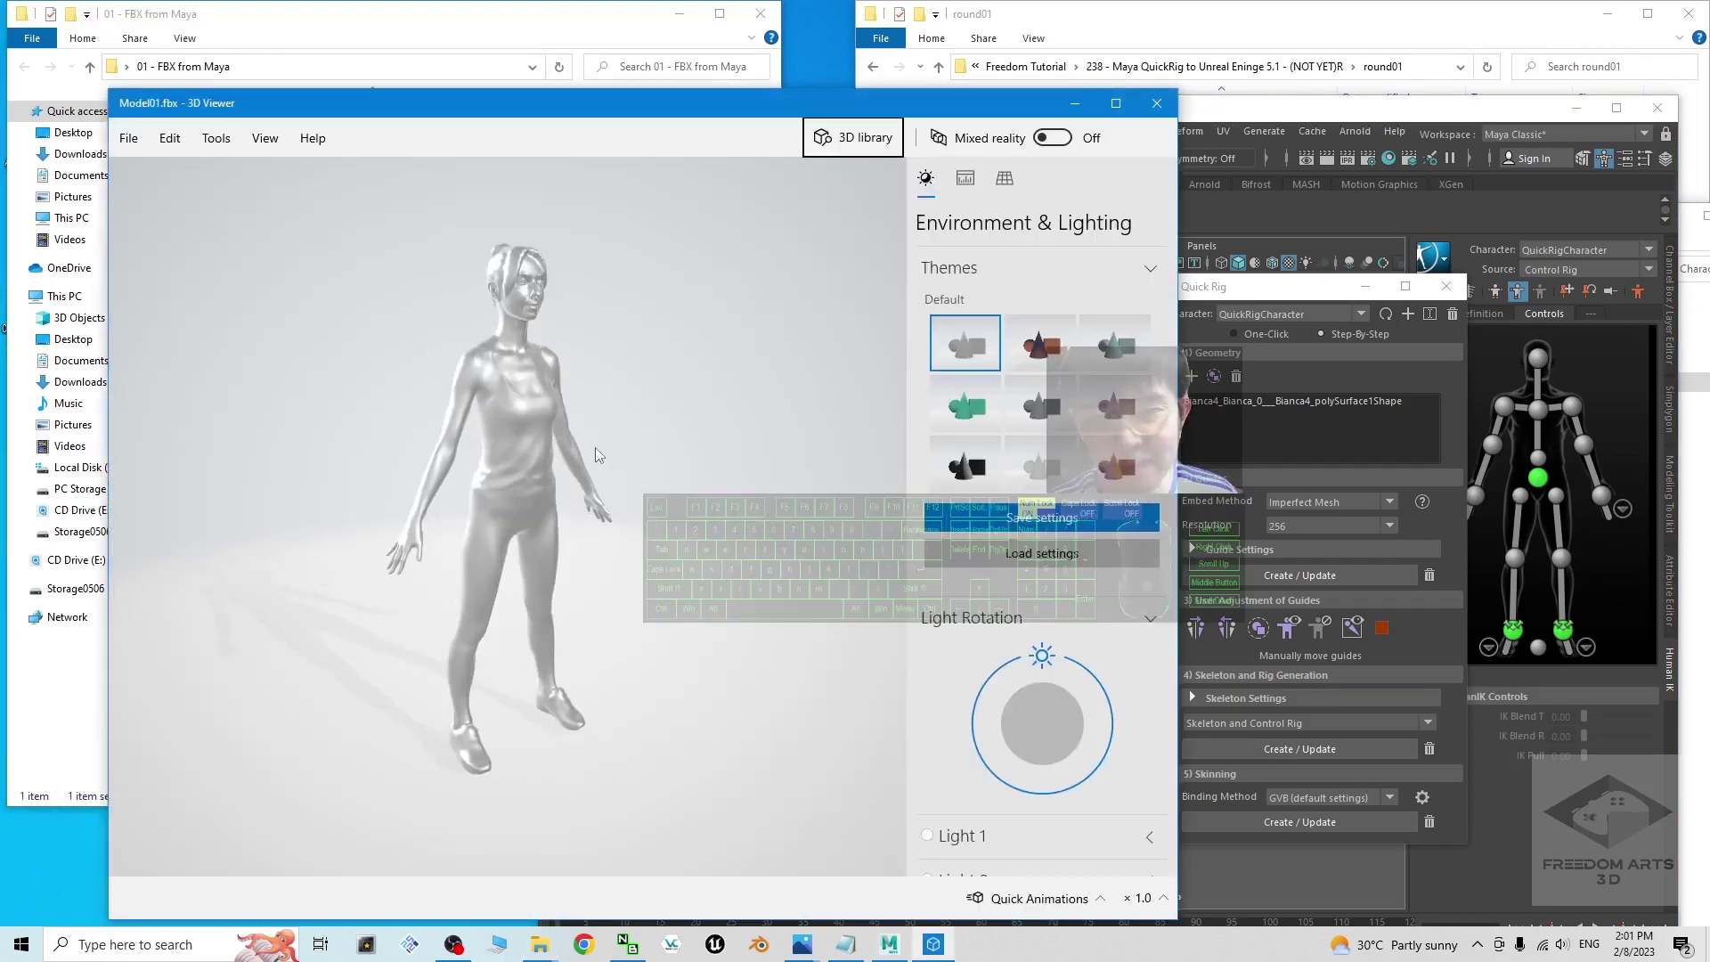
{"action": "left_click", "coordinate": [1157, 103]}
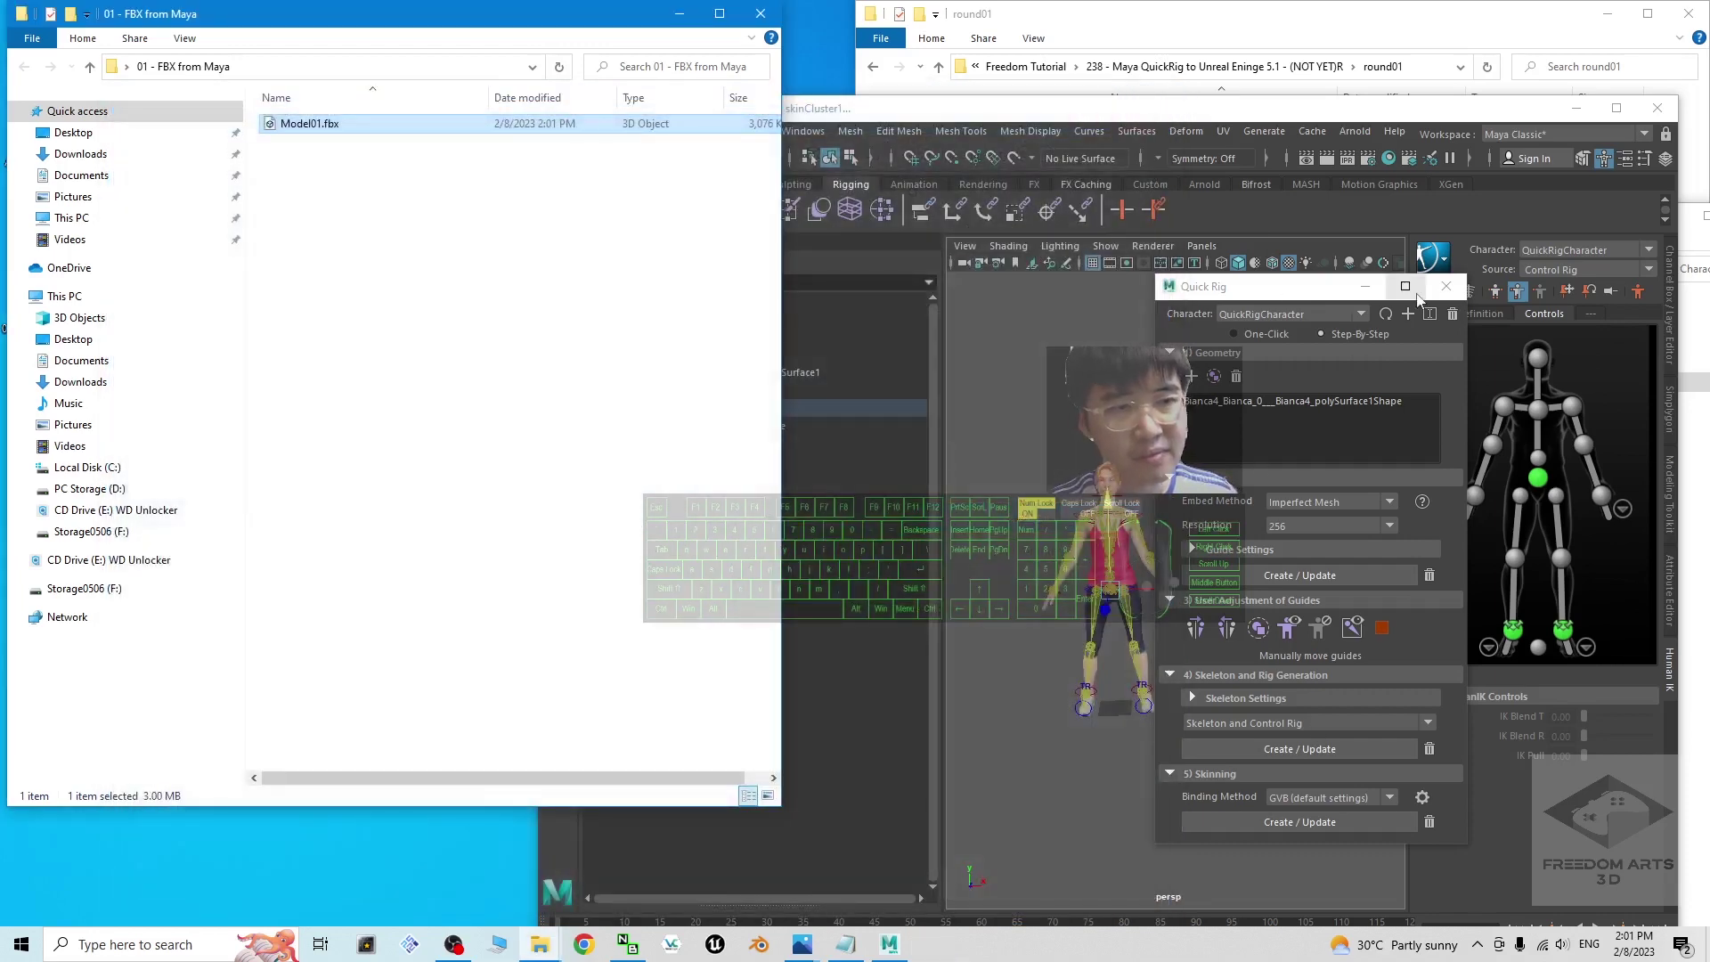
Close the Quick Rig window, minimize Maya, and move the "01 - FBX from Maya" folder window clear of the desktop icons
{"action": "left_click", "coordinate": [1446, 286]}
{"action": "left_click", "coordinate": [1573, 110]}
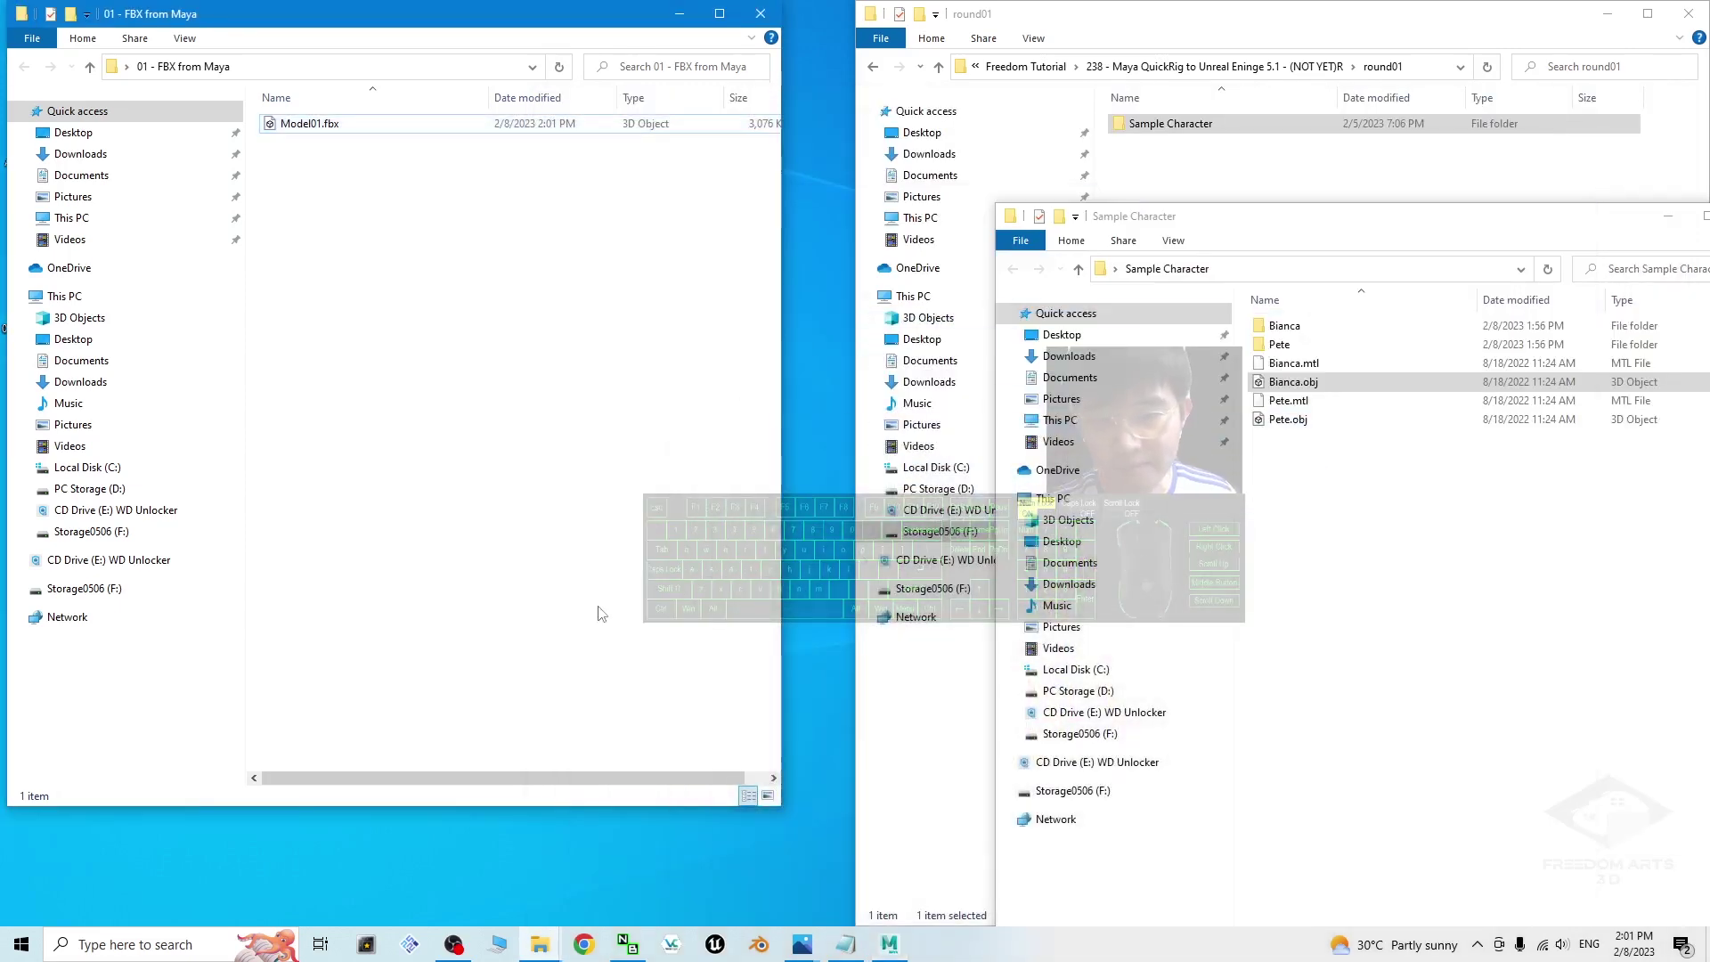
{"action": "left_click_drag", "start_coordinate": [513, 23], "coordinate": [653, 59]}
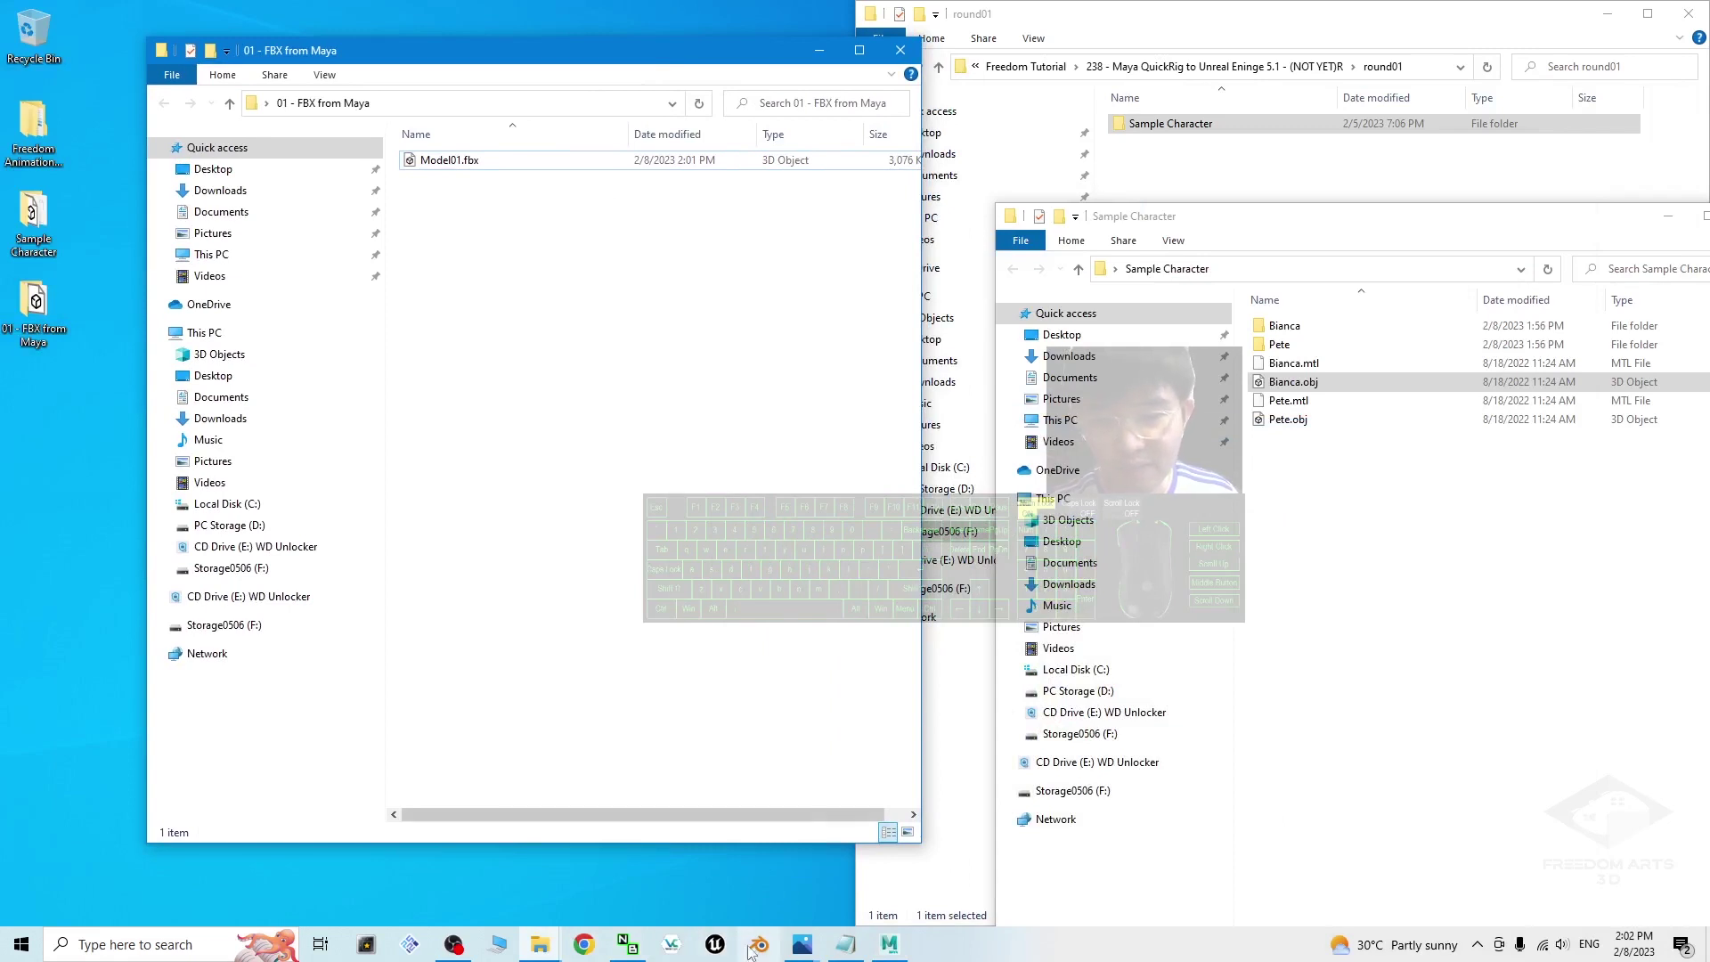
Show the cover.jpg image in Photos at full size, and put it away
{"action": "mouse_move", "coordinate": [802, 946]}
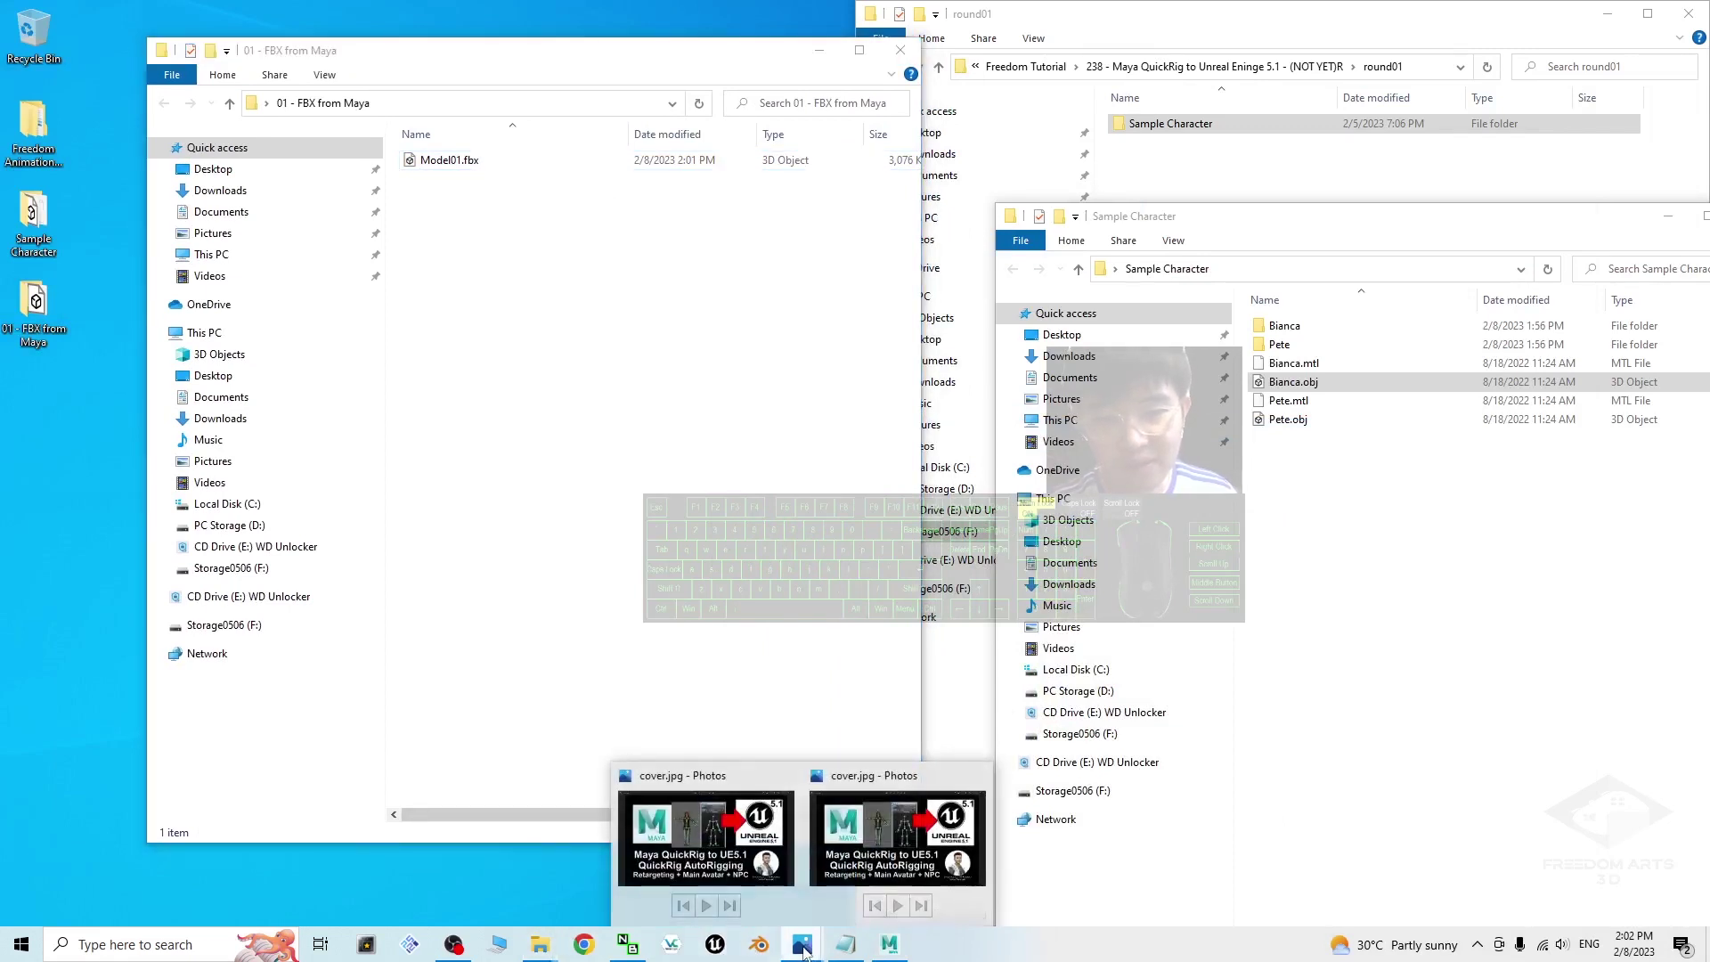
{"action": "left_click", "coordinate": [788, 779]}
{"action": "left_click", "coordinate": [788, 828]}
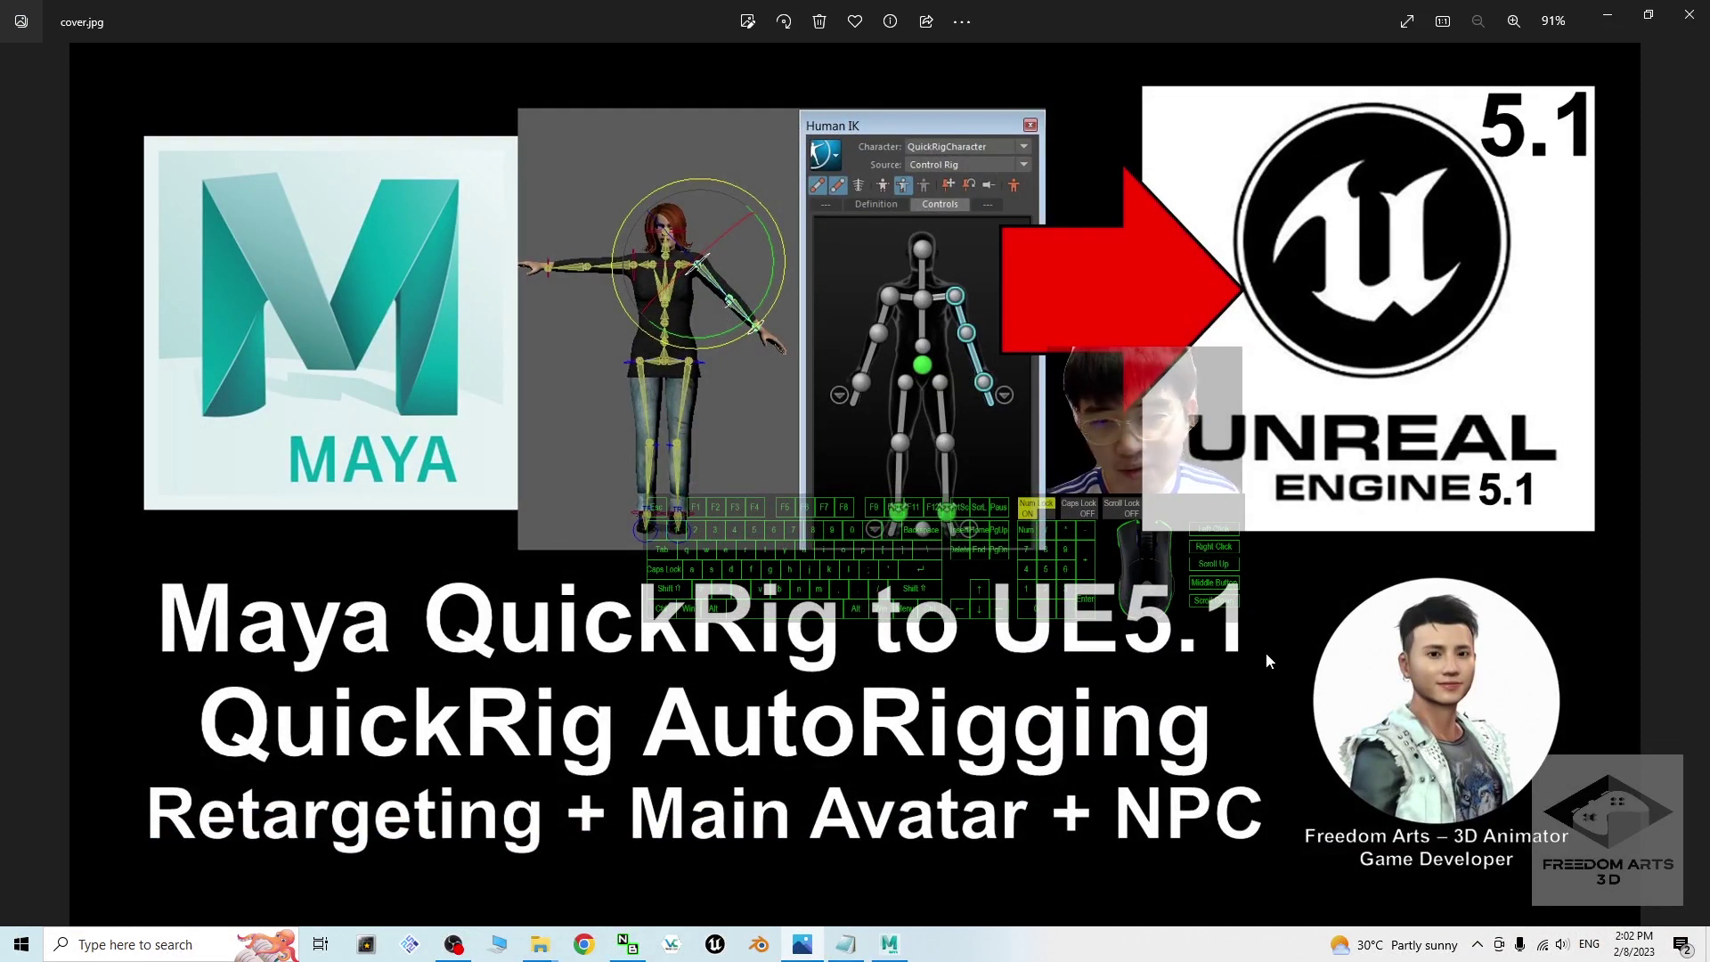
{"action": "left_click", "coordinate": [452, 946]}
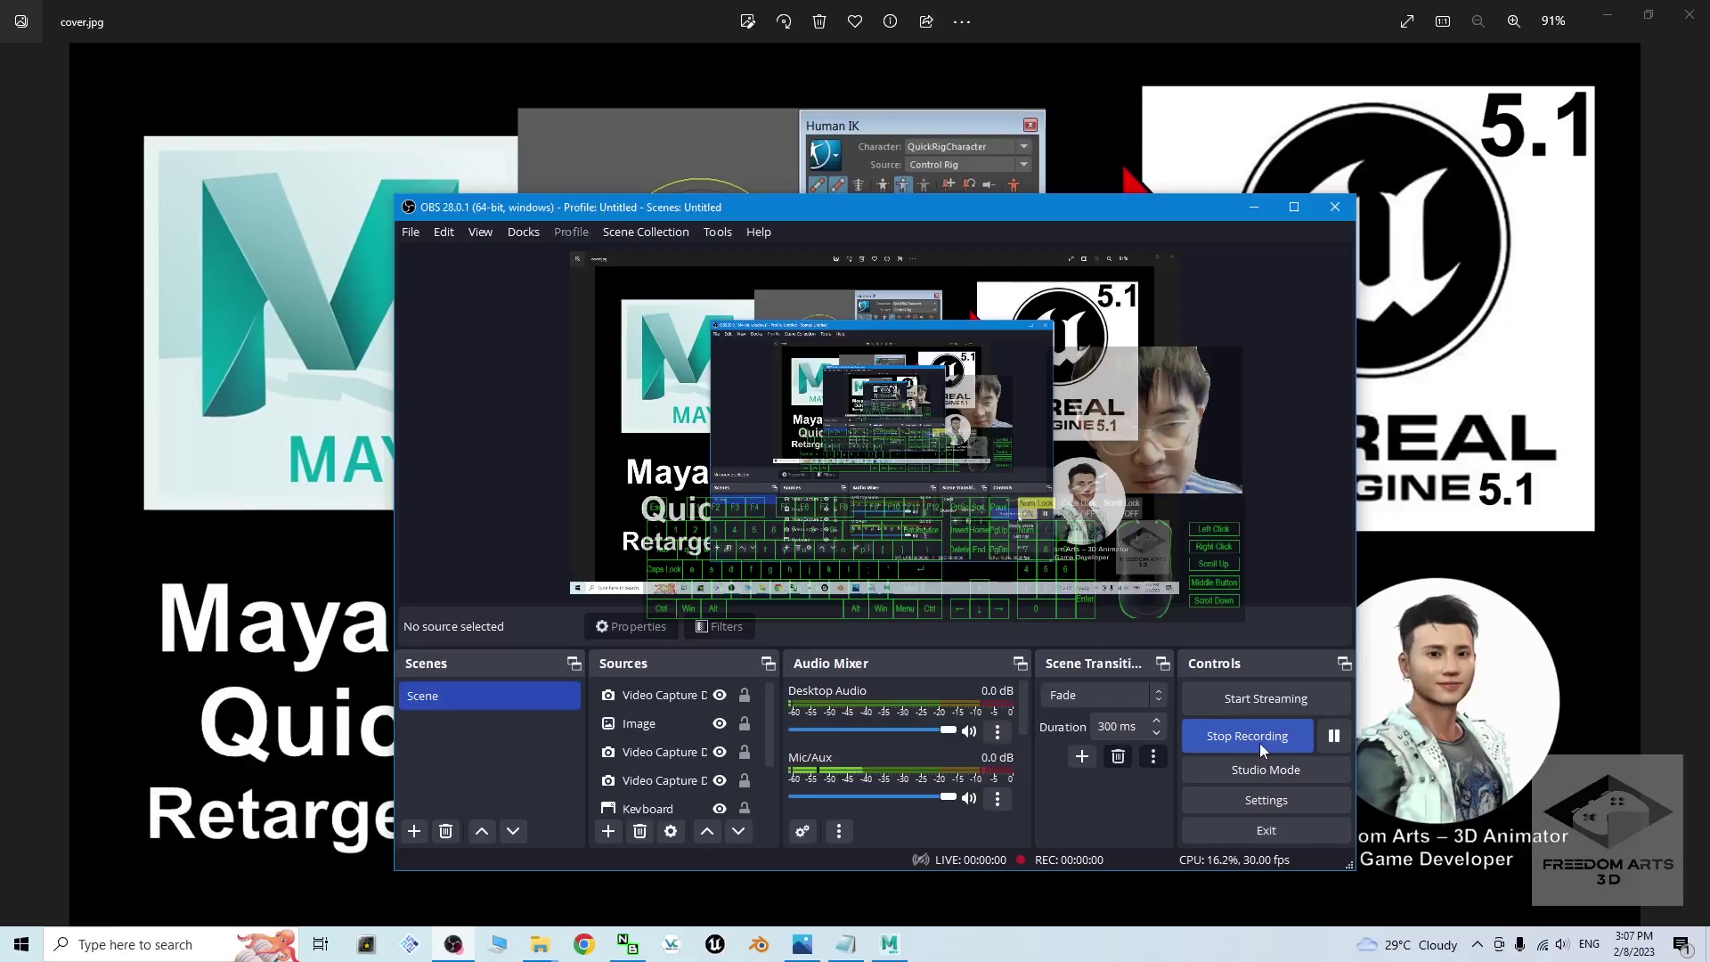
{"action": "left_click", "coordinate": [1253, 207]}
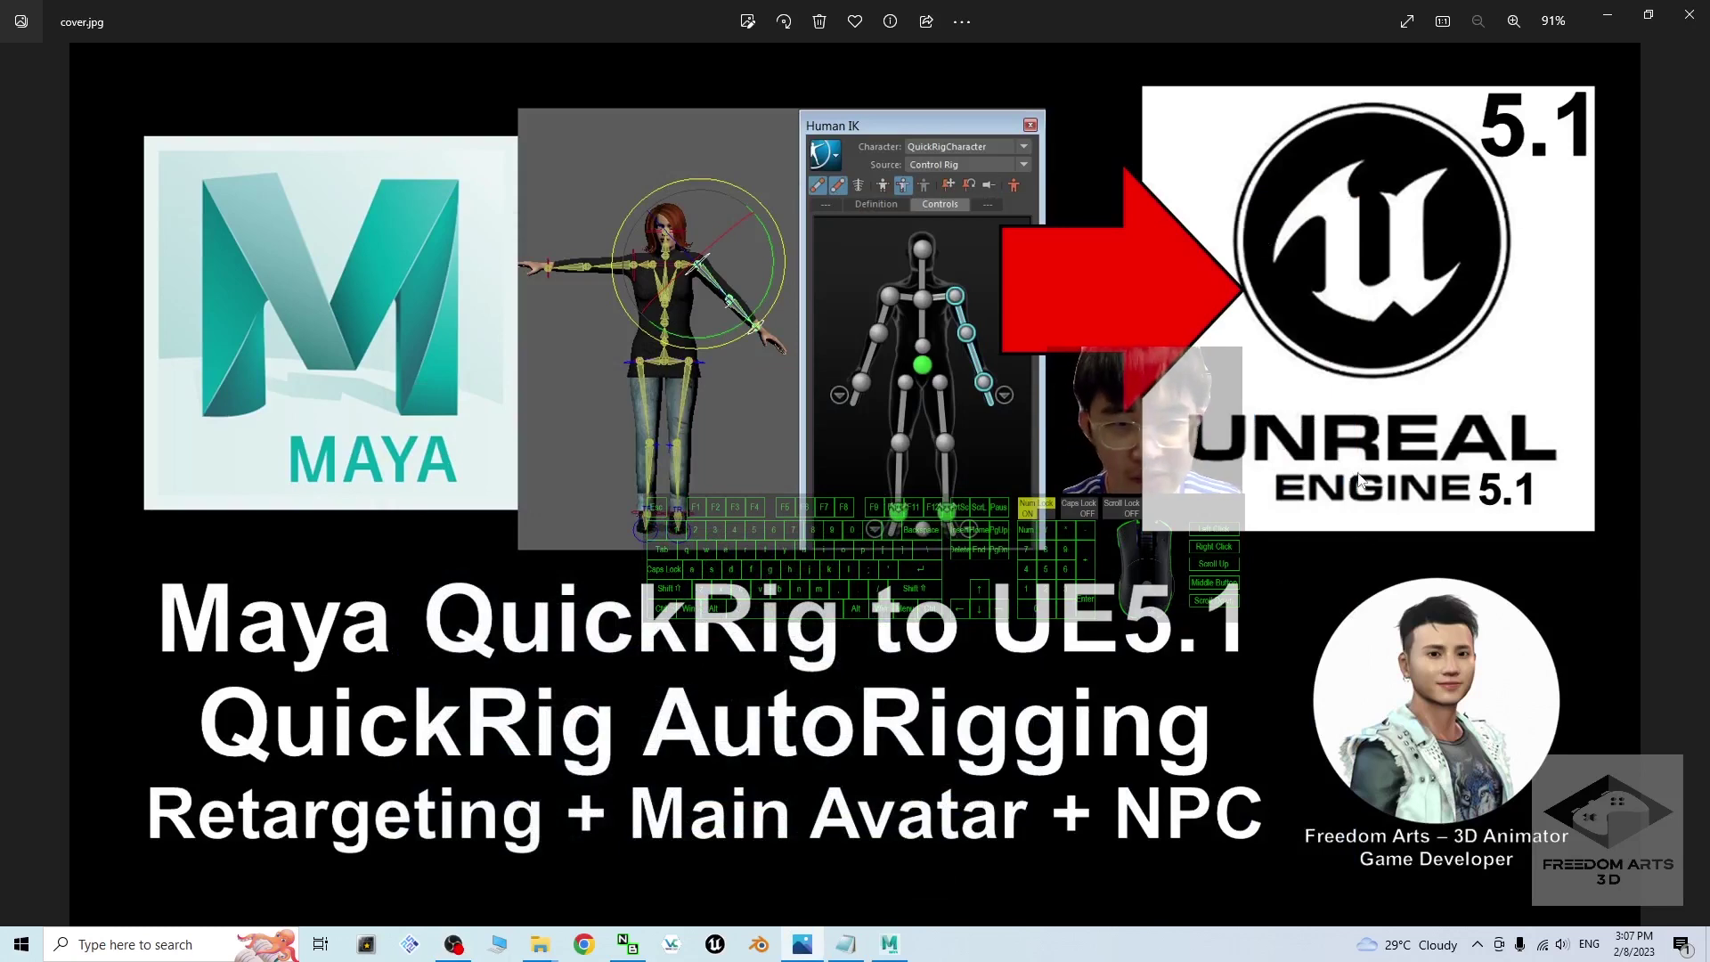
{"action": "left_click", "coordinate": [1607, 15]}
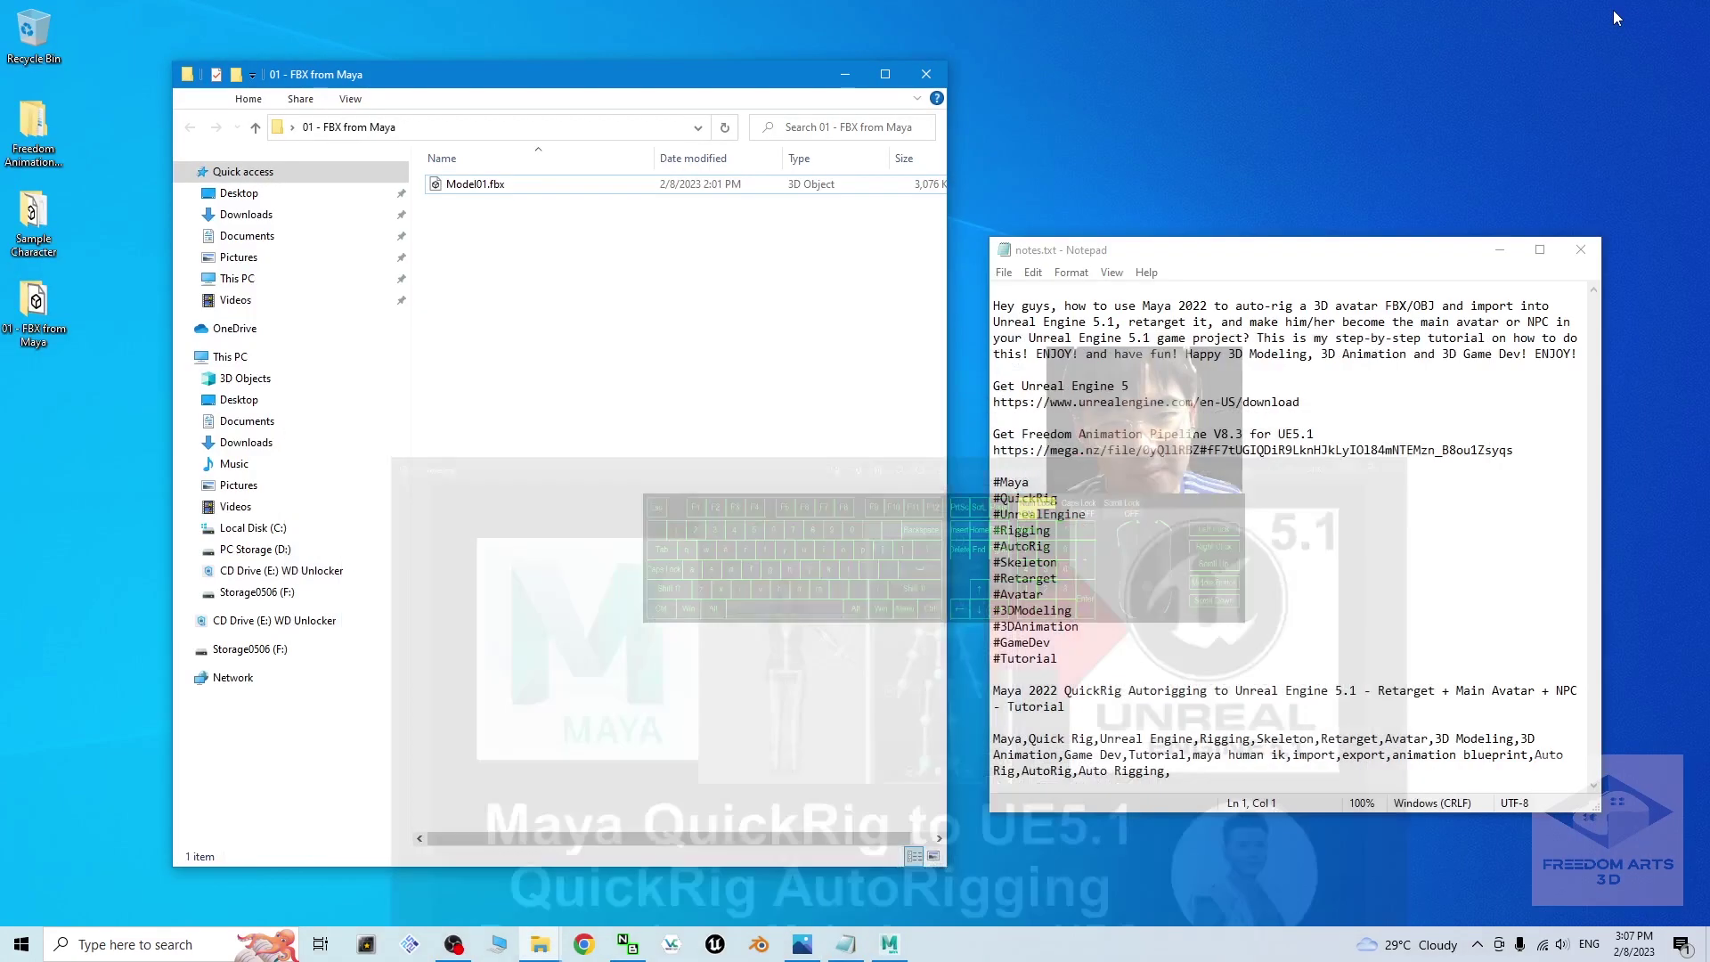
Switch to Unreal Engine 5.1 and create a game project from the Third Person template with the default name and settings
{"action": "left_click", "coordinate": [837, 79]}
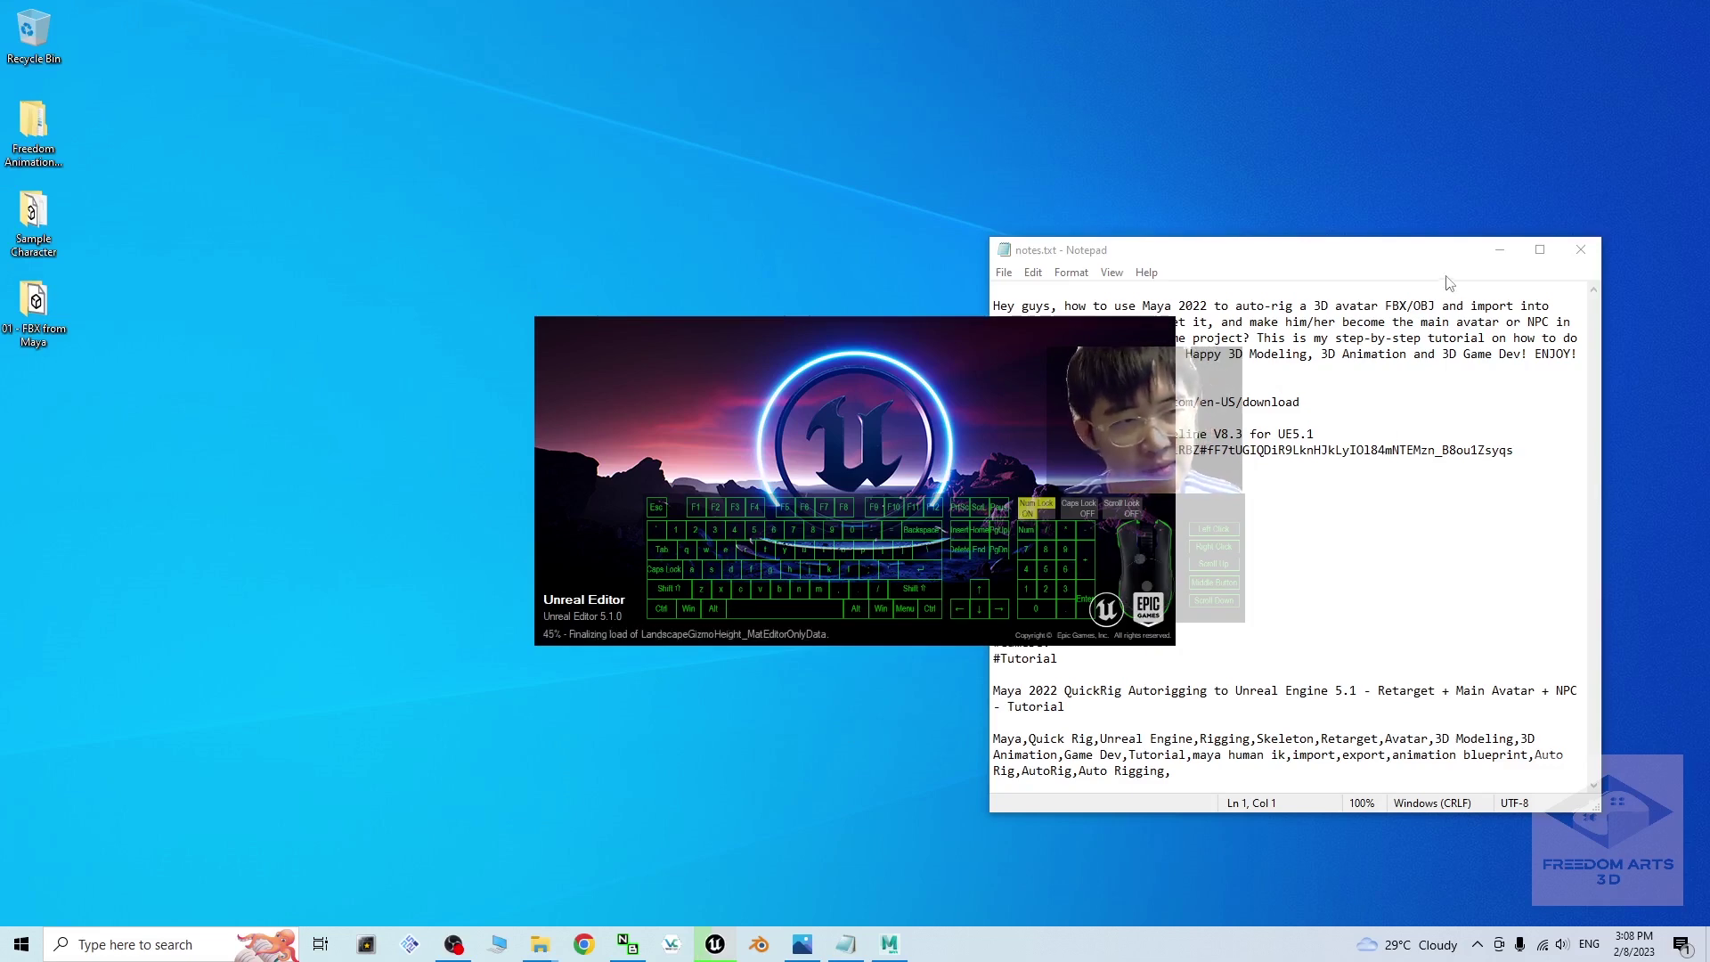
{"action": "left_click", "coordinate": [1499, 249]}
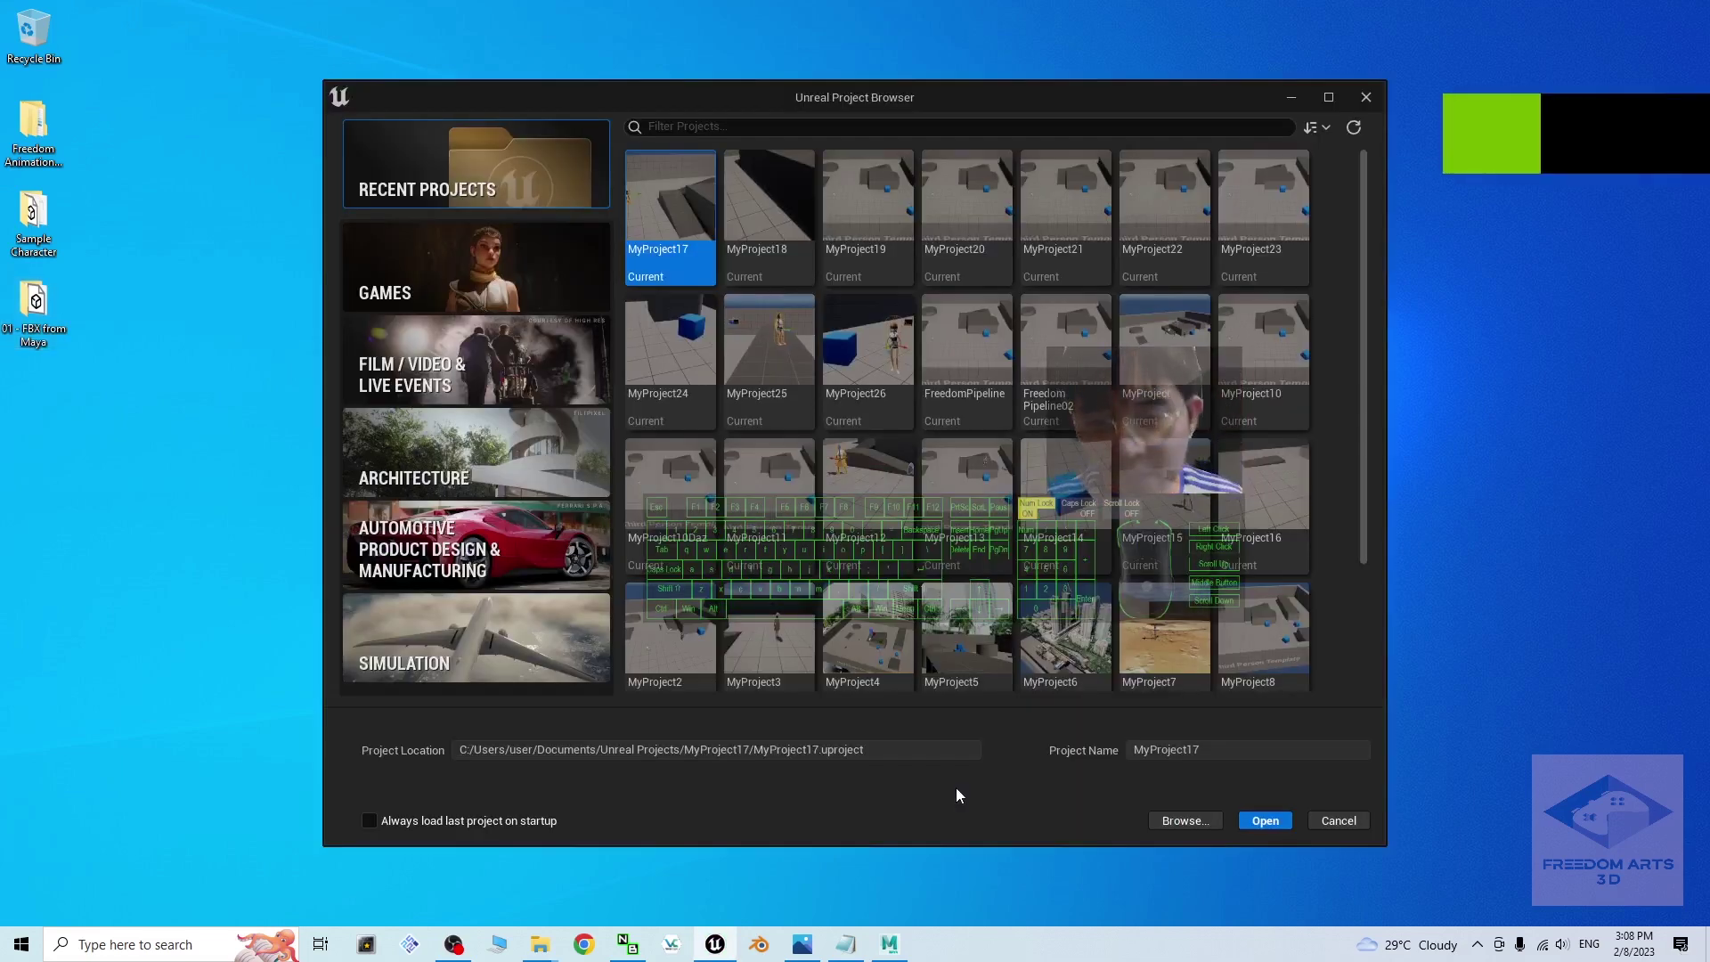
{"action": "left_click", "coordinate": [454, 265]}
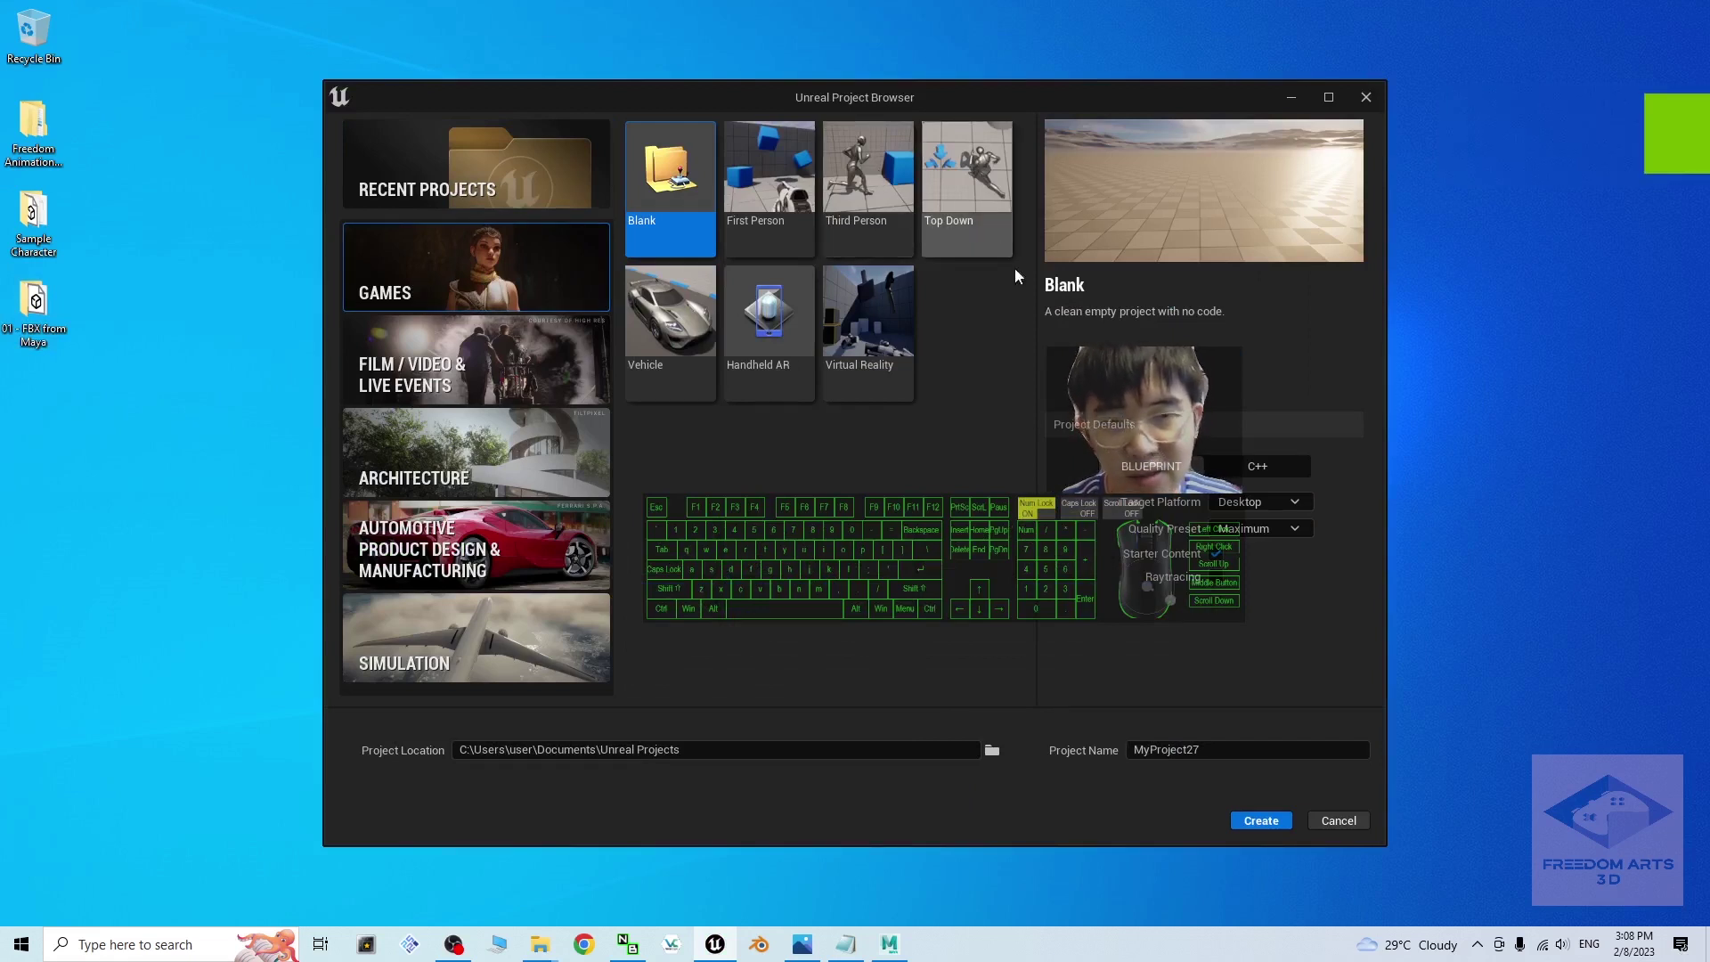
{"action": "left_click", "coordinate": [870, 190]}
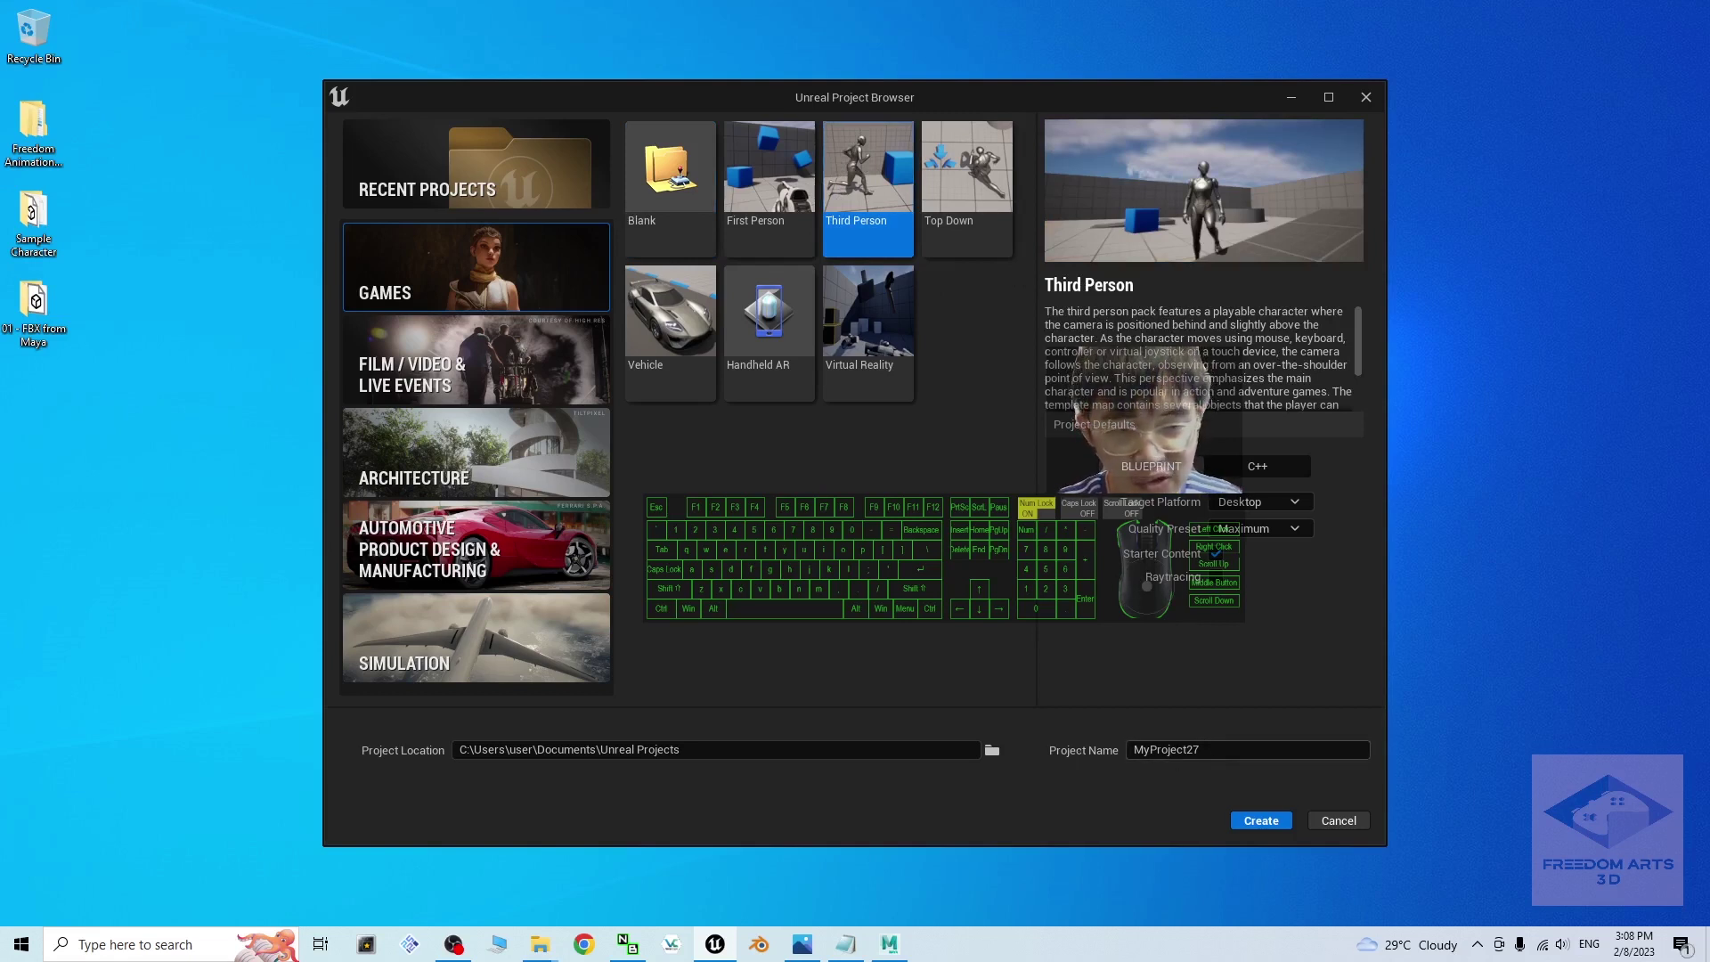
{"action": "left_click", "coordinate": [1264, 822]}
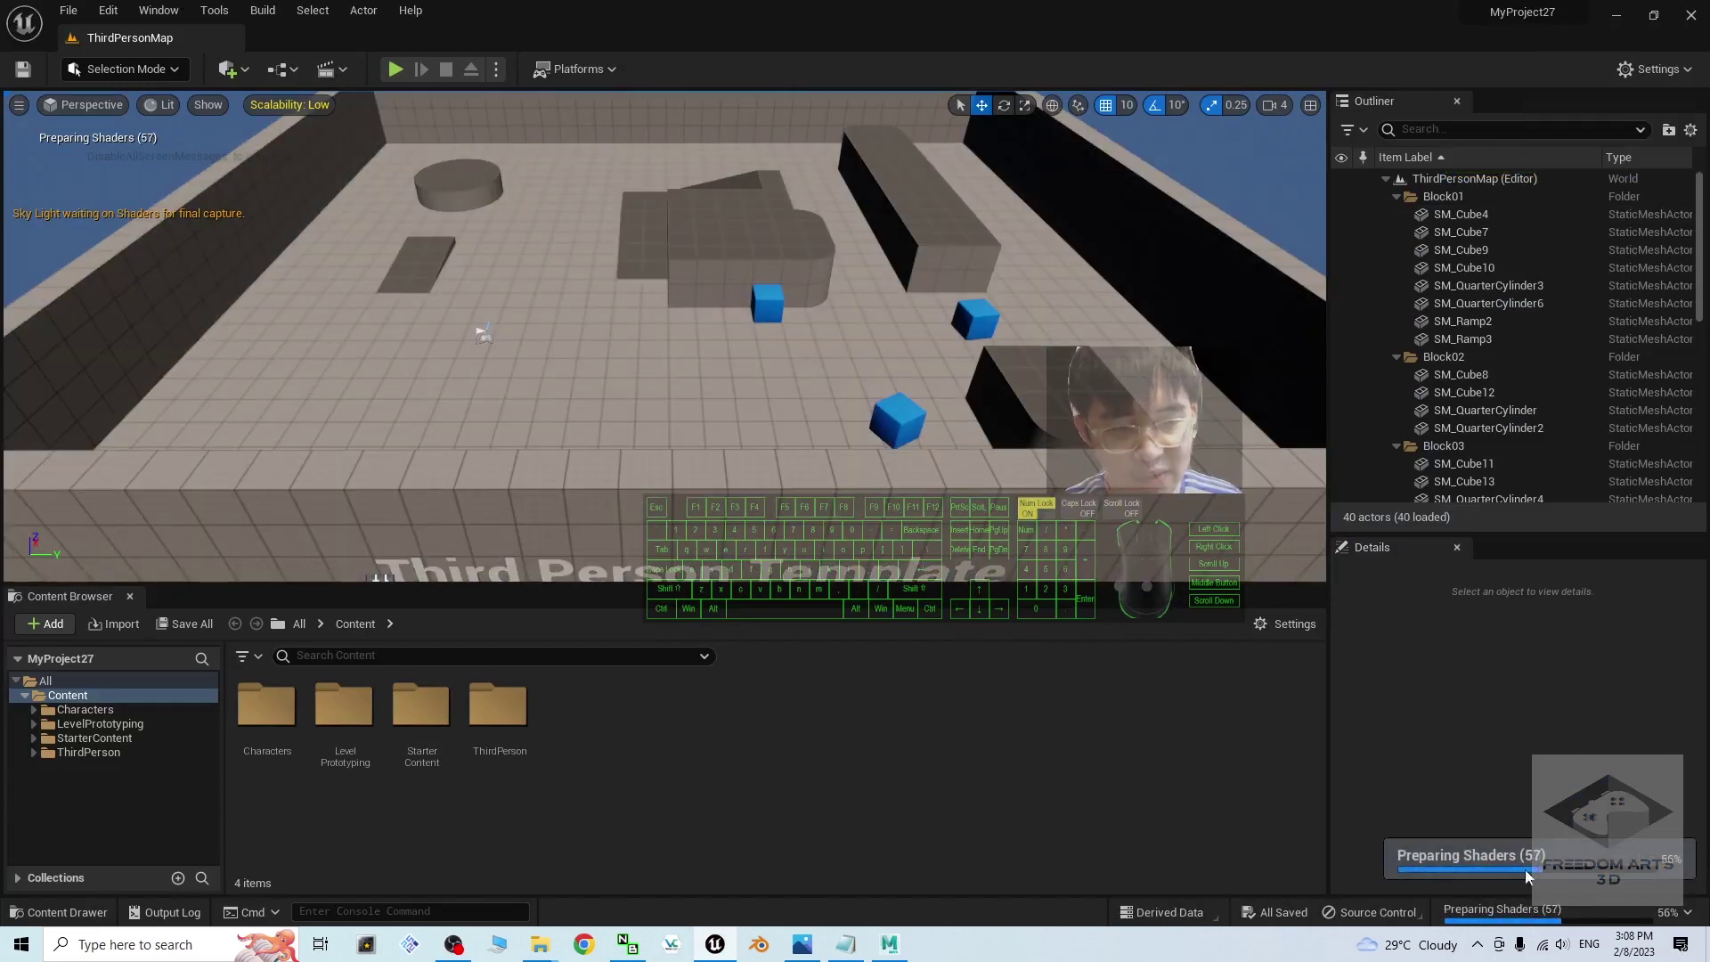
Play-test ThirdPersonMap by running and jumping the default mannequin around the level, stop the session, and minimize the editor
{"action": "left_click", "coordinate": [397, 71]}
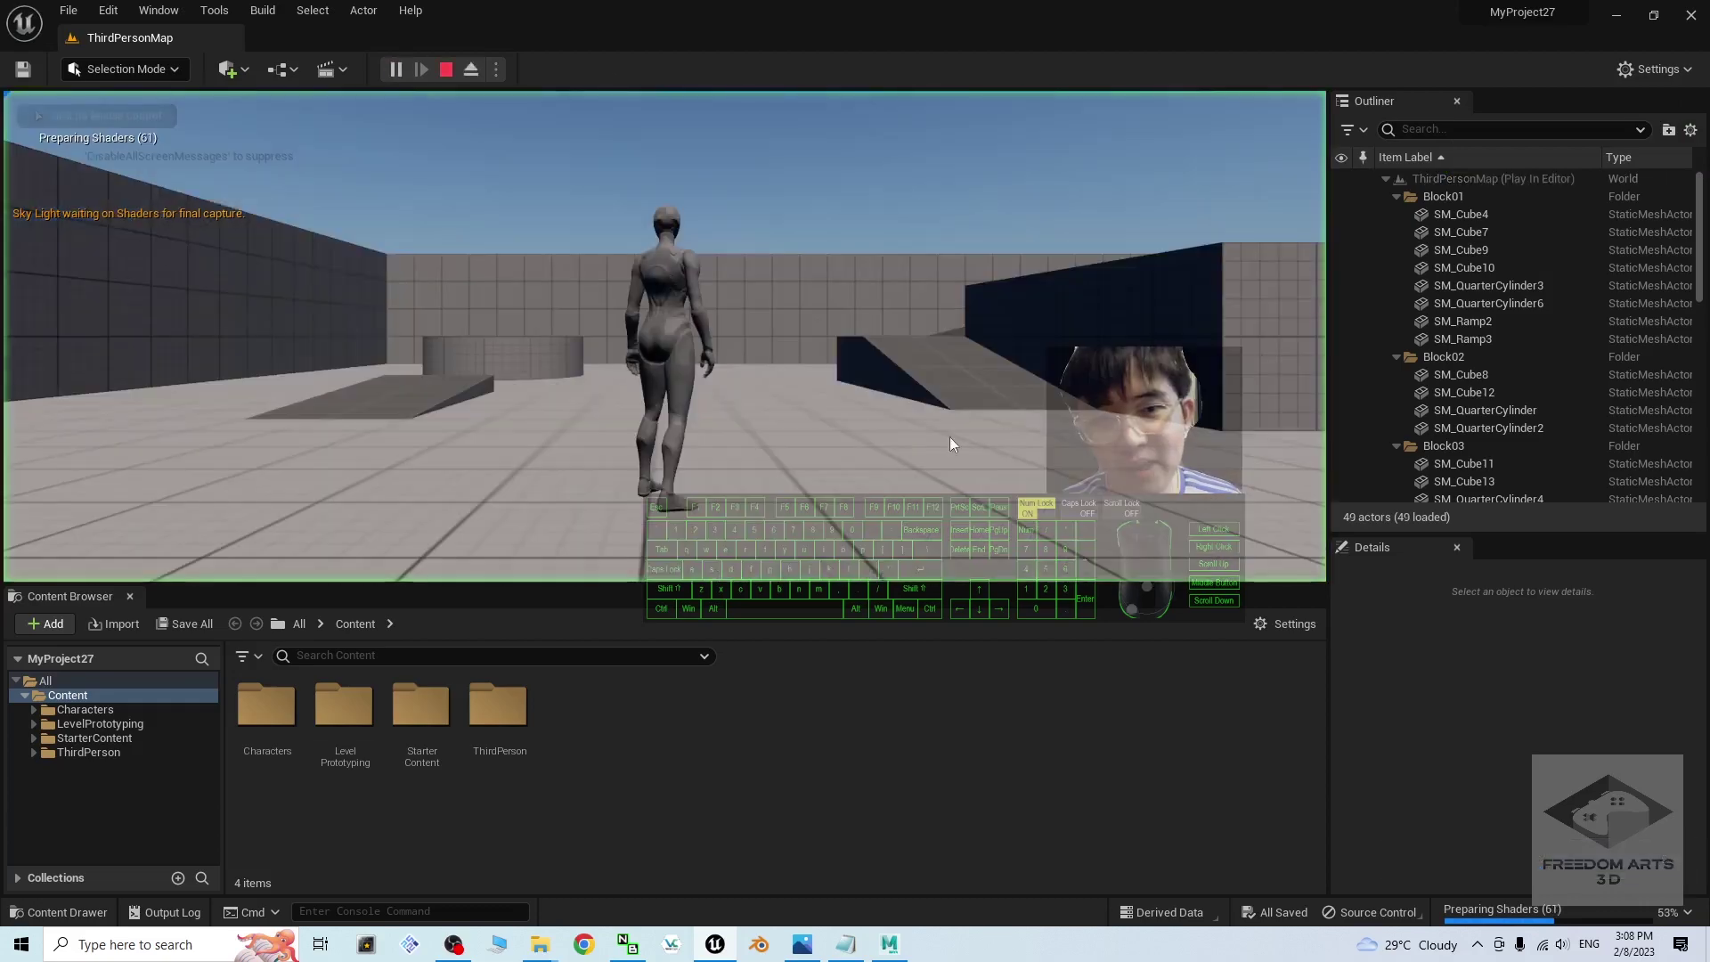
{"action": "left_click", "coordinate": [953, 441]}
{"action": "key", "text": "w"}
{"action": "key", "text": "s"}
{"action": "key", "text": "w"}
{"action": "key", "text": "space"}
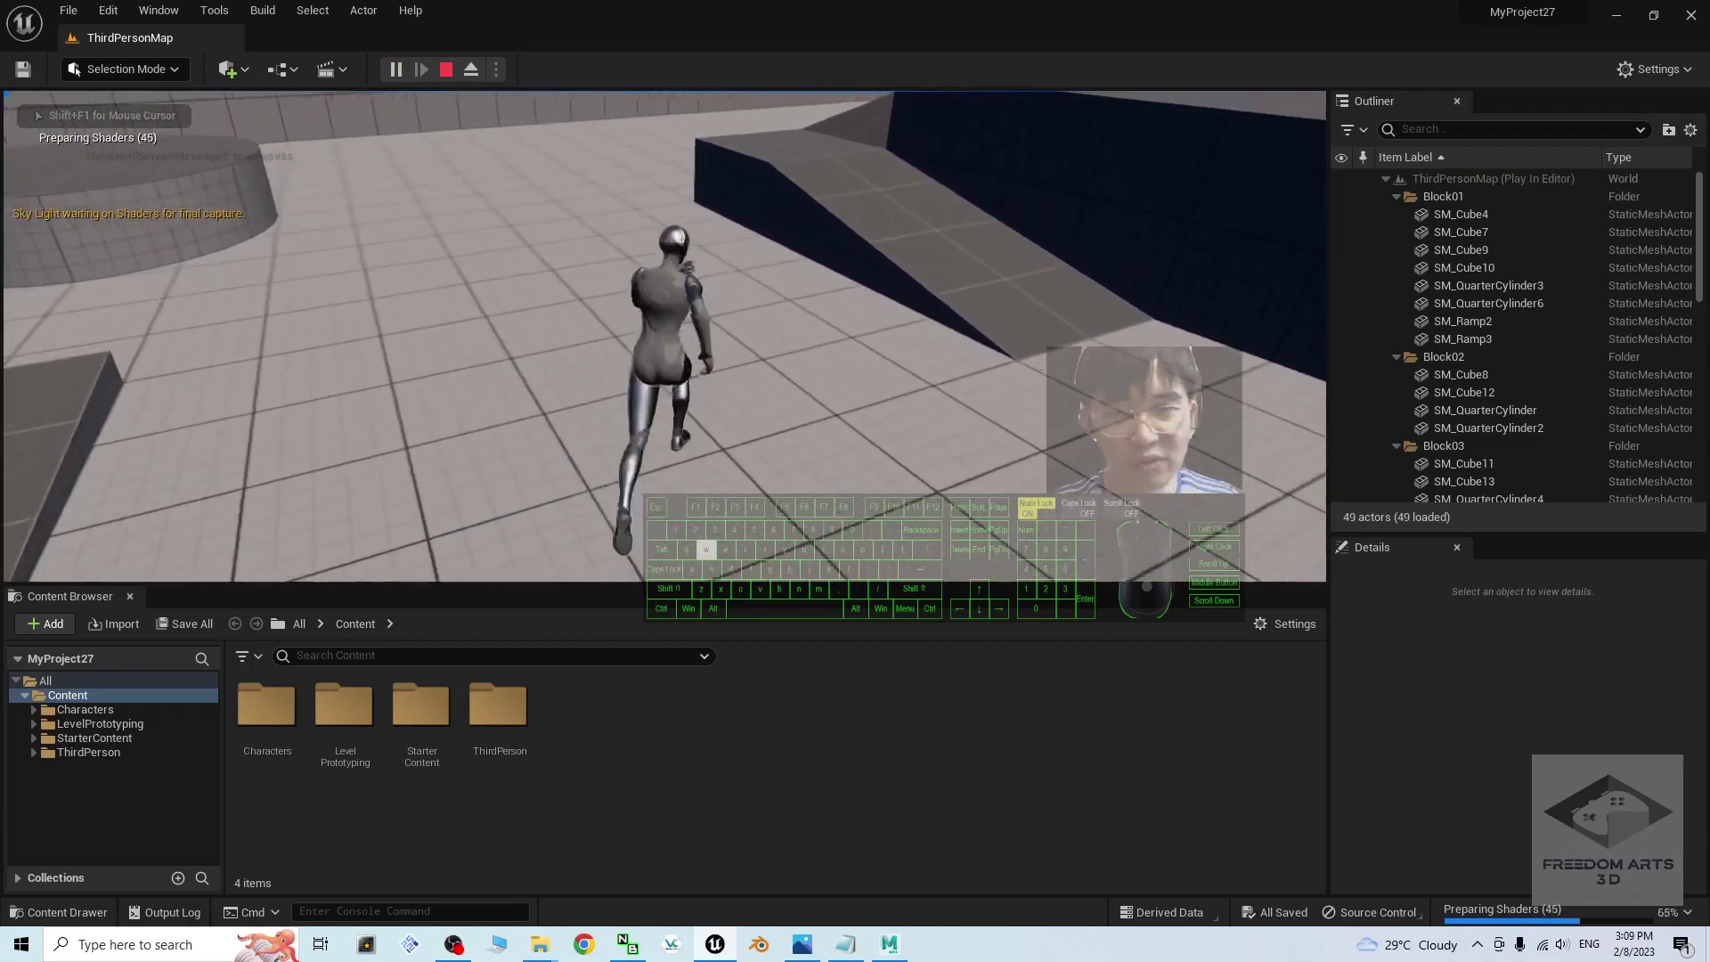
{"action": "key", "text": "space"}
{"action": "key", "text": "d"}
{"action": "key", "text": "w"}
{"action": "key", "text": "space"}
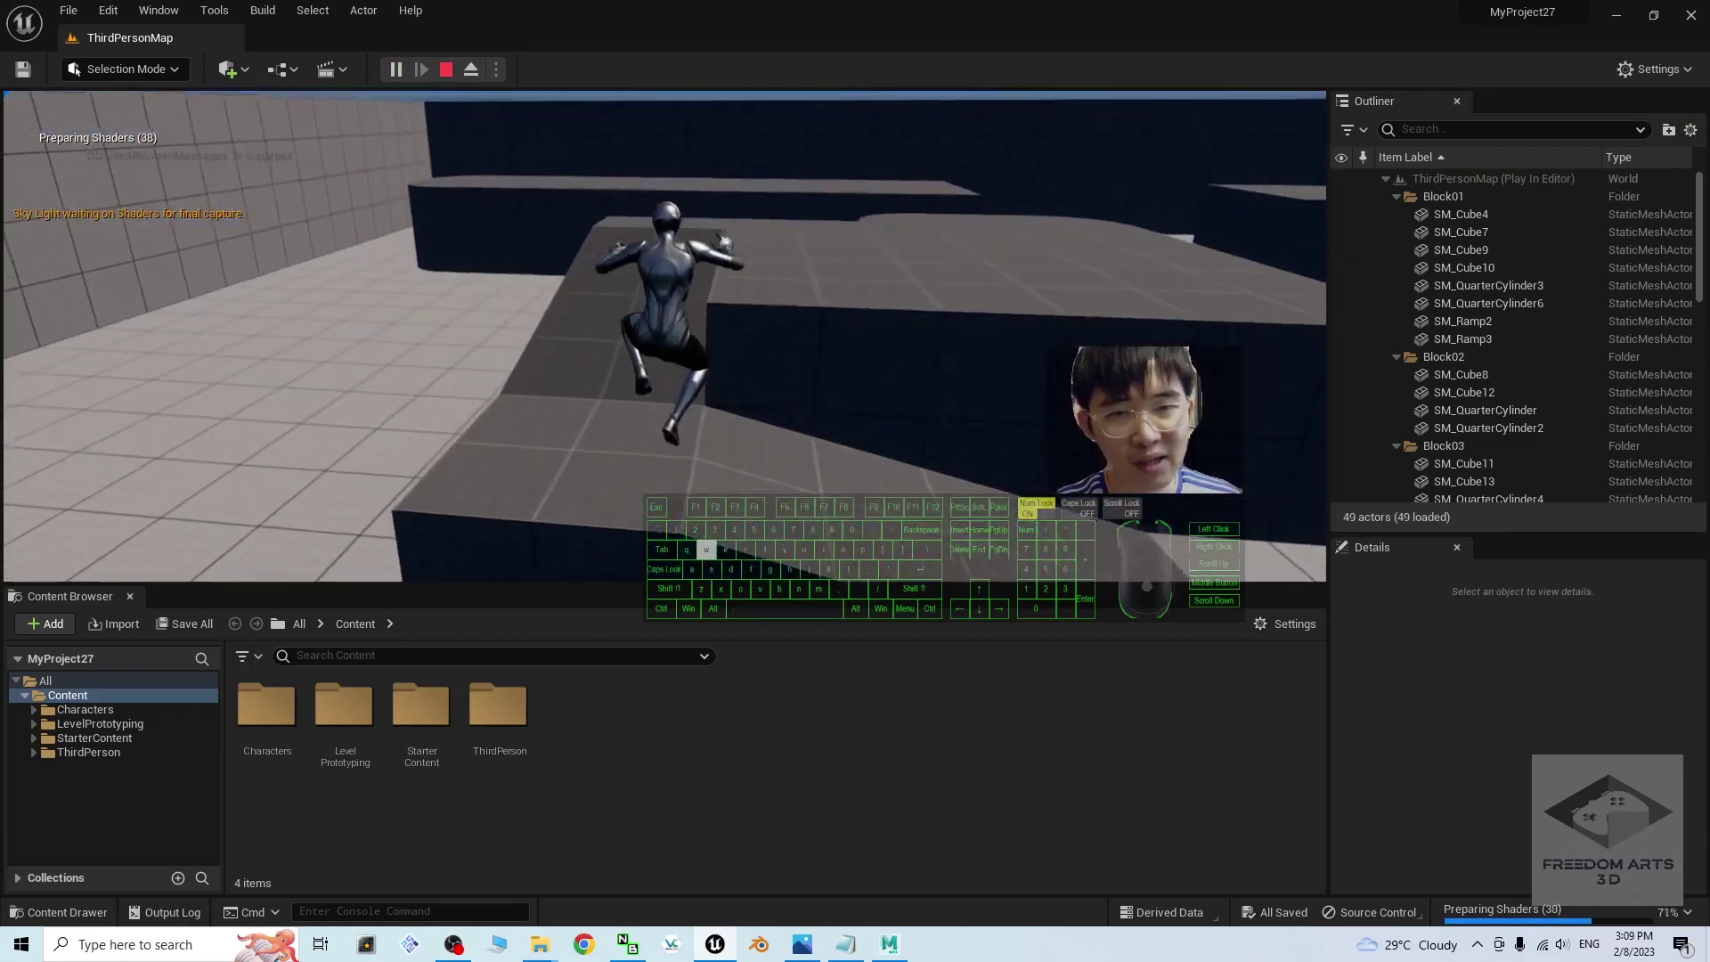
{"action": "key", "text": "d"}
{"action": "key", "text": "s"}
{"action": "key", "text": "space"}
{"action": "key", "text": "a"}
{"action": "key", "text": "space"}
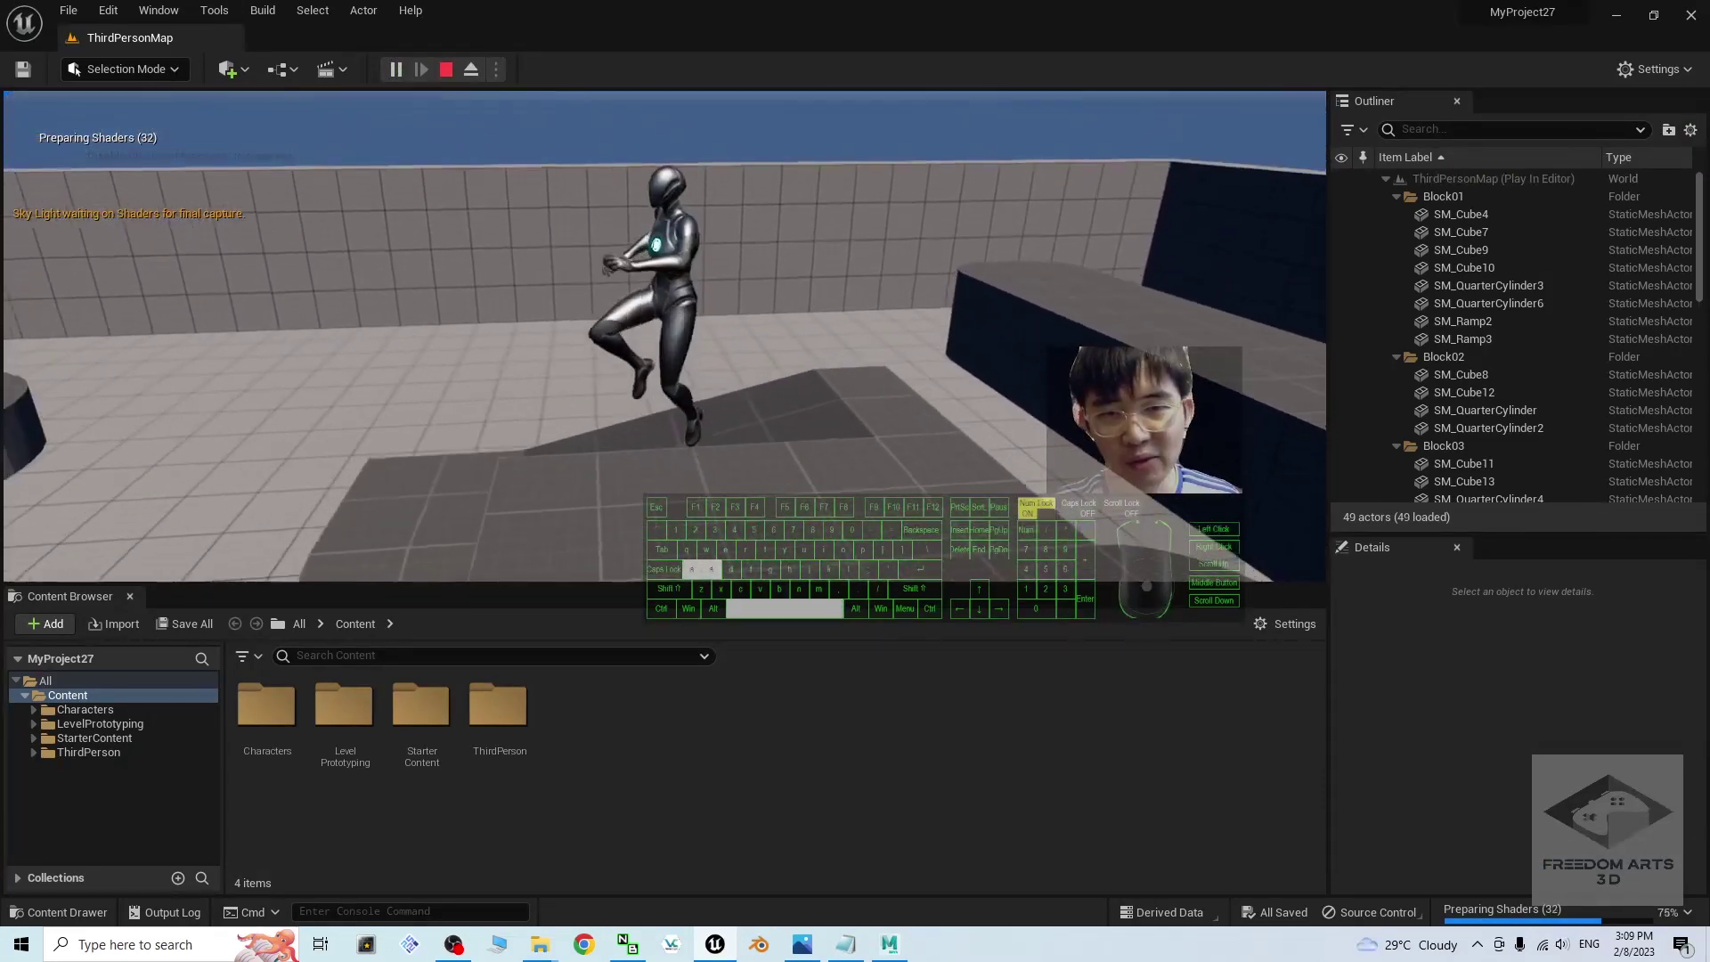
{"action": "key", "text": "s"}
{"action": "key", "text": "a"}
{"action": "key", "text": "s"}
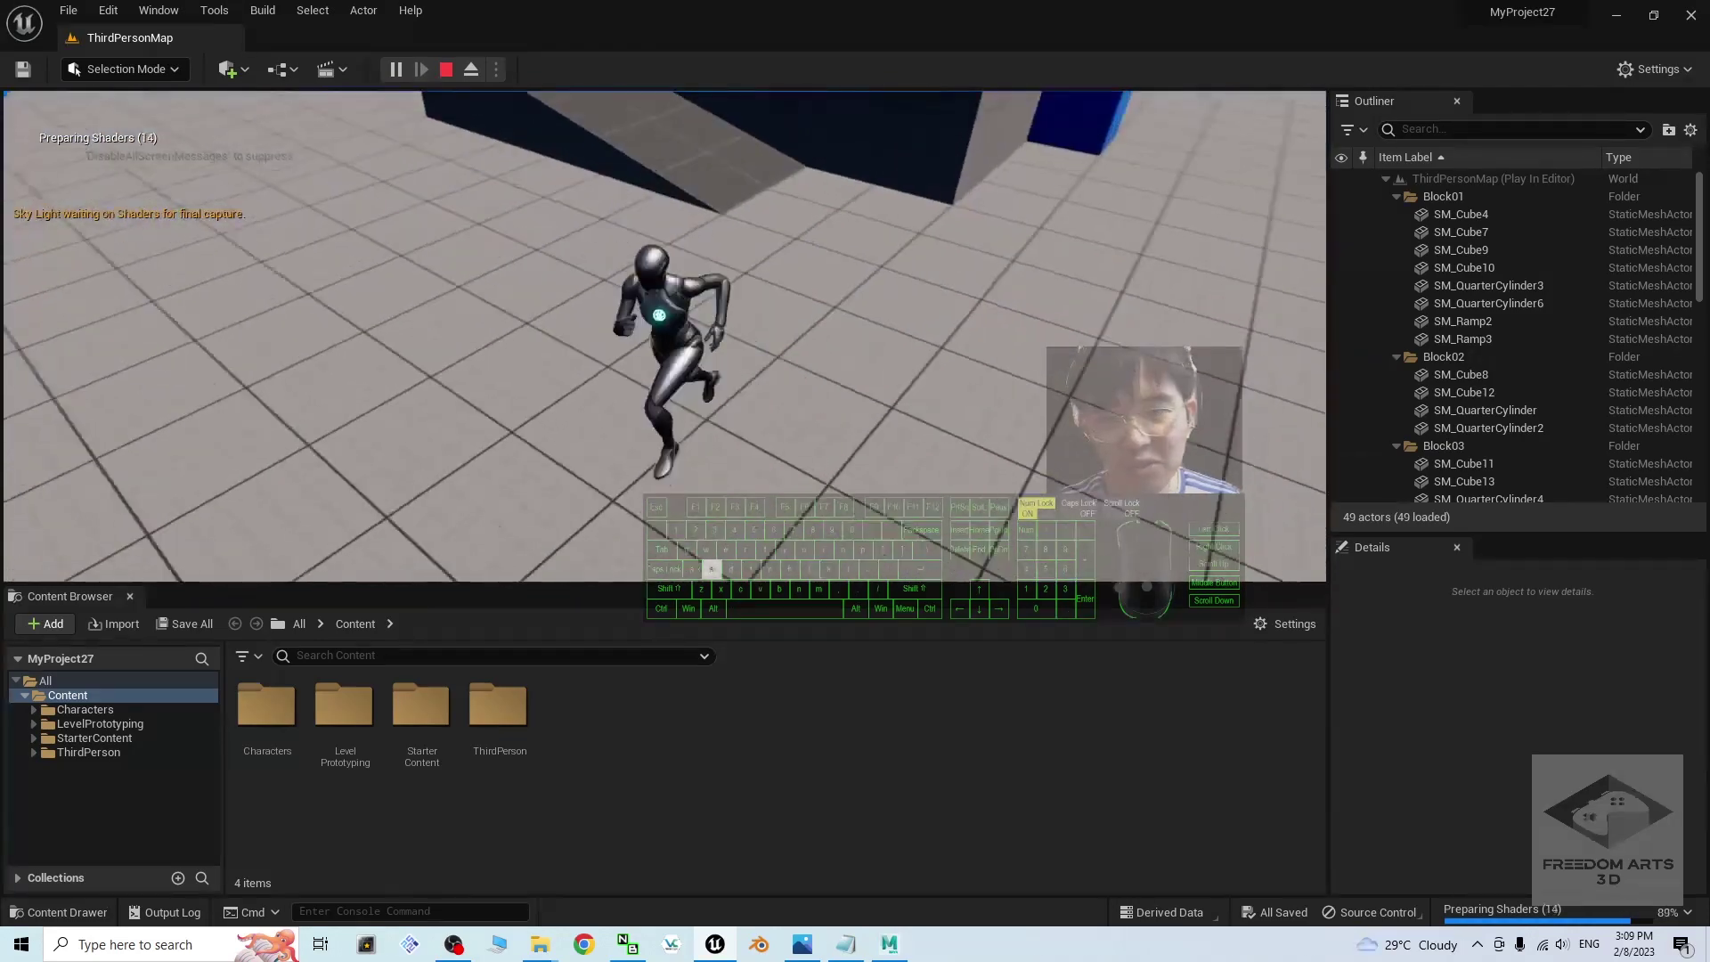
{"action": "key", "text": "w"}
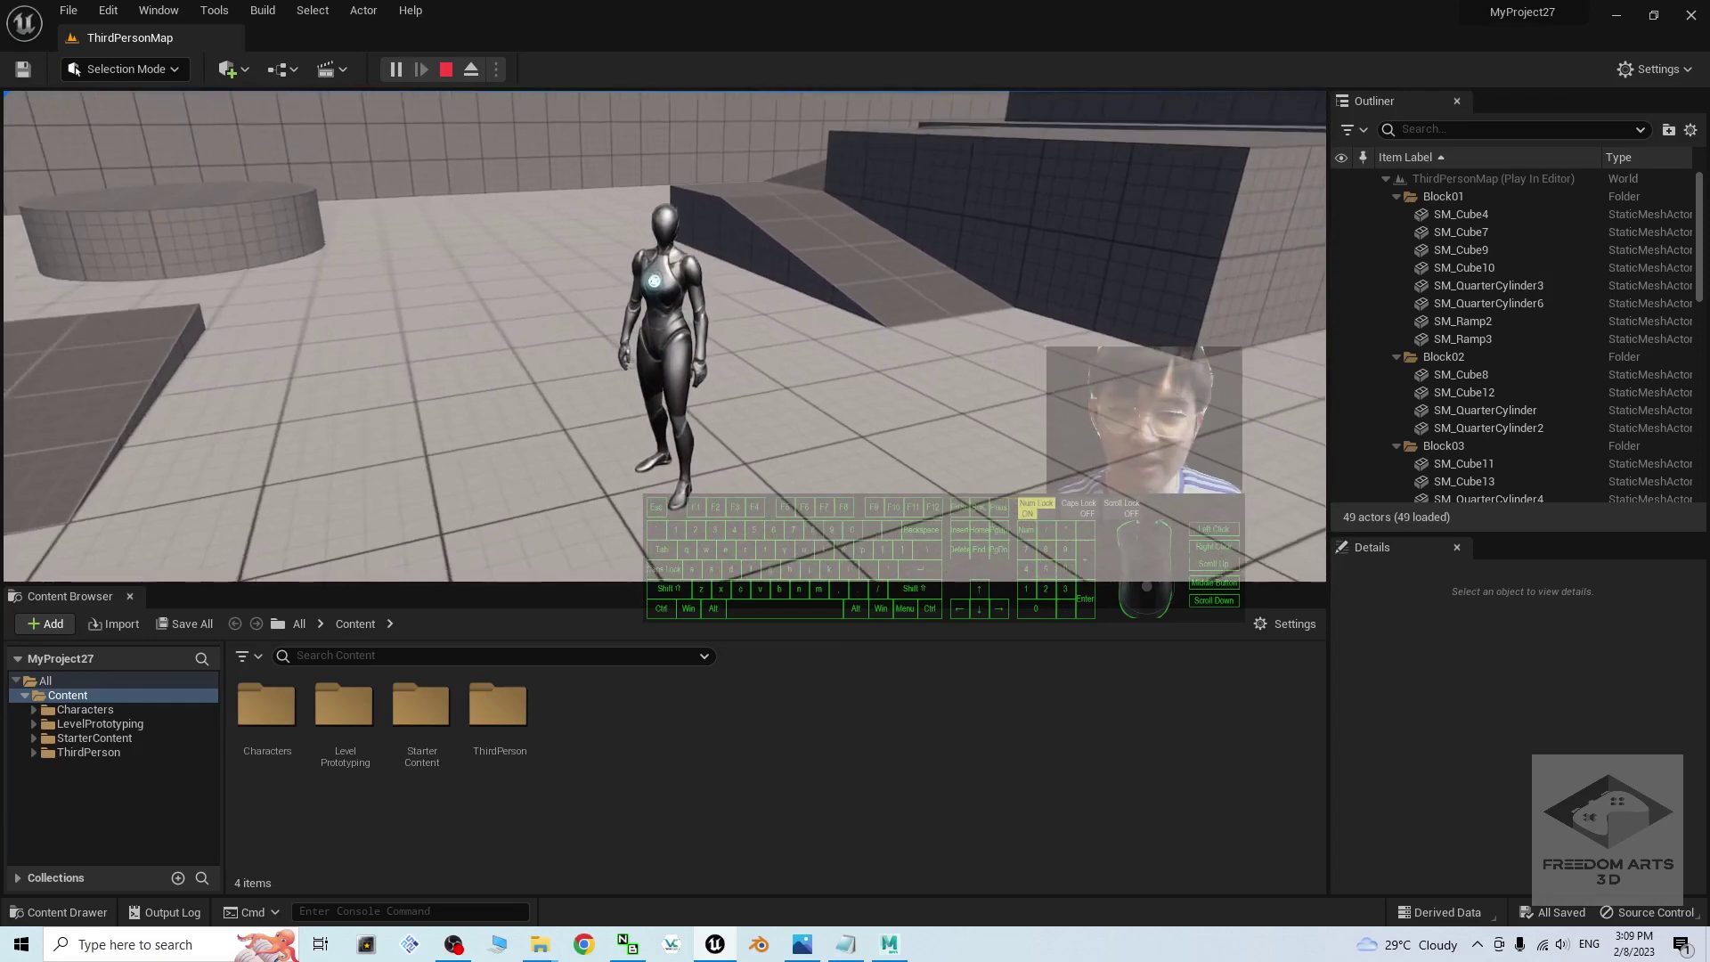
{"action": "key", "text": "Escape"}
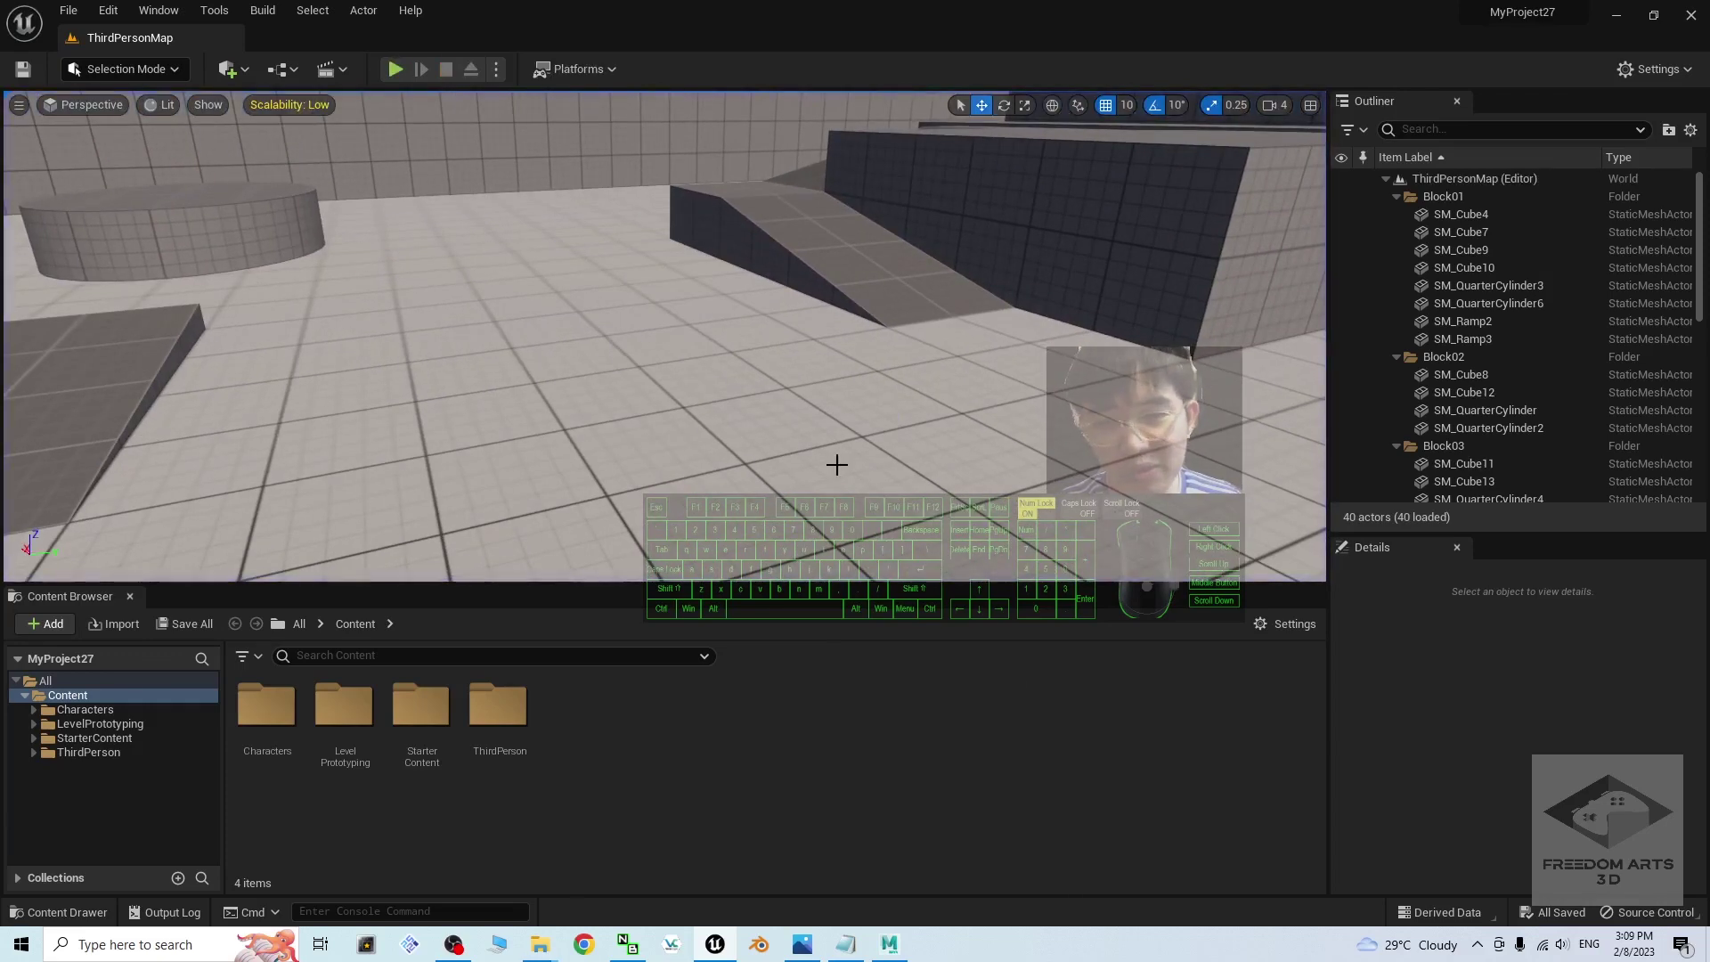
{"action": "left_click", "coordinate": [1612, 12]}
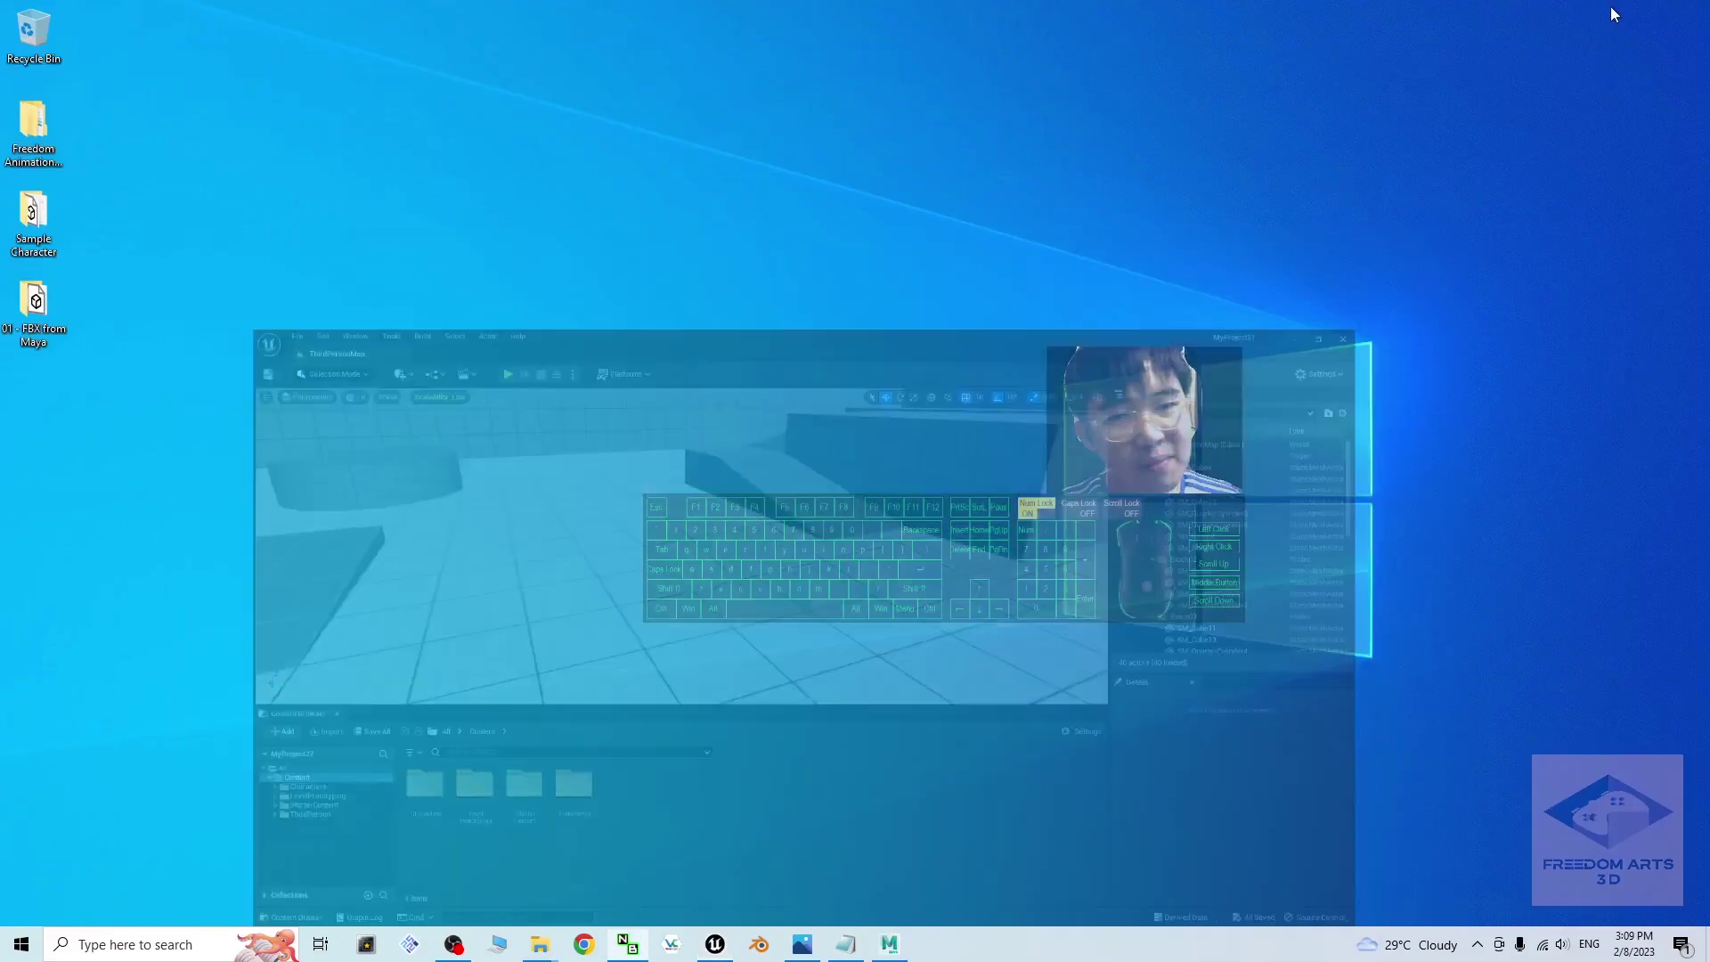
Open notes.txt and highlight the download link for Freedom Animation Pipeline V8.3 for UE5.1
{"action": "left_click", "coordinate": [845, 944]}
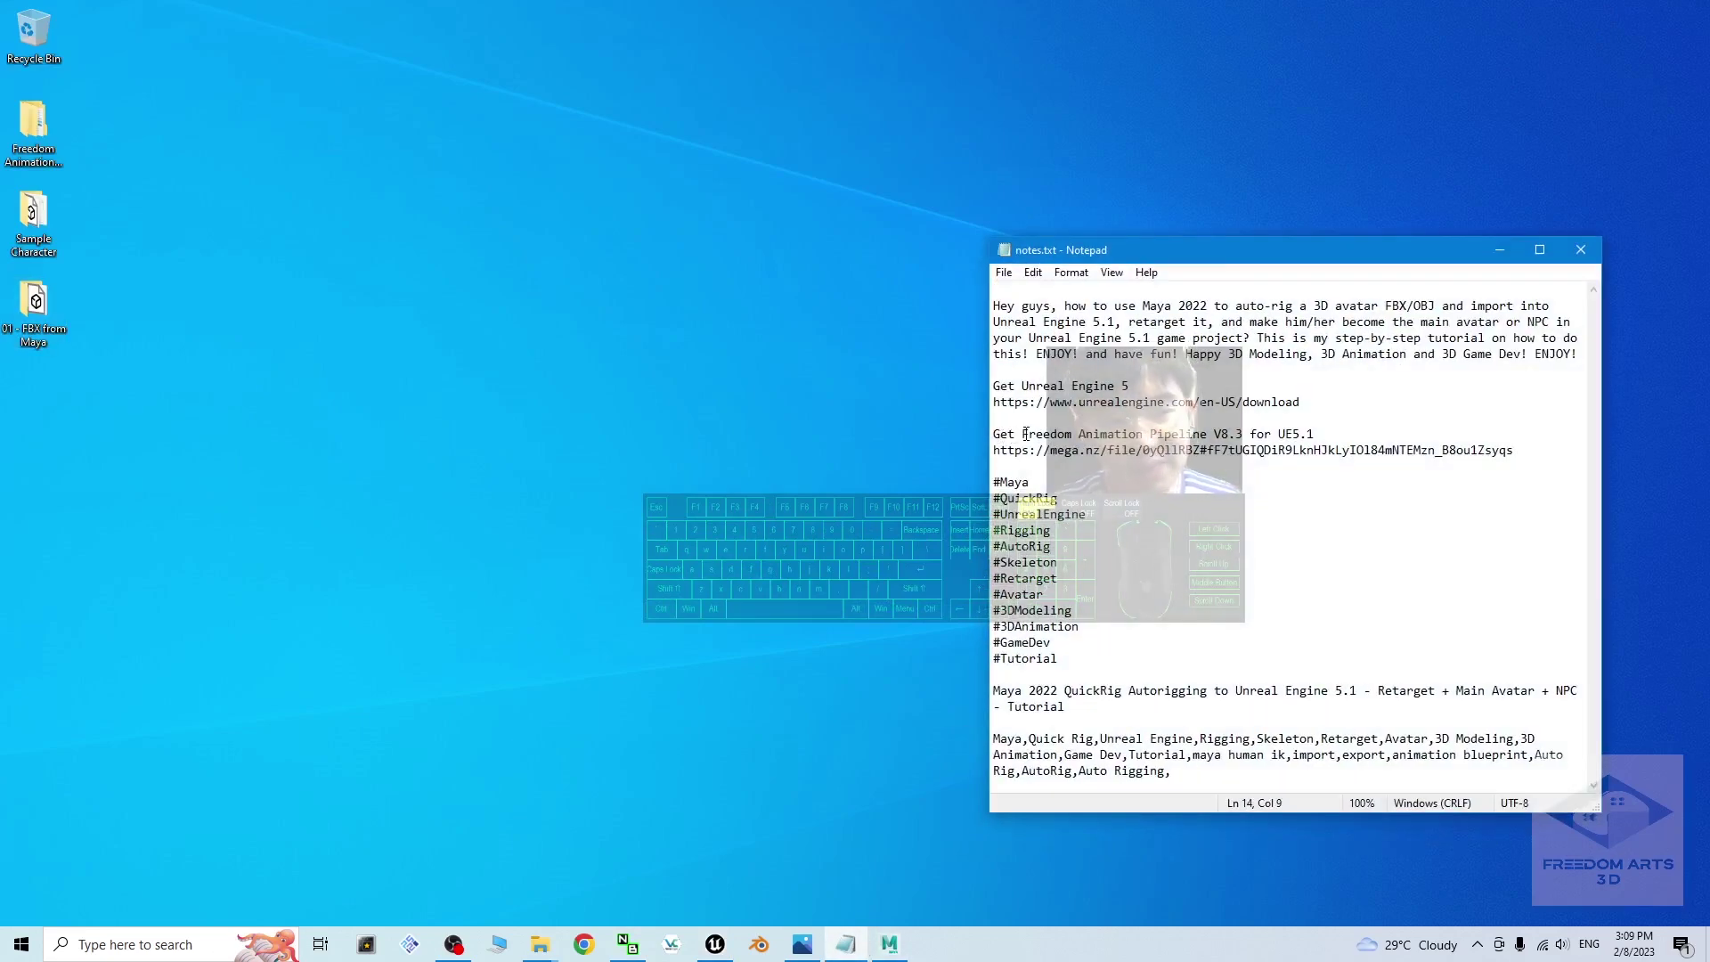
{"action": "left_click_drag", "start_coordinate": [1020, 434], "coordinate": [1444, 458]}
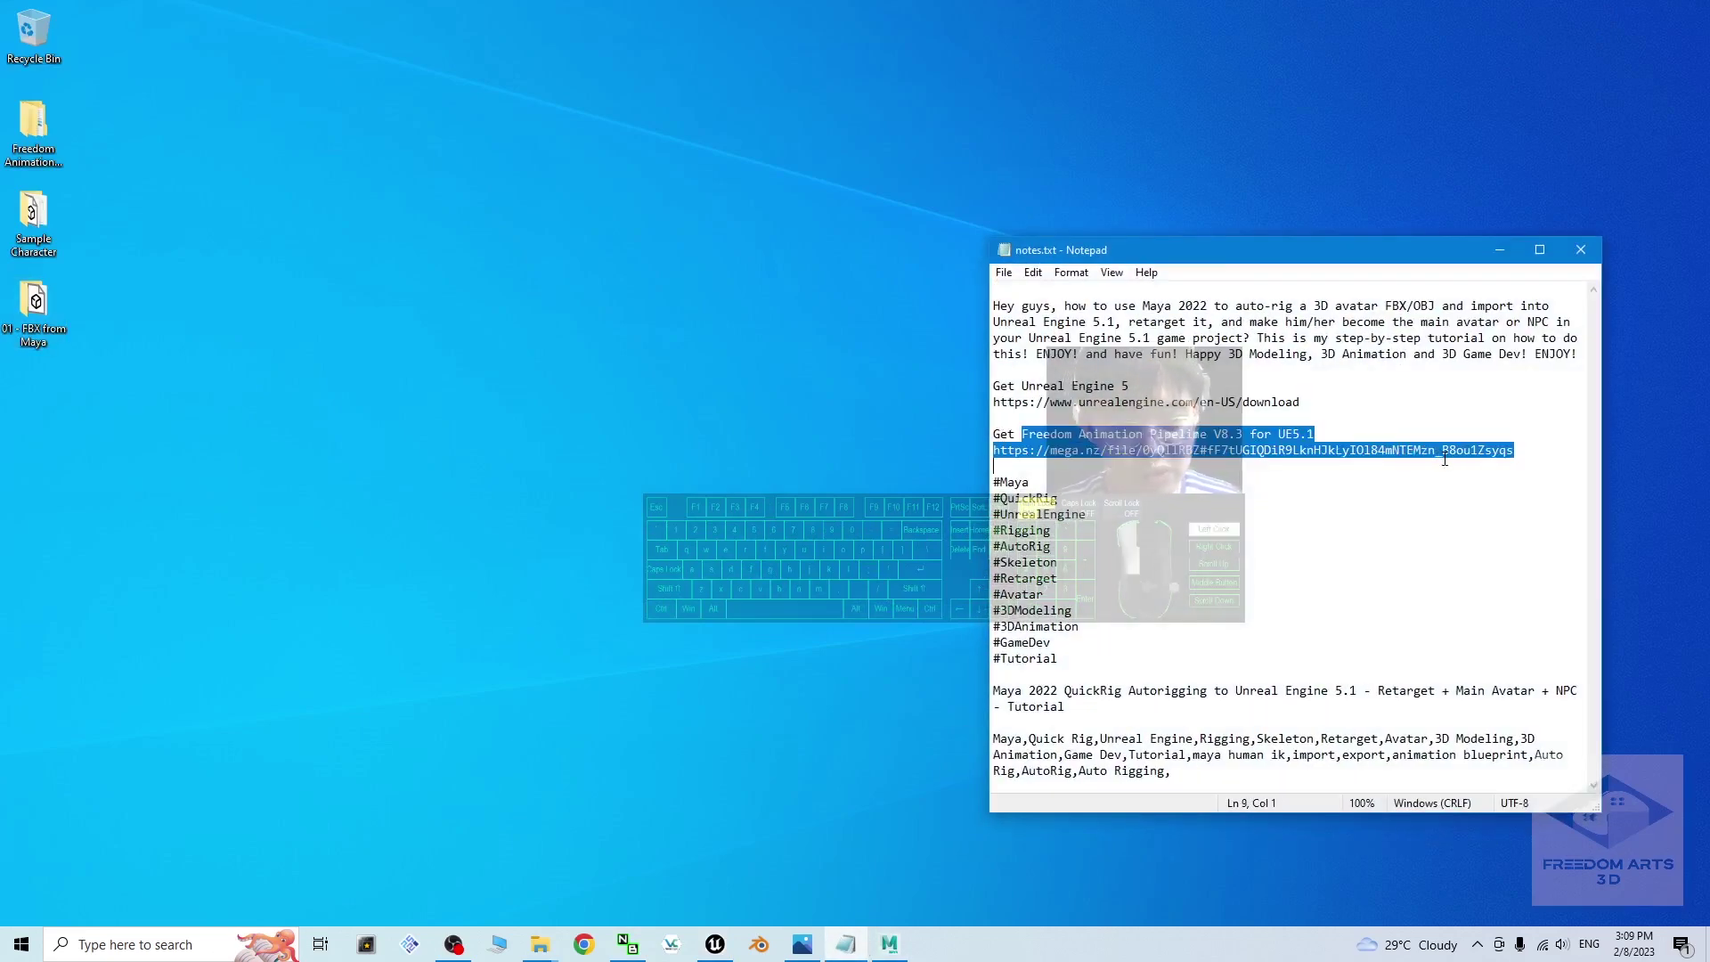
{"action": "left_click", "coordinate": [1232, 418]}
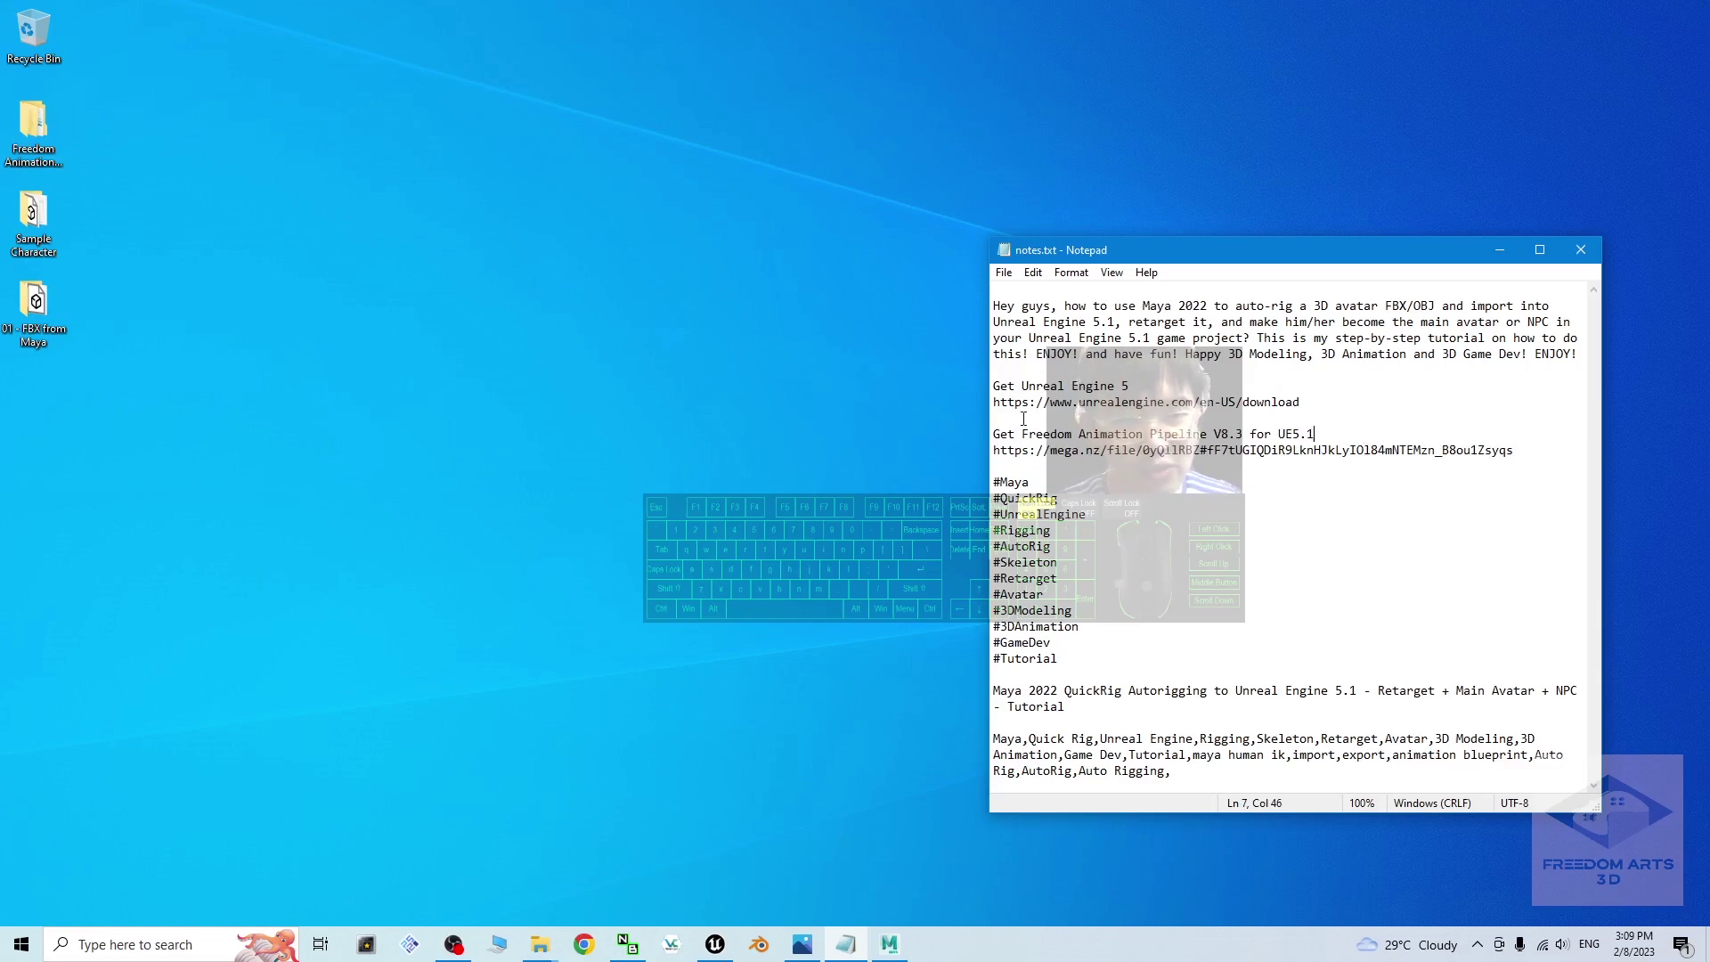
Open the Content folder inside the desktop's Freedom Animation Pipeline V8.3 folder, and move its window lower on the desktop
{"action": "left_click", "coordinate": [55, 116]}
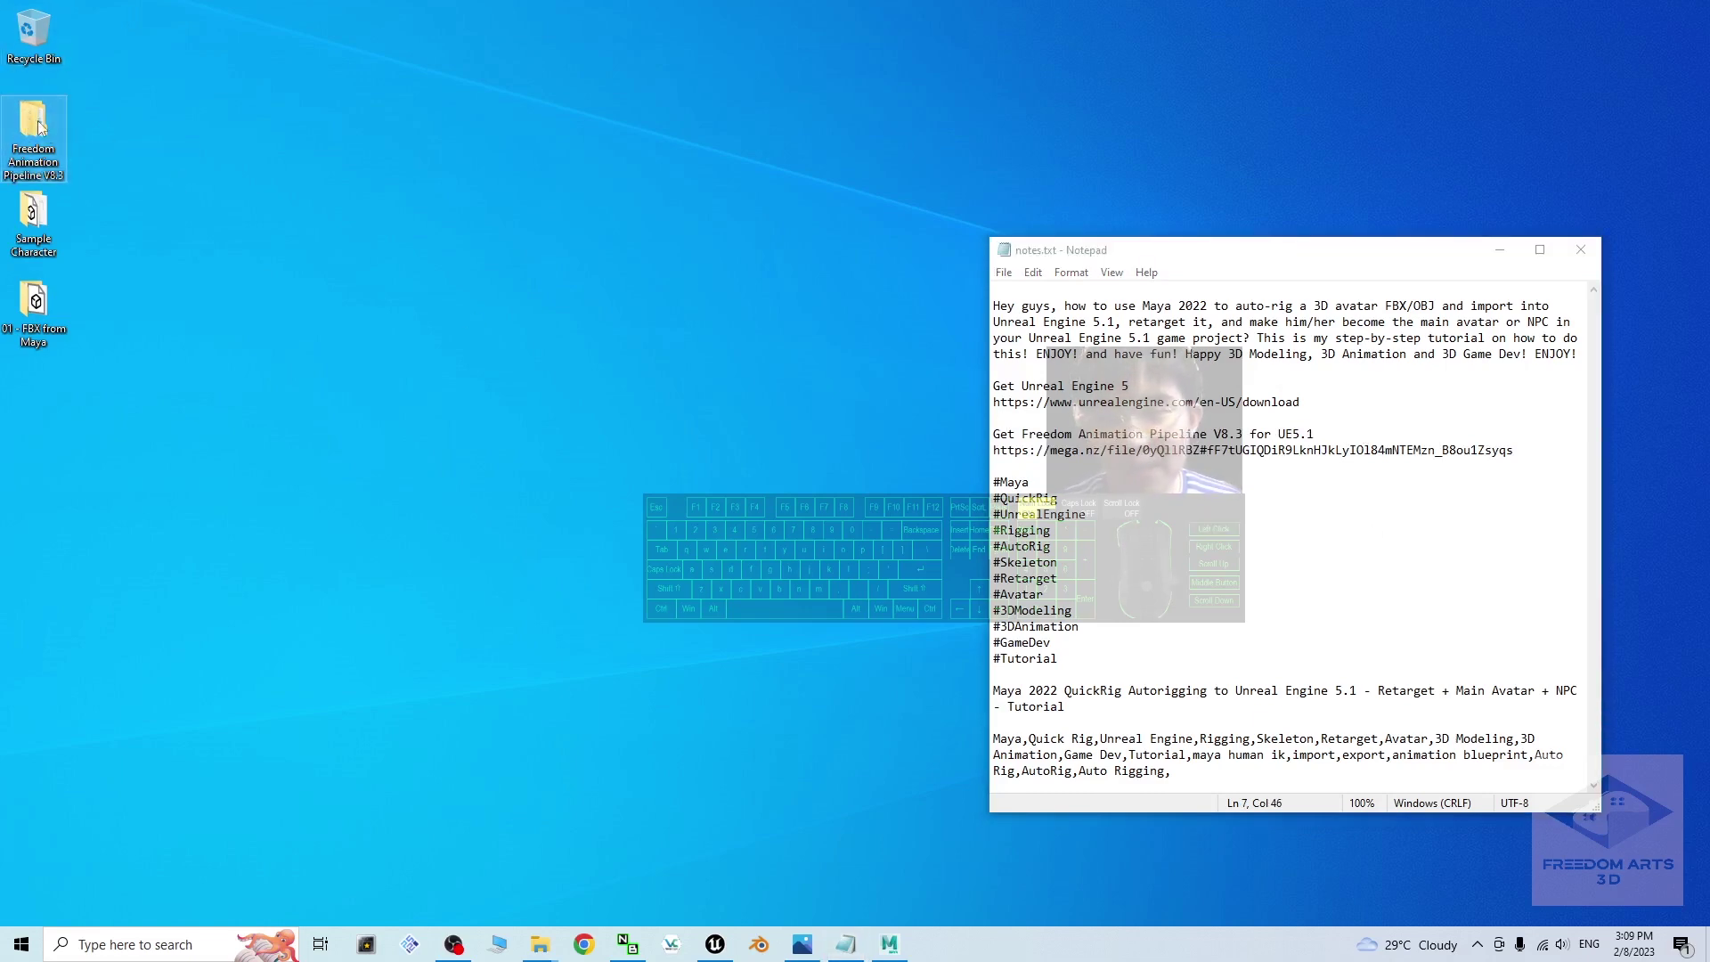
{"action": "double_click", "coordinate": [40, 128]}
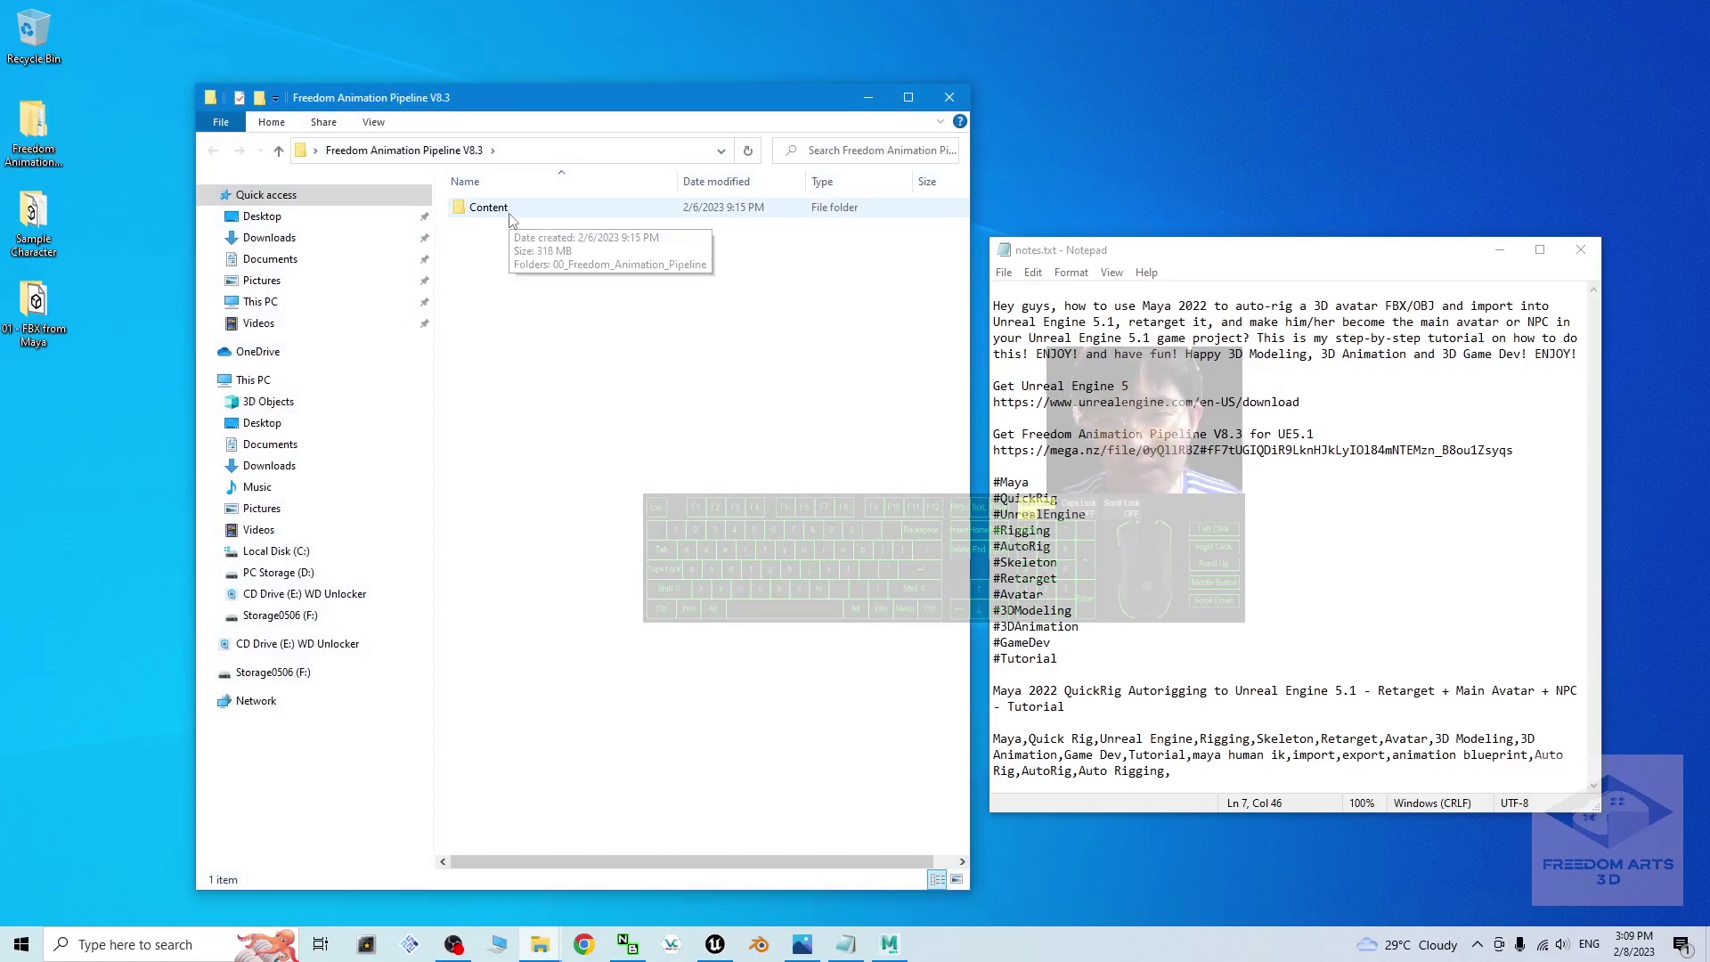
{"action": "double_click", "coordinate": [497, 213]}
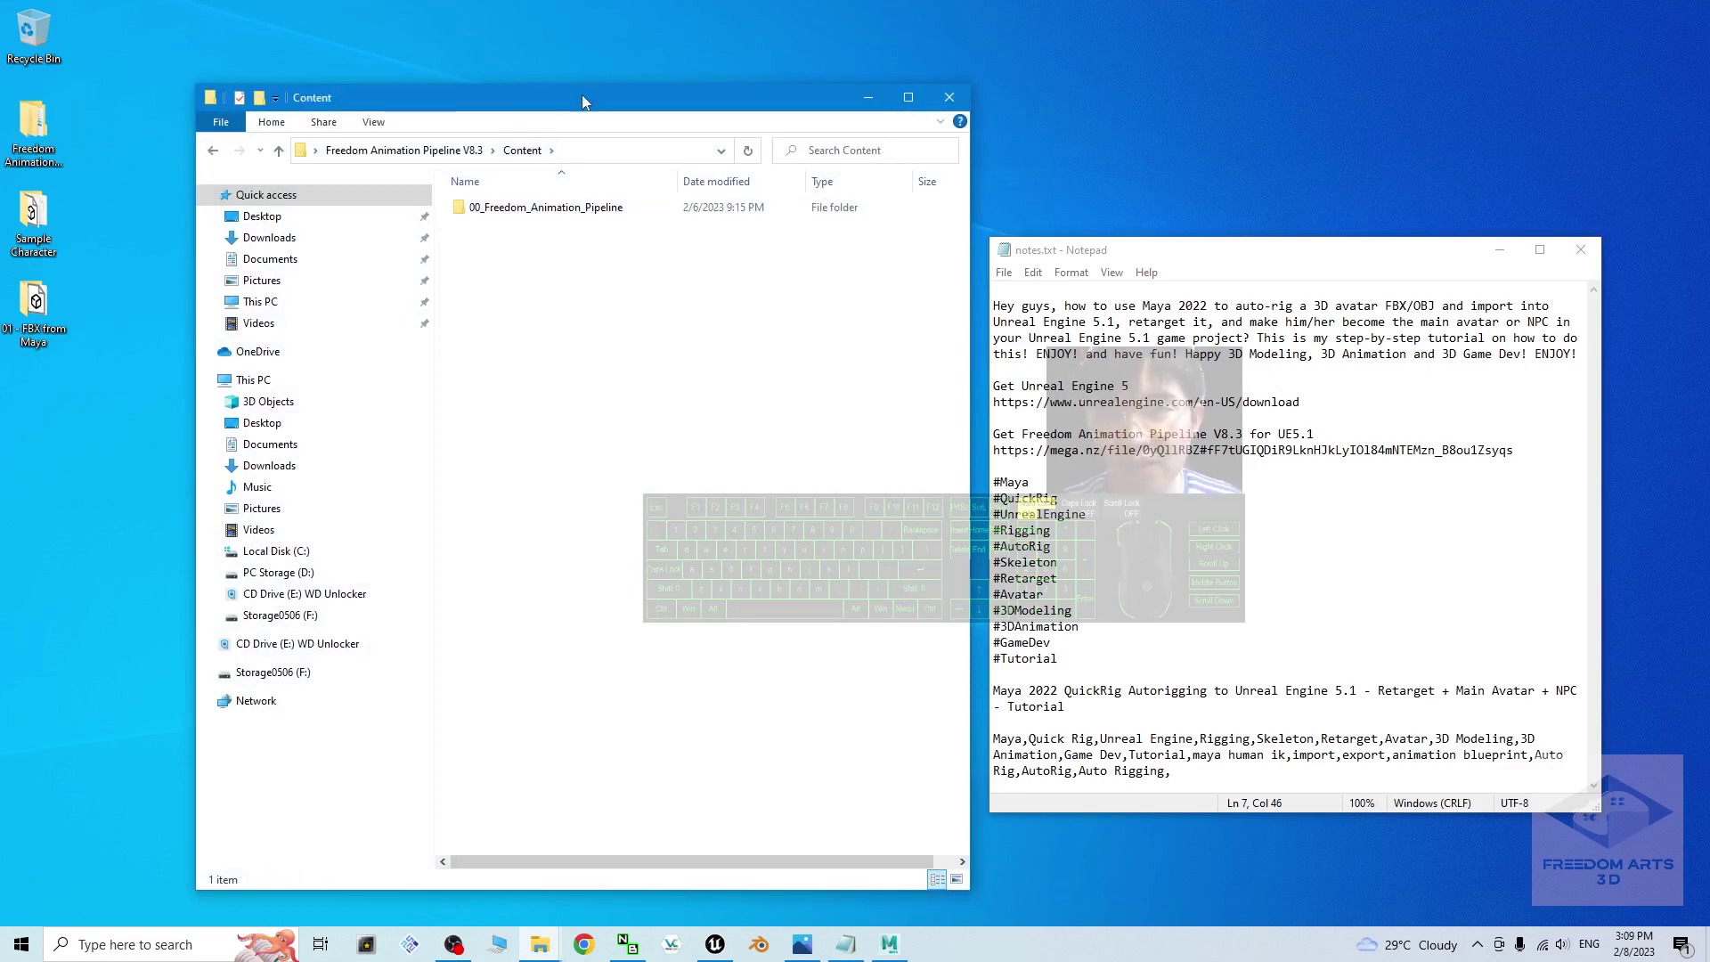
{"action": "left_click_drag", "start_coordinate": [583, 86], "coordinate": [583, 188]}
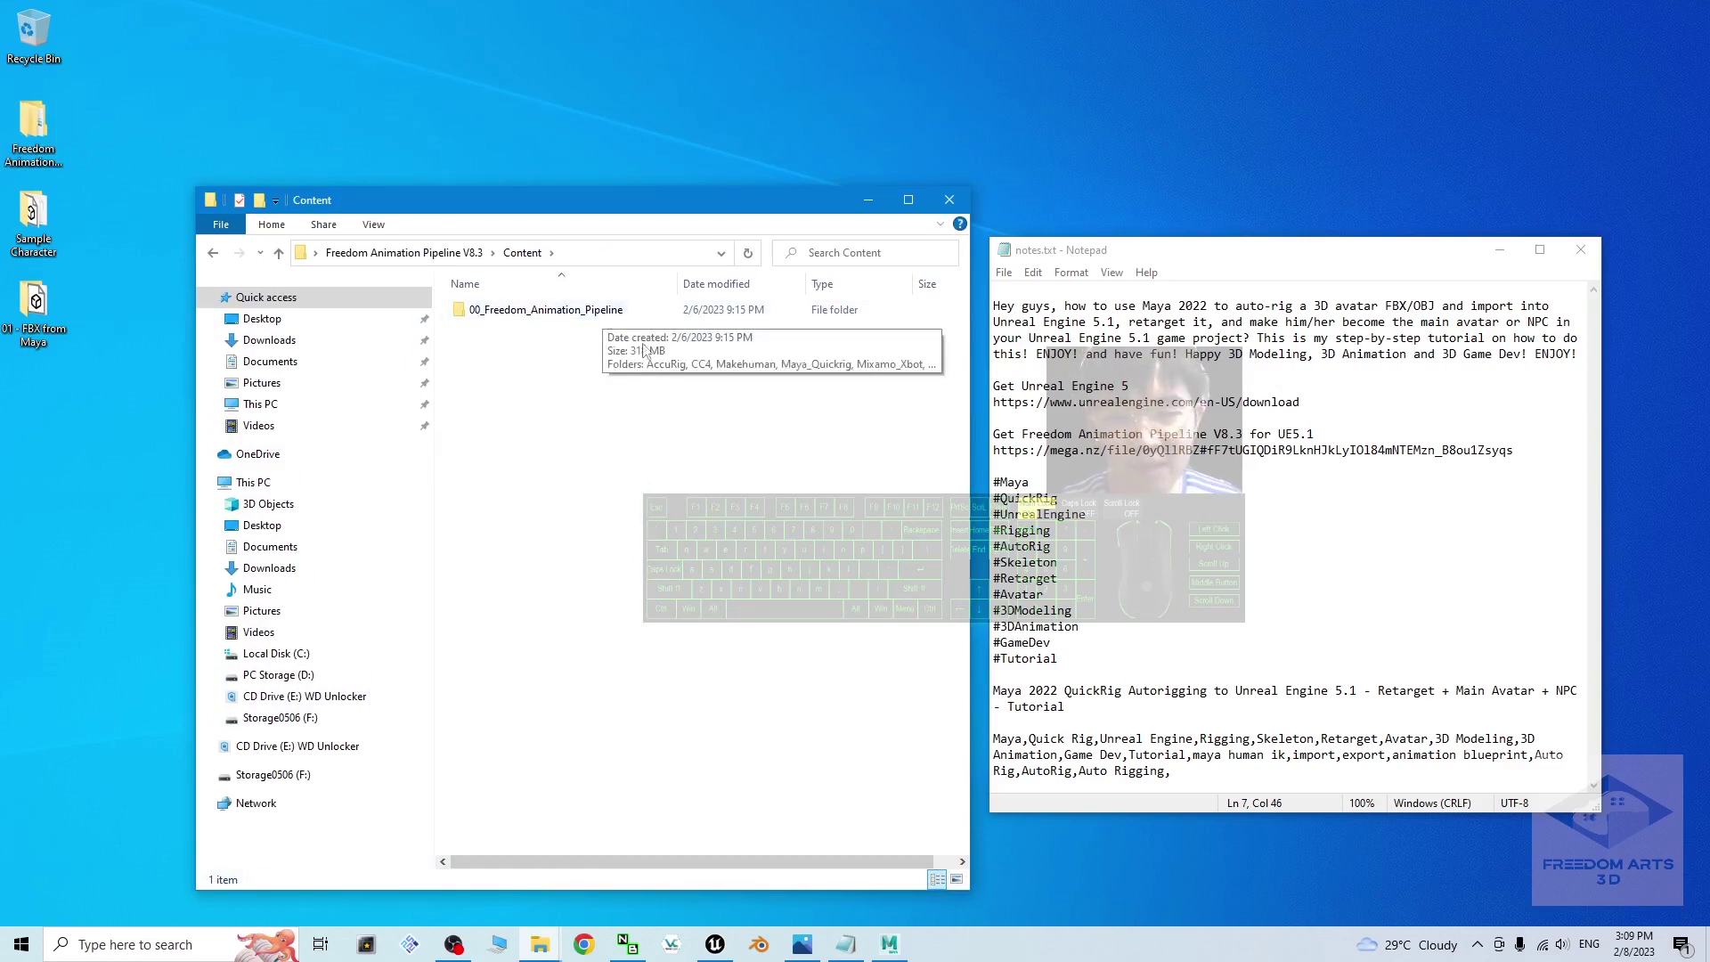
Check the open Unreal project's name, and open the Content folder of MyProject27 from Documents > Unreal Projects in a second window
{"action": "left_click", "coordinate": [715, 944]}
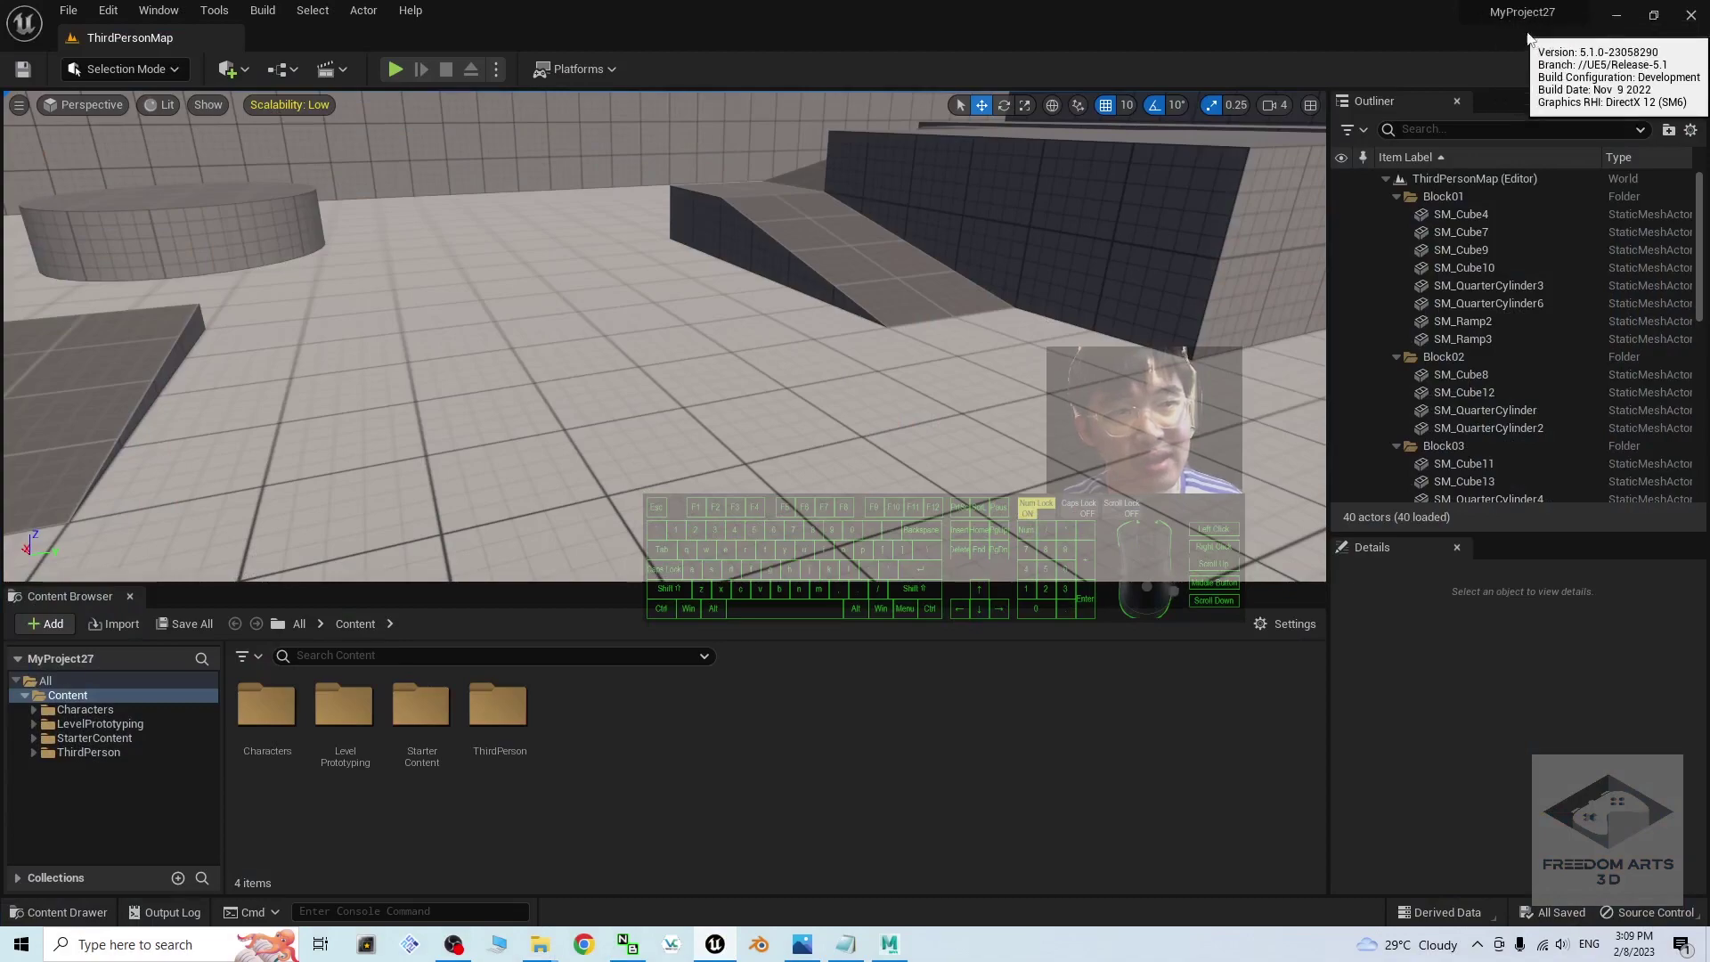
{"action": "left_click", "coordinate": [1616, 17]}
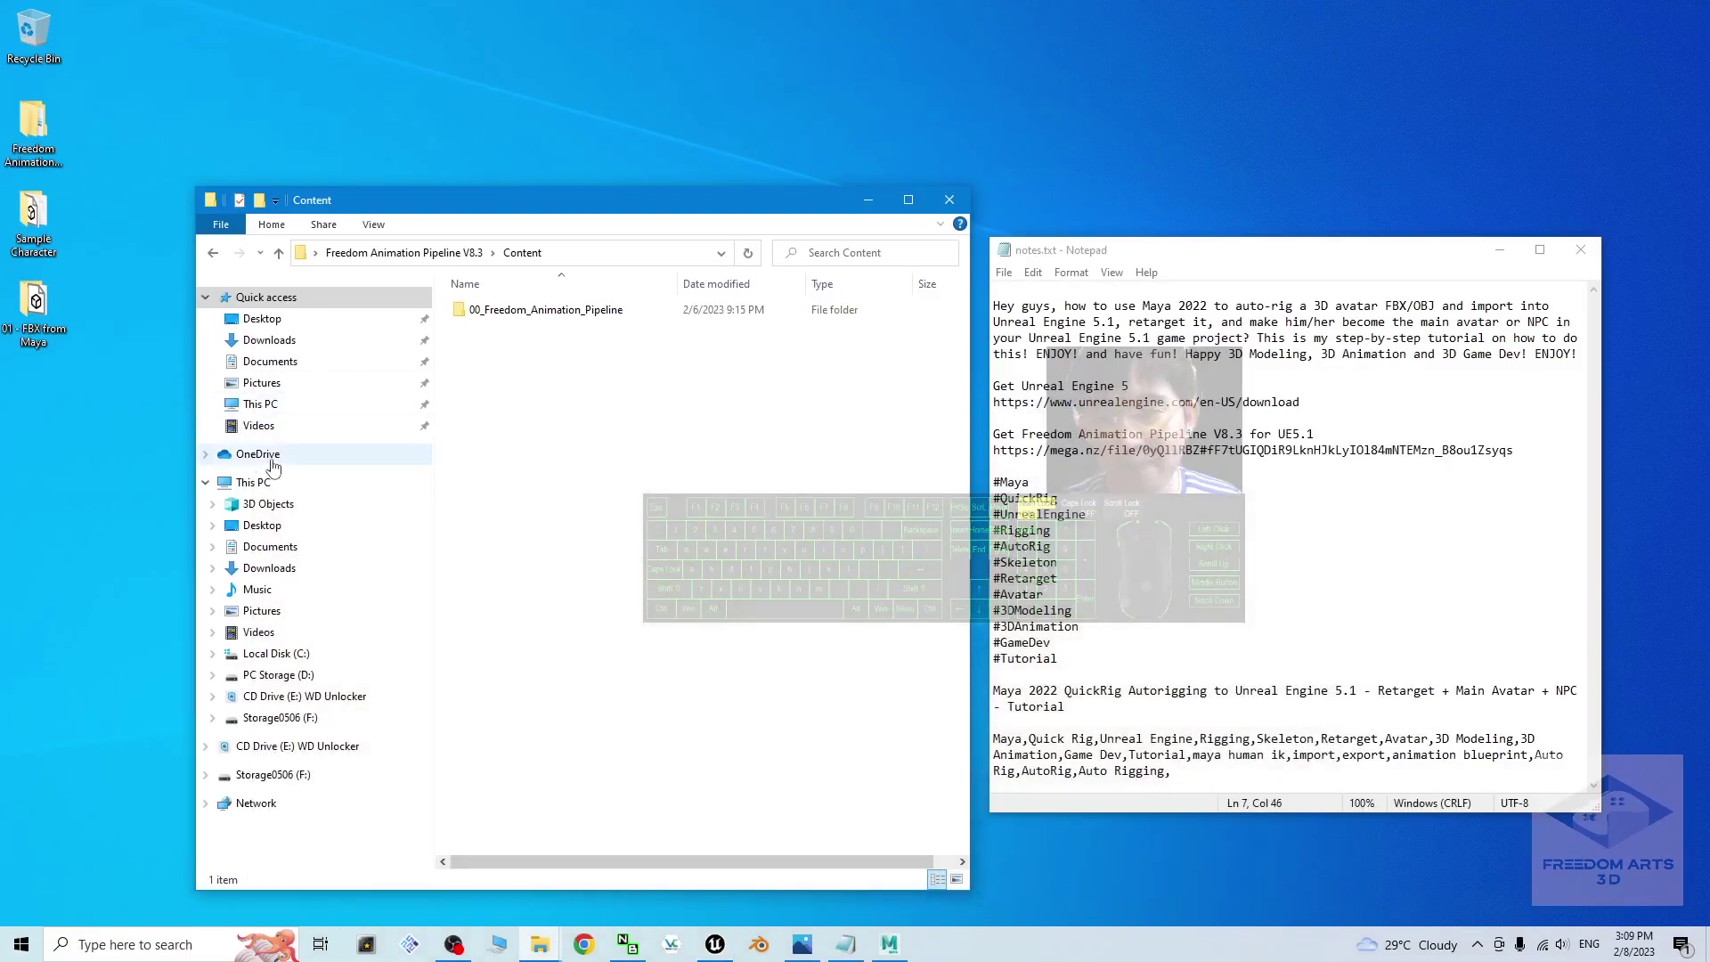
{"action": "right_click", "coordinate": [270, 361]}
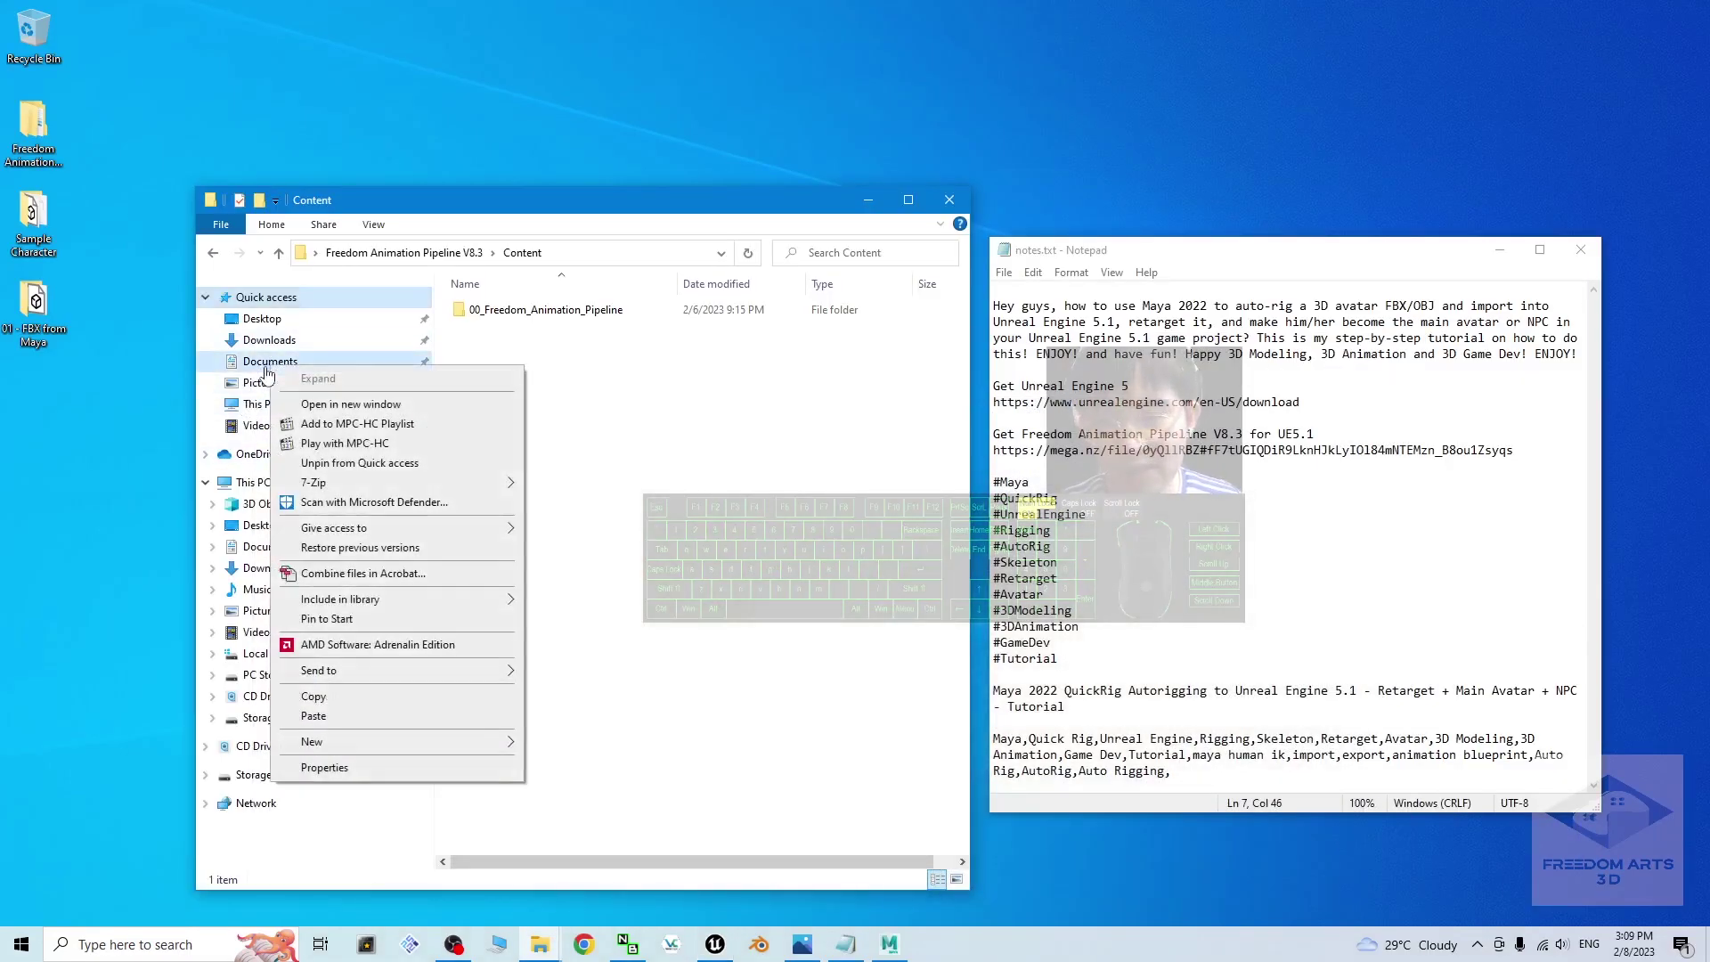
{"action": "left_click", "coordinate": [356, 403]}
{"action": "left_click_drag", "start_coordinate": [586, 214], "coordinate": [1134, 197]}
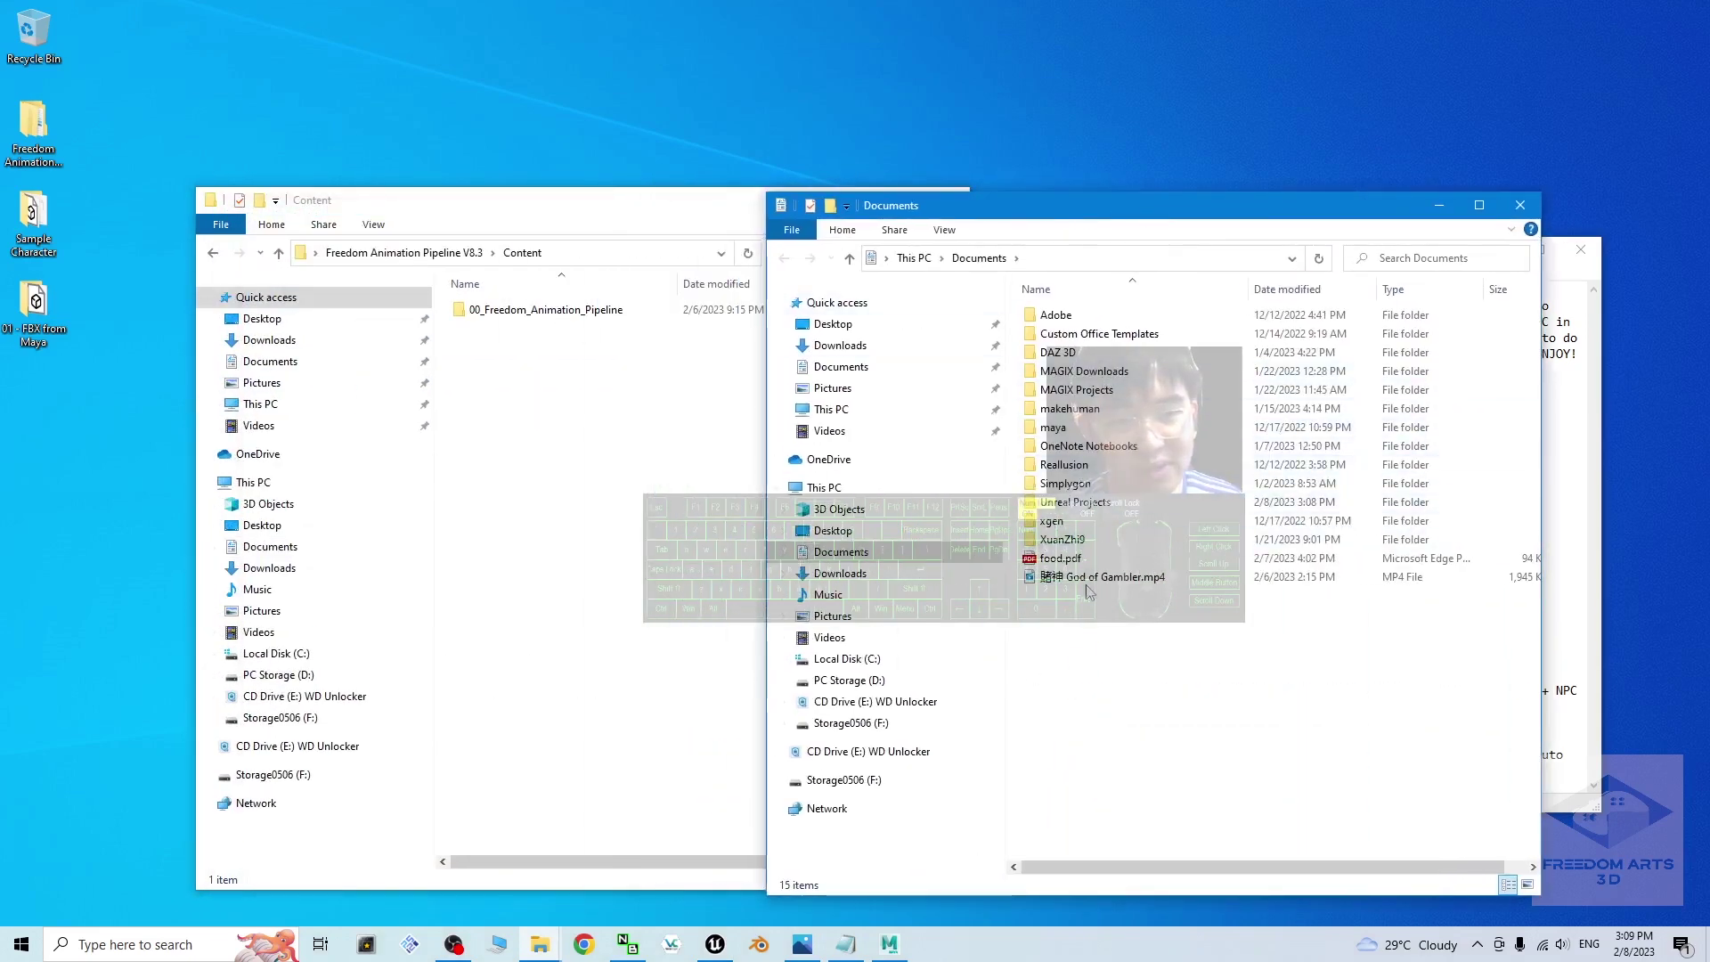
{"action": "double_click", "coordinate": [1090, 511]}
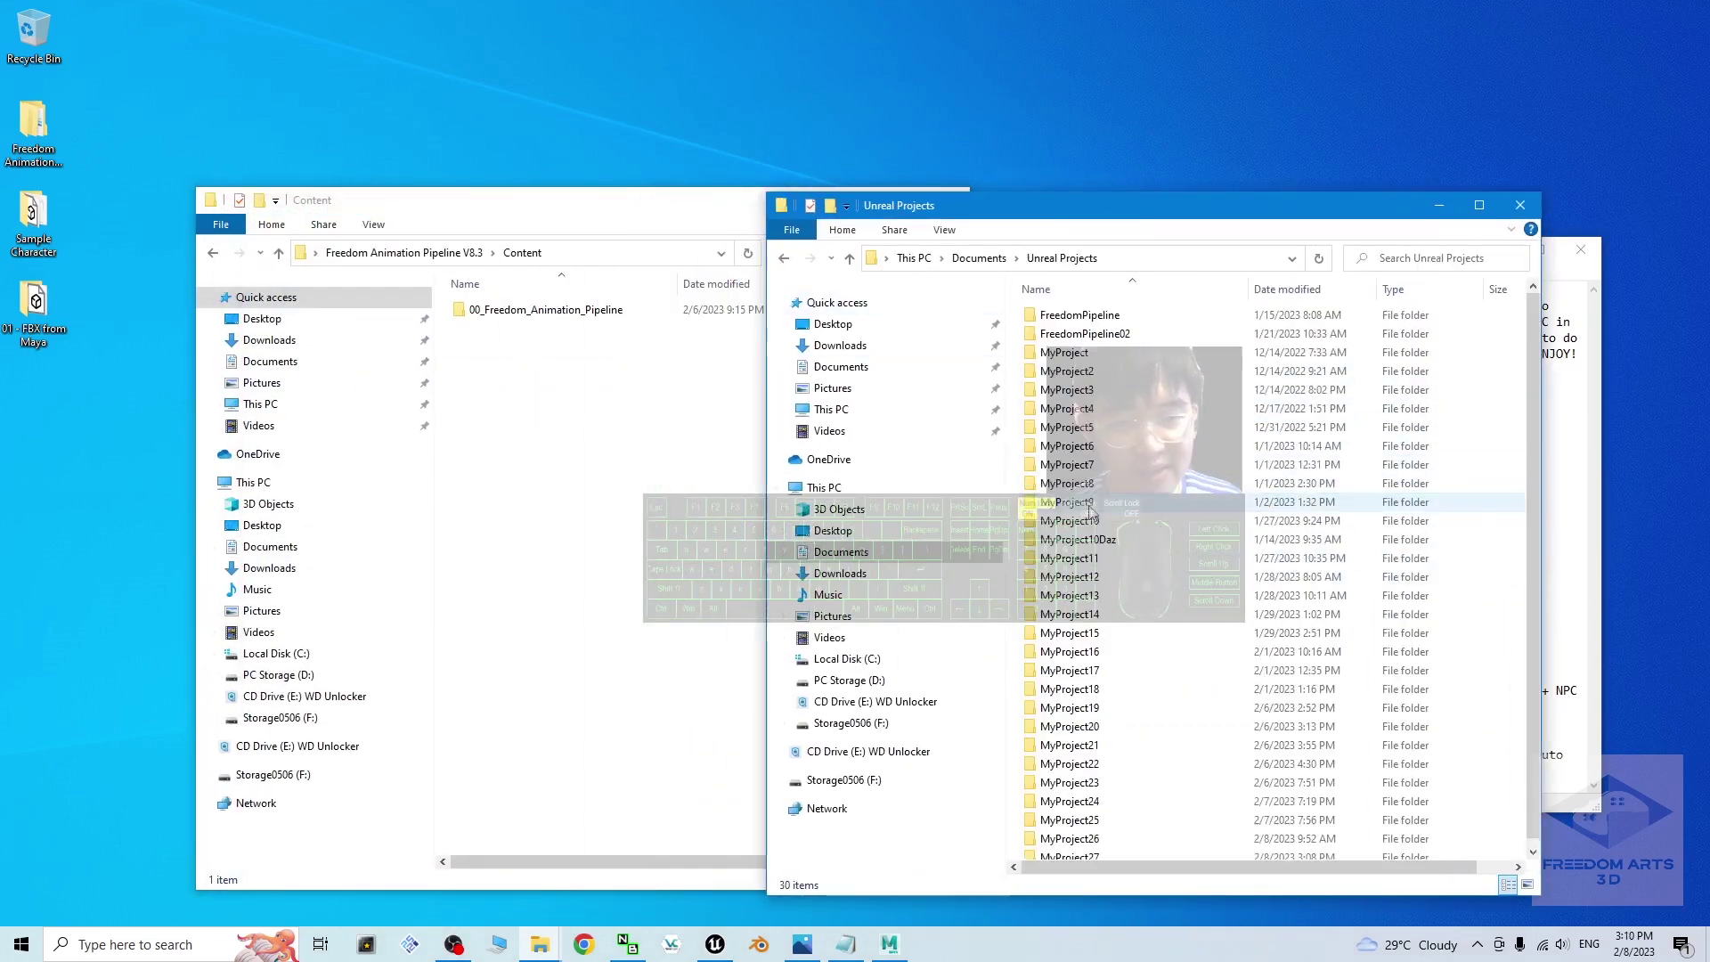
{"action": "double_click", "coordinate": [1054, 849]}
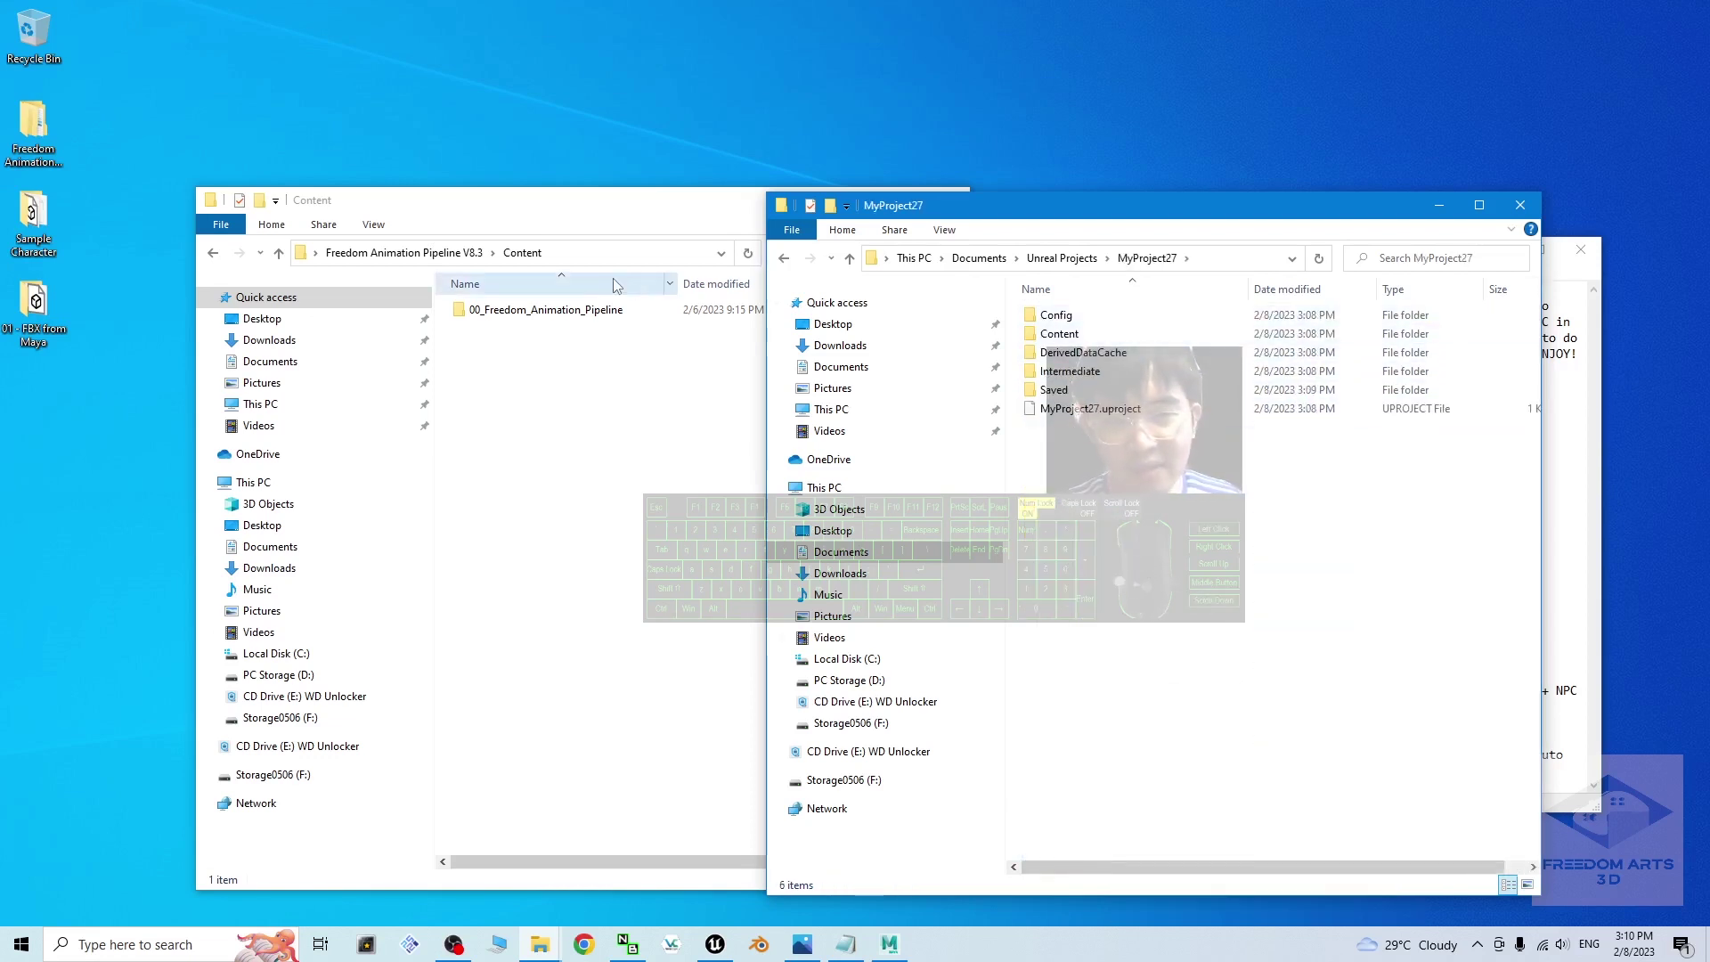
{"action": "double_click", "coordinate": [1076, 335]}
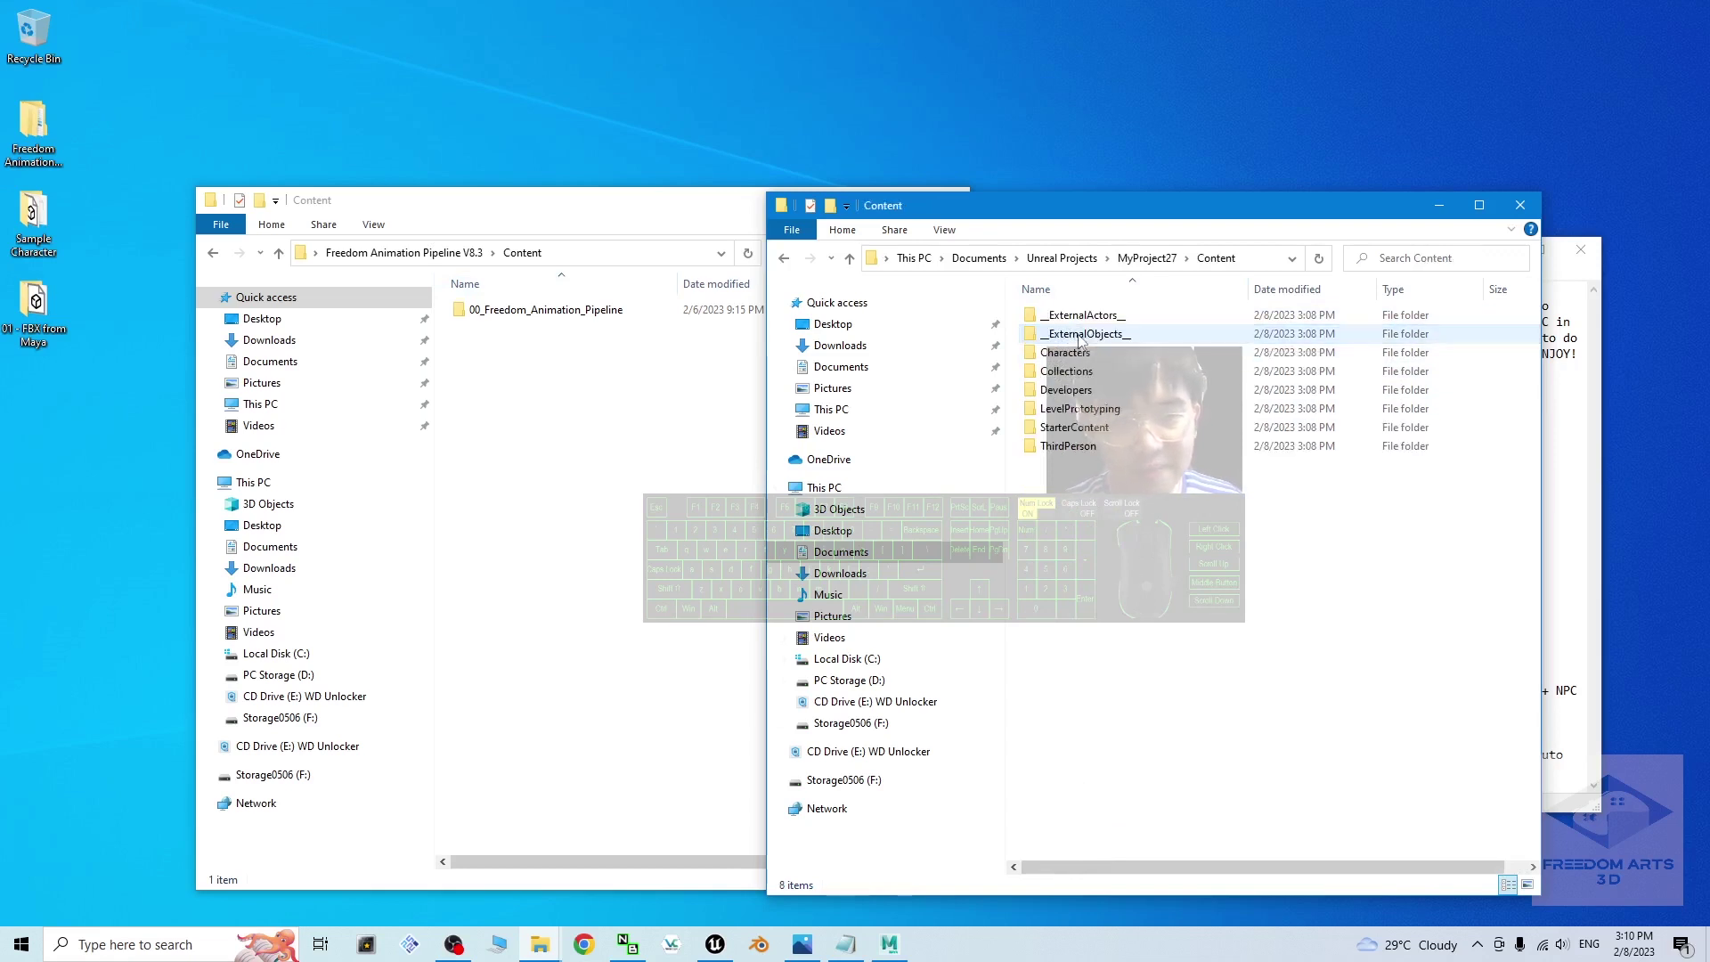
Copy the 00_Freedom_Animation_Pipeline folder into the Content folder of MyProject27
{"action": "right_click", "coordinate": [494, 310]}
{"action": "key", "text": "Escape"}
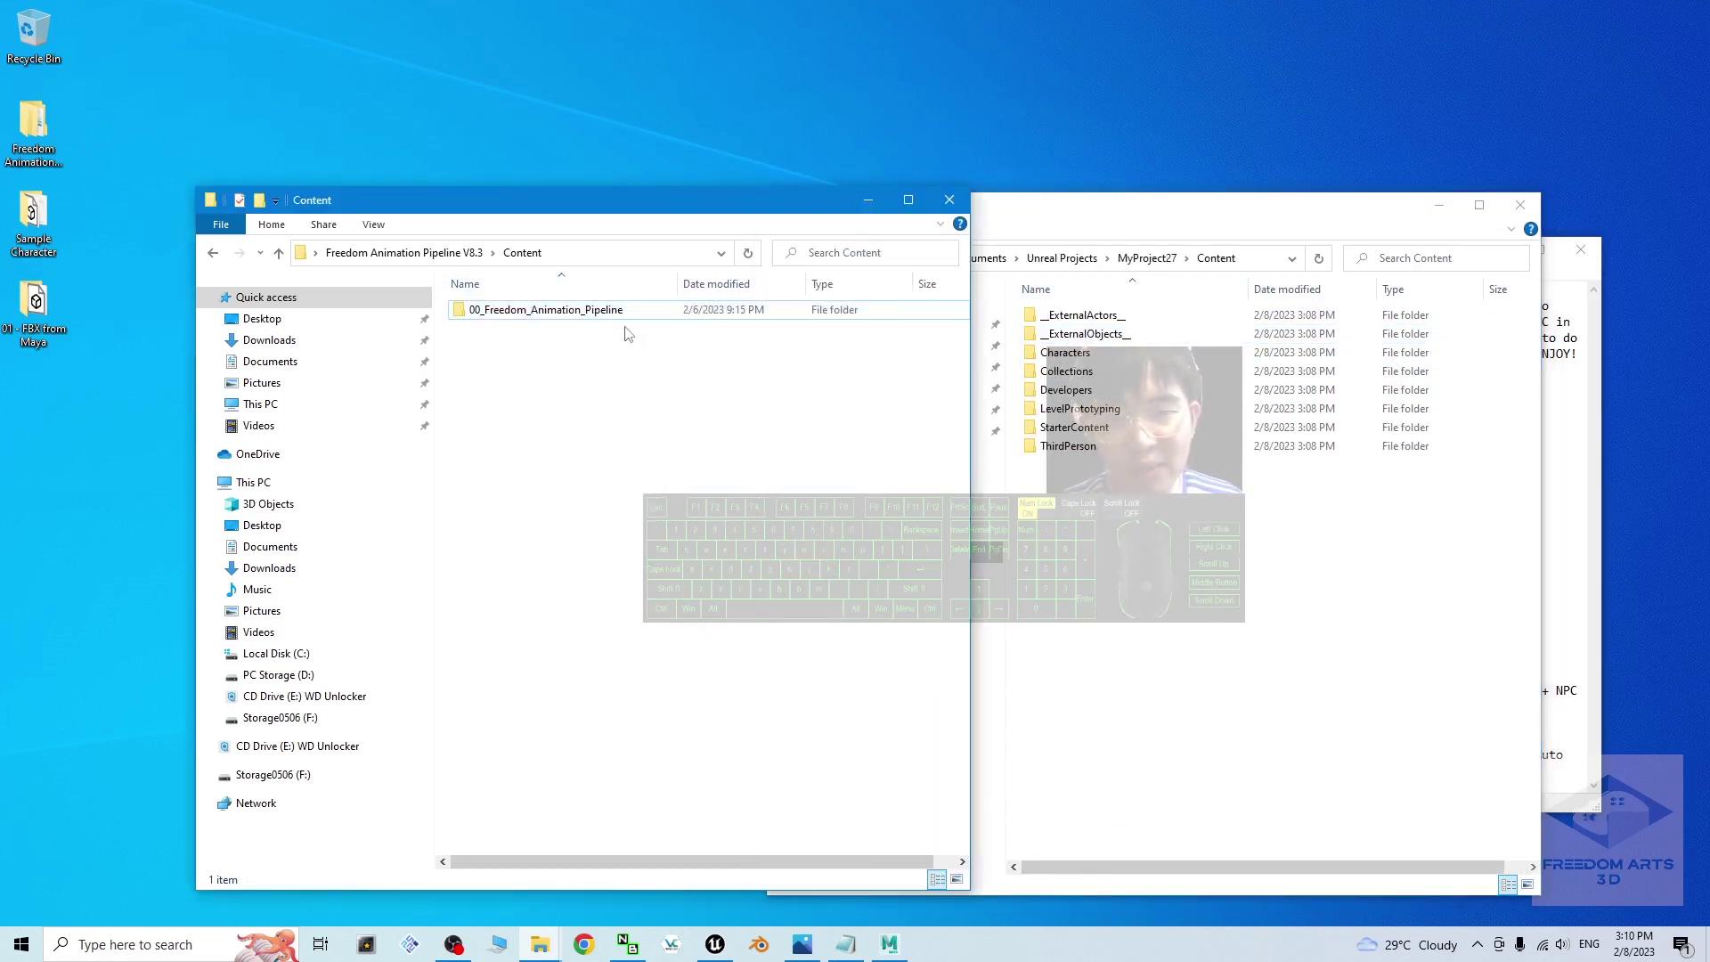
{"action": "right_click", "coordinate": [567, 306]}
{"action": "left_click", "coordinate": [608, 621]}
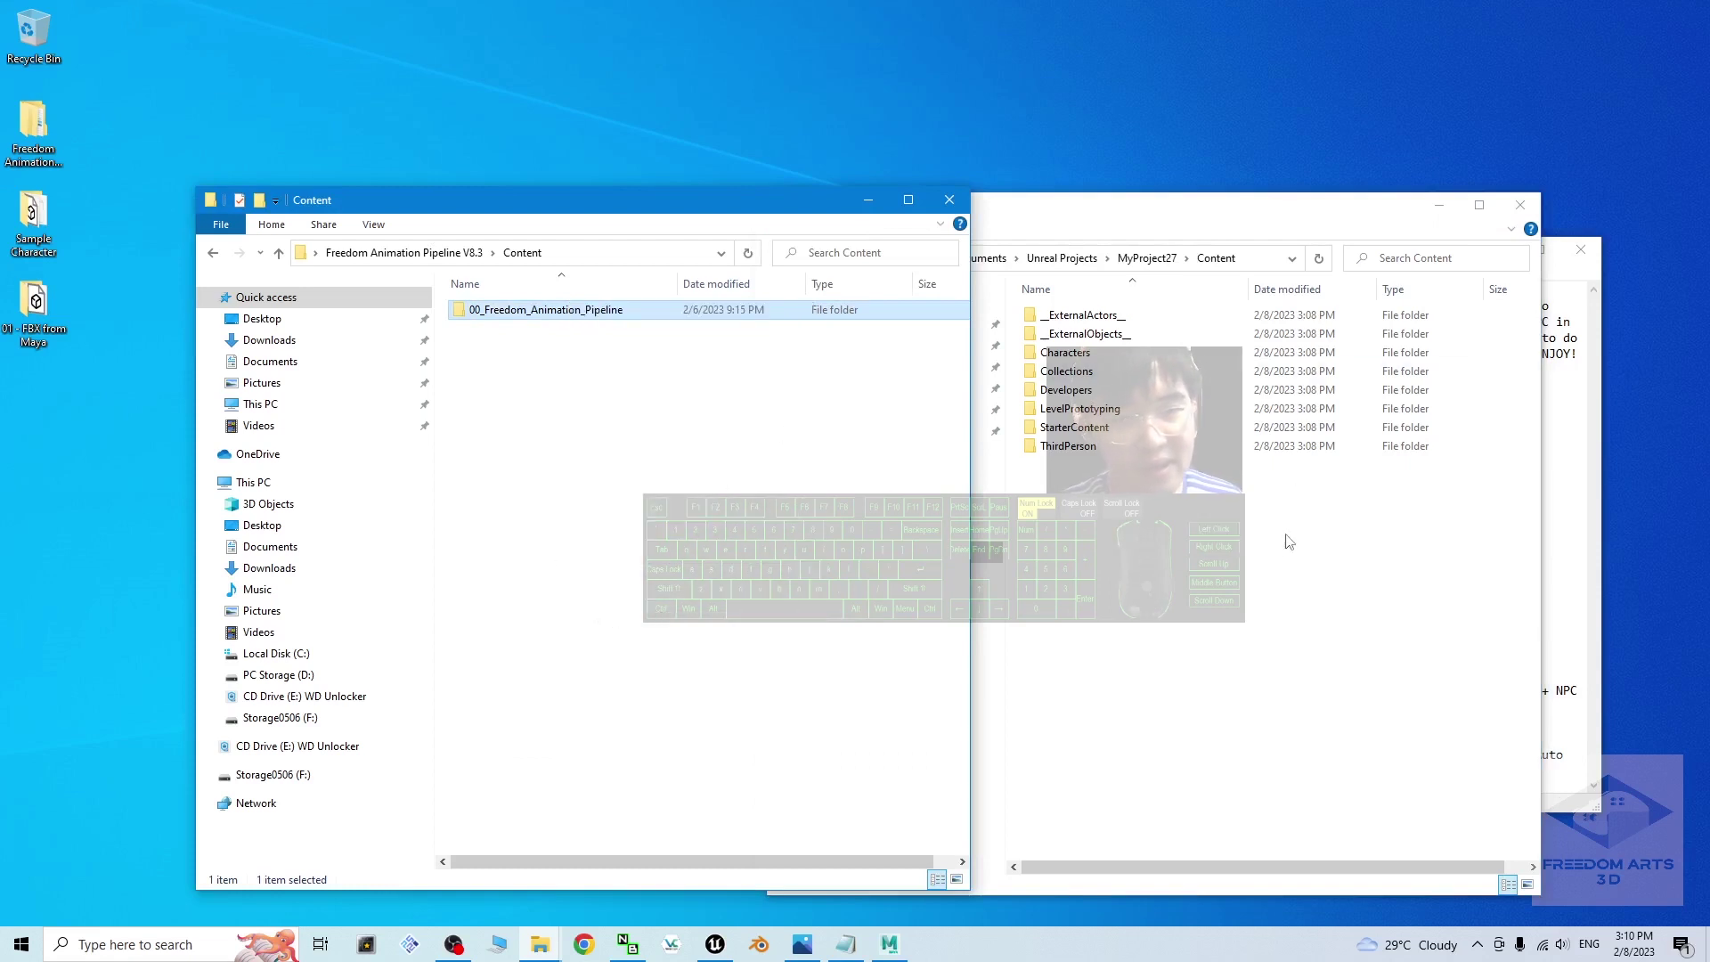
{"action": "left_click", "coordinate": [1289, 542]}
{"action": "right_click", "coordinate": [1087, 519]}
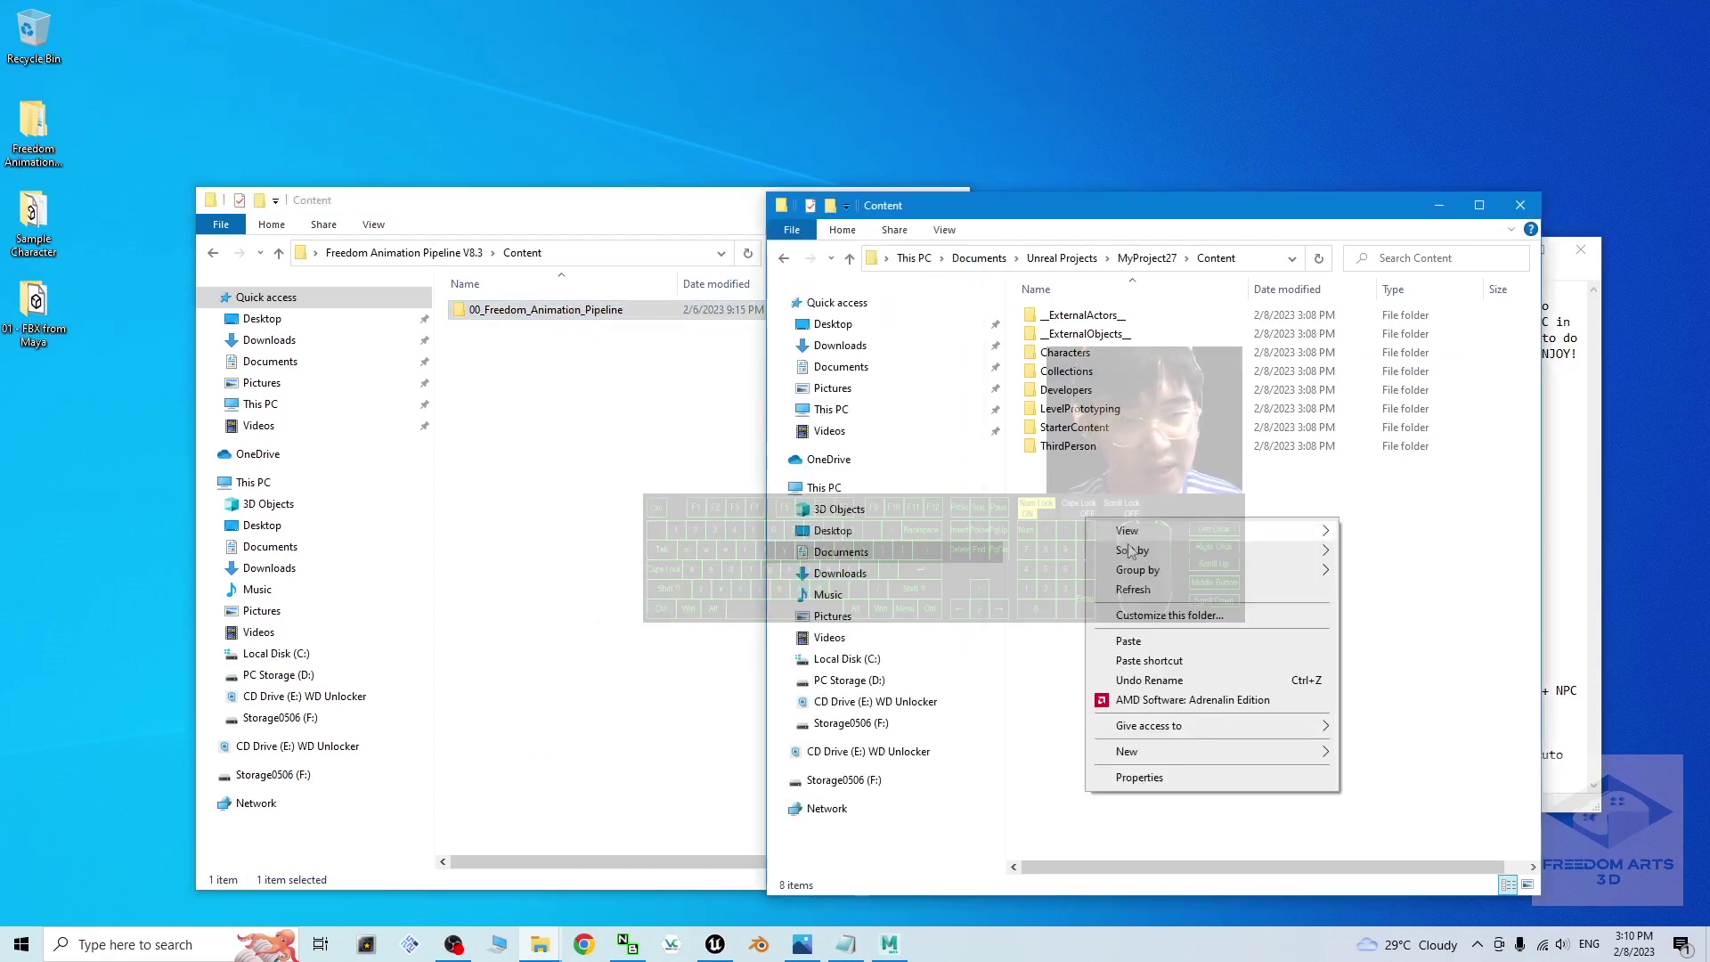
{"action": "left_click", "coordinate": [1175, 647]}
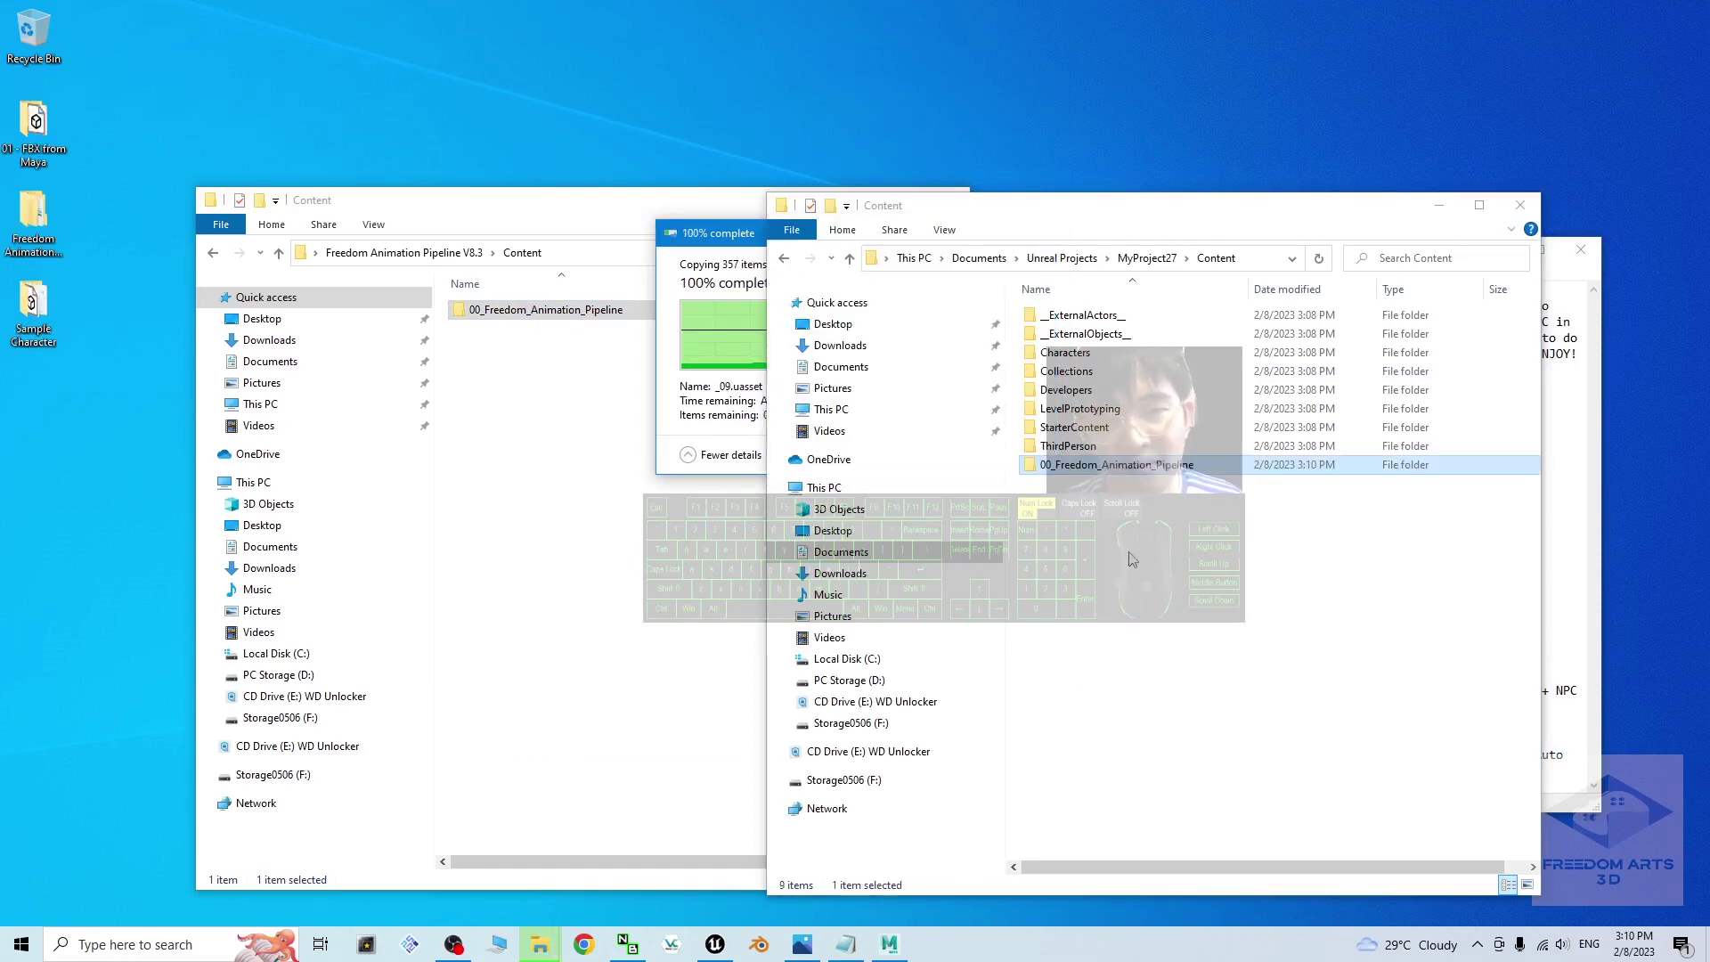
Put away both Content folder windows and the notes, and switch back to the Unreal Engine editor
{"action": "left_click", "coordinate": [1521, 209]}
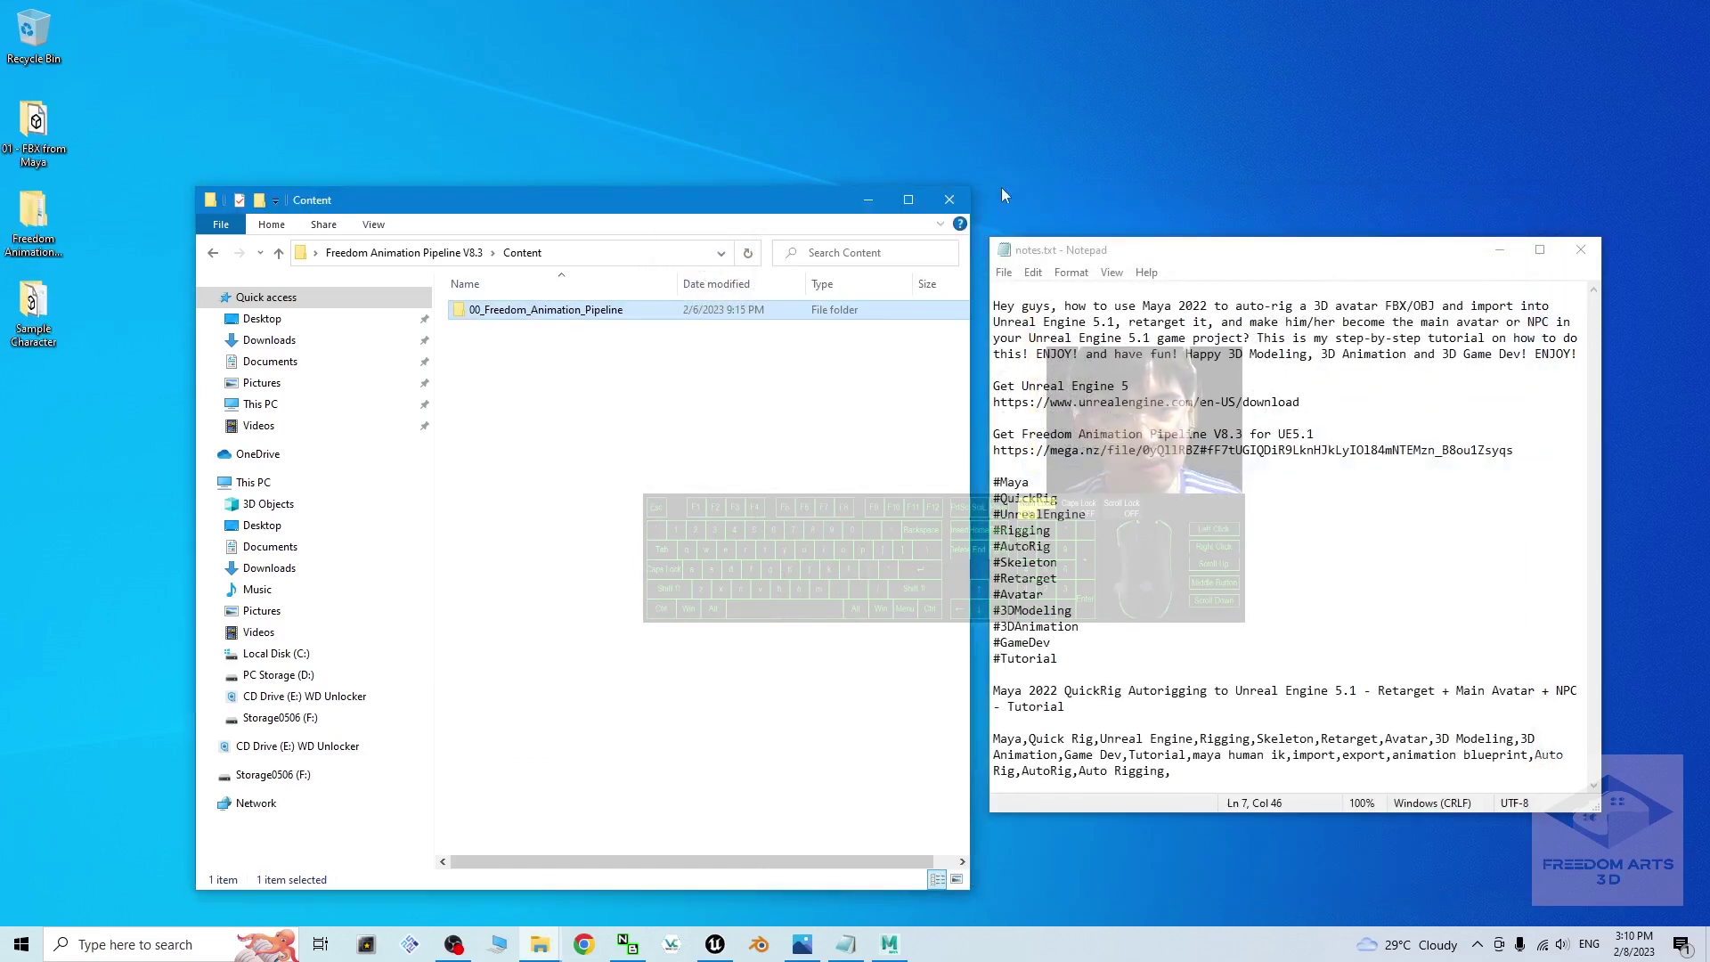
{"action": "left_click", "coordinate": [949, 200]}
{"action": "left_click", "coordinate": [1499, 249]}
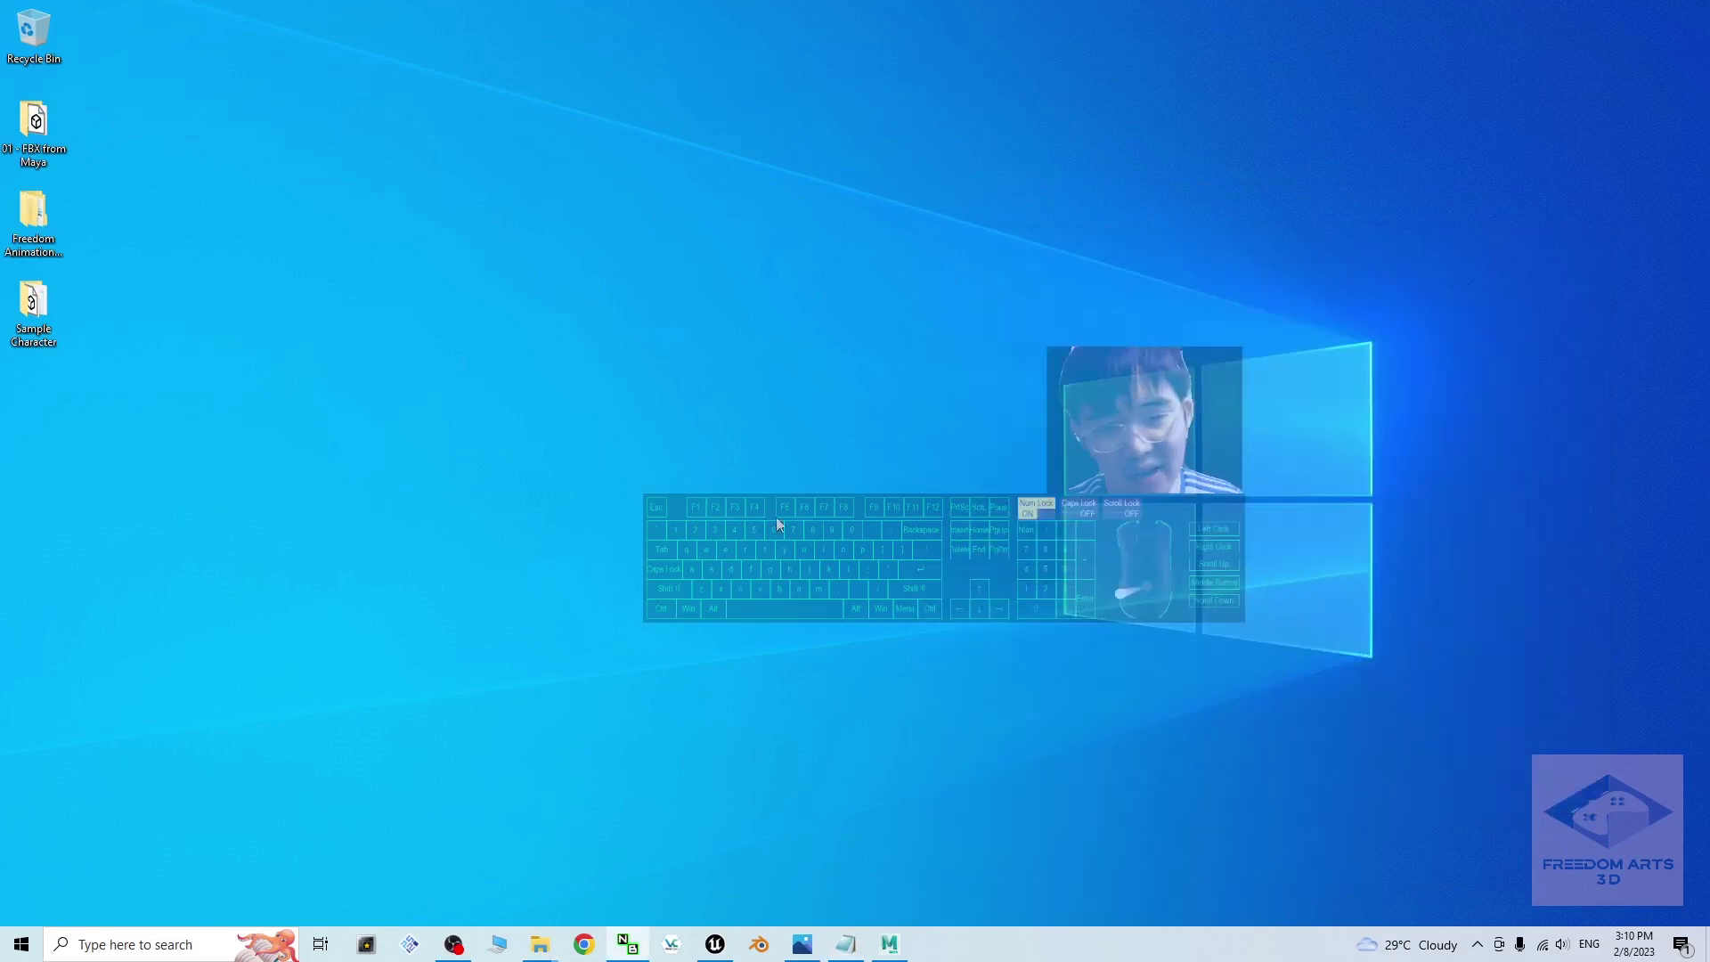
{"action": "left_click", "coordinate": [710, 937]}
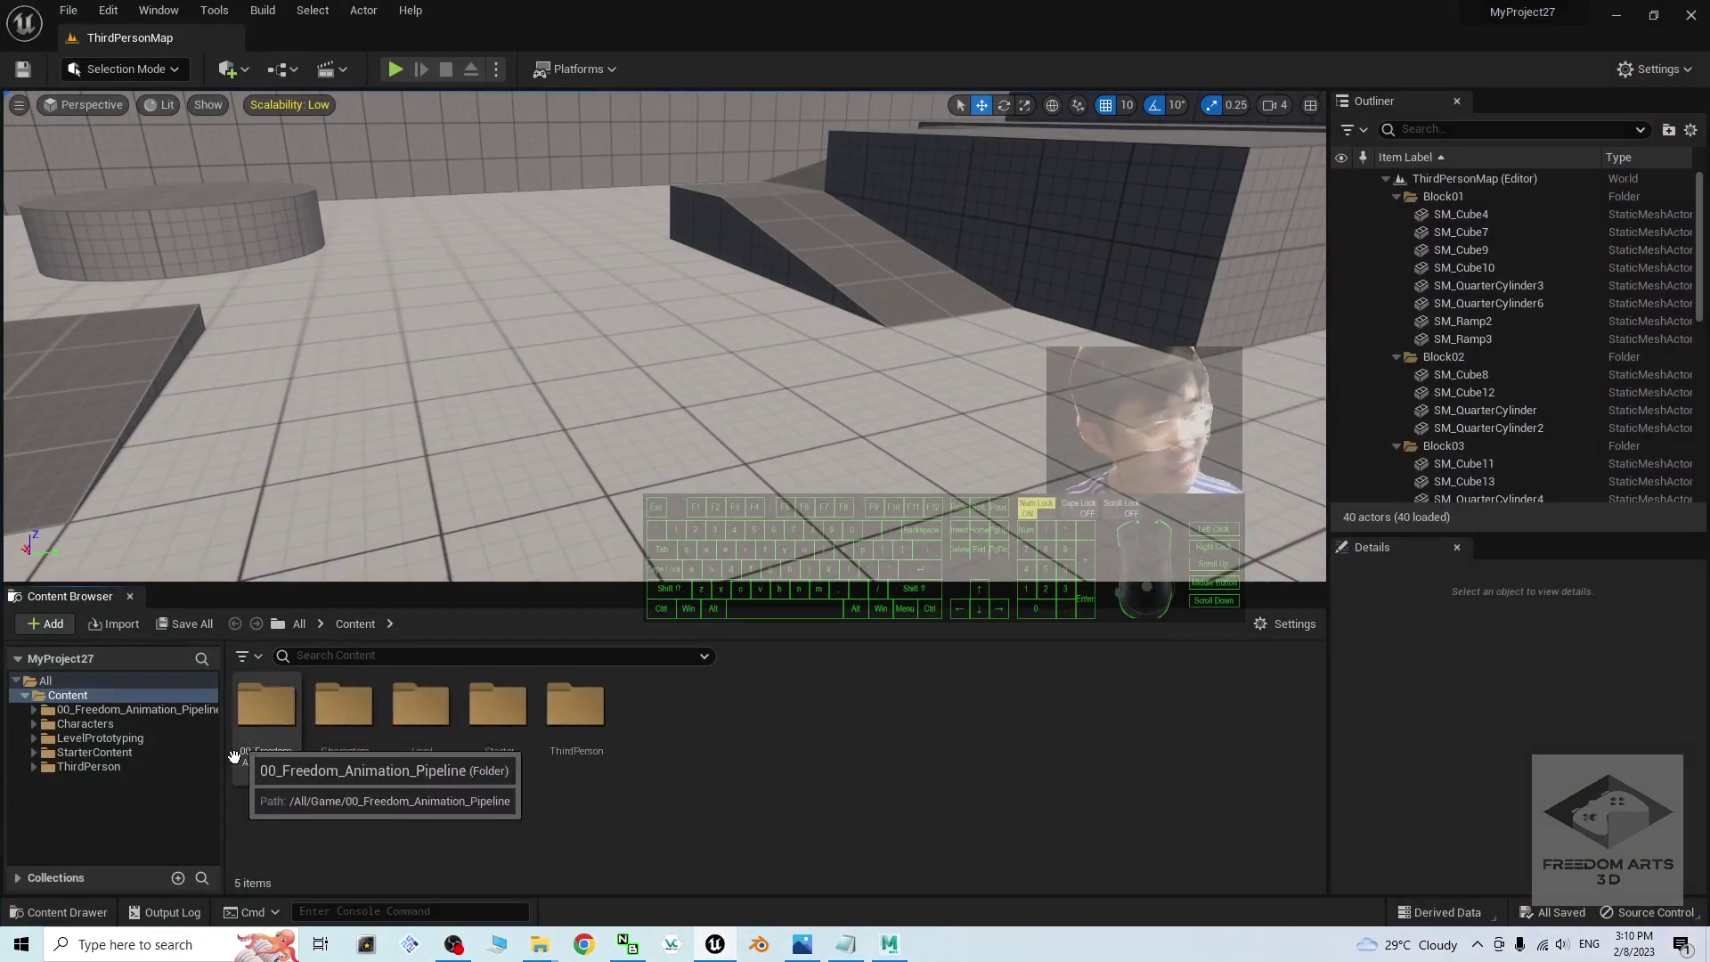
Reduce the Unreal editor to a floating window, and bring up the "01 - FBX from Maya" folder beside it
{"action": "left_click_drag", "start_coordinate": [893, 12], "coordinate": [981, 56]}
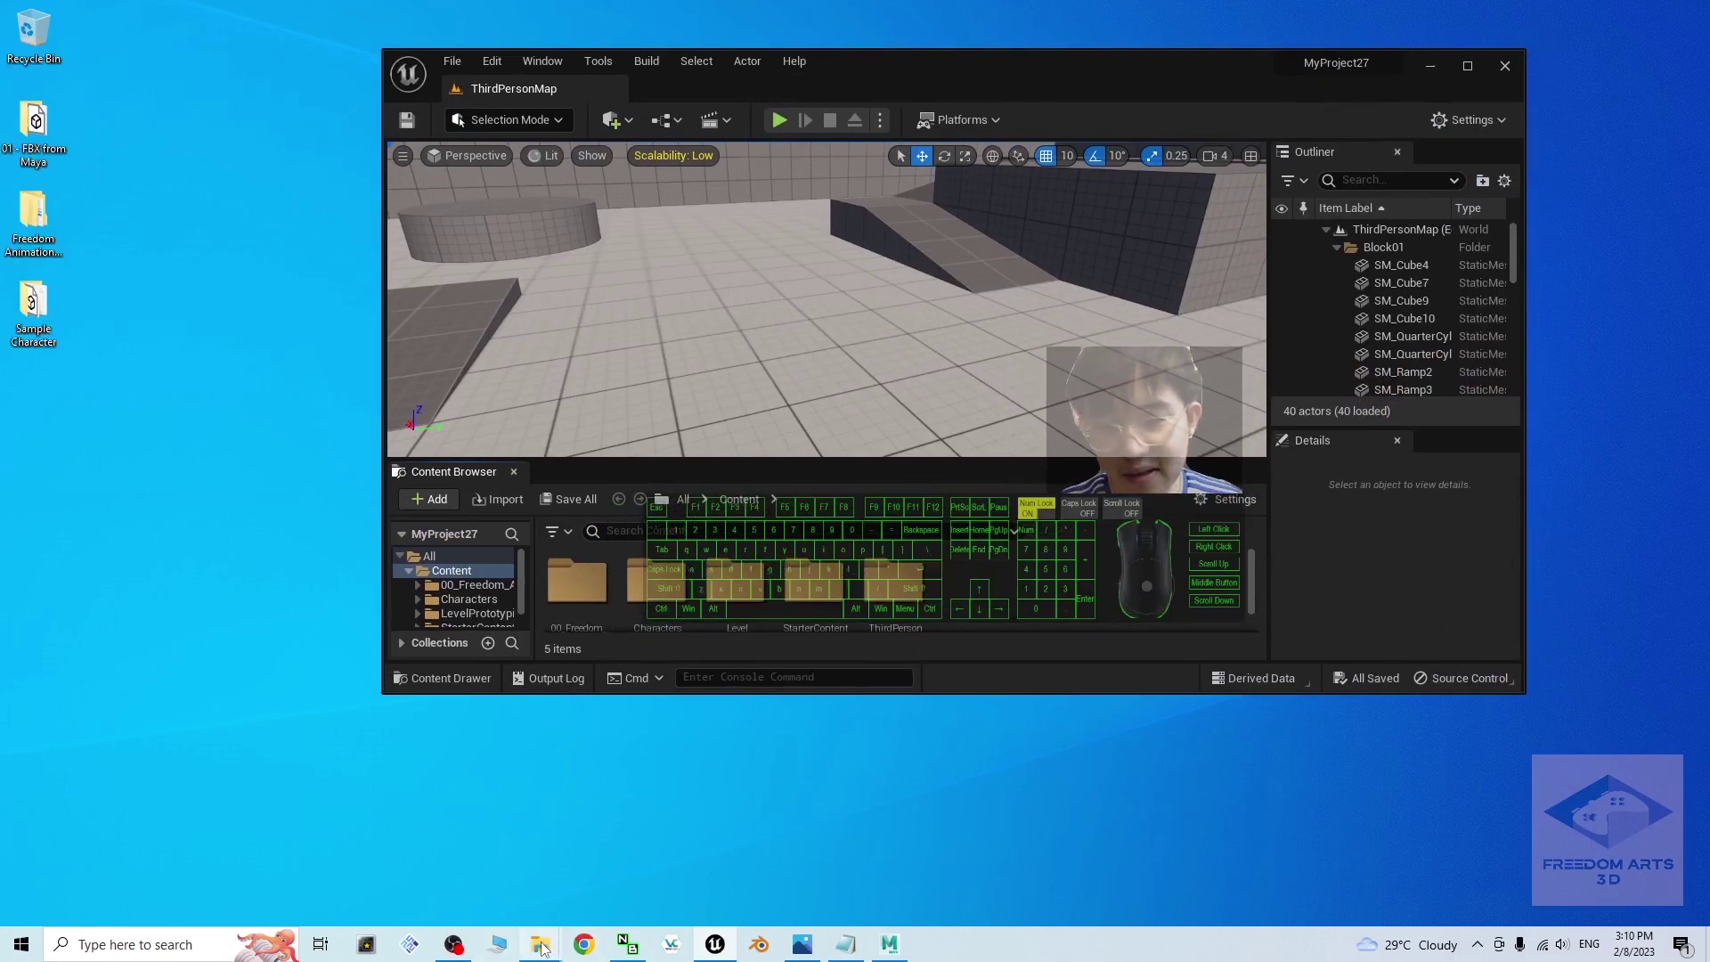
{"action": "mouse_move", "coordinate": [542, 948]}
{"action": "left_click", "coordinate": [690, 884]}
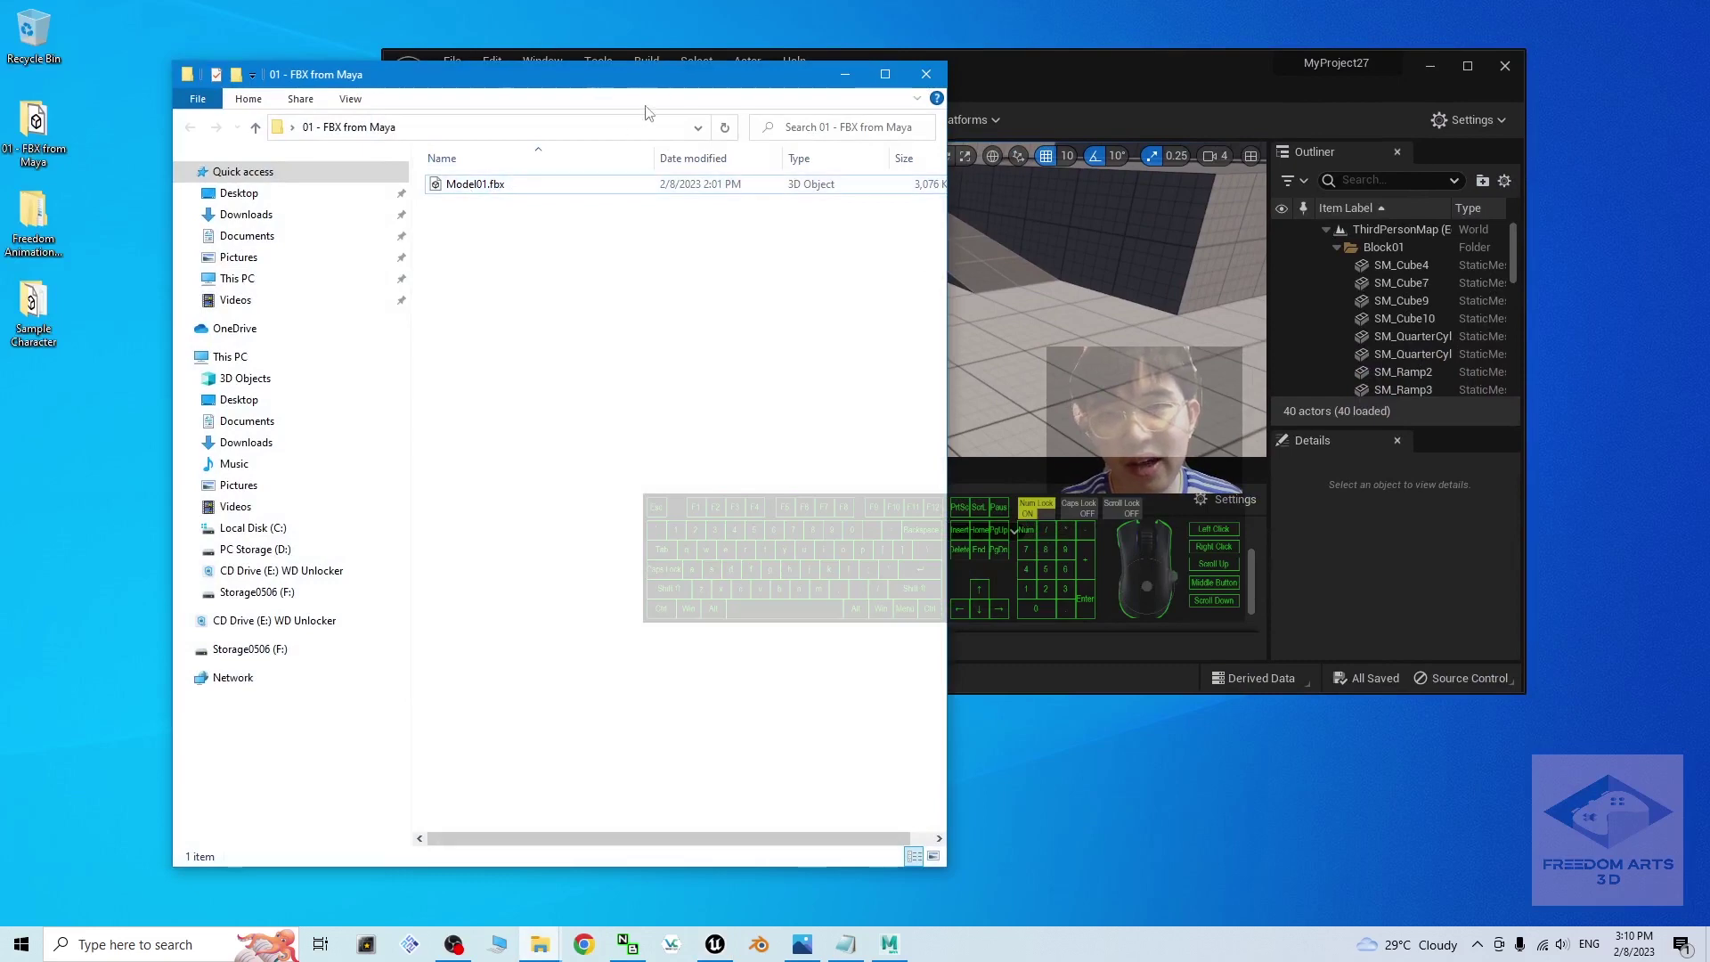
{"action": "left_click_drag", "start_coordinate": [652, 82], "coordinate": [531, 96]}
Switch to Maya to inspect the rigged Bianca character up close, and minimize it again
{"action": "left_click", "coordinate": [904, 946]}
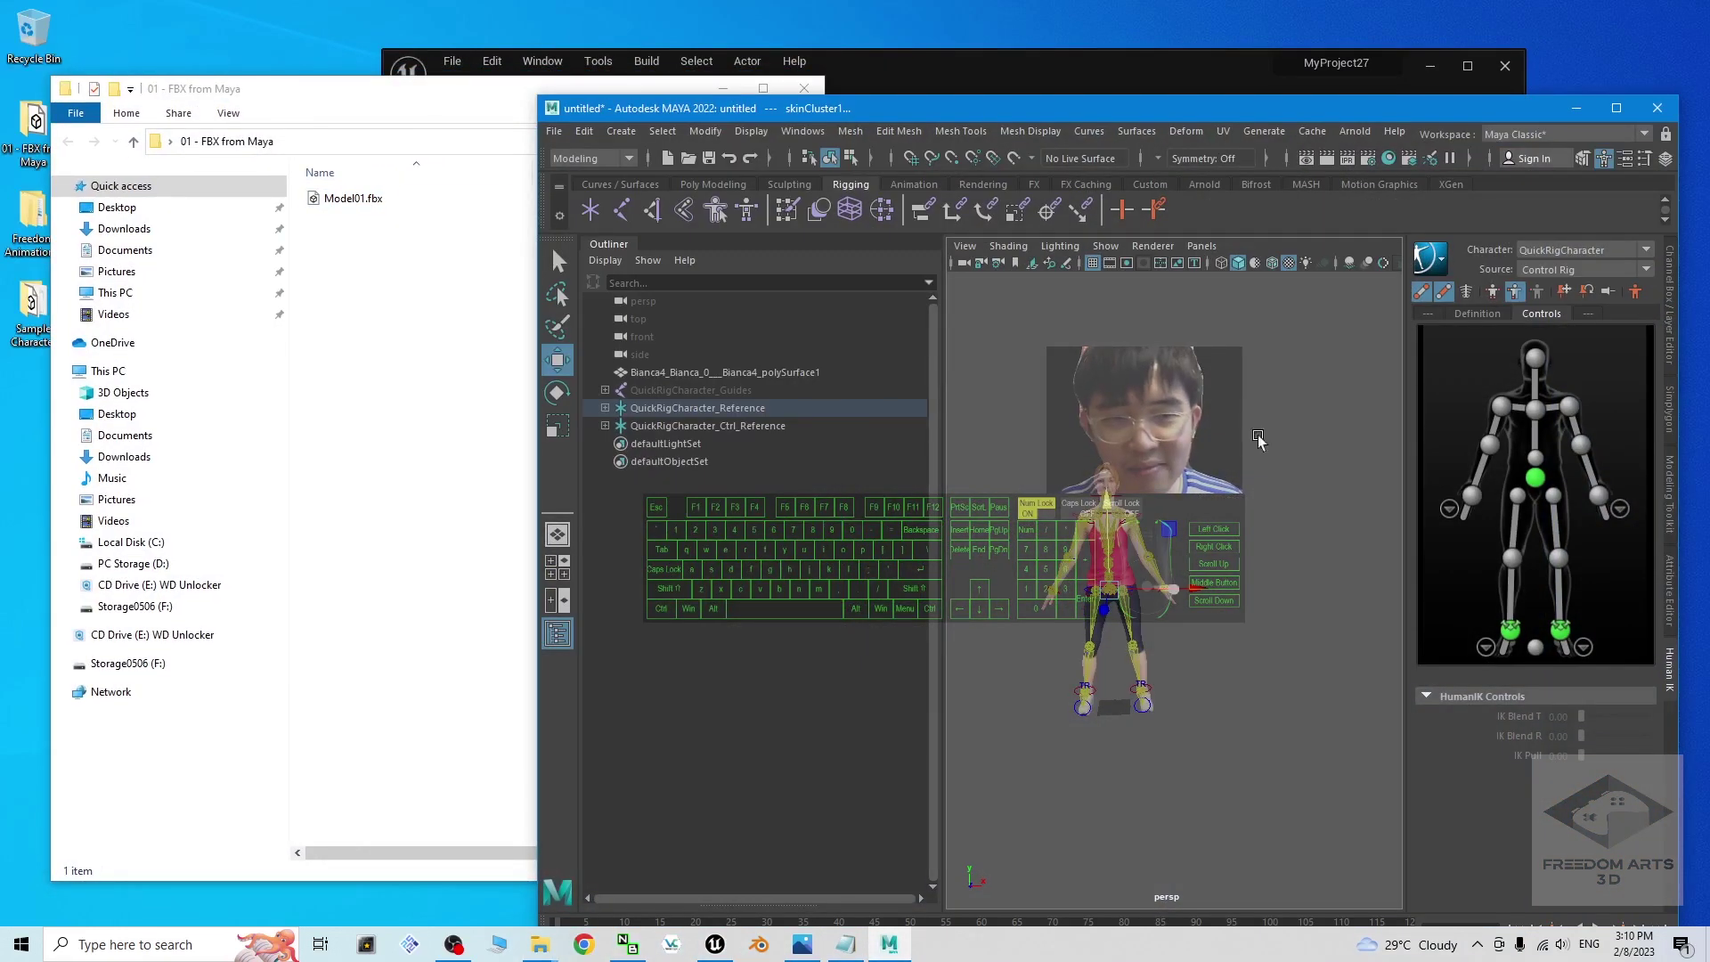
{"action": "scroll", "coordinate": [1149, 565], "scroll_direction": "up", "scroll_amount": 8}
{"action": "scroll", "coordinate": [1099, 763], "scroll_direction": "down", "scroll_amount": 8}
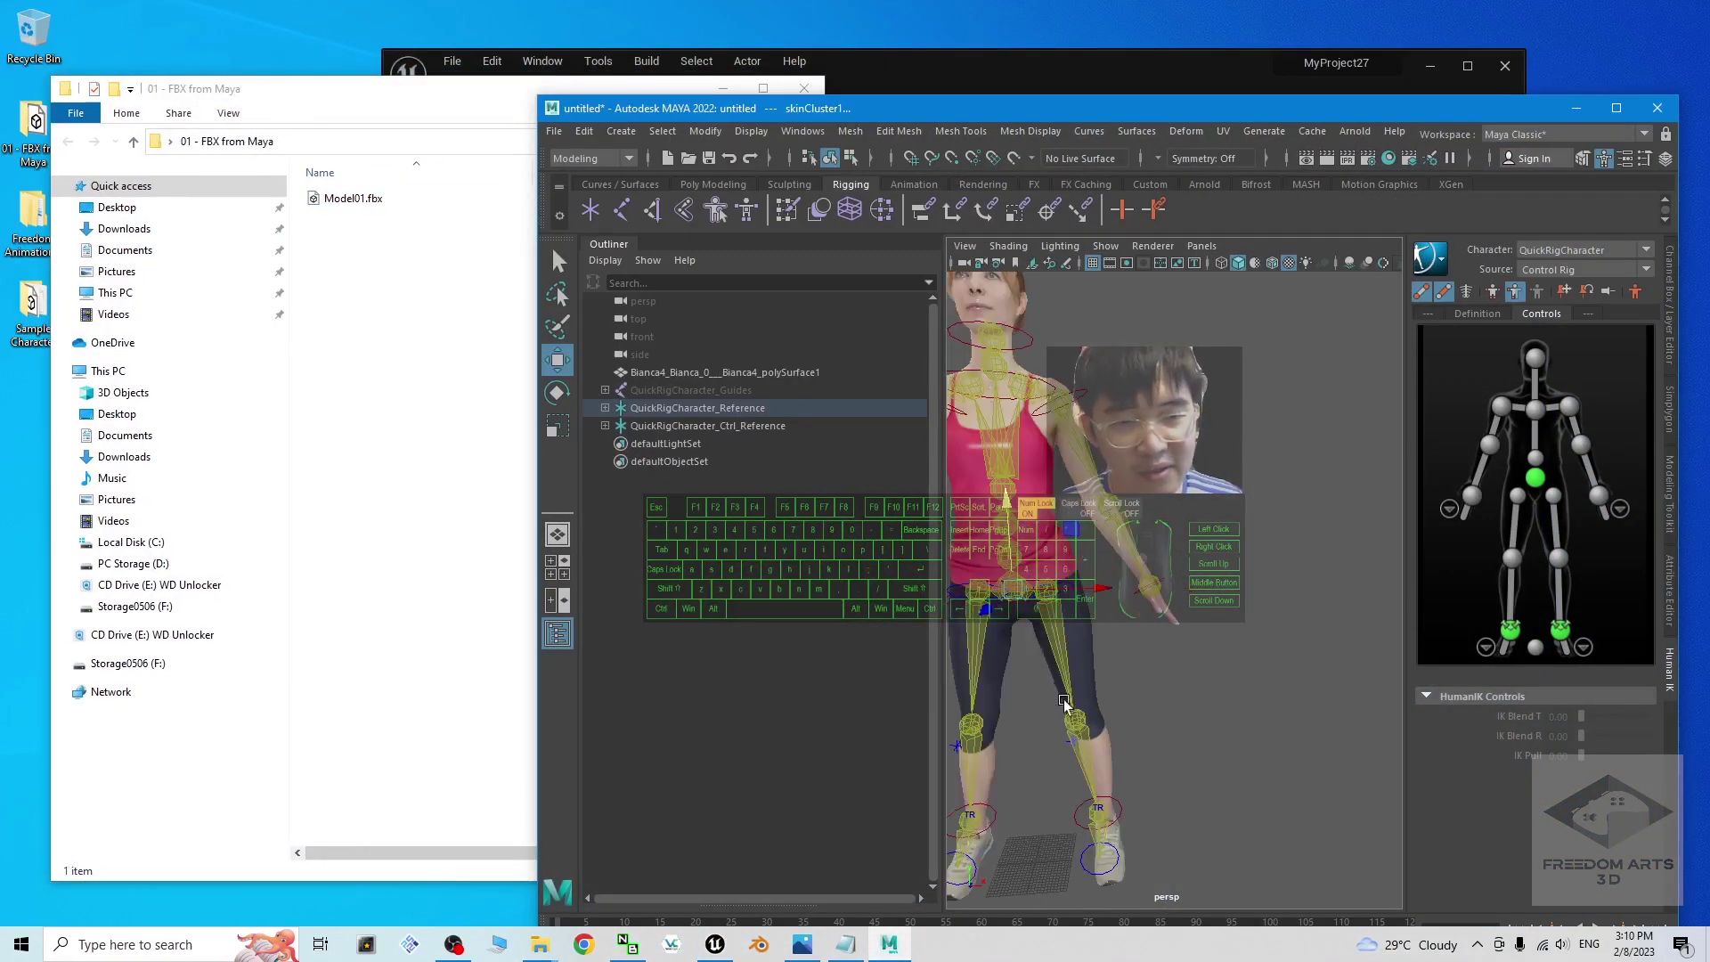
{"action": "scroll", "coordinate": [1067, 647], "scroll_direction": "up", "scroll_amount": 4}
{"action": "left_click", "coordinate": [1576, 108]}
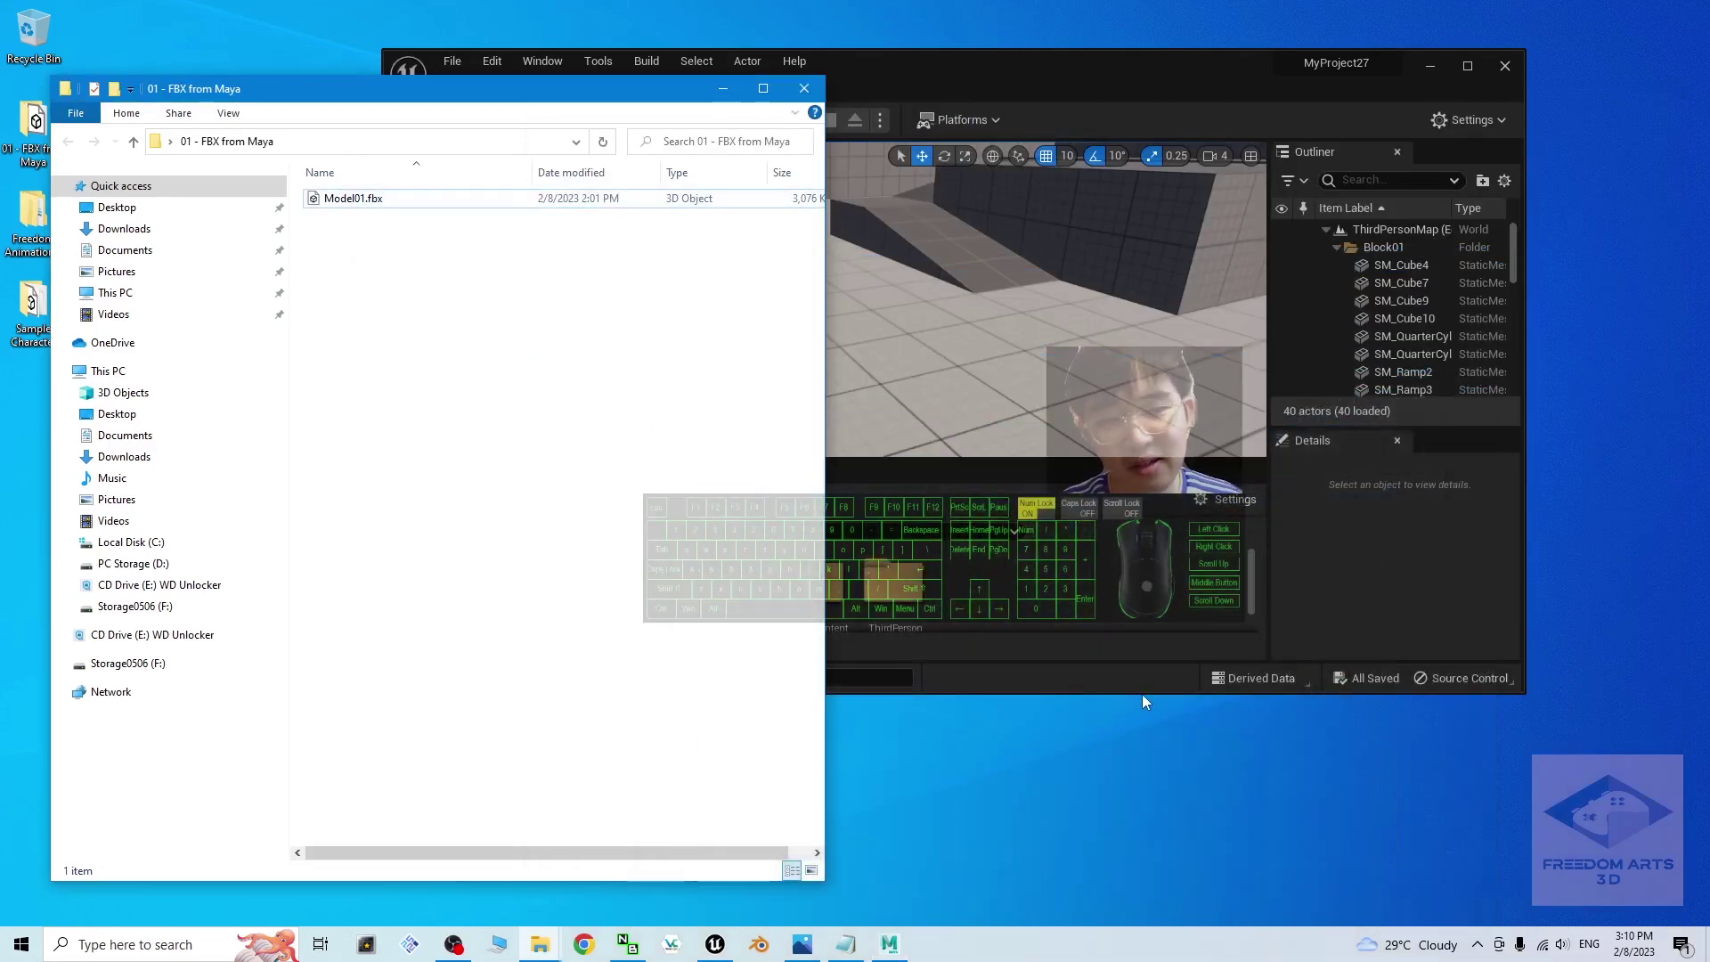
Enlarge the Unreal editor window and arrange it beside the FBX folder so Model01.fbx and the Content Browser are both accessible
{"action": "left_click_drag", "start_coordinate": [1141, 693], "coordinate": [1142, 857]}
{"action": "left_click_drag", "start_coordinate": [1031, 93], "coordinate": [1165, 81]}
{"action": "left_click", "coordinate": [383, 263]}
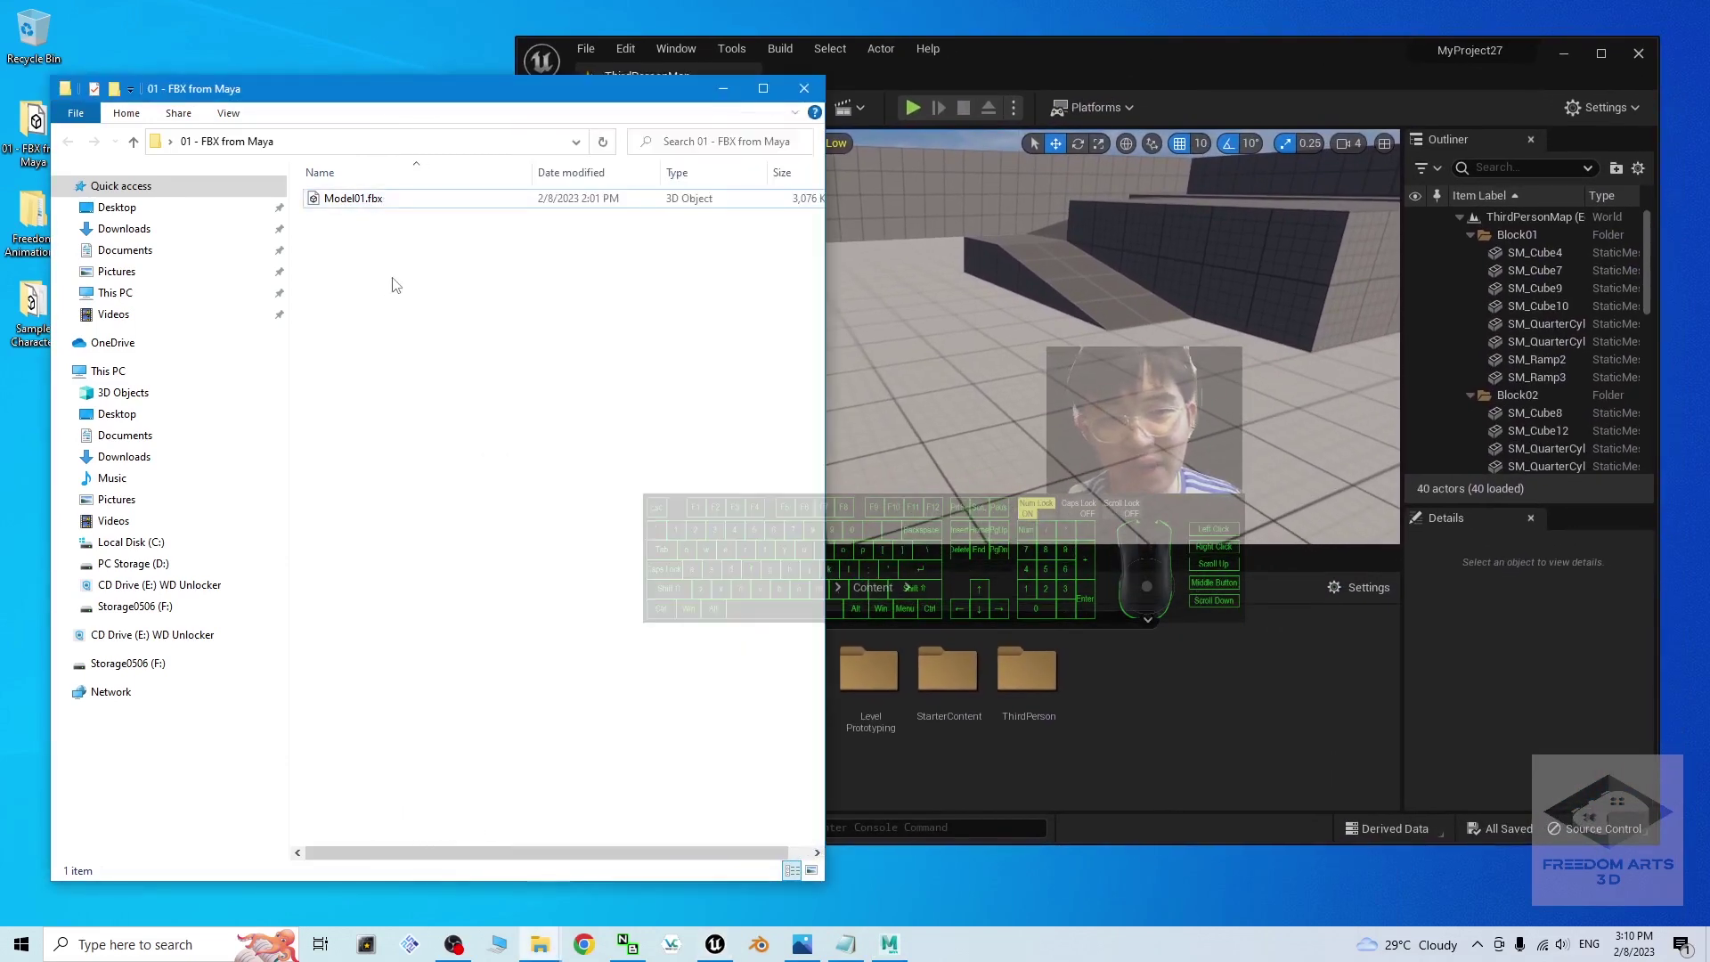
{"action": "left_click_drag", "start_coordinate": [479, 101], "coordinate": [449, 115]}
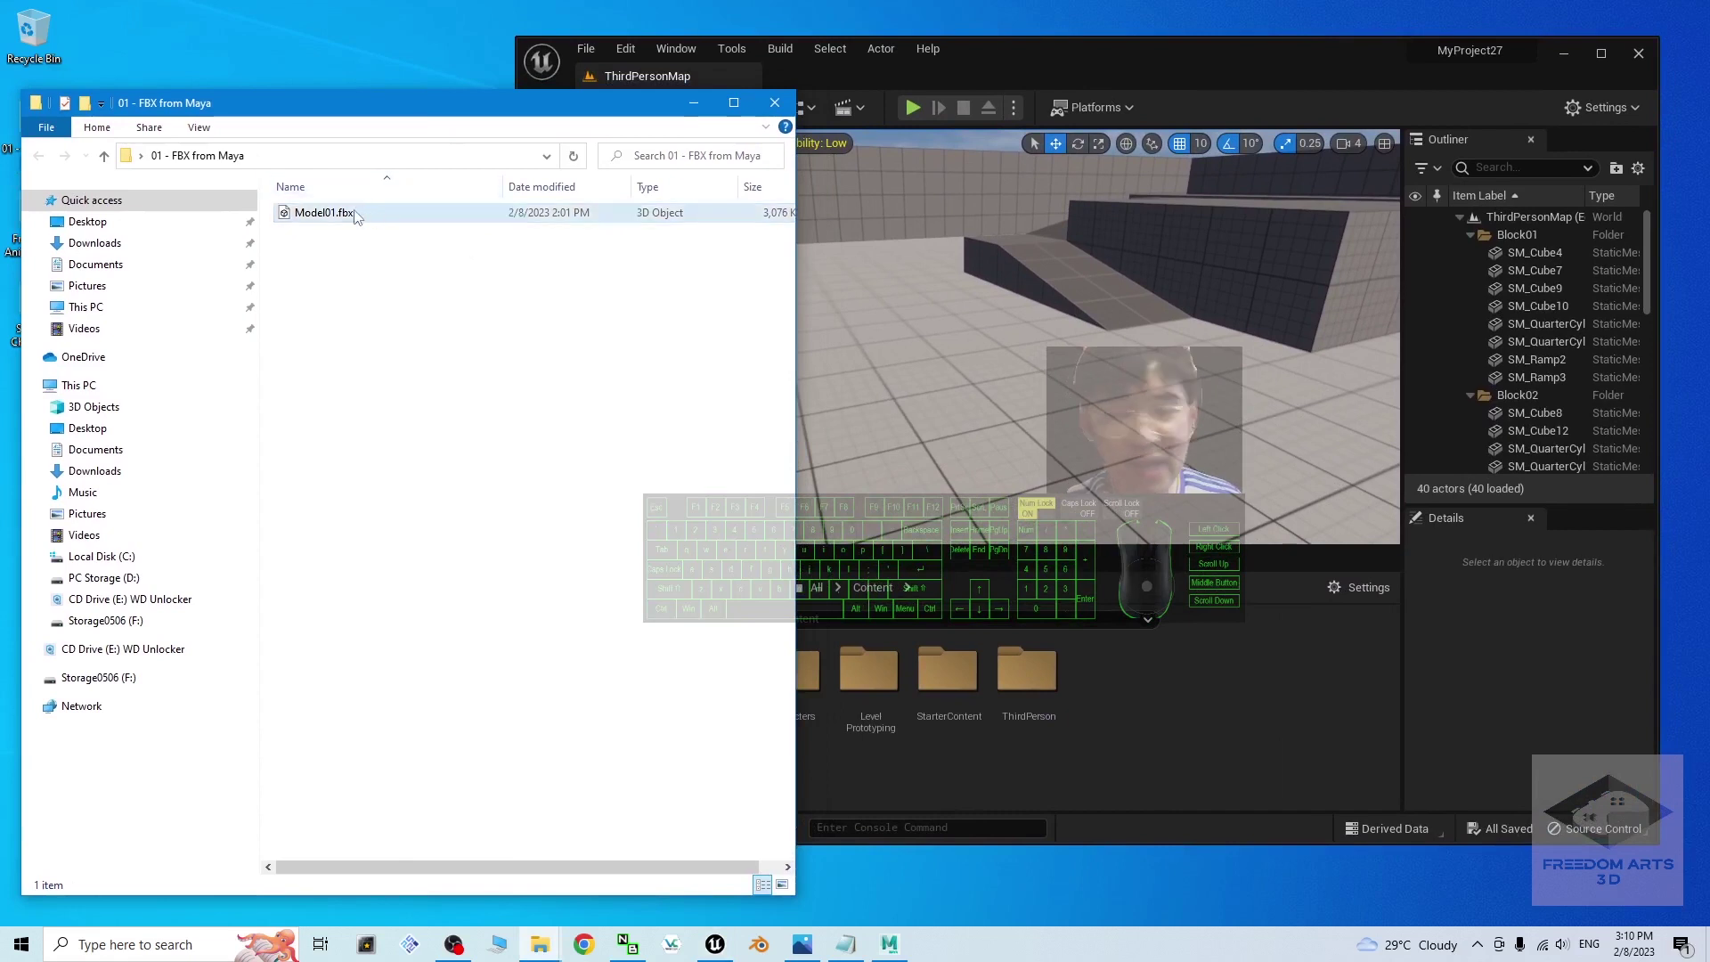
{"action": "left_click", "coordinate": [1080, 818]}
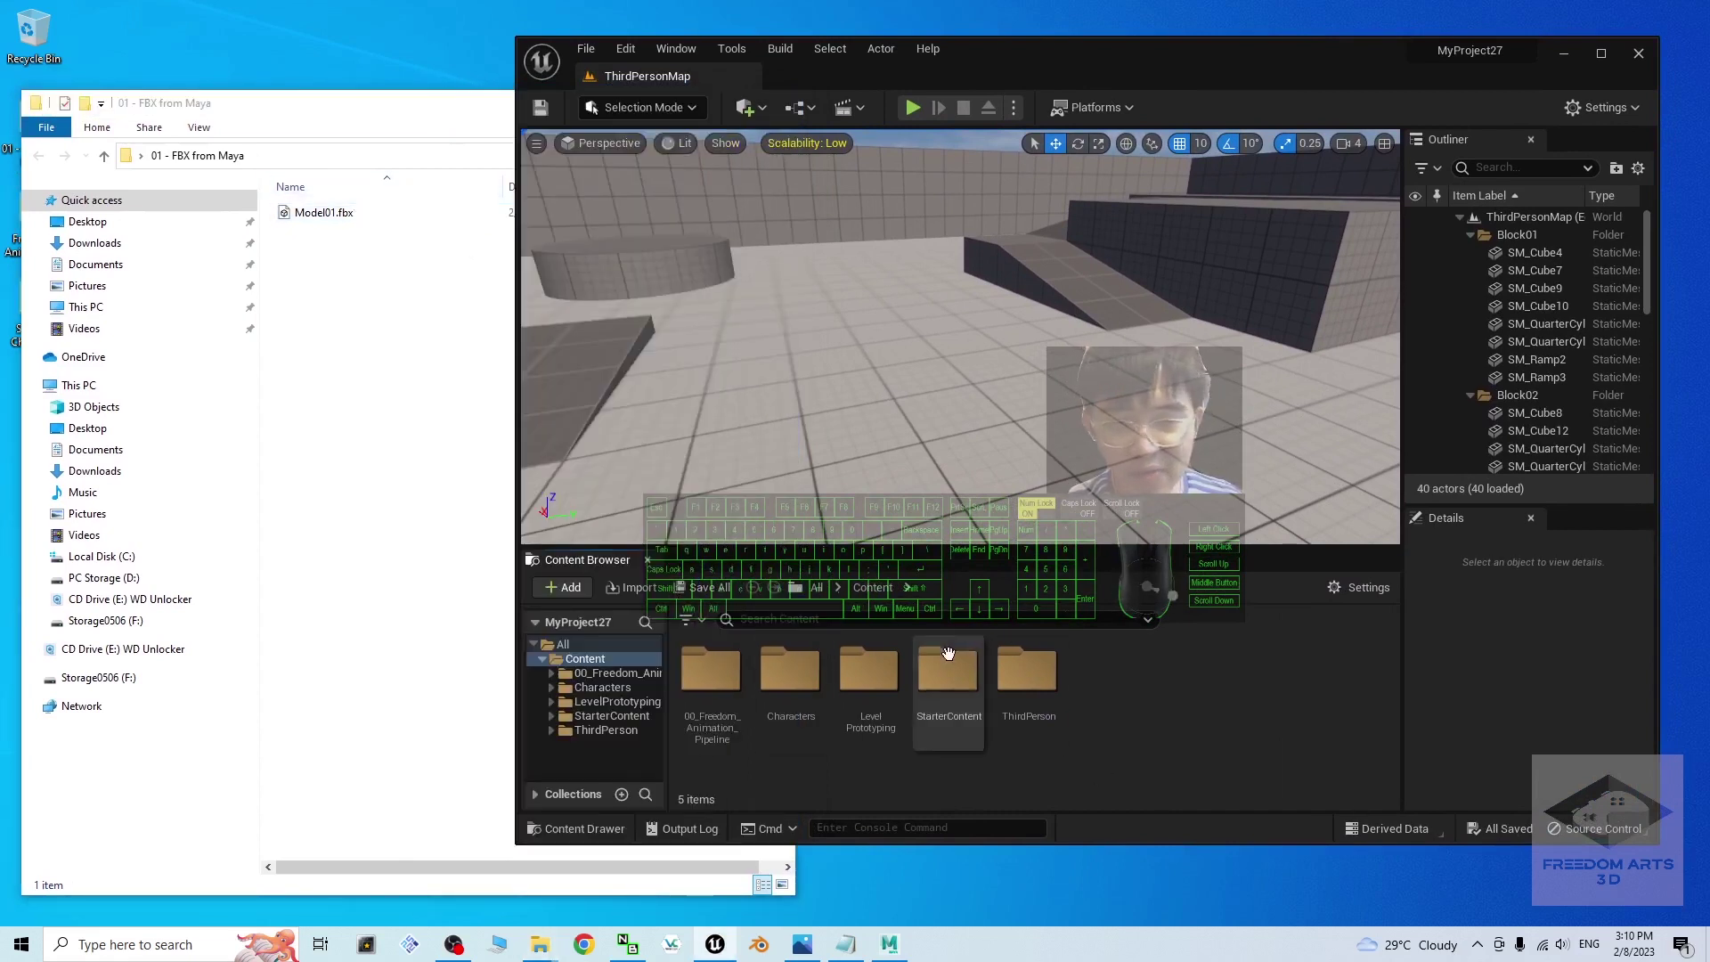
Create a folder named Model01 in the project's Content folder and open it
{"action": "right_click", "coordinate": [1103, 723]}
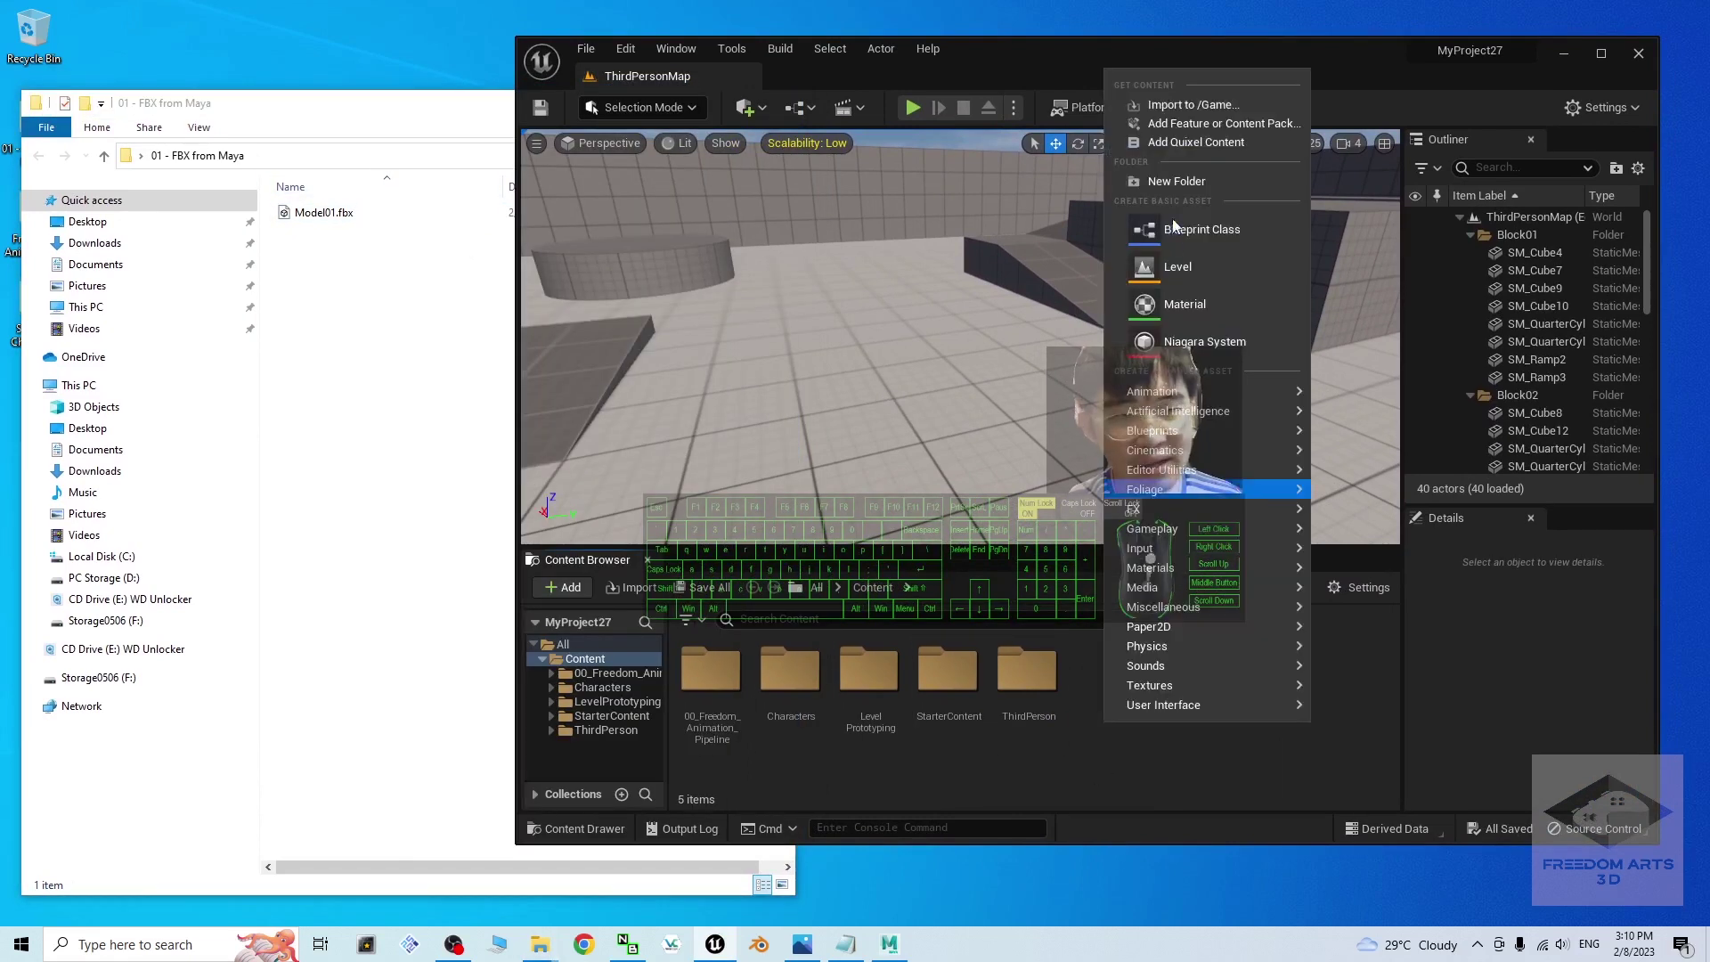
{"action": "left_click", "coordinate": [1167, 190]}
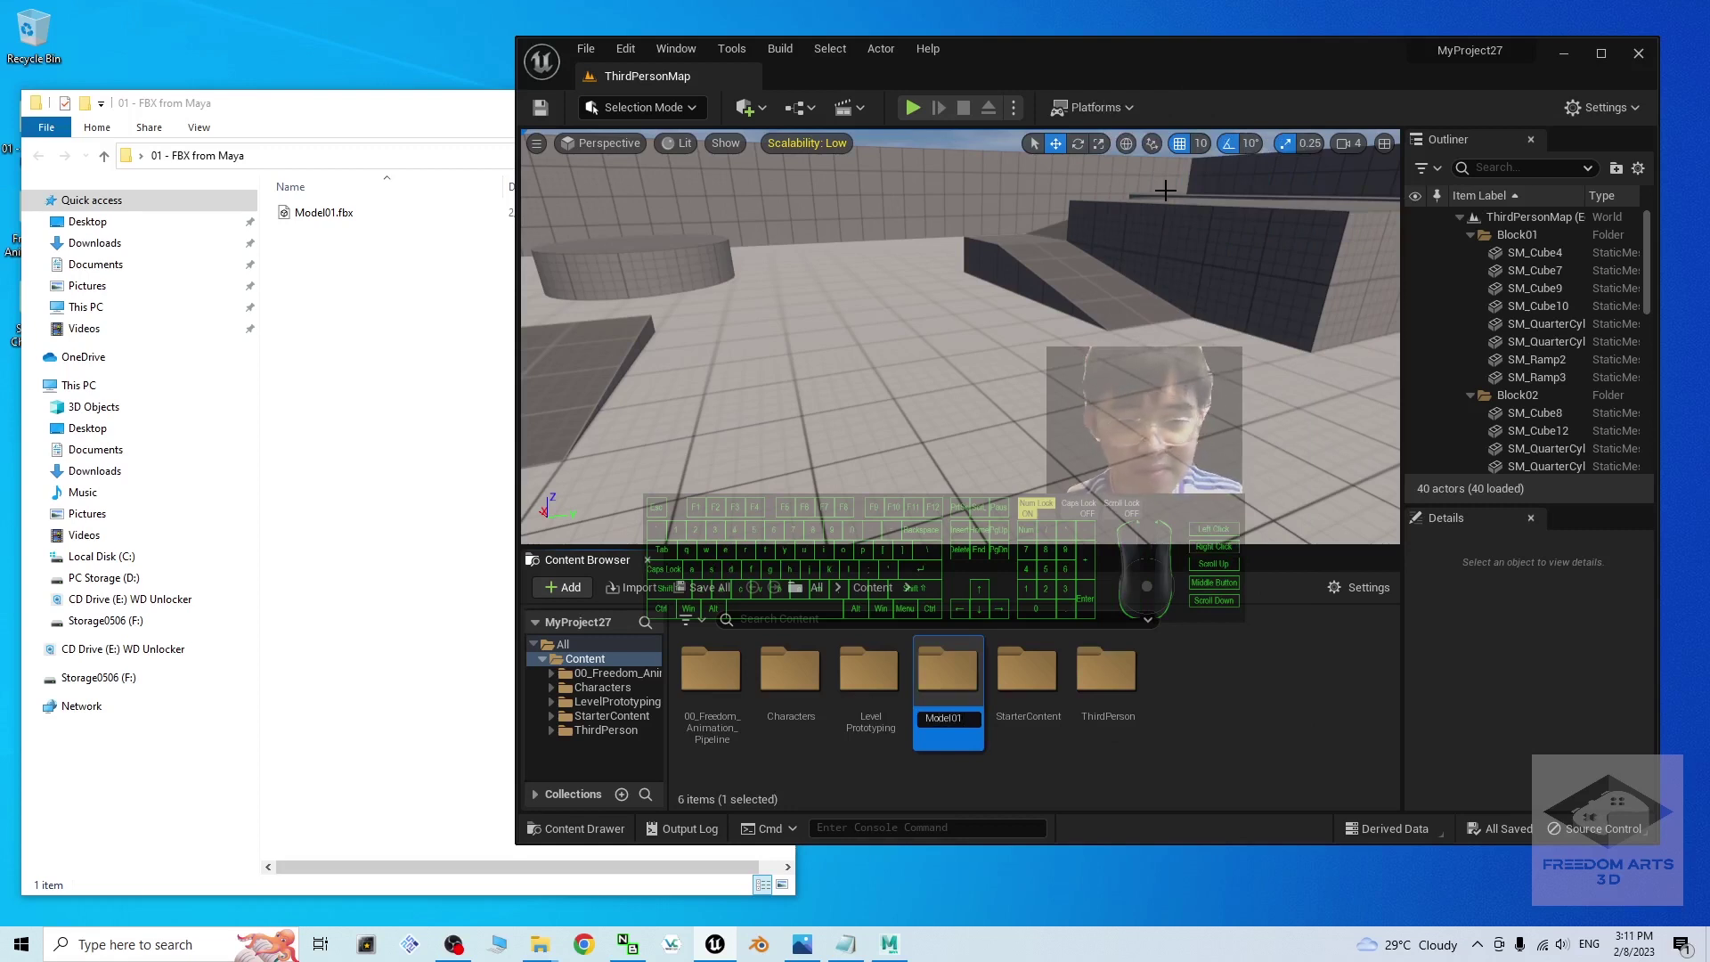
{"action": "key", "text": "Return"}
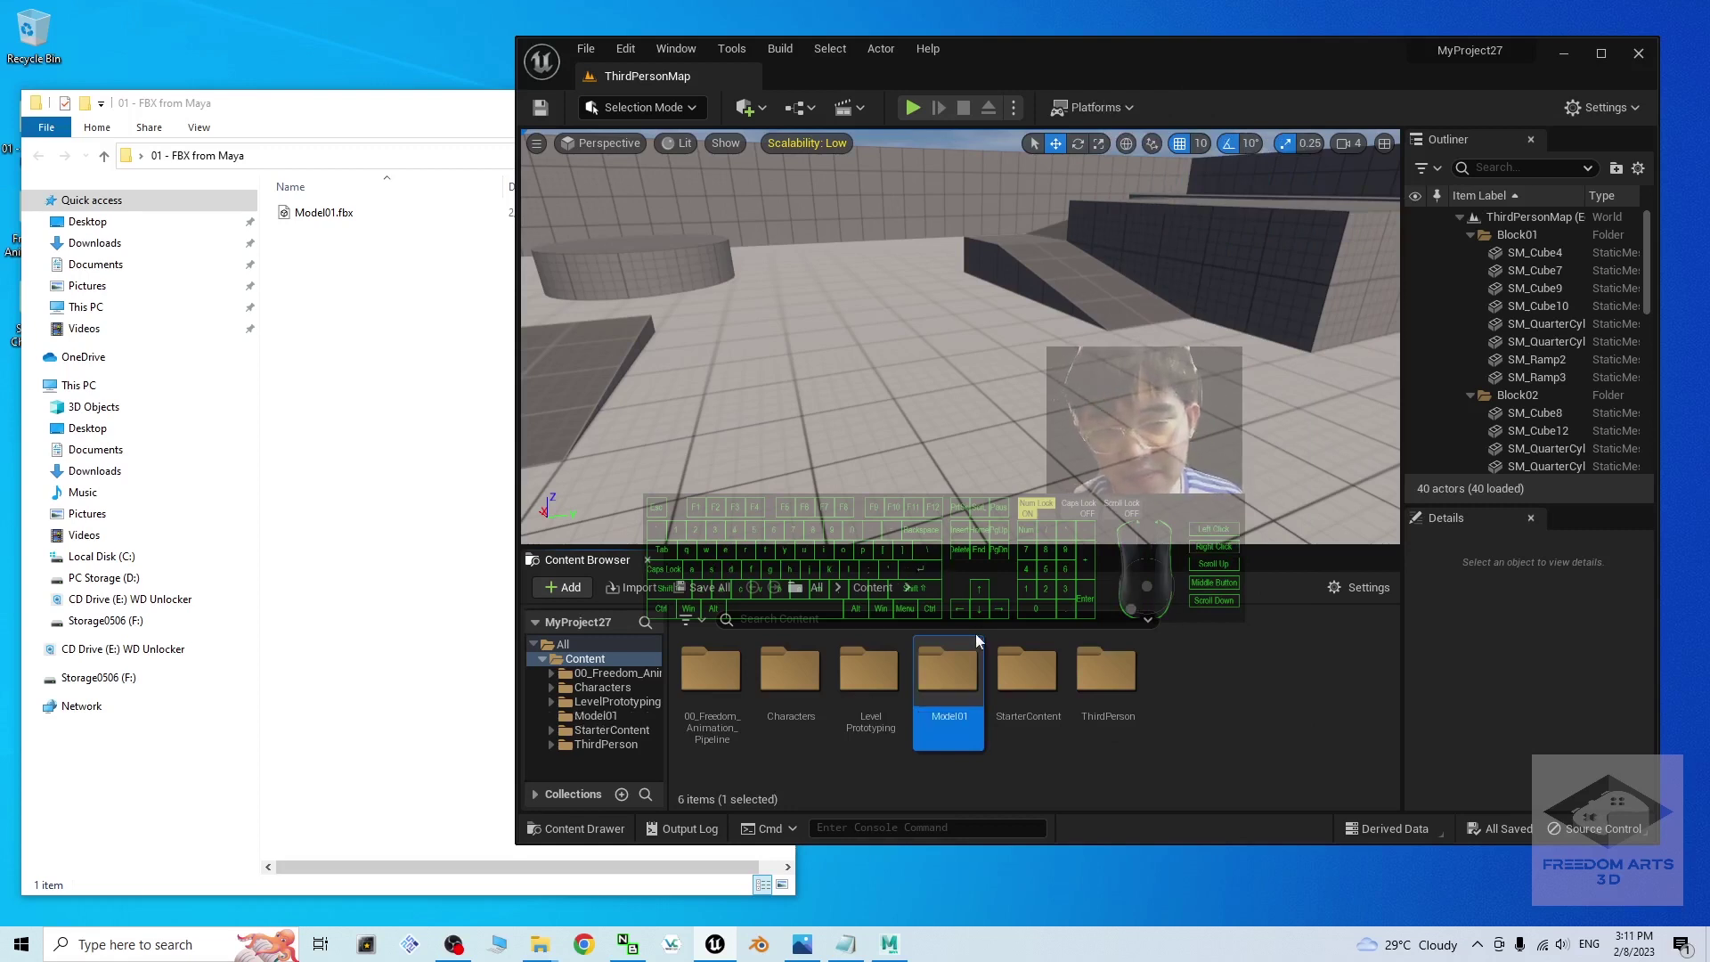
{"action": "double_click", "coordinate": [944, 672]}
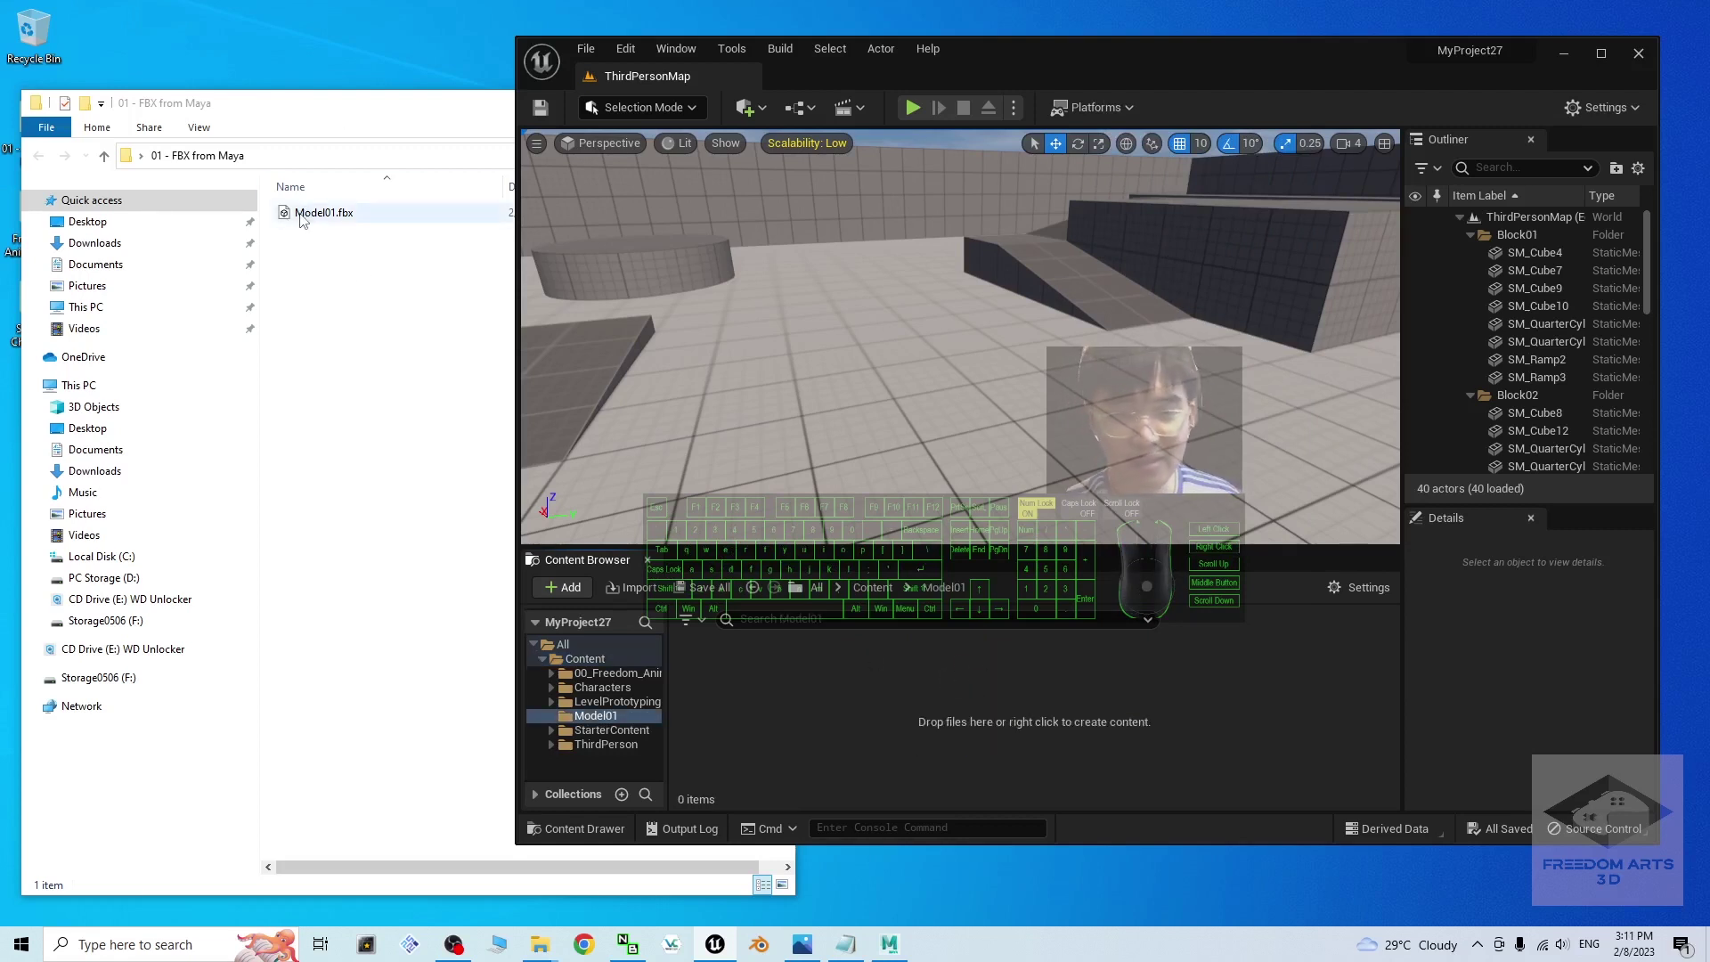
Import Model01.fbx into the Model01 folder as a skeletal mesh with no skeleton assigned and the default options, and dismiss the import log
{"action": "left_click_drag", "start_coordinate": [301, 220], "coordinate": [809, 723]}
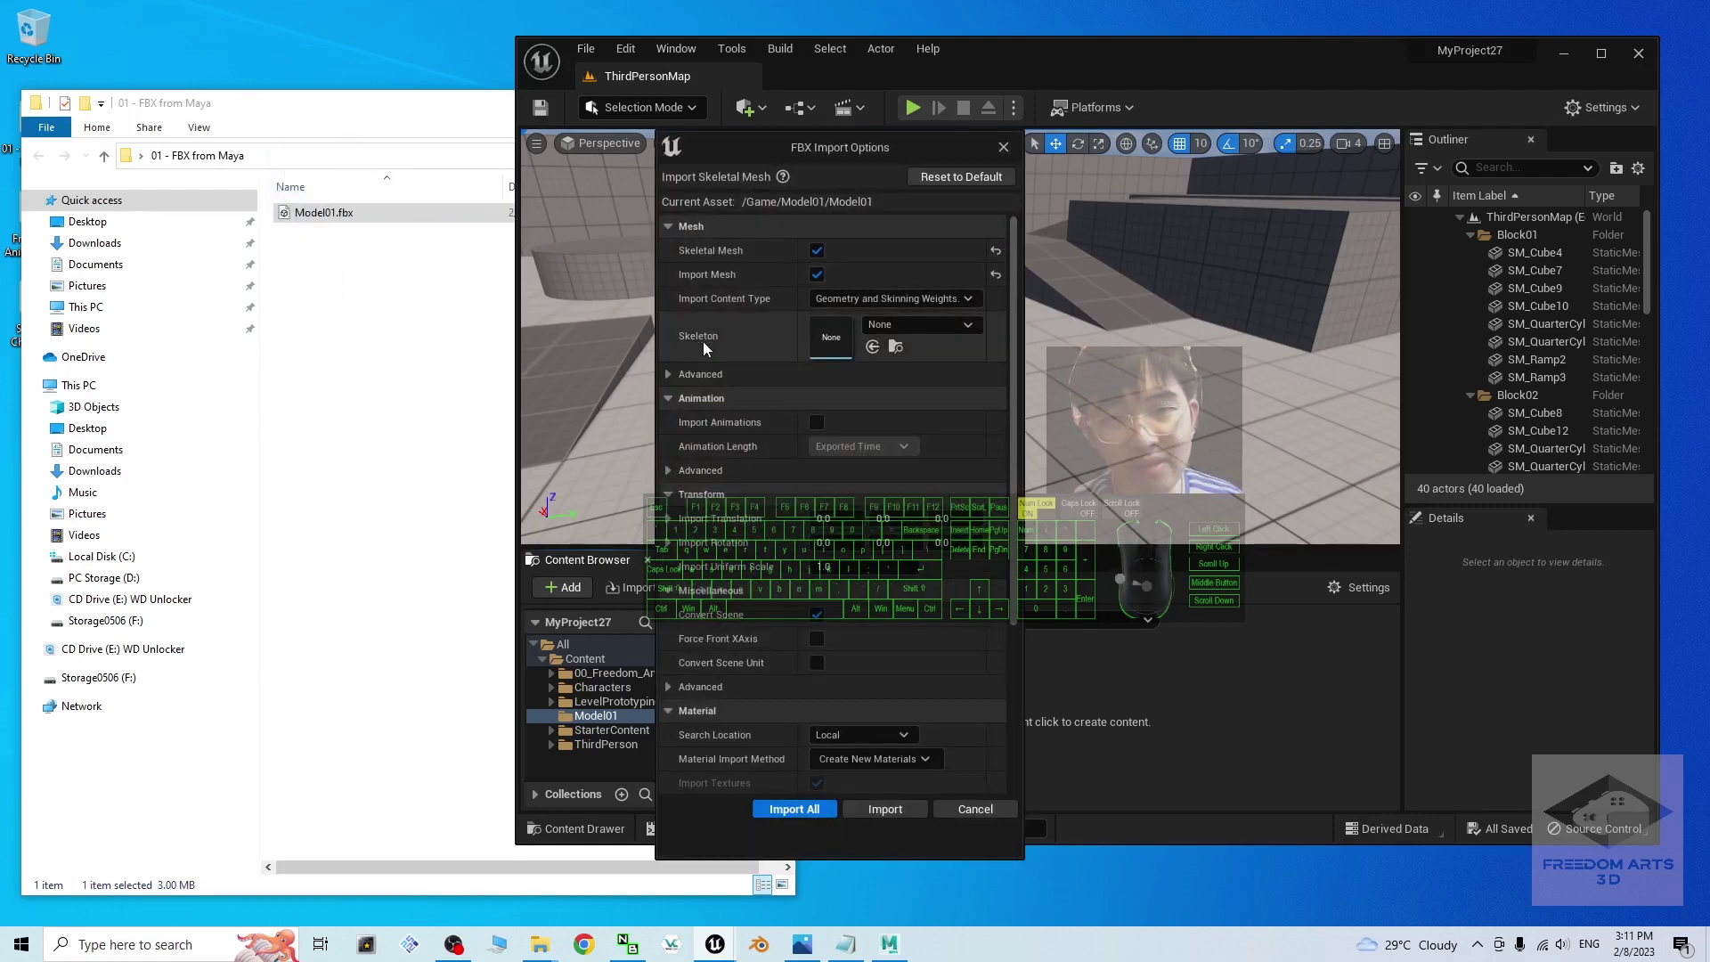
{"action": "left_click", "coordinate": [669, 374]}
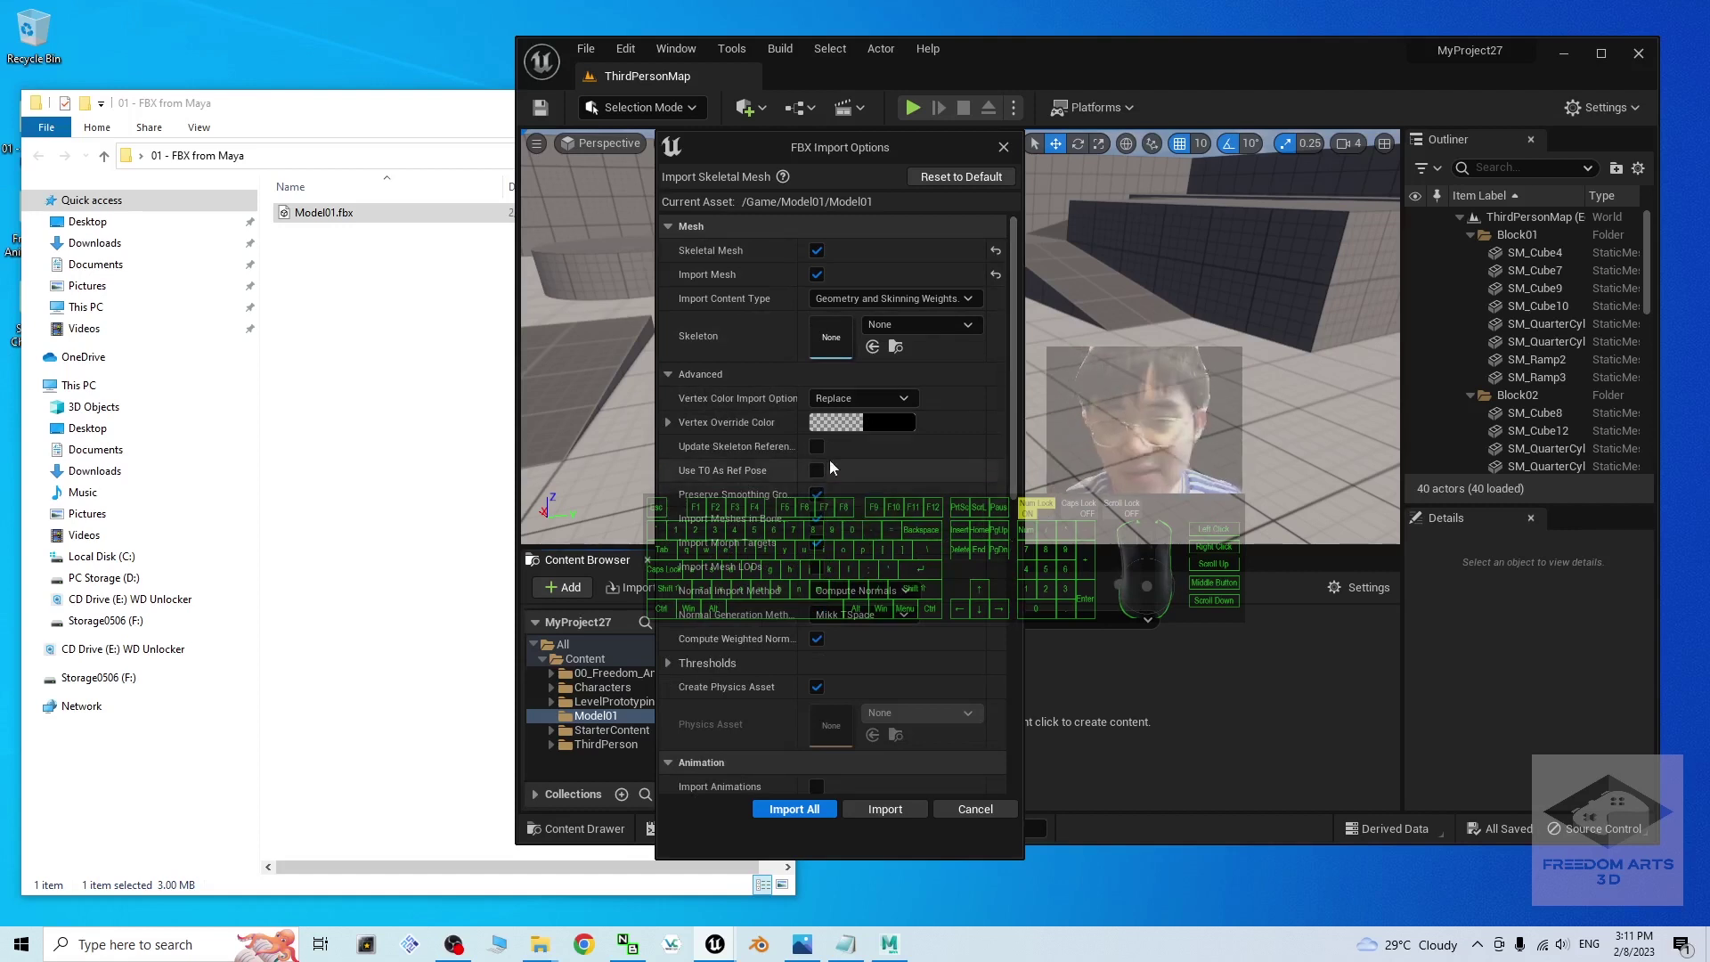
{"action": "left_click", "coordinate": [669, 374]}
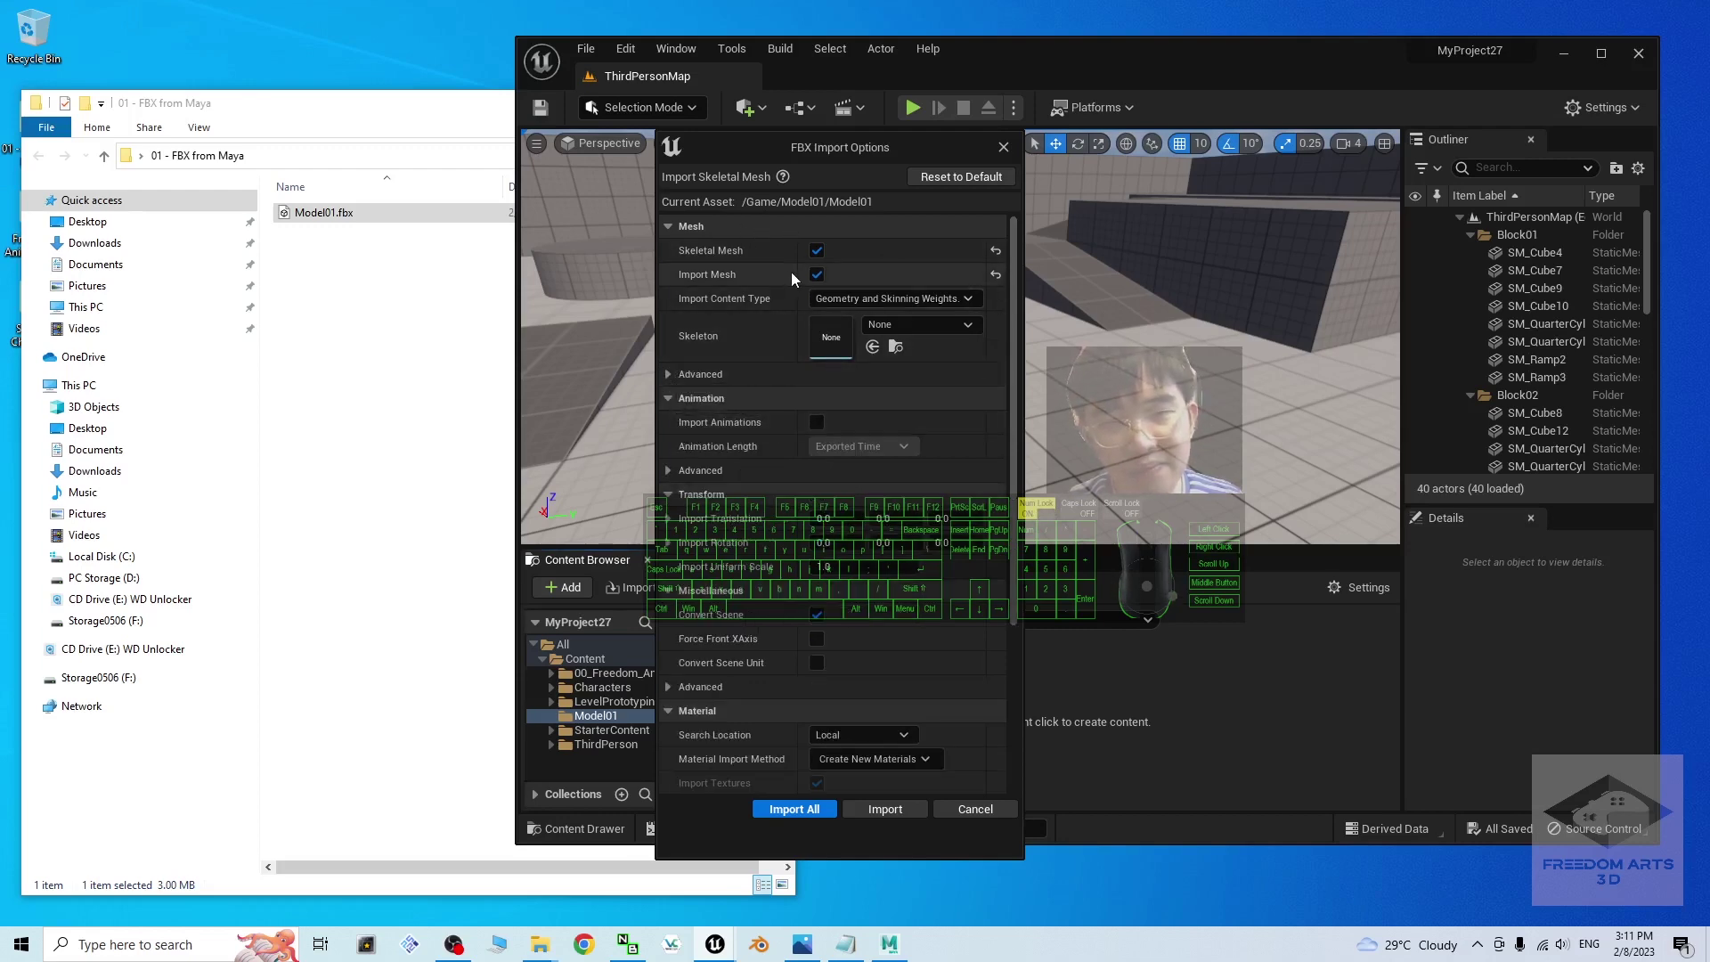
{"action": "scroll", "coordinate": [1017, 414], "scroll_direction": "down", "scroll_amount": 5}
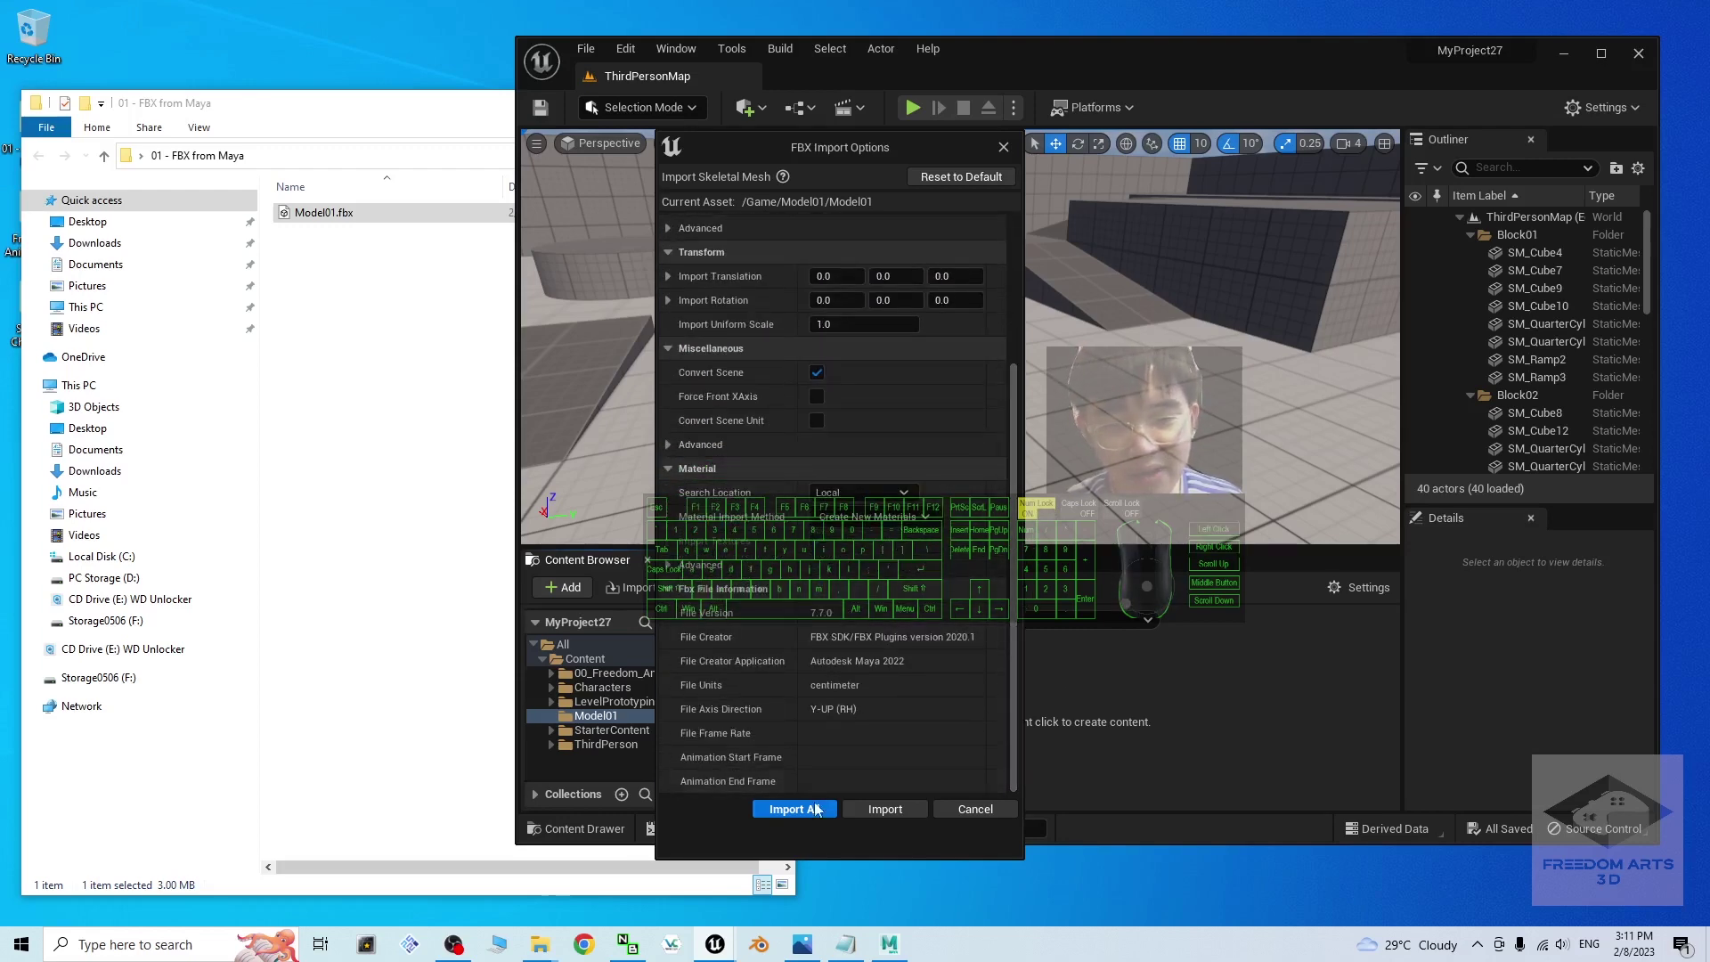
{"action": "left_click", "coordinate": [807, 807]}
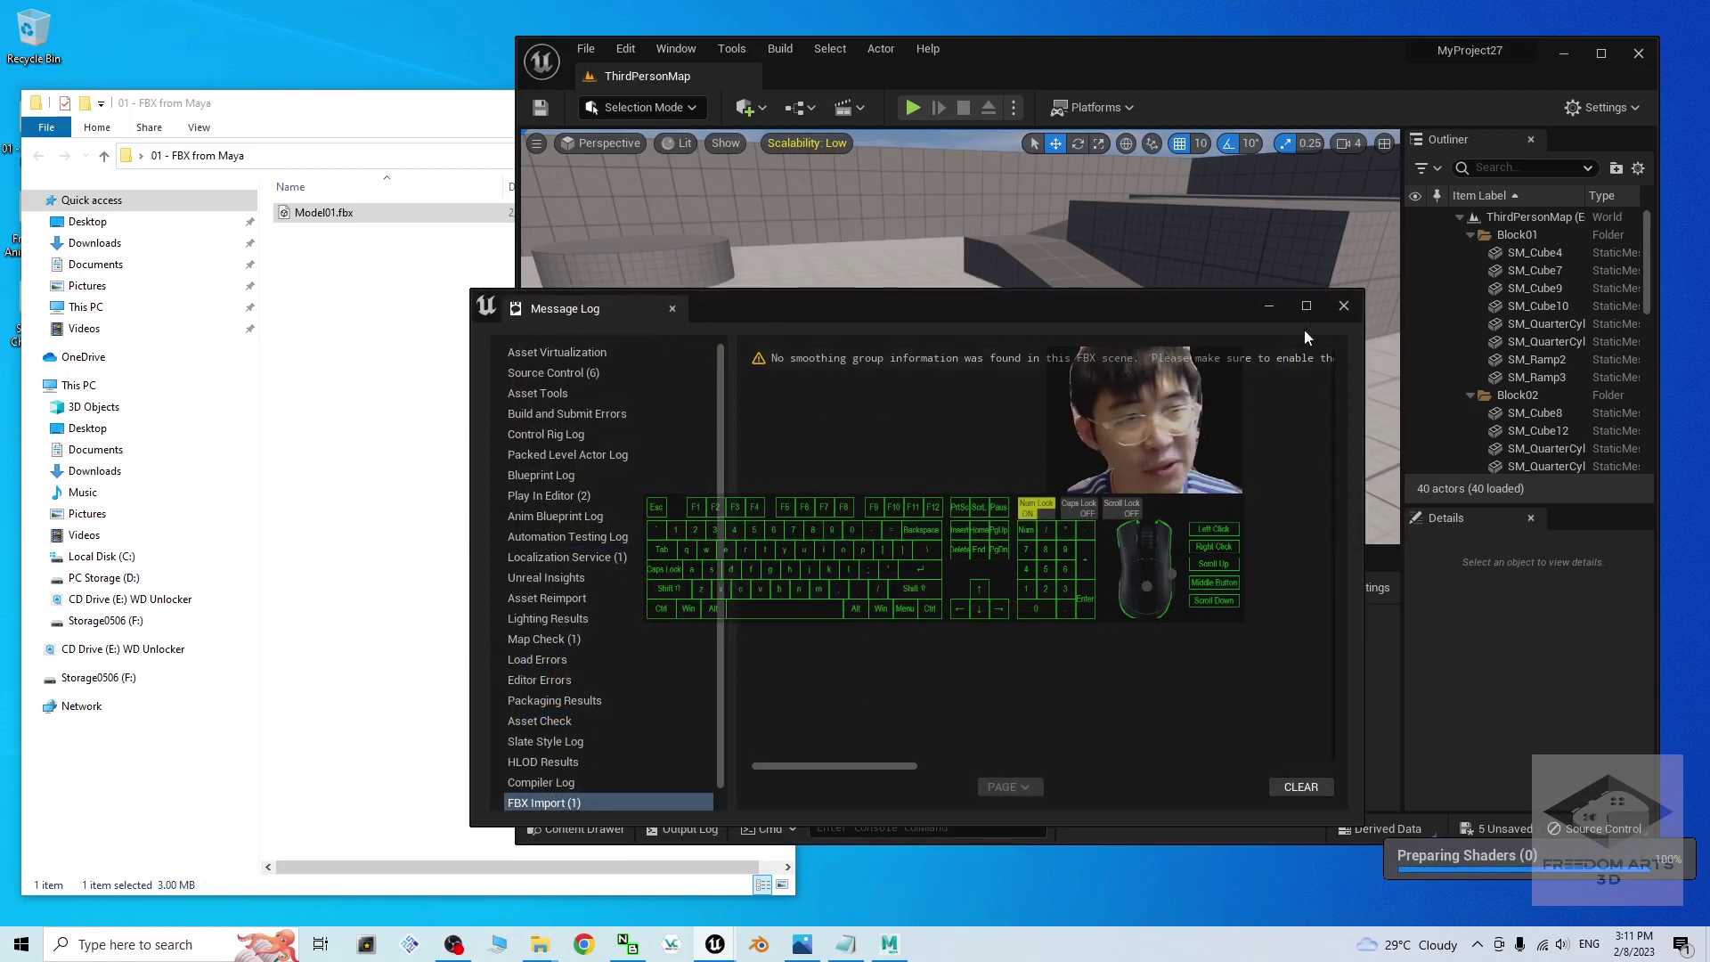
{"action": "left_click", "coordinate": [1345, 306]}
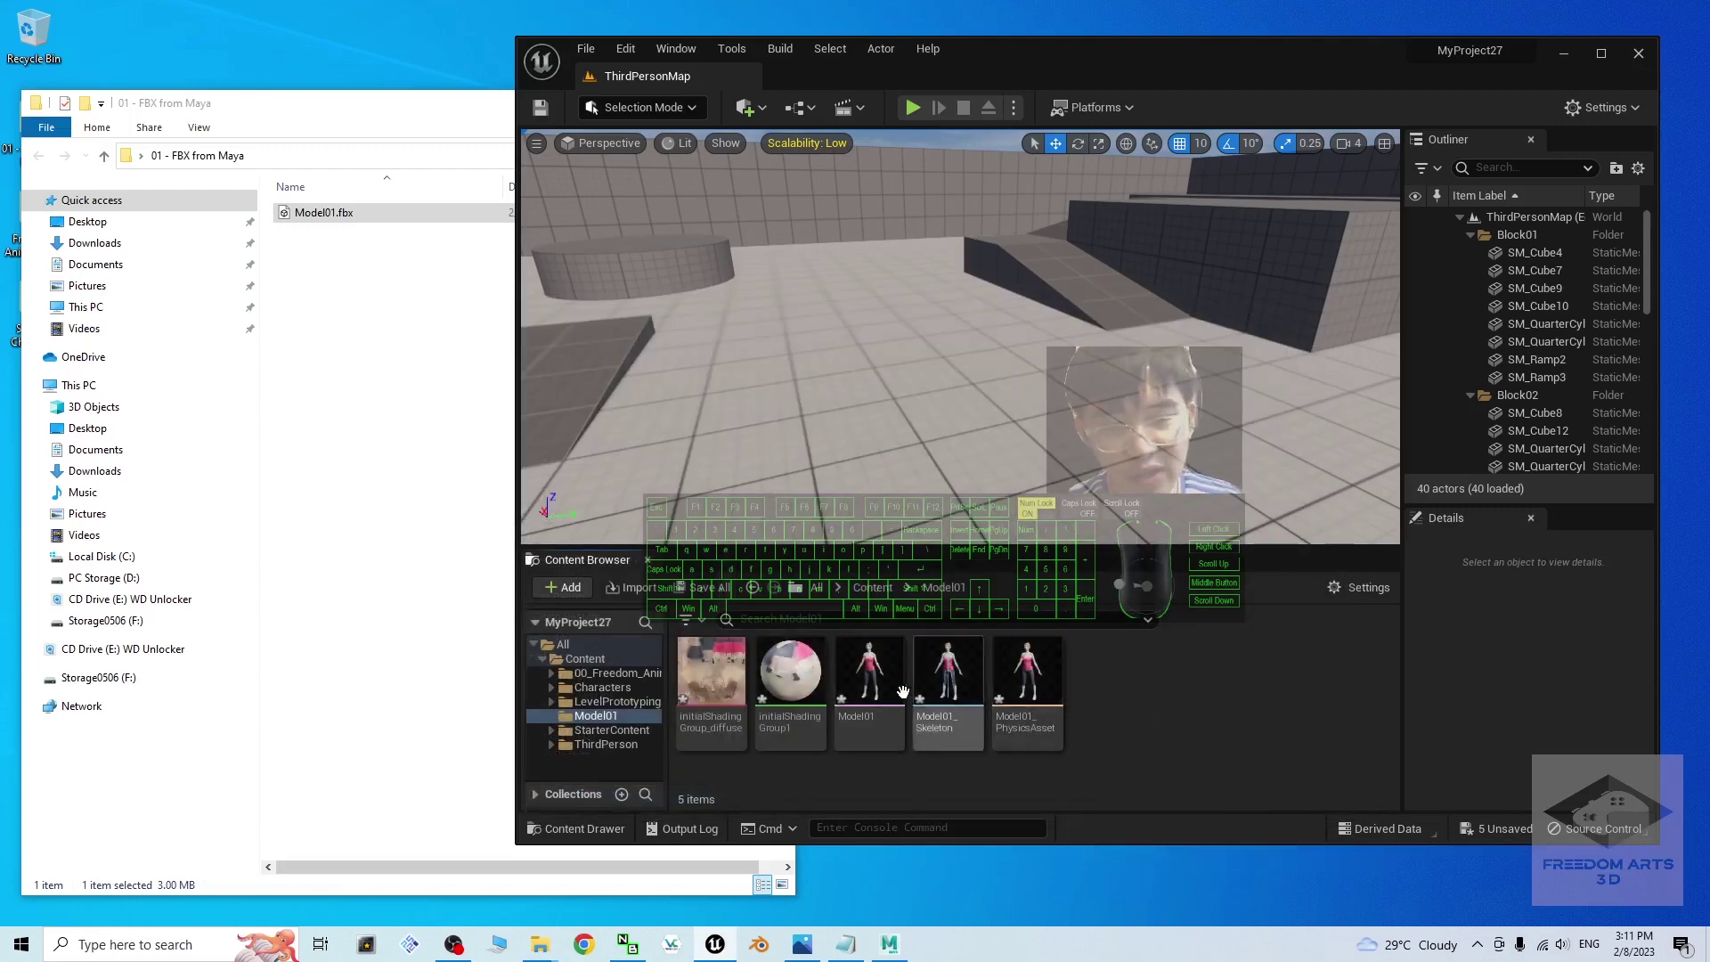
Inspect the imported Model01 skeletal mesh in its asset editor, and close it again
{"action": "double_click", "coordinate": [863, 679]}
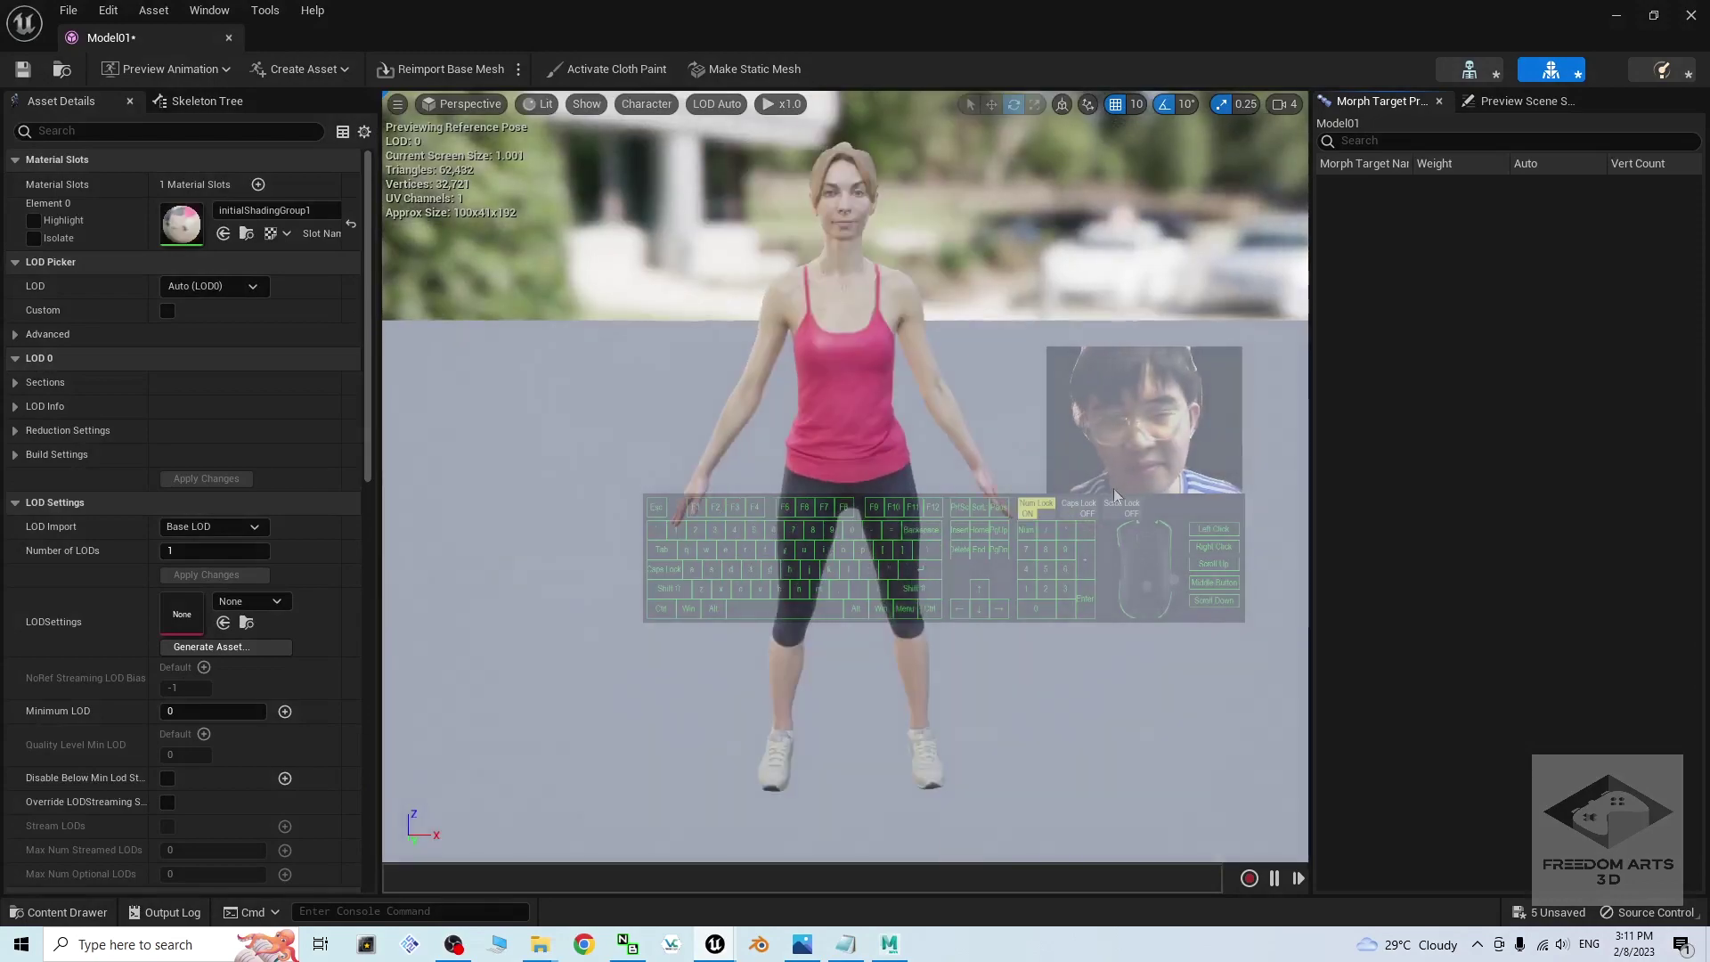
{"action": "mouse_move", "coordinate": [1115, 495]}
{"action": "left_mouse_down", "text": "alt"}
{"action": "mouse_move", "coordinate": [944, 543]}
{"action": "mouse_move", "coordinate": [873, 503]}
{"action": "mouse_move", "coordinate": [1109, 498]}
{"action": "mouse_move", "coordinate": [1291, 459]}
{"action": "mouse_move", "coordinate": [1108, 525]}
{"action": "left_mouse_up", "text": "alt"}
{"action": "left_click", "coordinate": [1689, 18]}
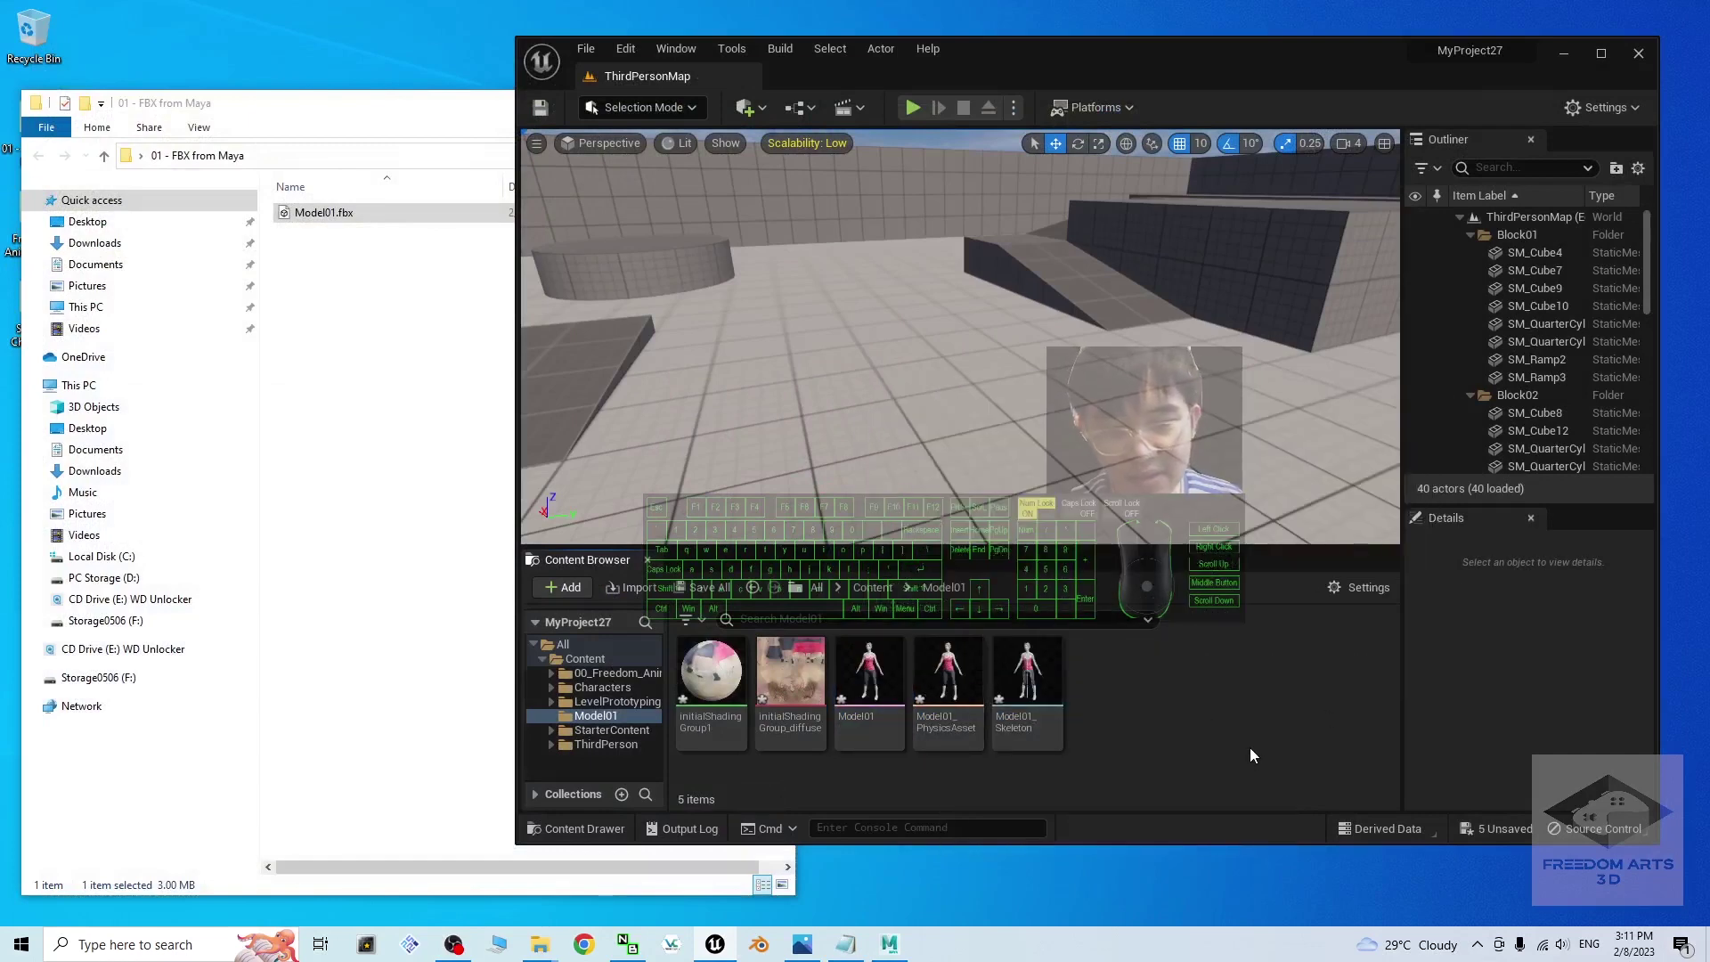
Browse the Maya_Quickrig folder inside 00_Freedom_Animation_Pipeline to review its rig assets
{"action": "left_click", "coordinate": [870, 589]}
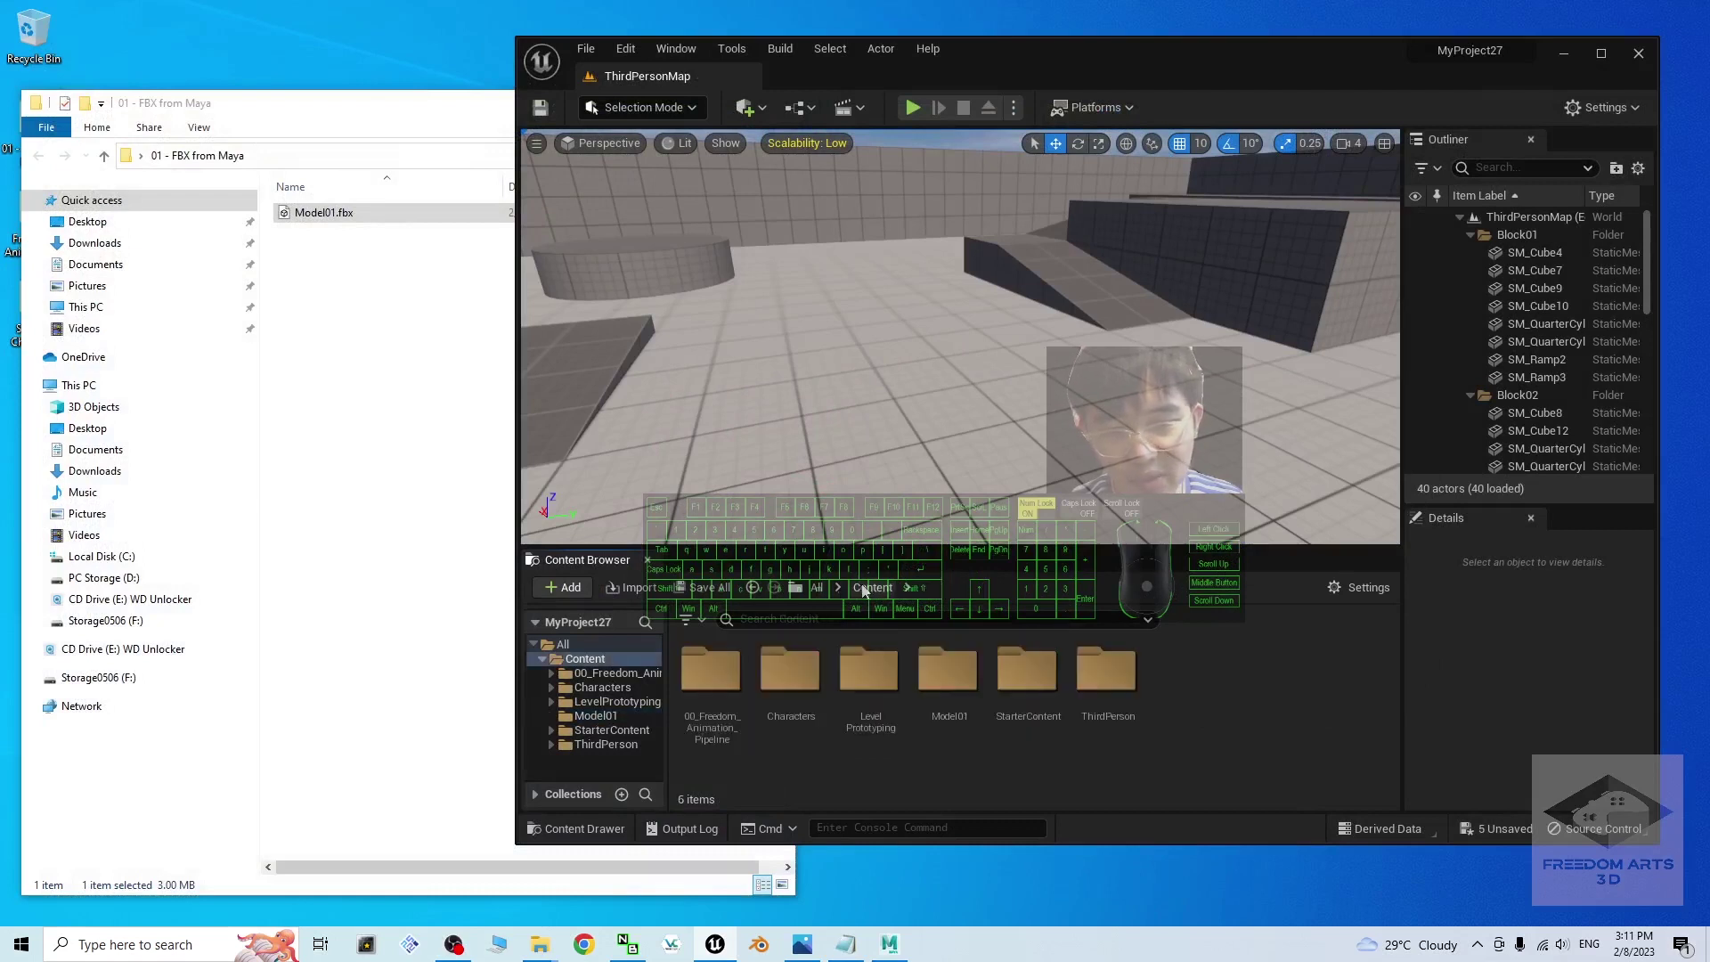
{"action": "left_click", "coordinate": [701, 666]}
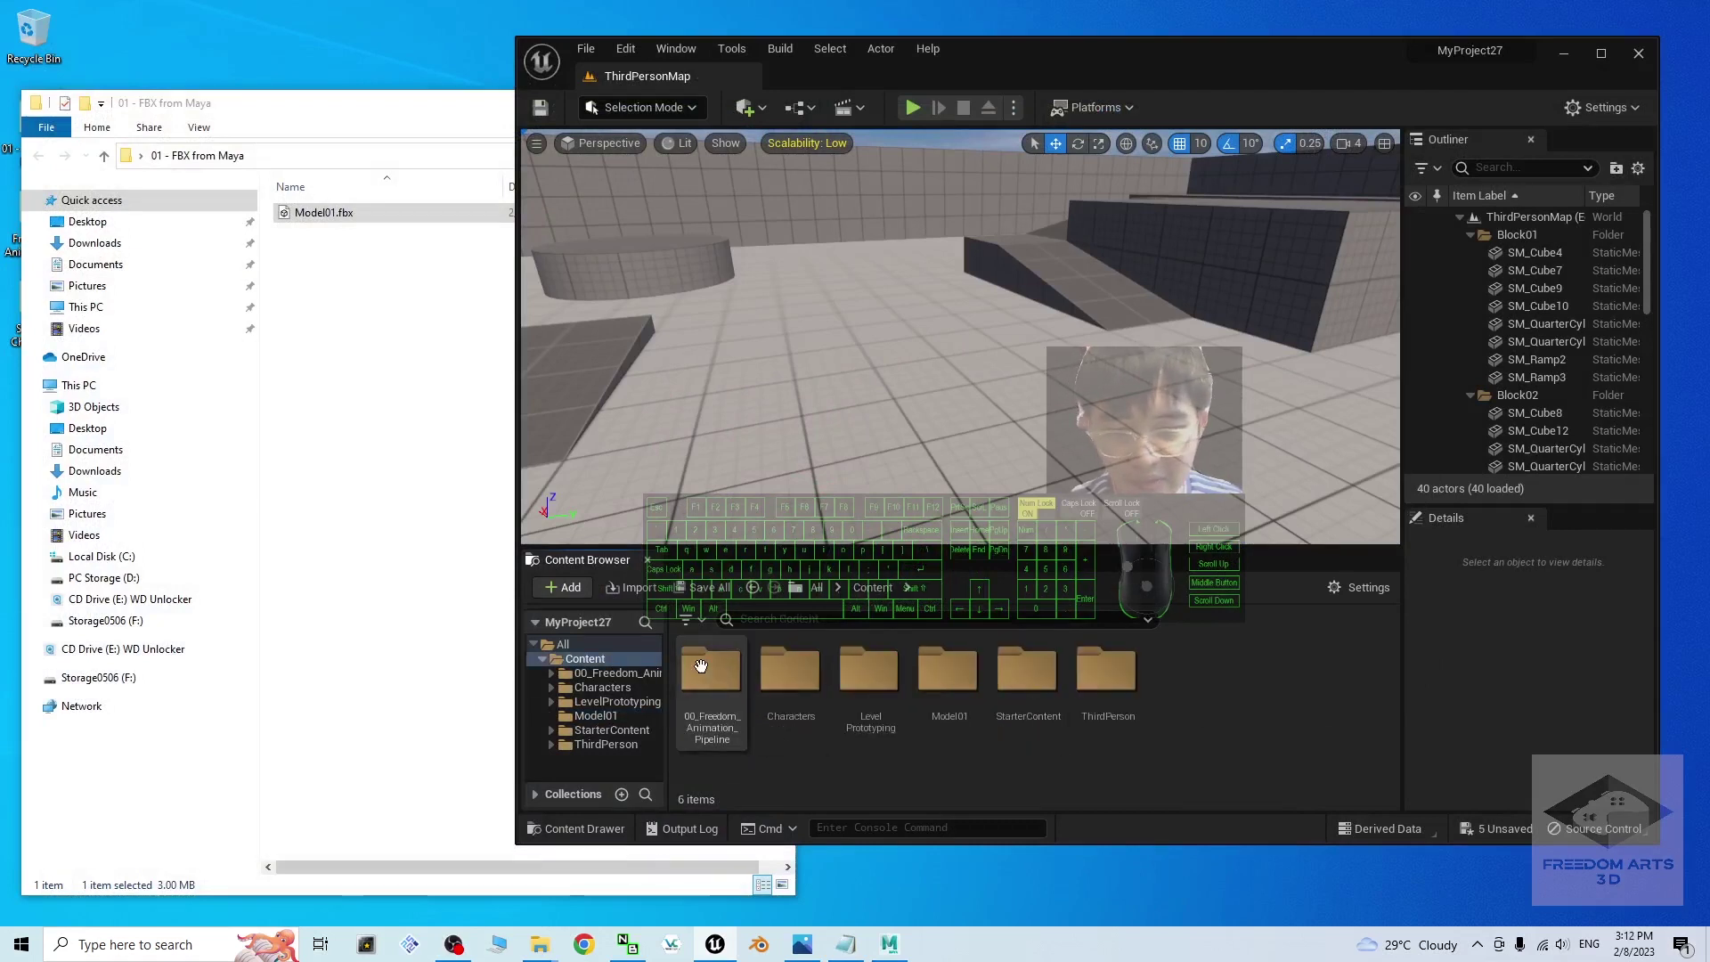
{"action": "double_click", "coordinate": [695, 676]}
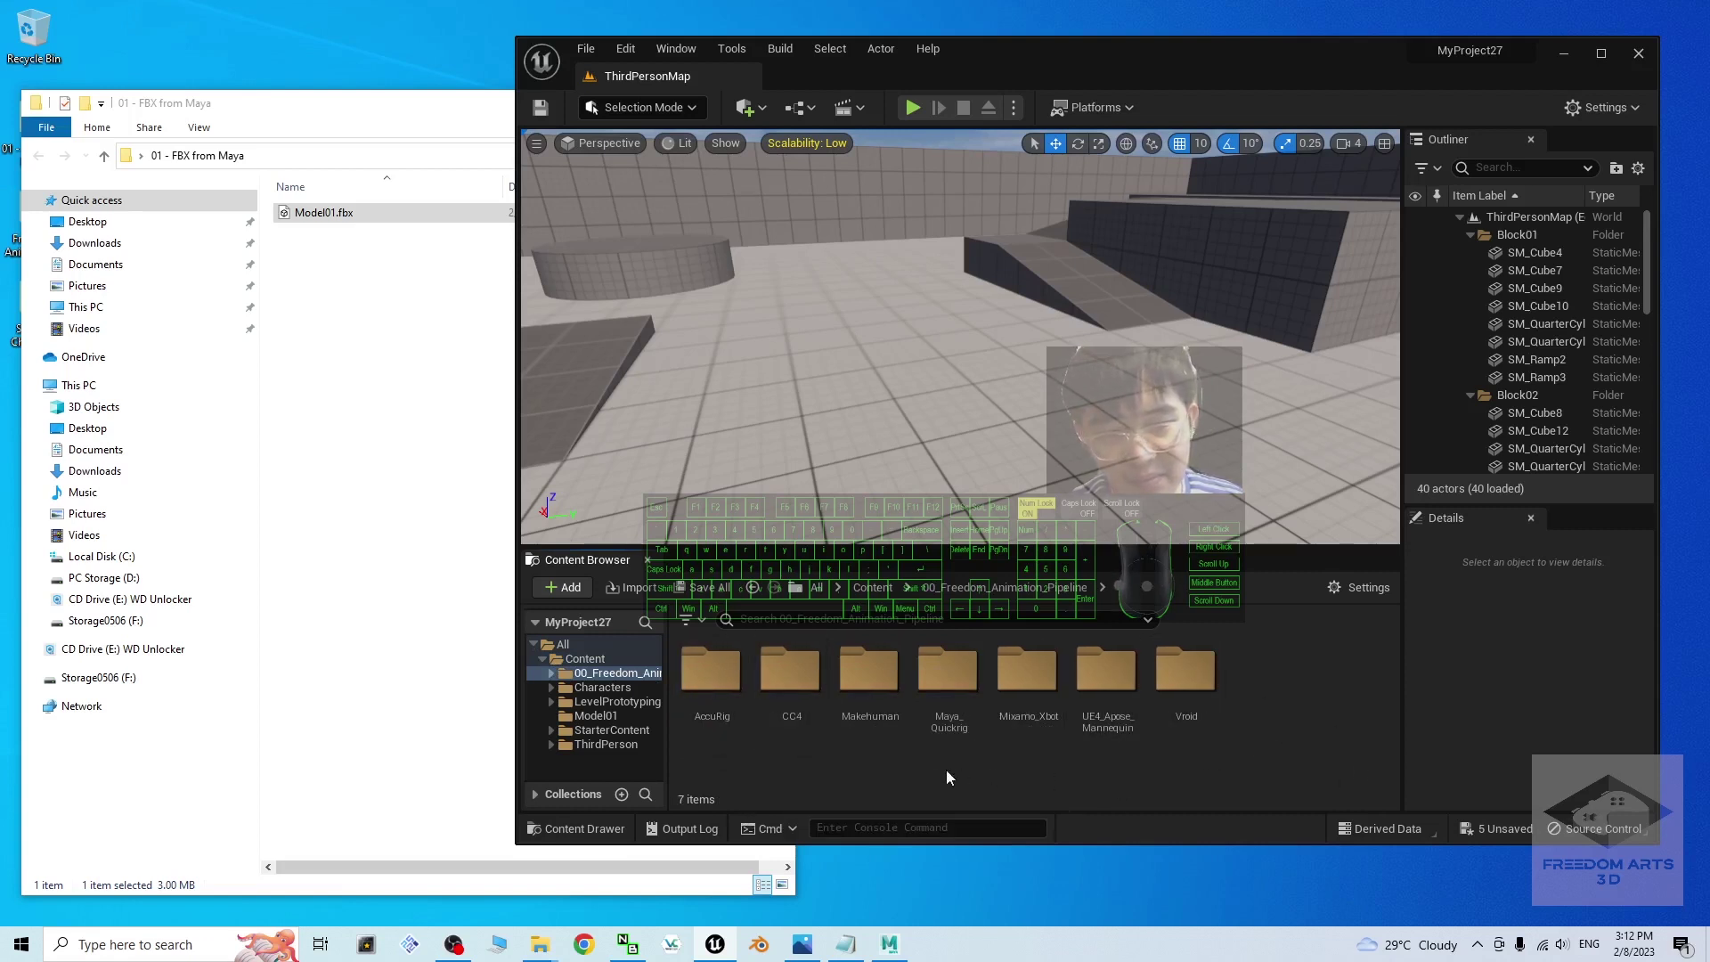
{"action": "double_click", "coordinate": [945, 690]}
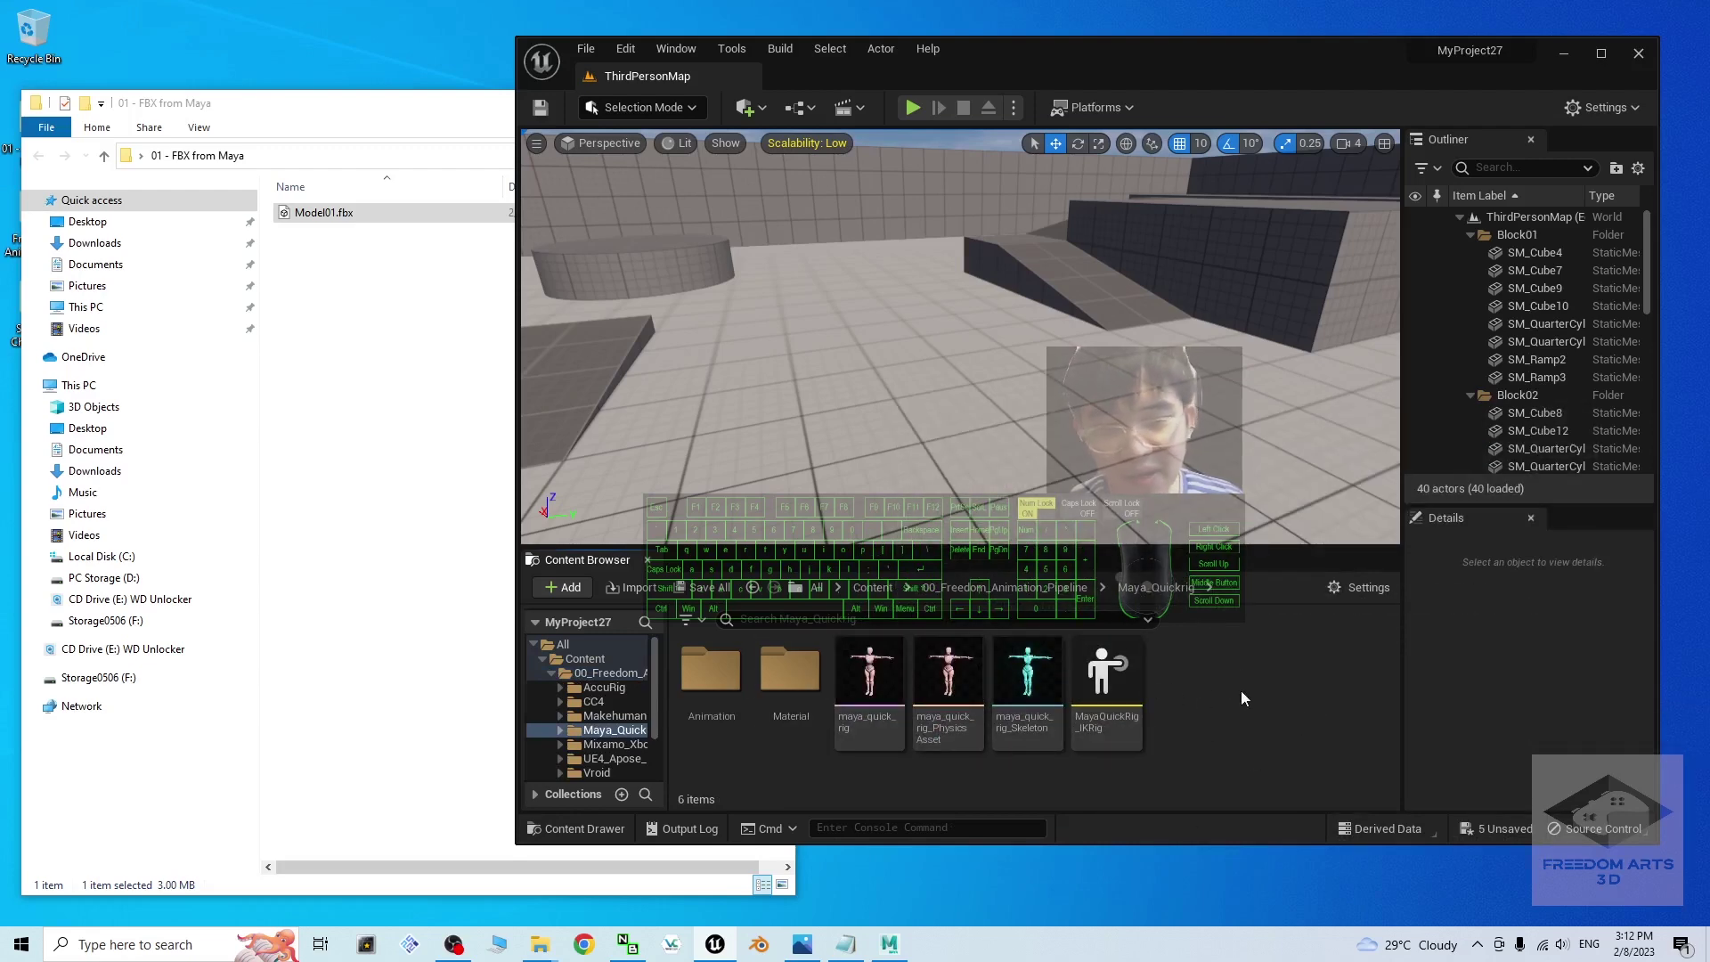
Open the UE4 A-pose to Maya Quick Rig IK retargeter from the UE4_Apose_Mannequin character's Mesh folder
{"action": "left_click", "coordinate": [975, 587]}
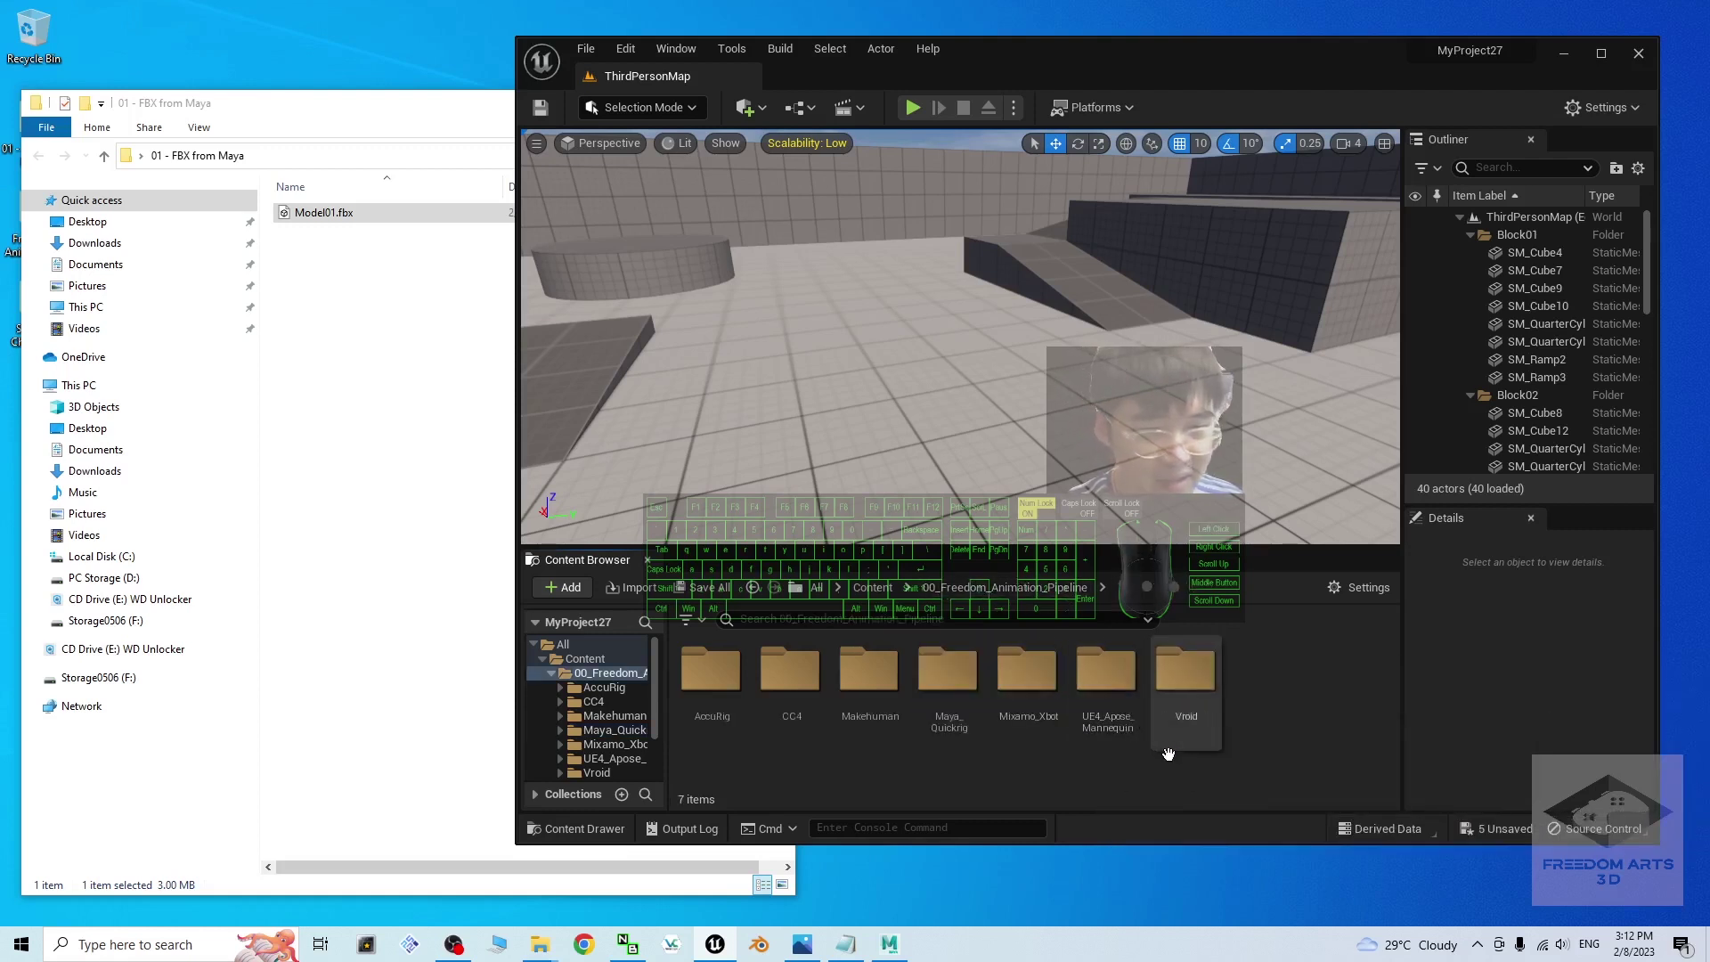
{"action": "double_click", "coordinate": [1111, 679]}
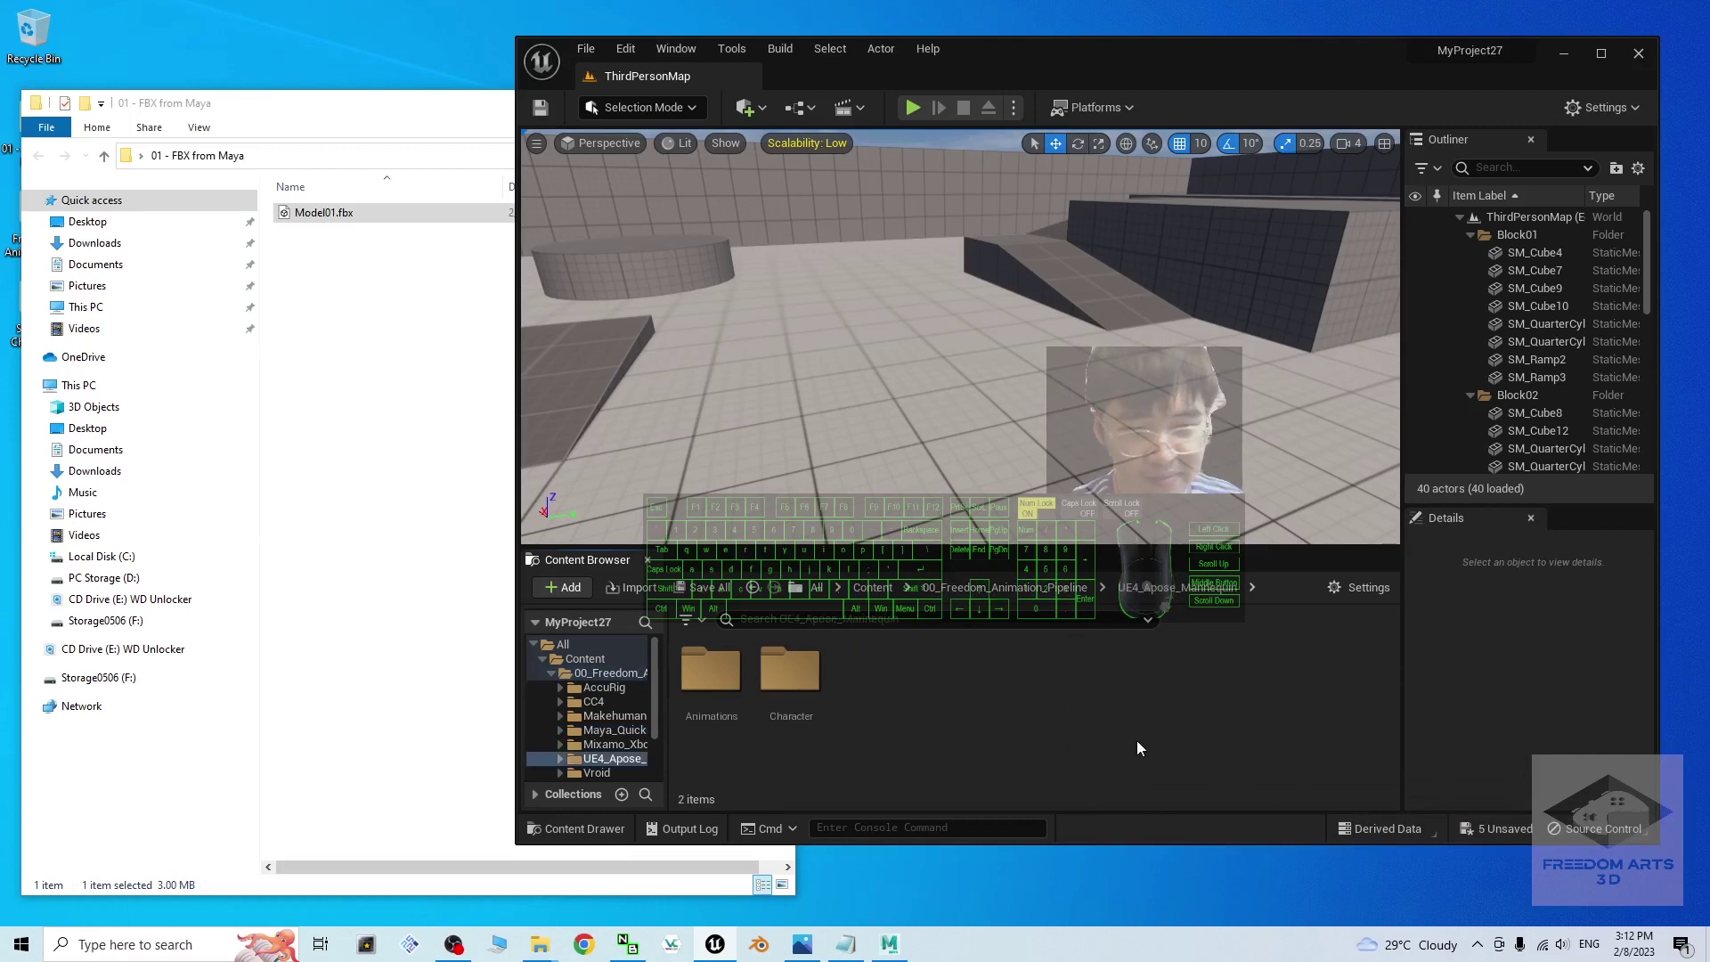
{"action": "double_click", "coordinate": [786, 670]}
{"action": "double_click", "coordinate": [776, 658]}
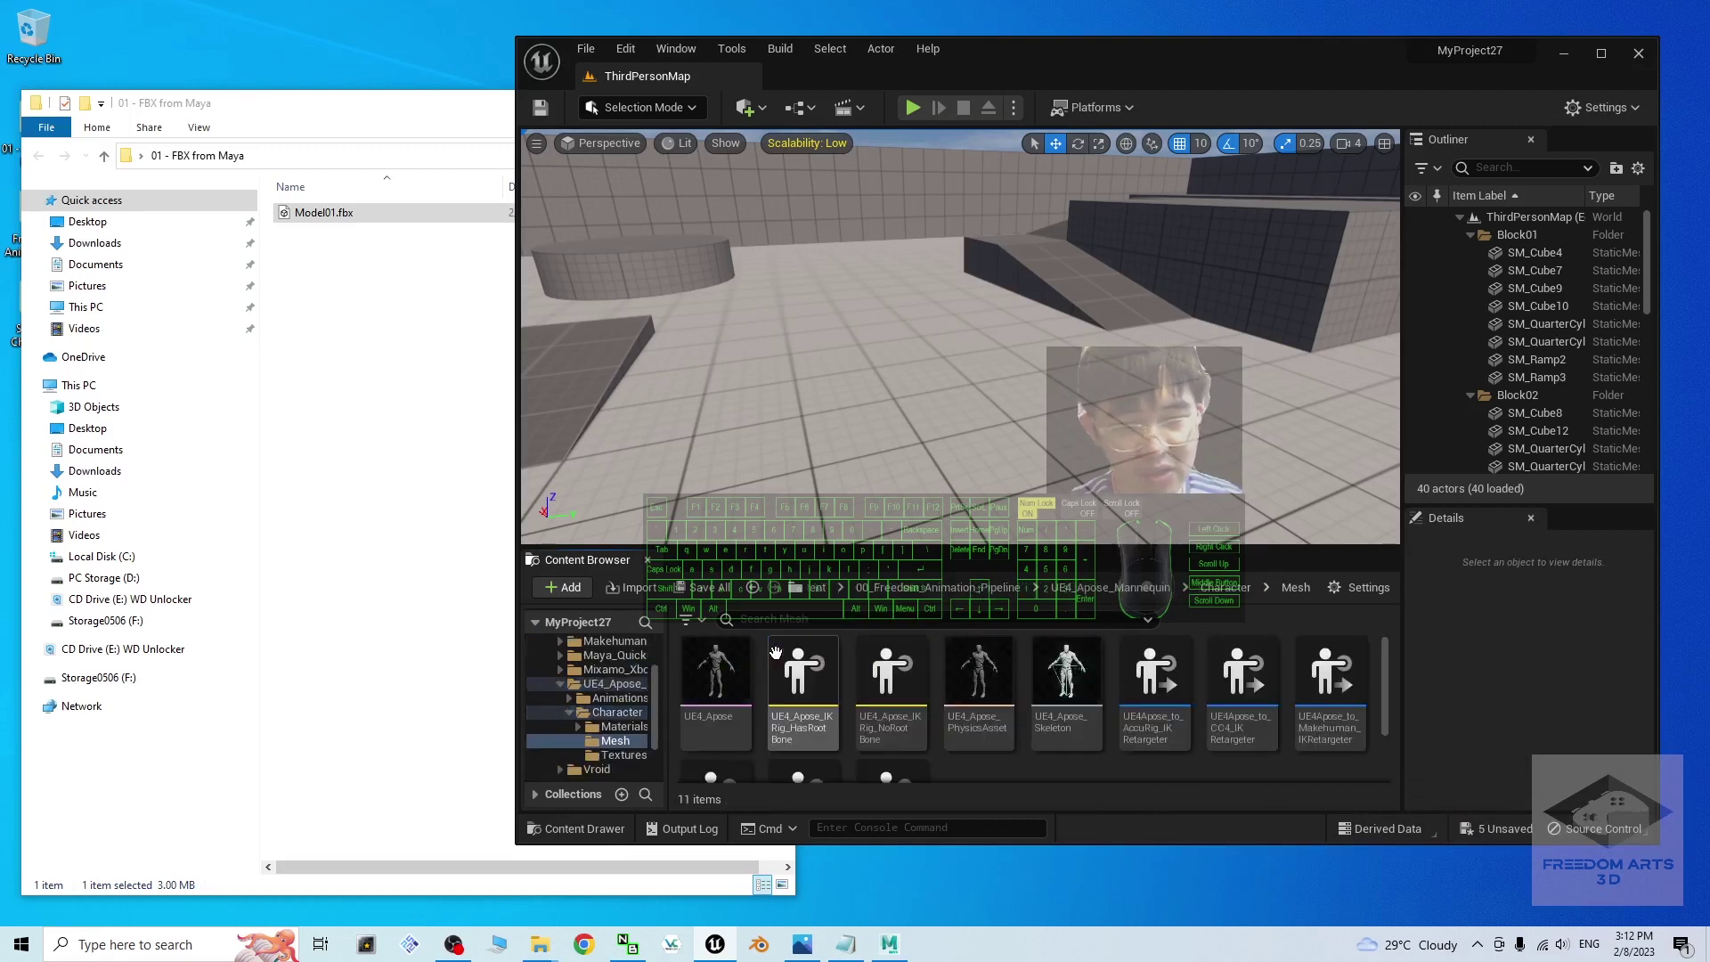
{"action": "left_click_drag", "start_coordinate": [1386, 667], "coordinate": [1387, 739]}
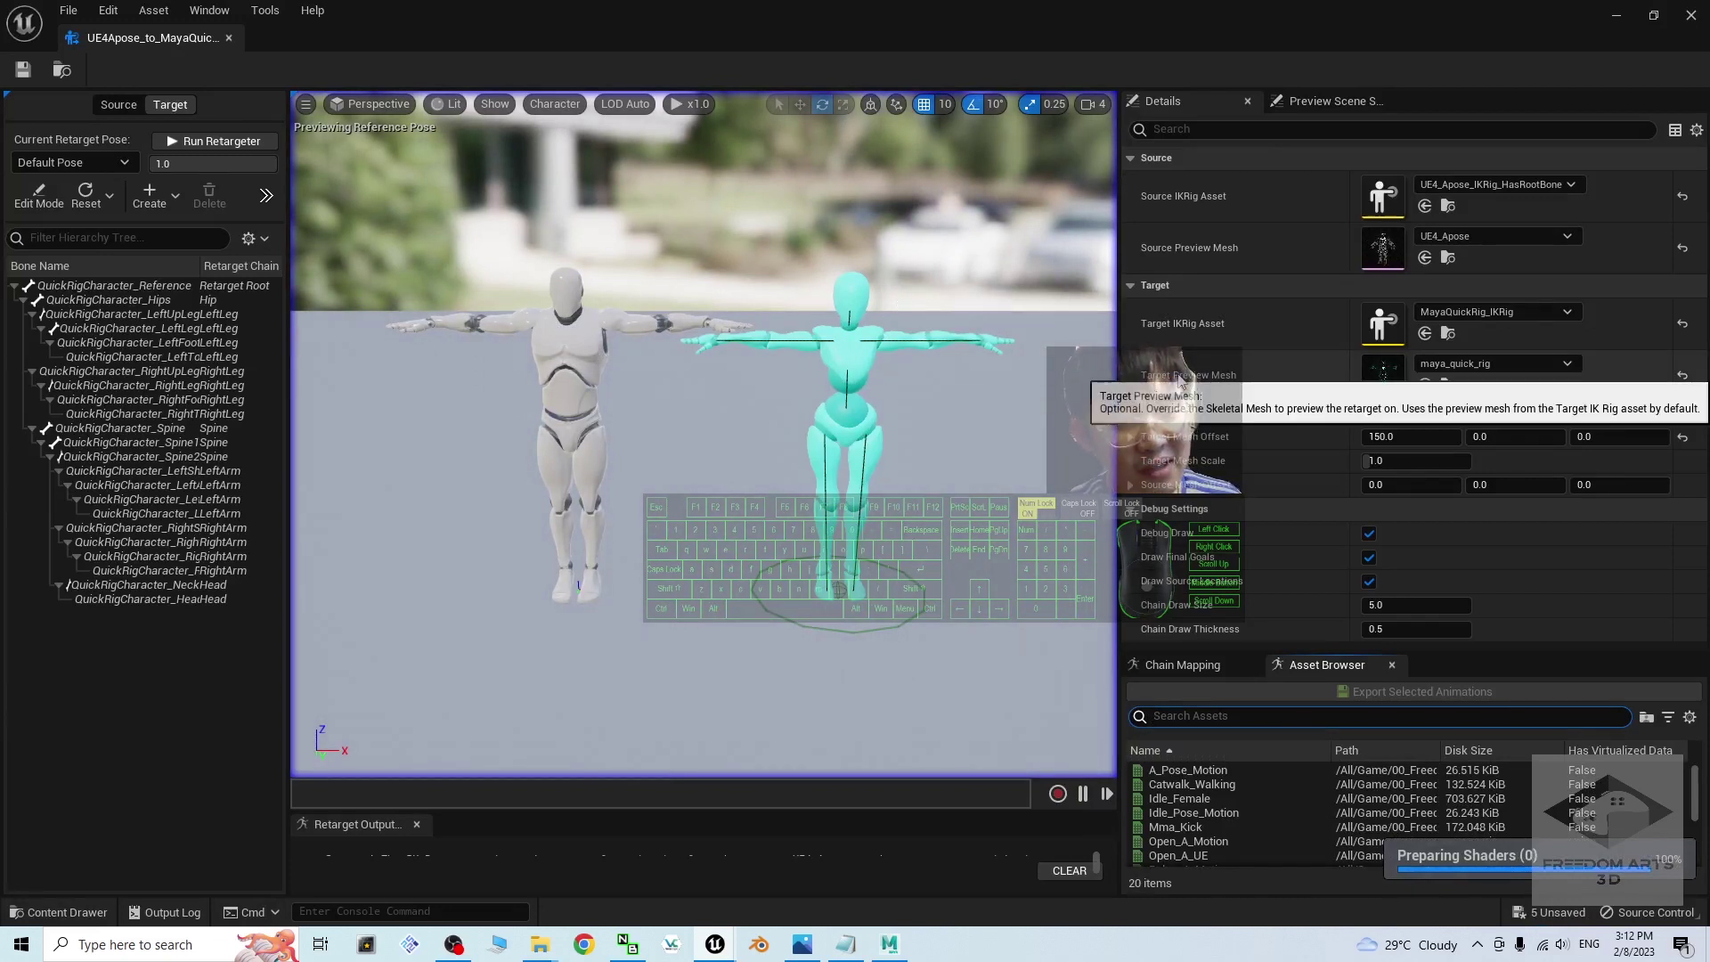
Set the retargeter's target preview mesh to Model01, declining the vertical offset for the retarget root
{"action": "left_click", "coordinate": [1504, 364]}
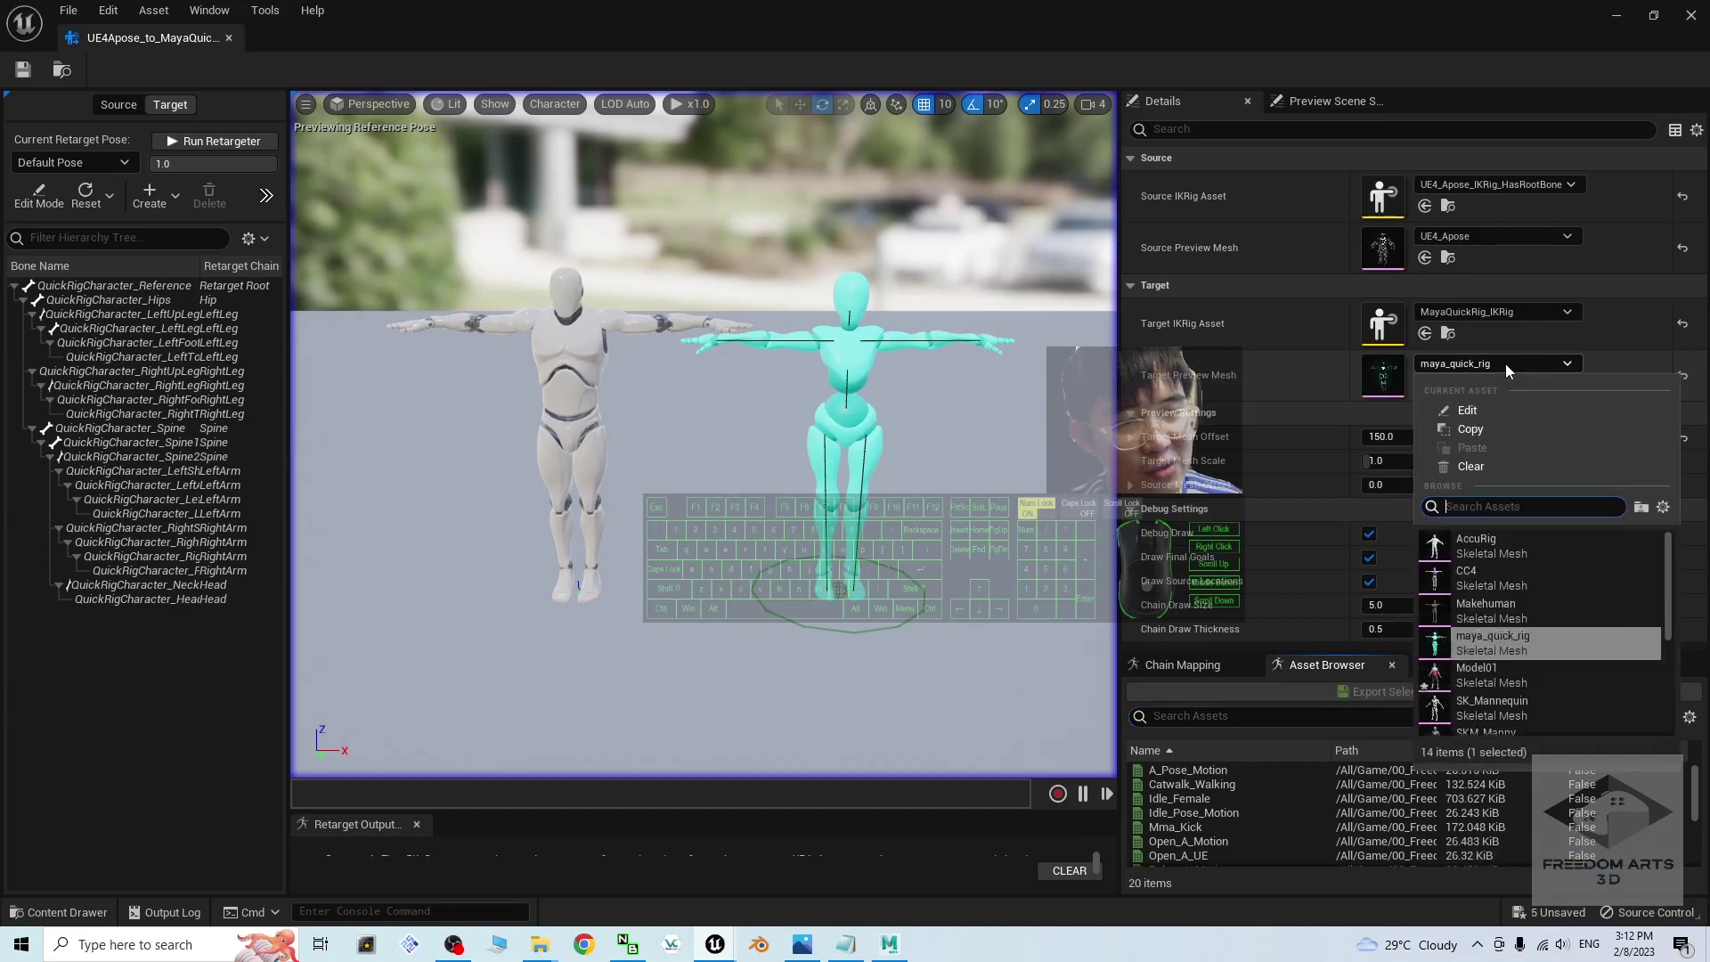
{"action": "left_click", "coordinate": [1496, 677]}
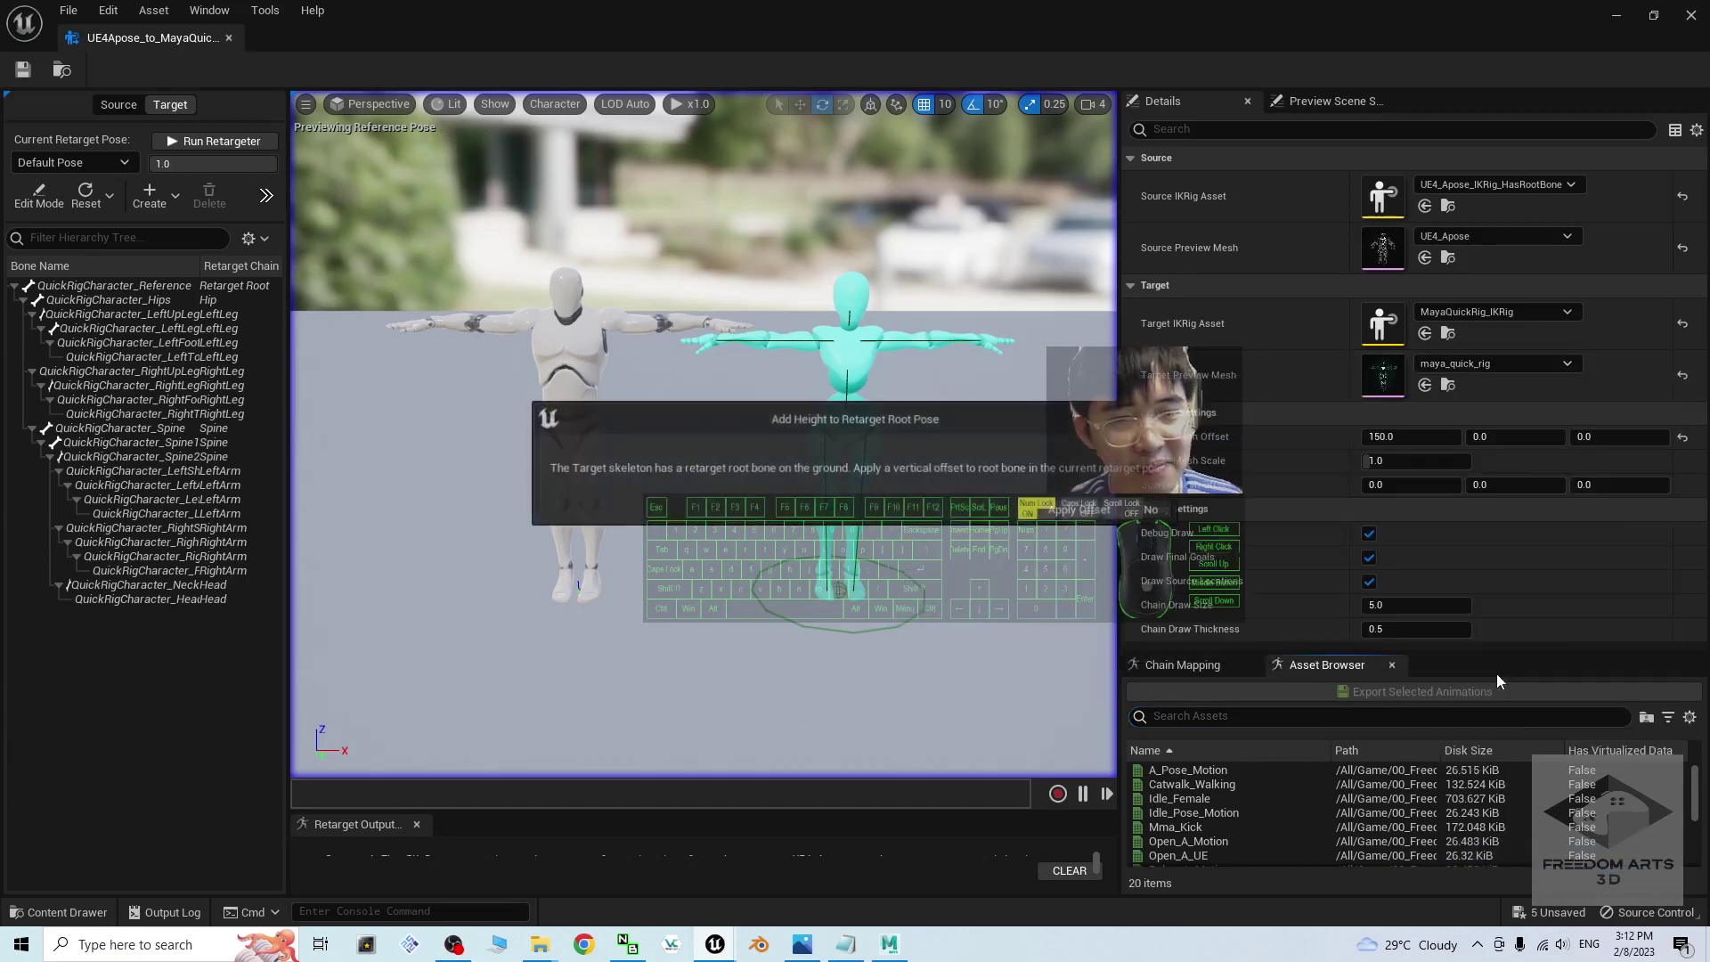
{"action": "left_click", "coordinate": [1161, 513]}
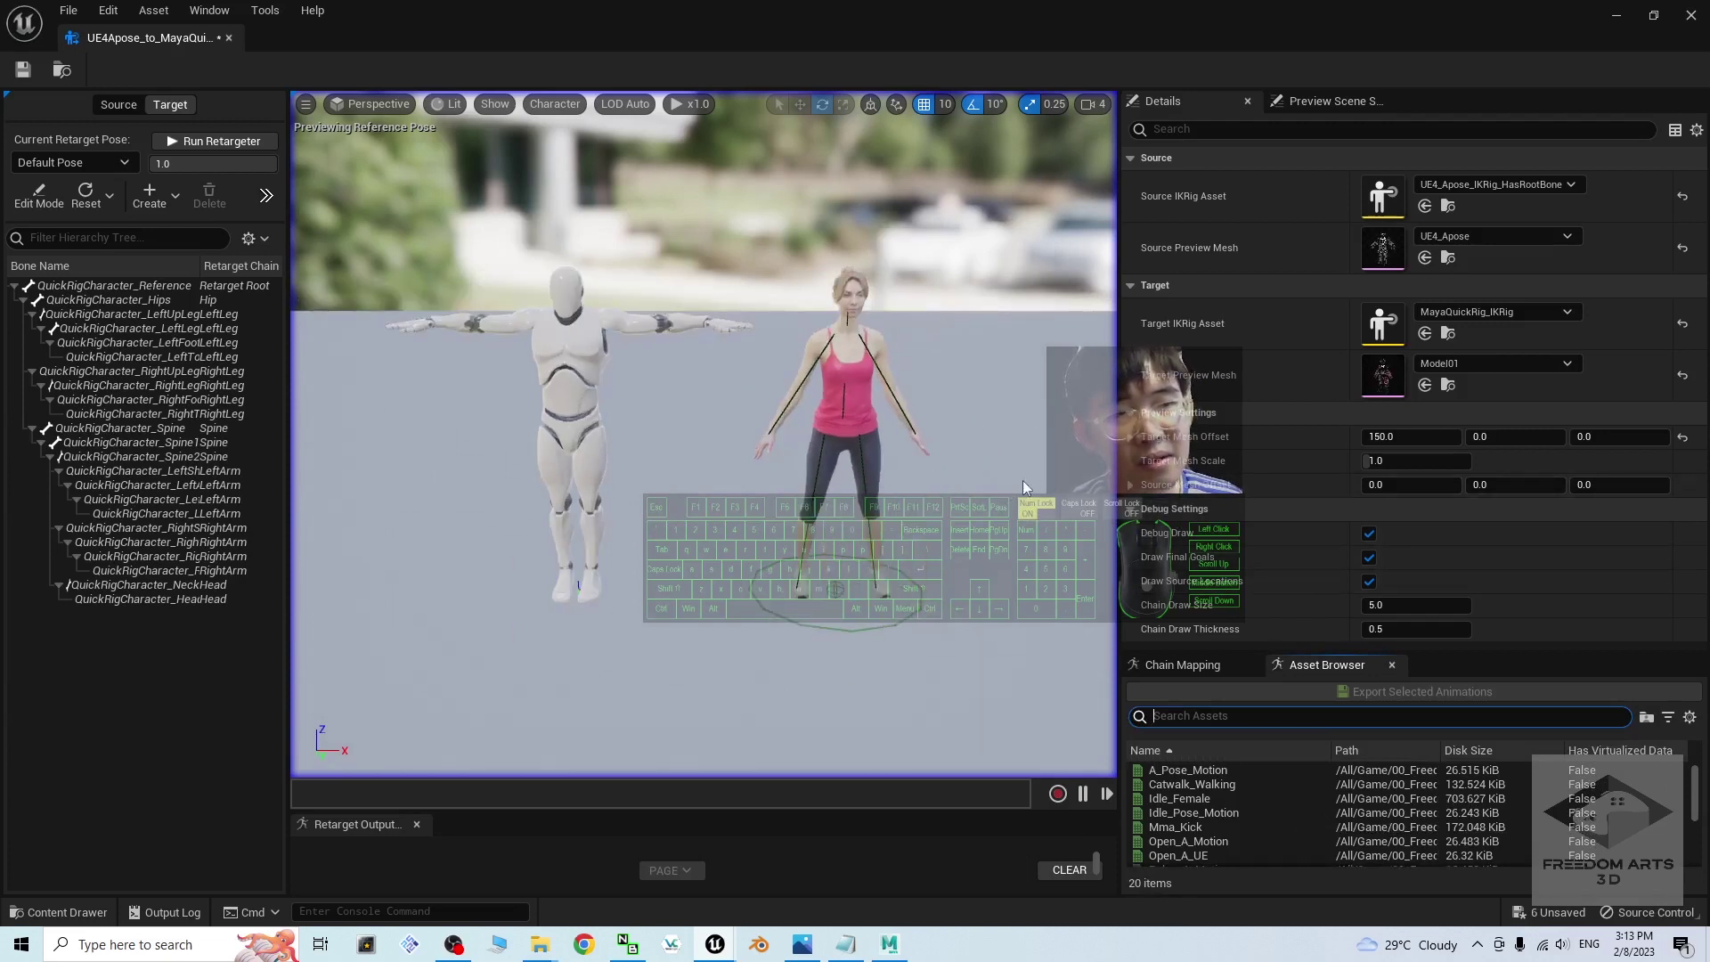
{"action": "scroll", "coordinate": [1024, 488], "scroll_direction": "up", "scroll_amount": 1}
{"action": "scroll", "coordinate": [1024, 488], "scroll_direction": "down", "scroll_amount": 1}
{"action": "middle_click_drag", "start_coordinate": [1024, 487], "coordinate": [983, 513], "text": "alt"}
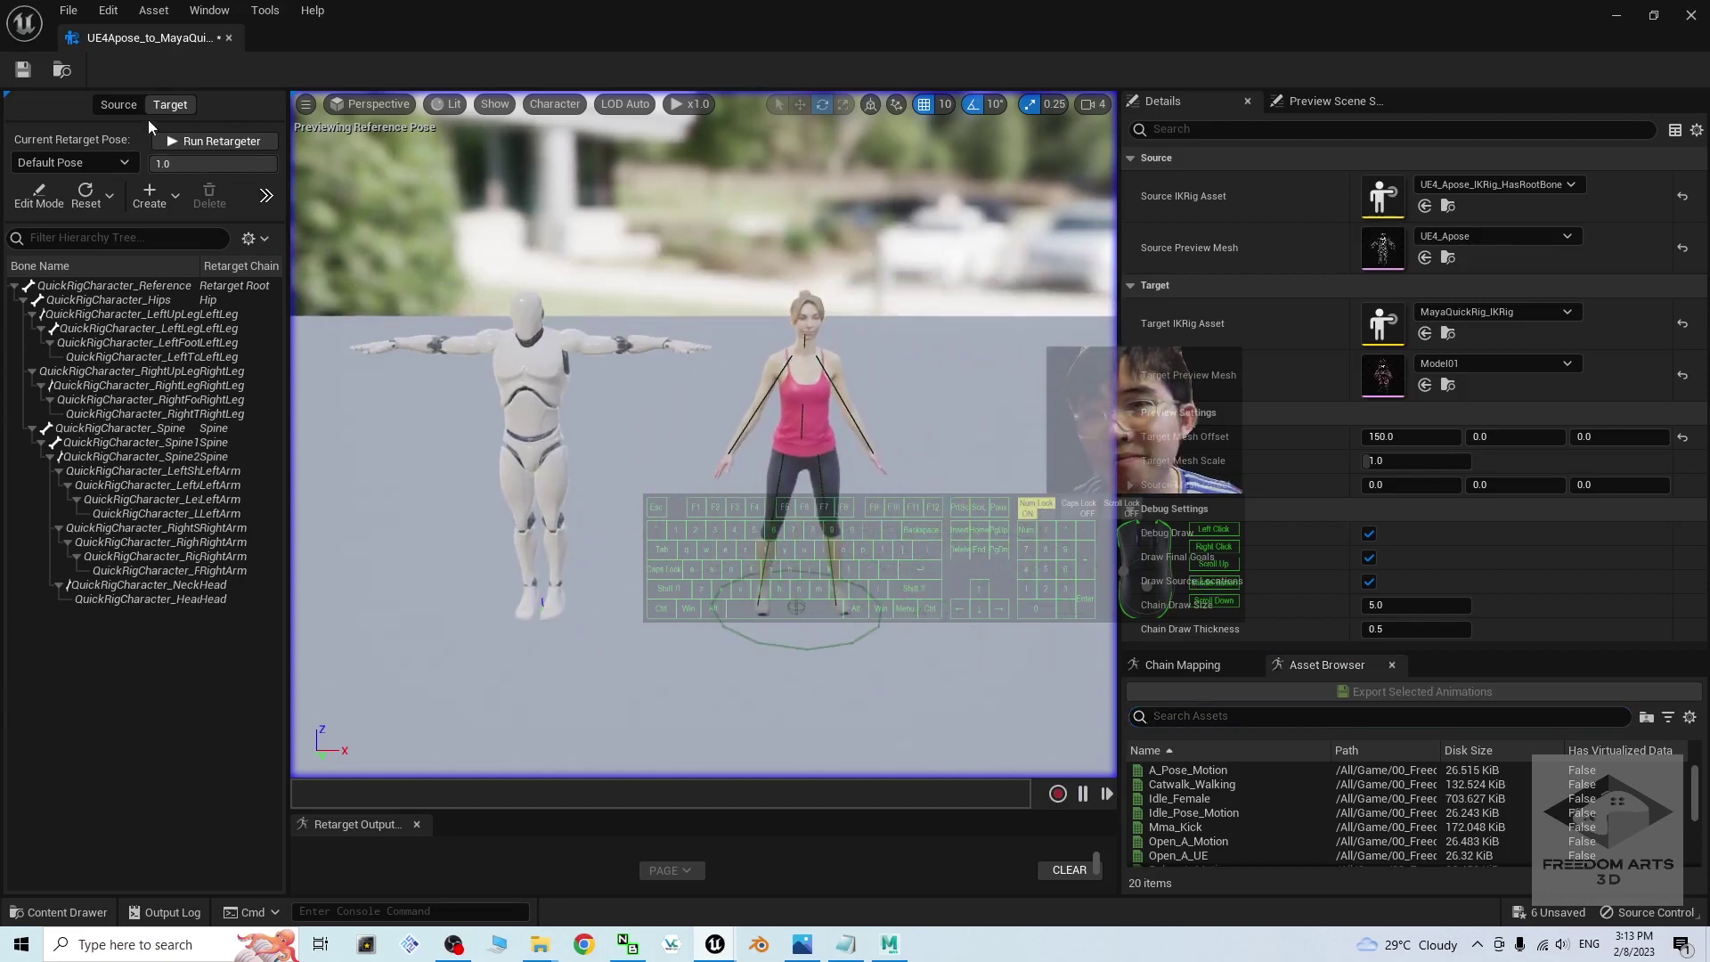
Import a retarget pose for the source mannequin from the A_Pose_Motion animation sequence, keeping the pose name ImportedRetargetPose_1
{"action": "left_click", "coordinate": [119, 105]}
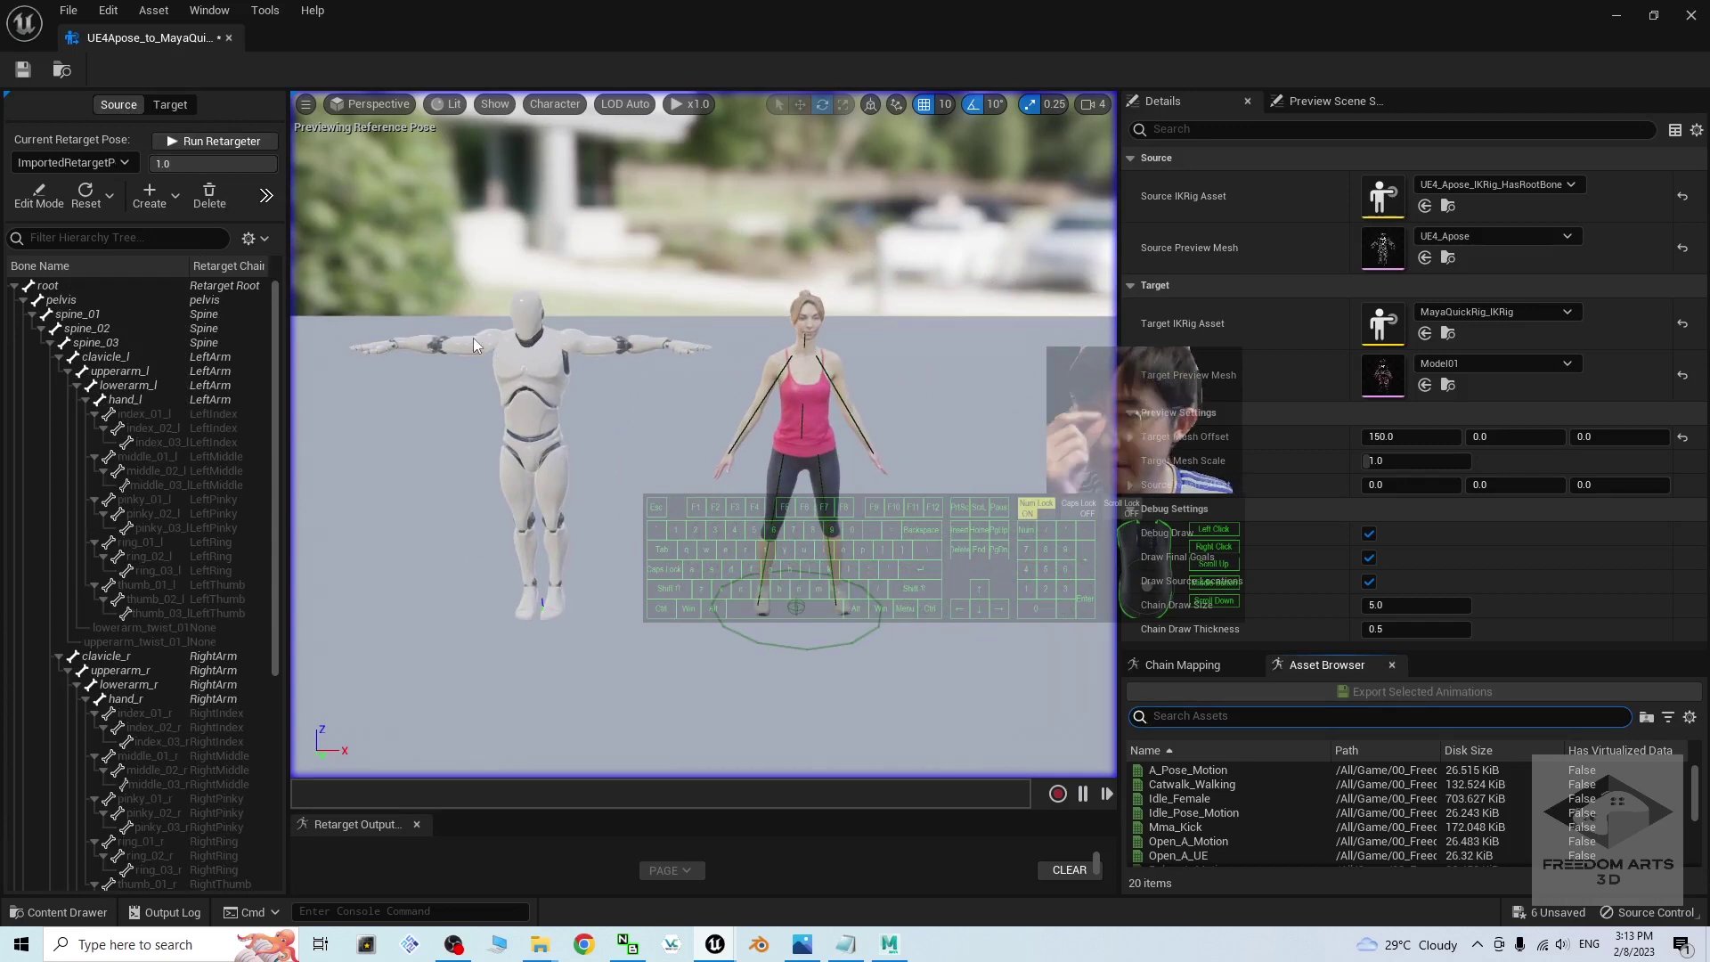
{"action": "left_click", "coordinate": [177, 190]}
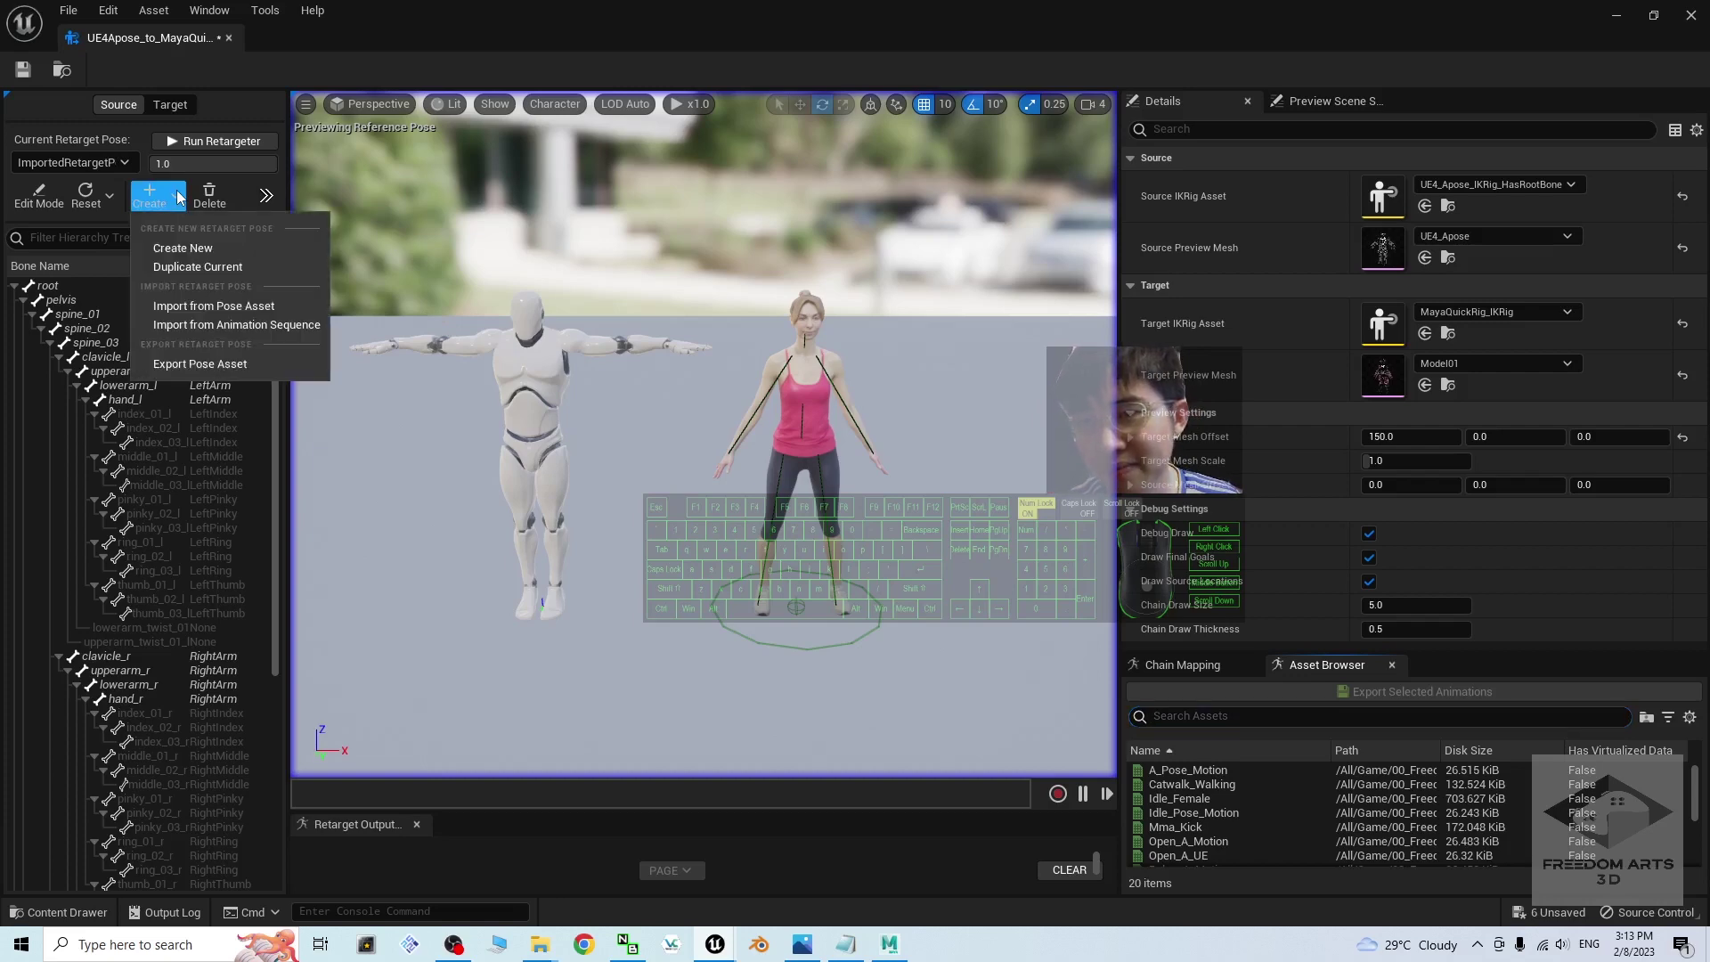
{"action": "left_click", "coordinate": [232, 324]}
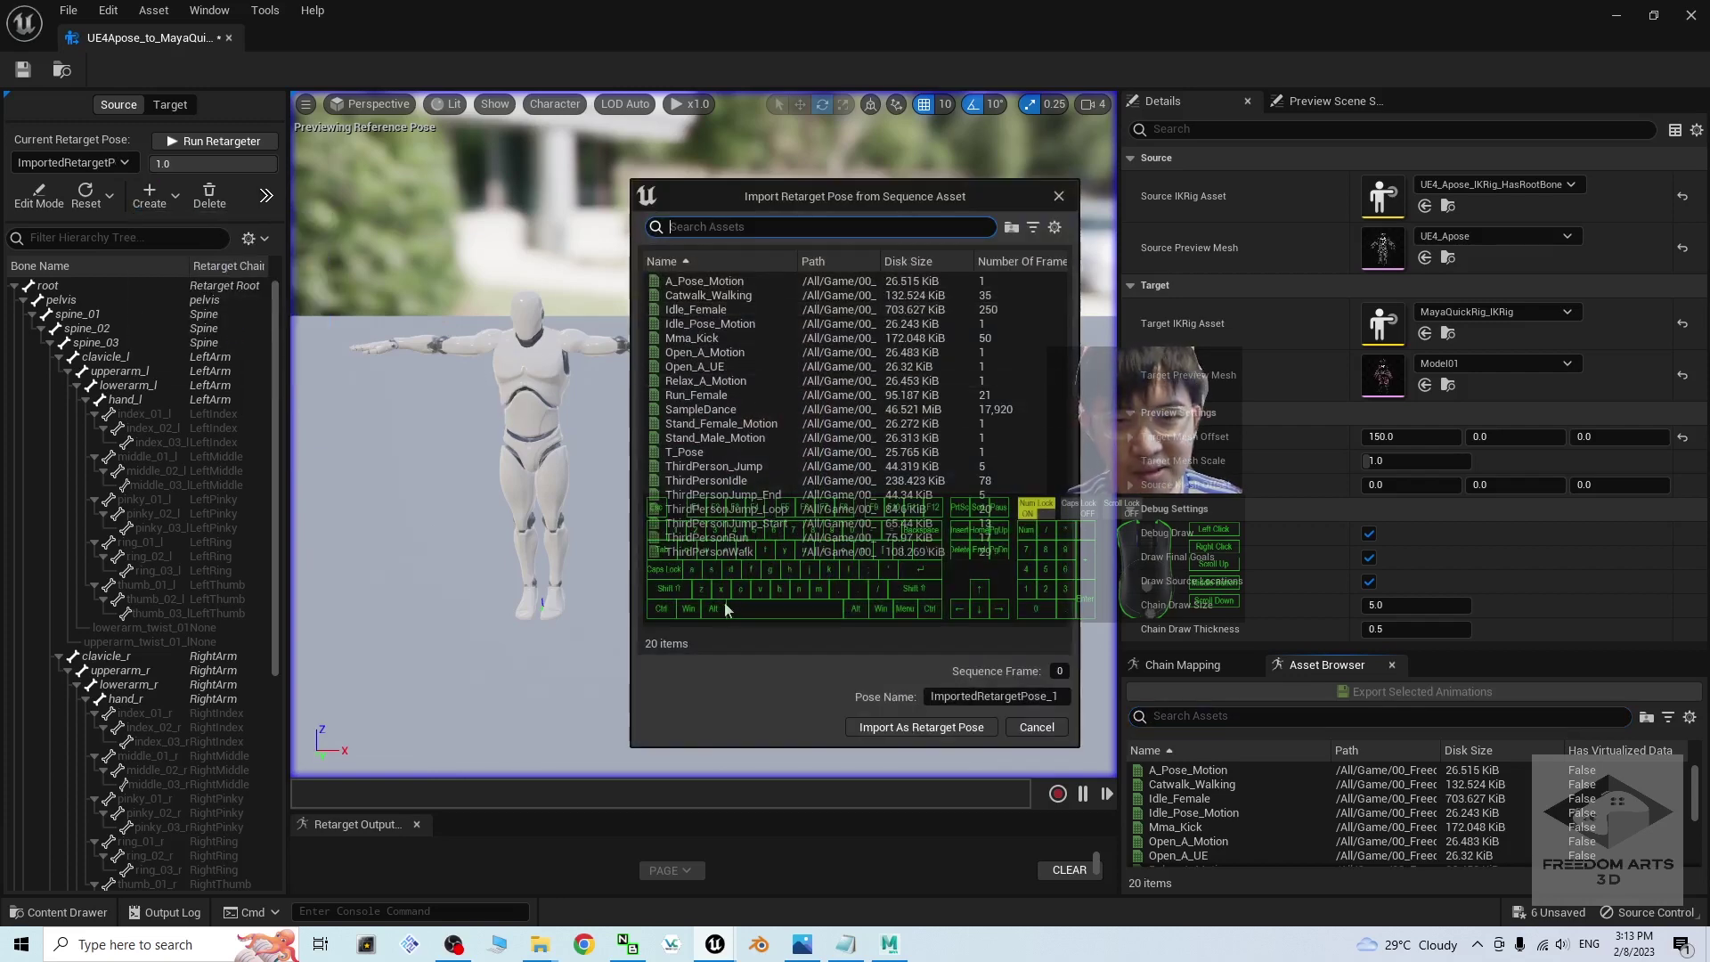
{"action": "left_click", "coordinate": [690, 294]}
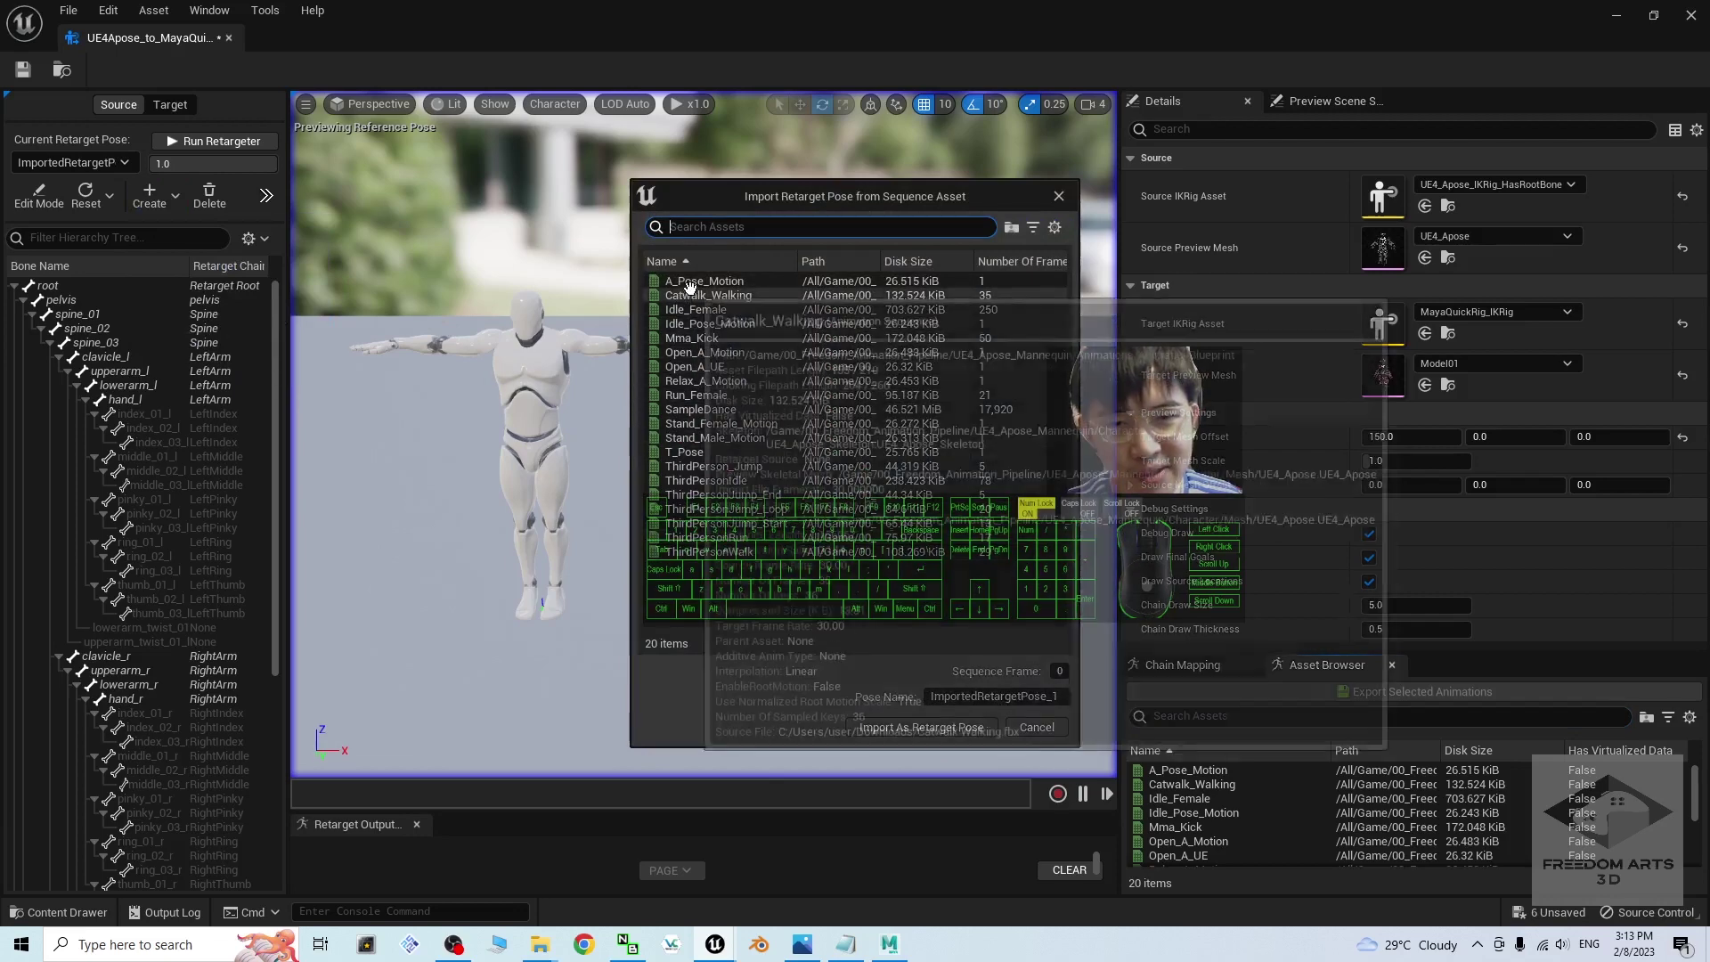
{"action": "left_click", "coordinate": [690, 282]}
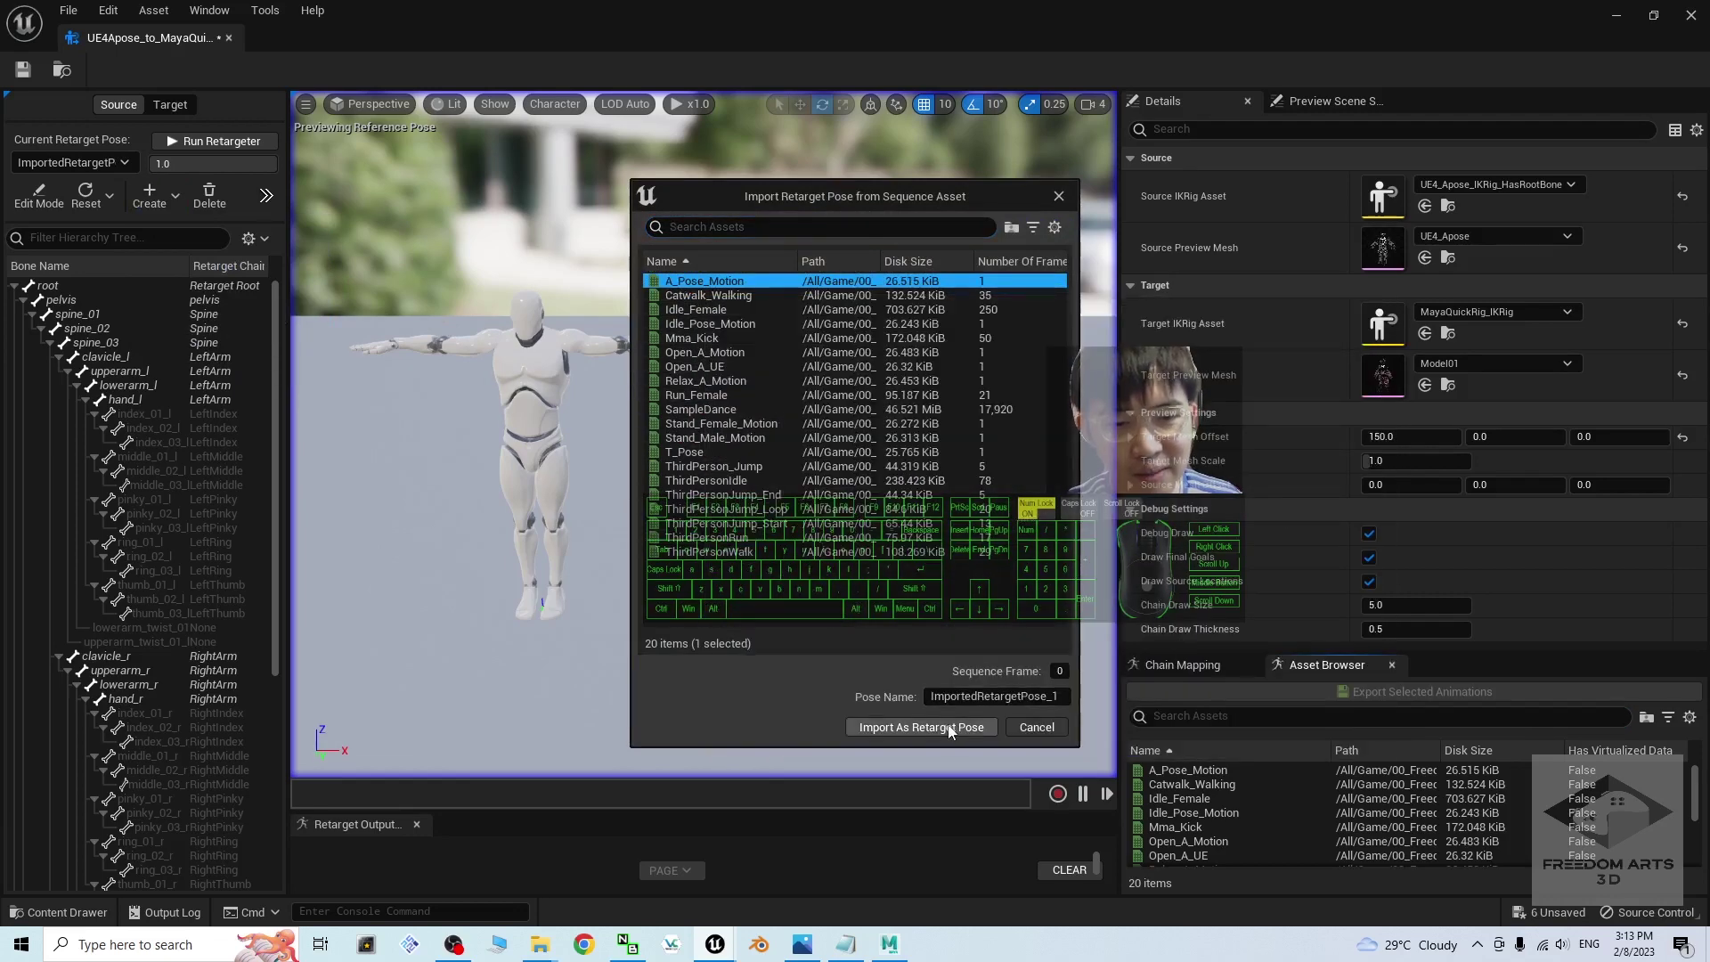
{"action": "left_click", "coordinate": [921, 726]}
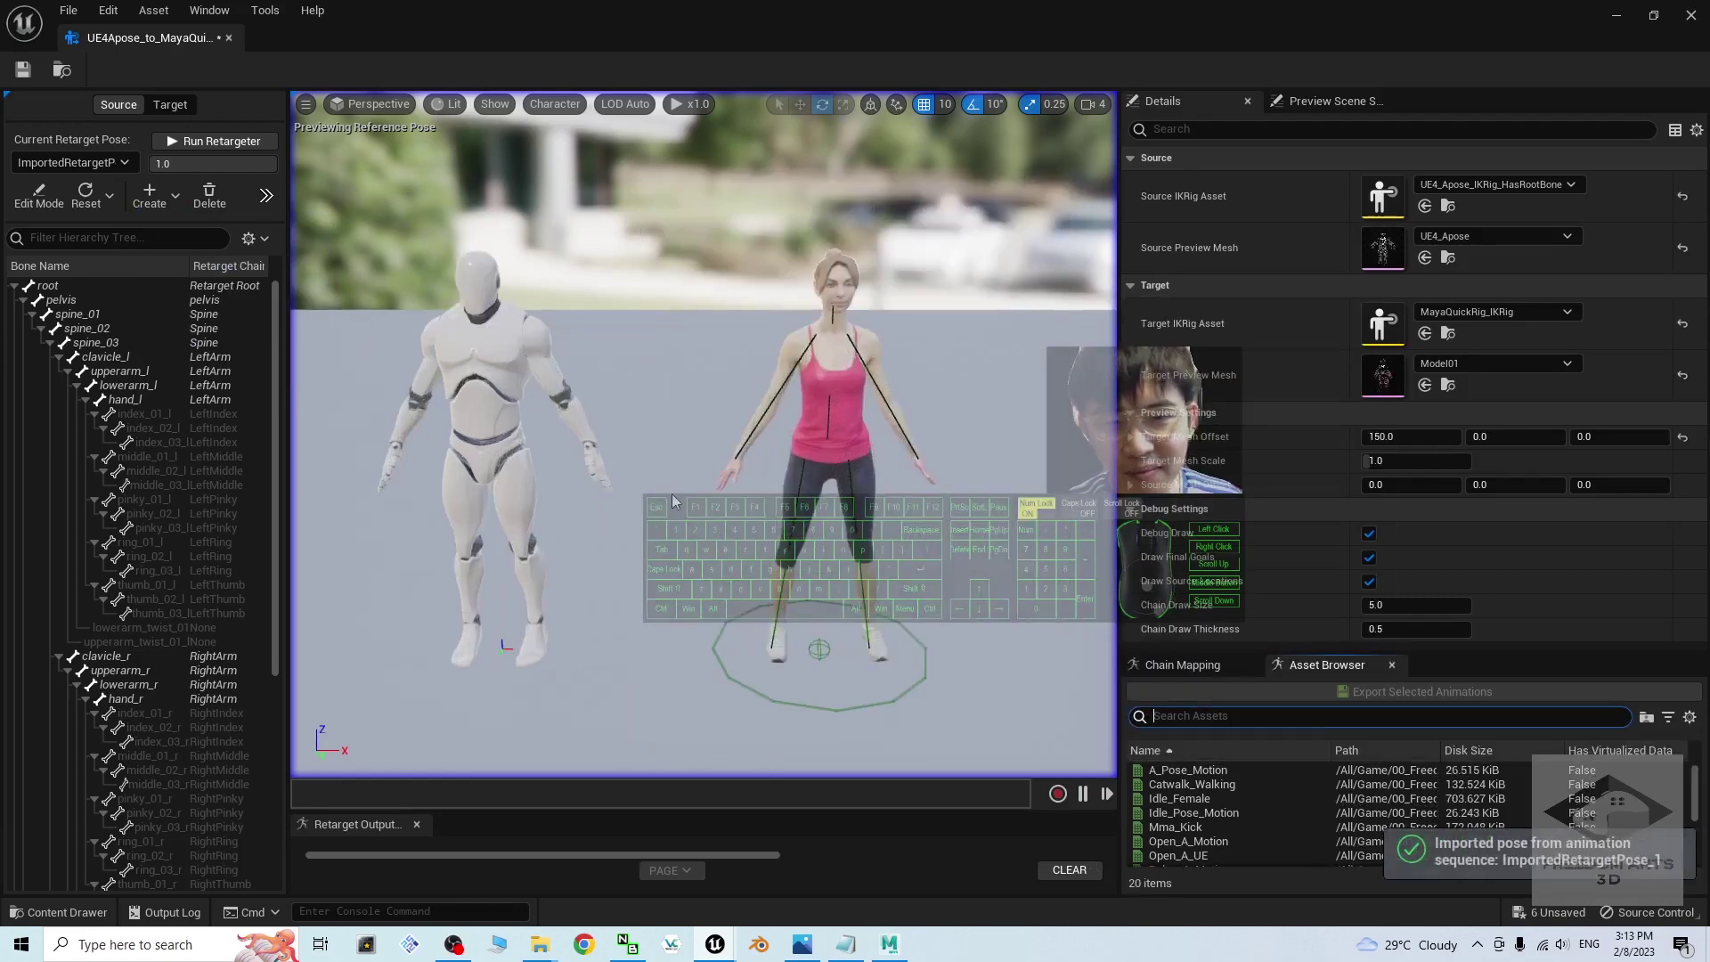
{"action": "left_click_drag", "start_coordinate": [628, 605], "coordinate": [518, 366]}
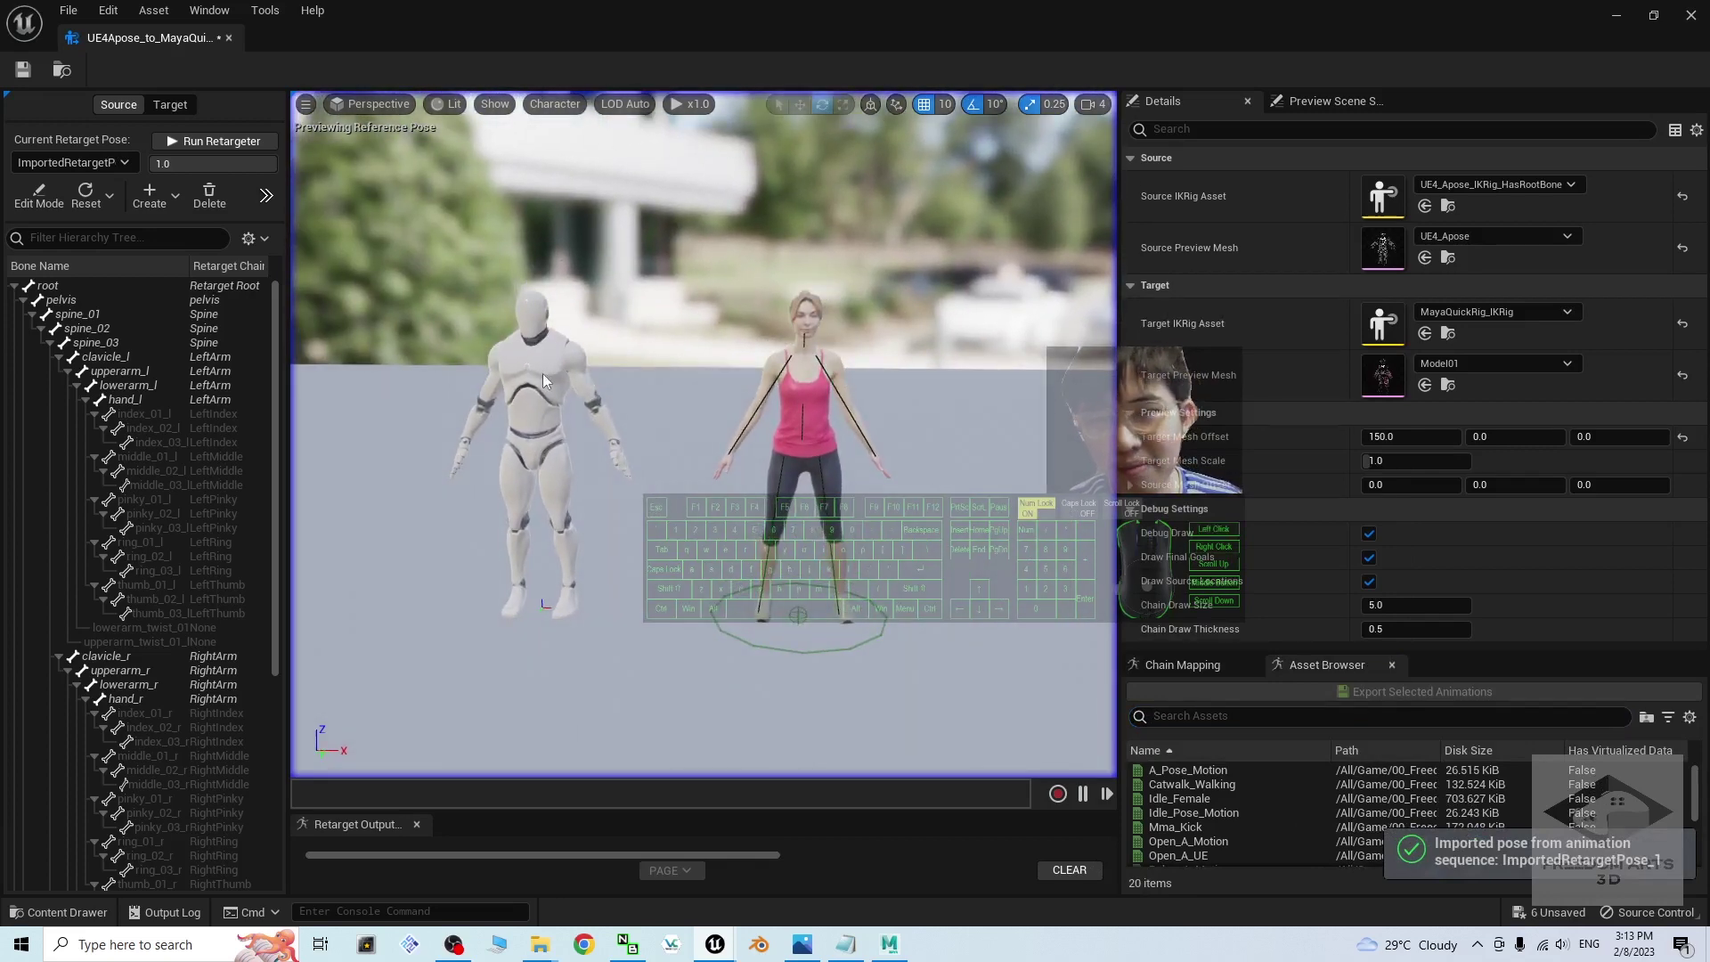
Set bone drawing to All Hierarchy so the source mannequin's full skeleton is drawn in the preview
{"action": "left_click", "coordinate": [550, 104]}
{"action": "mouse_move", "coordinate": [588, 190]}
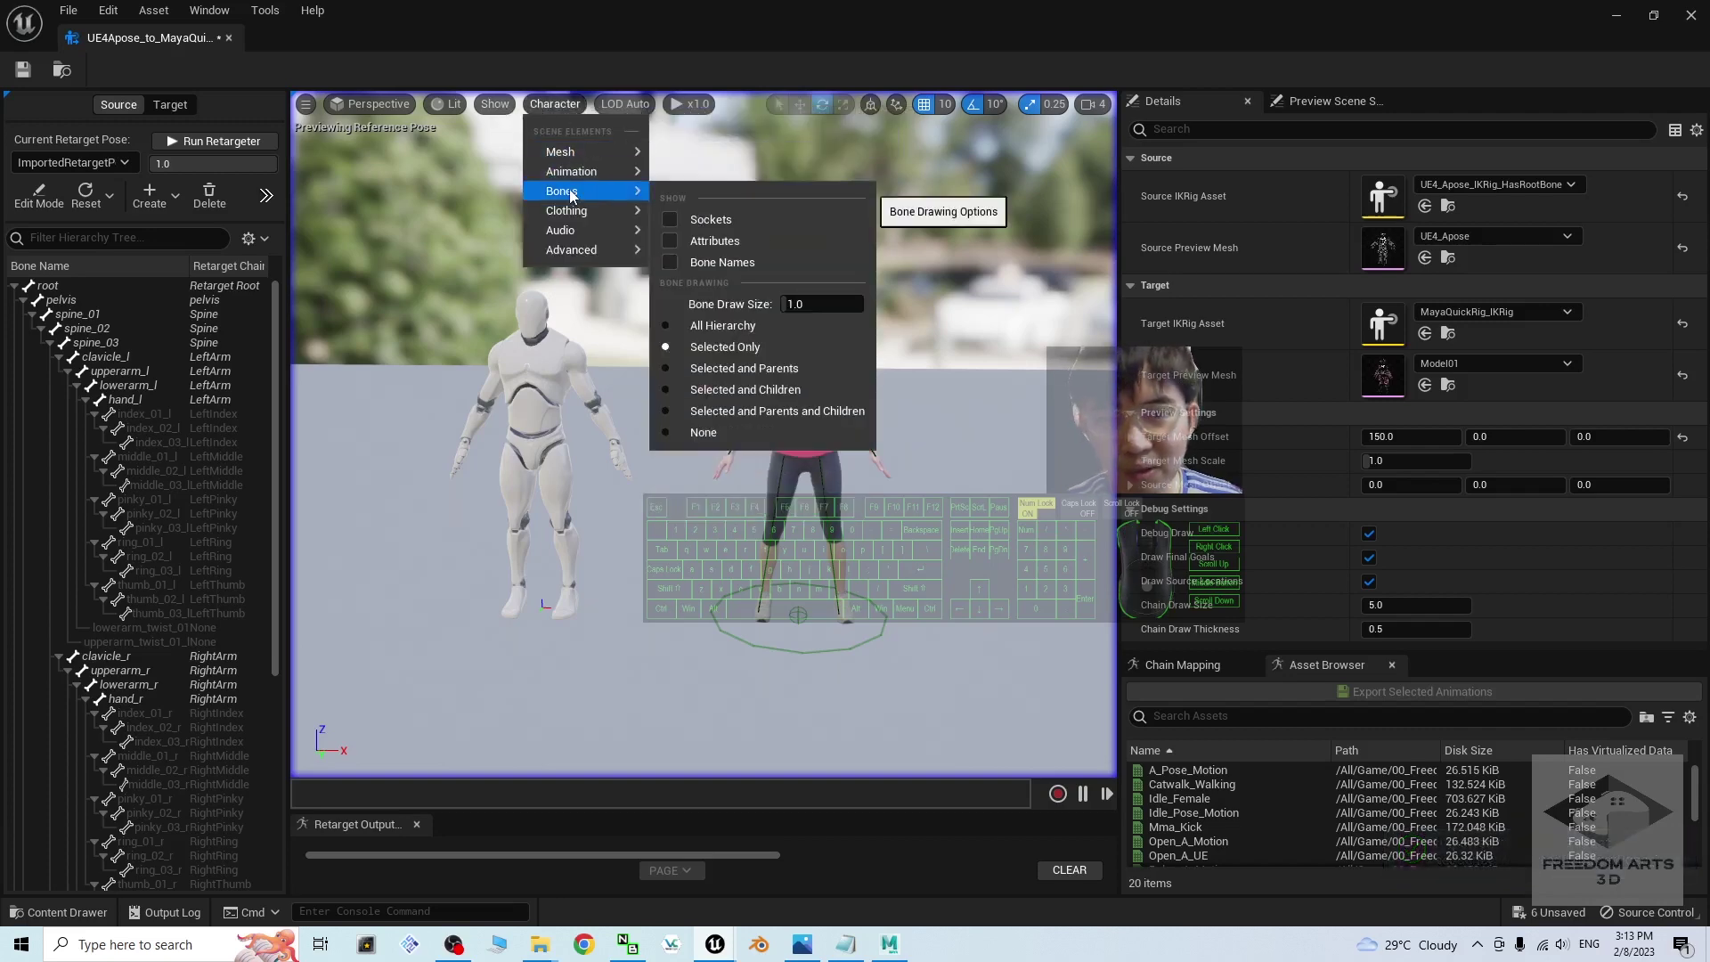
{"action": "left_click", "coordinate": [717, 329]}
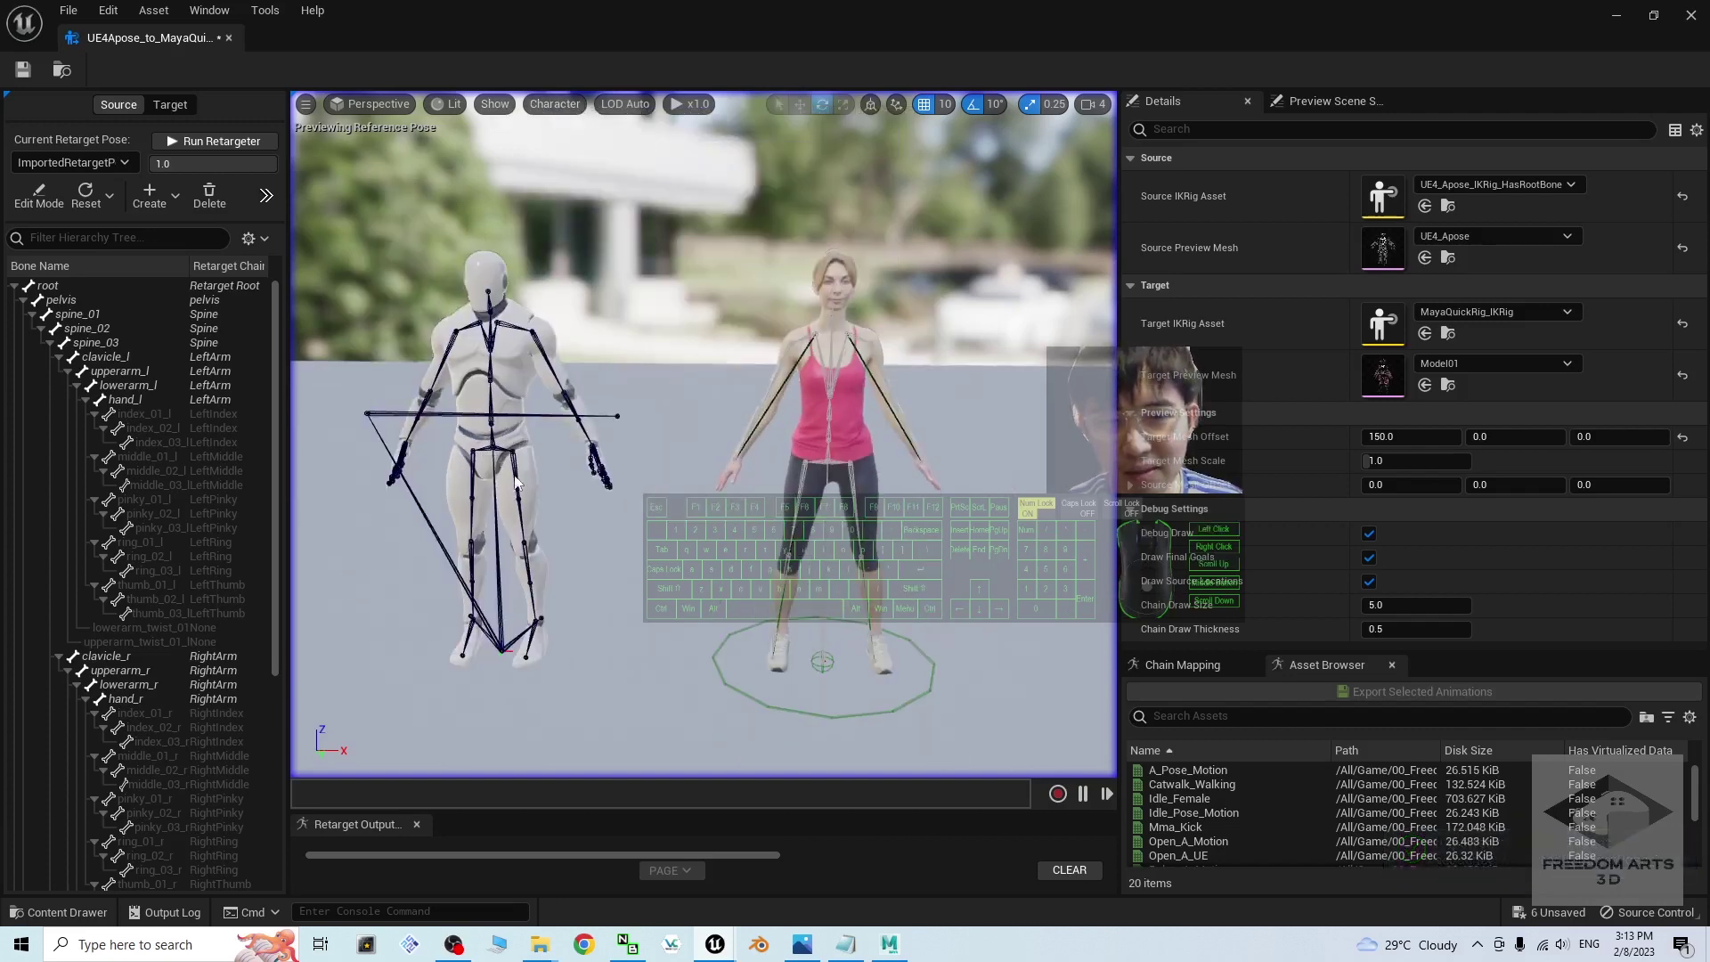
{"action": "middle_click_drag", "start_coordinate": [608, 552], "coordinate": [719, 568], "text": "alt"}
{"action": "left_click_drag", "start_coordinate": [534, 487], "coordinate": [577, 471], "text": "alt"}
Select the source mannequin's left thigh bone and turn on editing of the imported retarget pose
{"action": "left_click", "coordinate": [622, 485]}
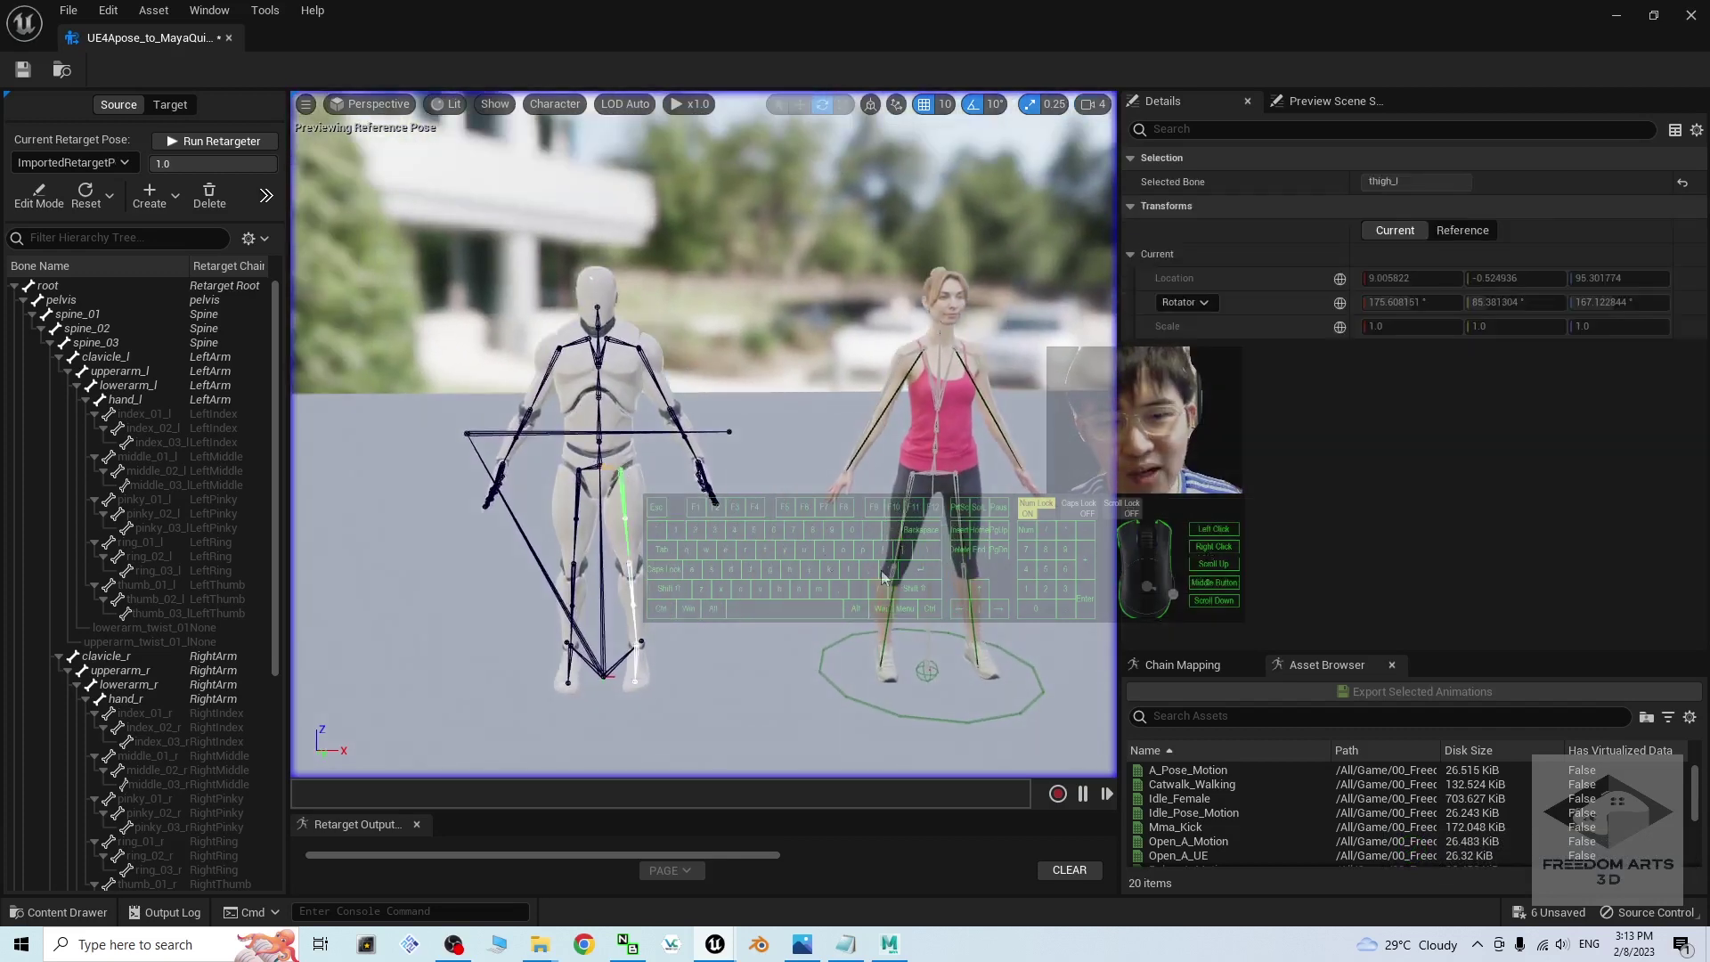
{"action": "left_click_drag", "start_coordinate": [973, 531], "coordinate": [1071, 570], "text": "alt"}
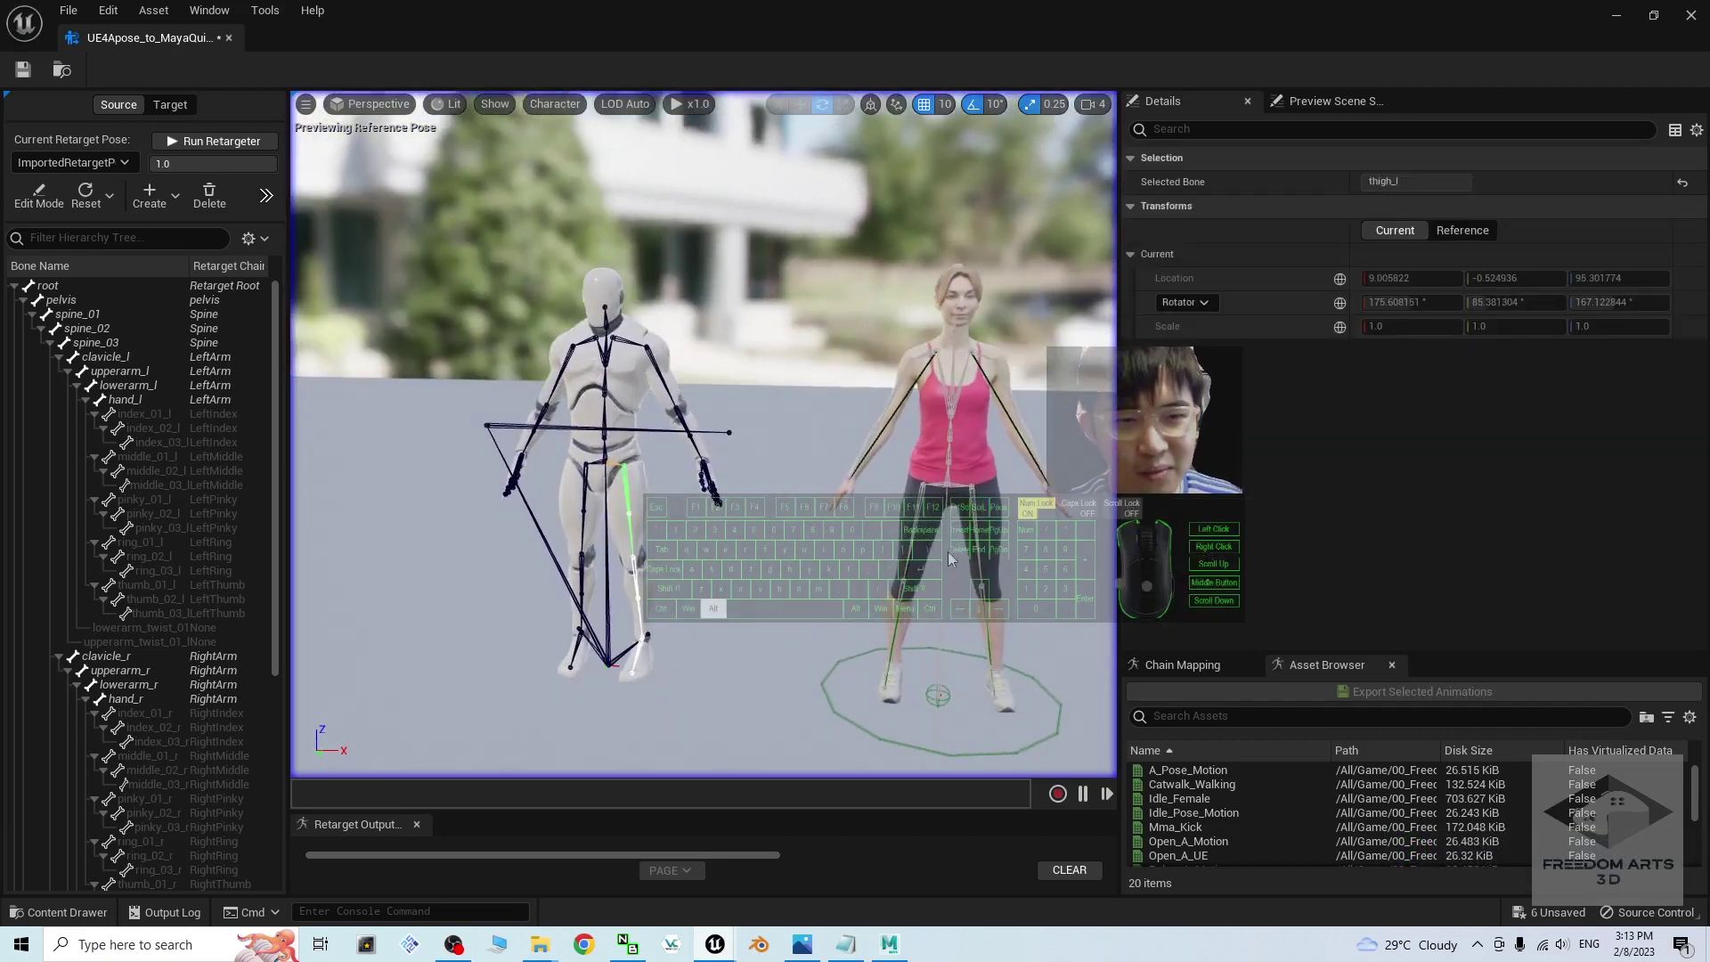
{"action": "middle_click_drag", "start_coordinate": [950, 559], "coordinate": [965, 563], "text": "alt"}
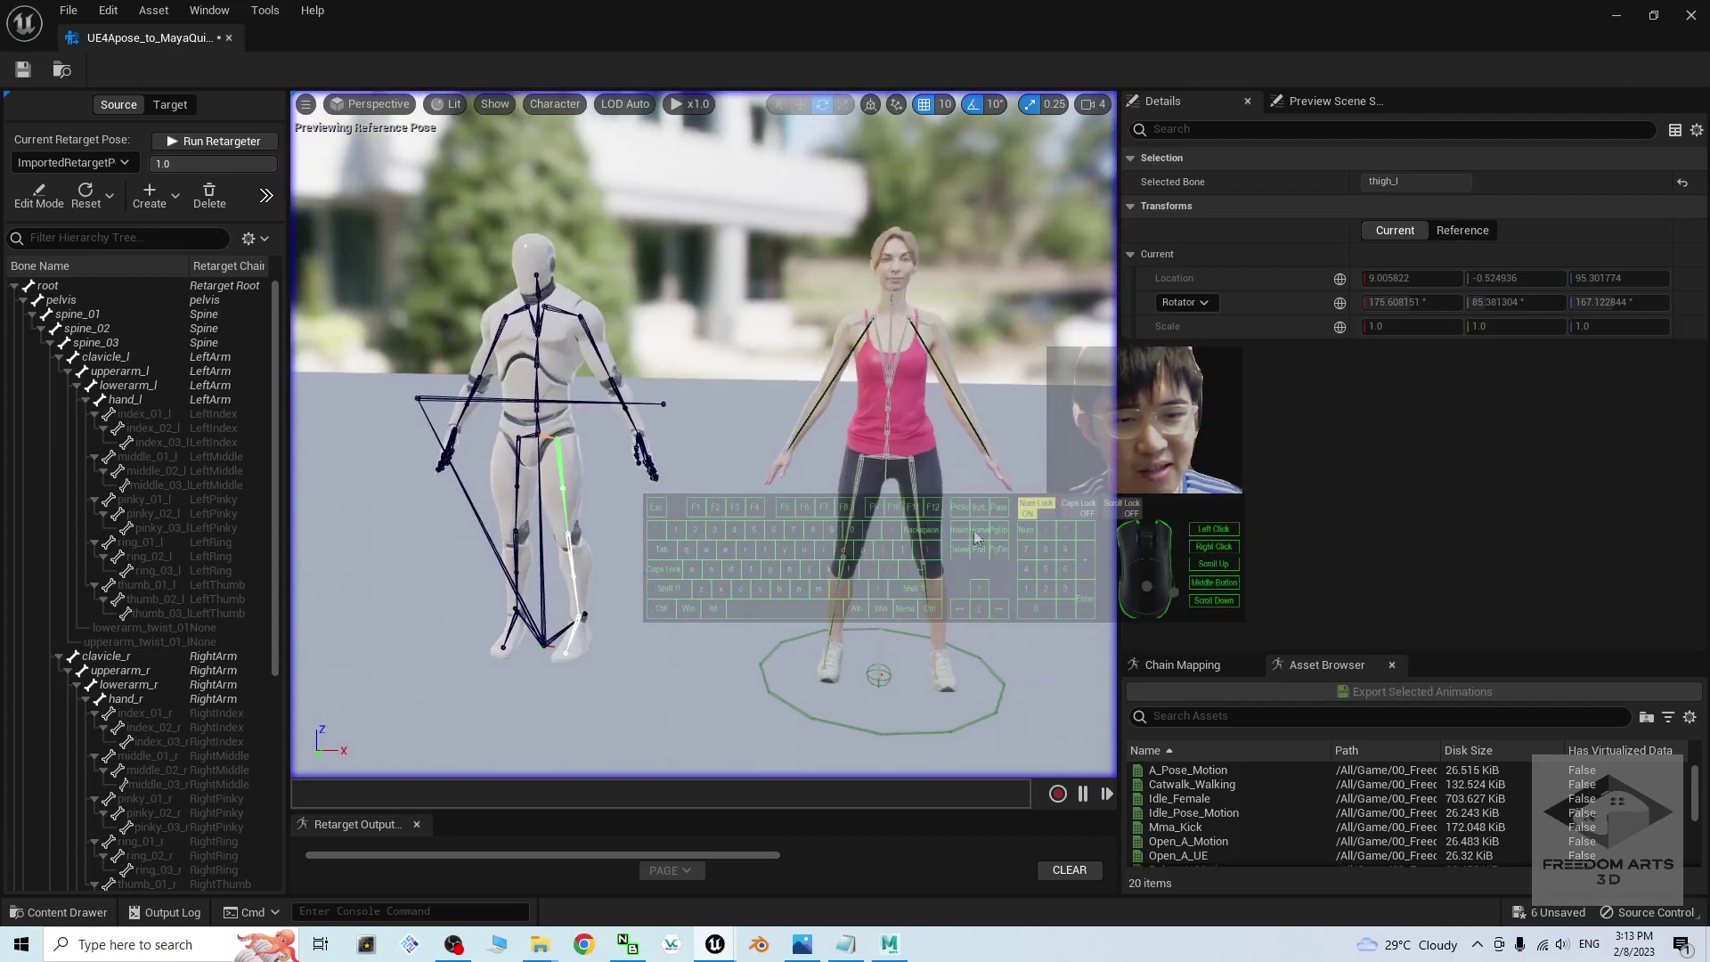
{"action": "middle_click_drag", "start_coordinate": [706, 564], "coordinate": [666, 566]}
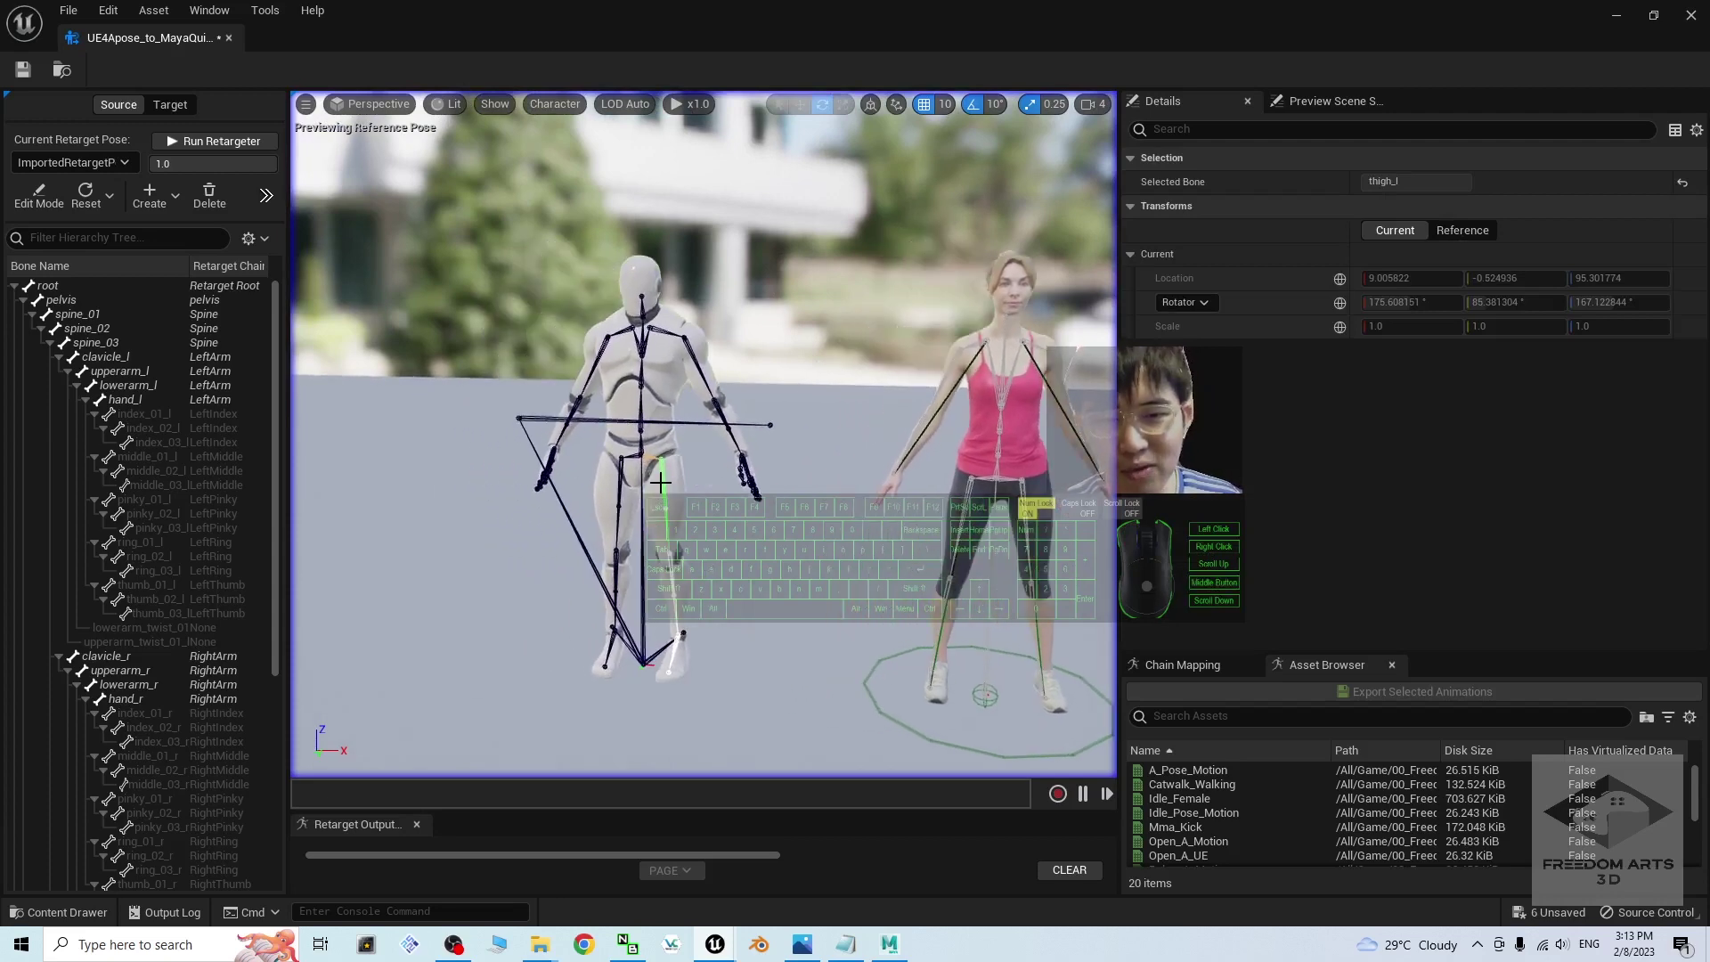
{"action": "left_click_drag", "start_coordinate": [660, 482], "coordinate": [475, 508], "text": "alt"}
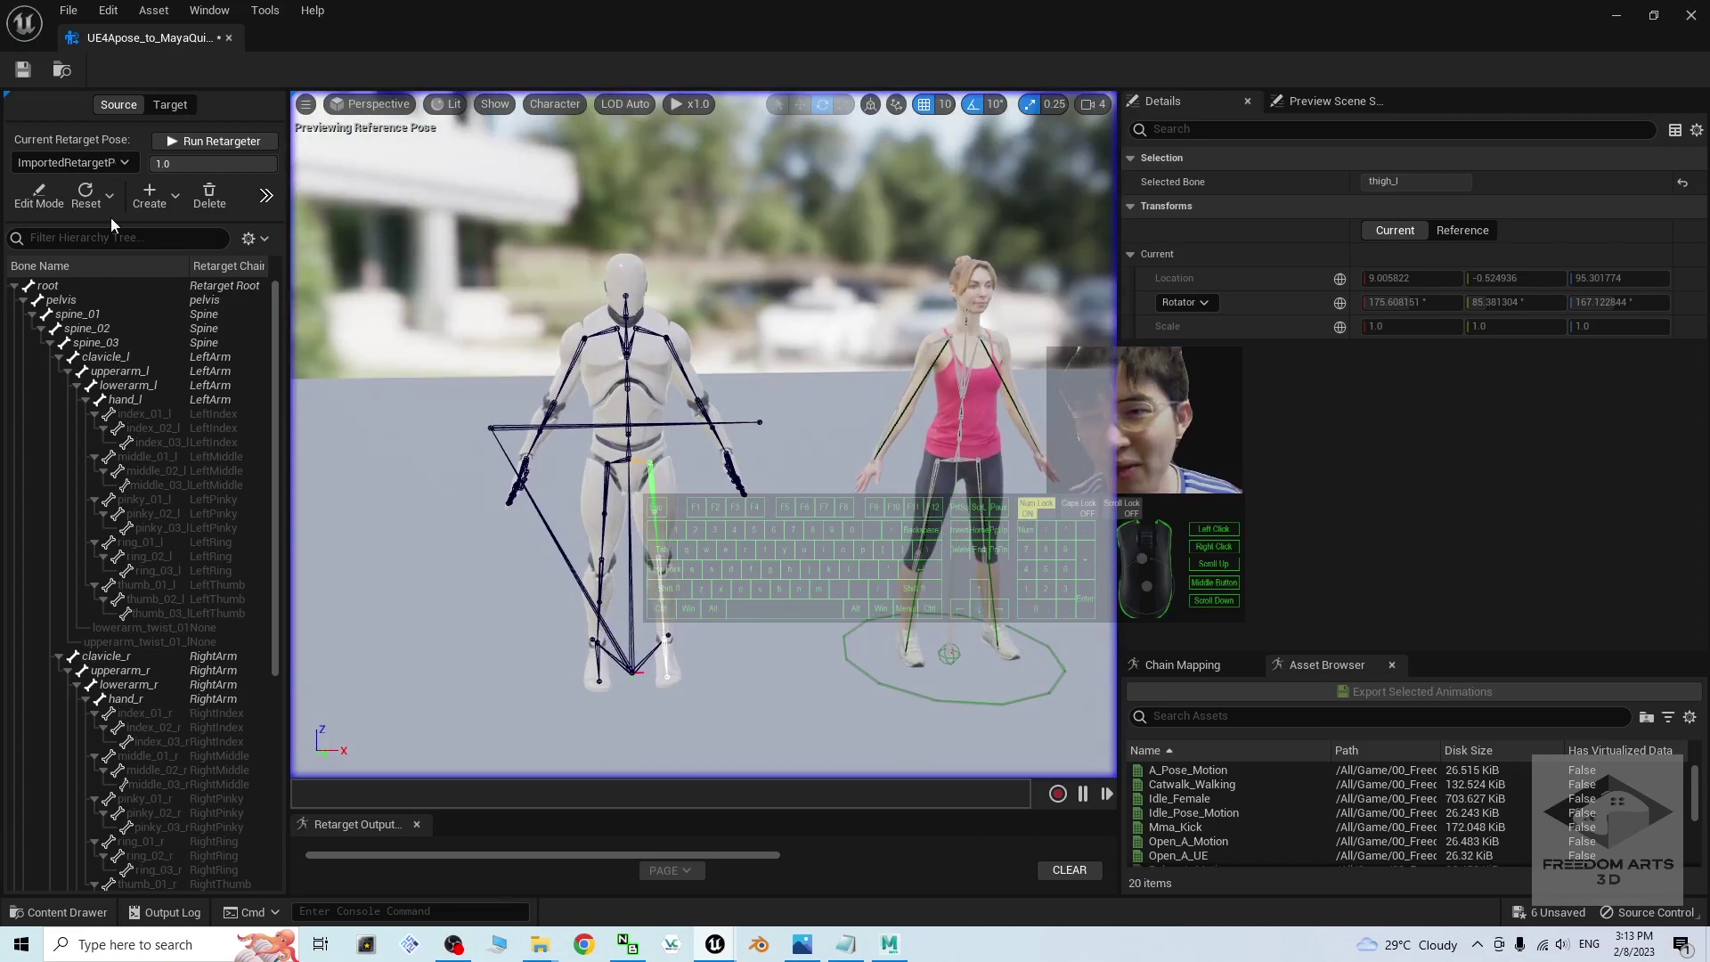
{"action": "mouse_move", "coordinate": [723, 505]}
{"action": "left_mouse_down", "text": "alt"}
{"action": "mouse_move", "coordinate": [962, 508]}
{"action": "mouse_move", "coordinate": [654, 477]}
{"action": "mouse_move", "coordinate": [744, 527]}
{"action": "mouse_move", "coordinate": [730, 505]}
{"action": "left_mouse_up", "text": "alt"}
{"action": "left_click", "coordinate": [39, 194]}
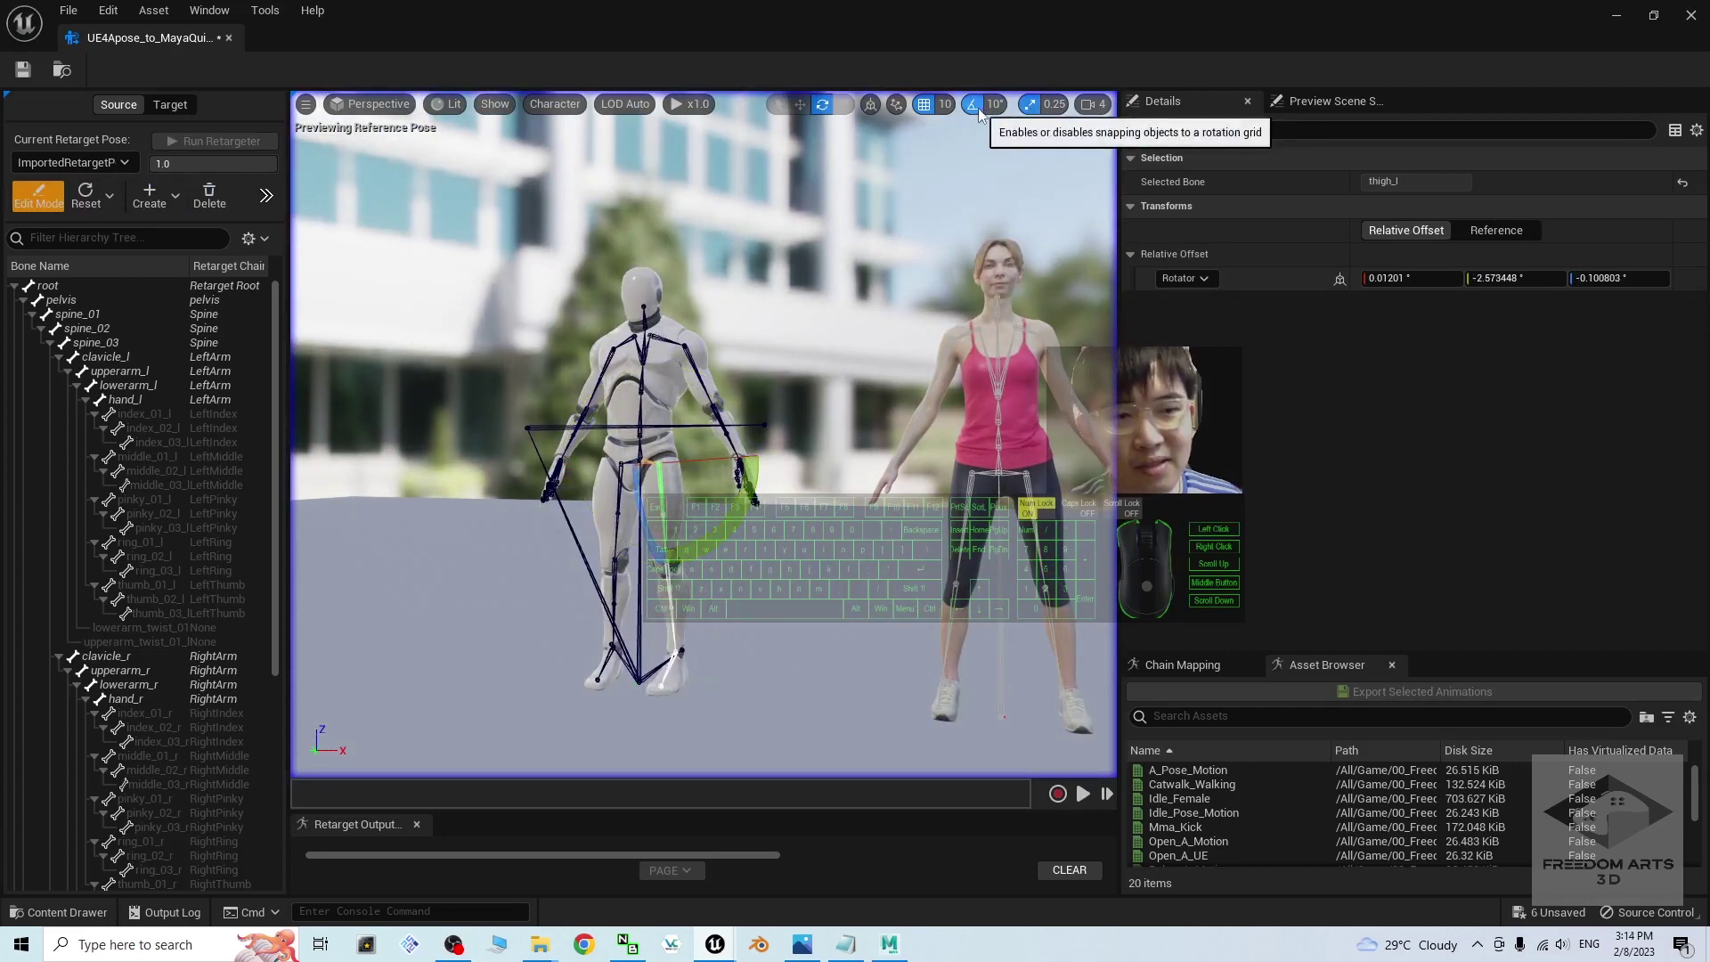
Set the target mesh offset's X value to 0 so the target character overlays the source mannequin
{"action": "left_click_drag", "start_coordinate": [826, 592], "coordinate": [684, 571], "text": "alt"}
{"action": "left_click", "coordinate": [824, 625]}
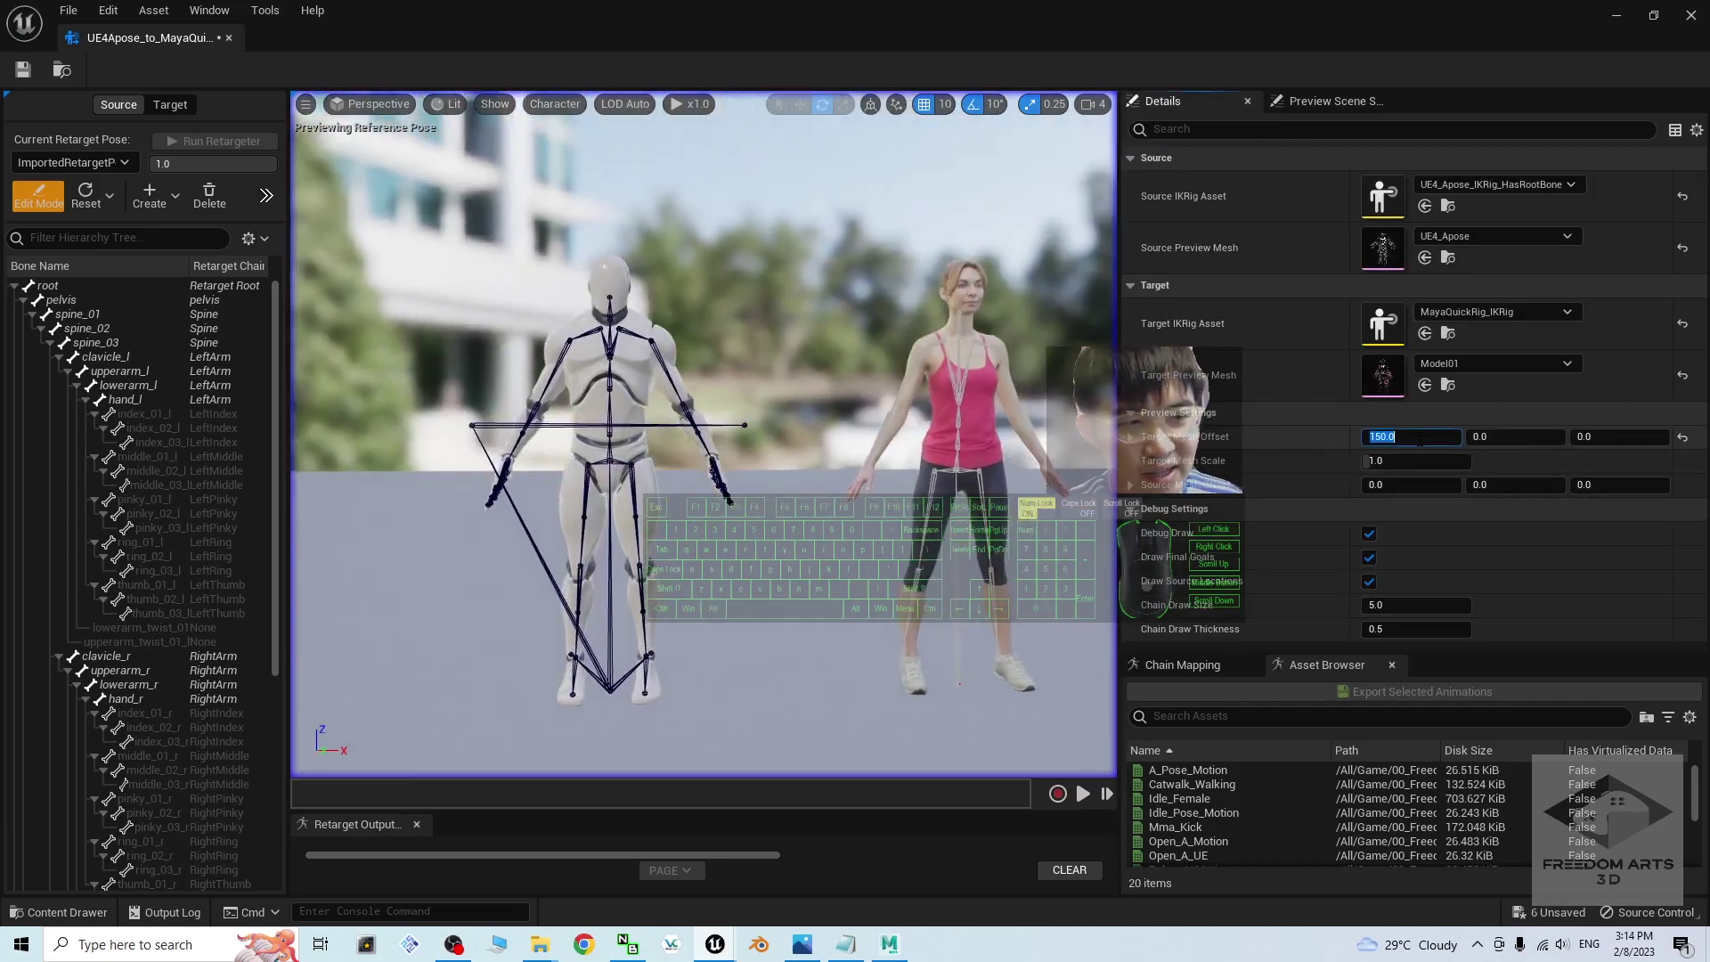
{"action": "key", "text": "Return"}
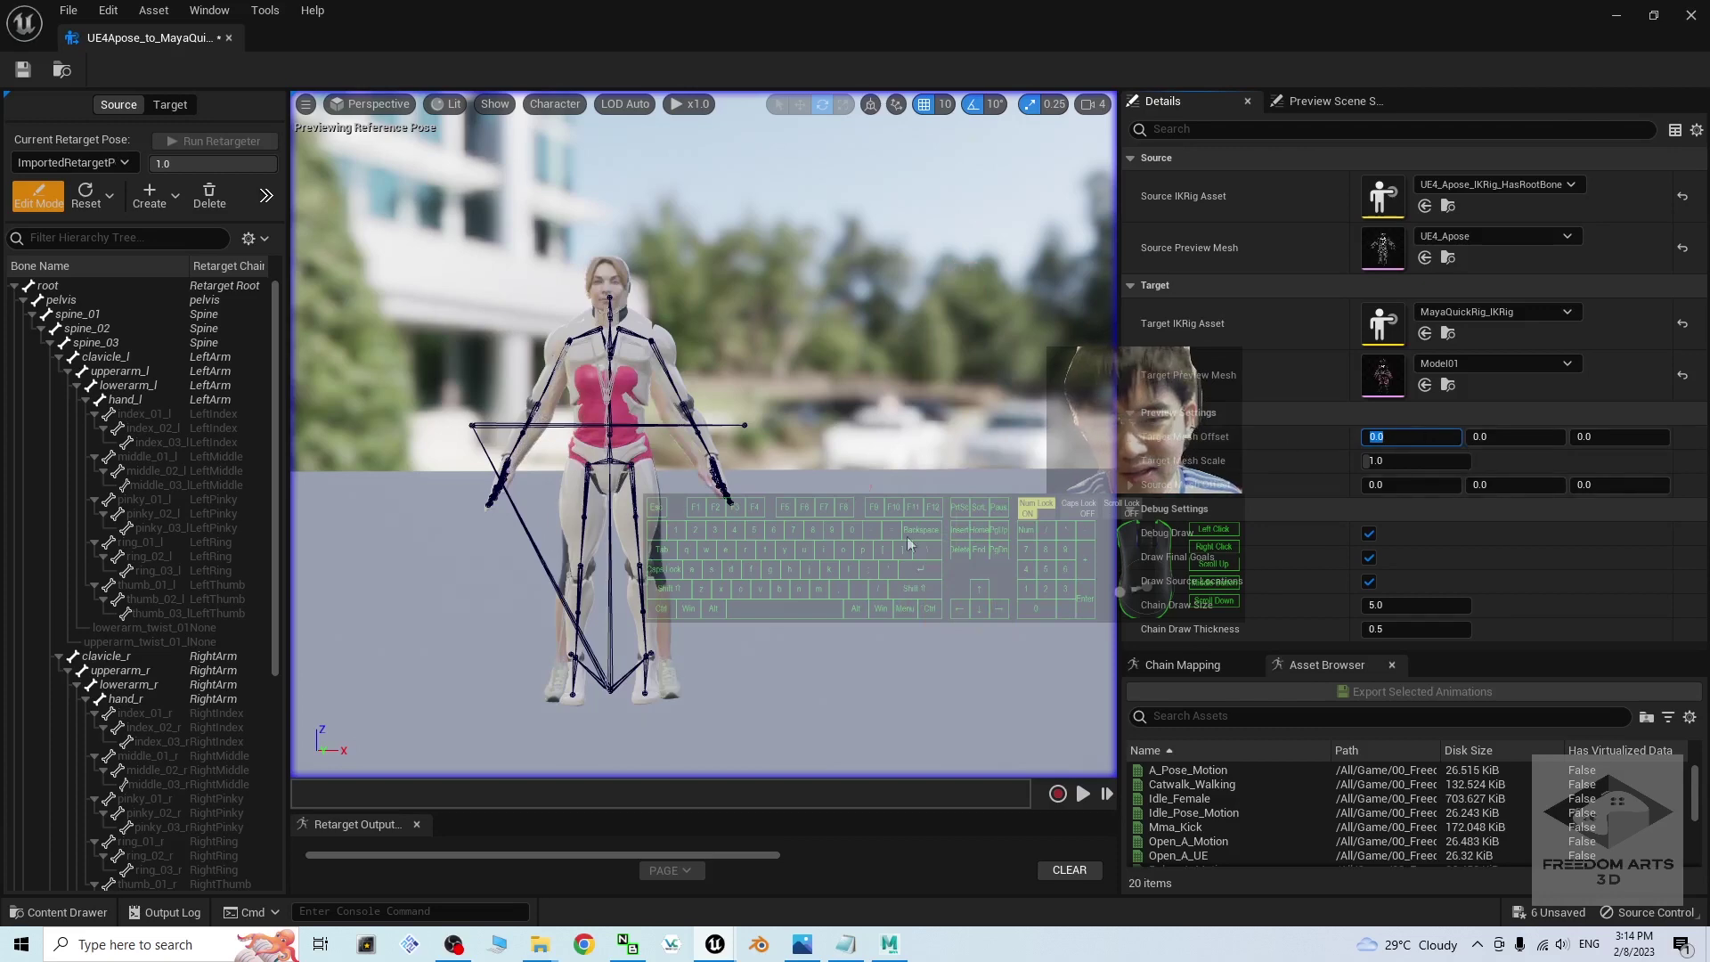
Examine the overlaid legs from the front and side and try to rotate the source mannequin's left thigh bone
{"action": "scroll", "coordinate": [736, 577], "scroll_direction": "up", "scroll_amount": 4}
{"action": "scroll", "coordinate": [735, 577], "scroll_direction": "down", "scroll_amount": 2}
{"action": "middle_click_drag", "start_coordinate": [735, 577], "coordinate": [737, 589], "text": "alt"}
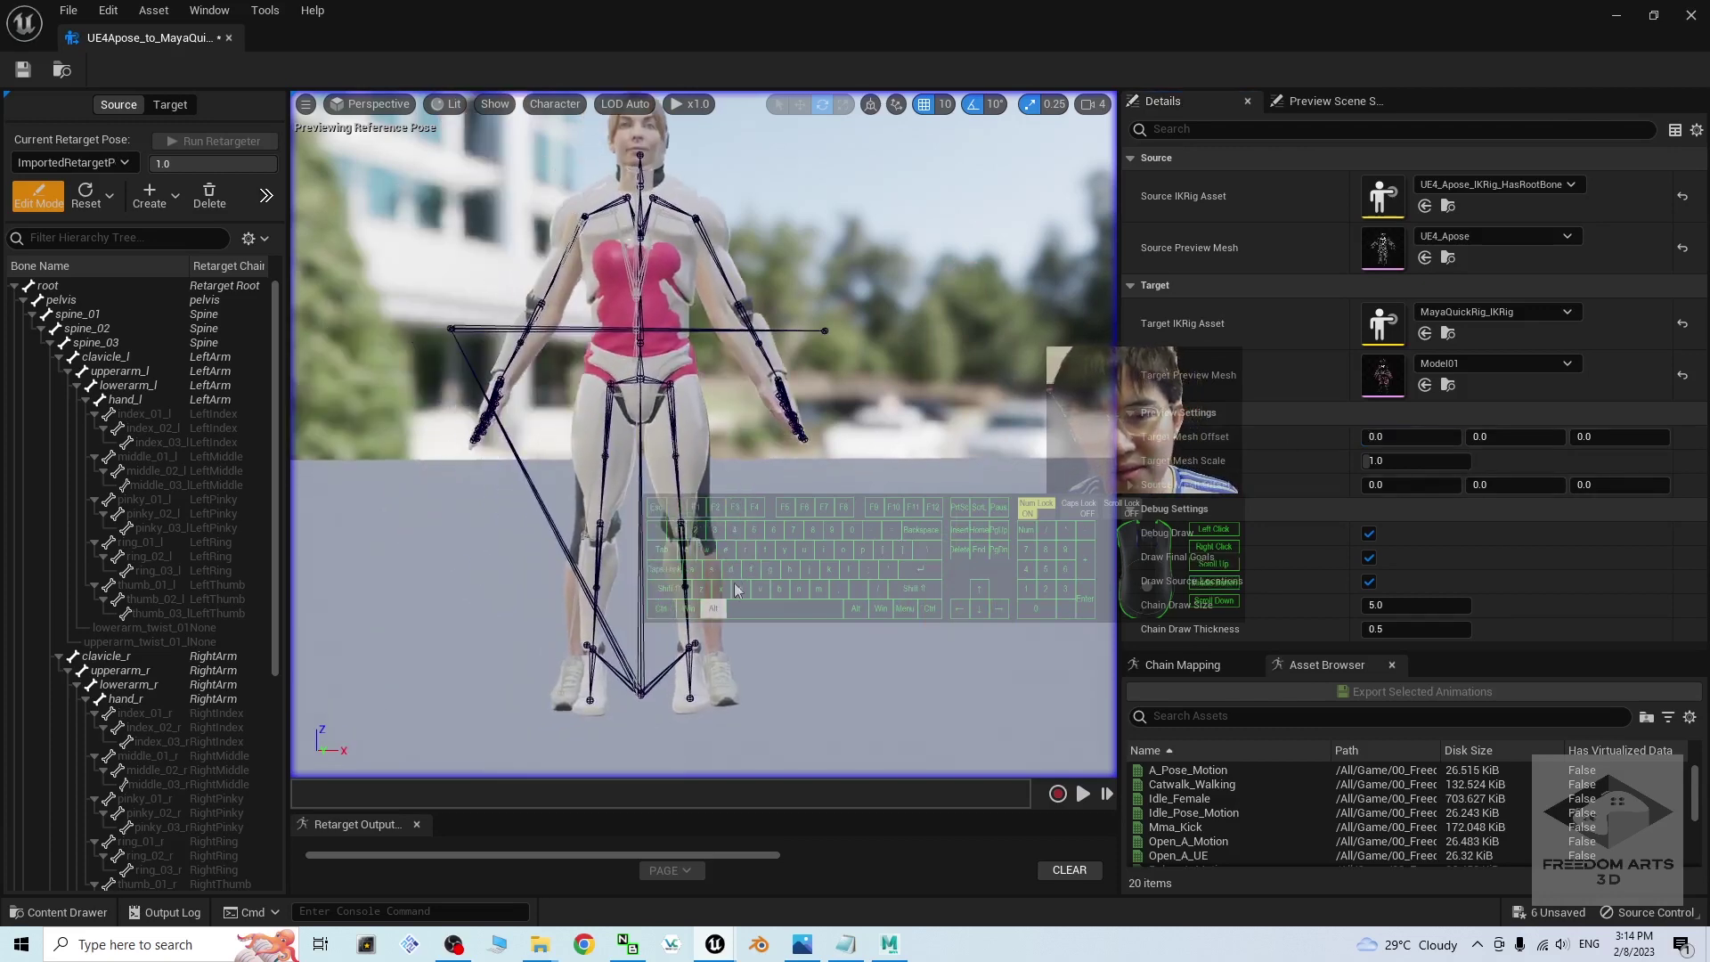
{"action": "left_click", "coordinate": [669, 422]}
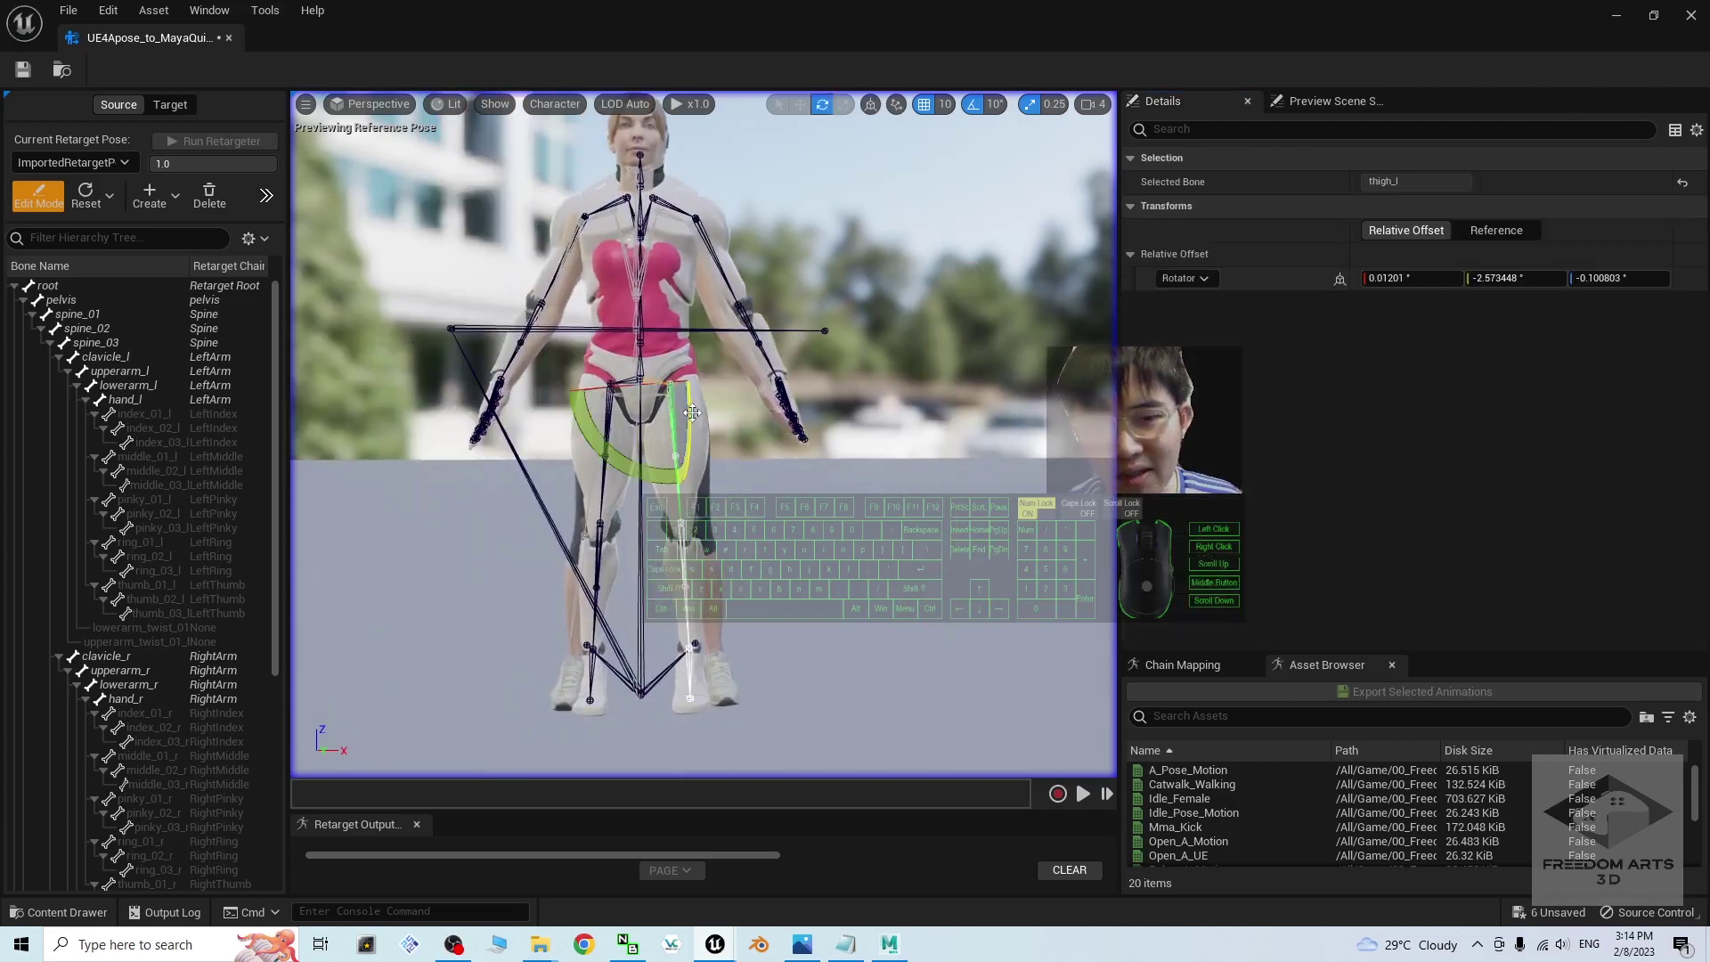
{"action": "left_click", "coordinate": [820, 542]}
{"action": "left_click_drag", "start_coordinate": [820, 542], "coordinate": [677, 468], "text": "alt"}
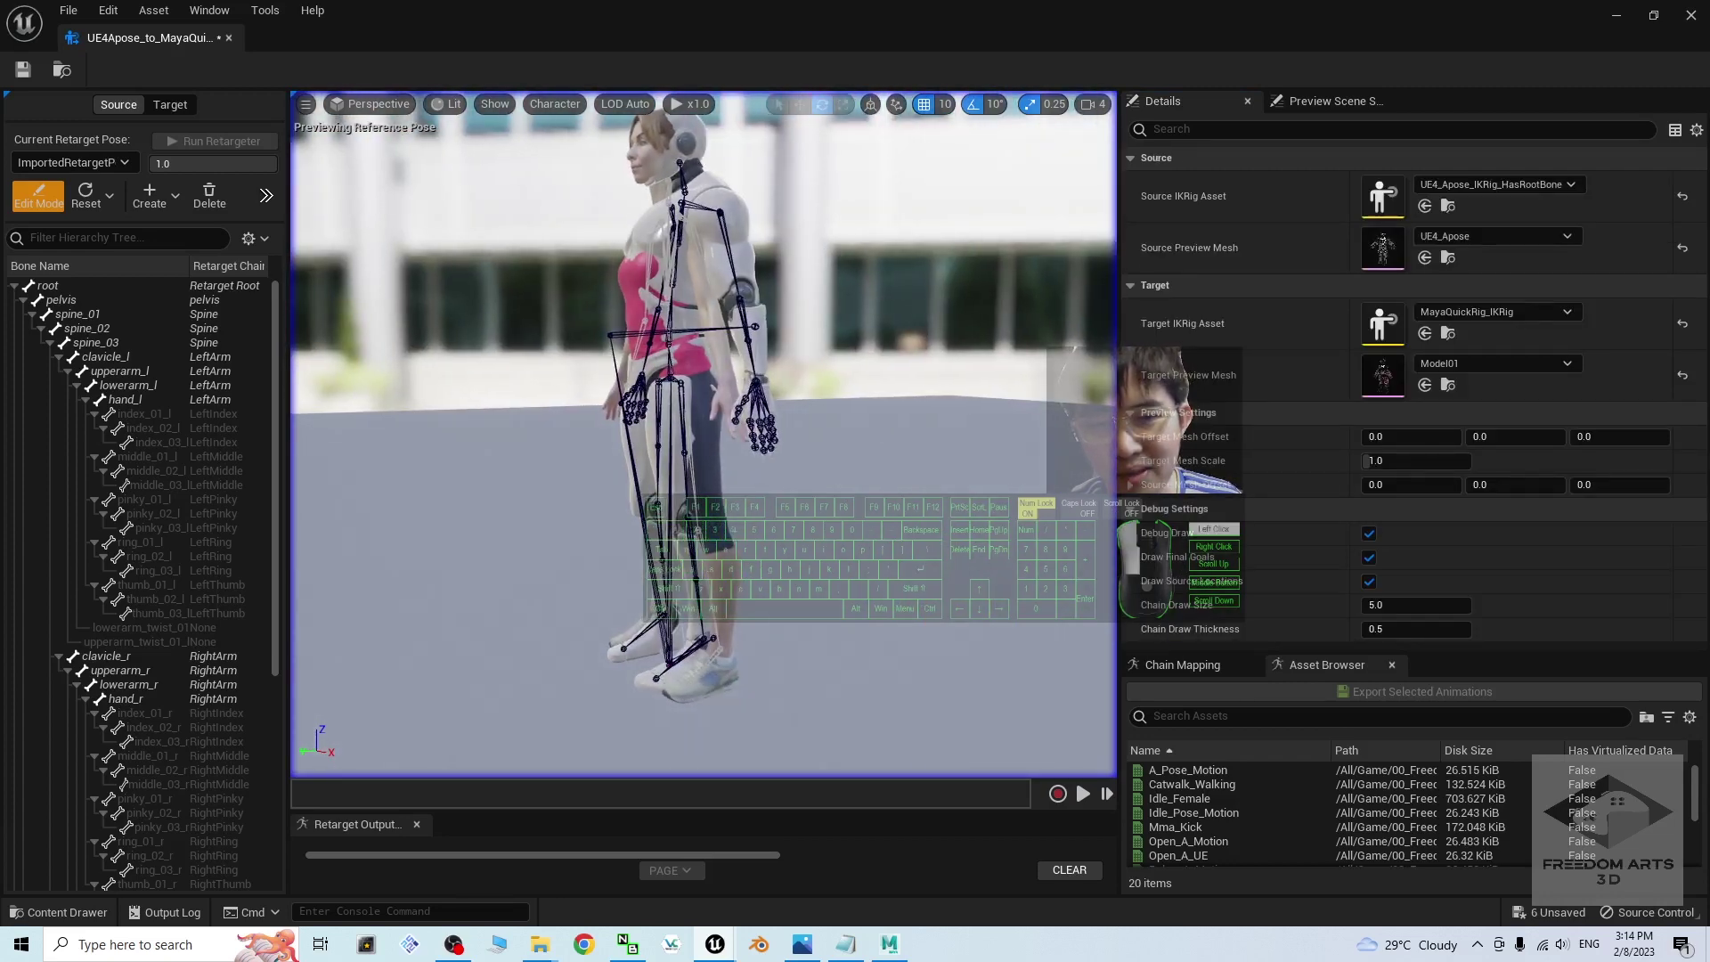
{"action": "left_click", "coordinate": [686, 461]}
{"action": "mouse_move", "coordinate": [806, 525]}
{"action": "left_mouse_down", "text": "alt"}
{"action": "mouse_move", "coordinate": [690, 528]}
{"action": "mouse_move", "coordinate": [833, 511]}
{"action": "left_mouse_up", "text": "alt"}
{"action": "left_click_drag", "start_coordinate": [565, 455], "coordinate": [850, 422], "text": "alt"}
{"action": "mouse_move", "coordinate": [602, 449]}
{"action": "left_mouse_down"}
{"action": "mouse_move", "coordinate": [636, 465]}
{"action": "mouse_move", "coordinate": [603, 449]}
{"action": "left_mouse_up"}
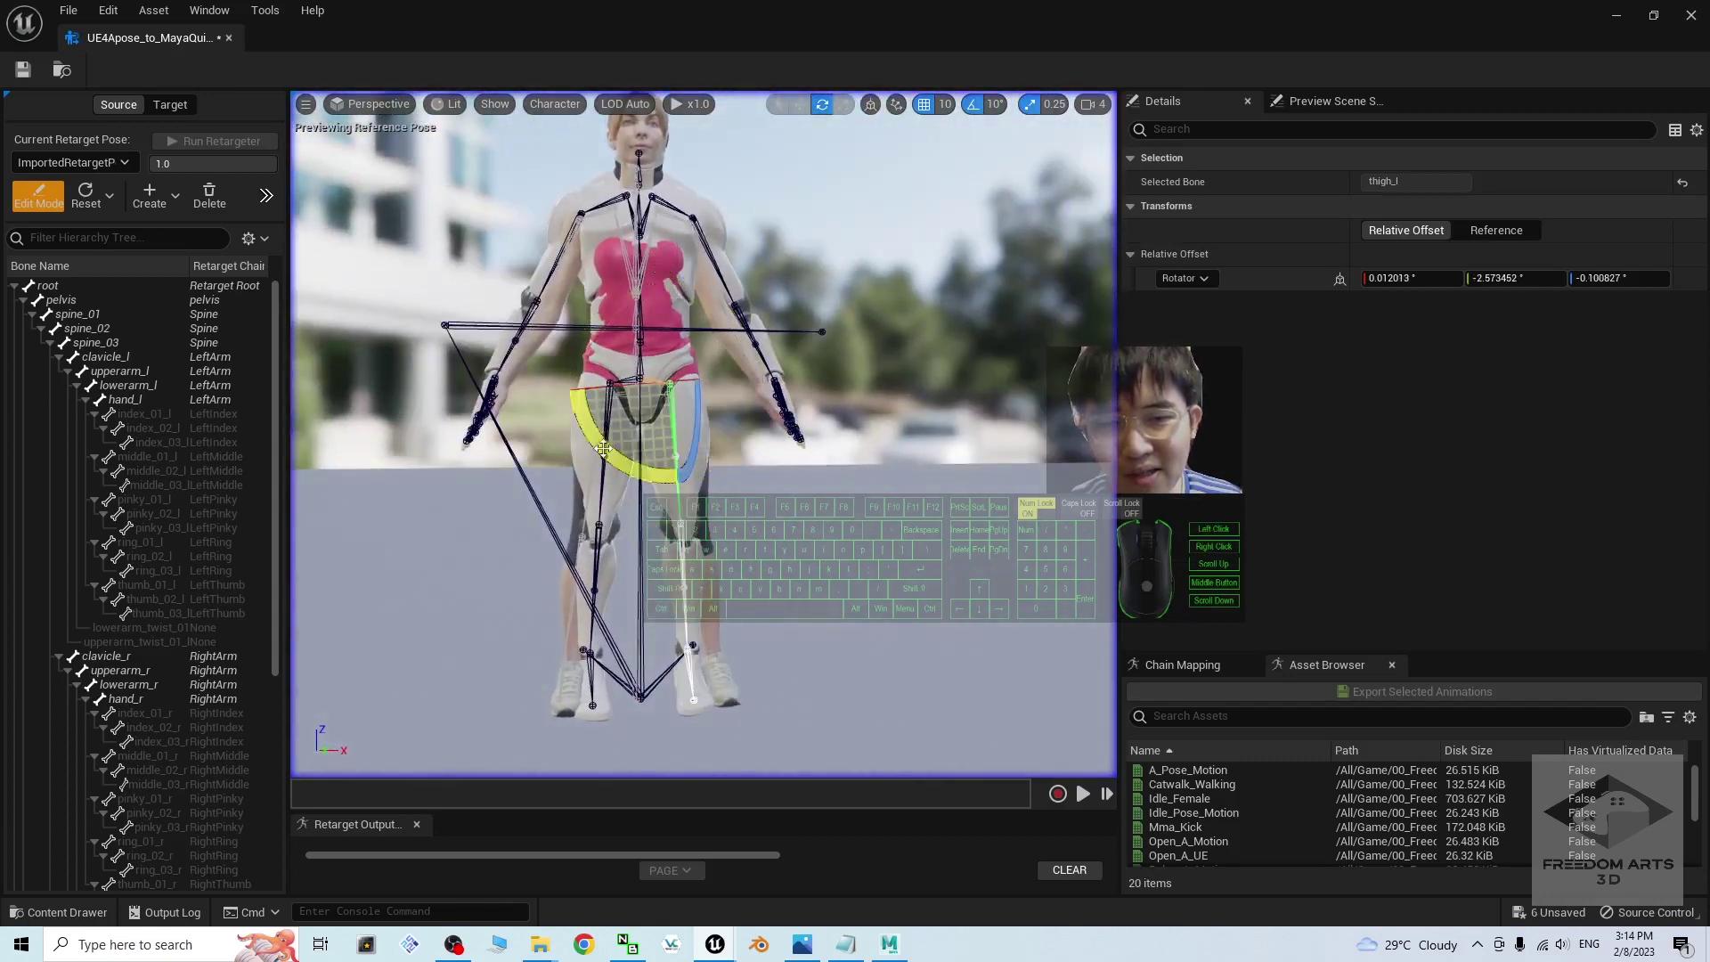
Set the viewport's rotation grid snap to 2.812°
{"action": "left_click", "coordinate": [992, 105]}
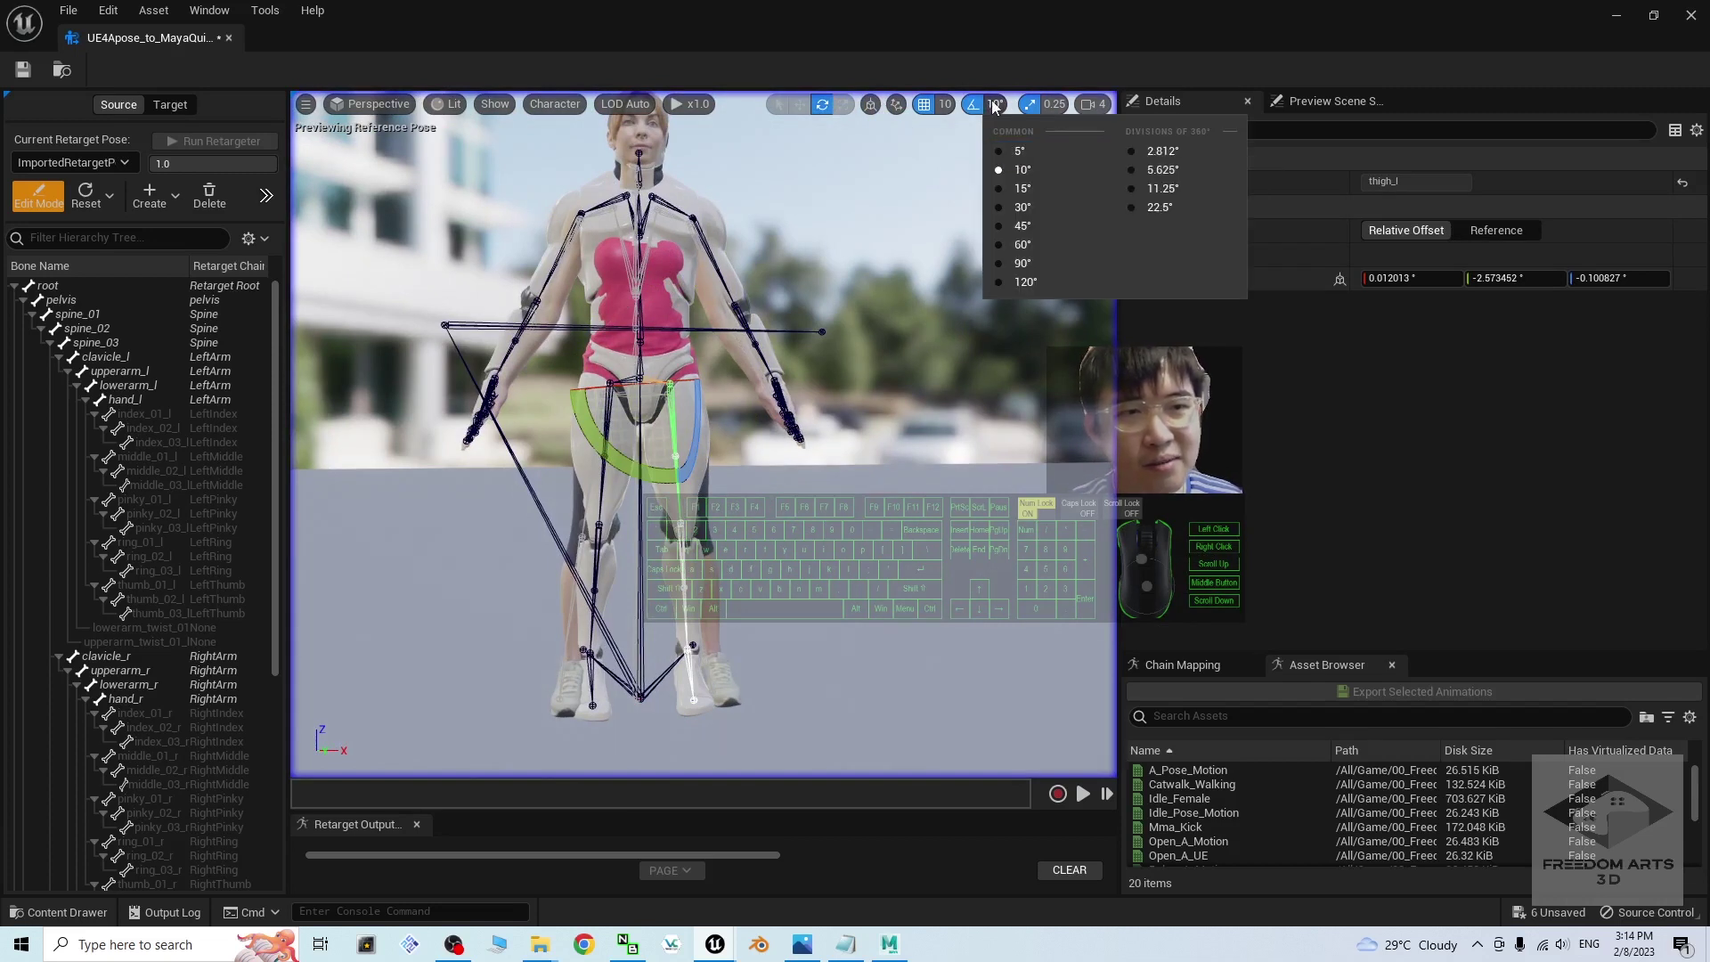
{"action": "left_click", "coordinate": [972, 171]}
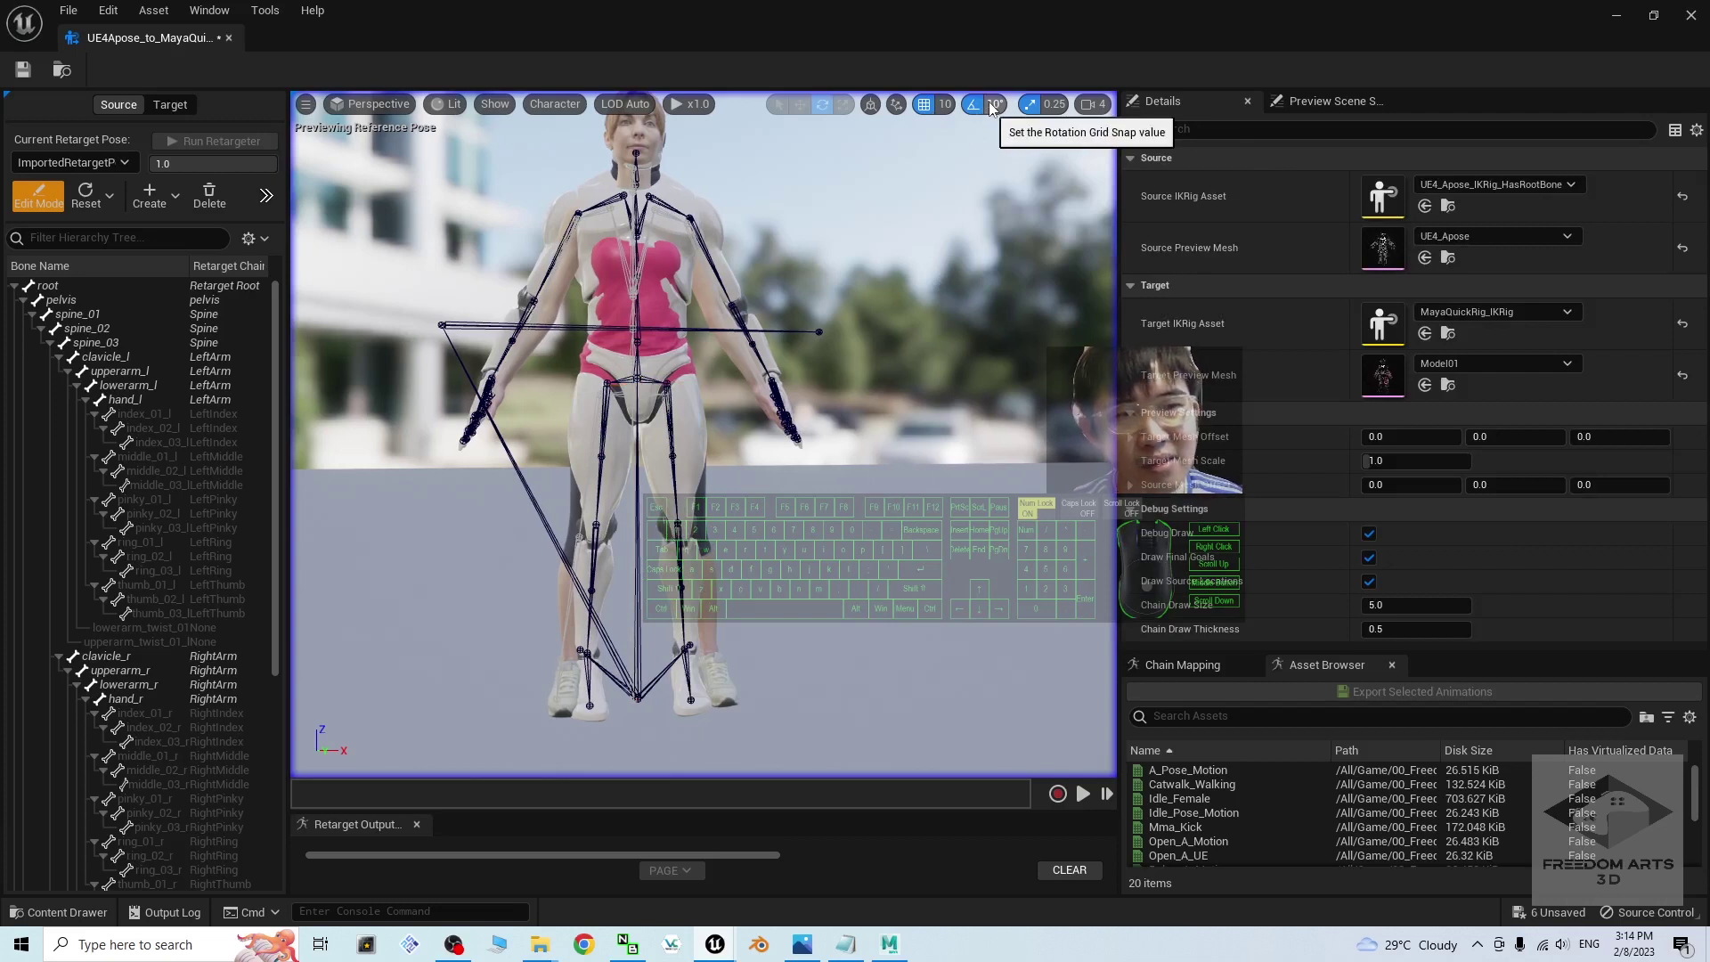
{"action": "left_click", "coordinate": [992, 105]}
{"action": "left_click", "coordinate": [1149, 156]}
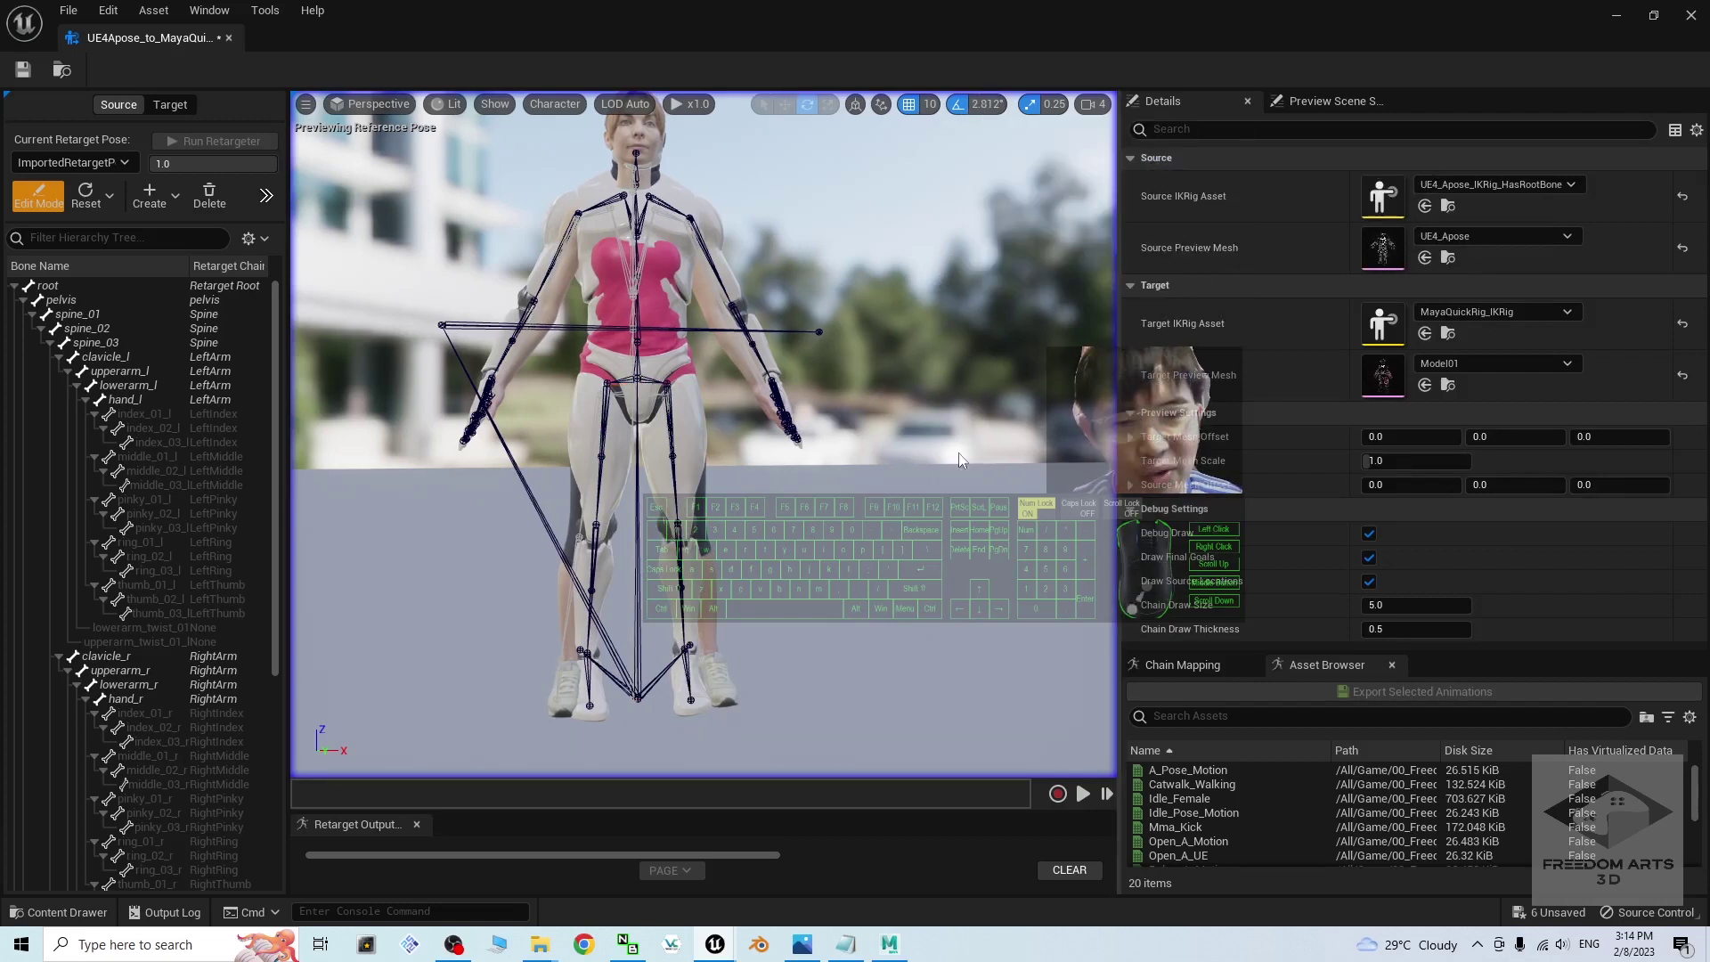
Rotate the source's left thigh outward to a relative offset of about 3.05° and the right thigh to about 0.24°, matching the target's stance
{"action": "left_click", "coordinate": [668, 420]}
{"action": "left_click_drag", "start_coordinate": [590, 433], "coordinate": [634, 468]}
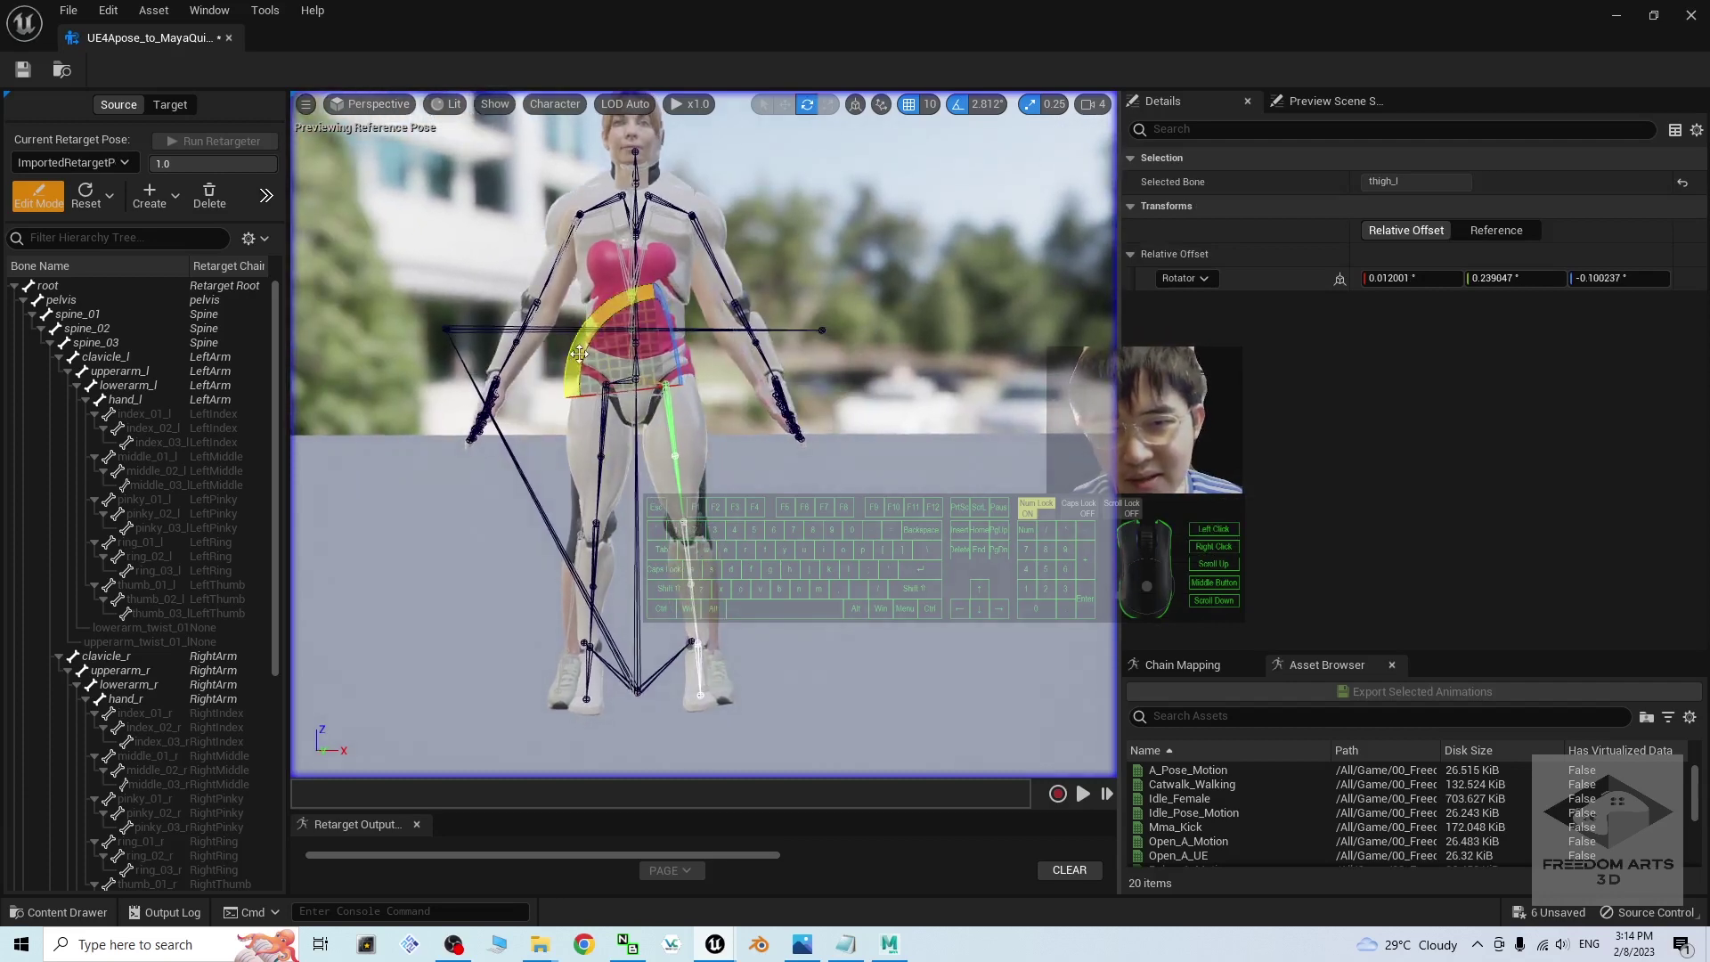
{"action": "left_click_drag", "start_coordinate": [581, 353], "coordinate": [615, 442]}
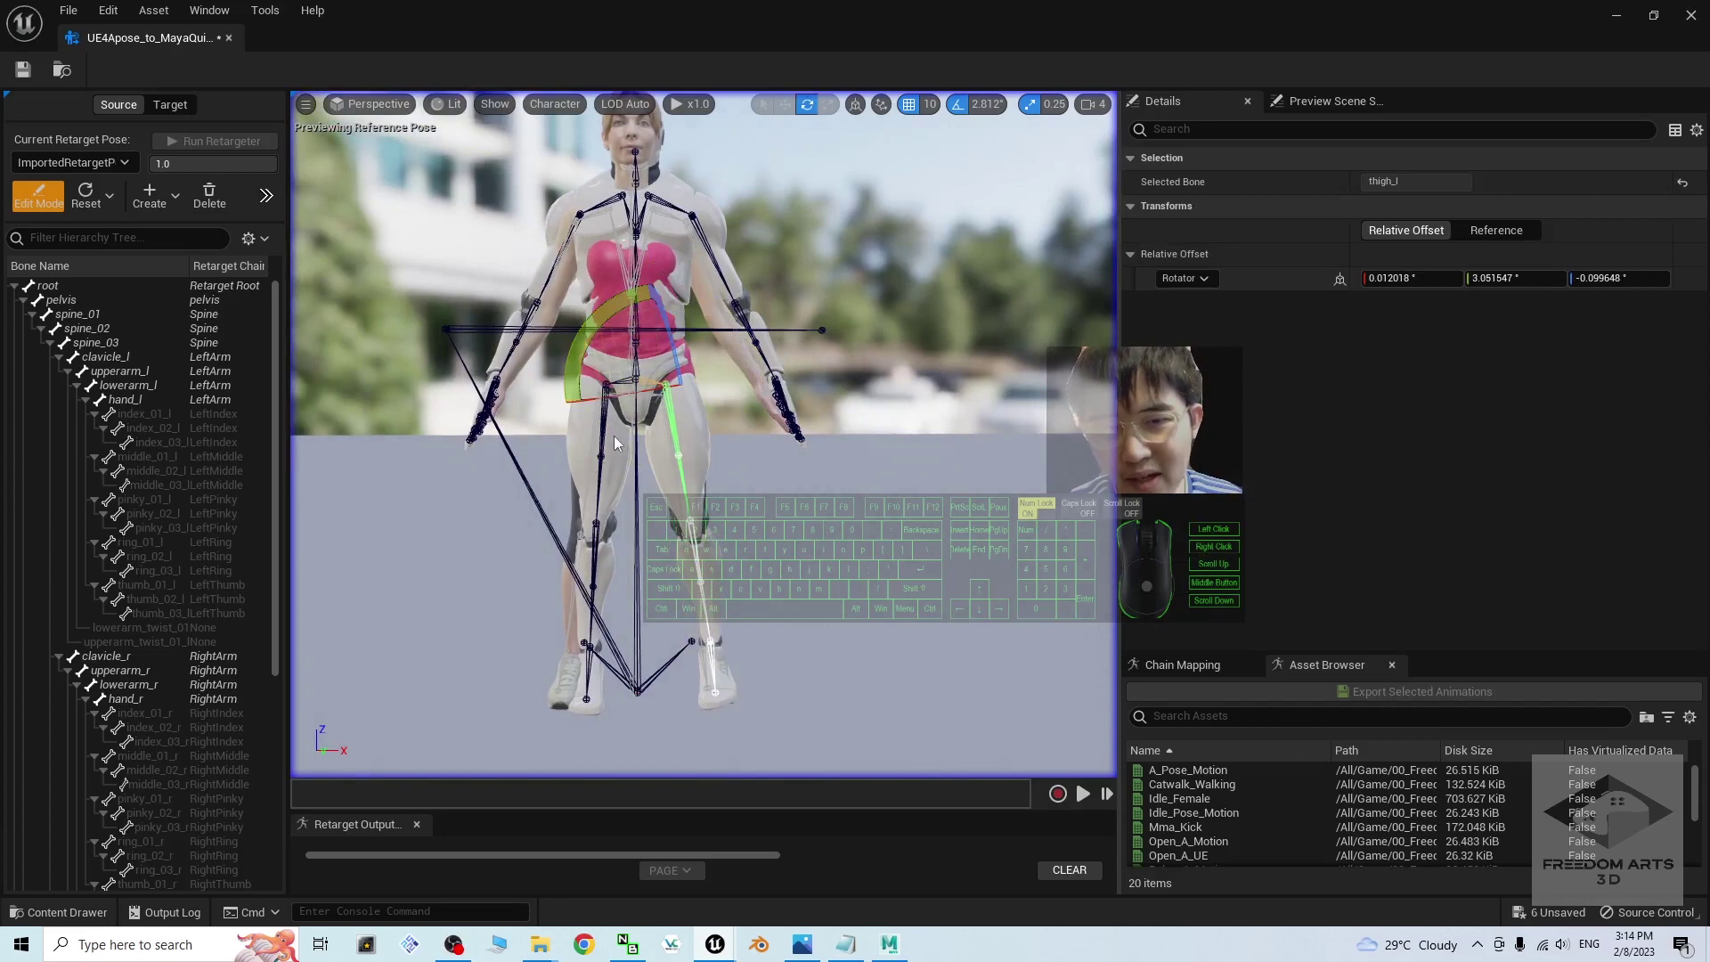
{"action": "left_click", "coordinate": [603, 438]}
{"action": "mouse_move", "coordinate": [663, 316]}
{"action": "left_mouse_down"}
{"action": "mouse_move", "coordinate": [686, 351]}
{"action": "mouse_move", "coordinate": [670, 326]}
{"action": "mouse_move", "coordinate": [751, 338]}
{"action": "mouse_move", "coordinate": [670, 335]}
{"action": "left_mouse_up"}
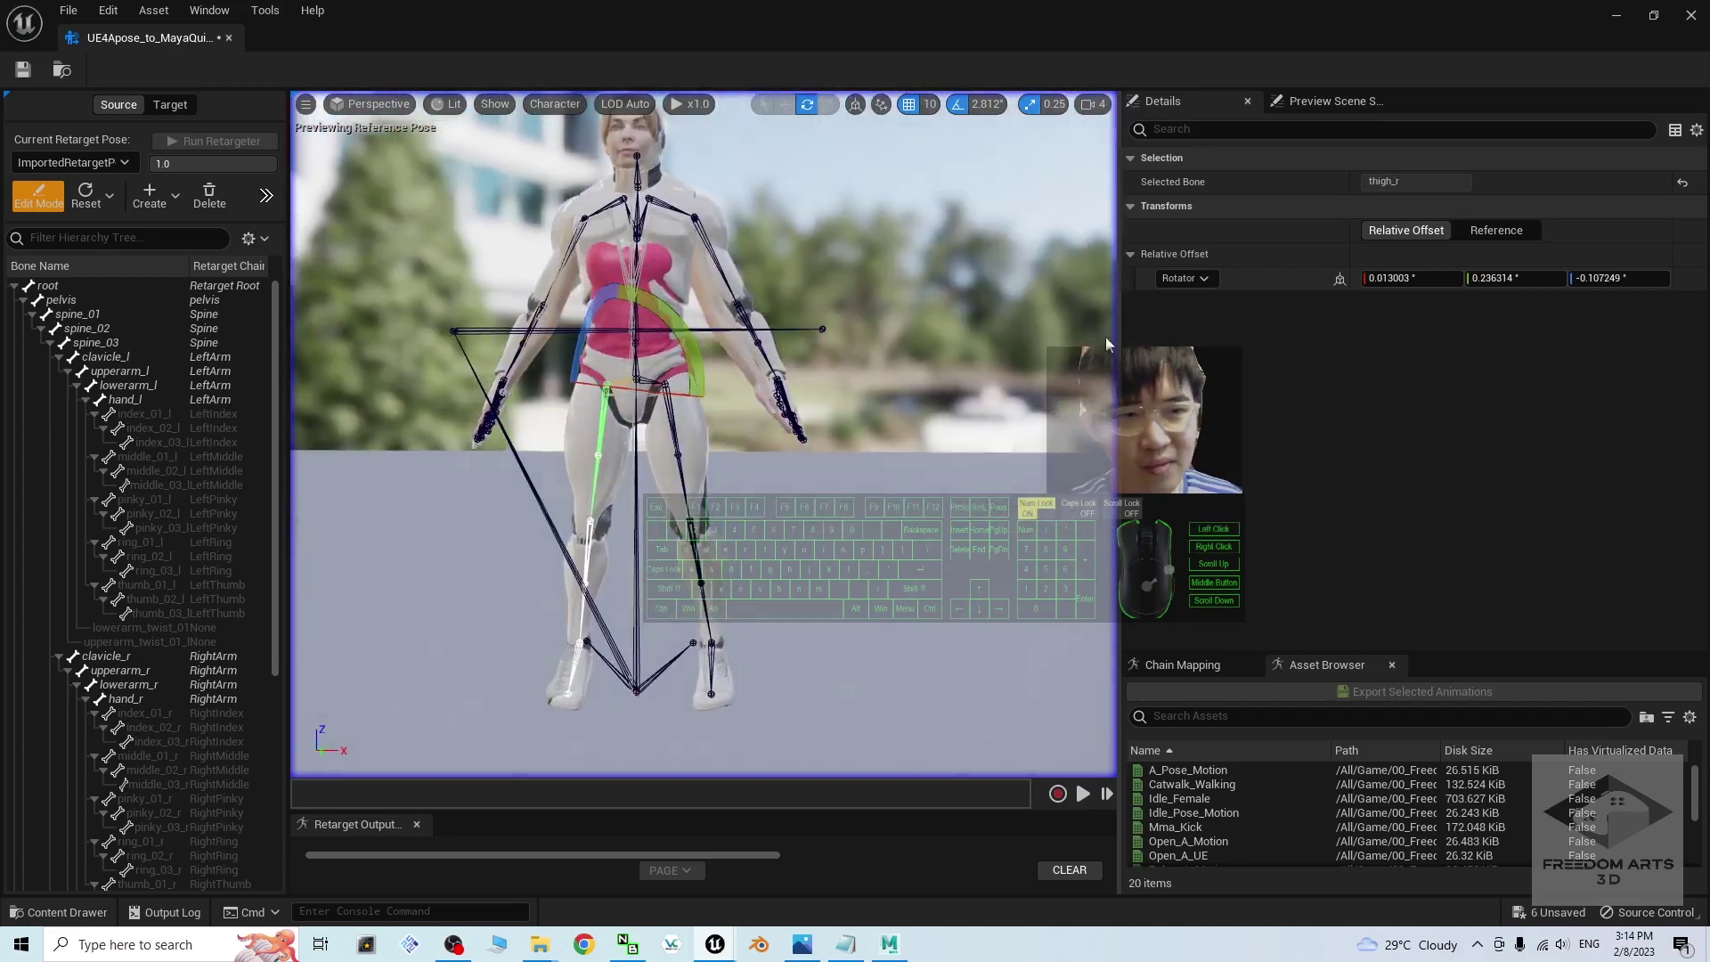
Set the target mesh offset's X value to 150 to stand the two characters side by side
{"action": "left_click", "coordinate": [880, 546]}
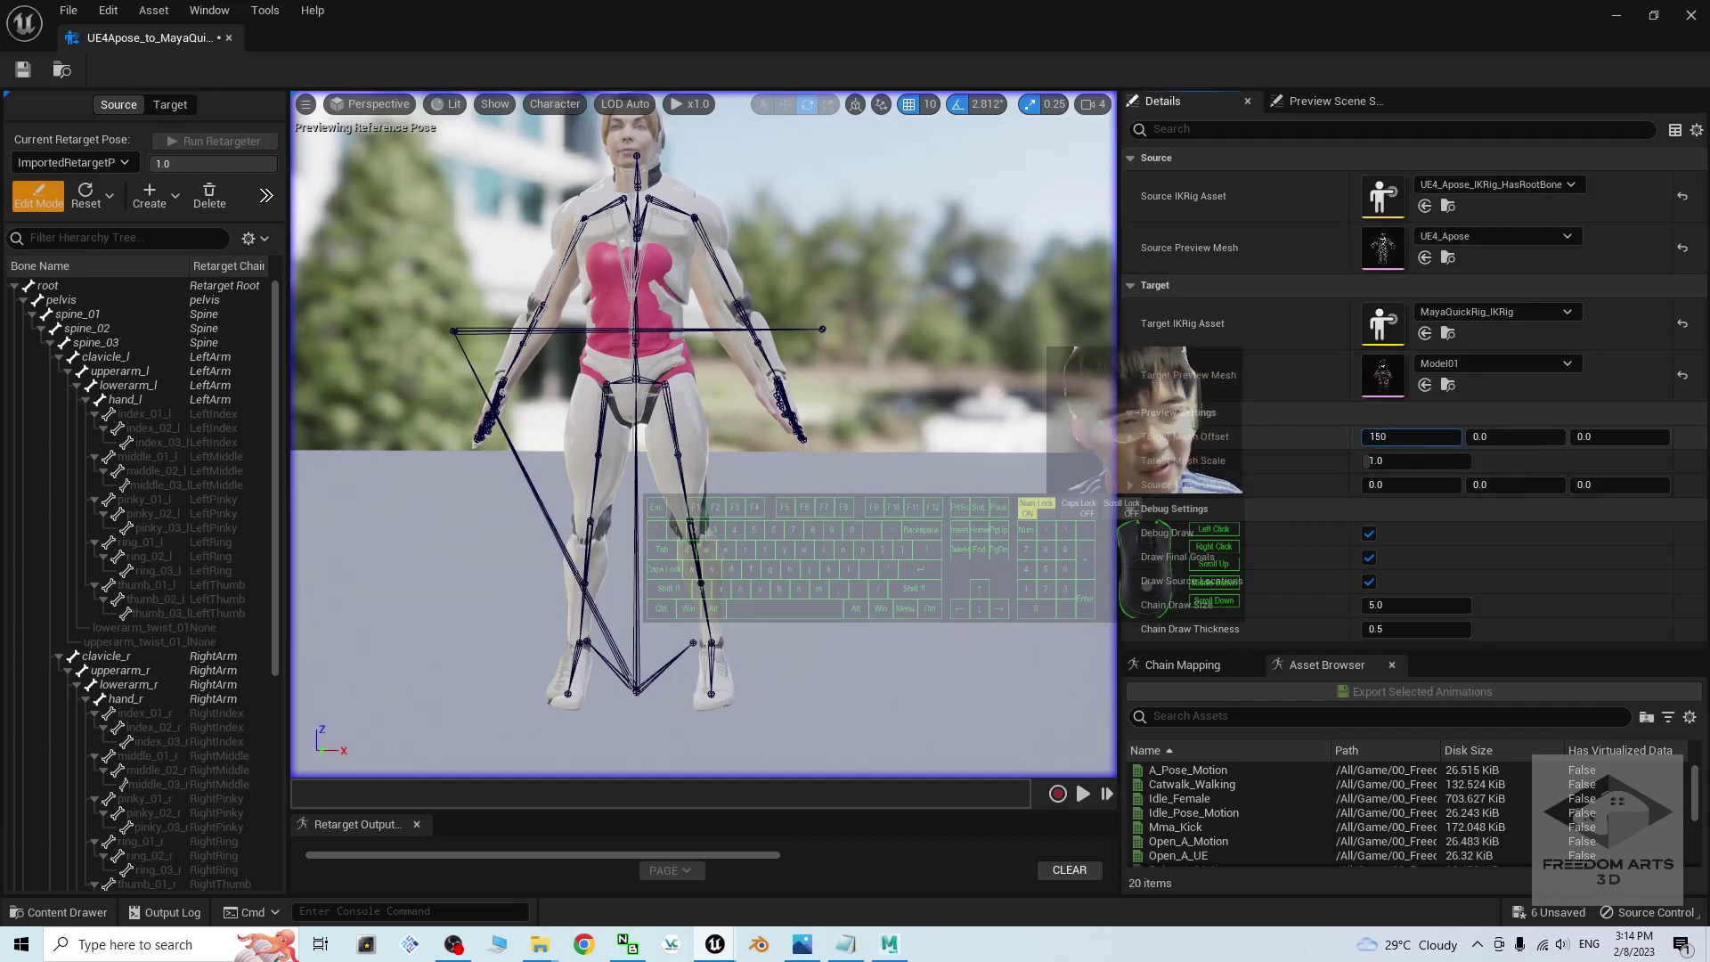
{"action": "type", "text": "150"}
{"action": "key", "text": "Return"}
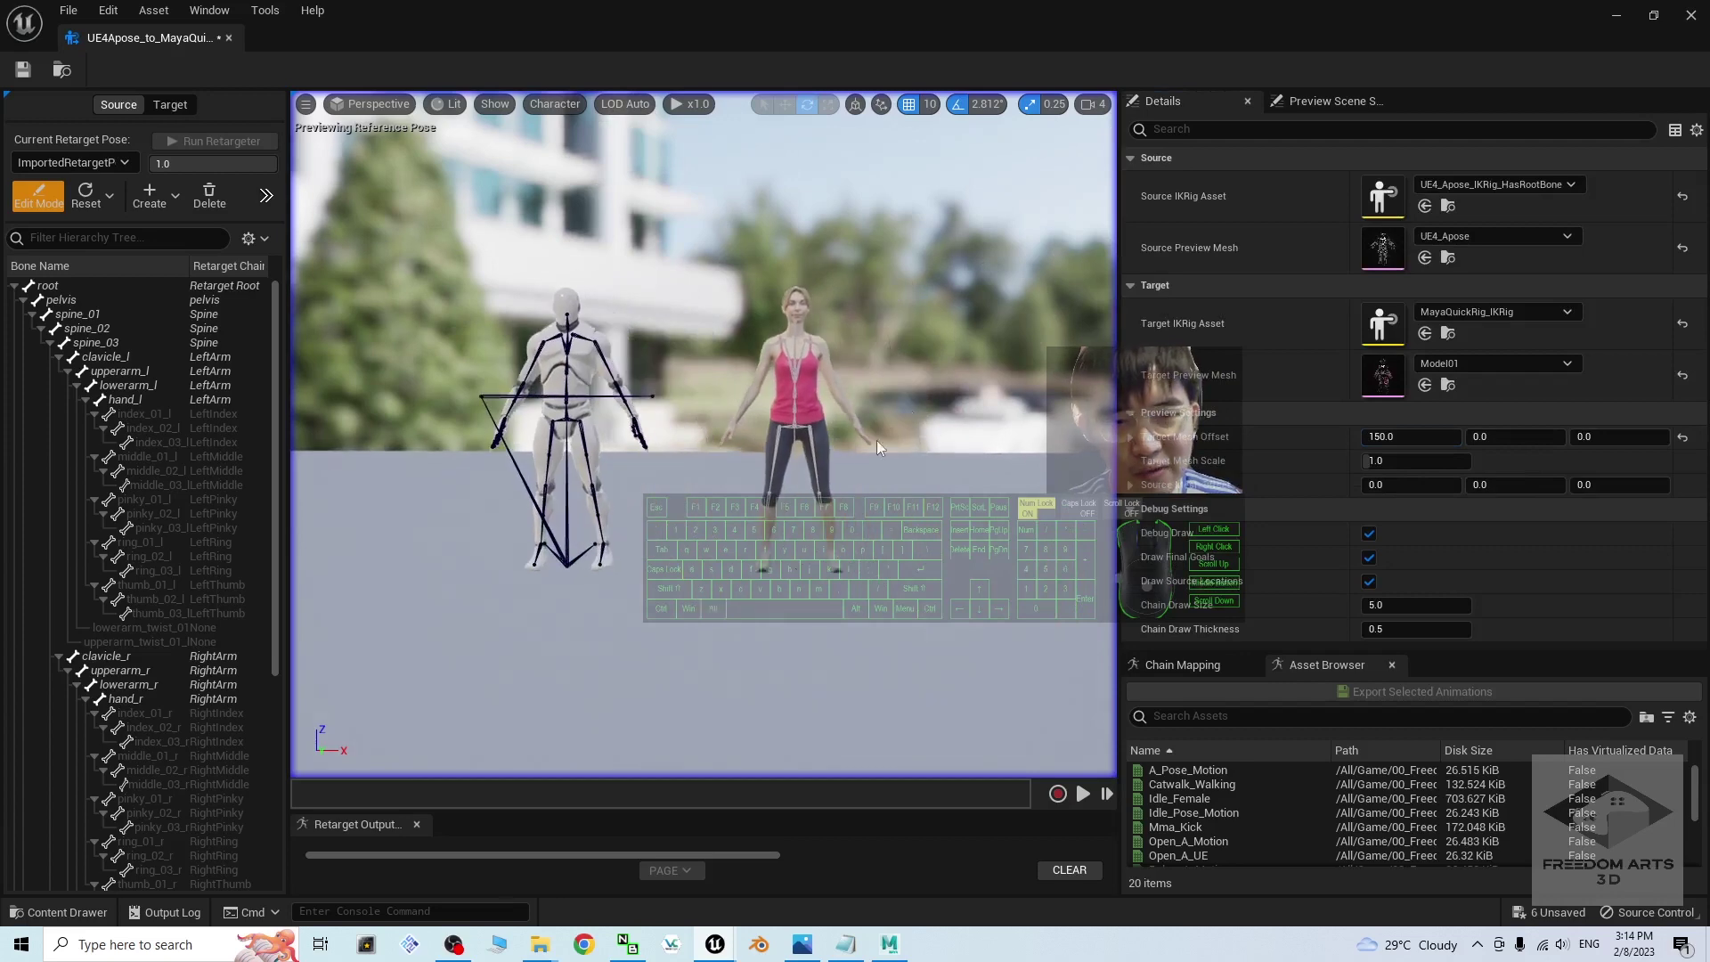
Leave retarget pose editing and save the retargeter asset
{"action": "left_click_drag", "start_coordinate": [877, 448], "coordinate": [917, 450], "text": "alt"}
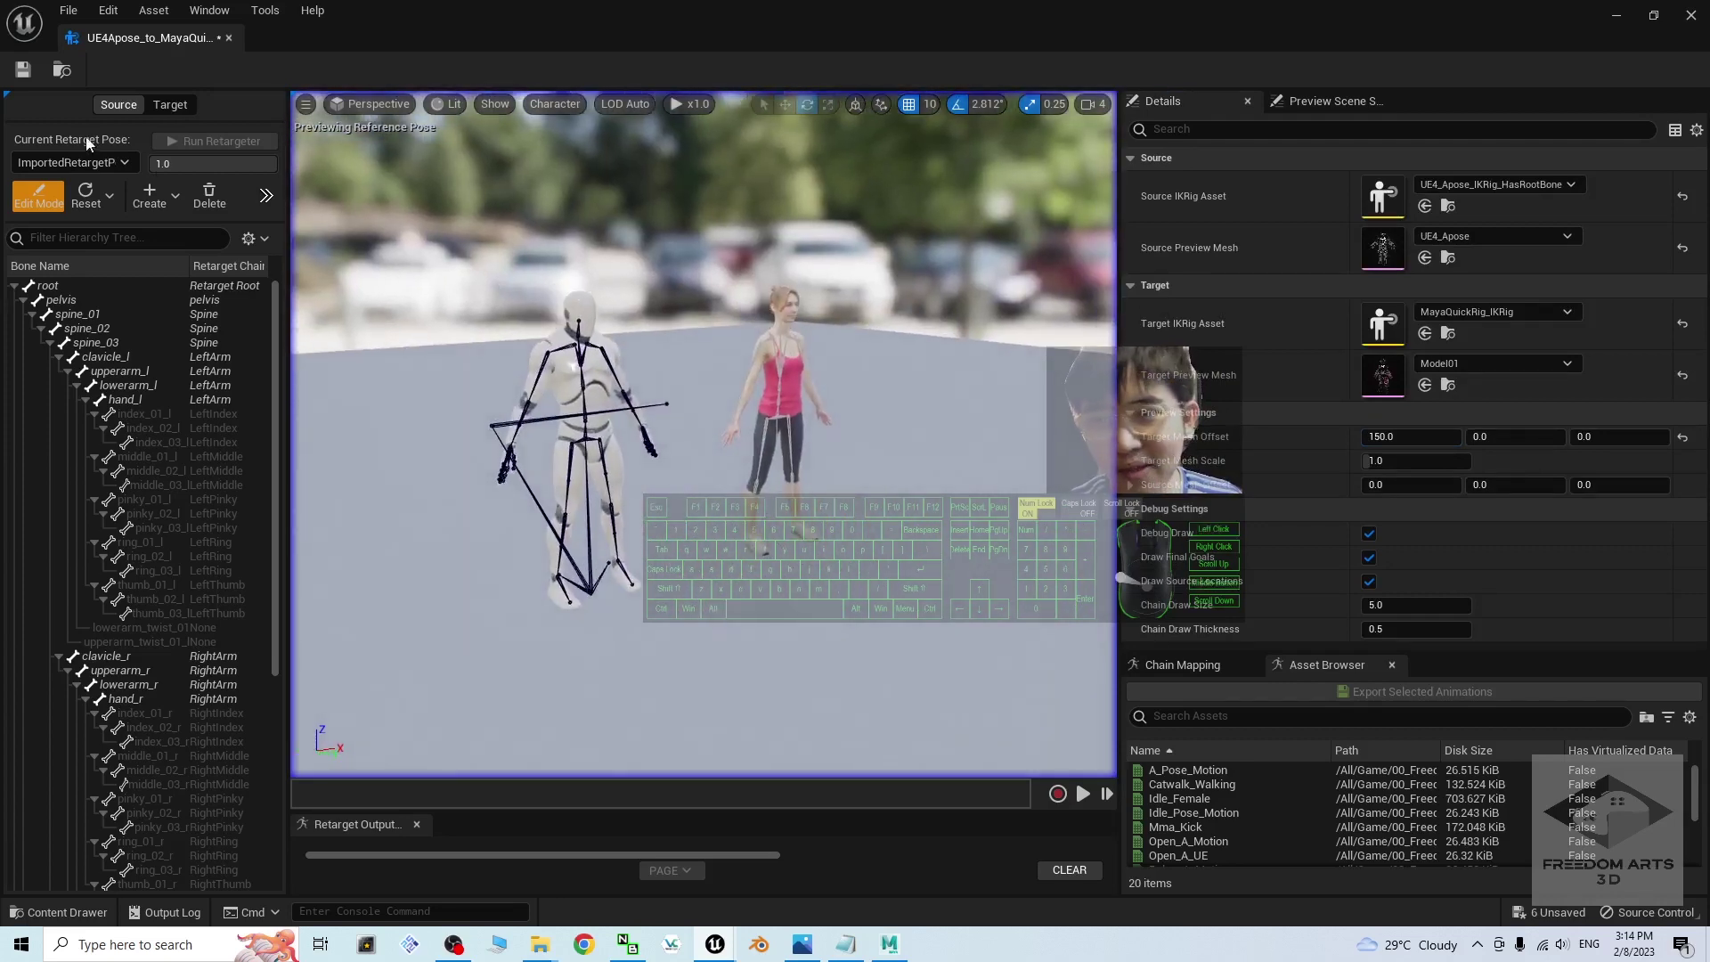
{"action": "left_click", "coordinate": [55, 200]}
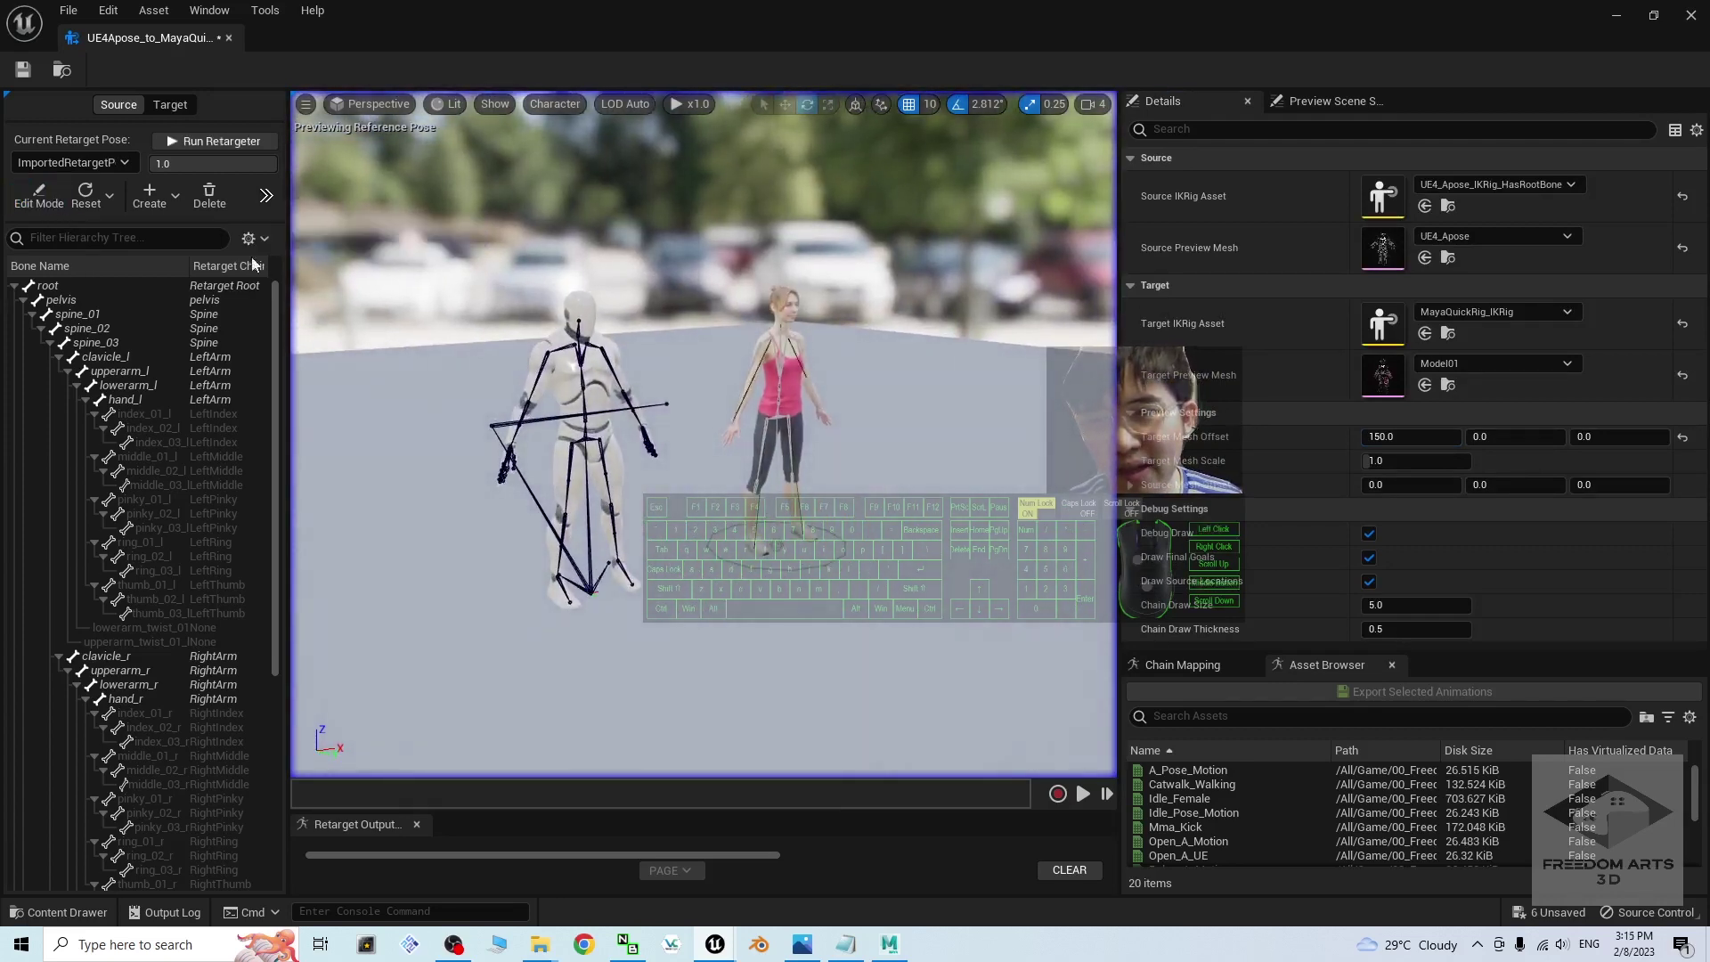
{"action": "scroll", "coordinate": [858, 465], "scroll_direction": "up", "scroll_amount": 4}
{"action": "left_click_drag", "start_coordinate": [858, 465], "coordinate": [756, 467], "text": "alt"}
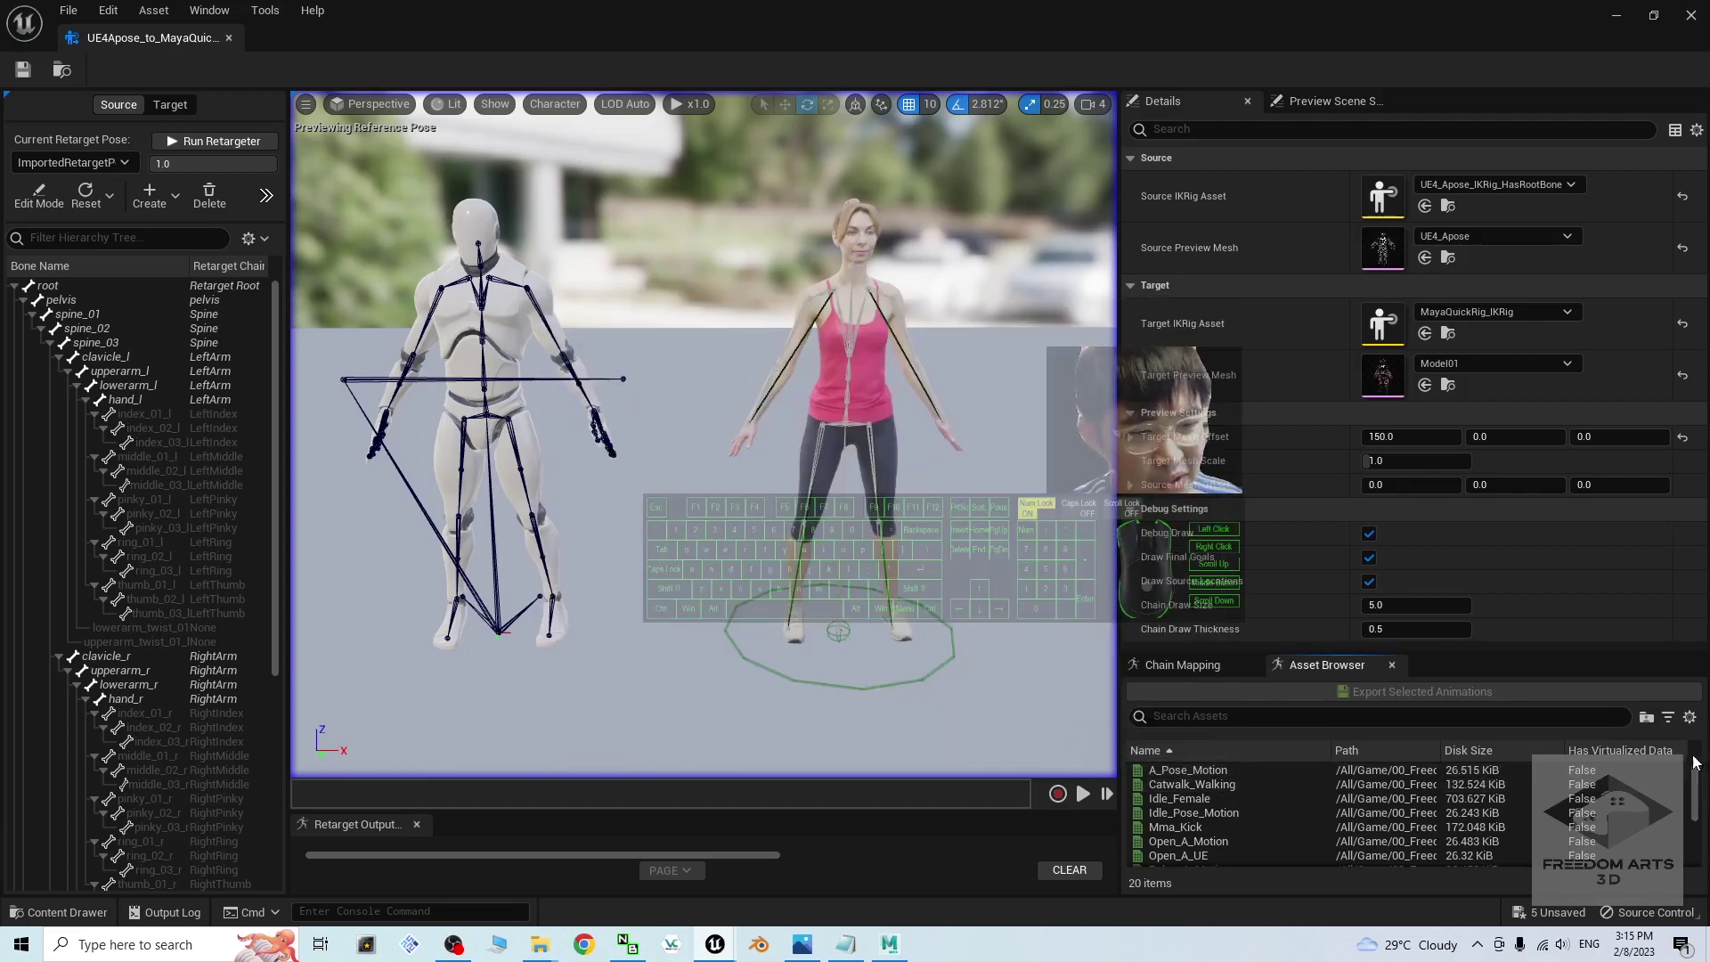
Export the animations from A_Pose_Motion through T_Pose as retargeted animations into the Content folder, without renaming them
{"action": "left_click", "coordinate": [1180, 783]}
{"action": "left_click", "coordinate": [1187, 782]}
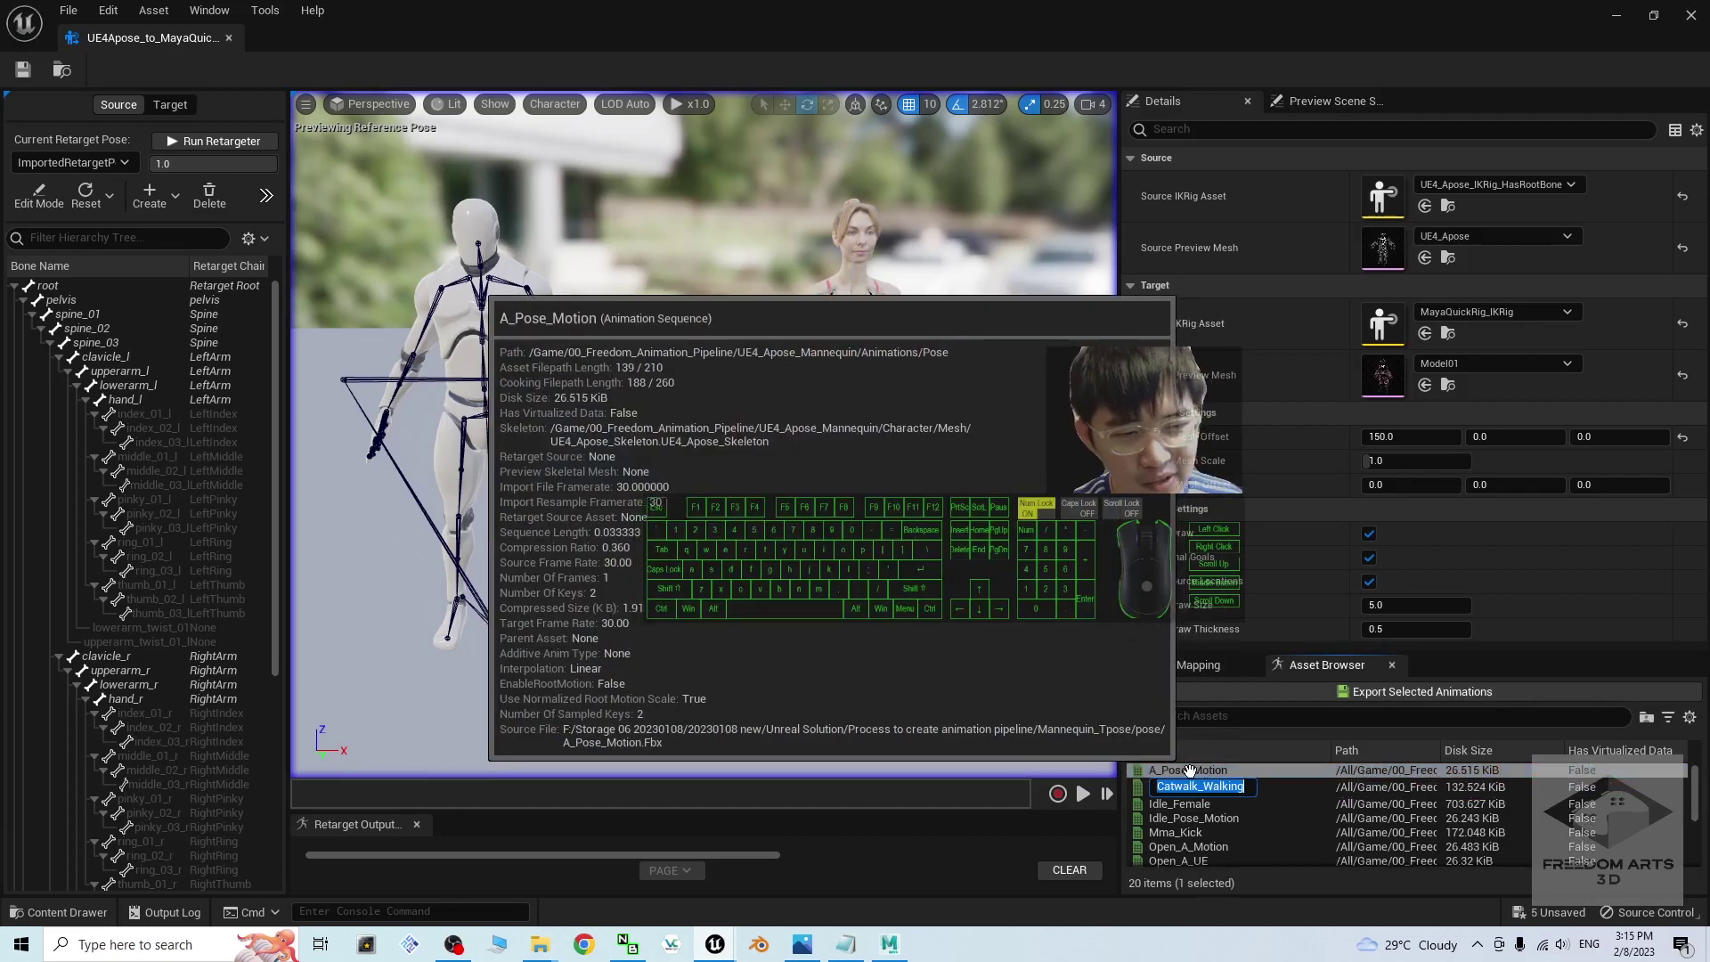
{"action": "left_click", "coordinate": [1296, 810]}
{"action": "left_click", "coordinate": [1193, 770]}
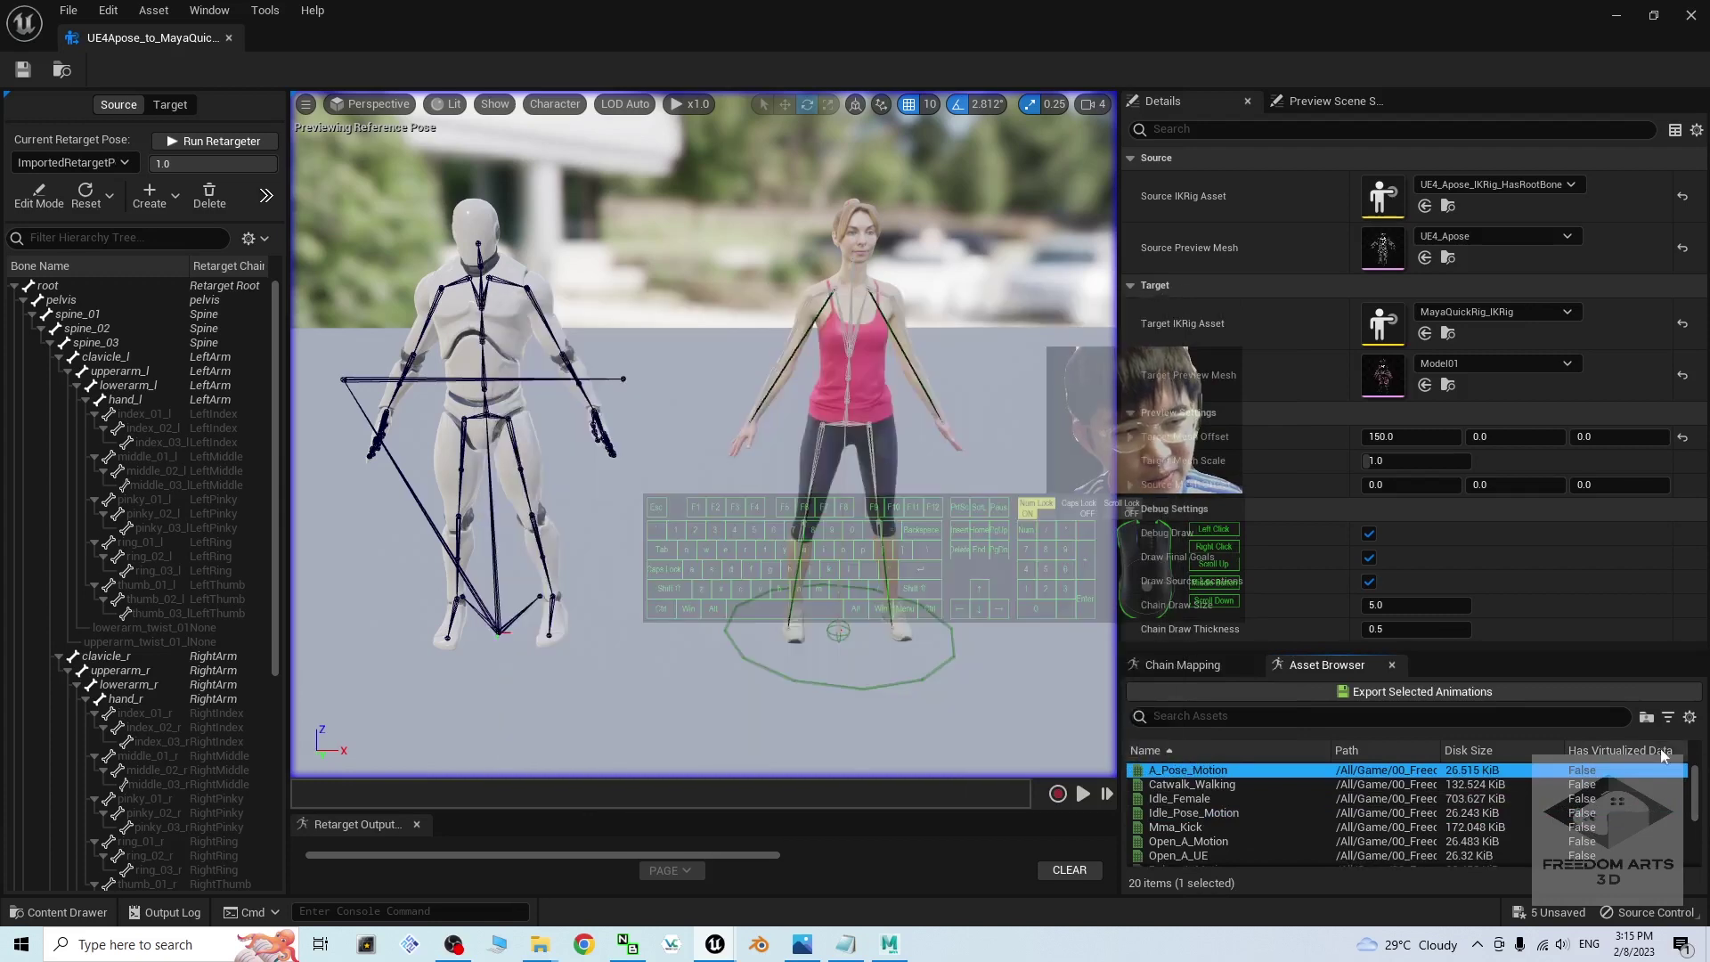
{"action": "left_click_drag", "start_coordinate": [1696, 783], "coordinate": [1698, 829]}
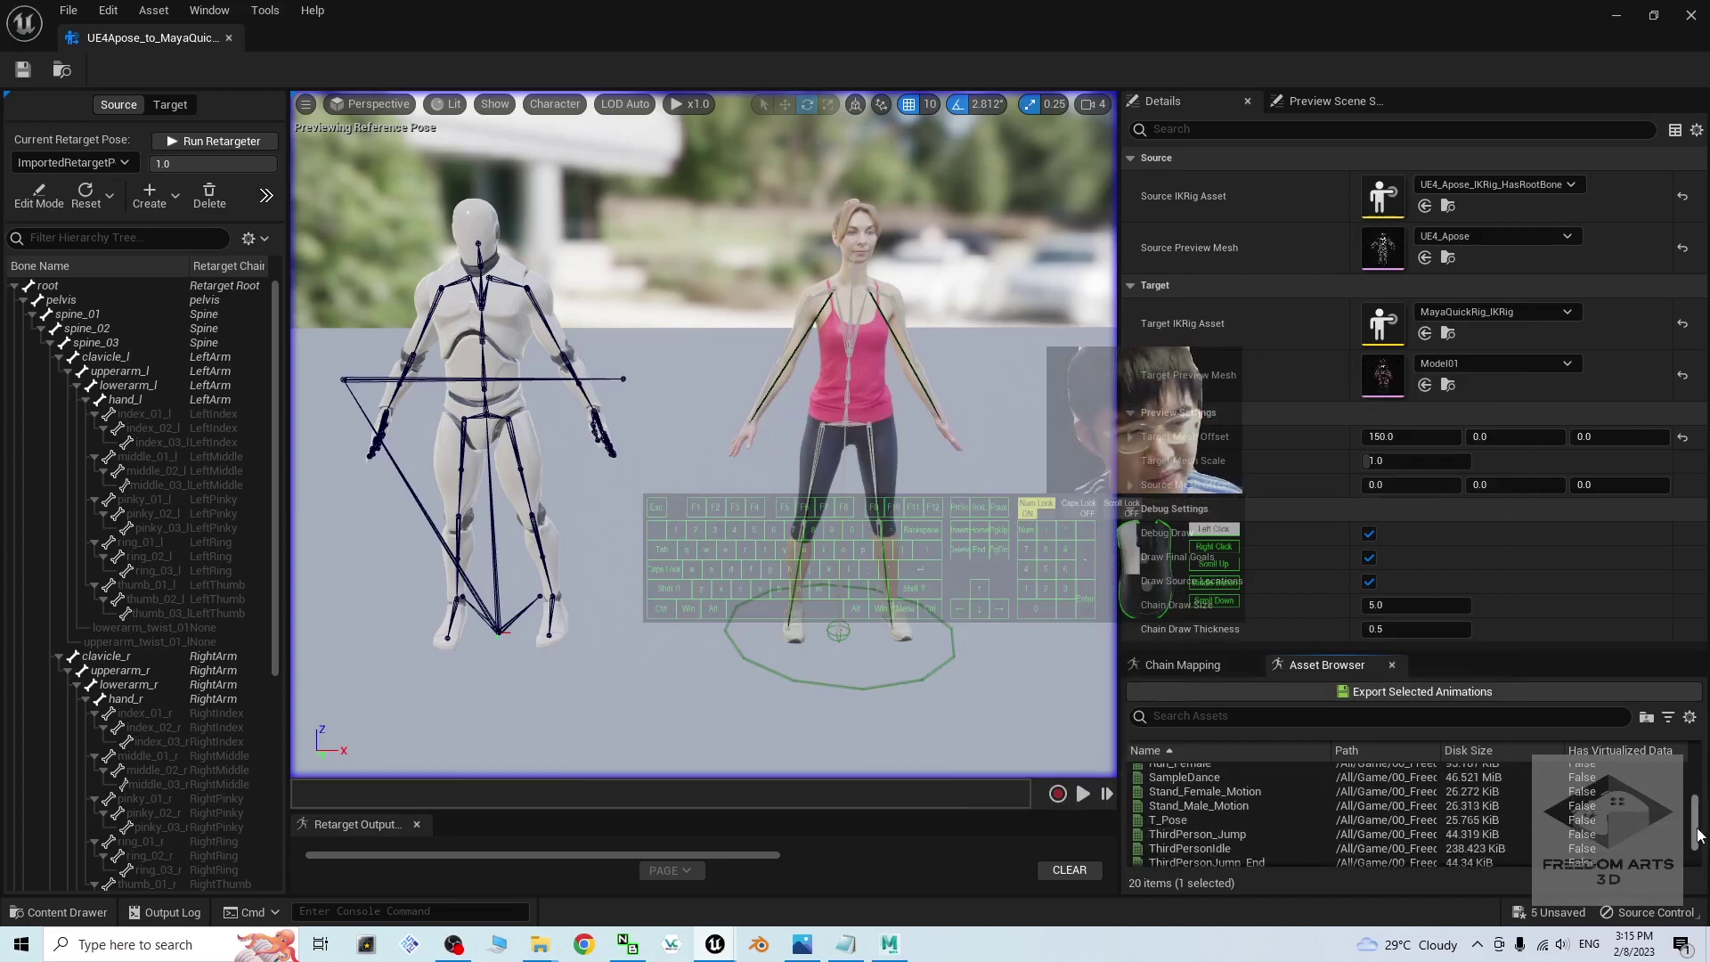
{"action": "left_click", "coordinate": [1209, 819], "text": "shift"}
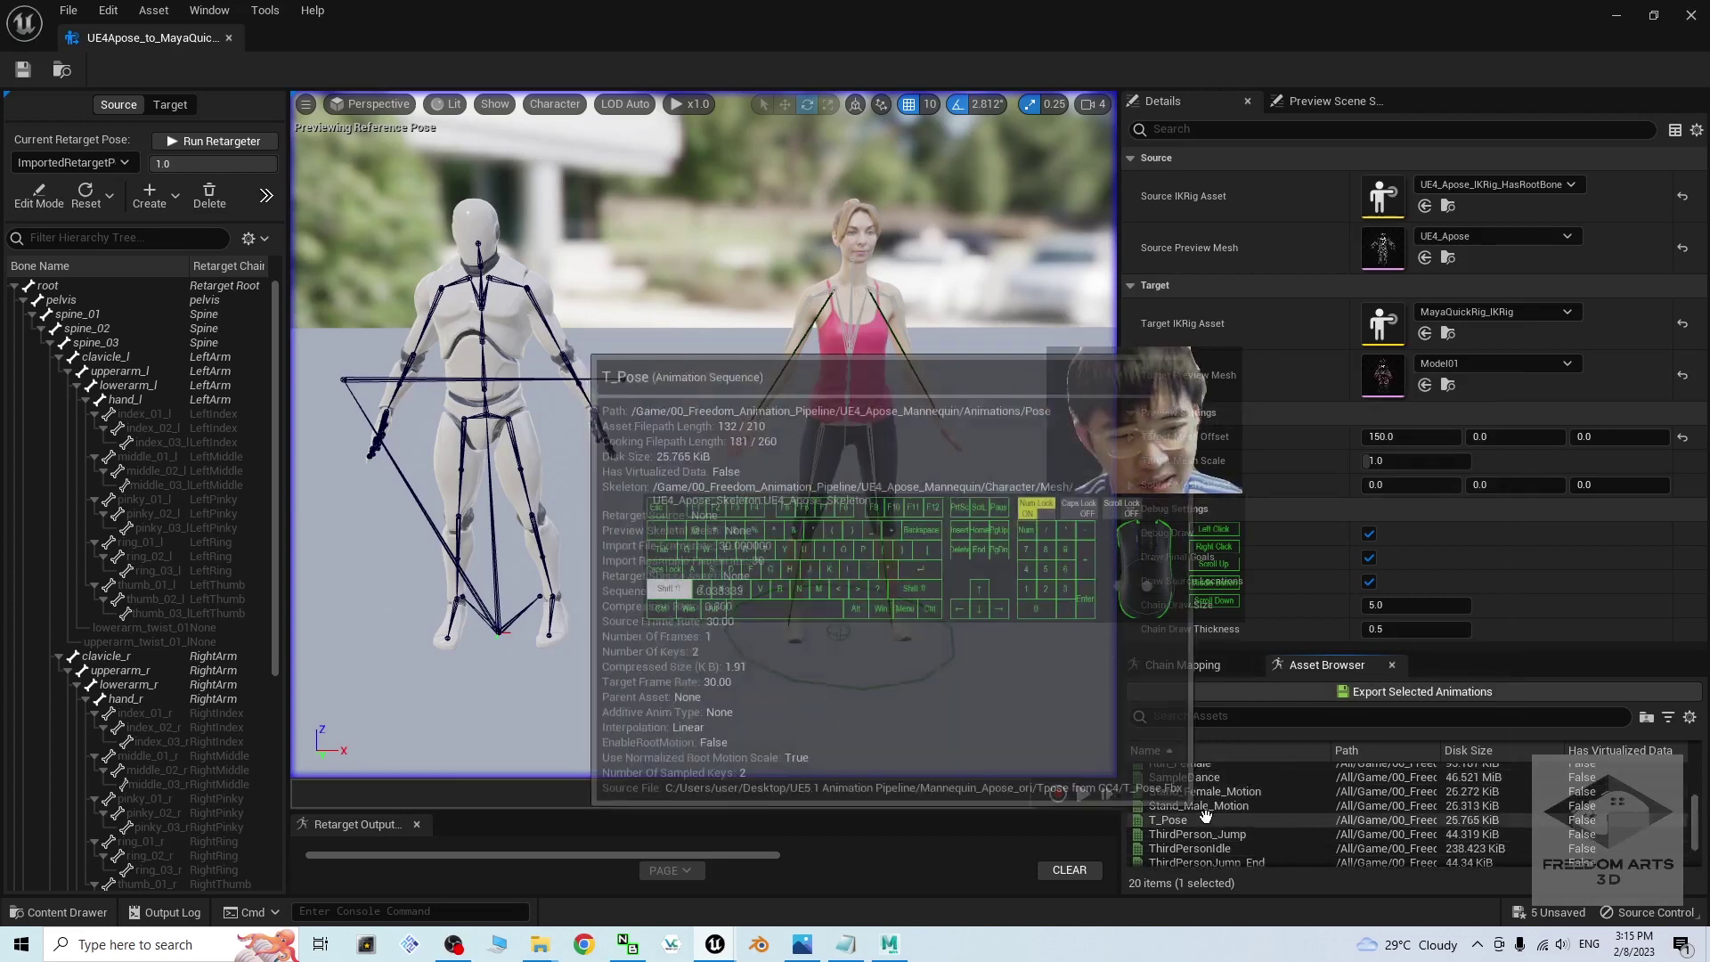
{"action": "scroll", "coordinate": [1282, 788], "scroll_direction": "up", "scroll_amount": 3}
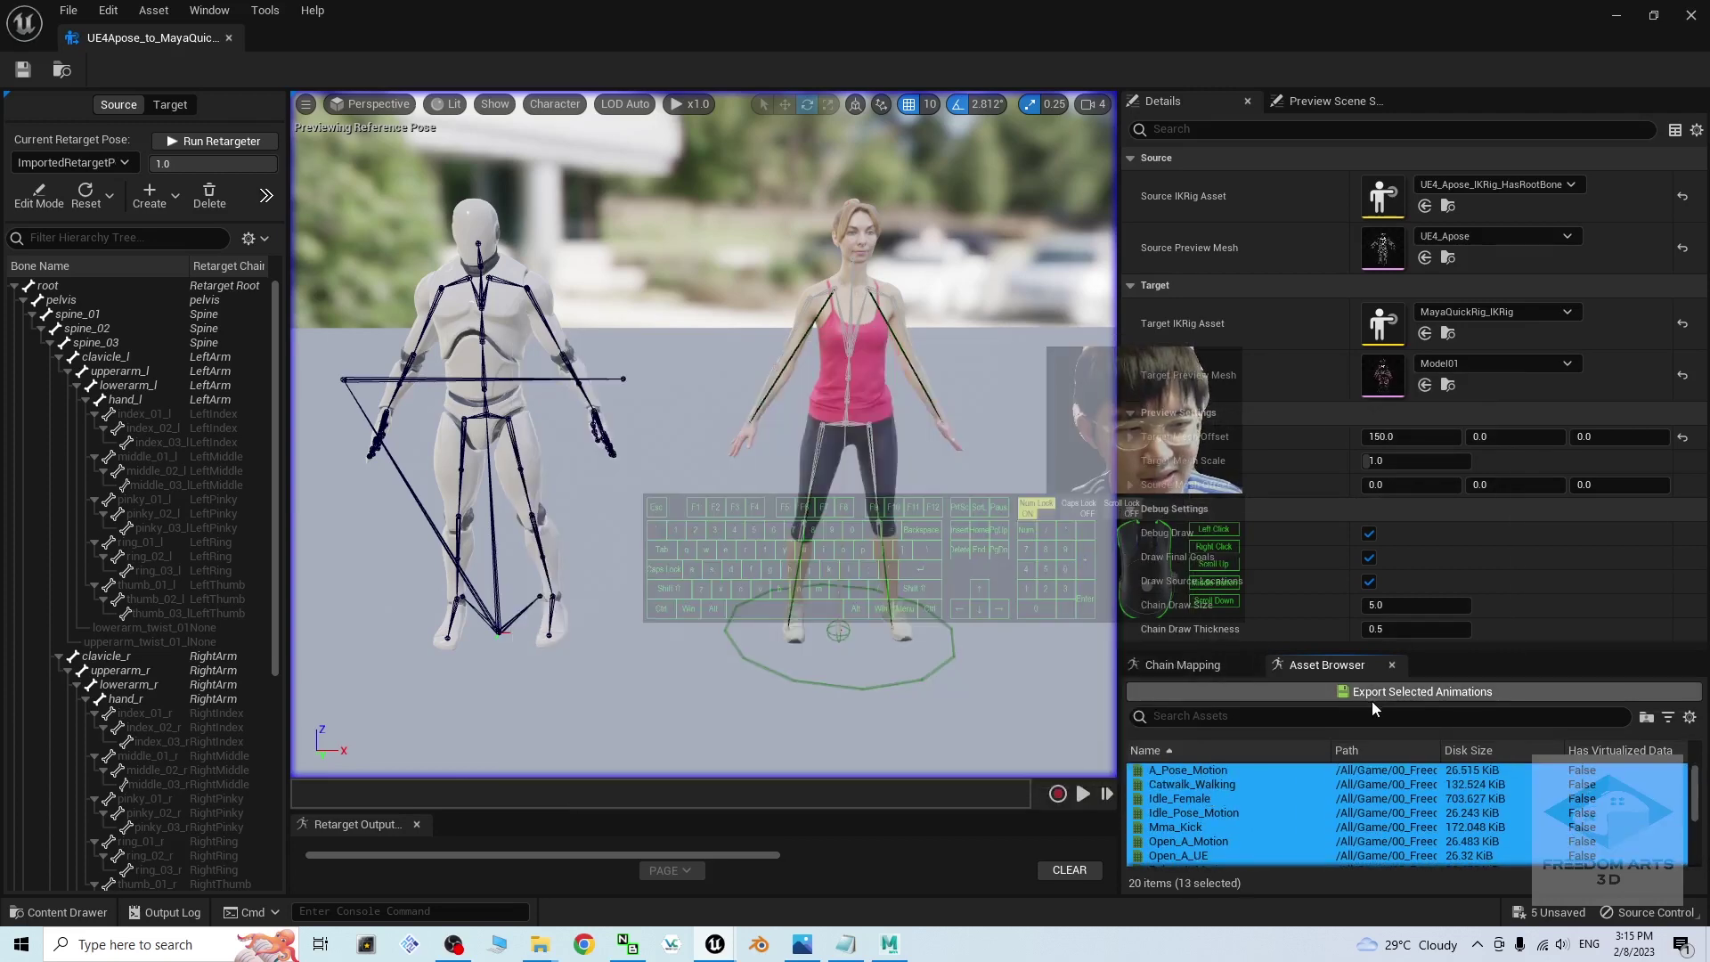
{"action": "left_click", "coordinate": [1418, 695]}
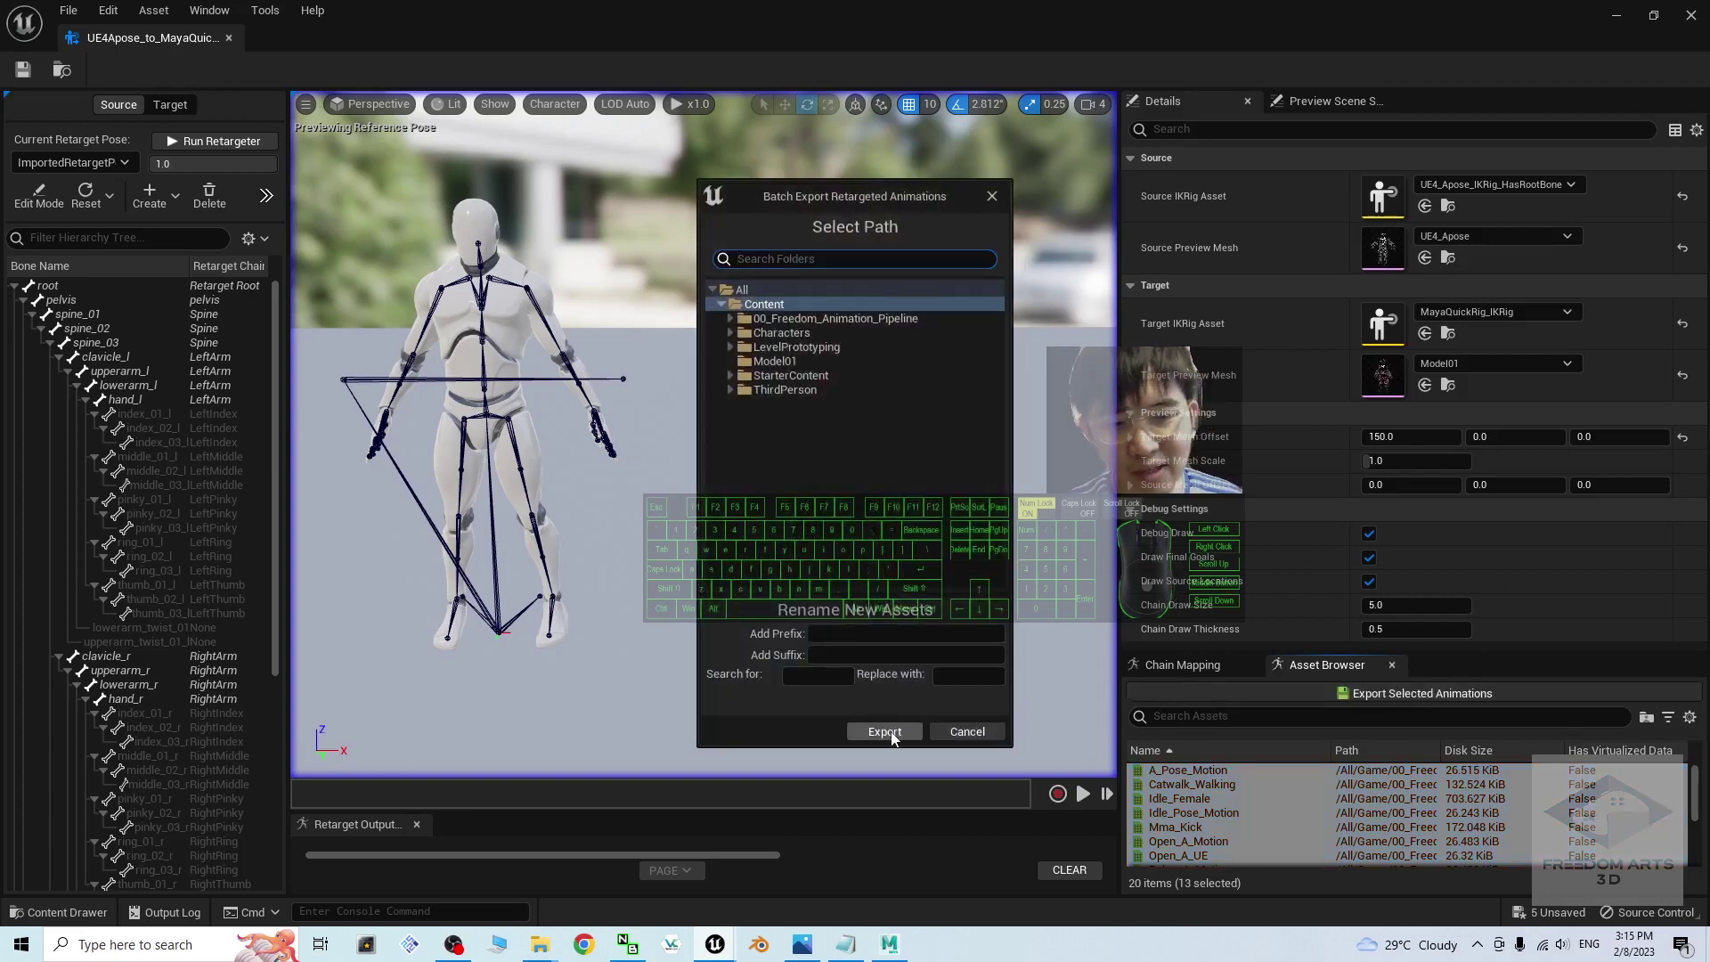
{"action": "left_click", "coordinate": [885, 731]}
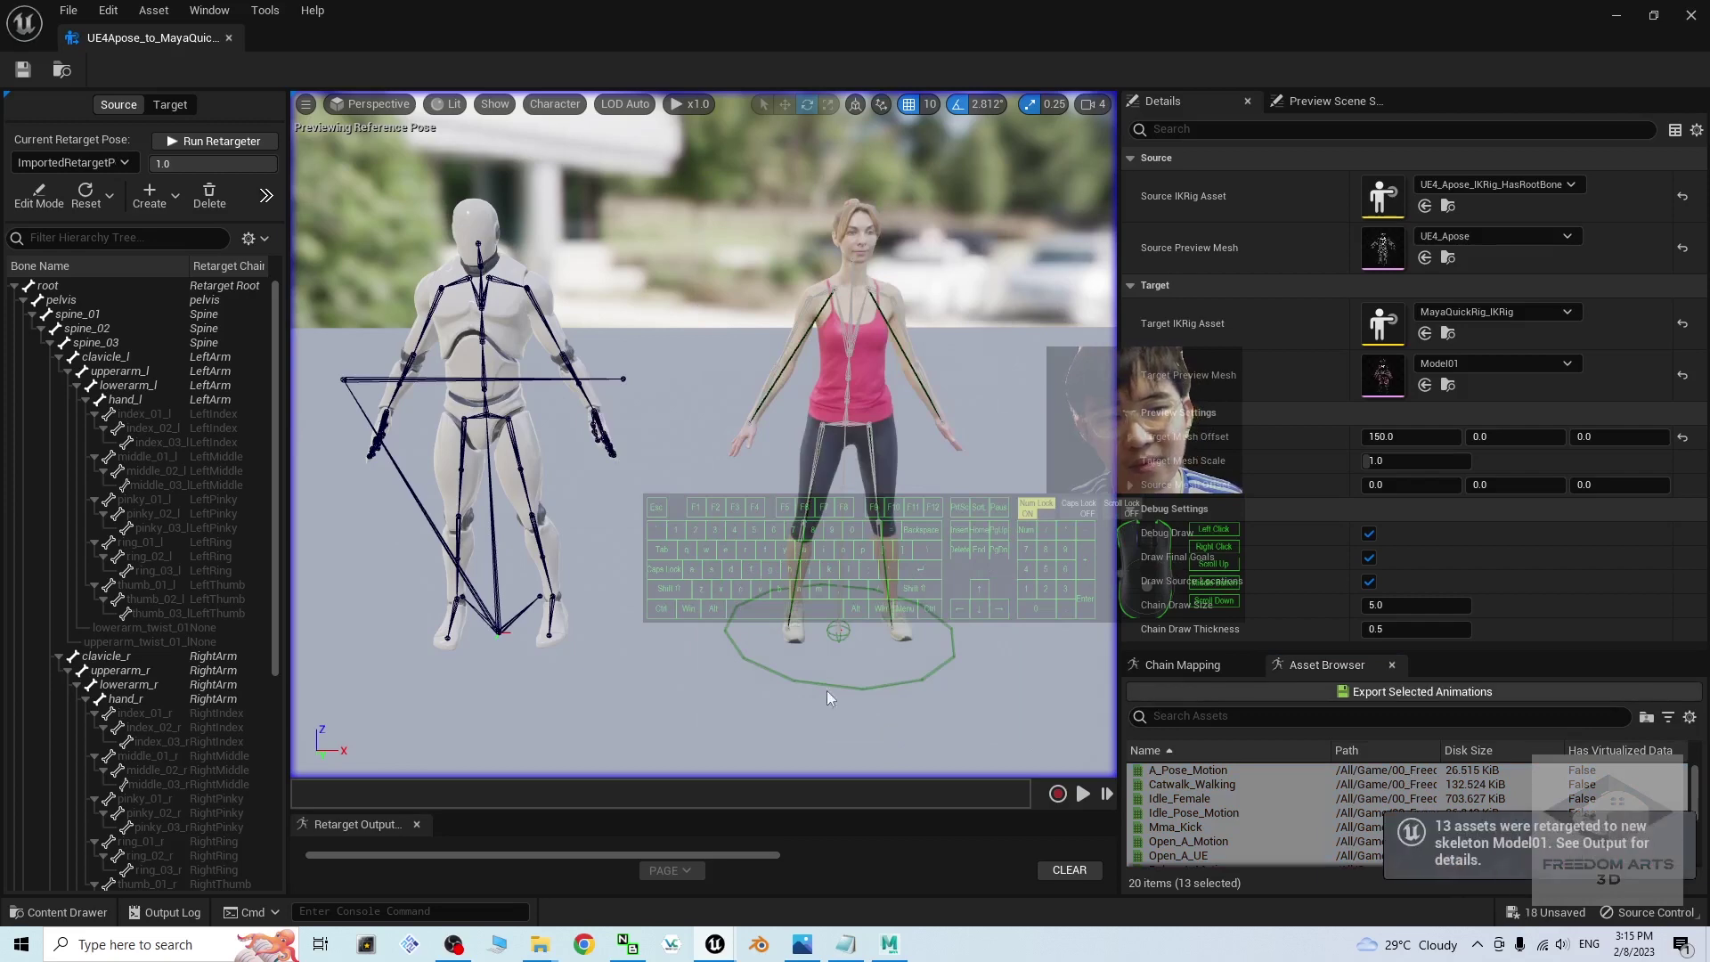
Return to the maximized level editor, preview the retargeted T_Pose animation, and close the asset editor window
{"action": "left_click", "coordinate": [1616, 15]}
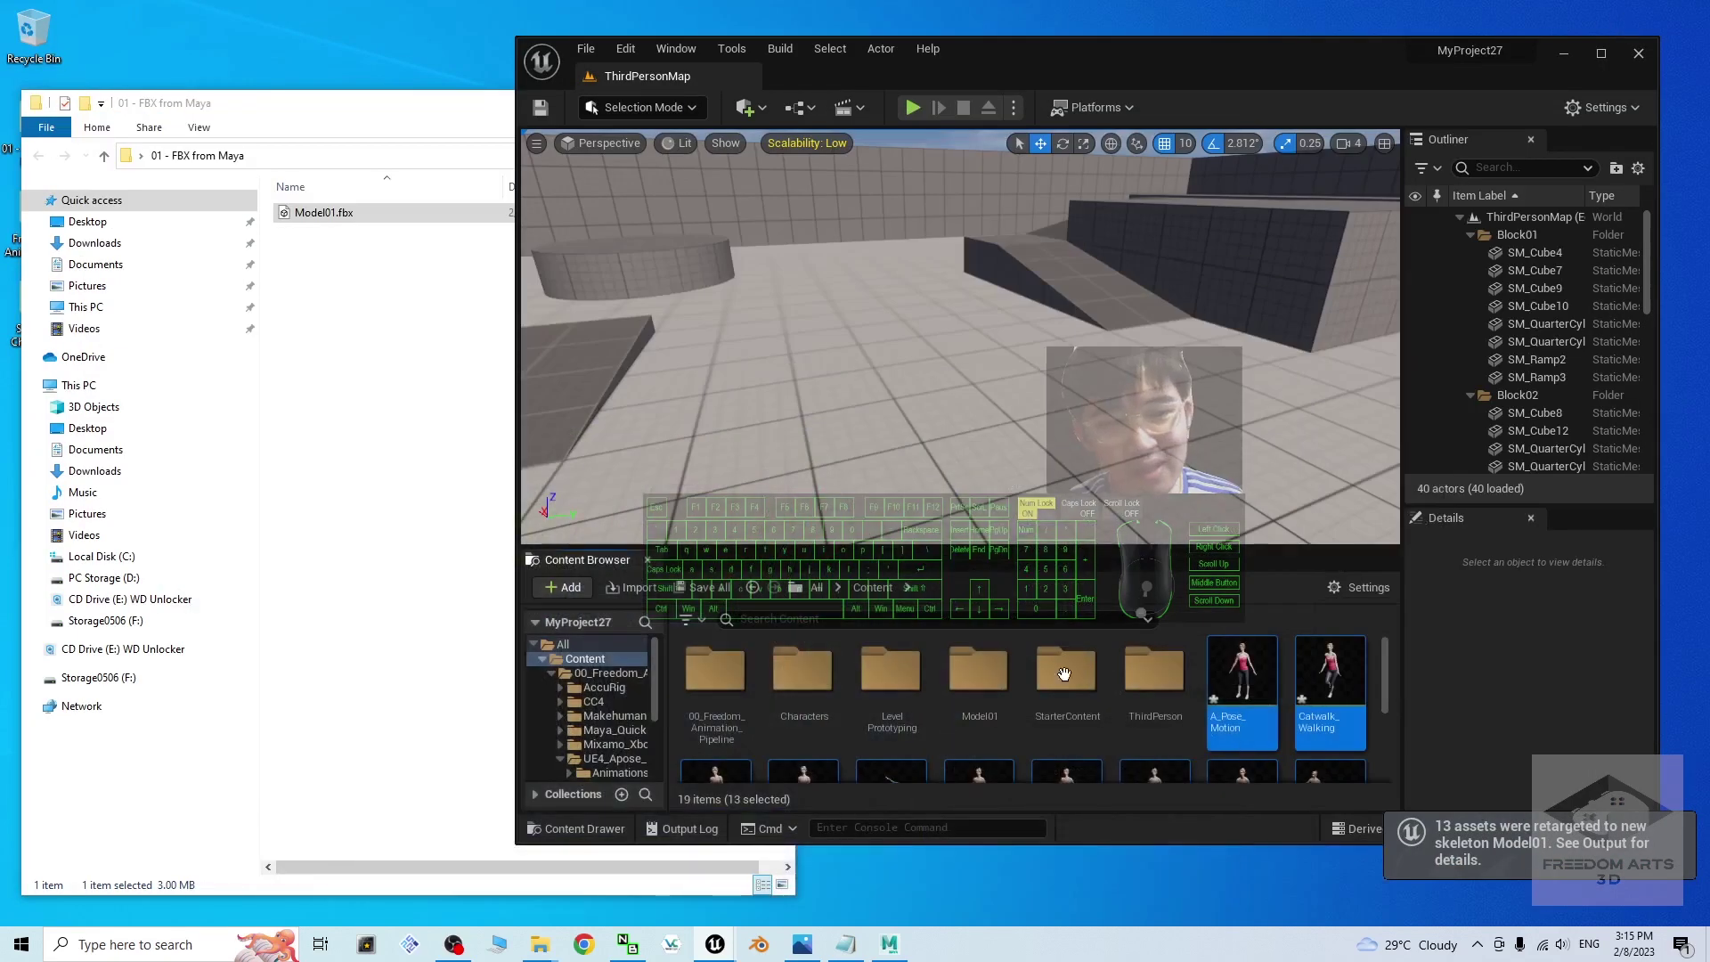
{"action": "double_click", "coordinate": [1543, 40]}
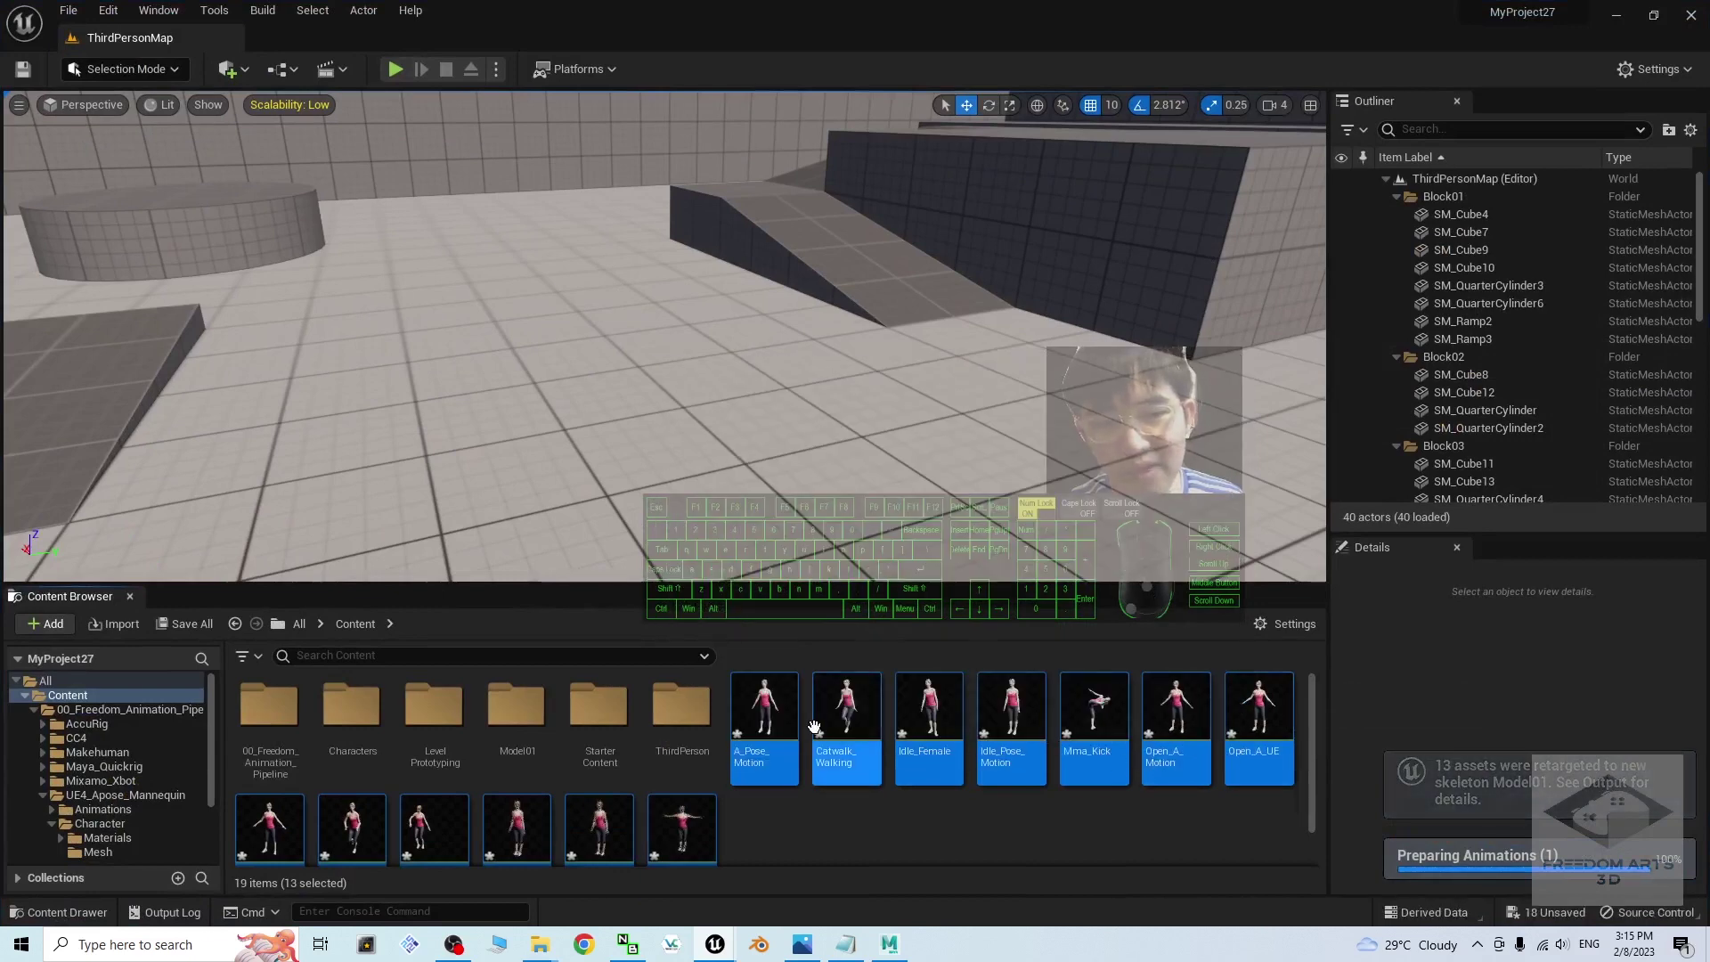
{"action": "scroll", "coordinate": [599, 828], "scroll_direction": "down", "scroll_amount": 1}
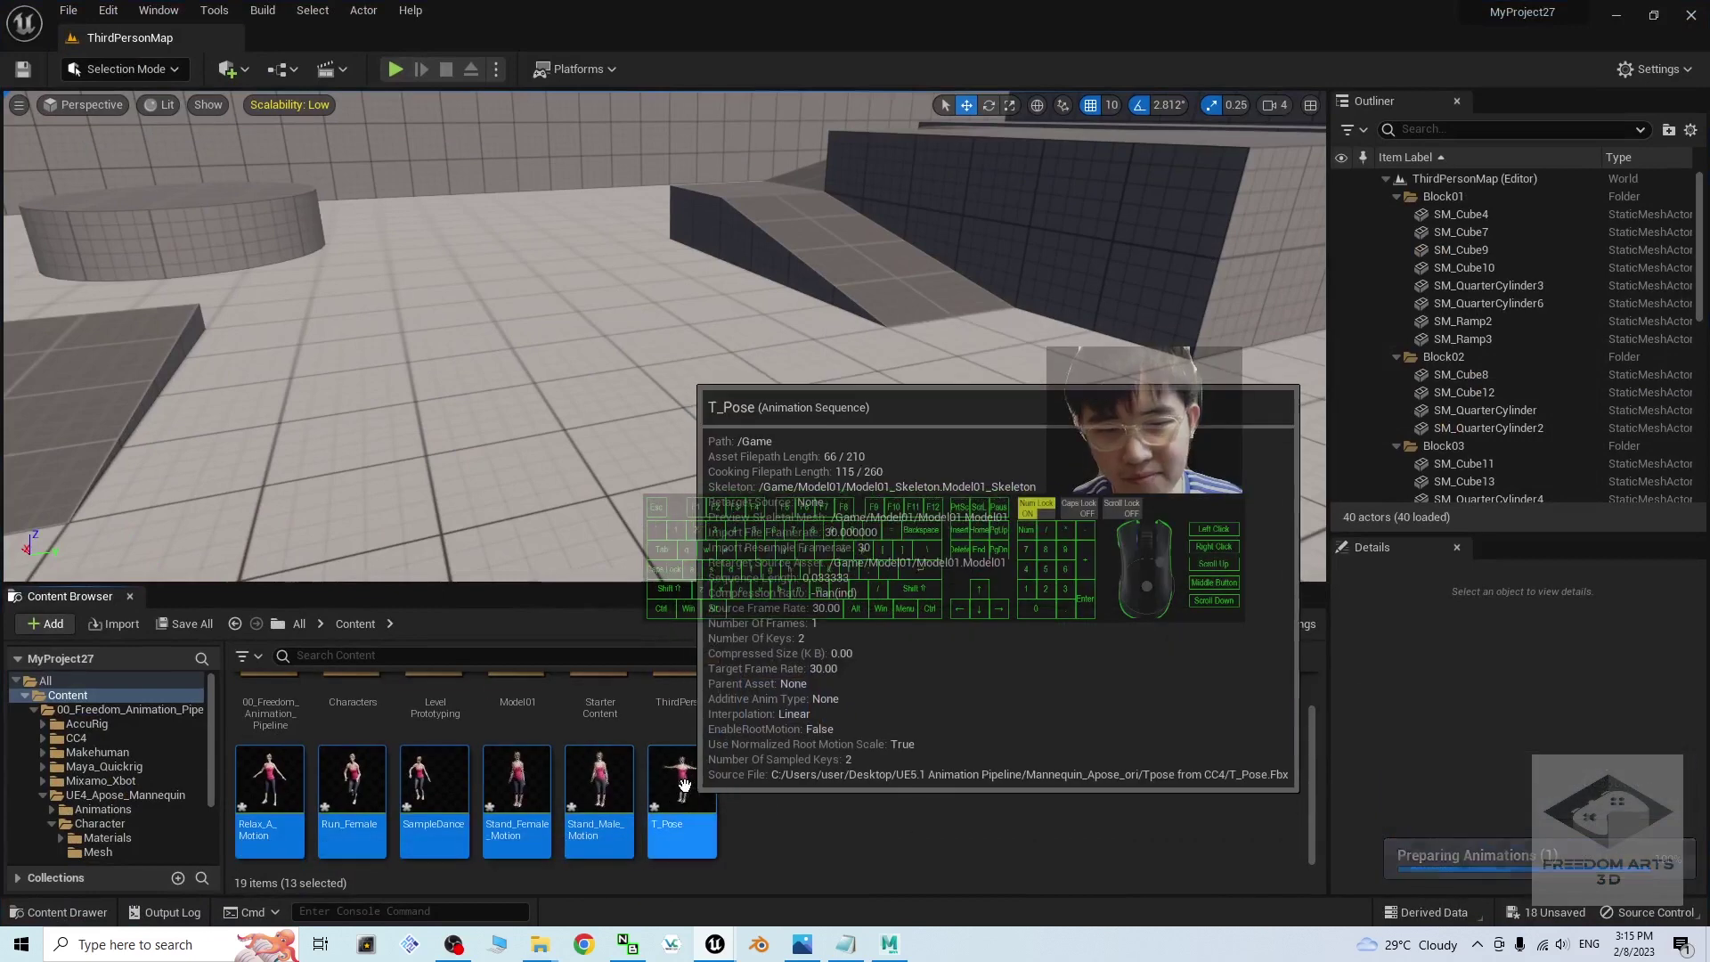
{"action": "double_click", "coordinate": [674, 797]}
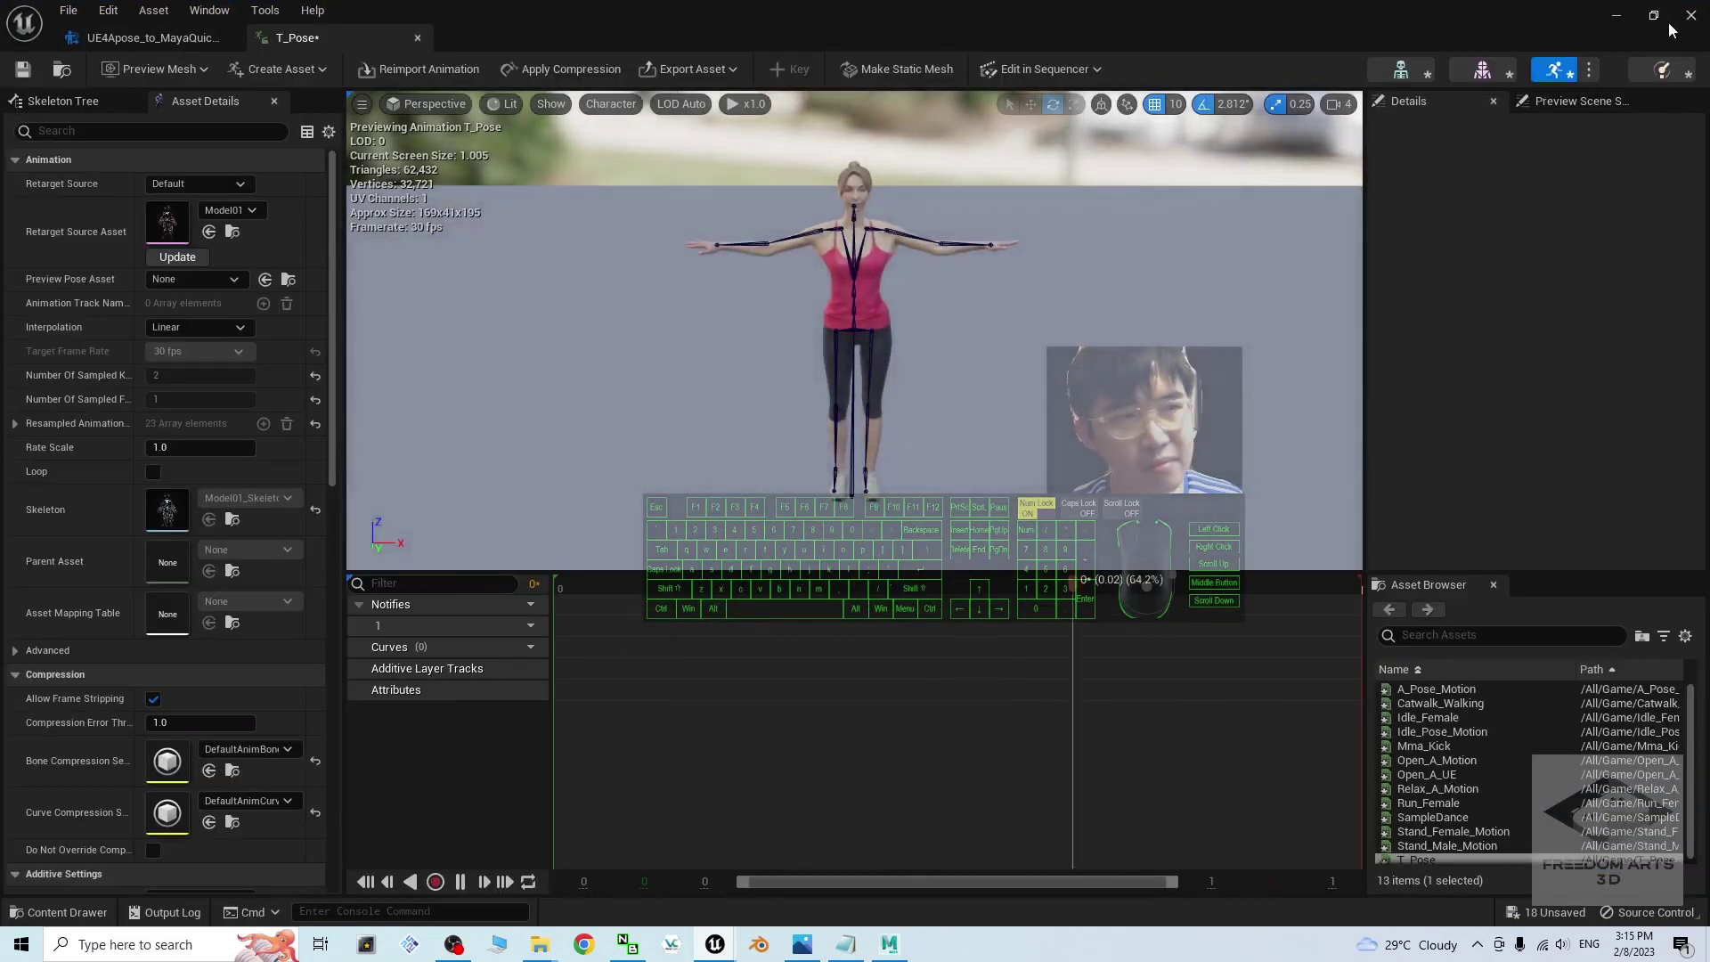
{"action": "left_click", "coordinate": [1691, 16]}
{"action": "left_click", "coordinate": [873, 803]}
{"action": "scroll", "coordinate": [828, 815], "scroll_direction": "up", "scroll_amount": 1}
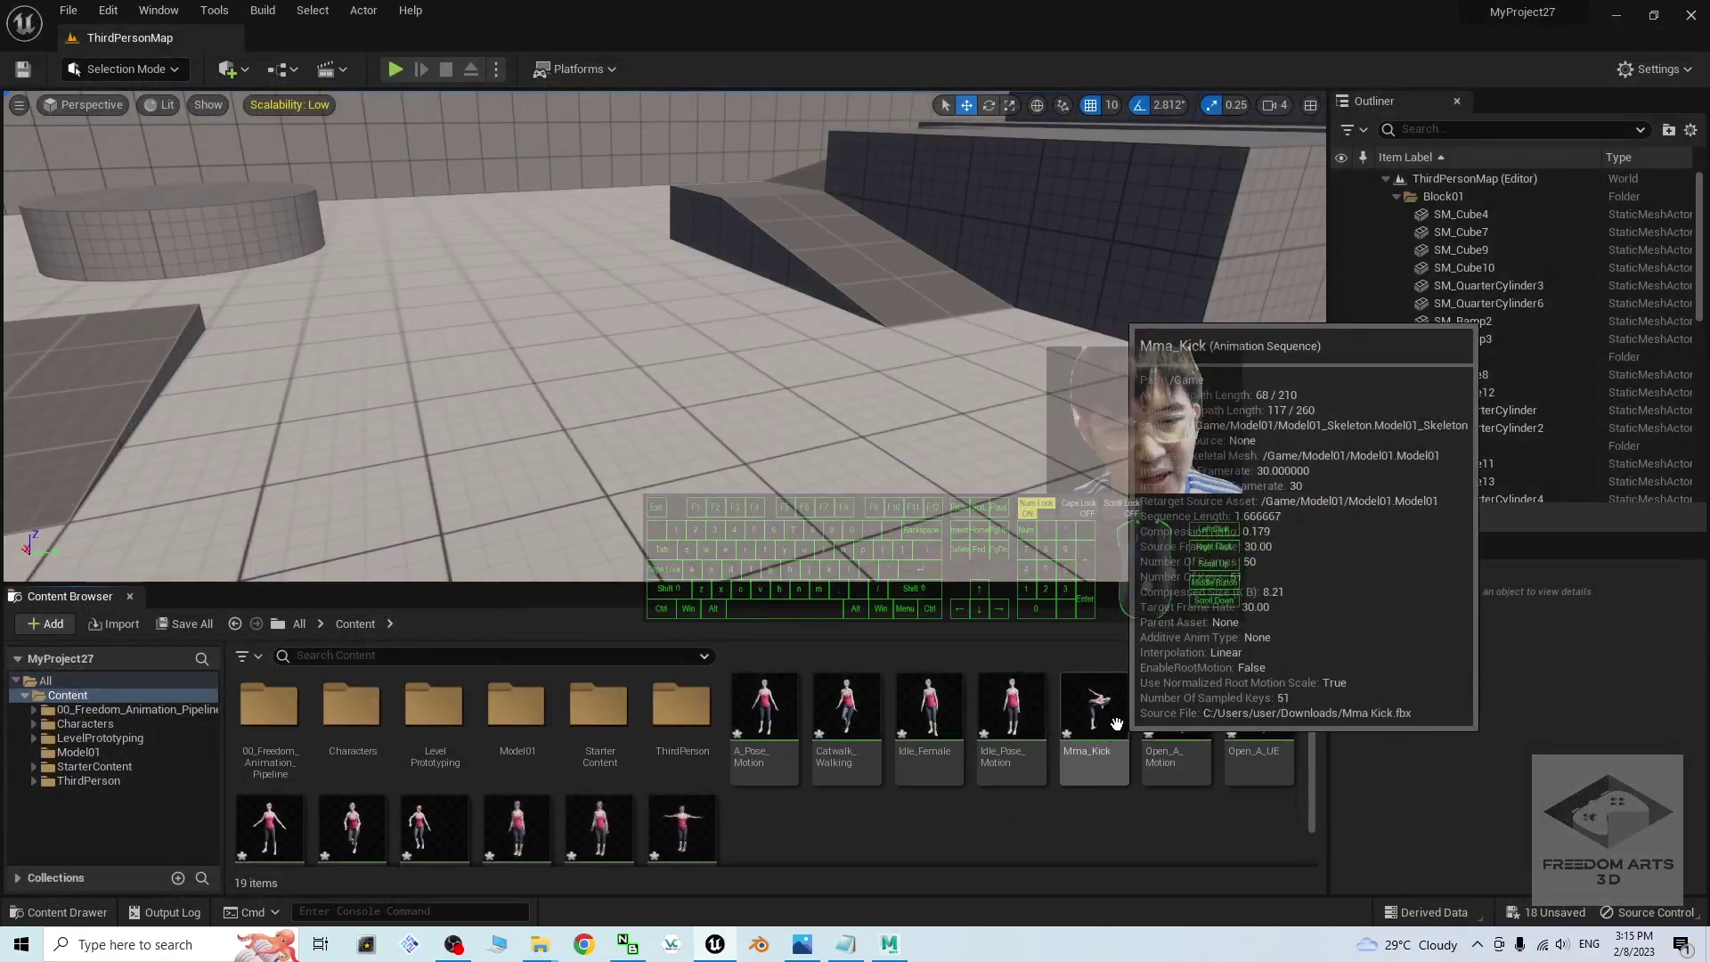
Preview the retargeted Catwalk_Walking and Mma_Kick animations in turn, closing each asset editor window
{"action": "left_click", "coordinate": [877, 710]}
{"action": "double_click", "coordinate": [877, 710]}
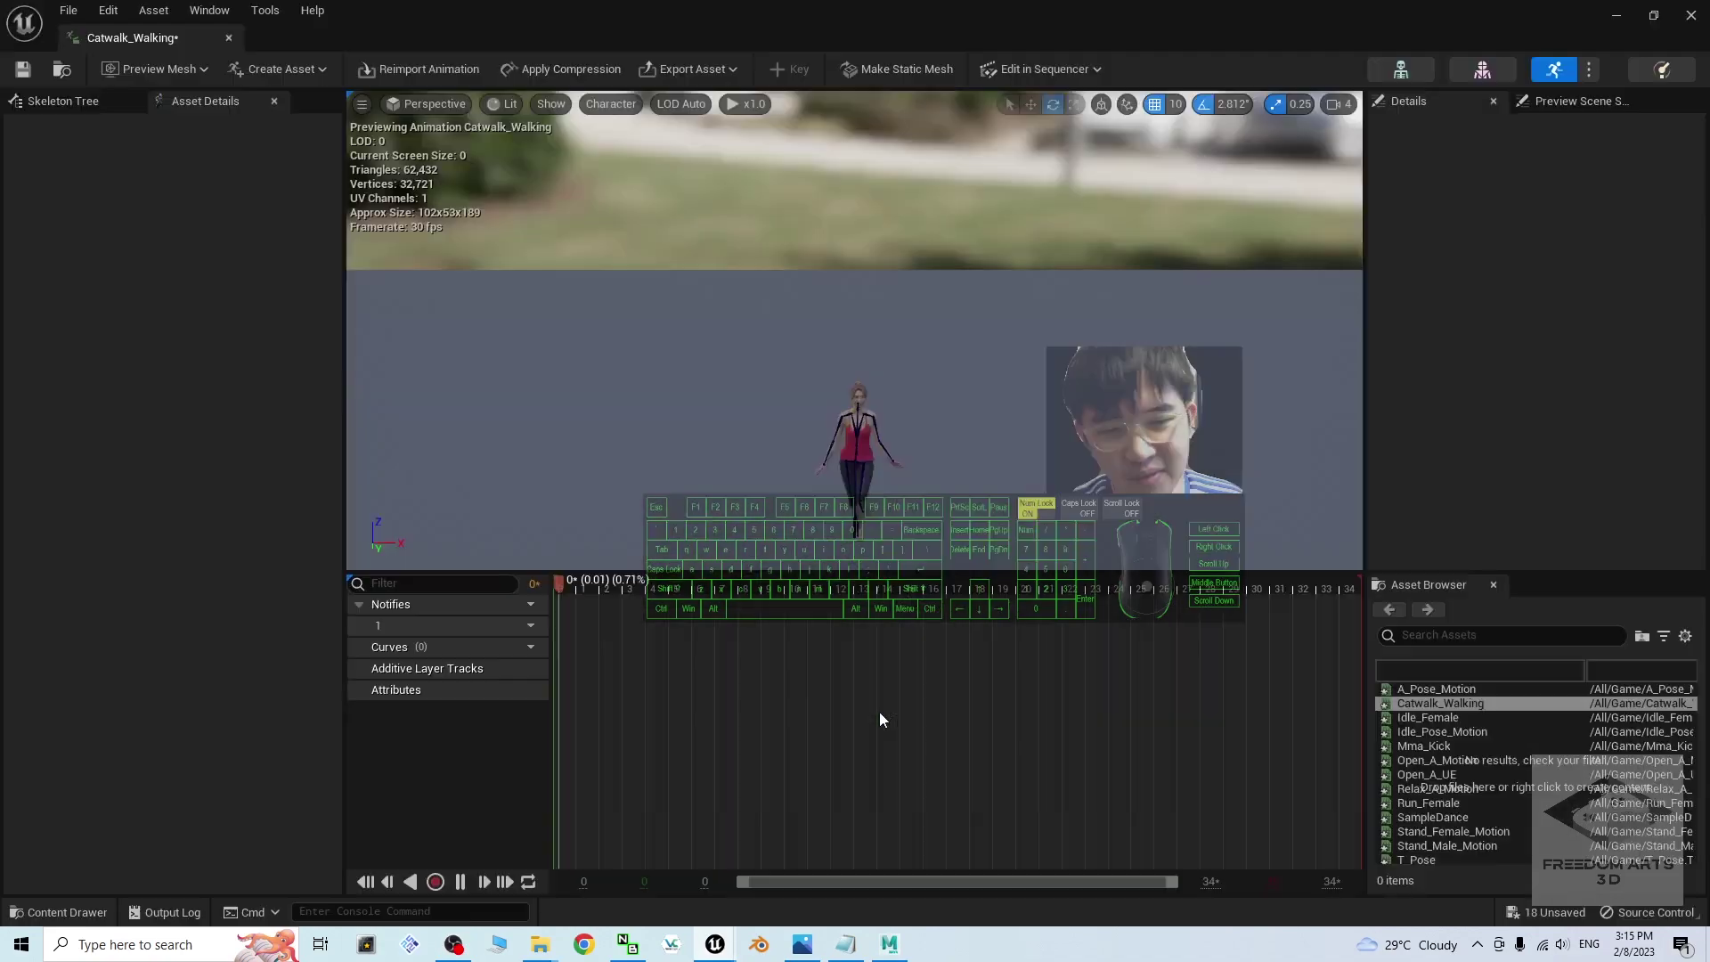
{"action": "left_click", "coordinate": [1690, 15]}
{"action": "double_click", "coordinate": [1095, 723]}
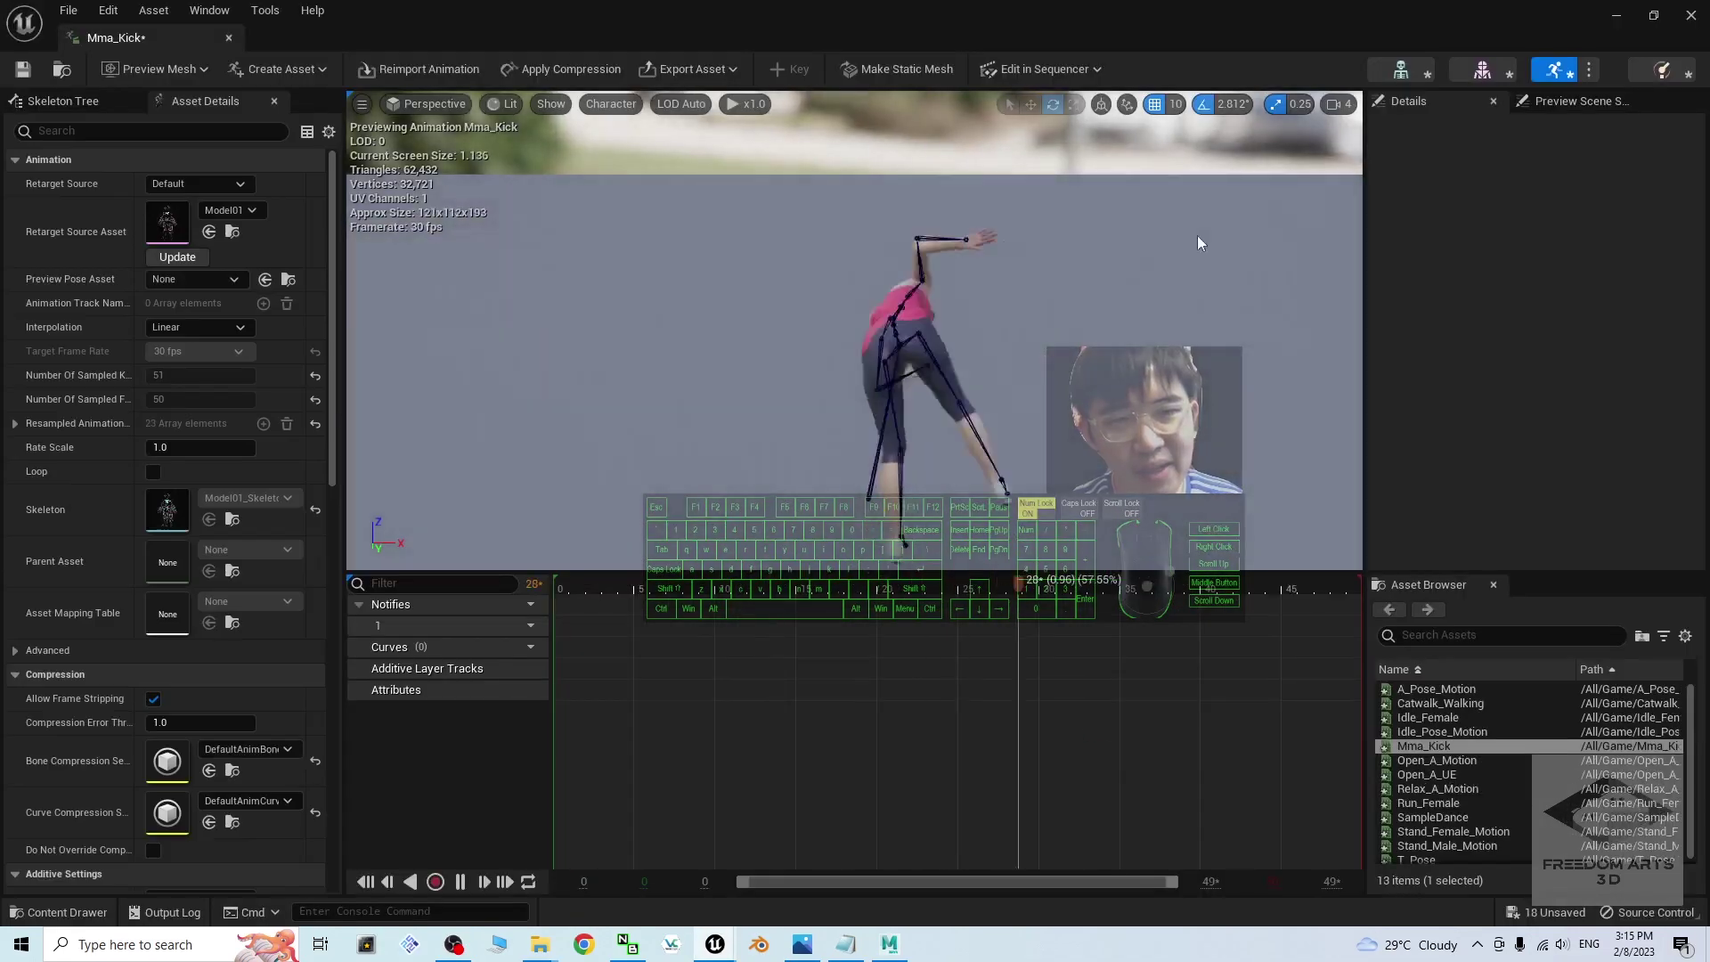
{"action": "left_click", "coordinate": [1690, 16]}
{"action": "scroll", "coordinate": [806, 820], "scroll_direction": "down", "scroll_amount": 1}
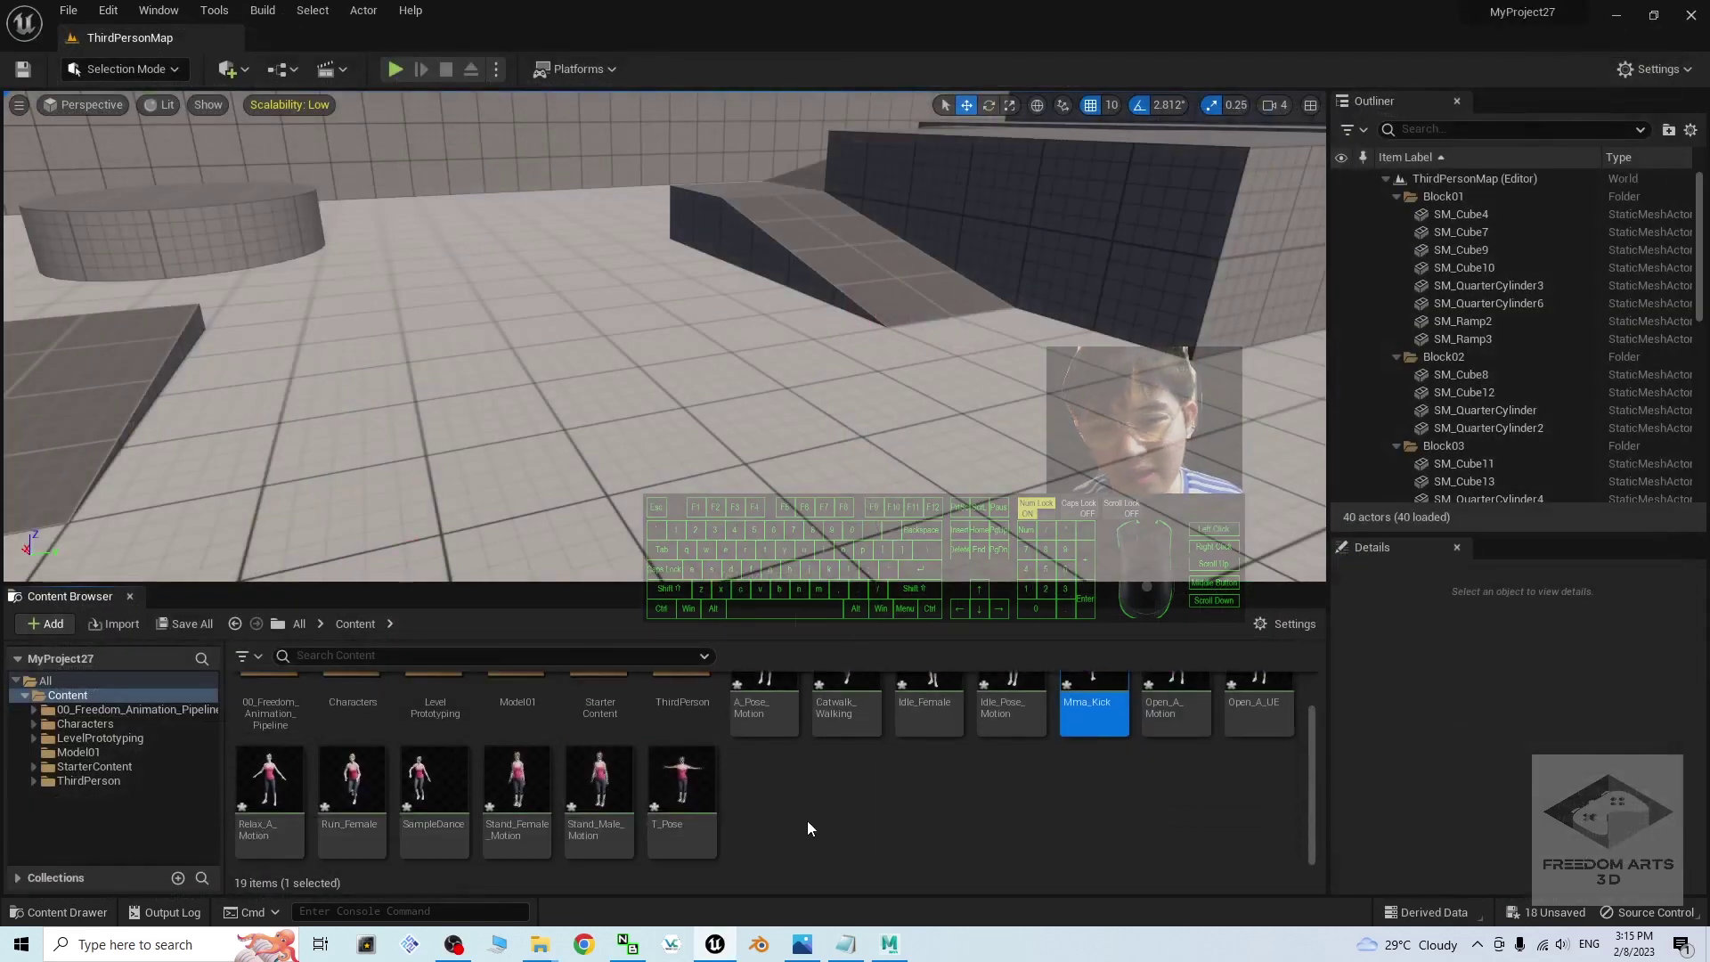
{"action": "scroll", "coordinate": [835, 800], "scroll_direction": "up", "scroll_amount": 1}
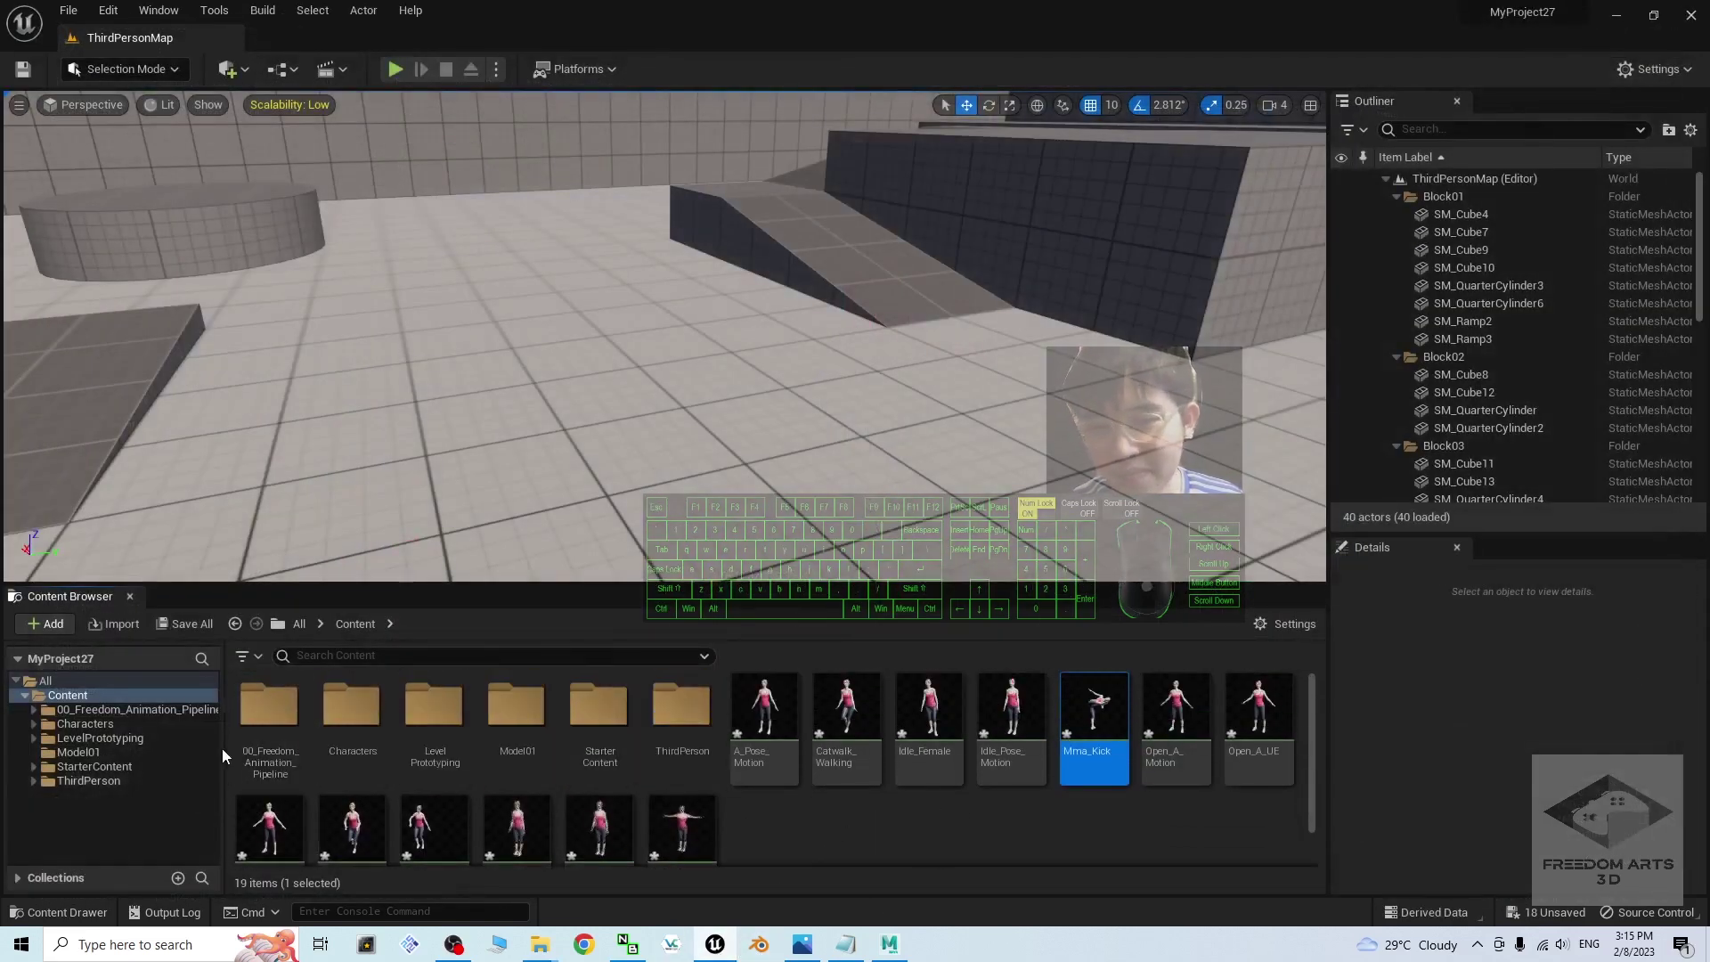
Start duplicating and retargeting ThirdPerson_AnimBP from the UE4_Apose_Mannequin AnimationBlueprint folder in 00_Freedom_Animation_Pipeline
{"action": "double_click", "coordinate": [258, 704]}
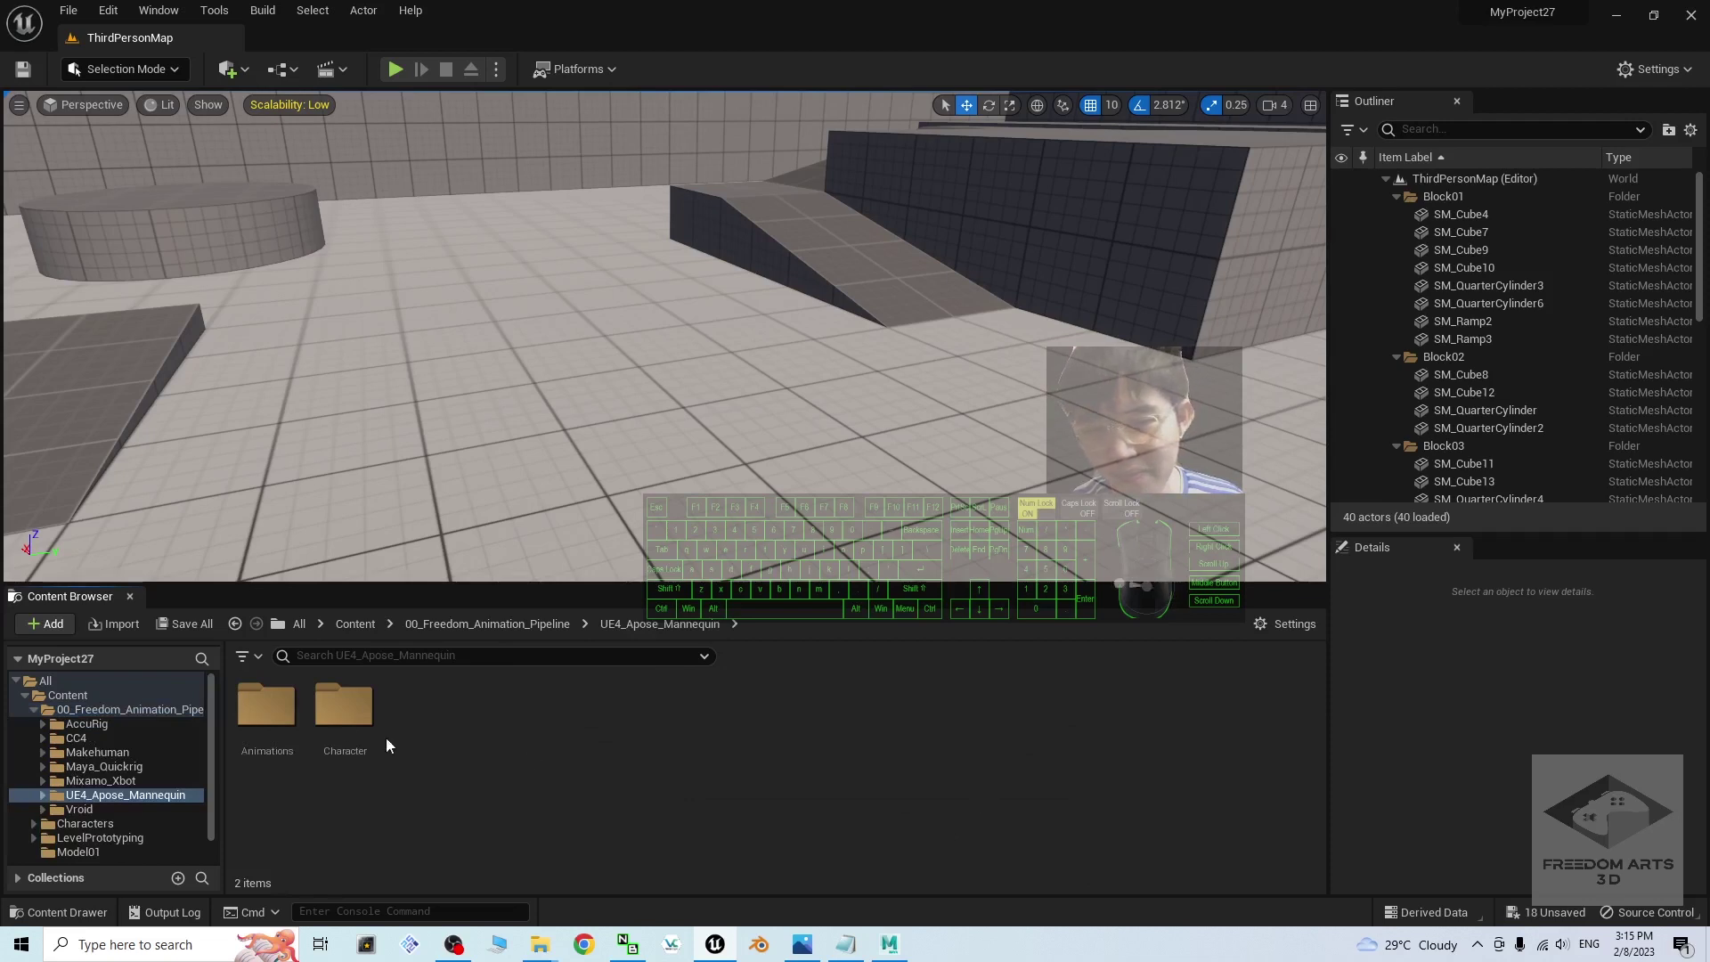
{"action": "double_click", "coordinate": [264, 711]}
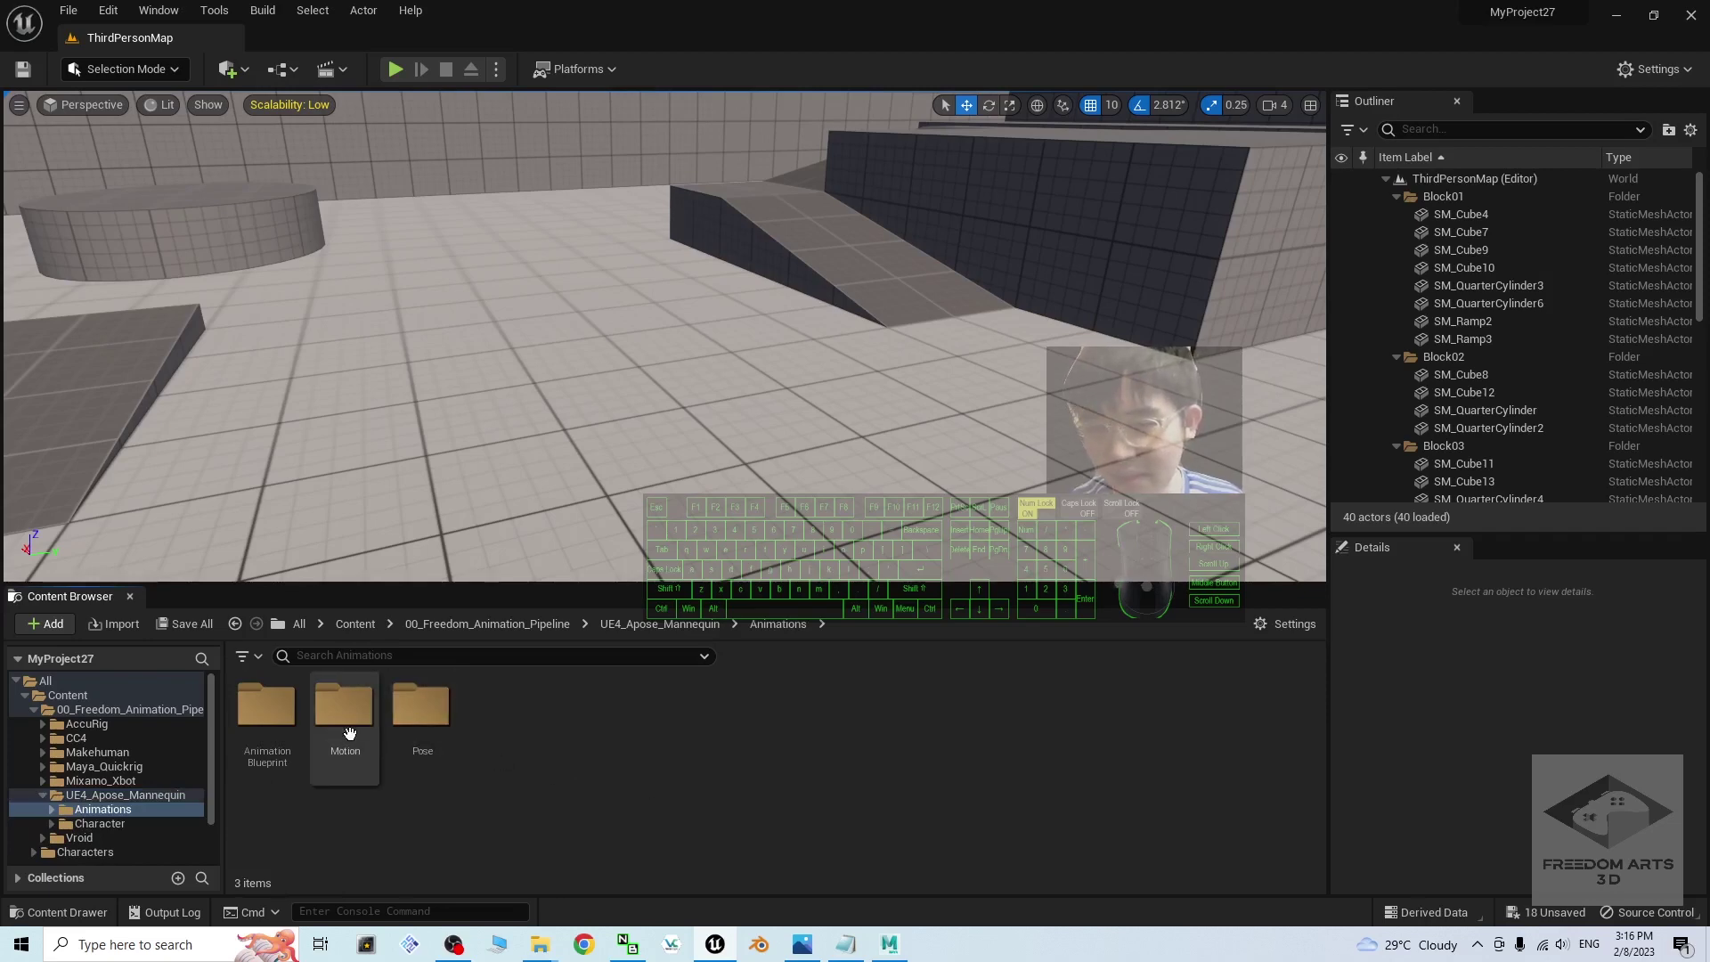
{"action": "double_click", "coordinate": [245, 740]}
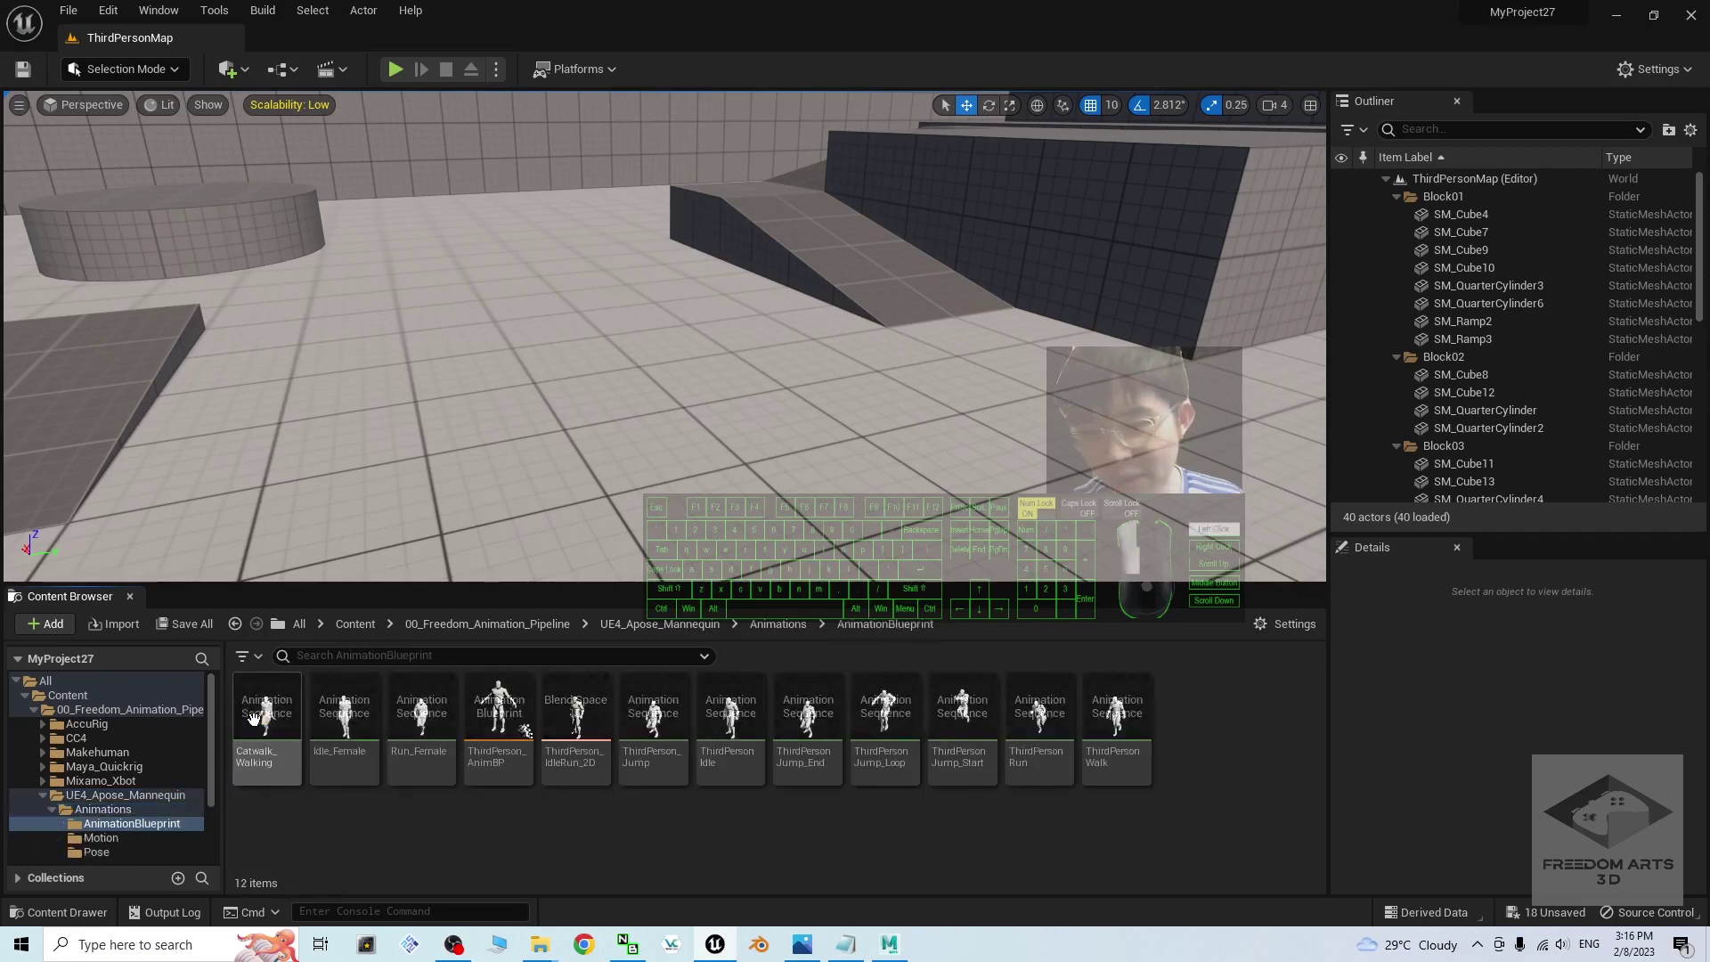
{"action": "right_click", "coordinate": [498, 705]}
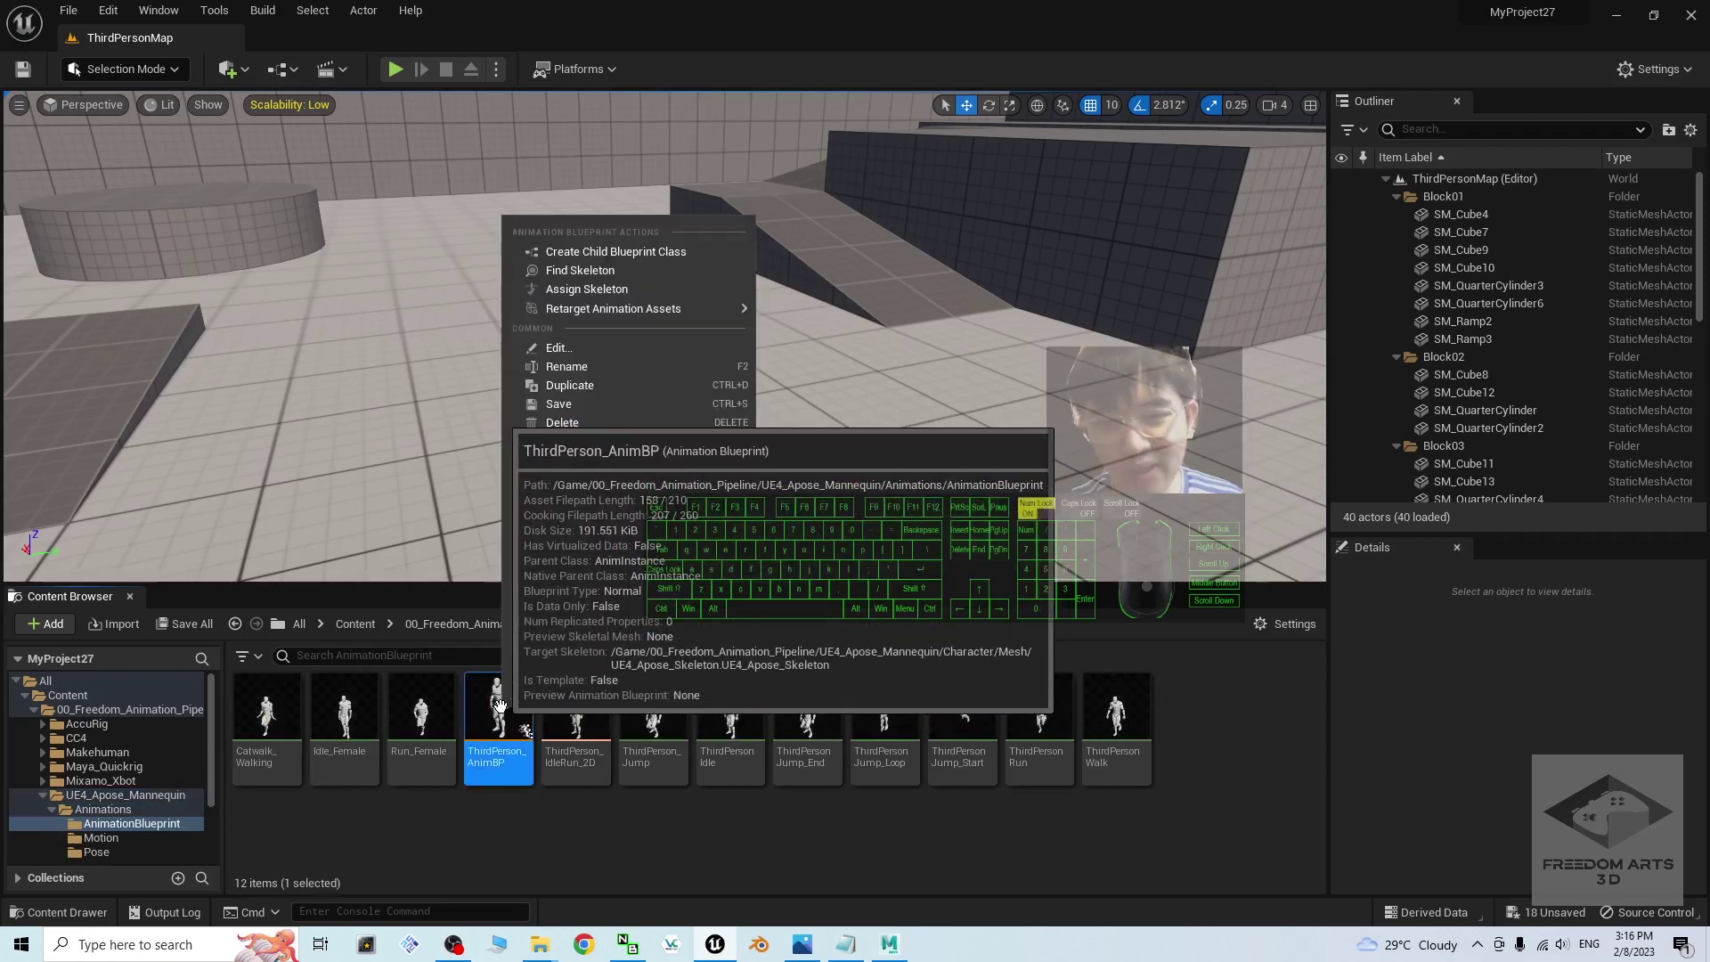
{"action": "mouse_move", "coordinate": [606, 315]}
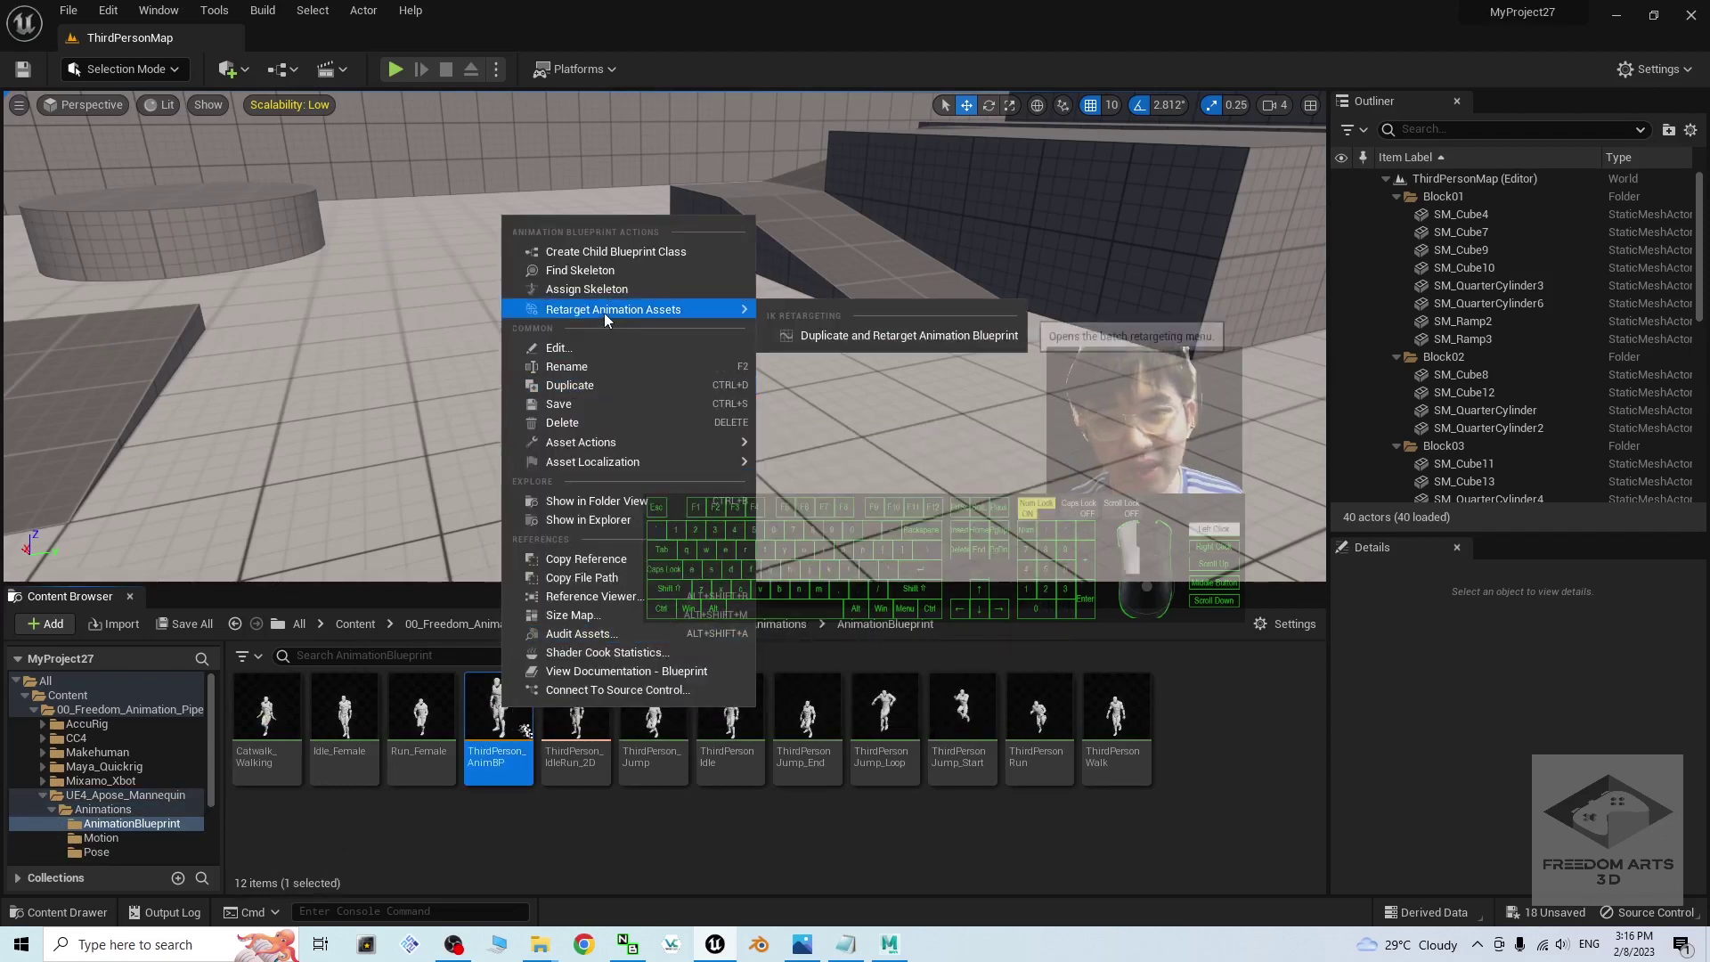
{"action": "left_click", "coordinate": [848, 335]}
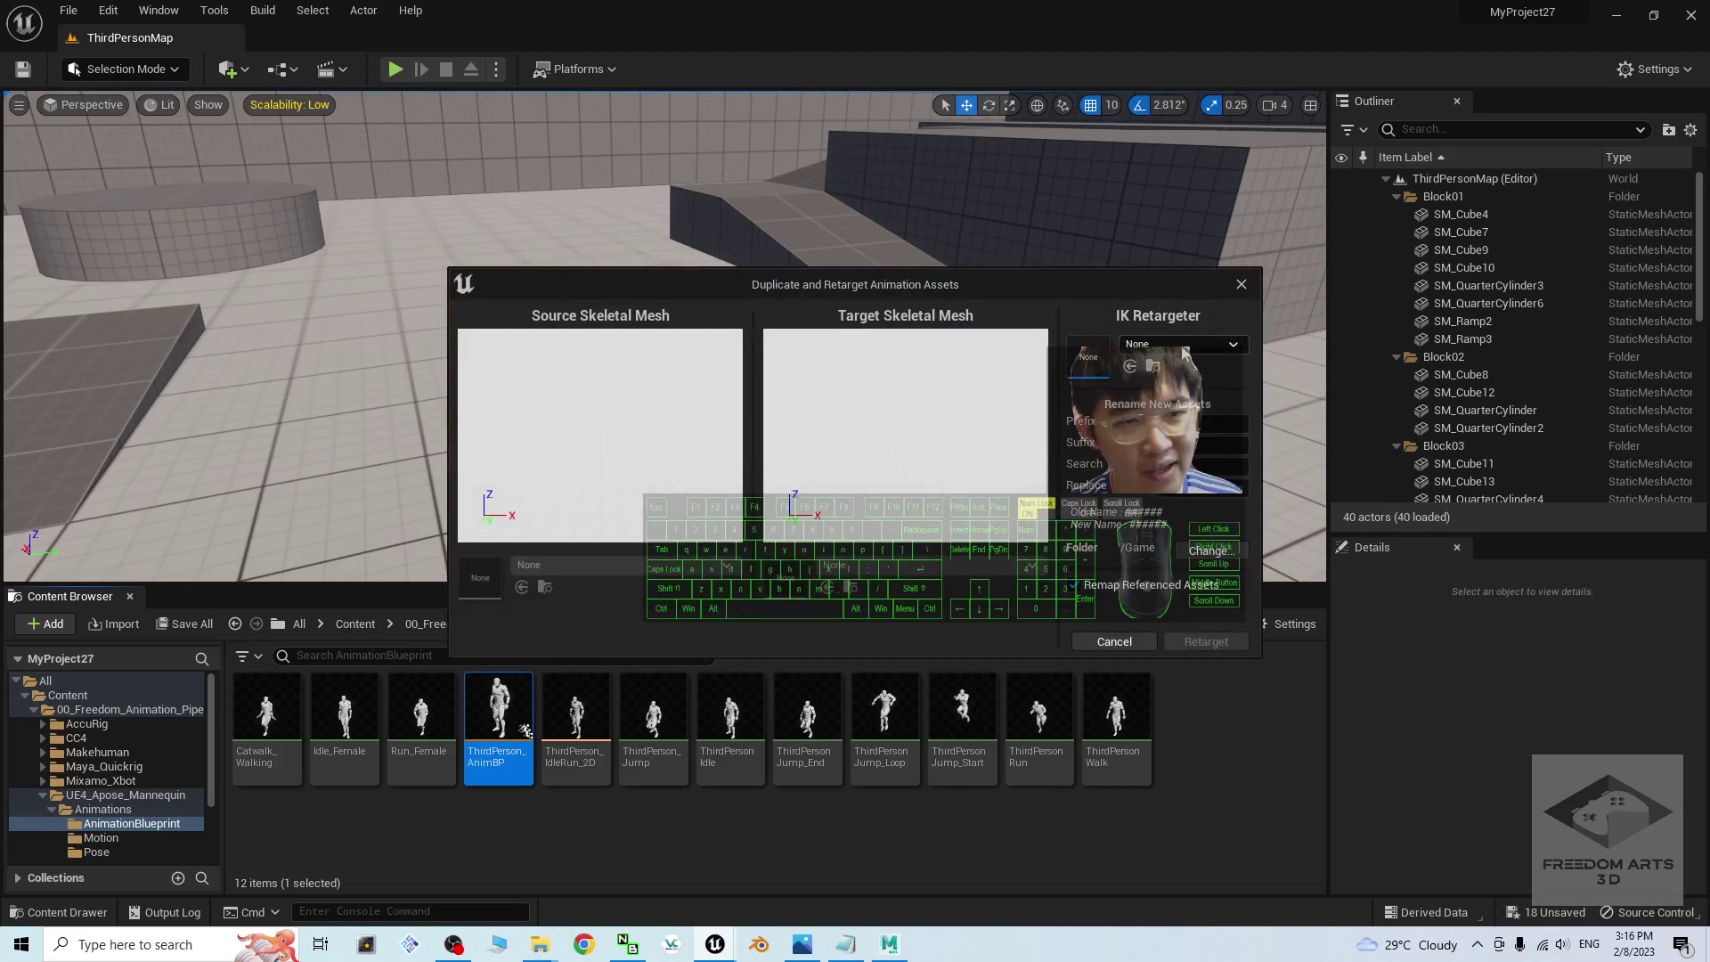
Retarget the animation blueprint with UE4Apose_to_MayaQuickRig_IKRetargeter, keeping Model01 as the target skeletal mesh
{"action": "left_click", "coordinate": [1184, 344]}
{"action": "scroll", "coordinate": [1311, 566], "scroll_direction": "down", "scroll_amount": 3}
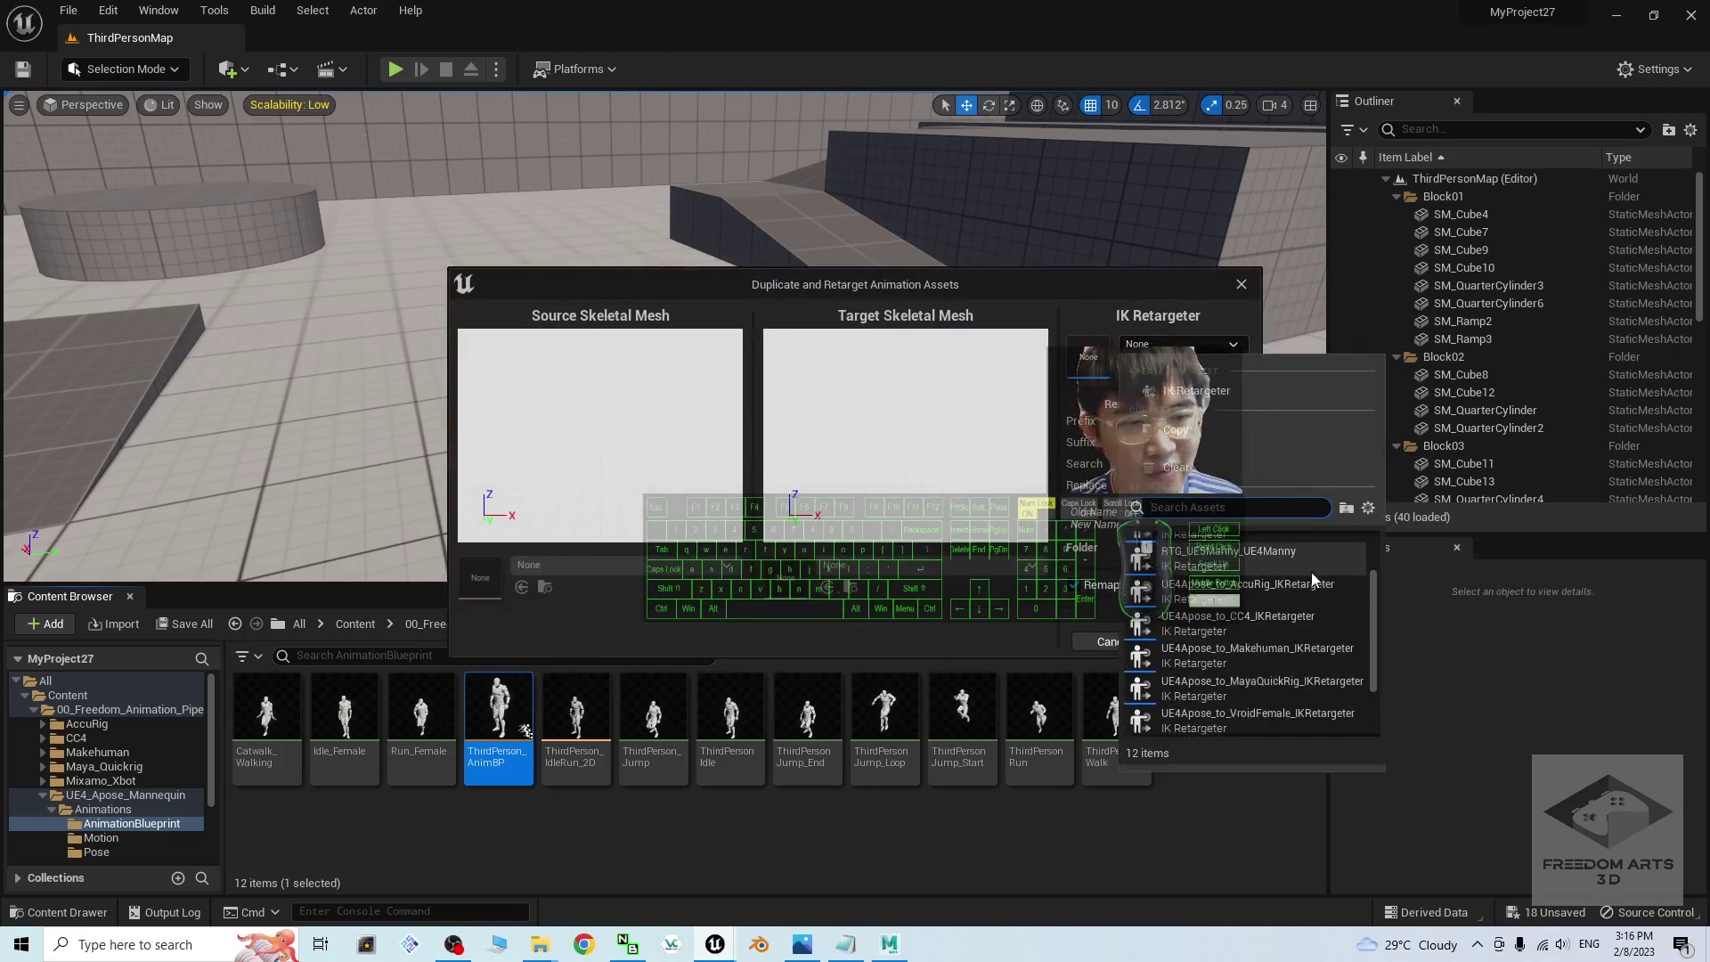
{"action": "left_click", "coordinate": [1257, 658]}
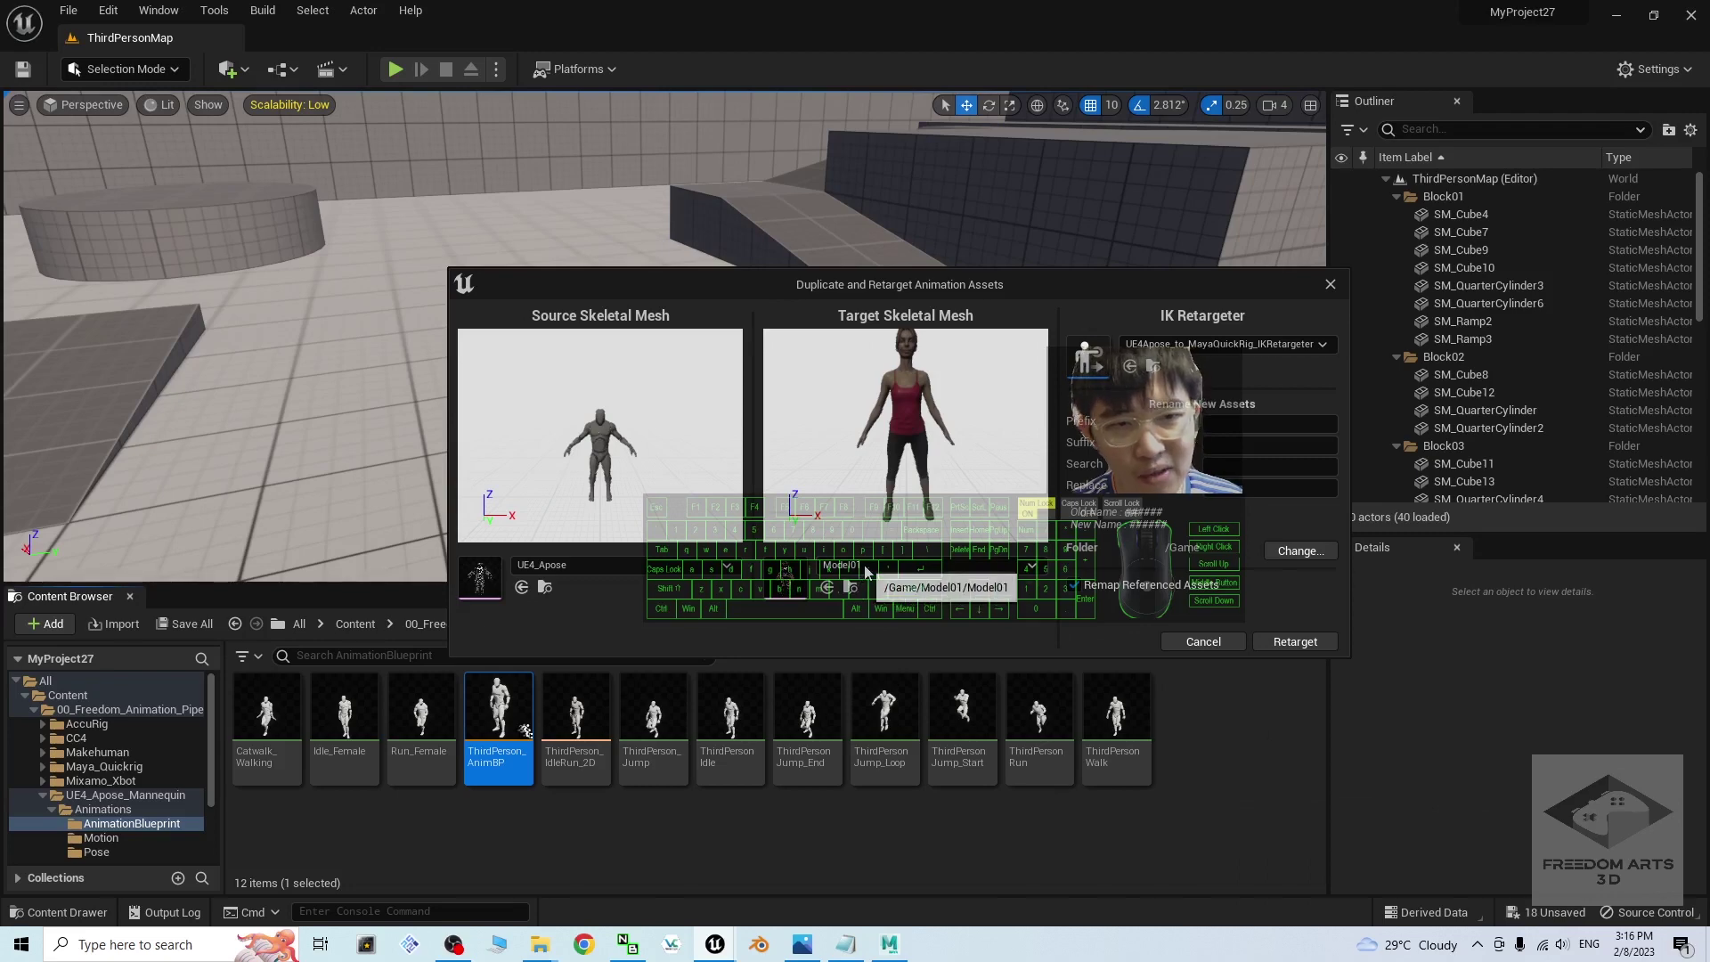
{"action": "left_click", "coordinate": [864, 568]}
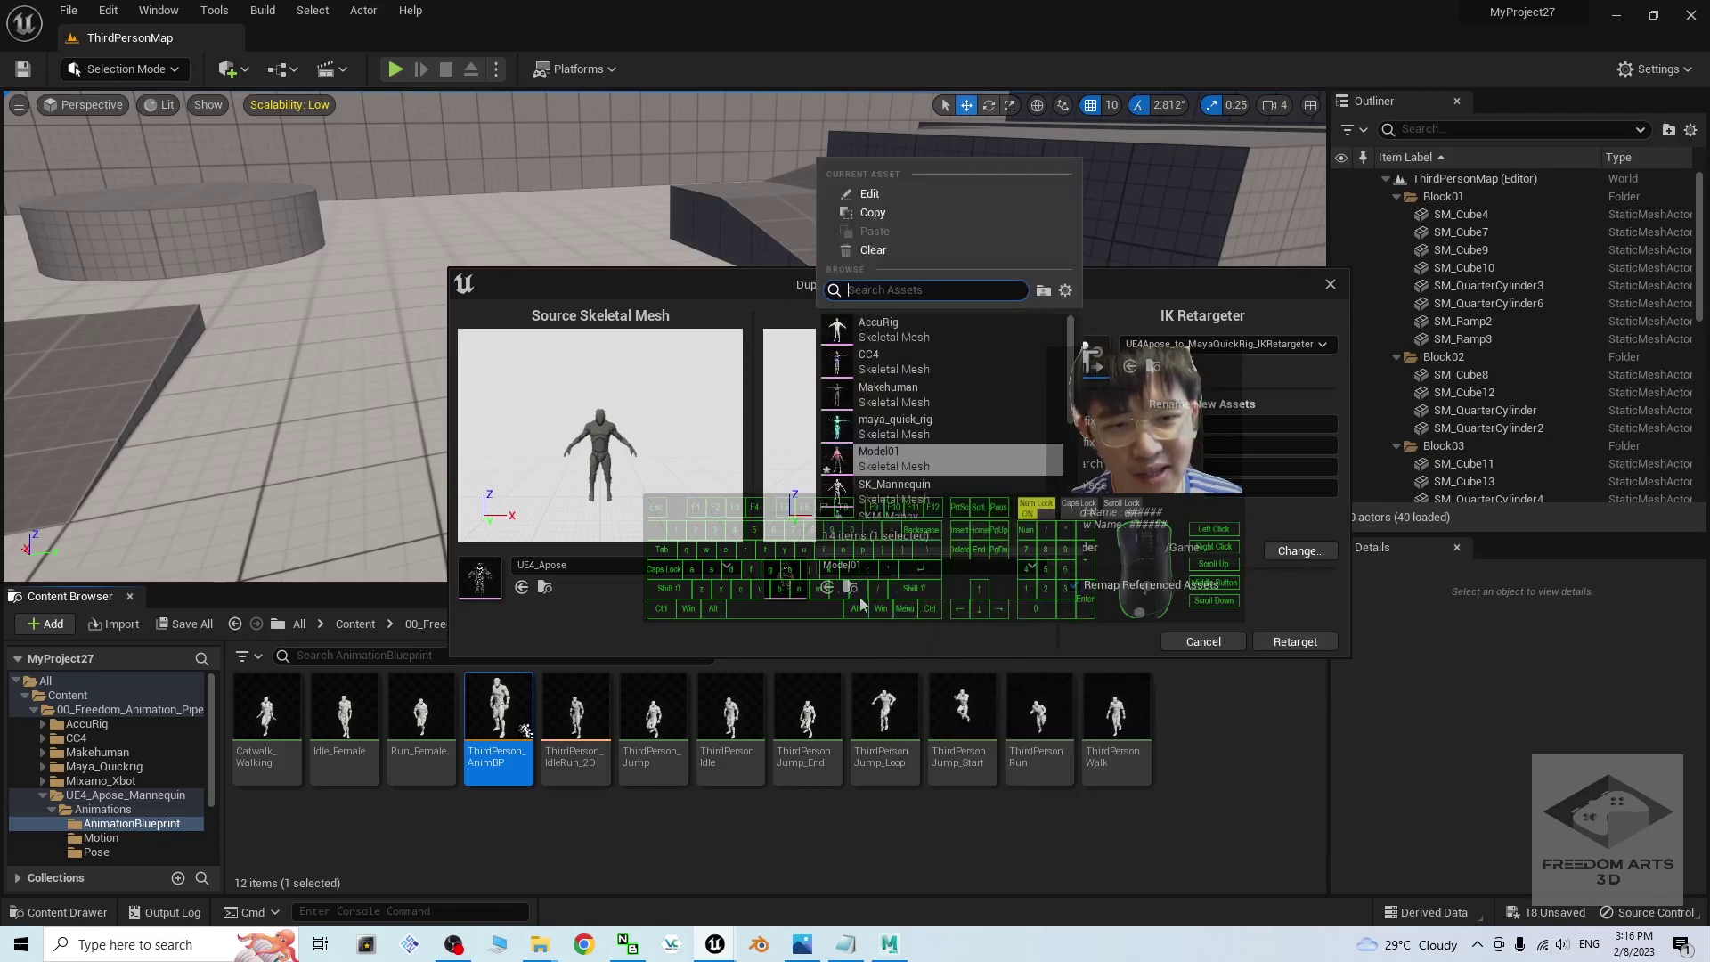
{"action": "left_click", "coordinate": [955, 637]}
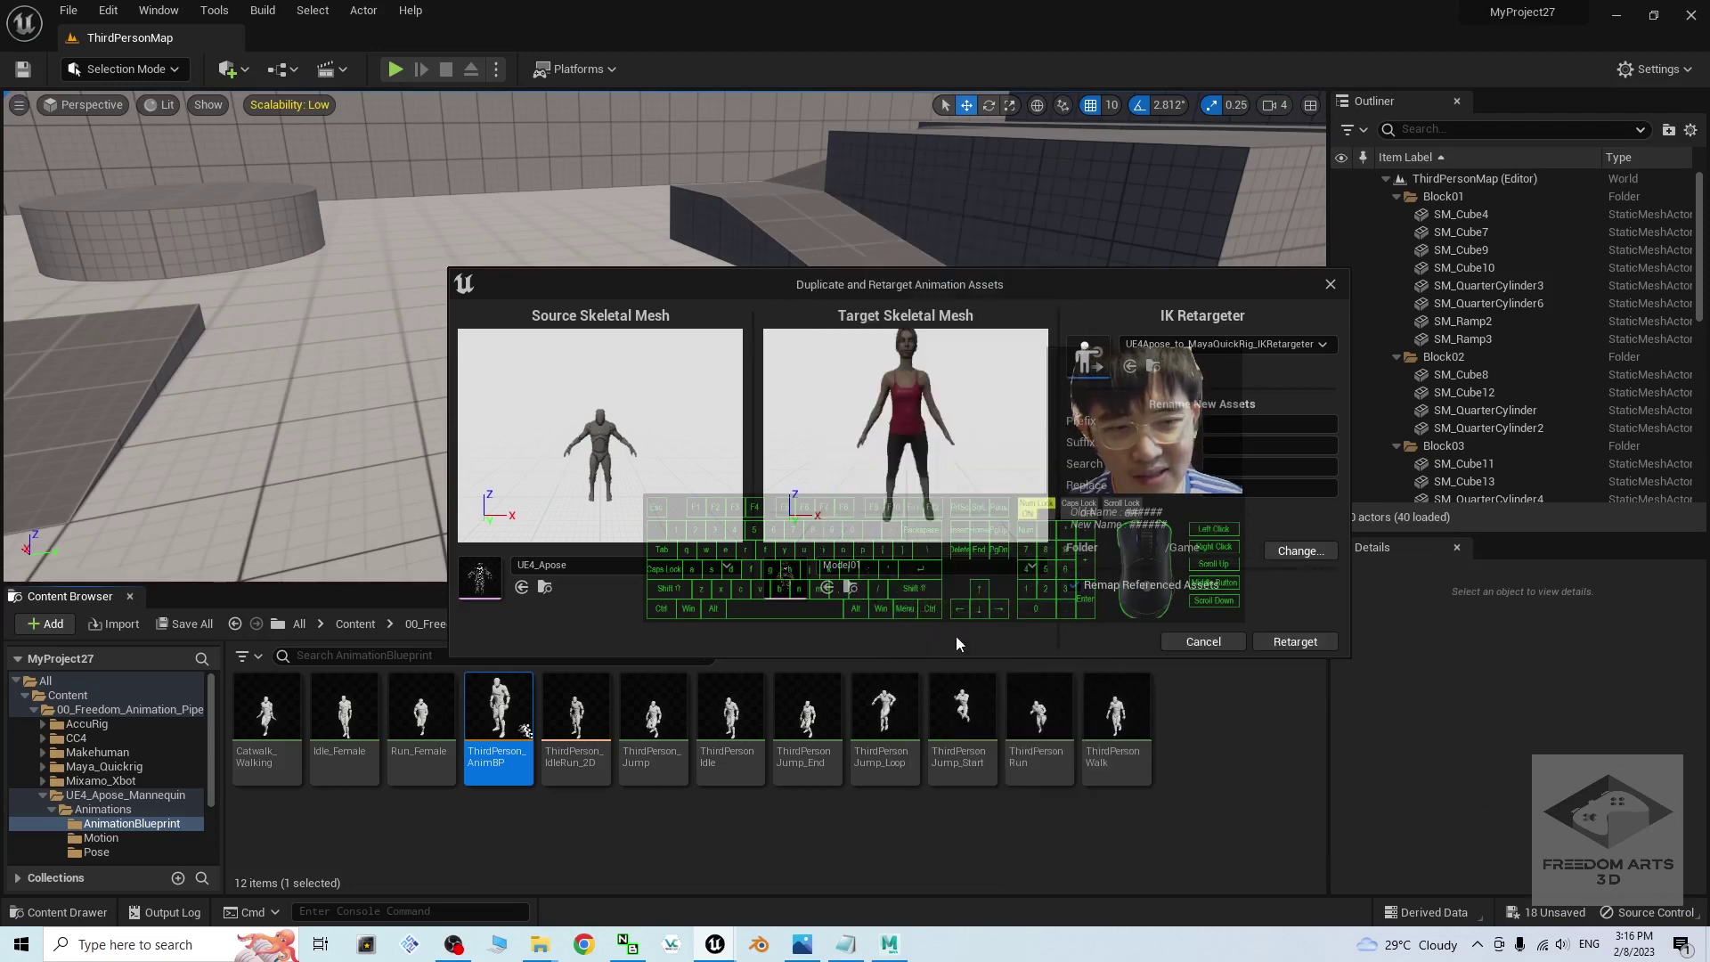
{"action": "left_click", "coordinate": [1295, 642]}
{"action": "scroll", "coordinate": [1045, 791], "scroll_direction": "down", "scroll_amount": 2}
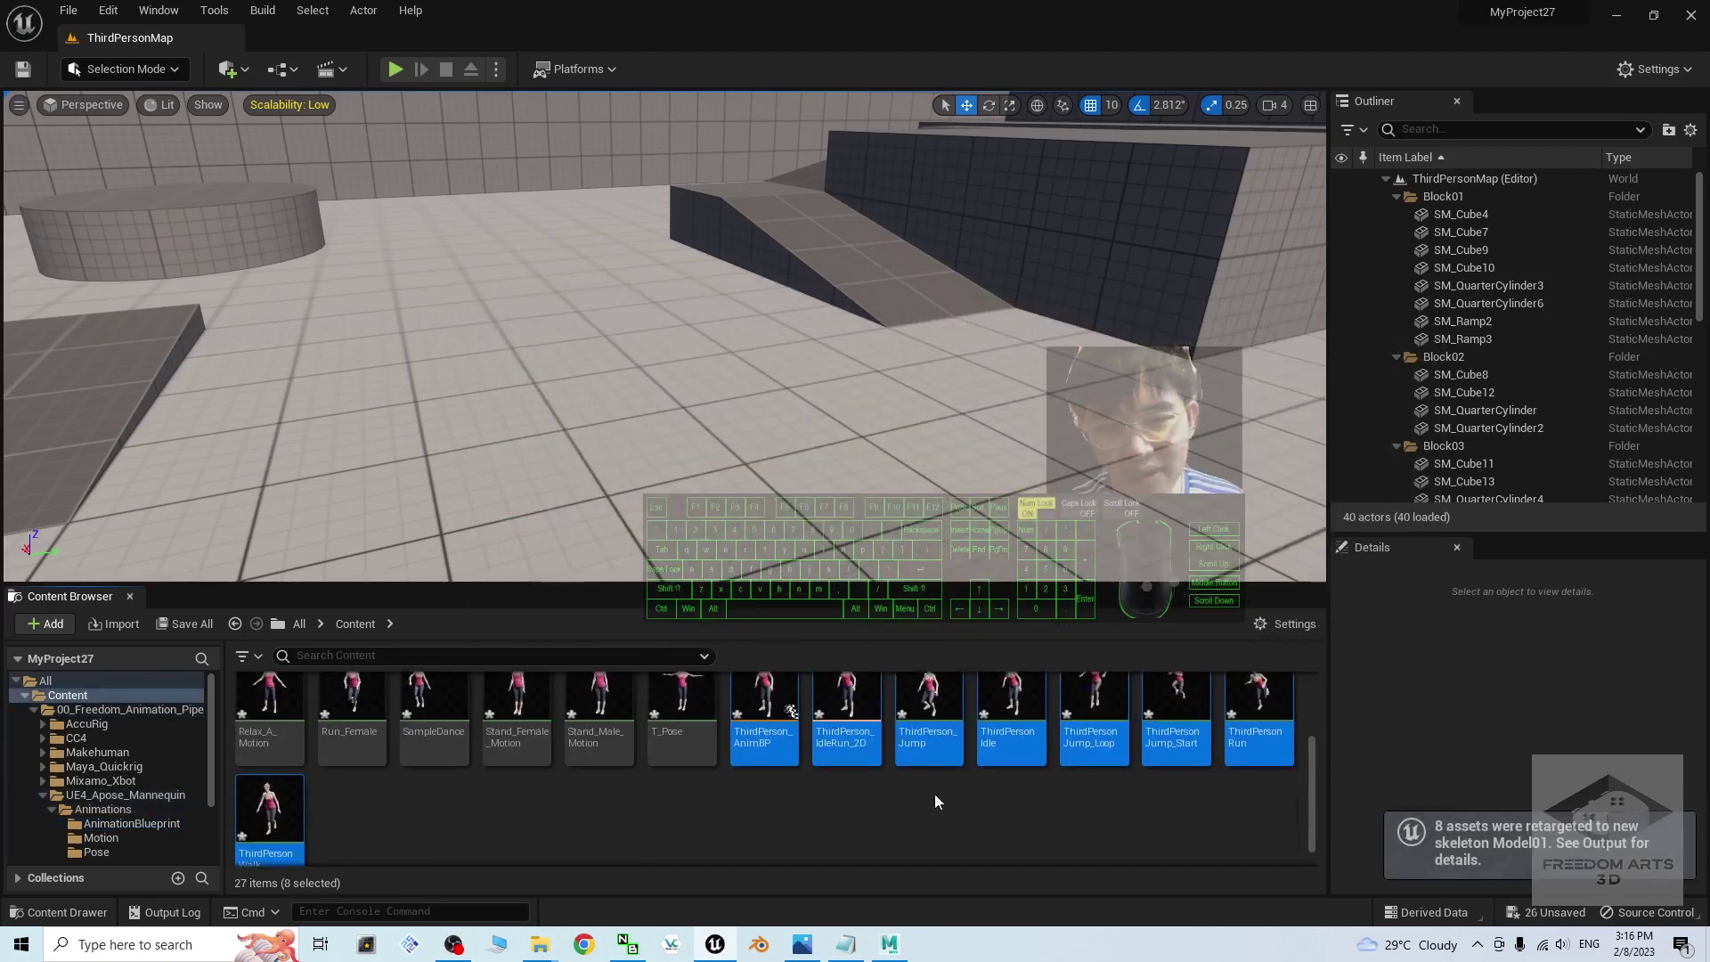
{"action": "scroll", "coordinate": [933, 794], "scroll_direction": "up", "scroll_amount": 2}
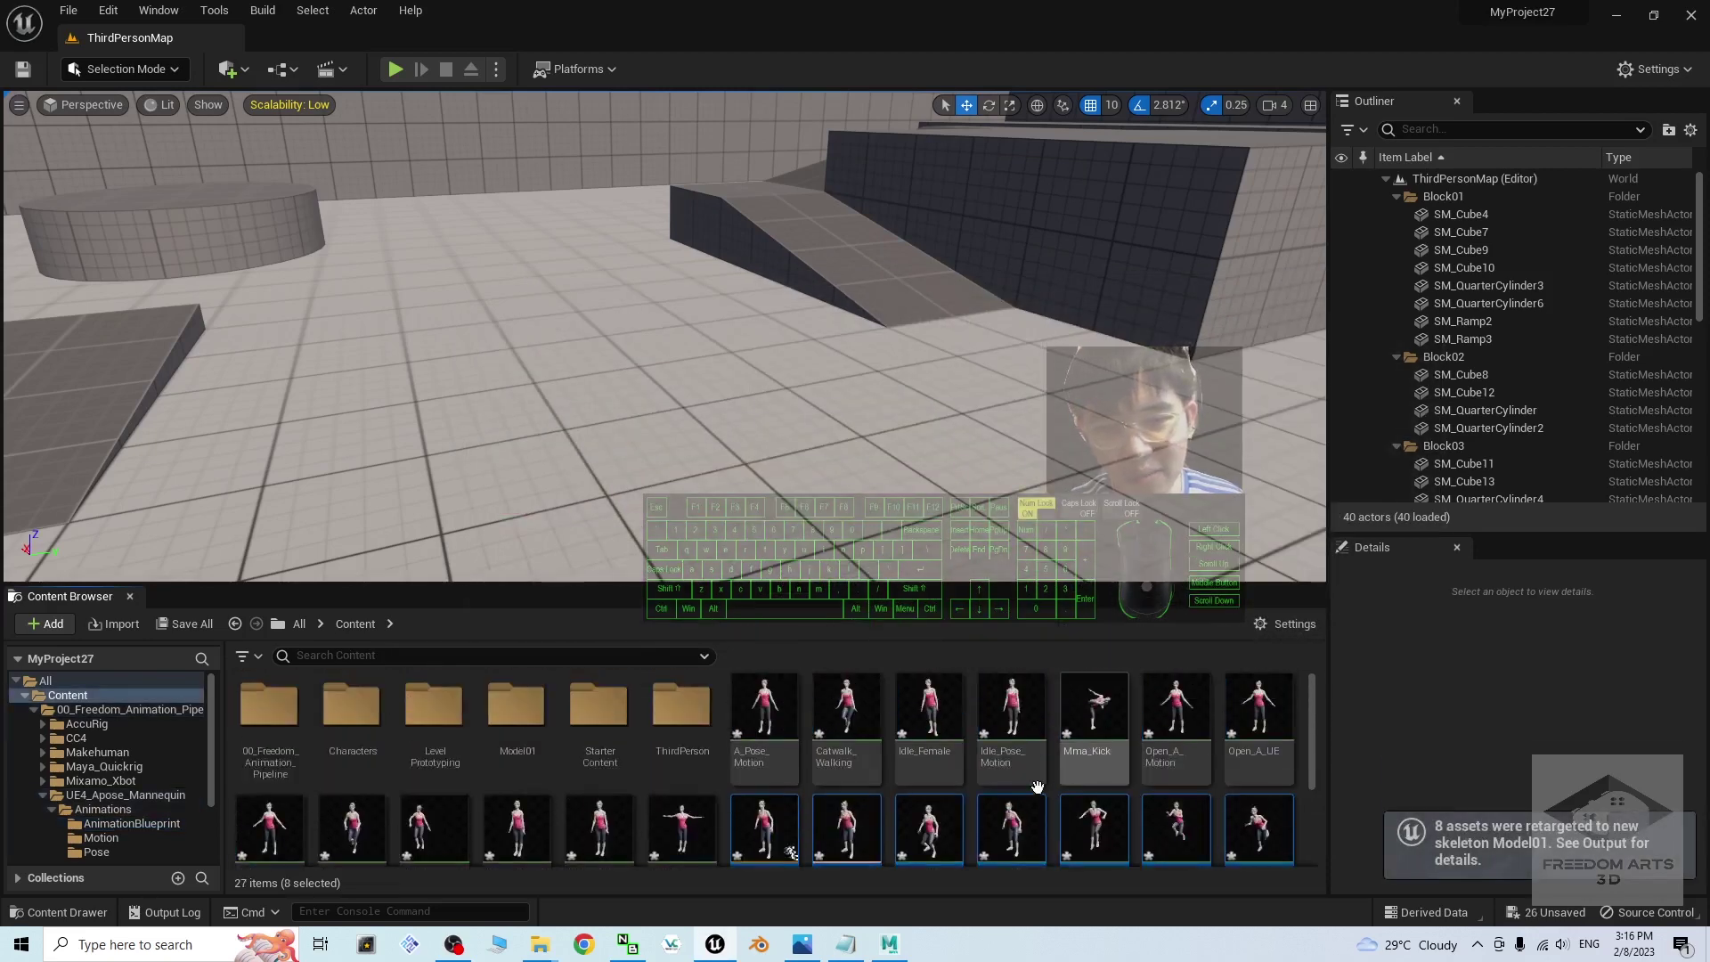
Create a new folder named Animation inside the Model01 folder
{"action": "double_click", "coordinate": [525, 717]}
{"action": "right_click", "coordinate": [716, 837]}
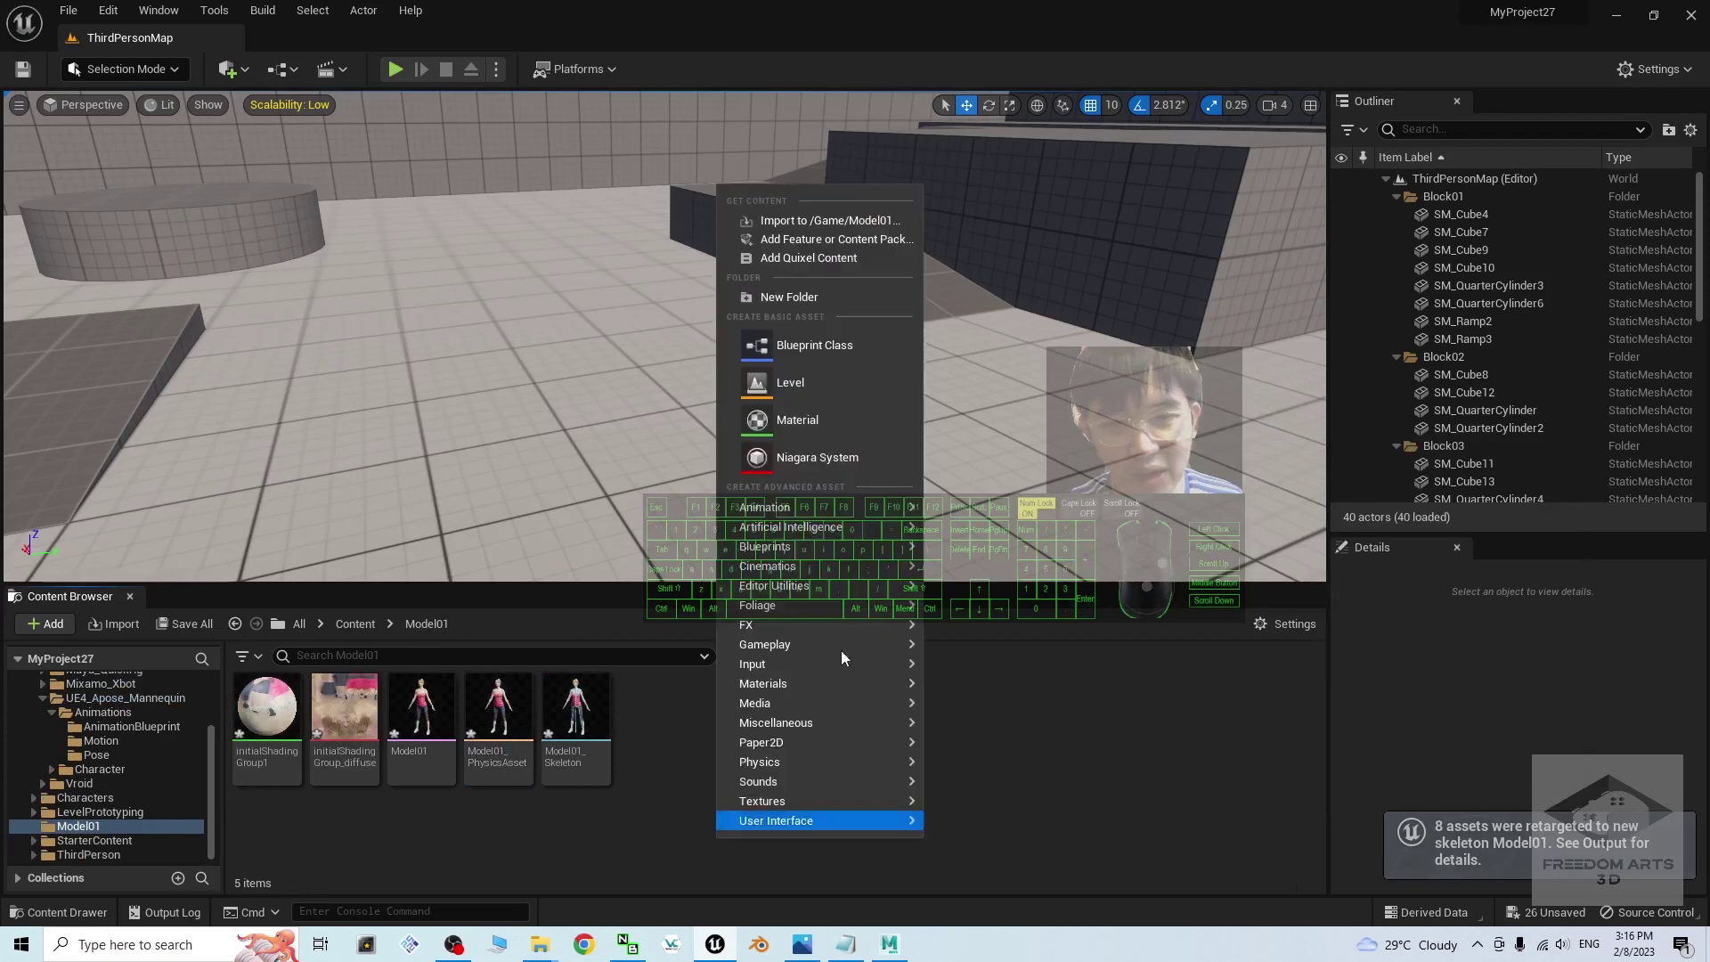
{"action": "left_click", "coordinate": [846, 294]}
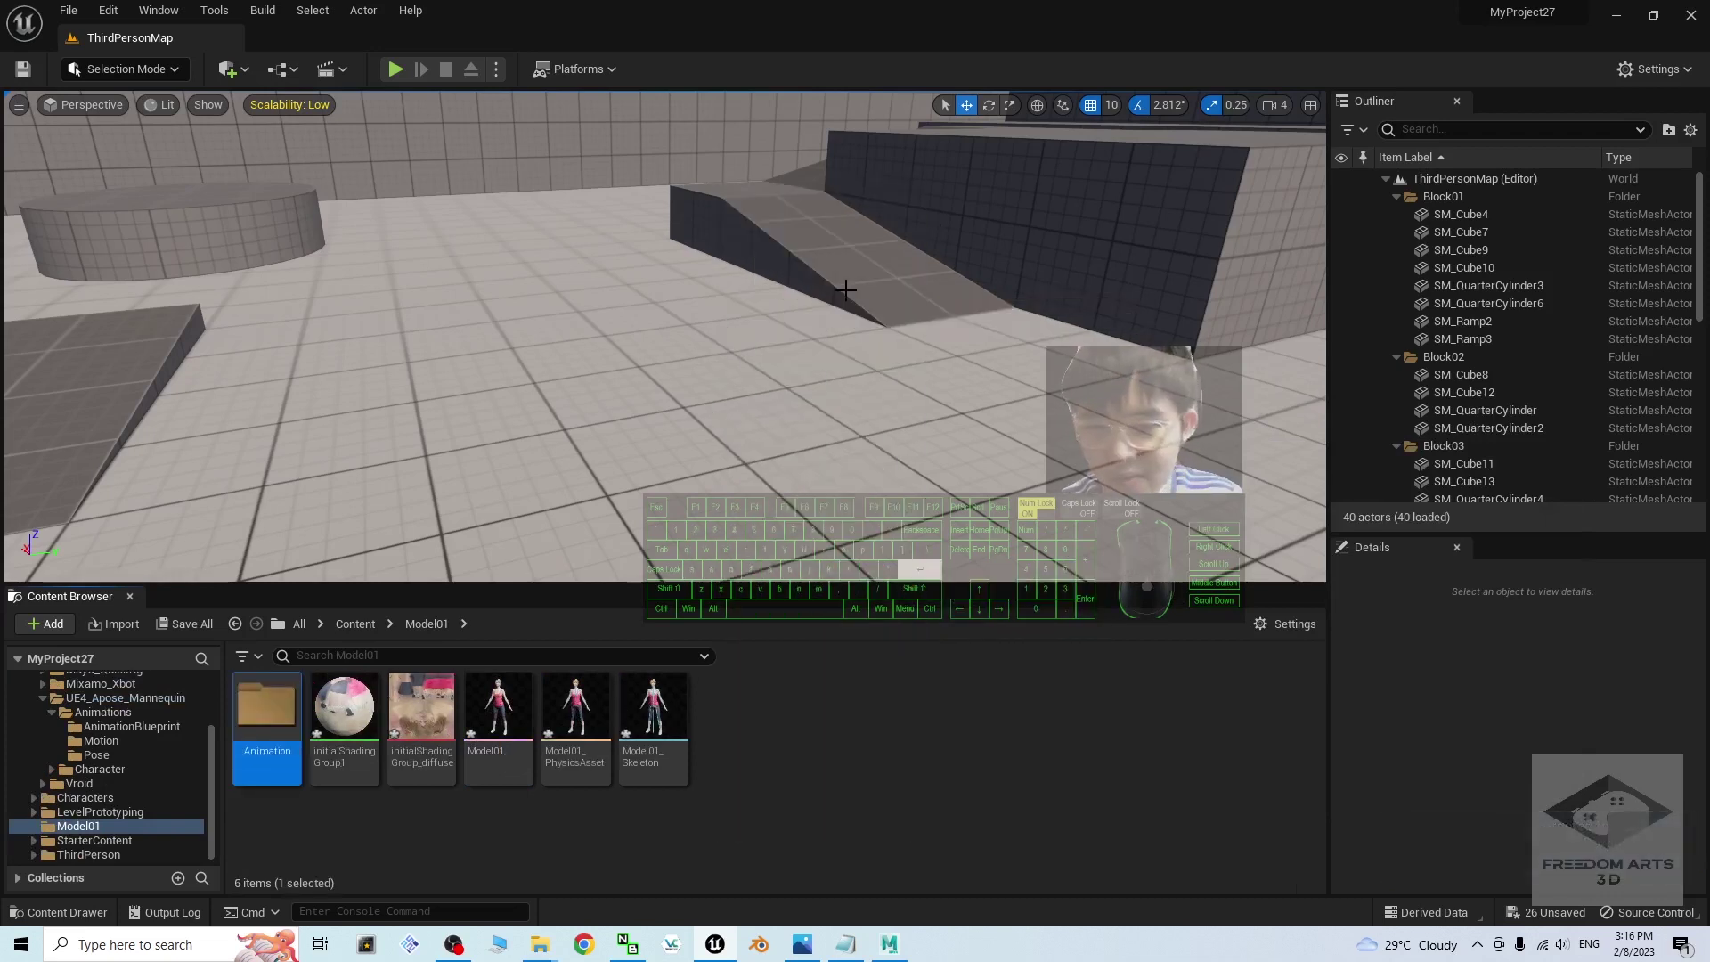
Move all retargeted assets in Content, from A_Pose_Motion through the ThirdPerson walk animation, into the Model01 Animation folder
{"action": "left_click", "coordinate": [359, 626]}
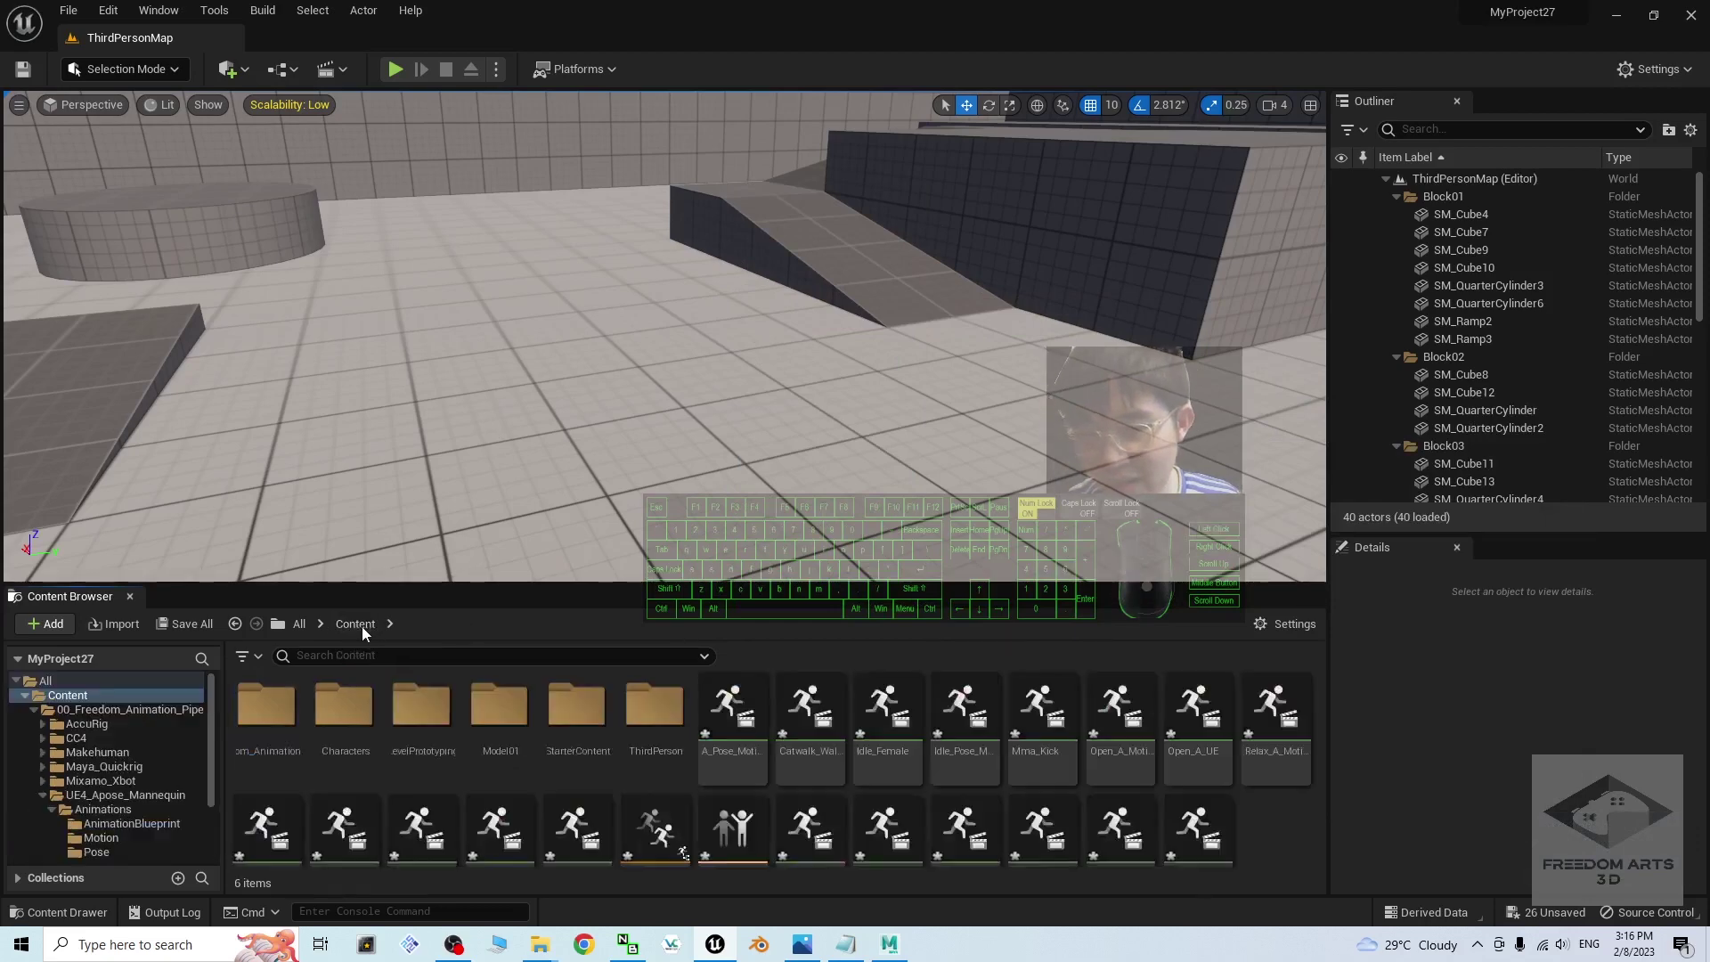
{"action": "left_click_drag", "start_coordinate": [216, 740], "coordinate": [219, 800]}
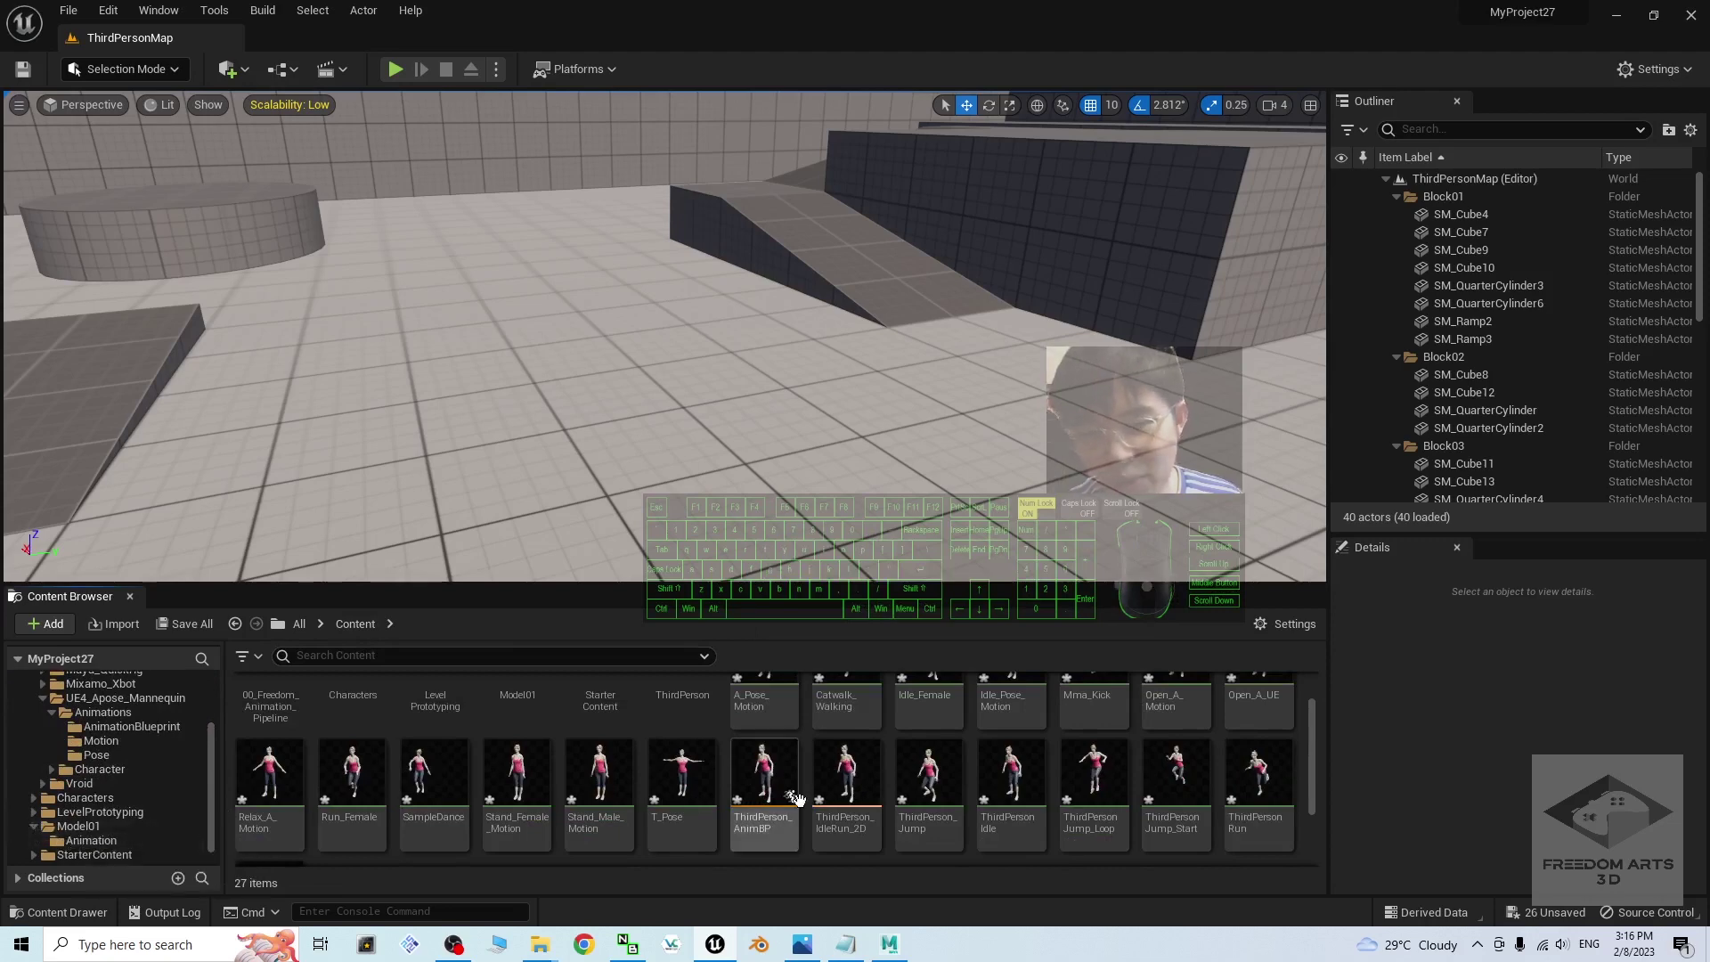
{"action": "scroll", "coordinate": [498, 766], "scroll_direction": "up", "scroll_amount": 1}
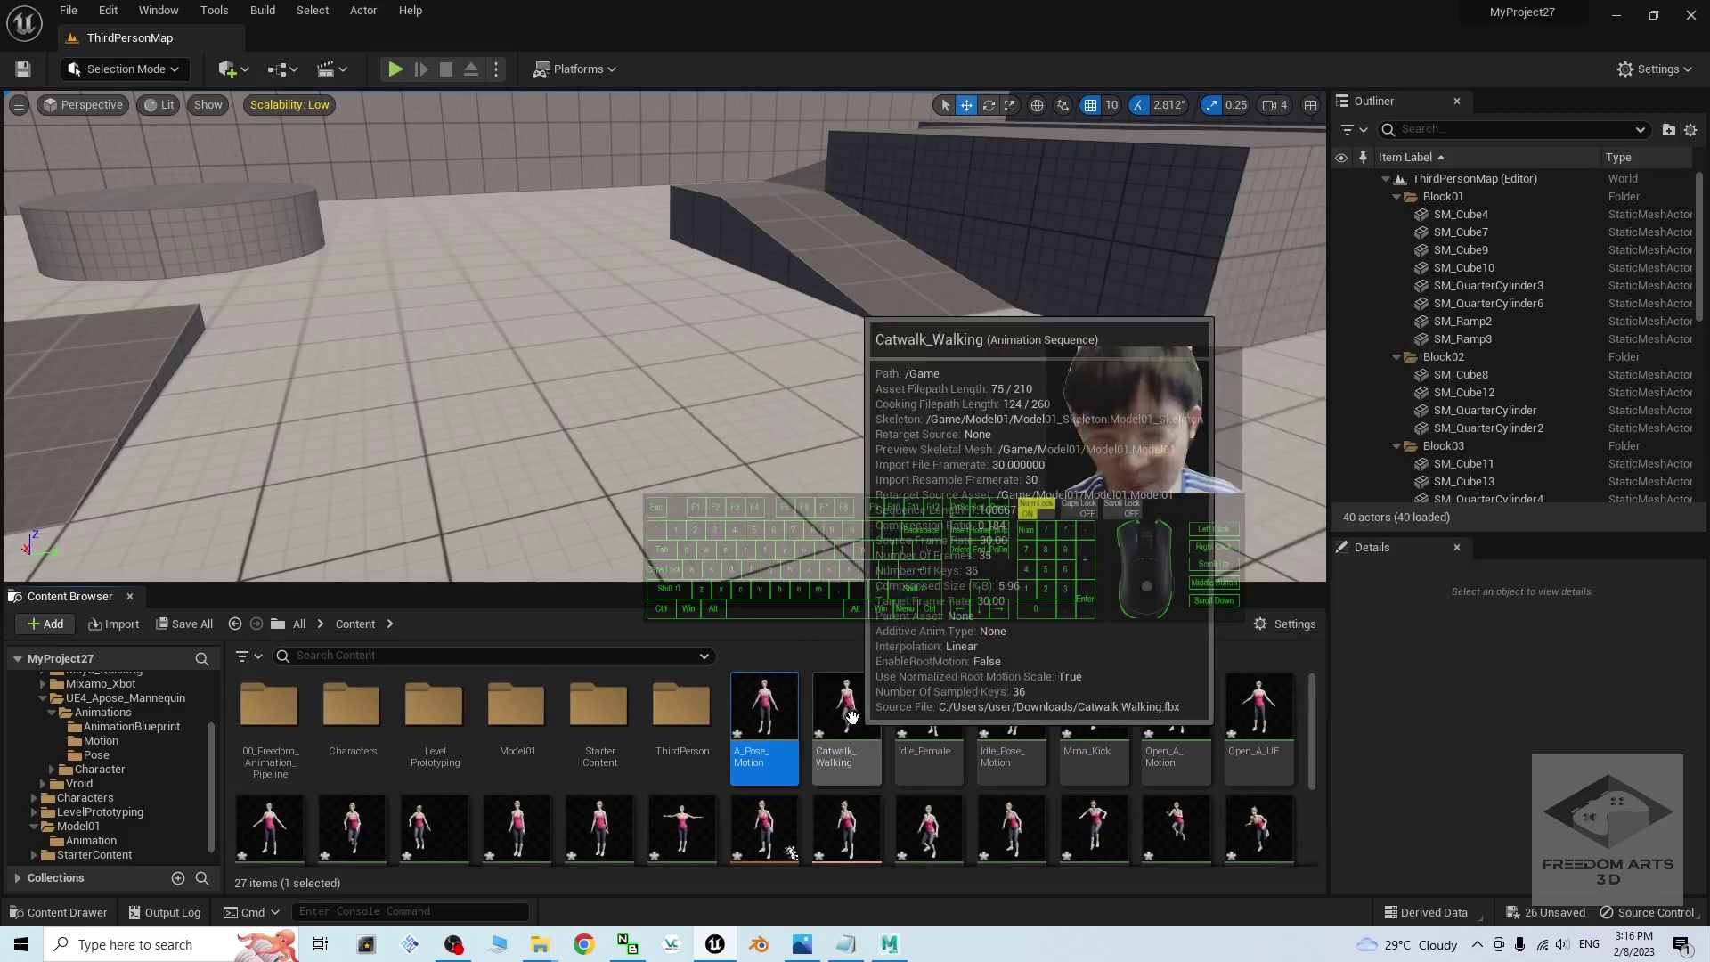
{"action": "scroll", "coordinate": [855, 757], "scroll_direction": "down", "scroll_amount": 2}
{"action": "left_click", "coordinate": [264, 806], "text": "shift"}
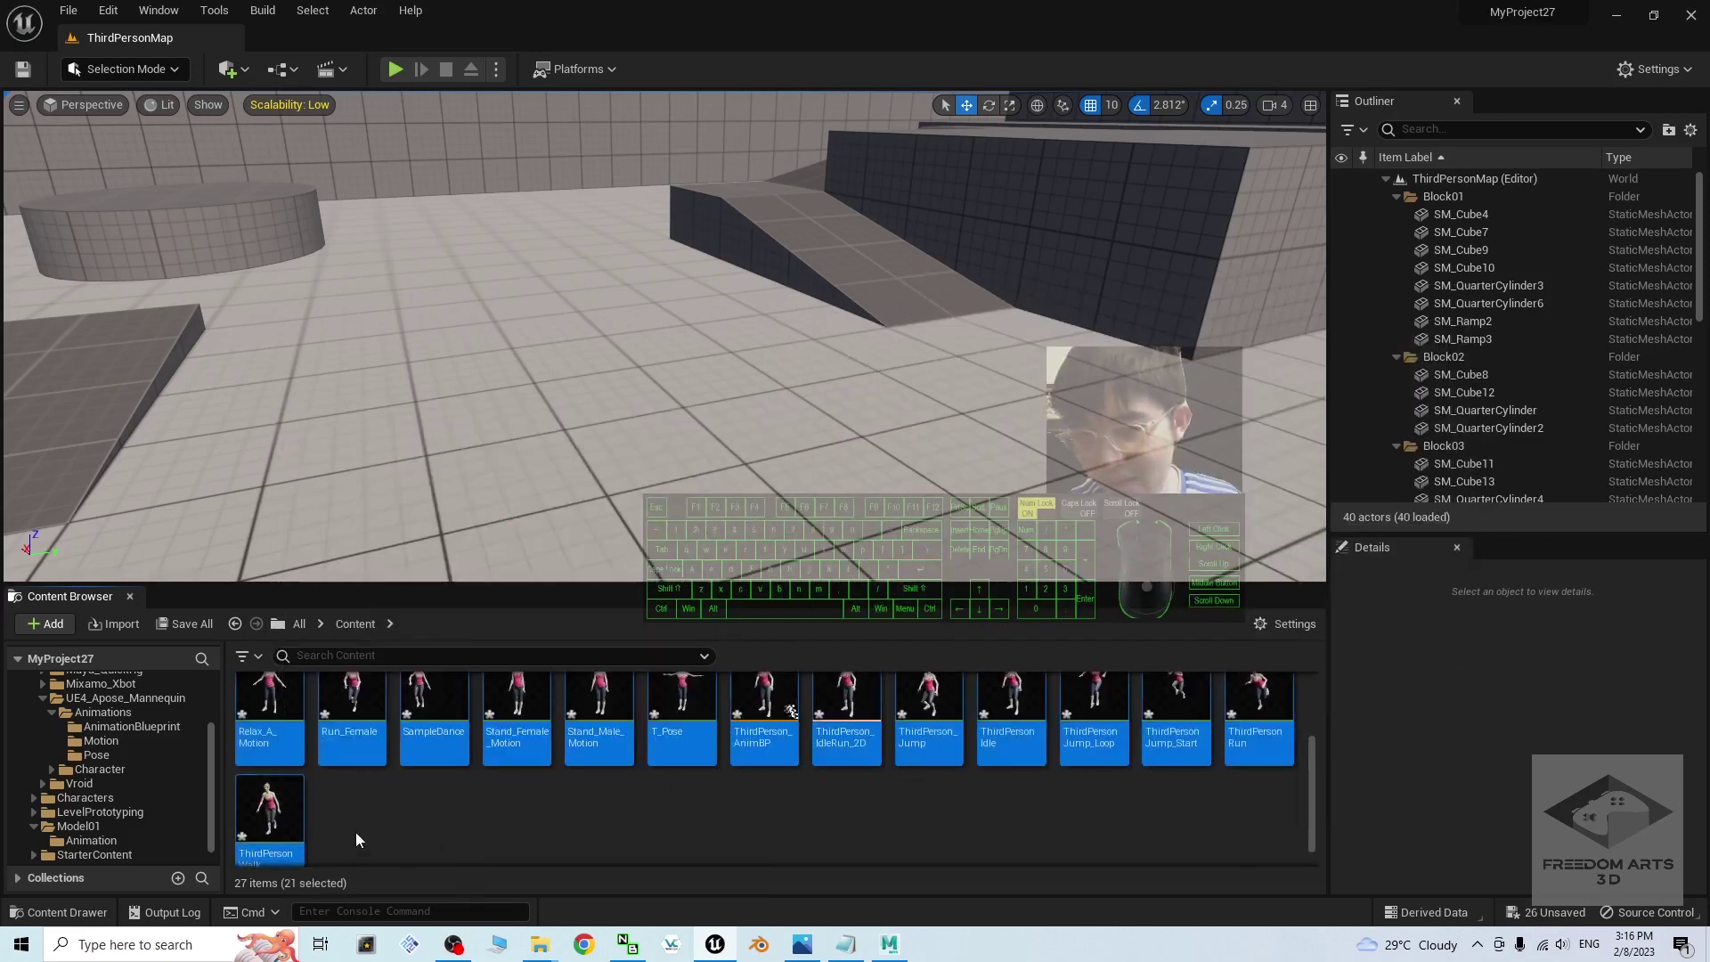
{"action": "left_click_drag", "start_coordinate": [264, 806], "coordinate": [98, 846]}
{"action": "left_click", "coordinate": [136, 789]}
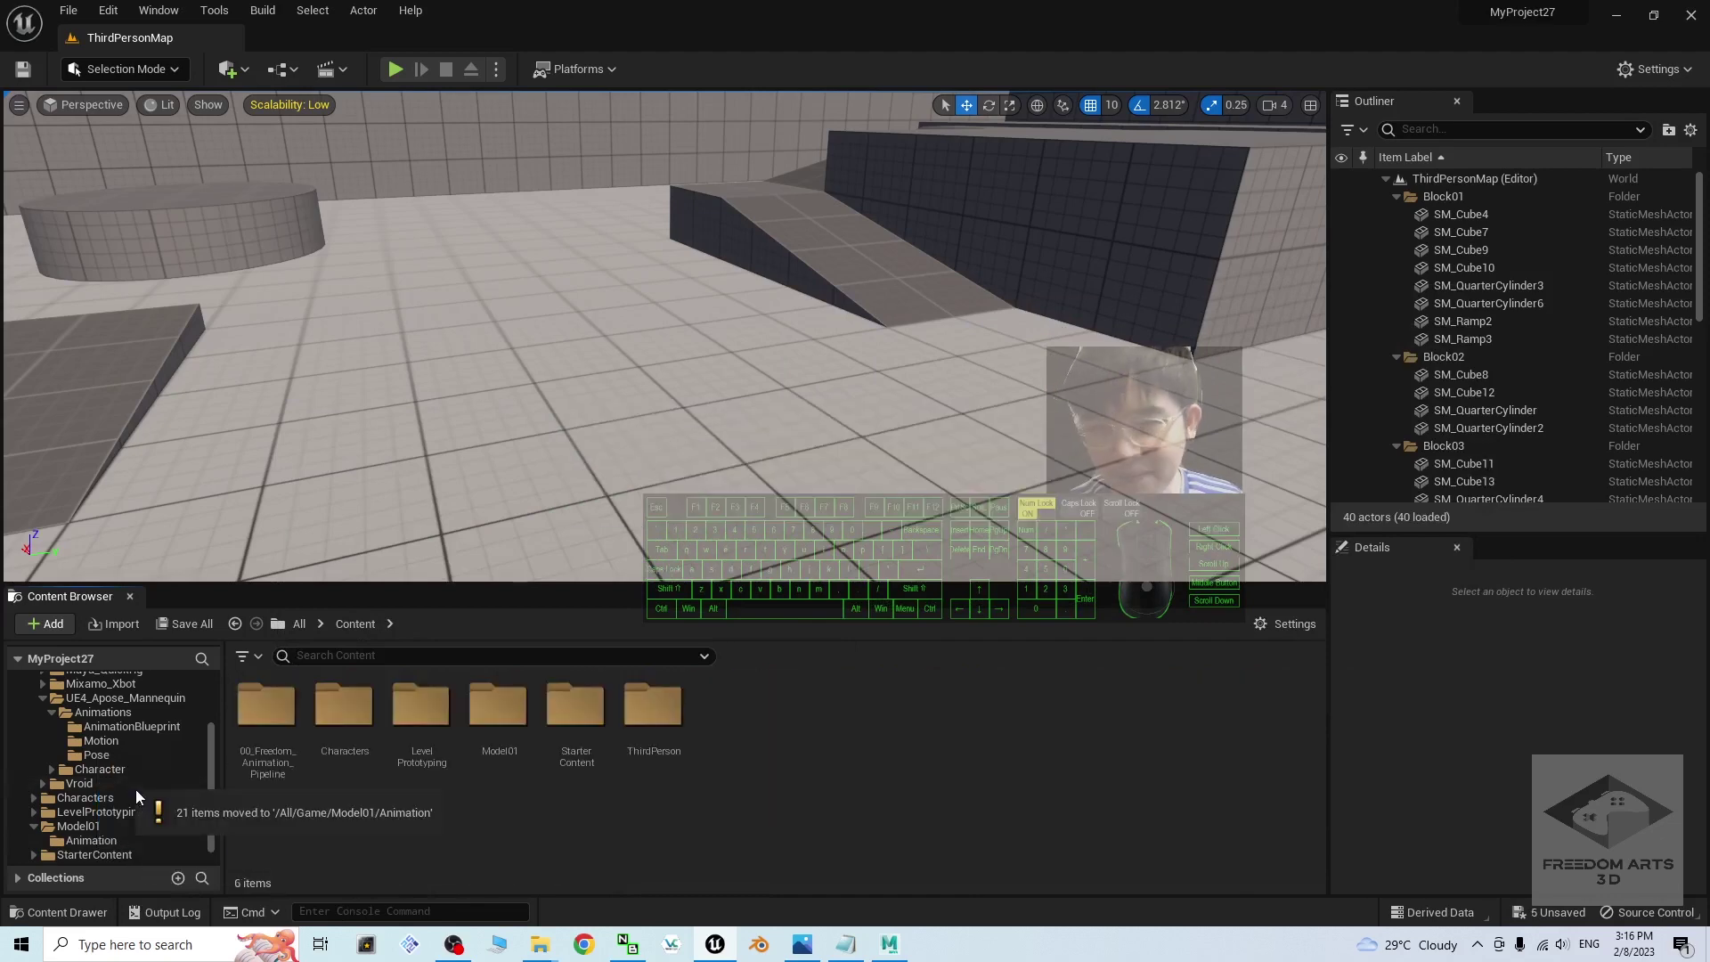
{"action": "left_click", "coordinate": [800, 943]}
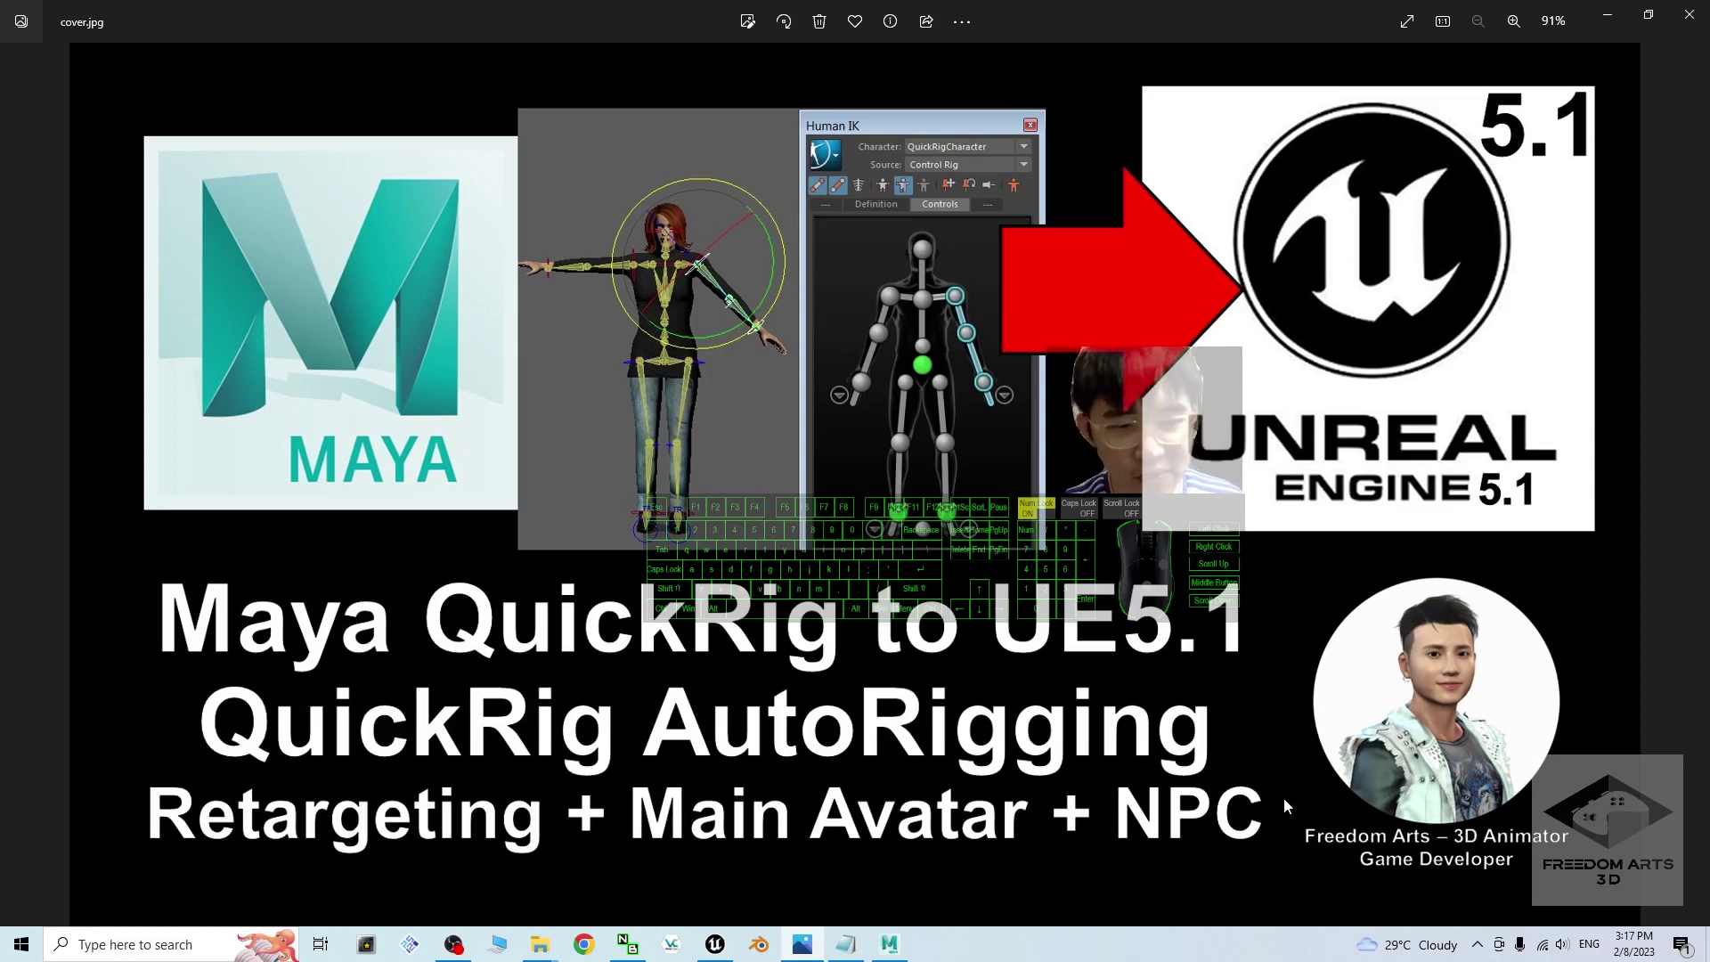
{"action": "left_click", "coordinate": [1618, 26]}
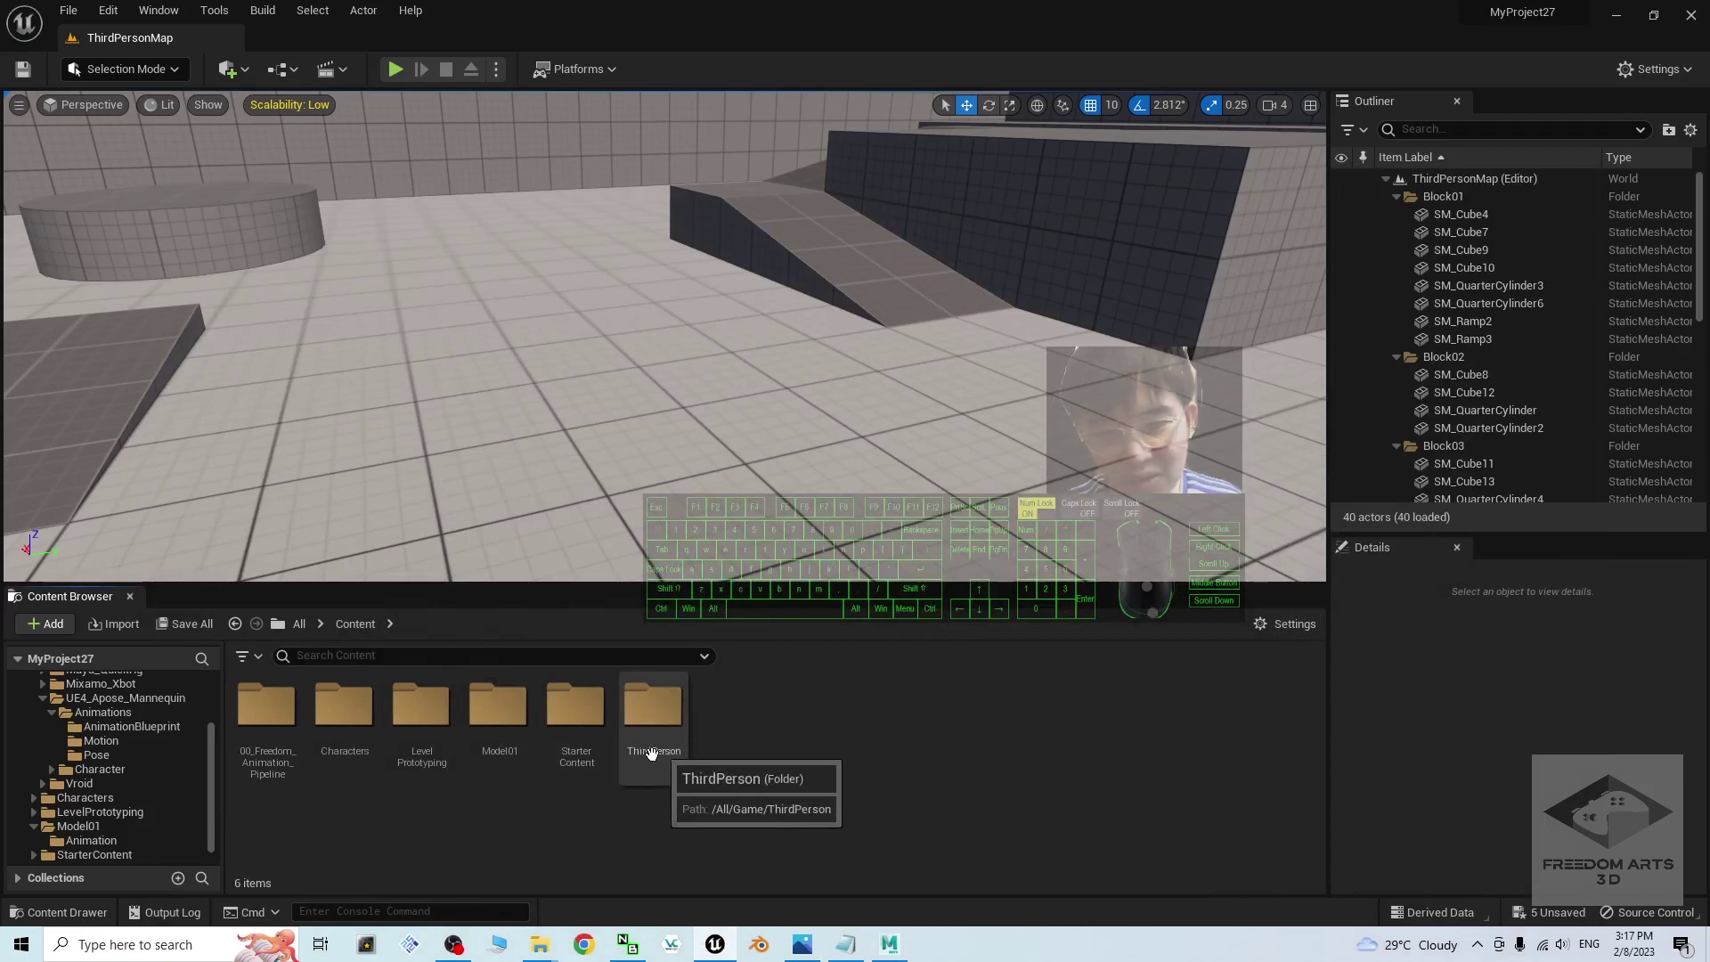
Duplicate BP_ThirdPersonCharacter in the ThirdPerson Blueprints folder and name the copy BP_ThirdPersonCharacter_Model01
{"action": "double_click", "coordinate": [652, 707]}
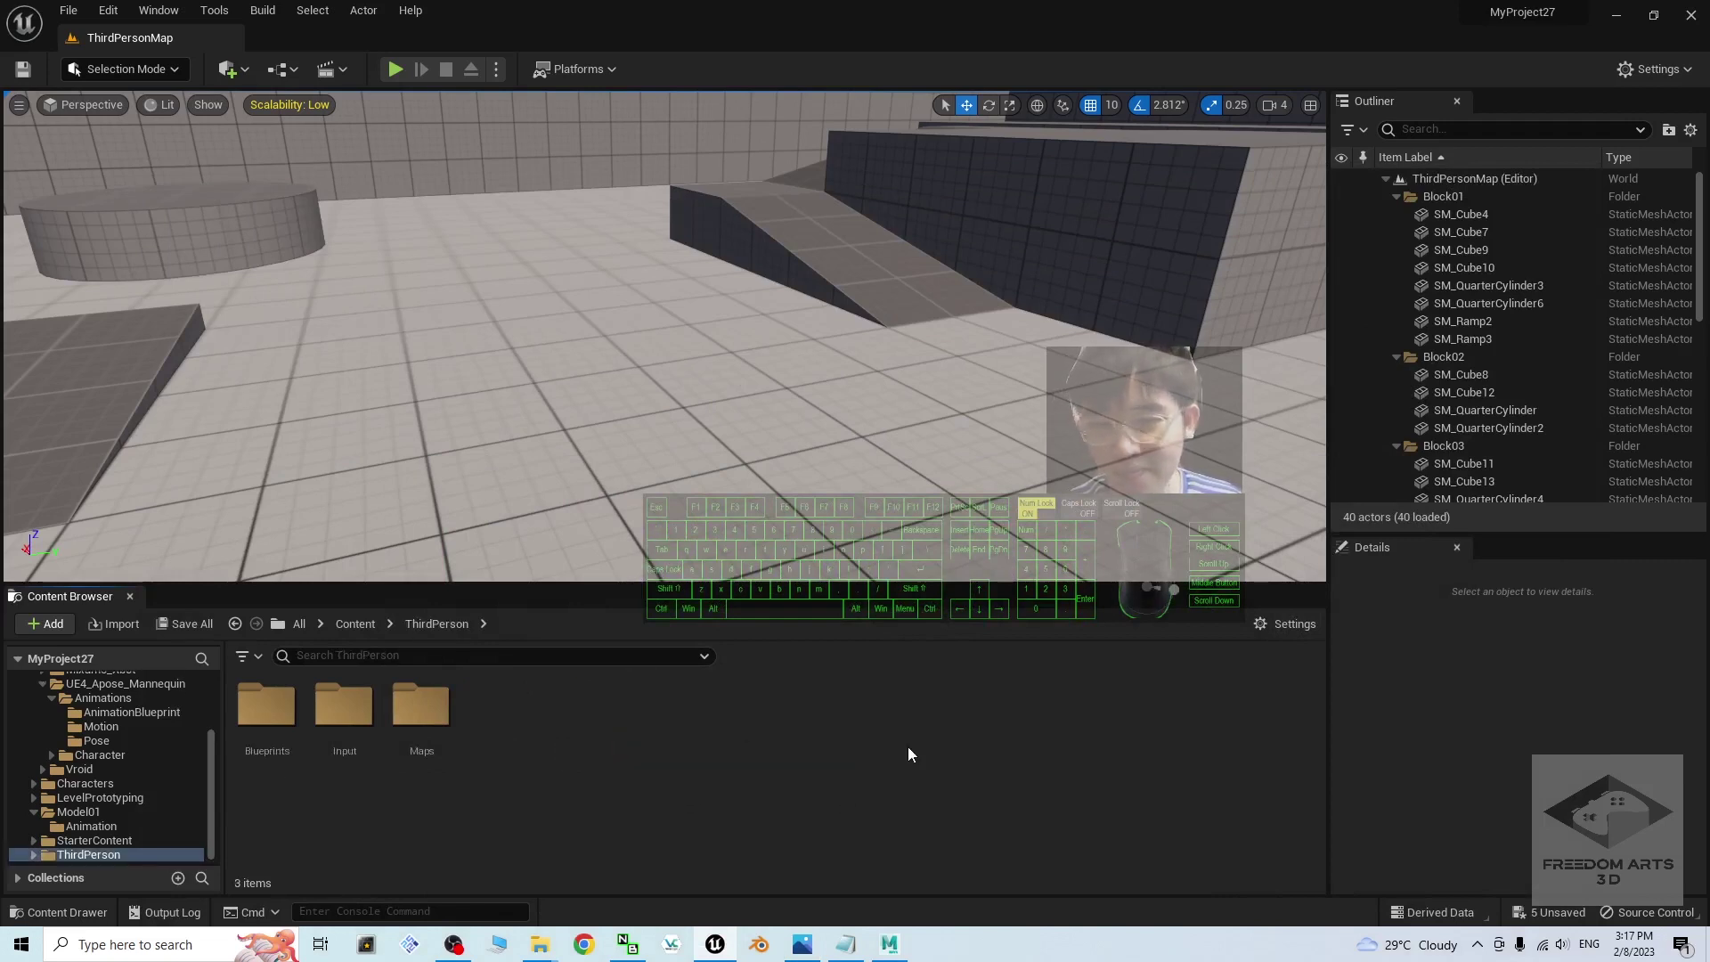
{"action": "double_click", "coordinate": [266, 706]}
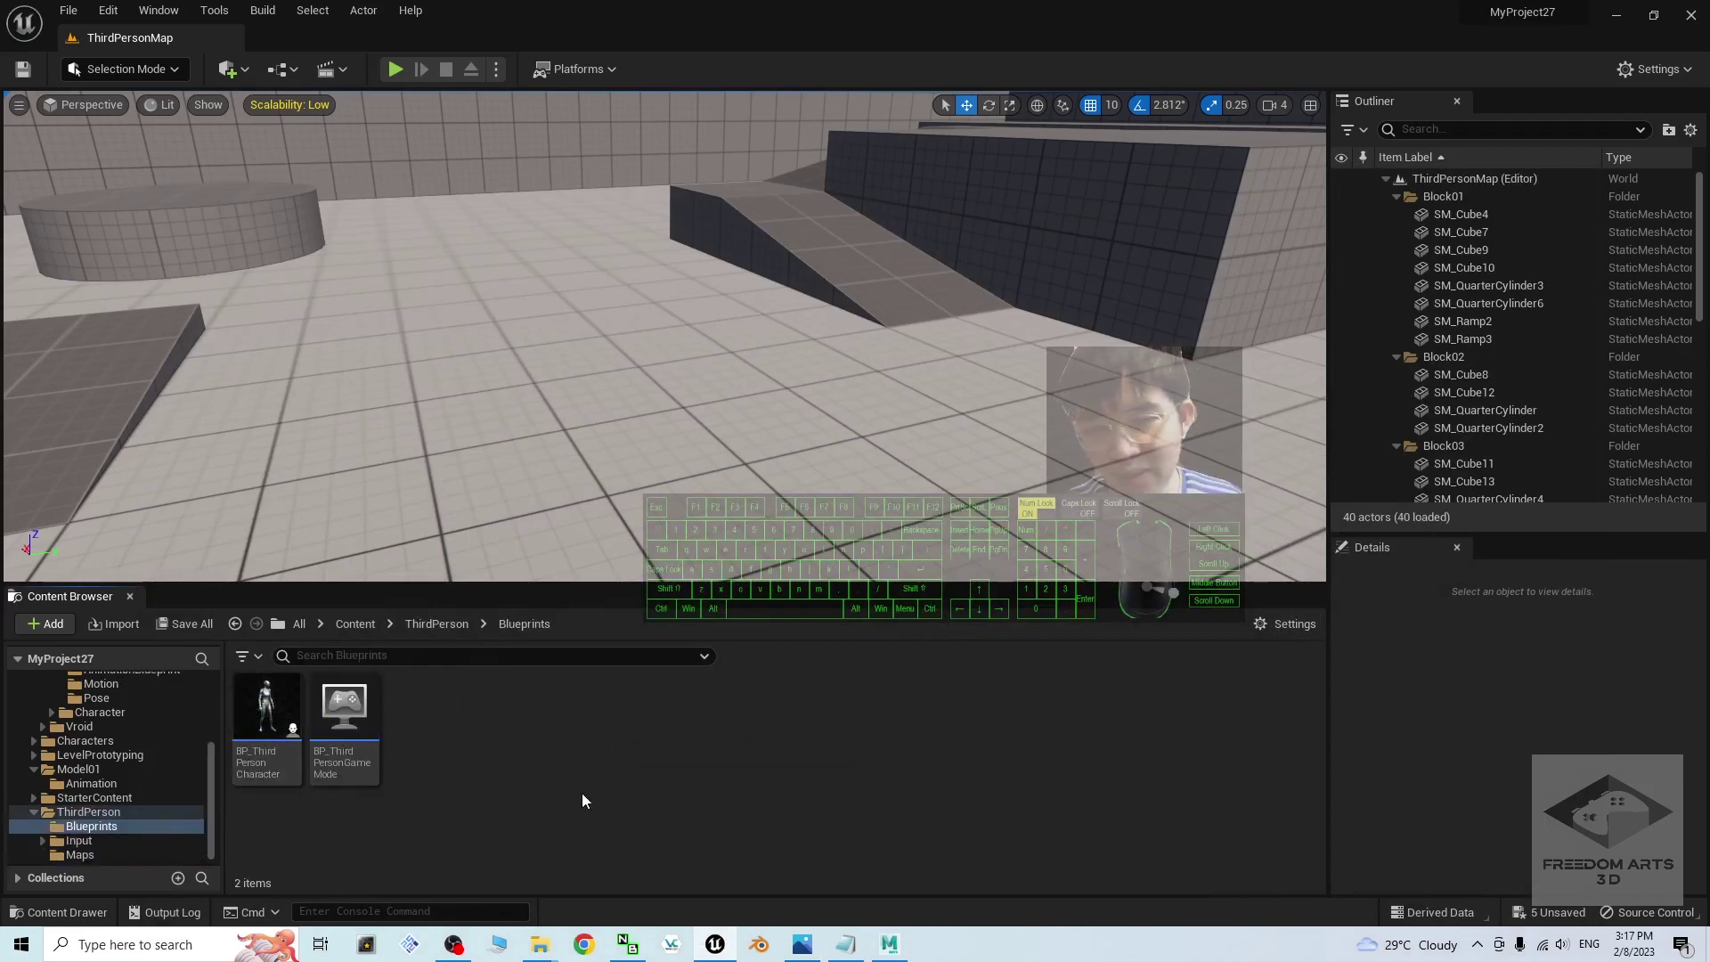
{"action": "right_click", "coordinate": [261, 712]}
{"action": "left_click", "coordinate": [342, 374]}
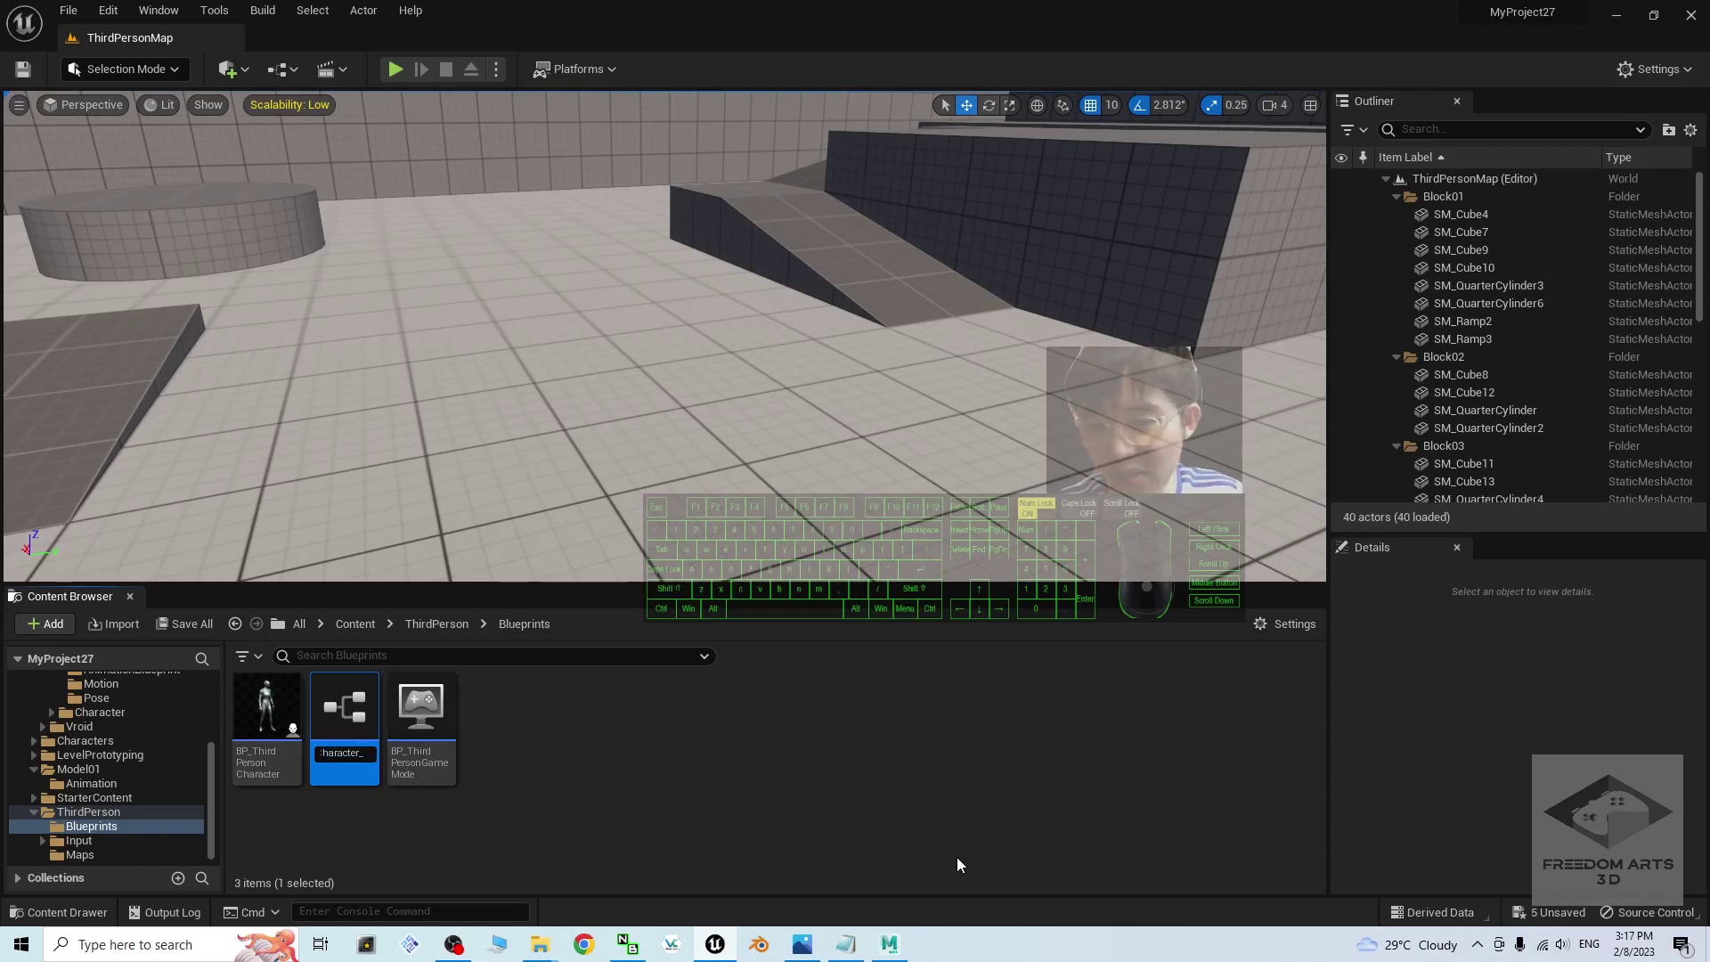
{"action": "key", "text": "Return"}
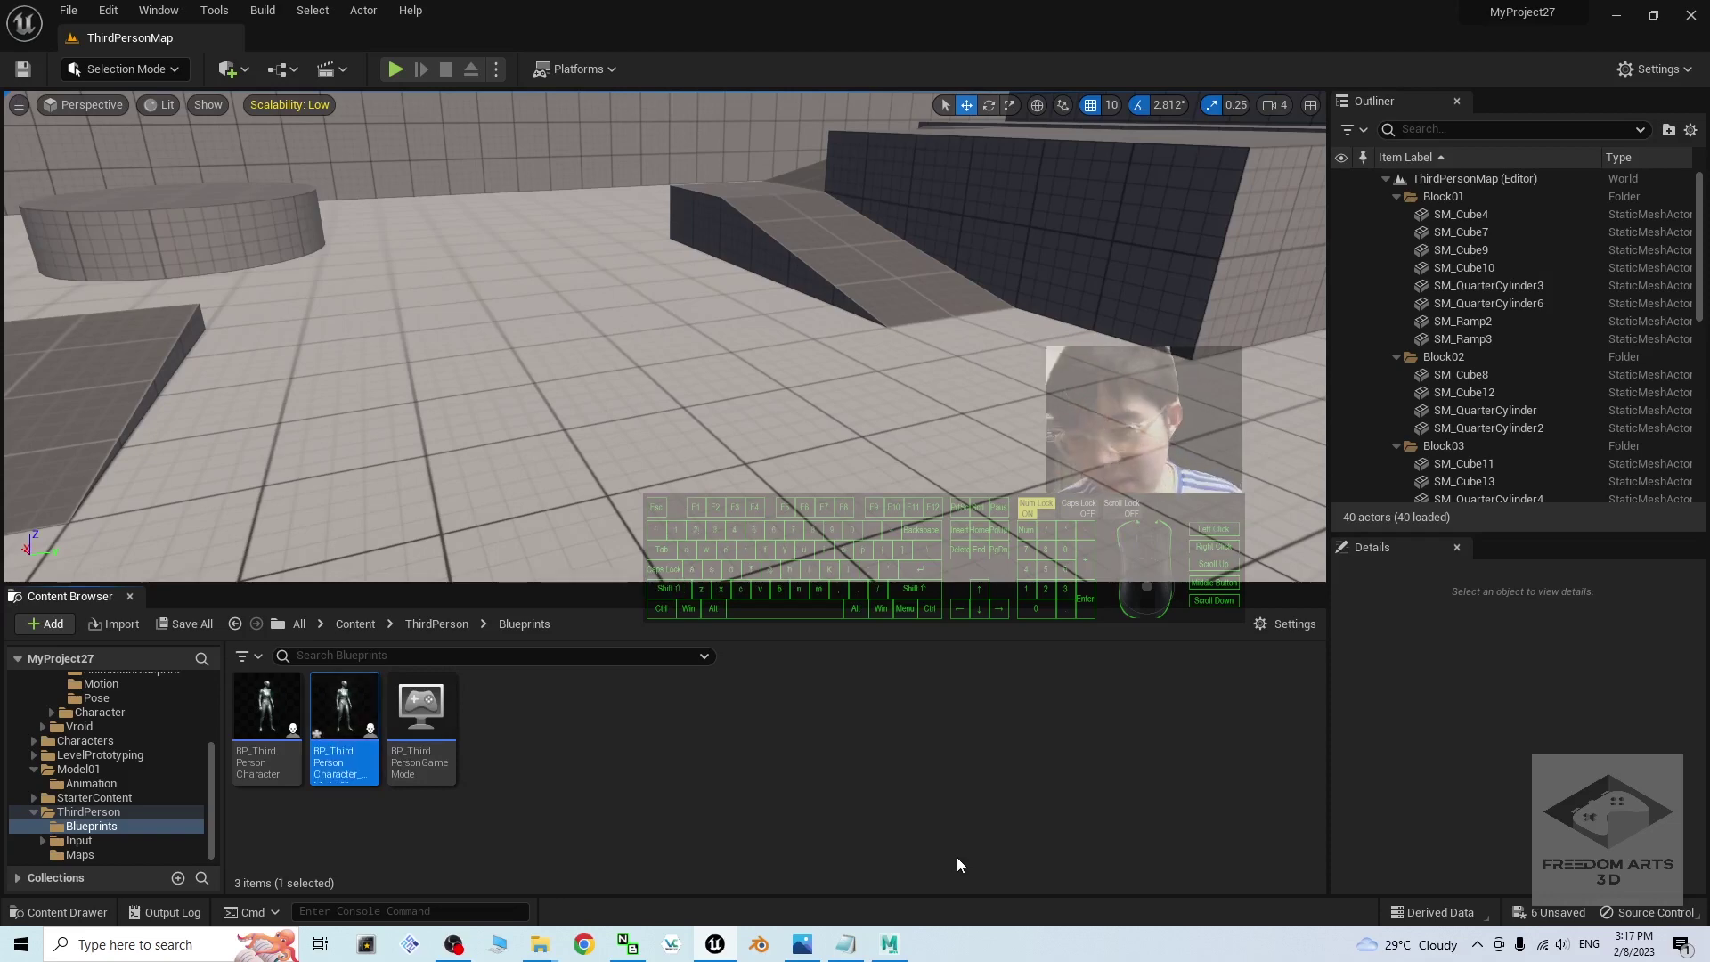
Open BP_ThirdPersonCharacter_Model01 and set its Mesh component's skeletal mesh asset to Model01, viewing the character in the viewport
{"action": "double_click", "coordinate": [356, 710]}
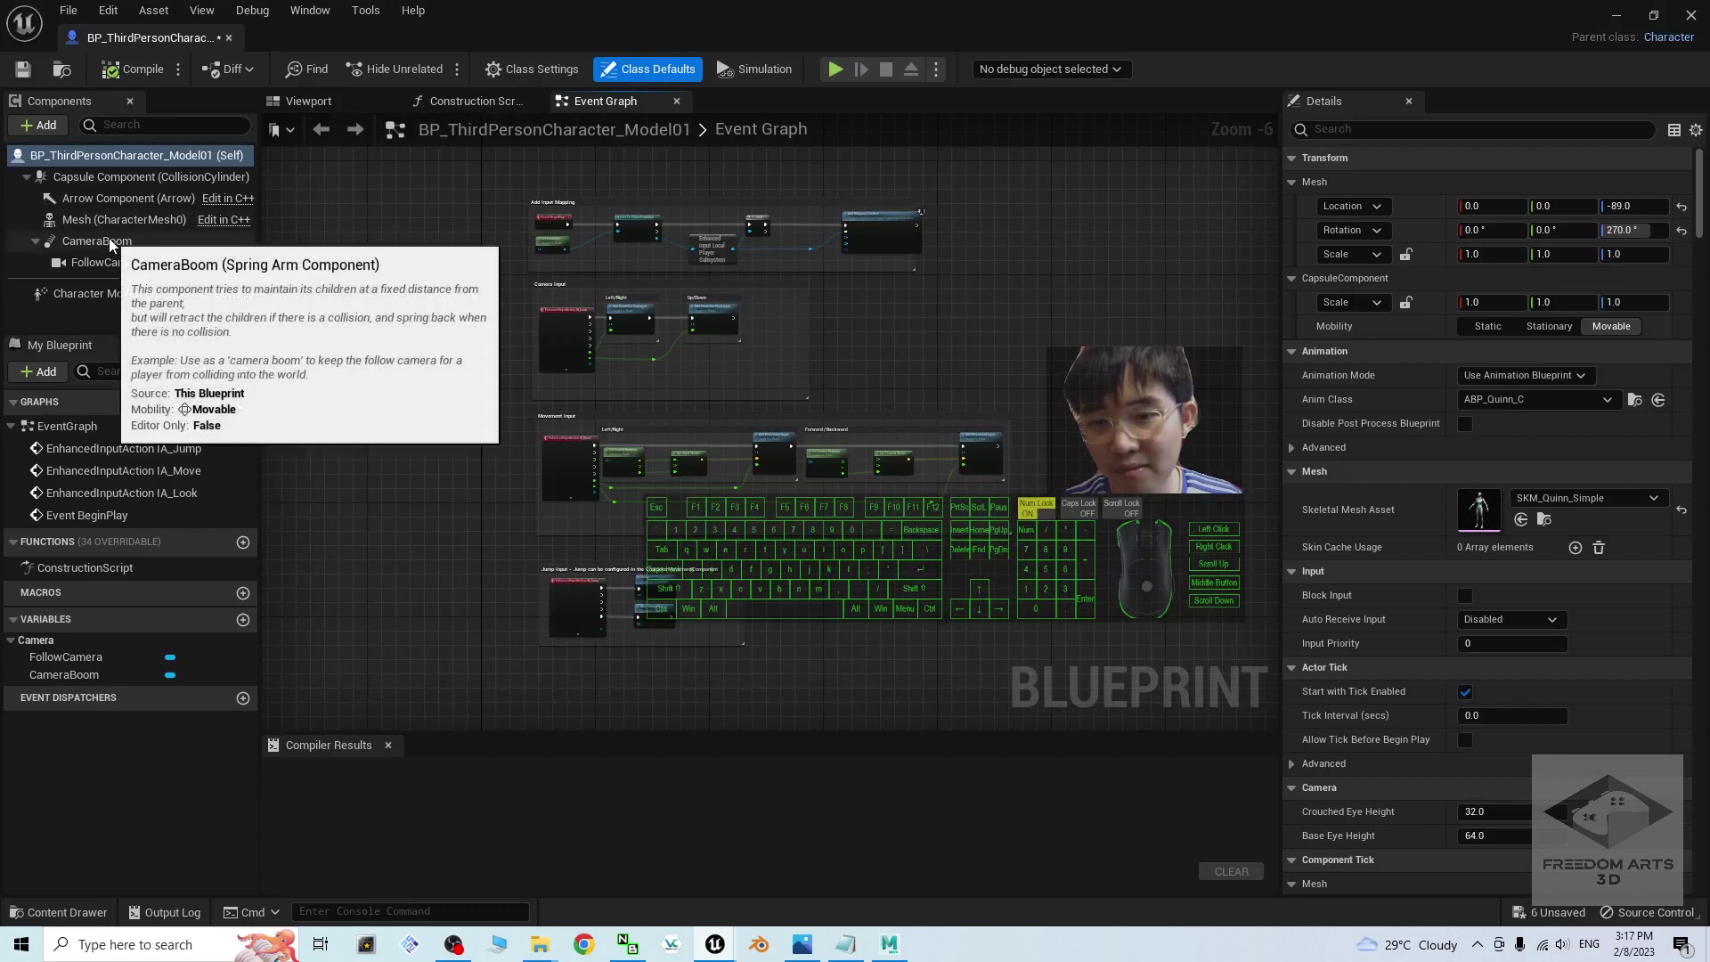
{"action": "left_click", "coordinate": [112, 220]}
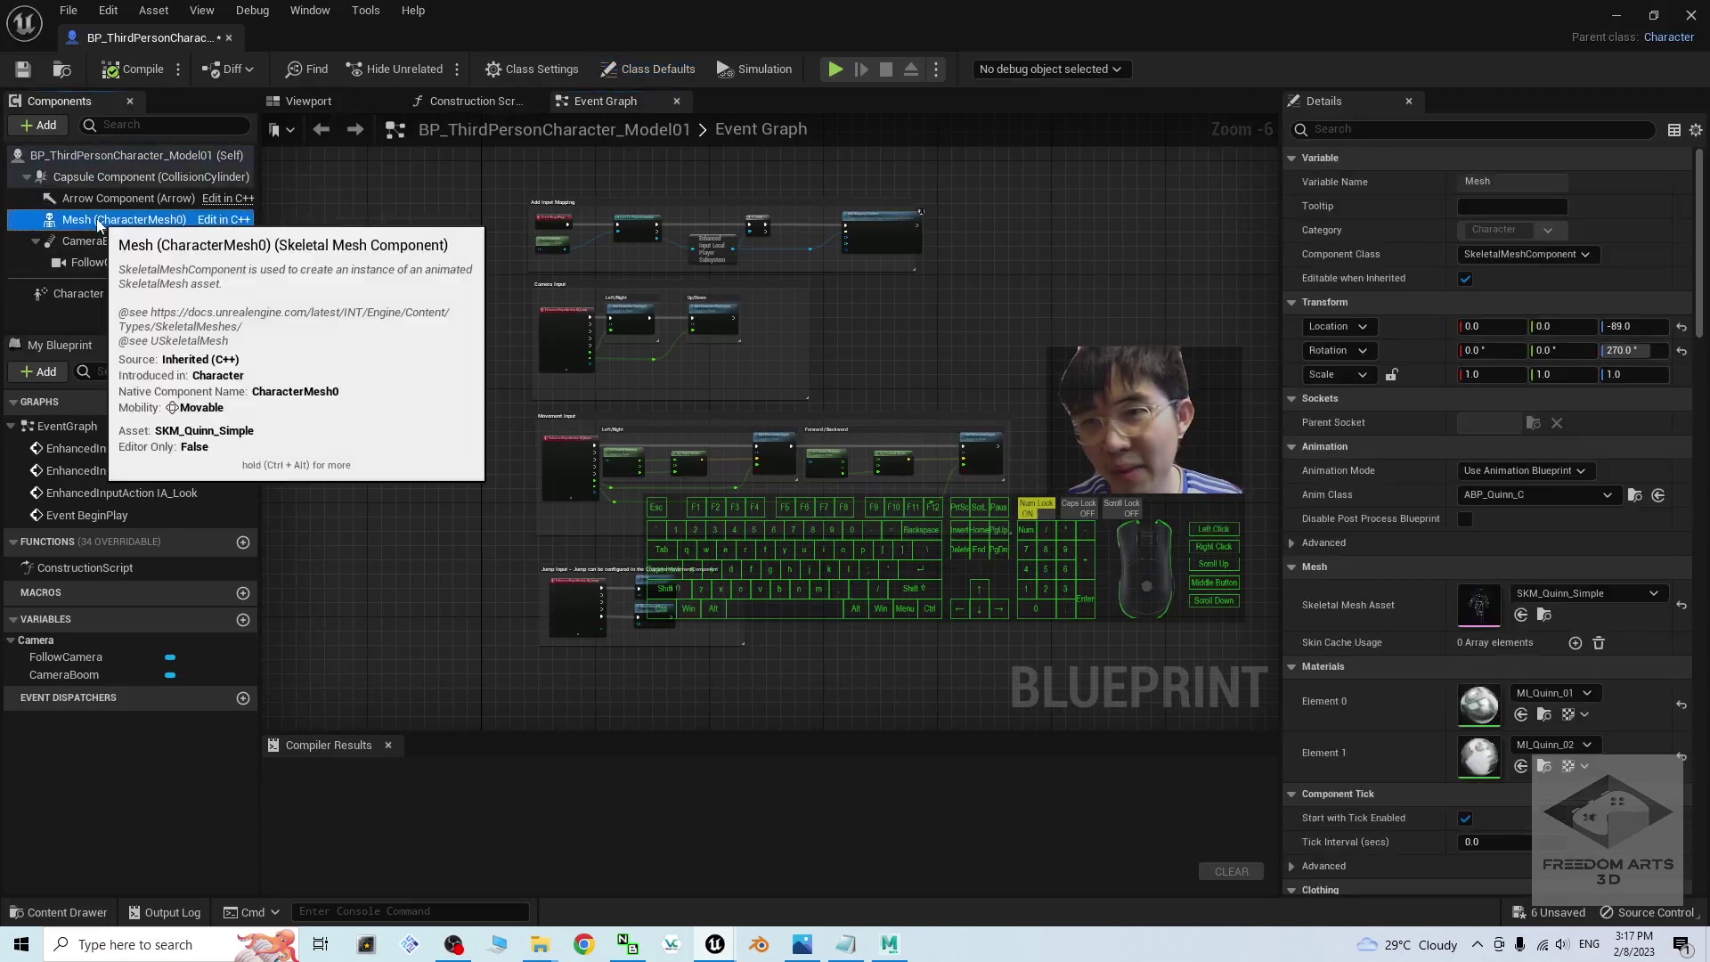
{"action": "left_click", "coordinate": [308, 101]}
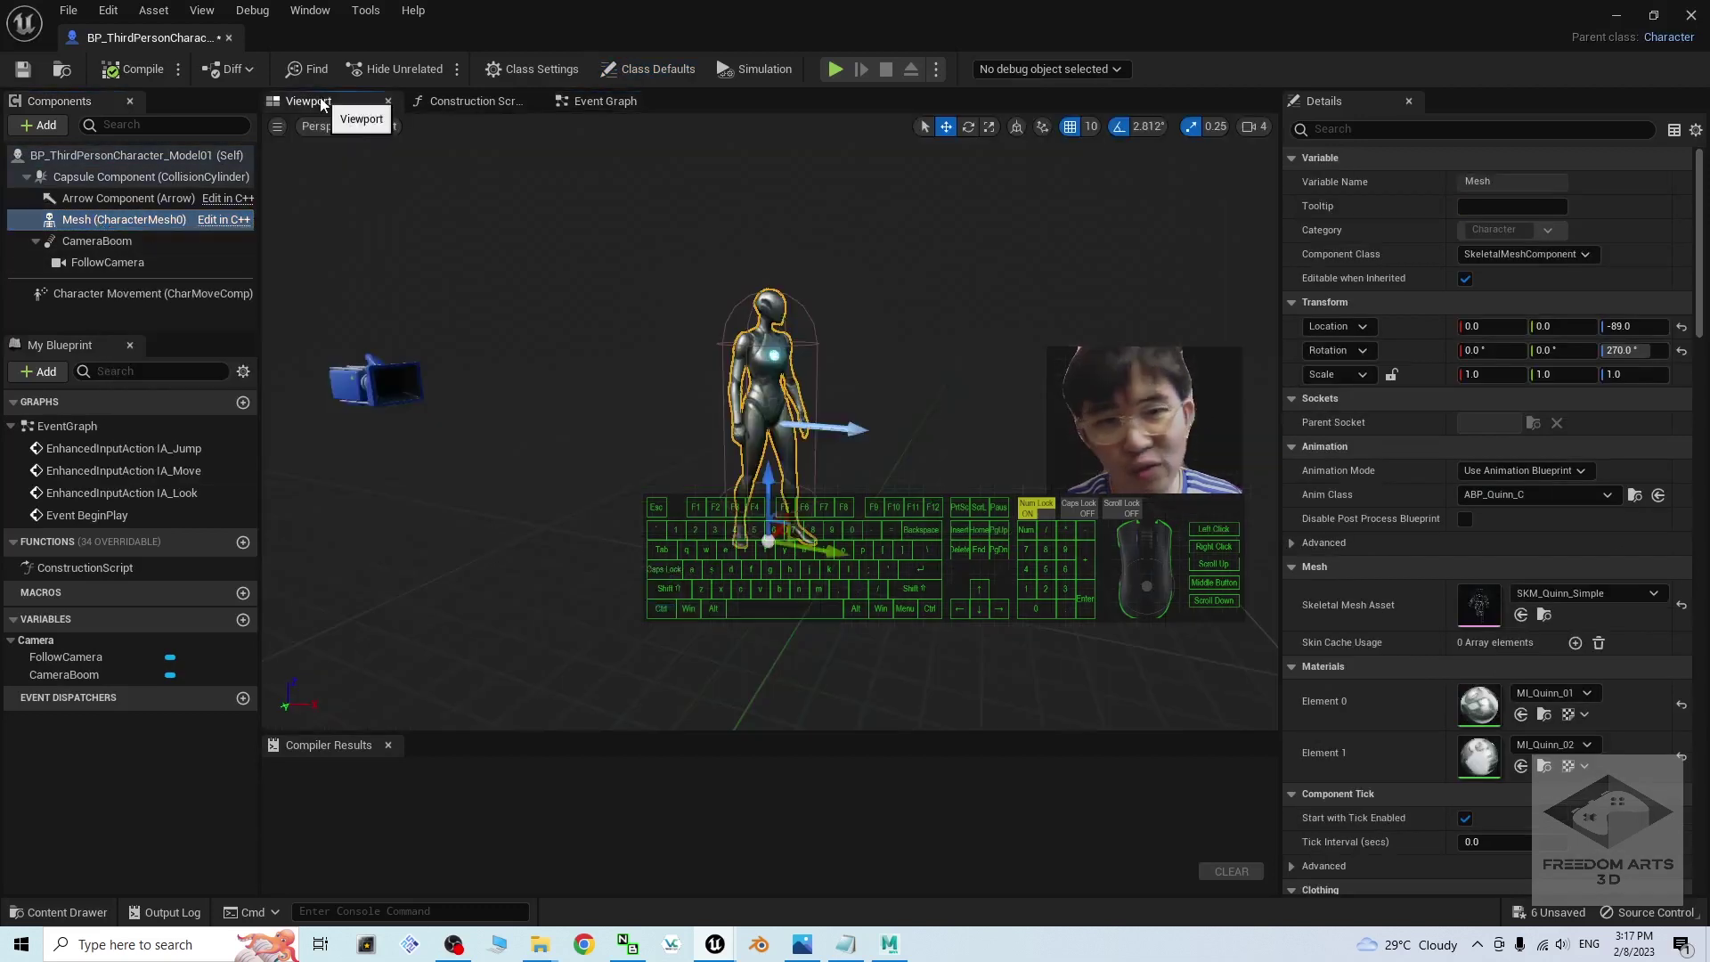
{"action": "left_click", "coordinate": [1578, 594]}
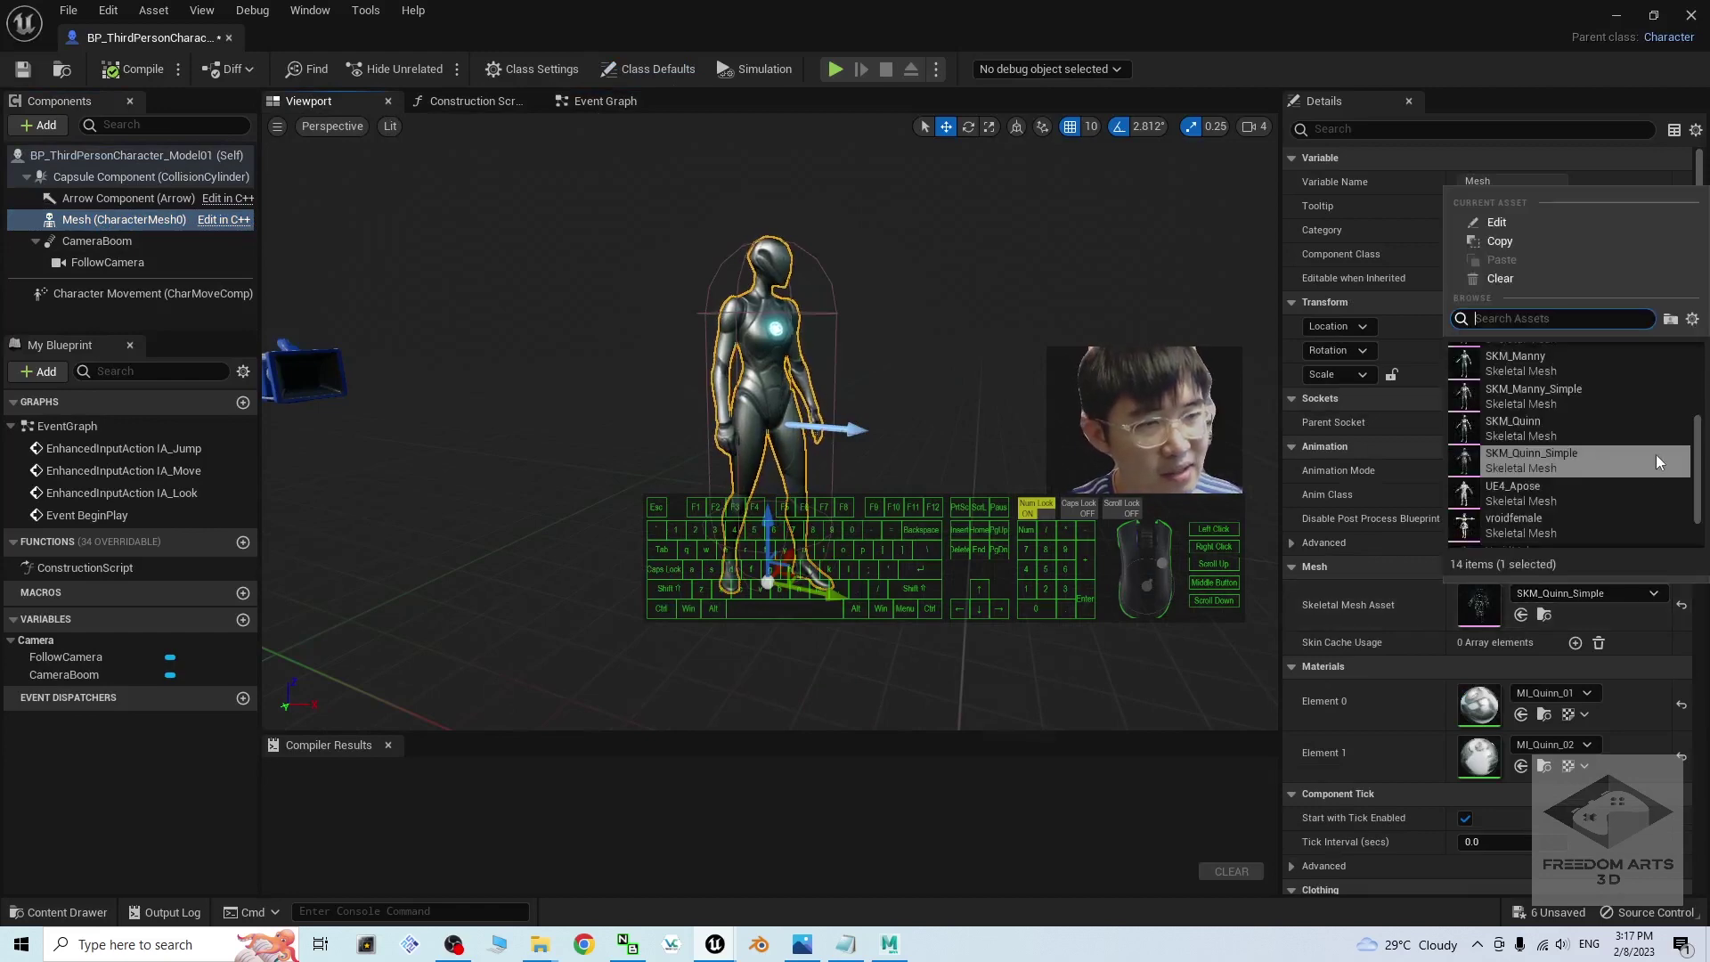
{"action": "scroll", "coordinate": [1584, 400], "scroll_direction": "up", "scroll_amount": 5}
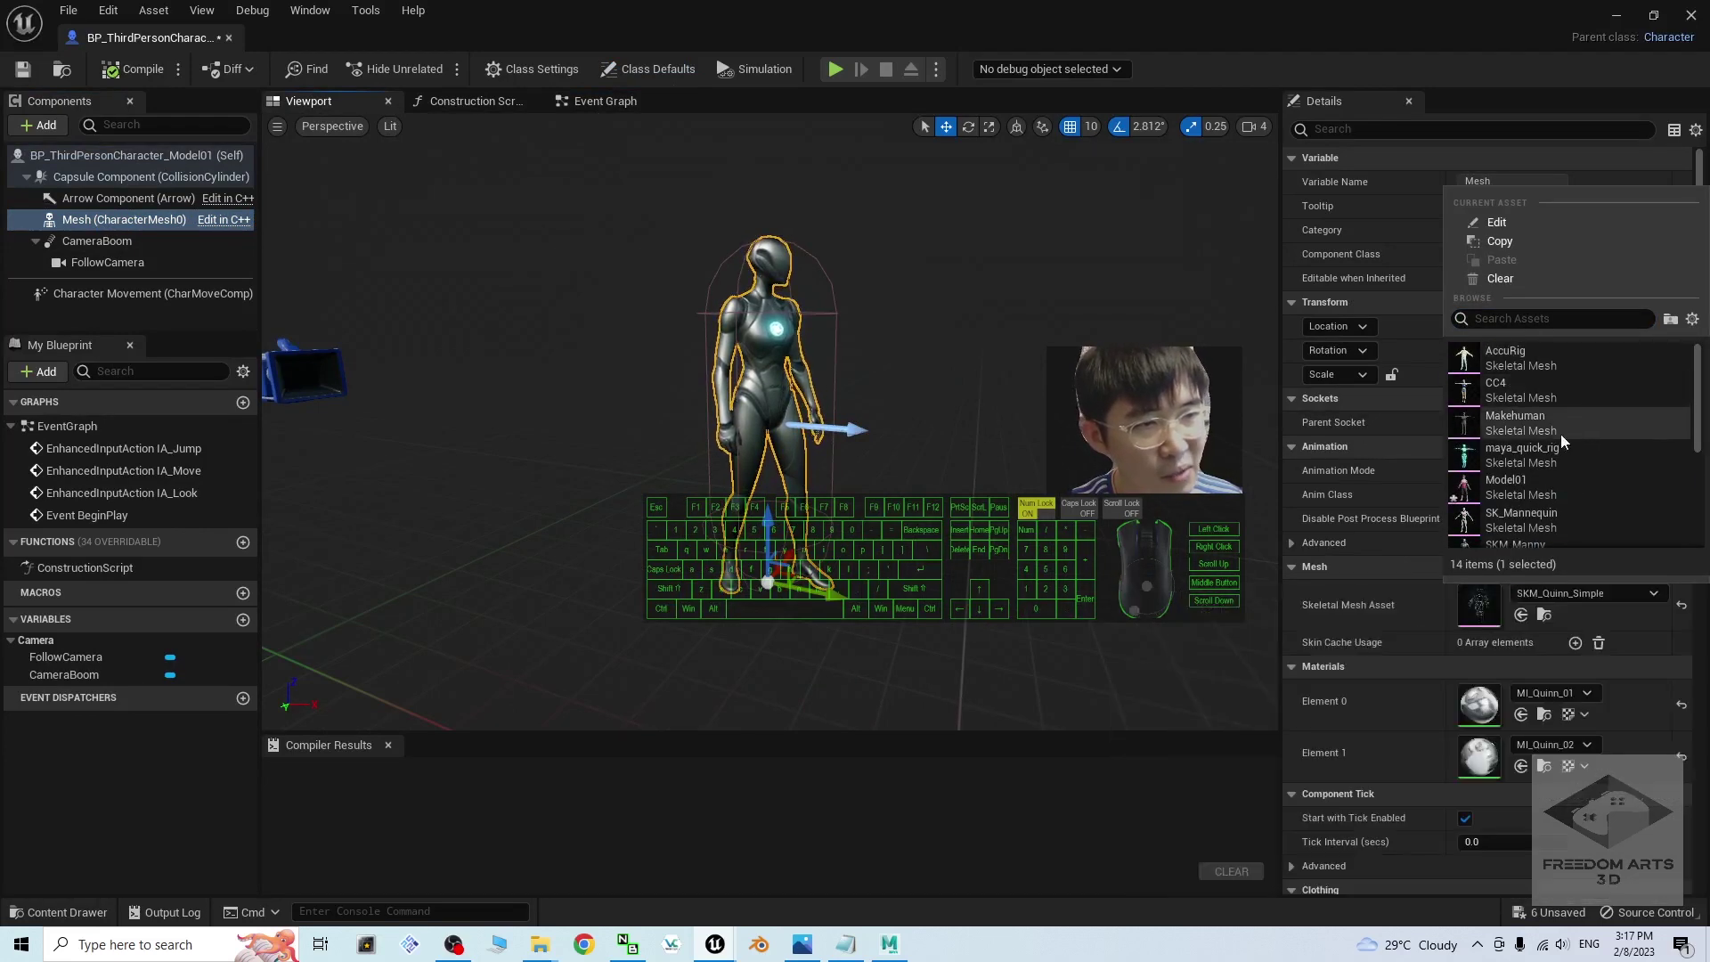
{"action": "left_click", "coordinate": [1558, 488]}
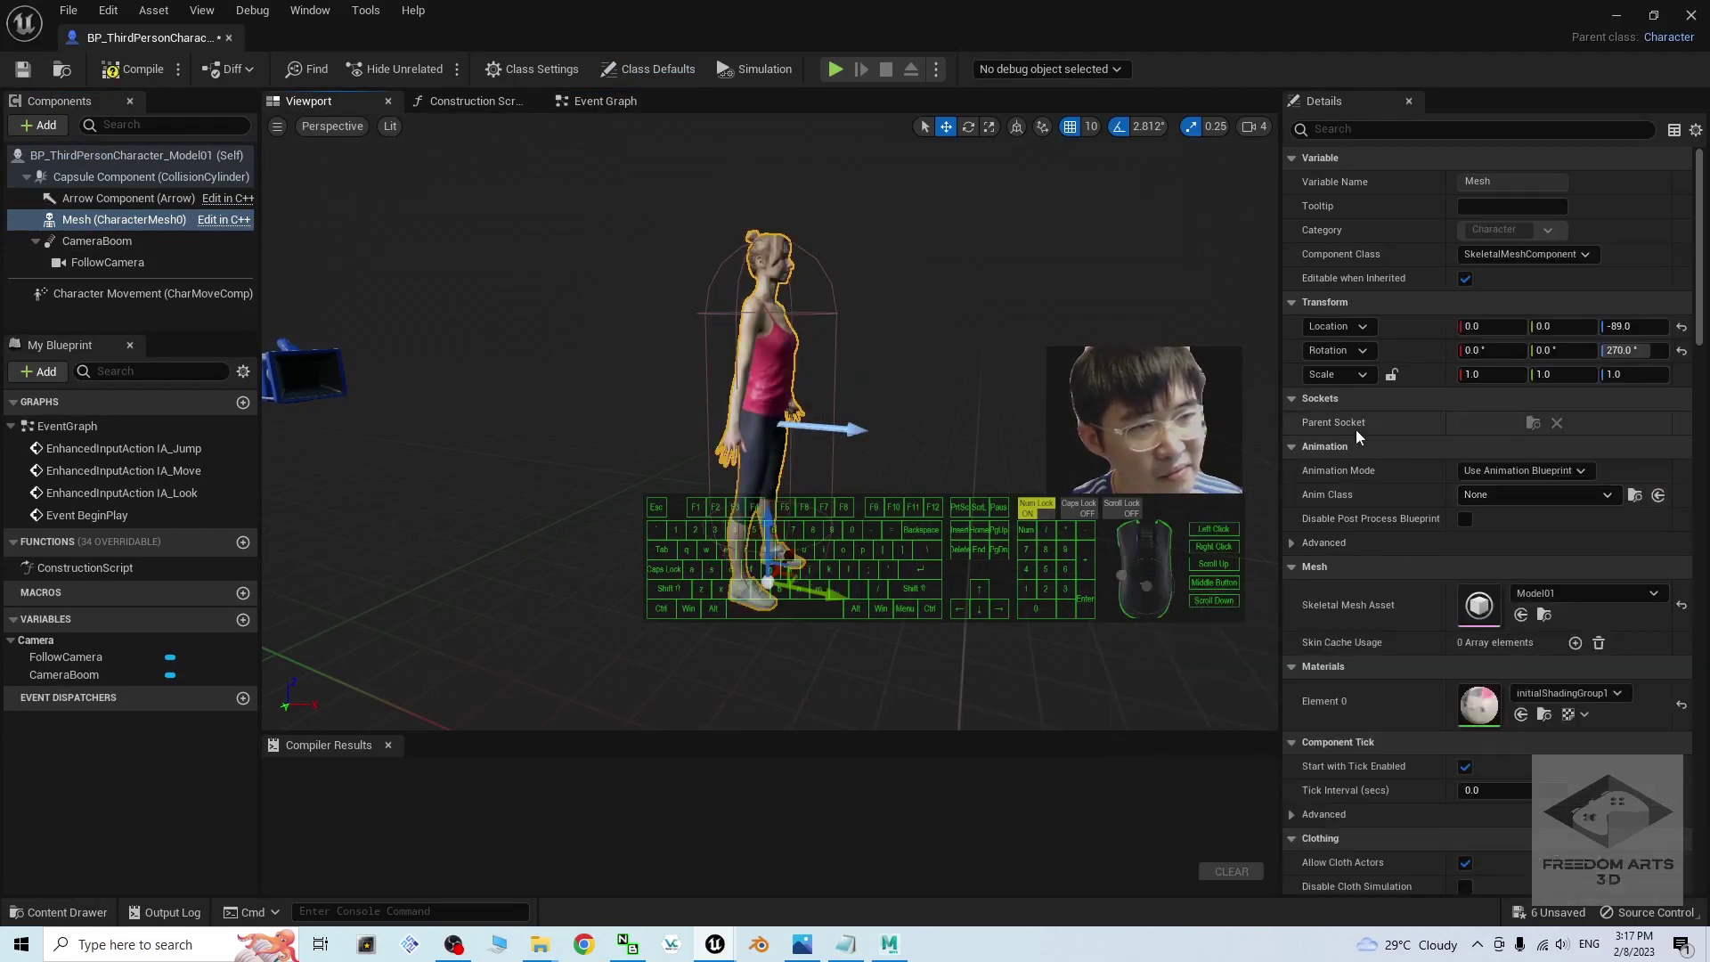
Rename the ThirdPerson_AnimBP animation blueprint in the Model01 Animation folder to ThirdPerson_AnimBP_Model01
{"action": "left_click", "coordinate": [1503, 497]}
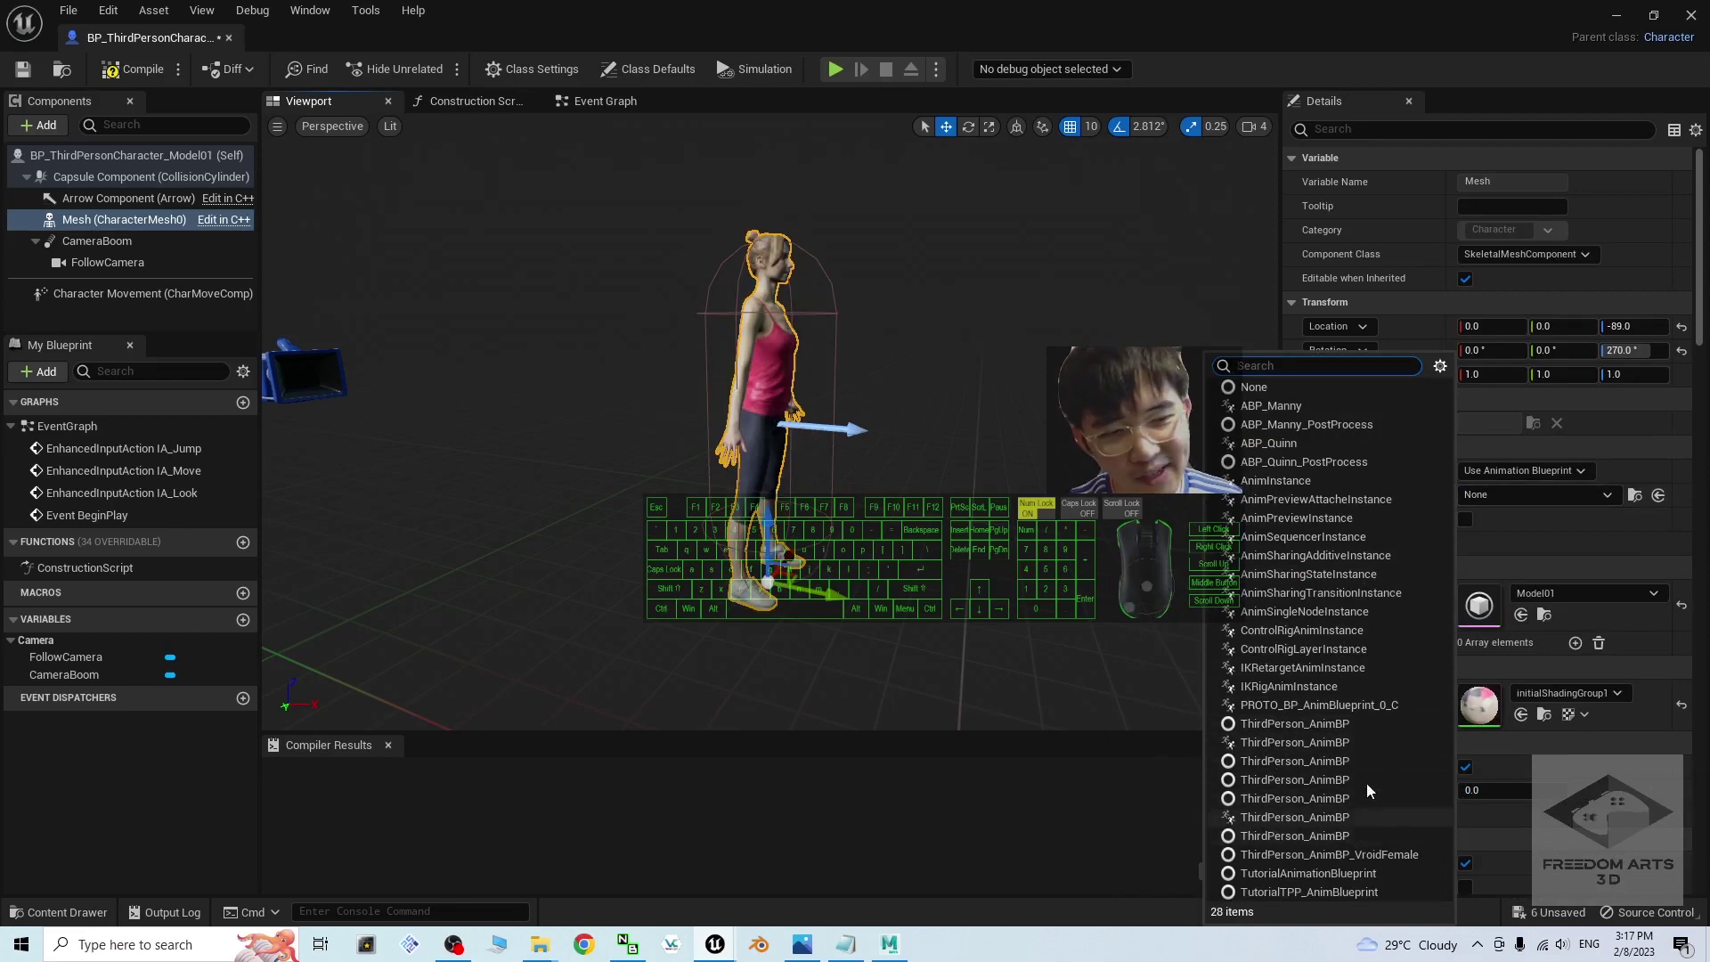
{"action": "left_click", "coordinate": [969, 497]}
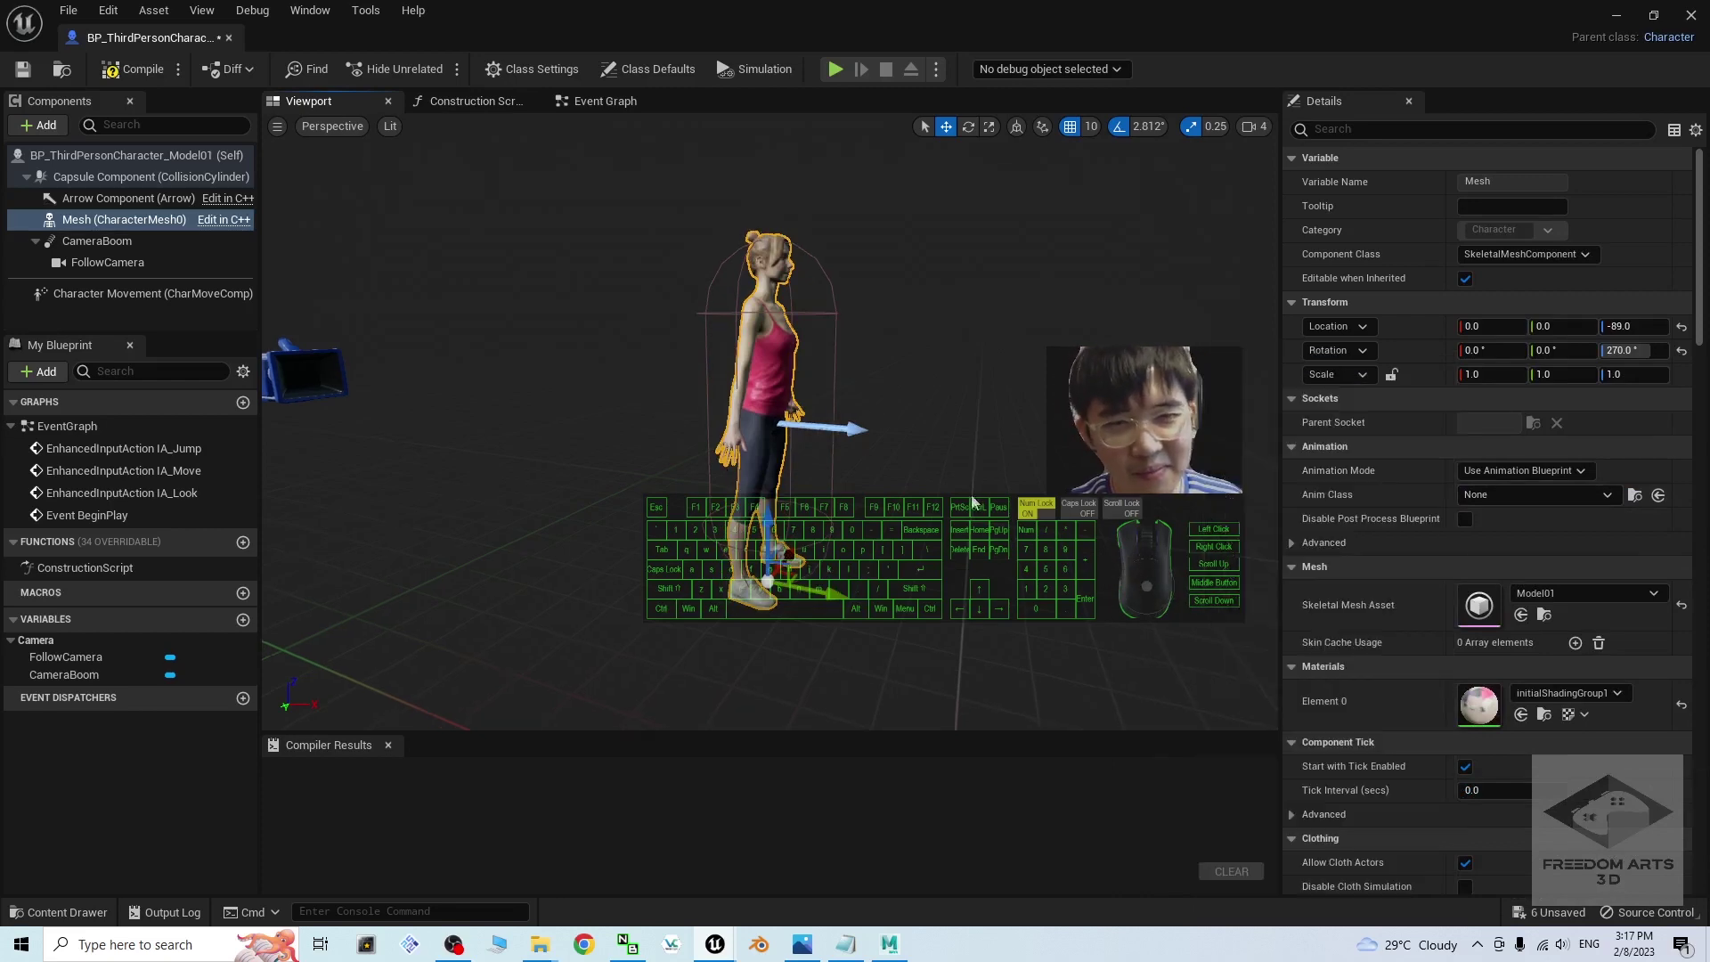
{"action": "left_click", "coordinate": [1614, 16]}
{"action": "left_click", "coordinate": [362, 626]}
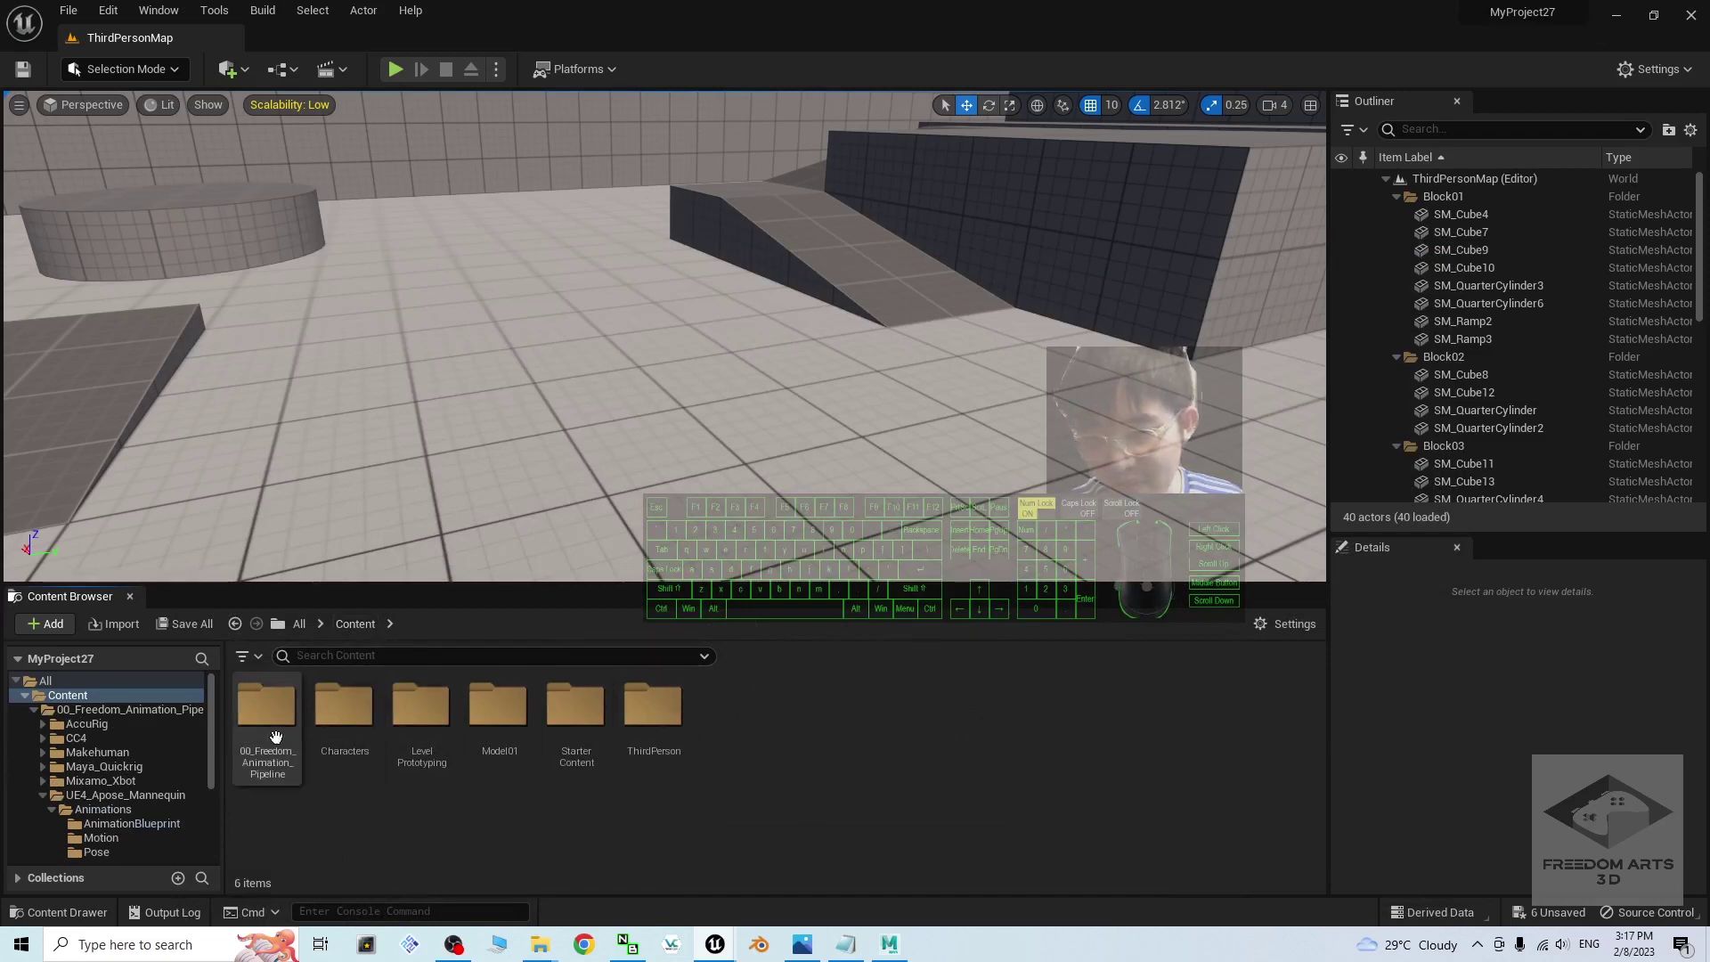
{"action": "double_click", "coordinate": [497, 704]}
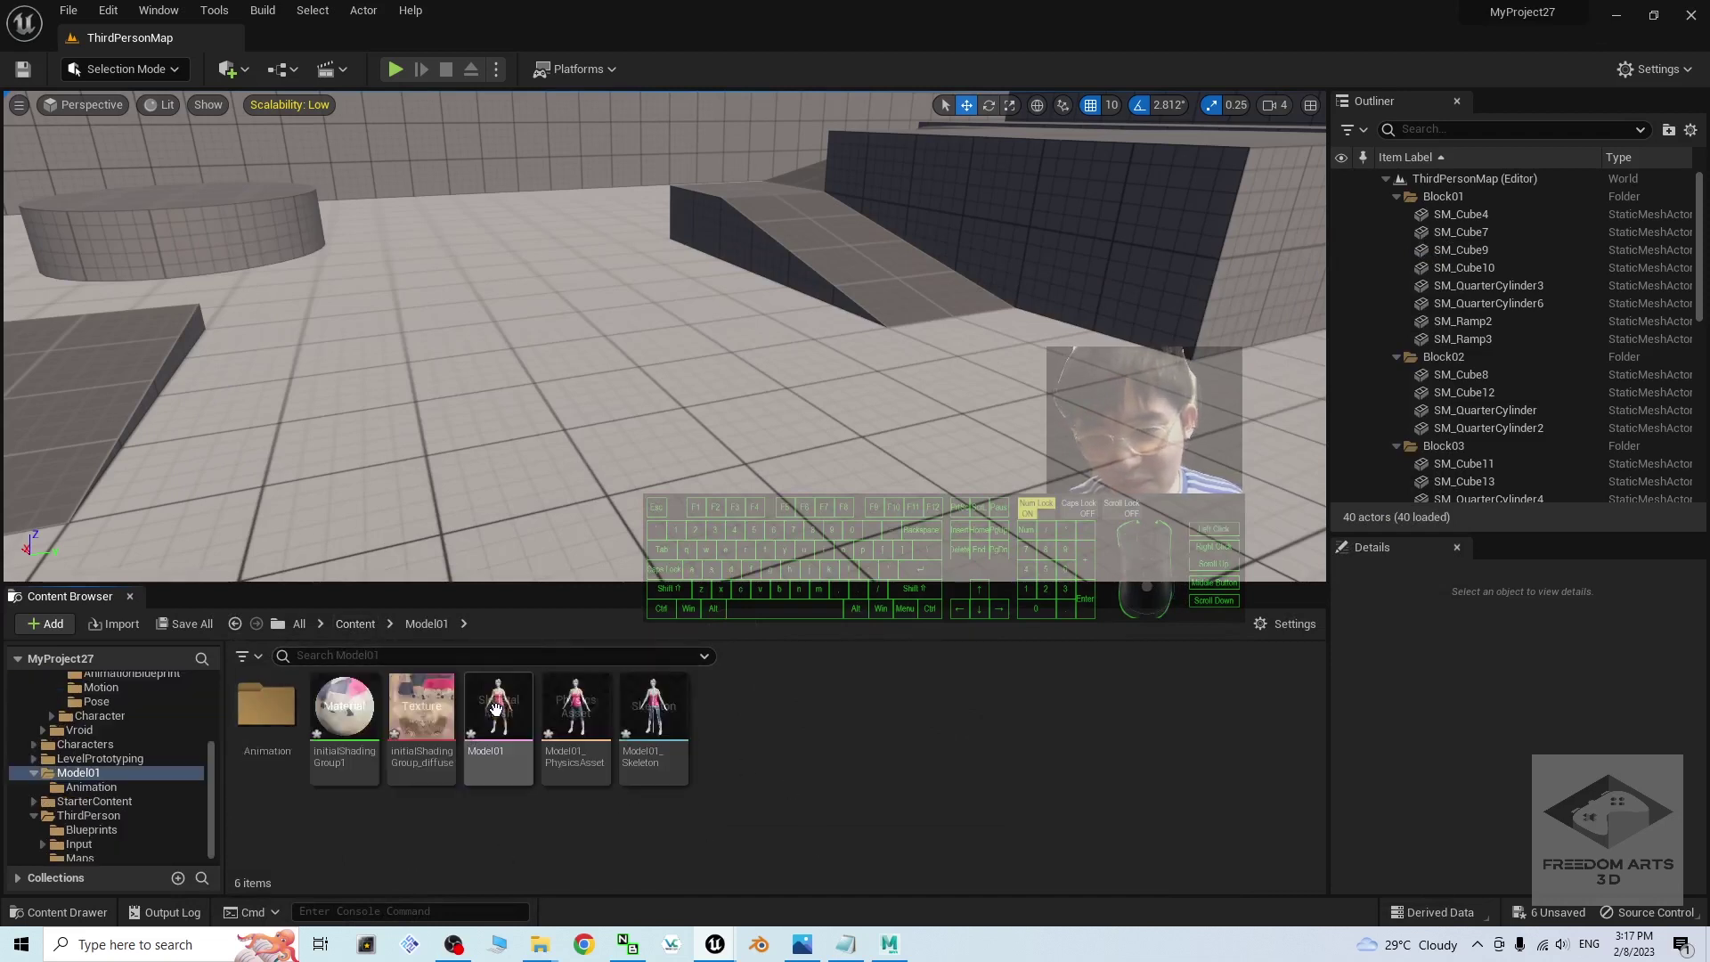
{"action": "double_click", "coordinate": [260, 703]}
{"action": "scroll", "coordinate": [930, 773], "scroll_direction": "down", "scroll_amount": 3}
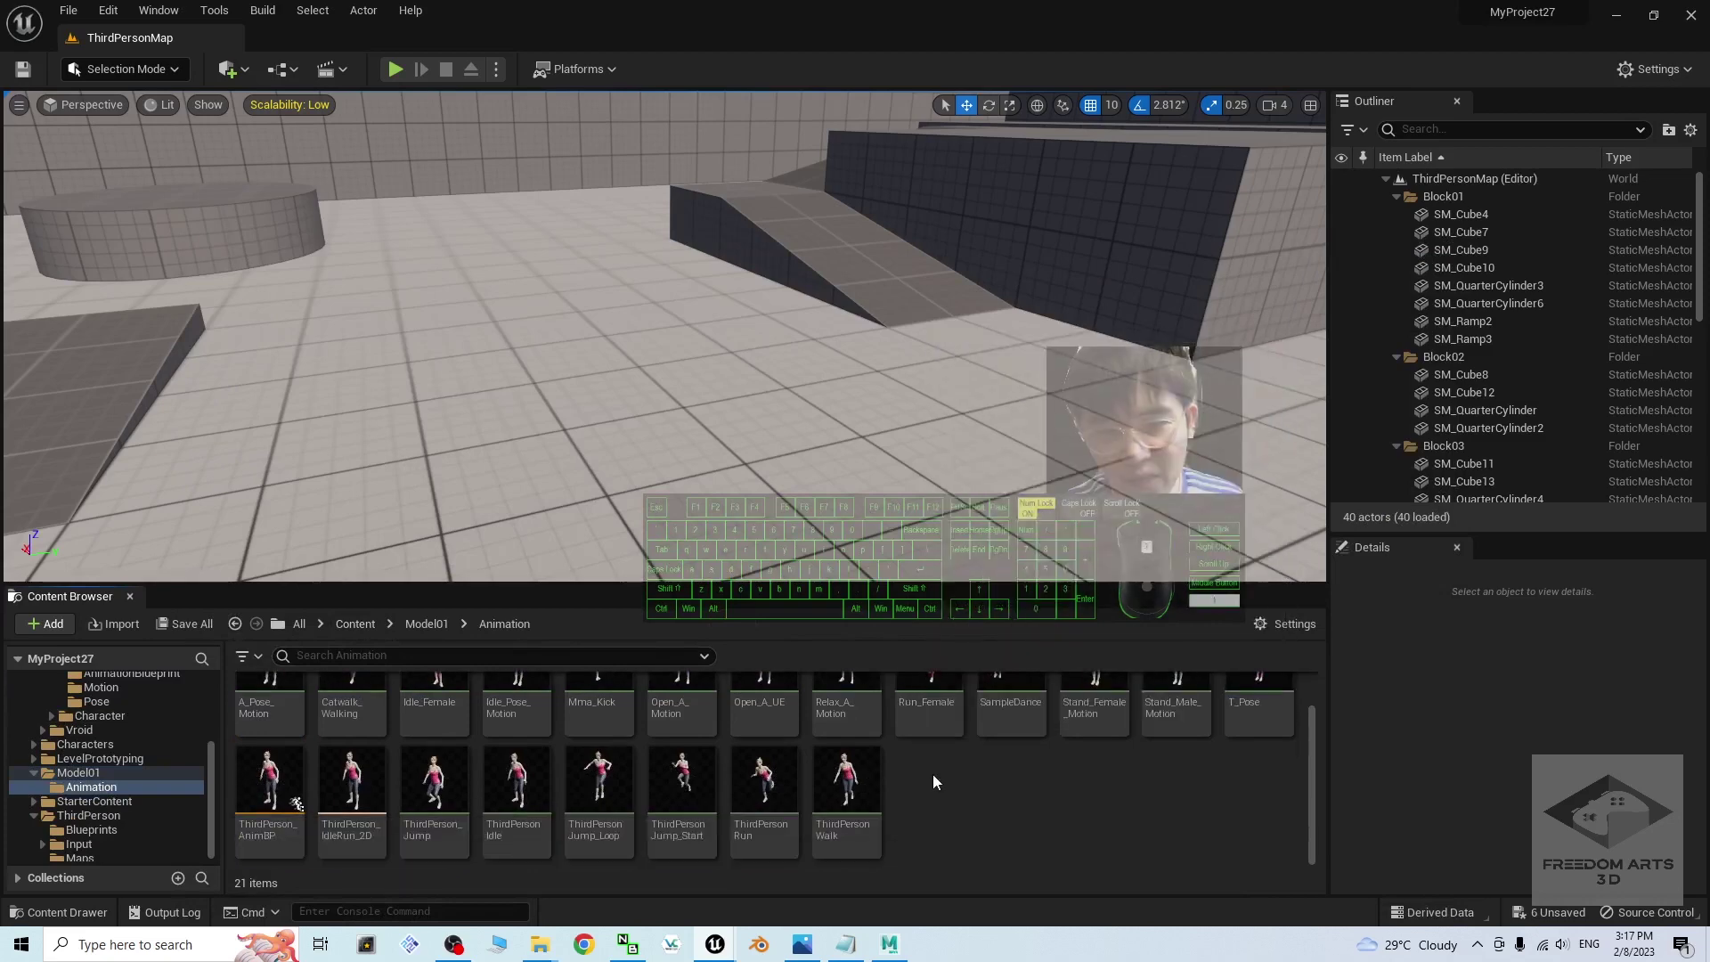
{"action": "scroll", "coordinate": [1124, 833], "scroll_direction": "up", "scroll_amount": 3}
{"action": "scroll", "coordinate": [739, 780], "scroll_direction": "down", "scroll_amount": 1}
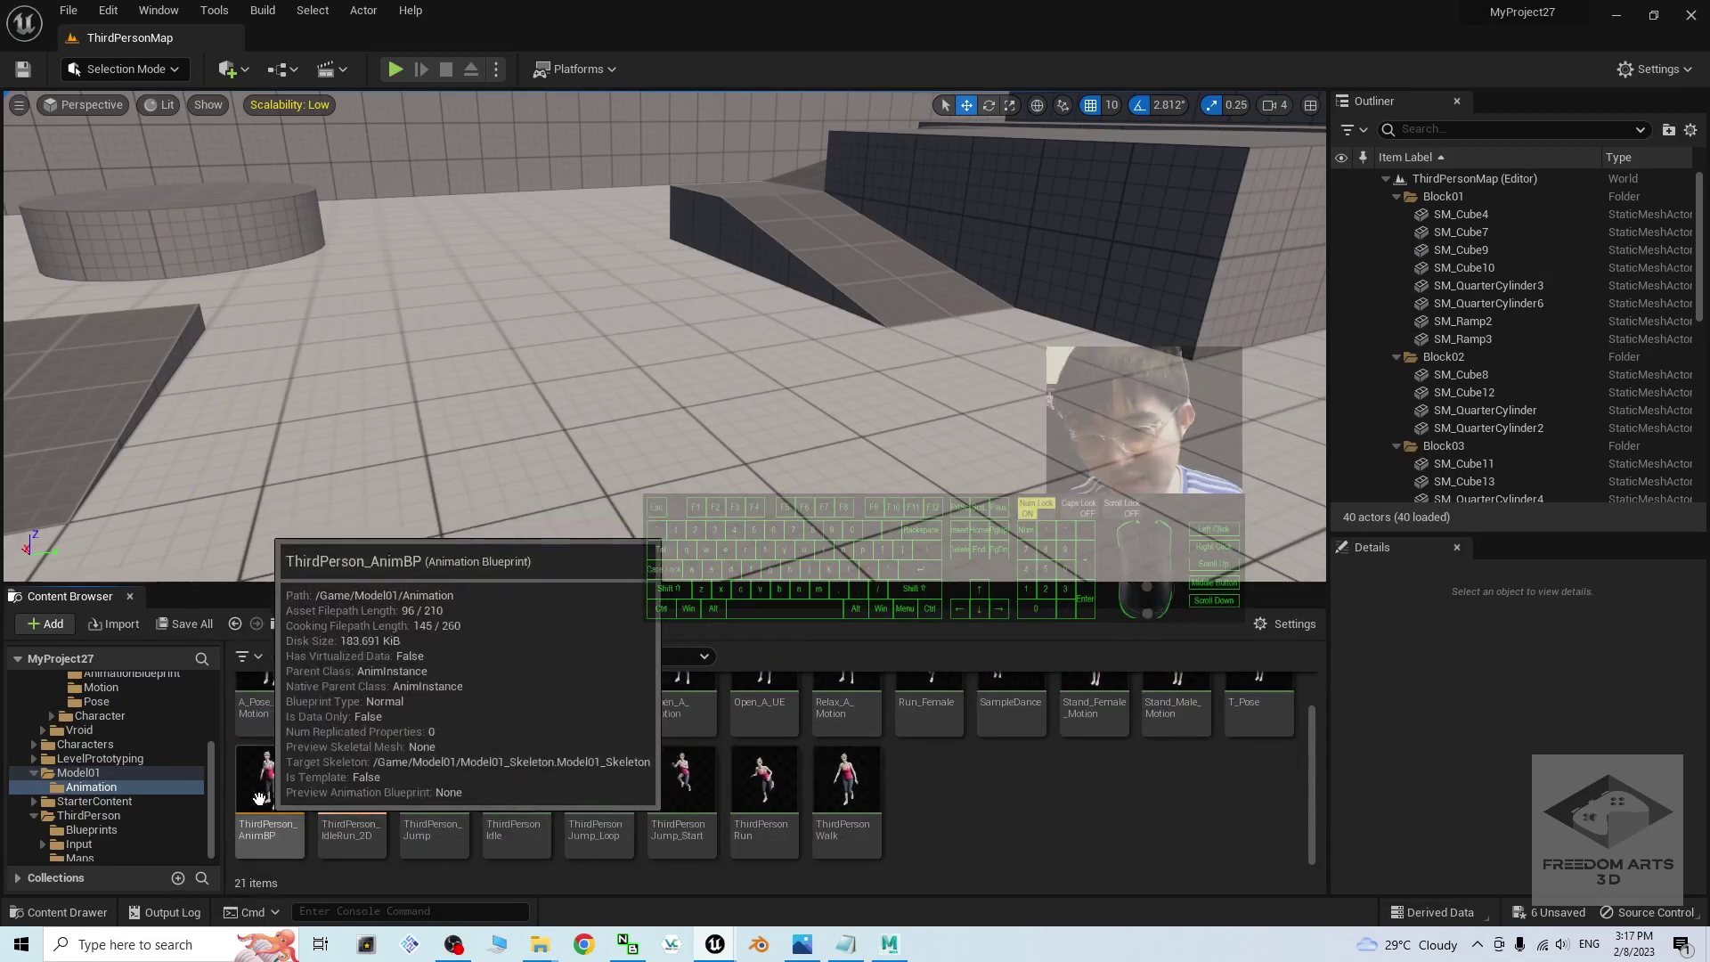
{"action": "right_click", "coordinate": [262, 800]}
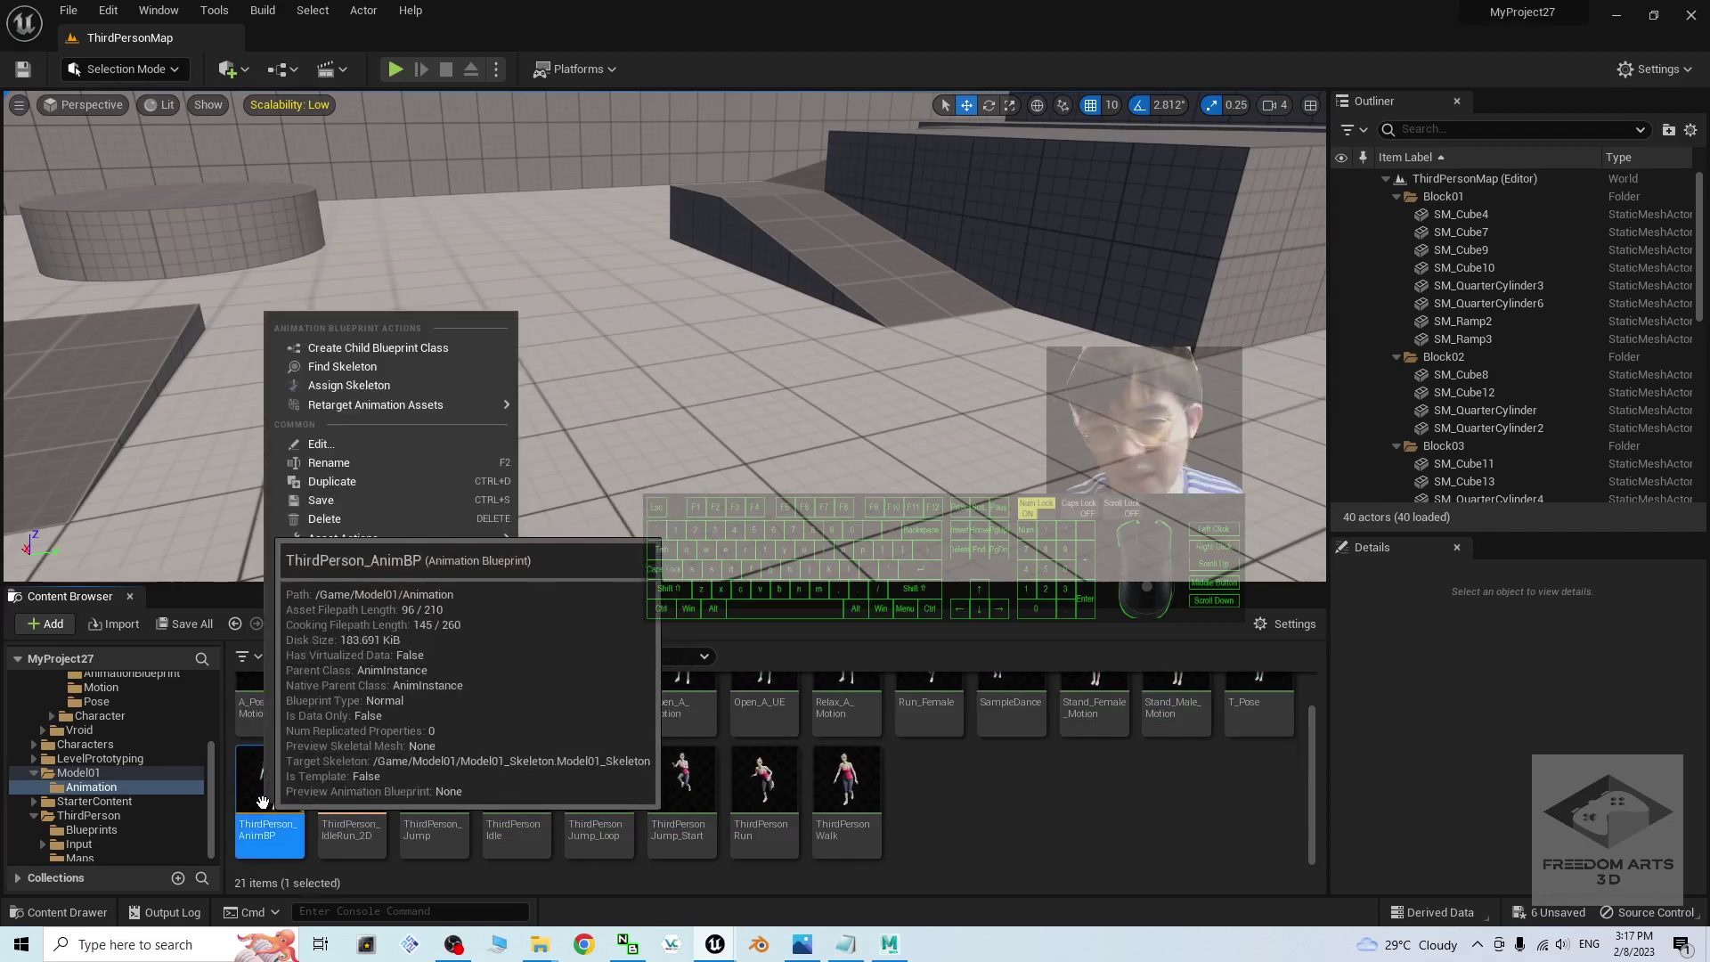
{"action": "left_click", "coordinate": [354, 467]}
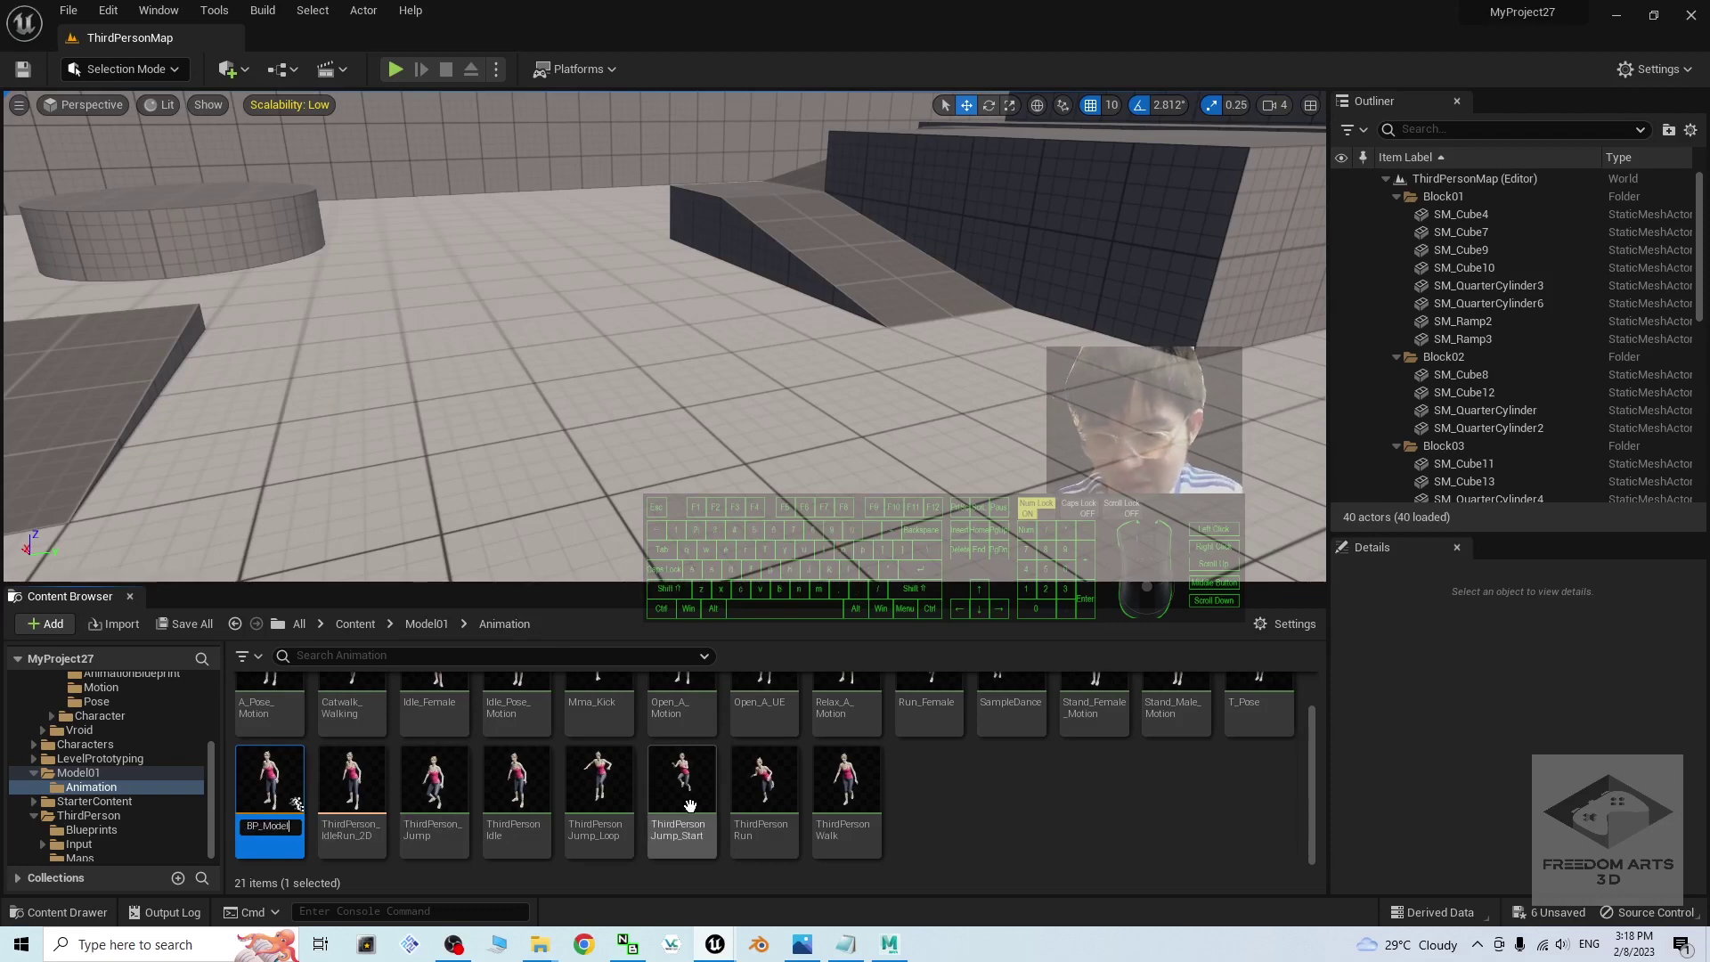
{"action": "scroll", "coordinate": [1152, 800], "scroll_direction": "up", "scroll_amount": 1}
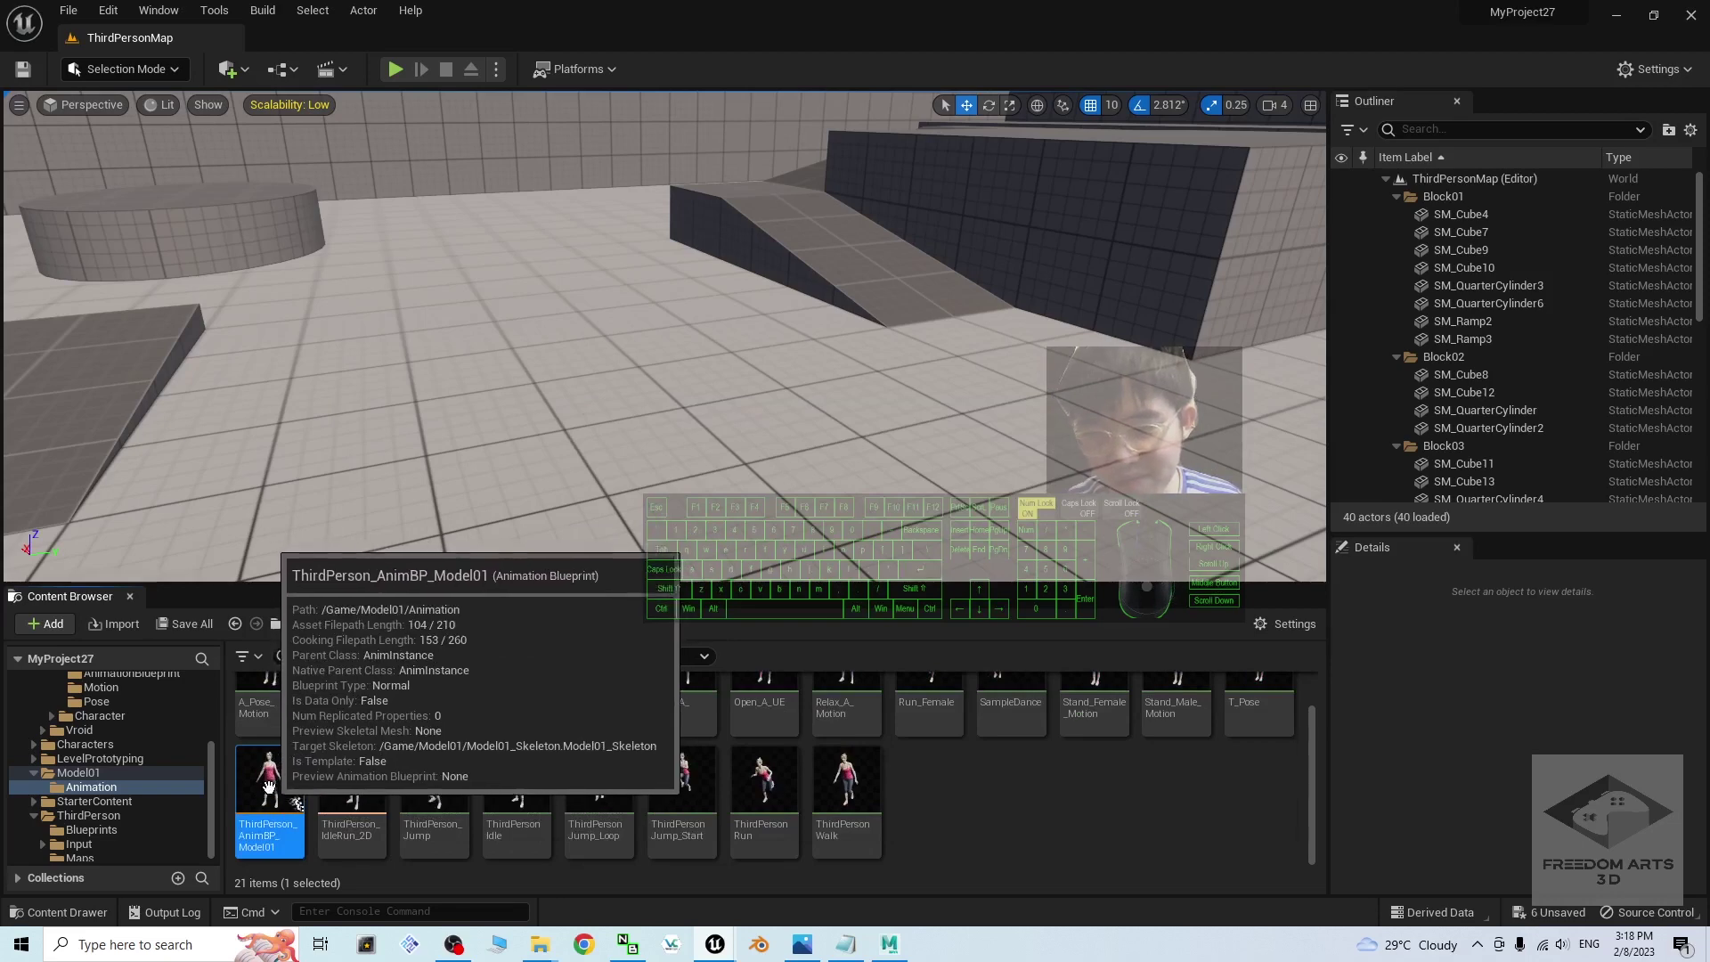
{"action": "scroll", "coordinate": [285, 798], "scroll_direction": "down", "scroll_amount": 1}
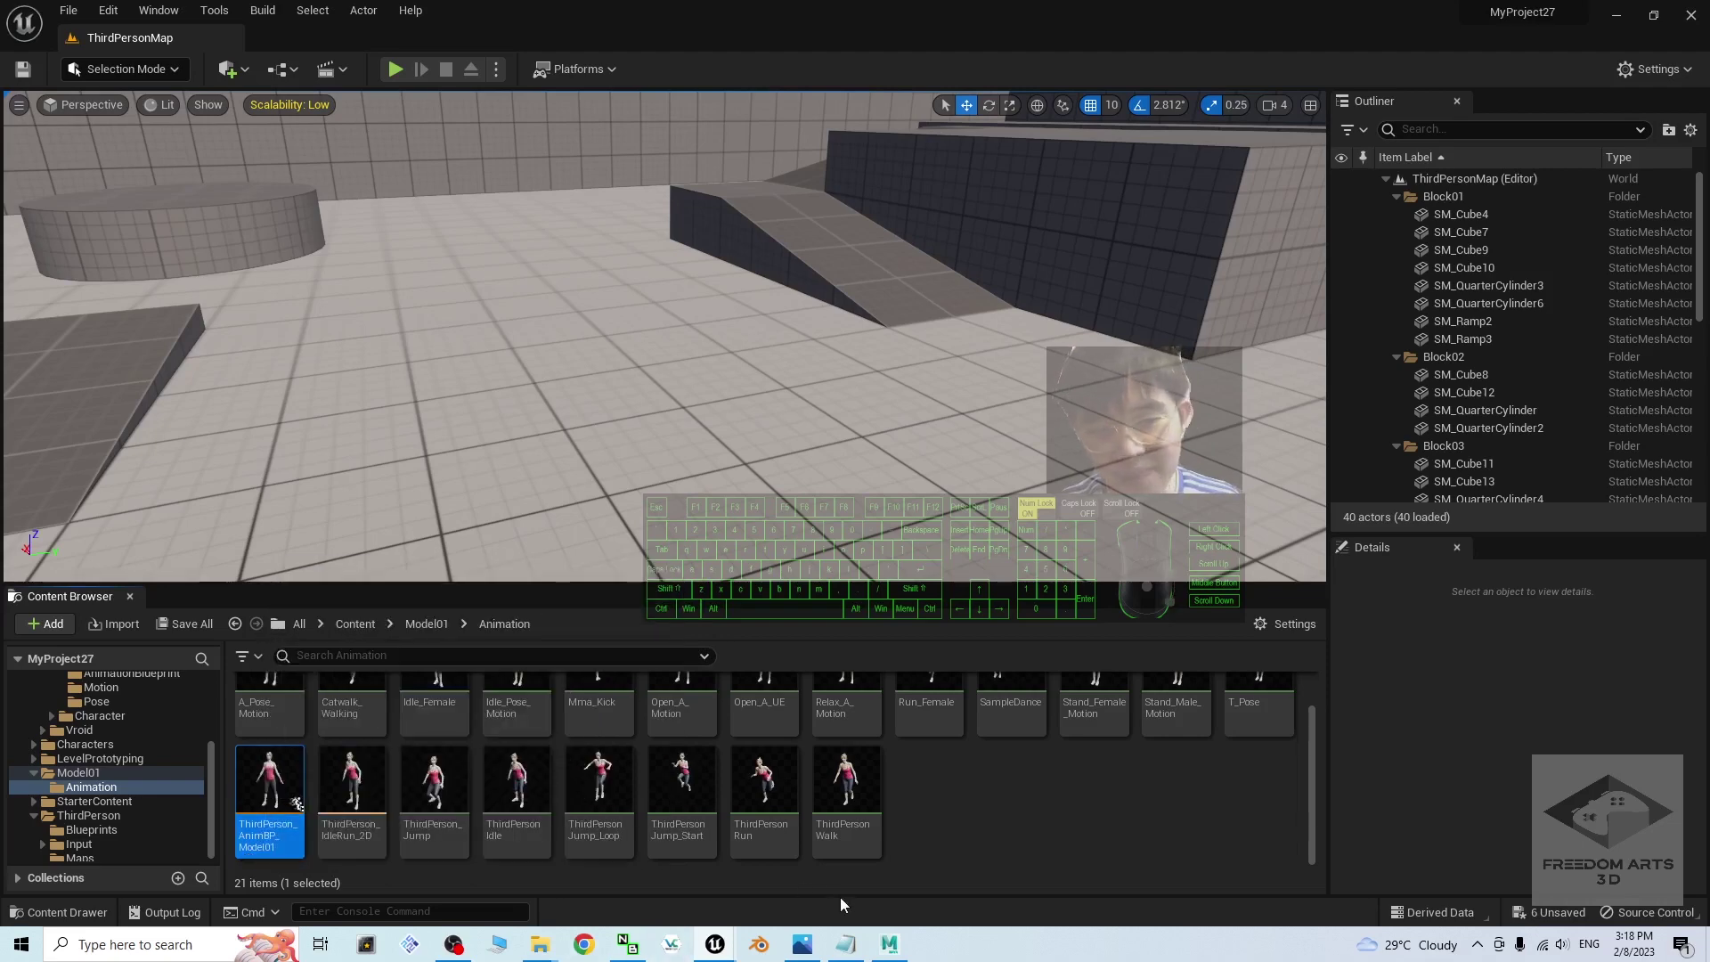
Set the Mesh component's Anim Class in BP_ThirdPersonCharacter_Model01 to ThirdPerson_AnimBP_Model01, and compile and save the blueprint
{"action": "mouse_move", "coordinate": [727, 944]}
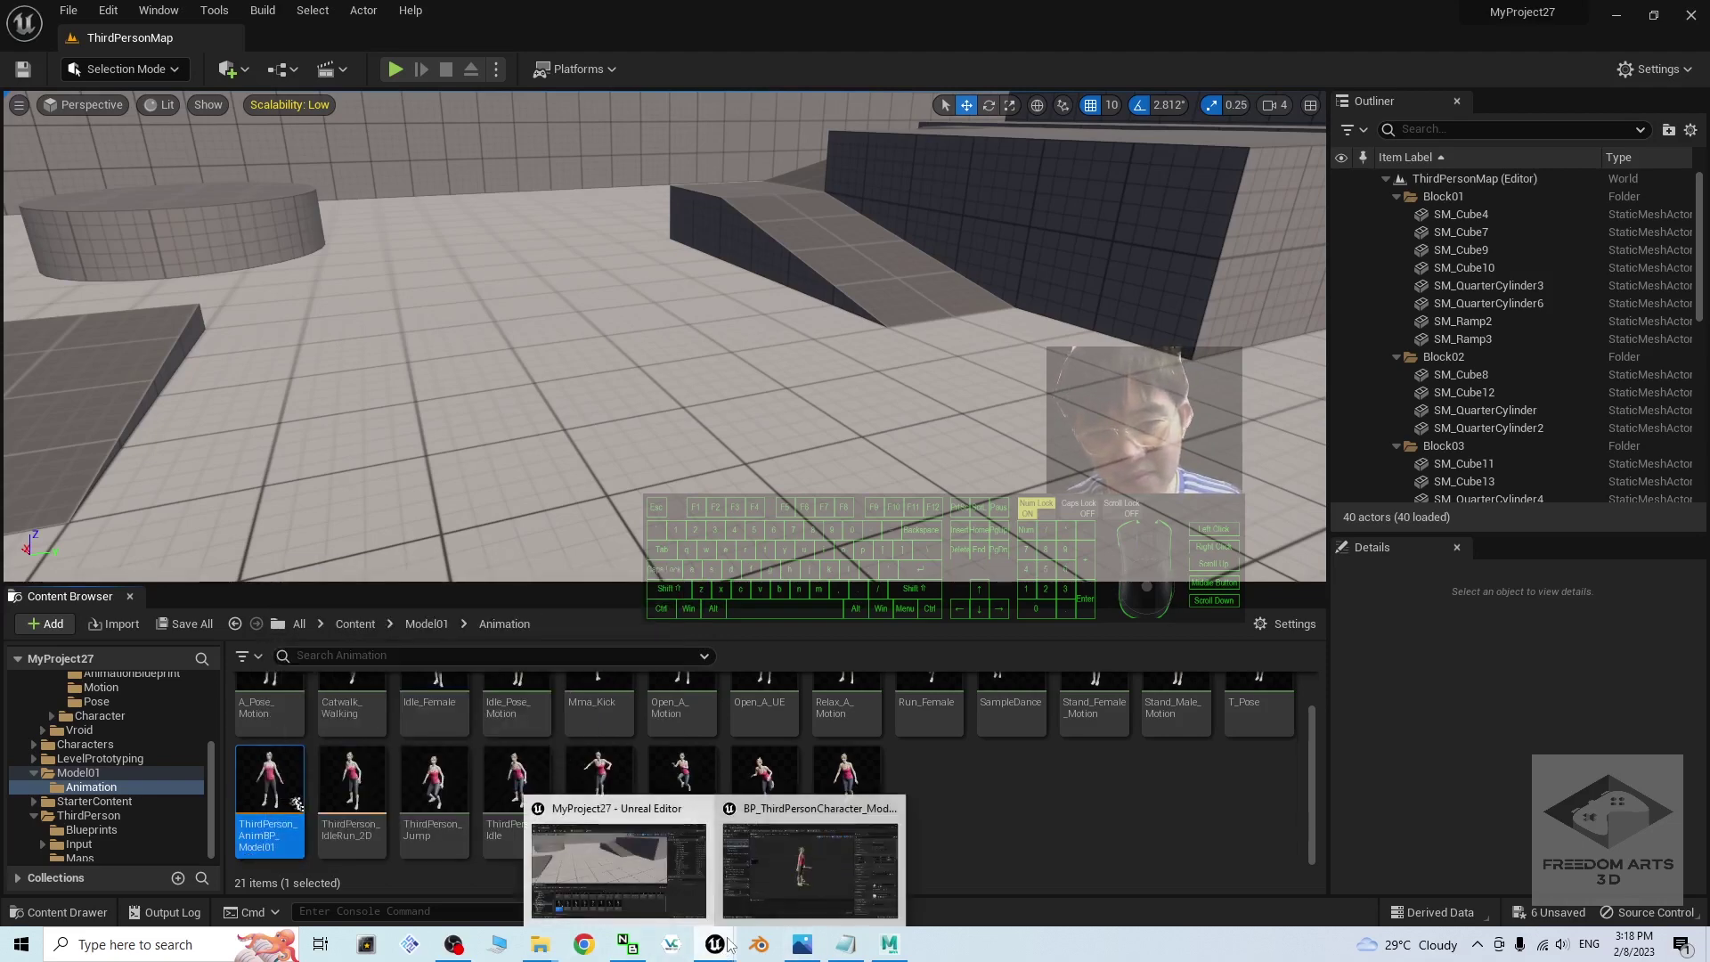
{"action": "left_click", "coordinate": [828, 856]}
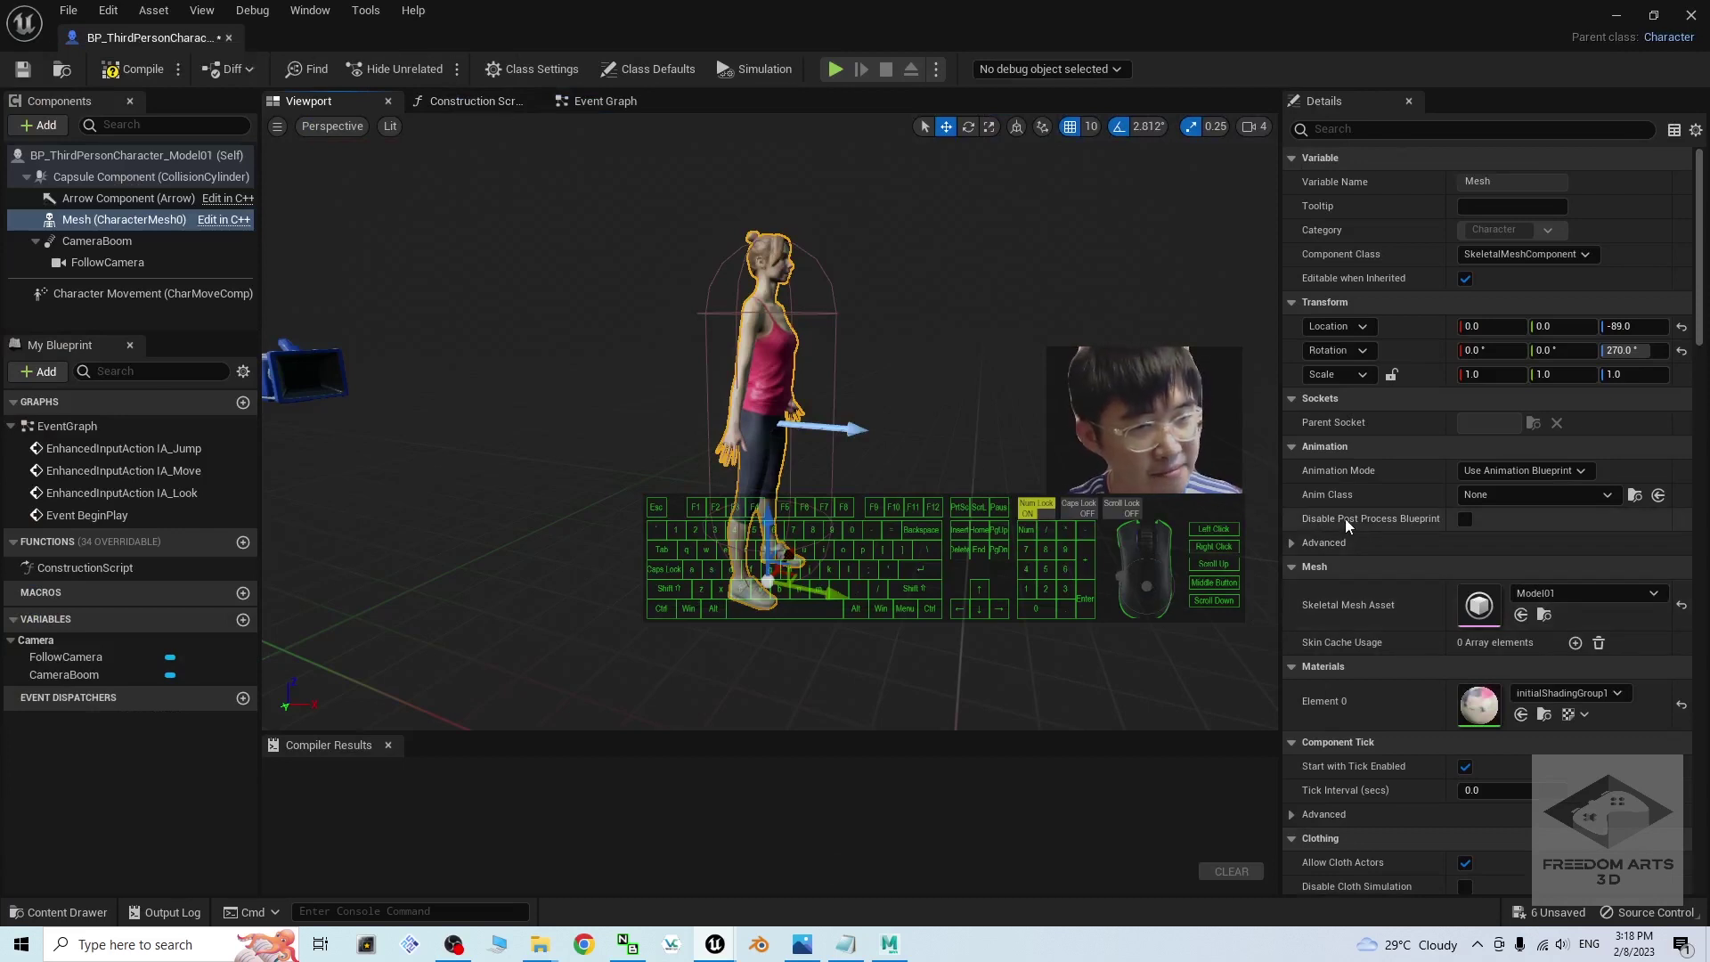
{"action": "left_click", "coordinate": [1504, 503]}
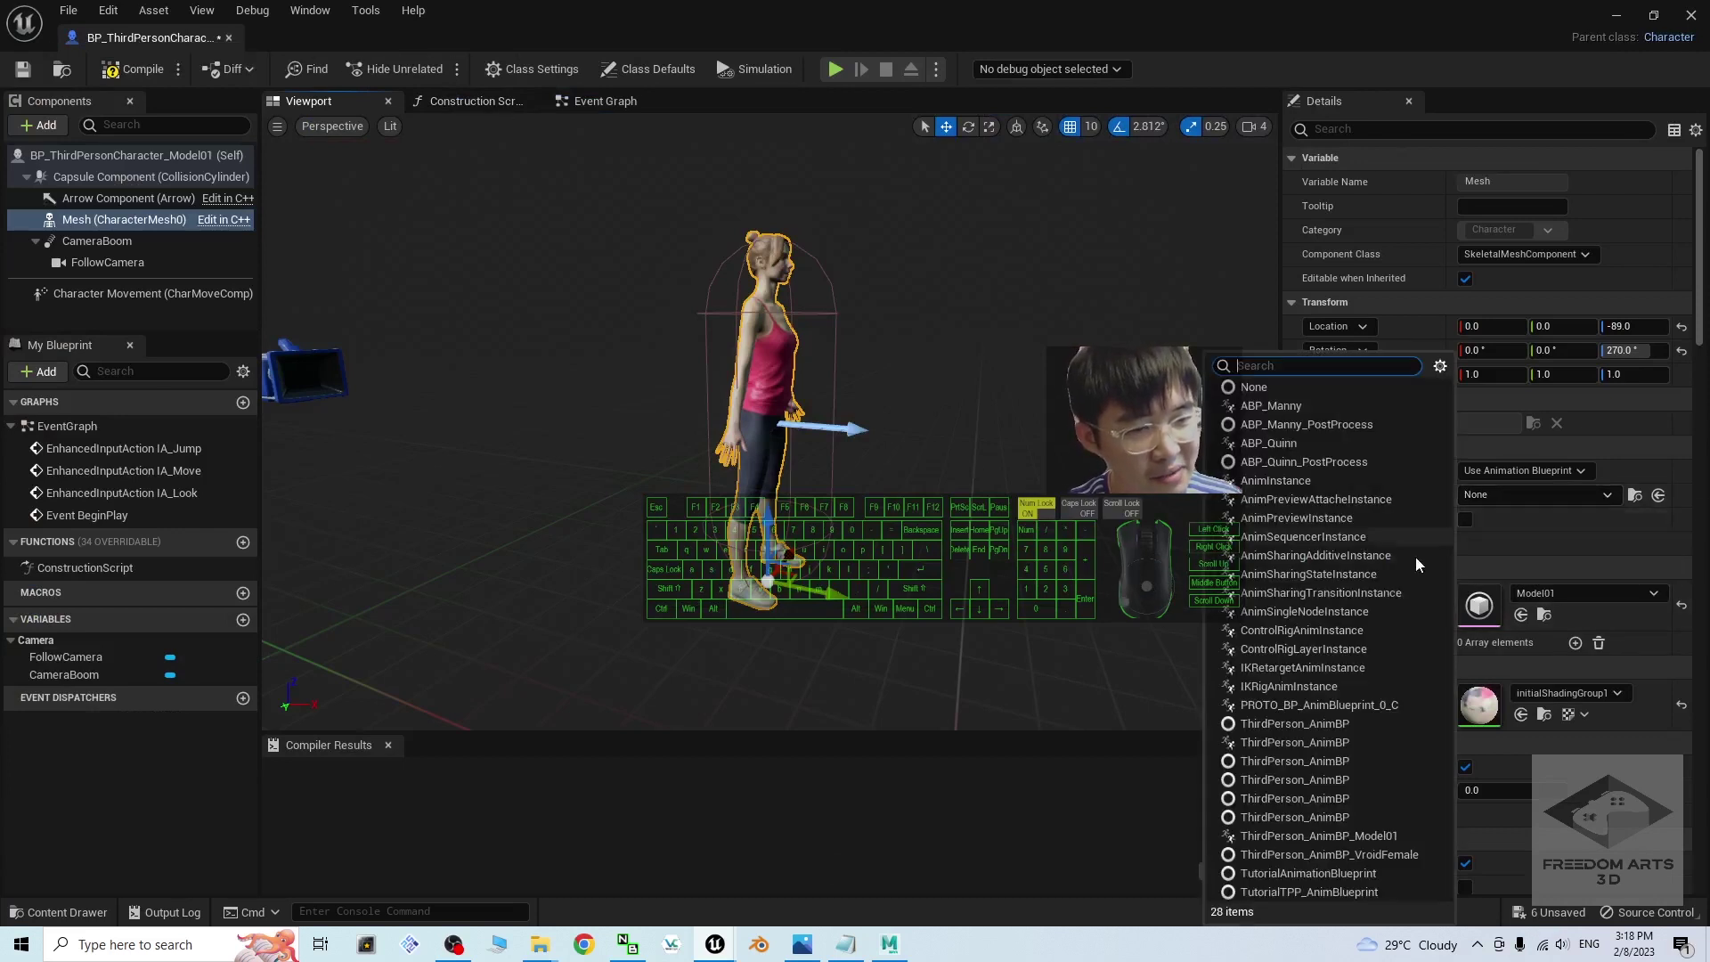
{"action": "left_click", "coordinate": [1380, 837]}
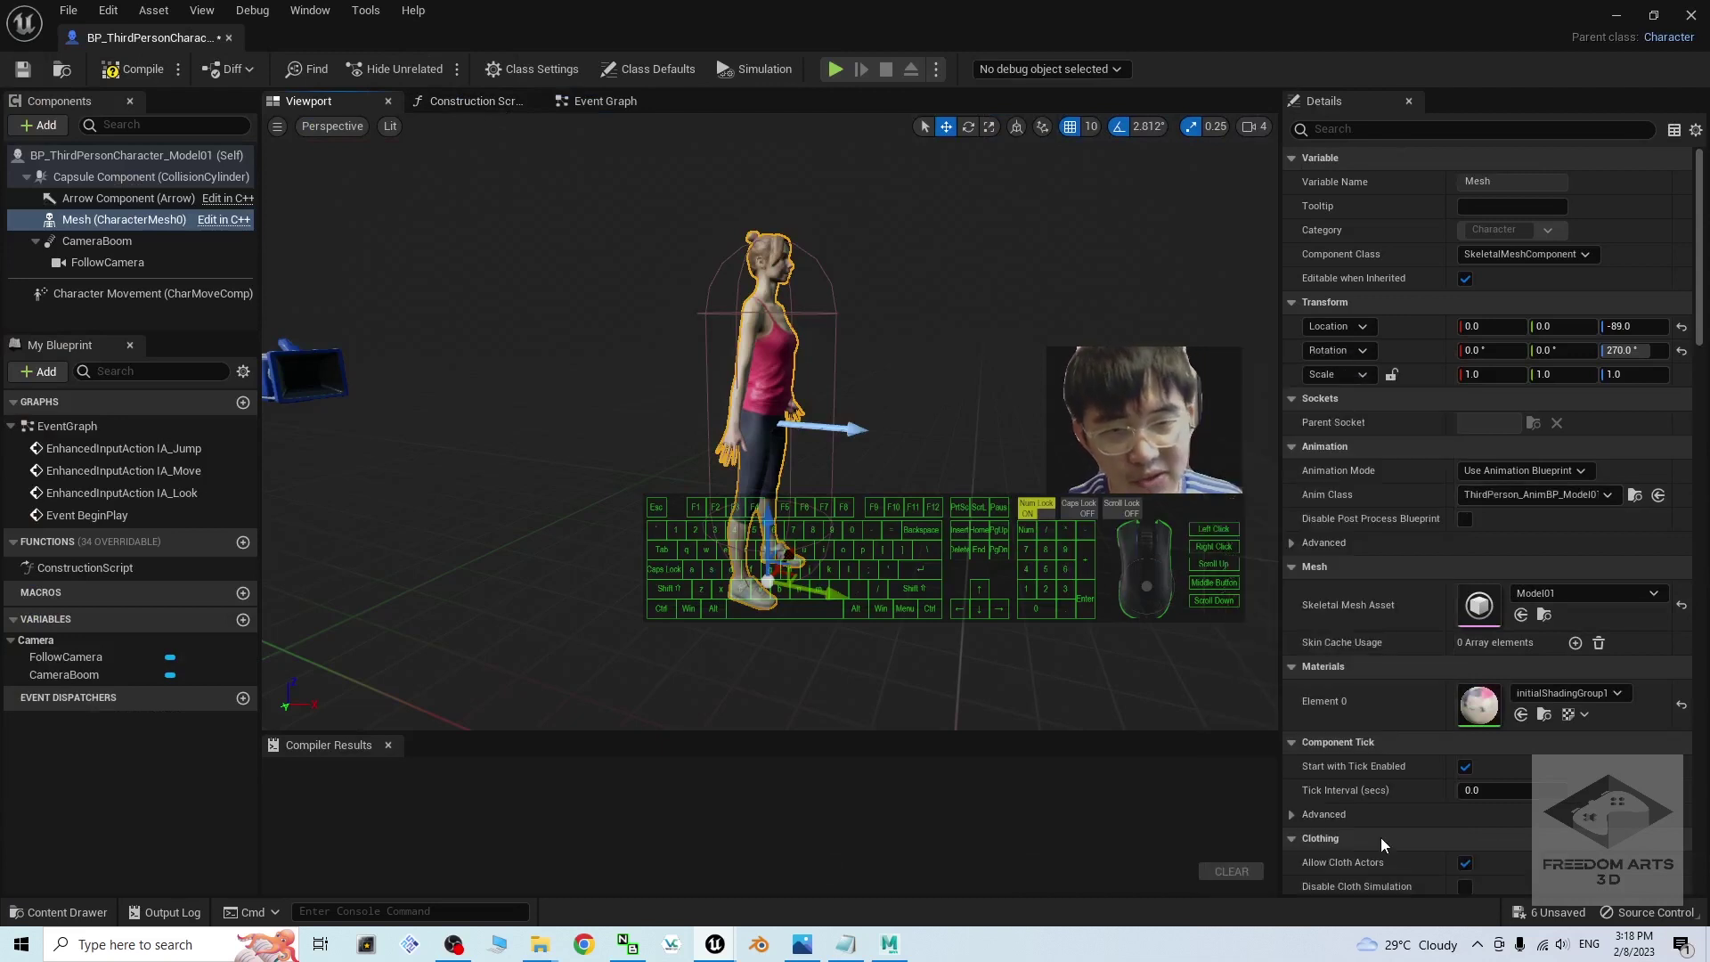
{"action": "left_click", "coordinate": [151, 71]}
{"action": "left_click", "coordinate": [22, 71]}
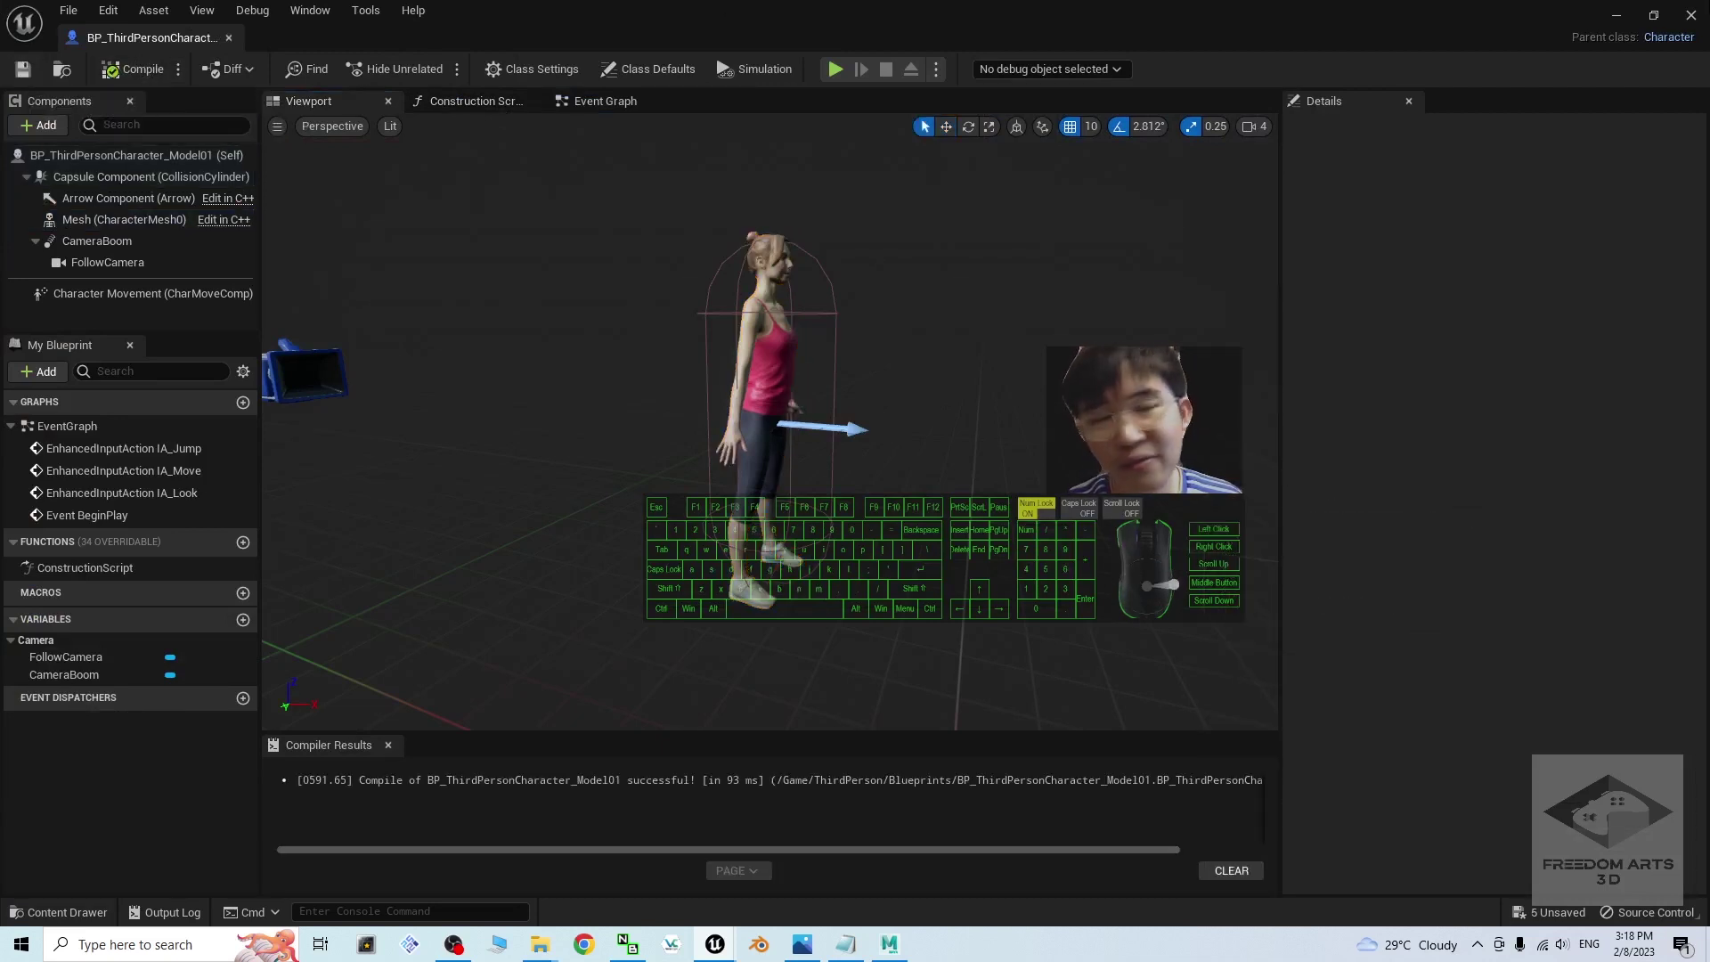
{"action": "left_click", "coordinate": [1692, 15]}
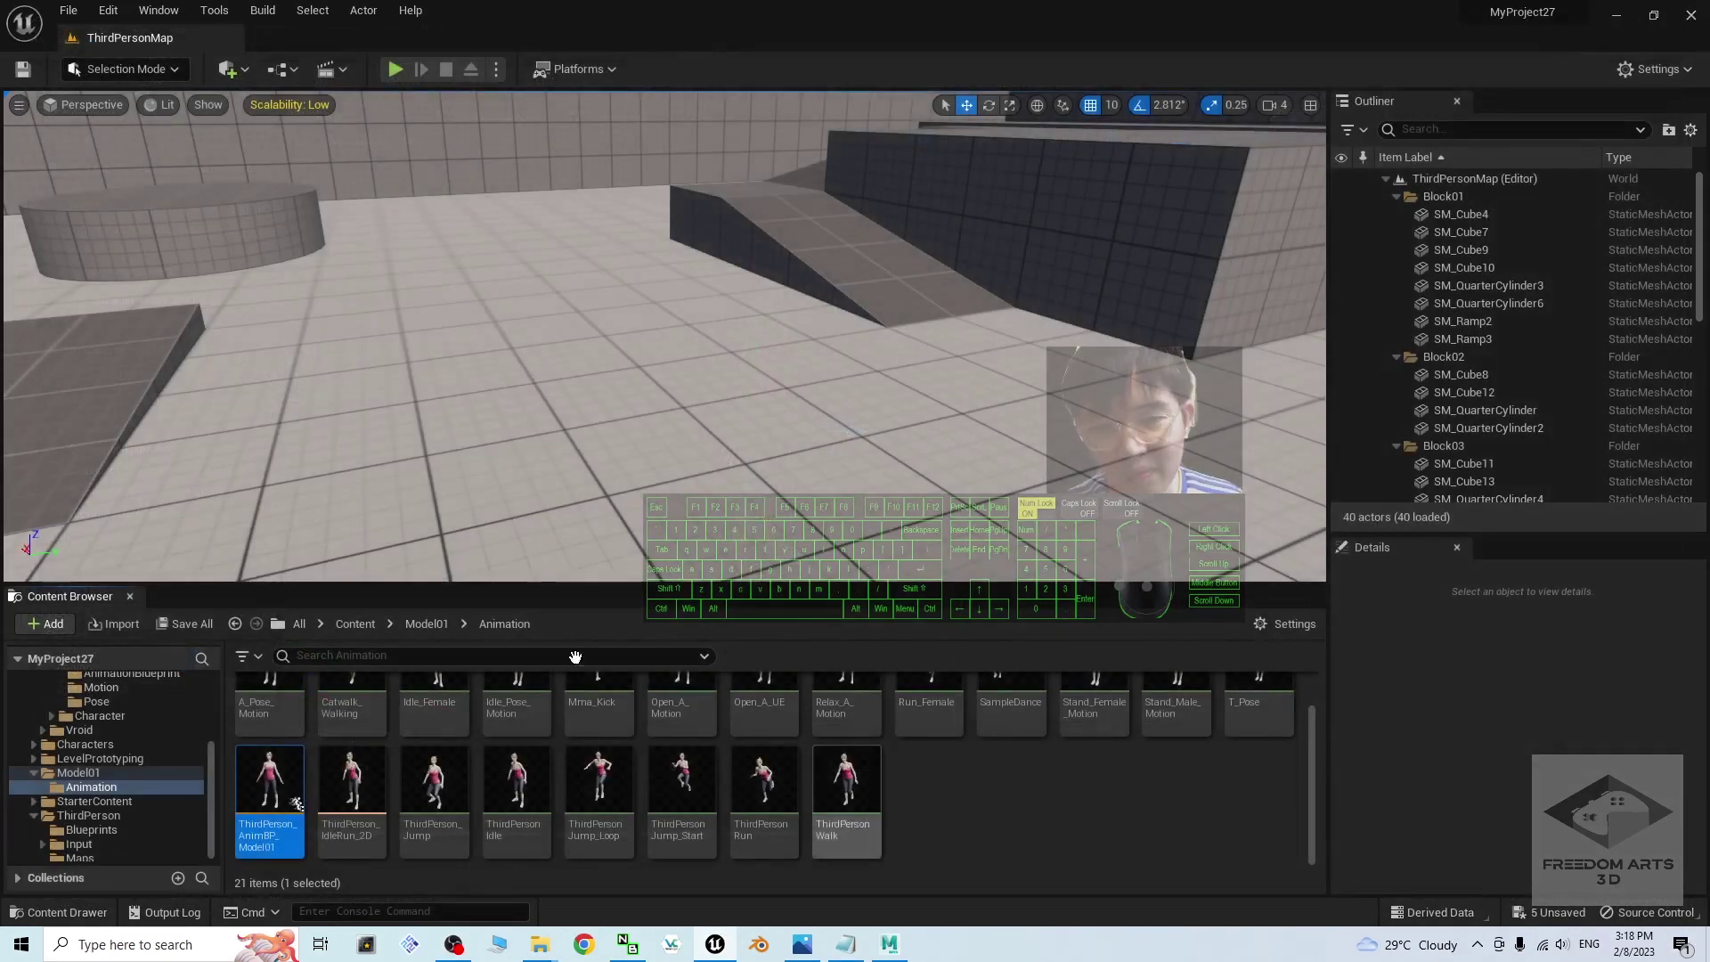
Set the Default Pawn Class of BP_ThirdPersonGameMode in the ThirdPerson Blueprints folder to BP_ThirdPersonCharacter_Model01 and save everything
{"action": "left_click", "coordinate": [353, 625]}
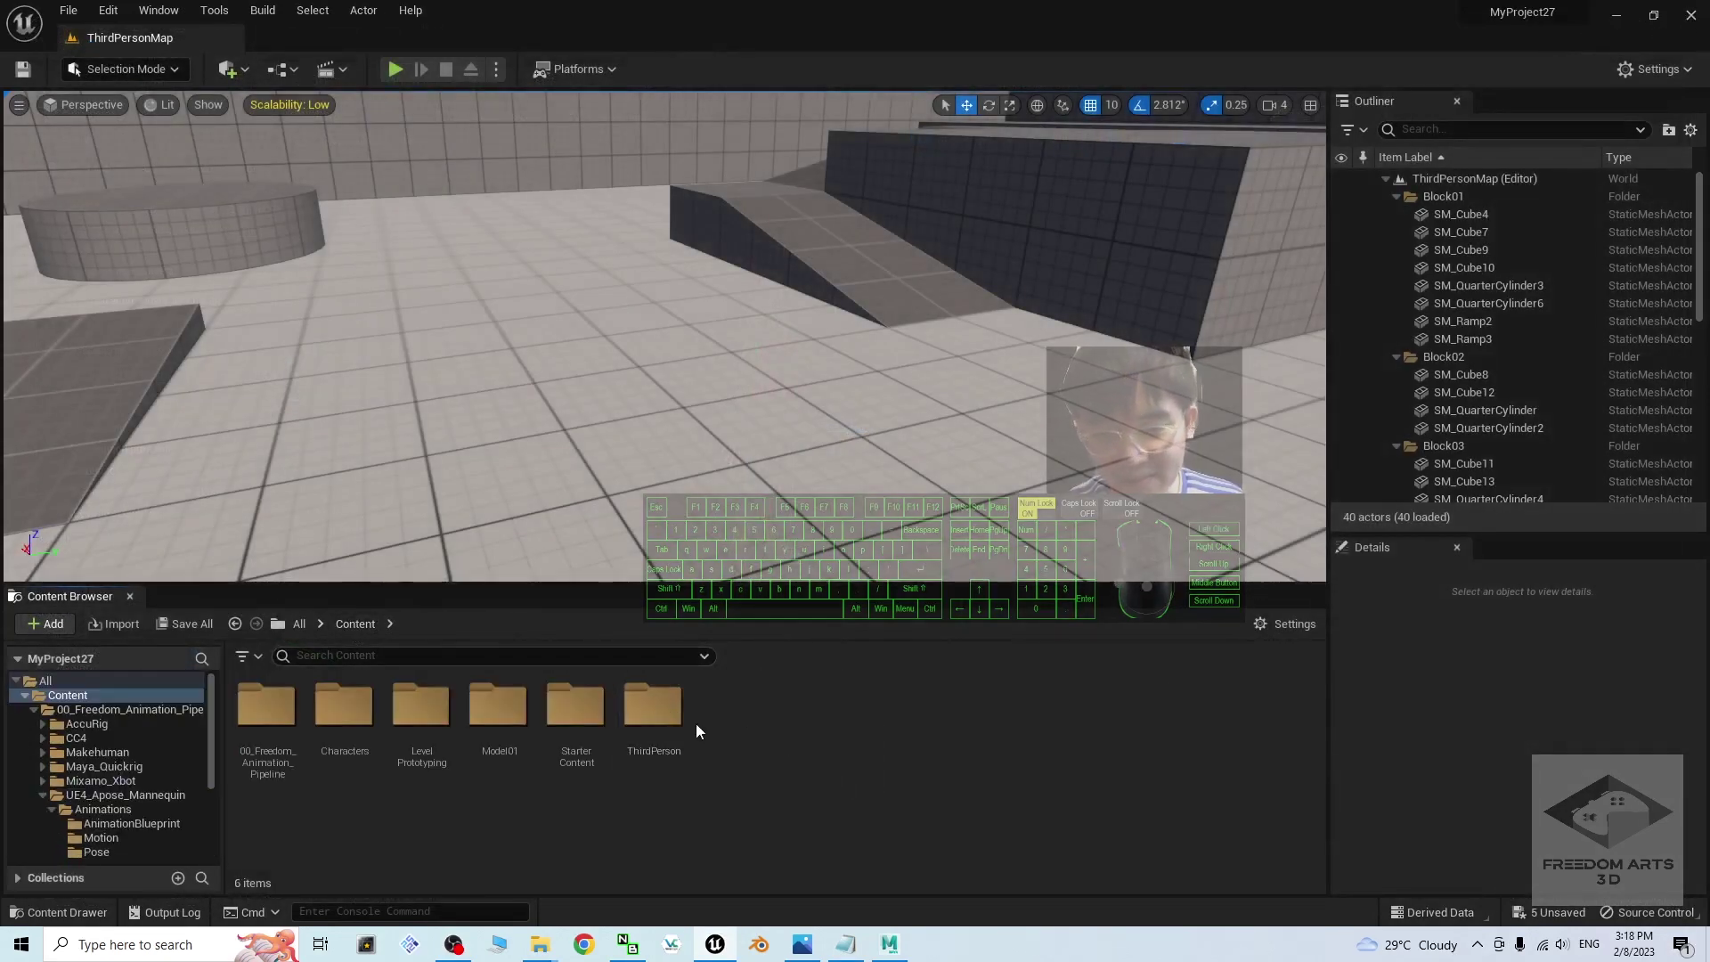
{"action": "double_click", "coordinate": [653, 706]}
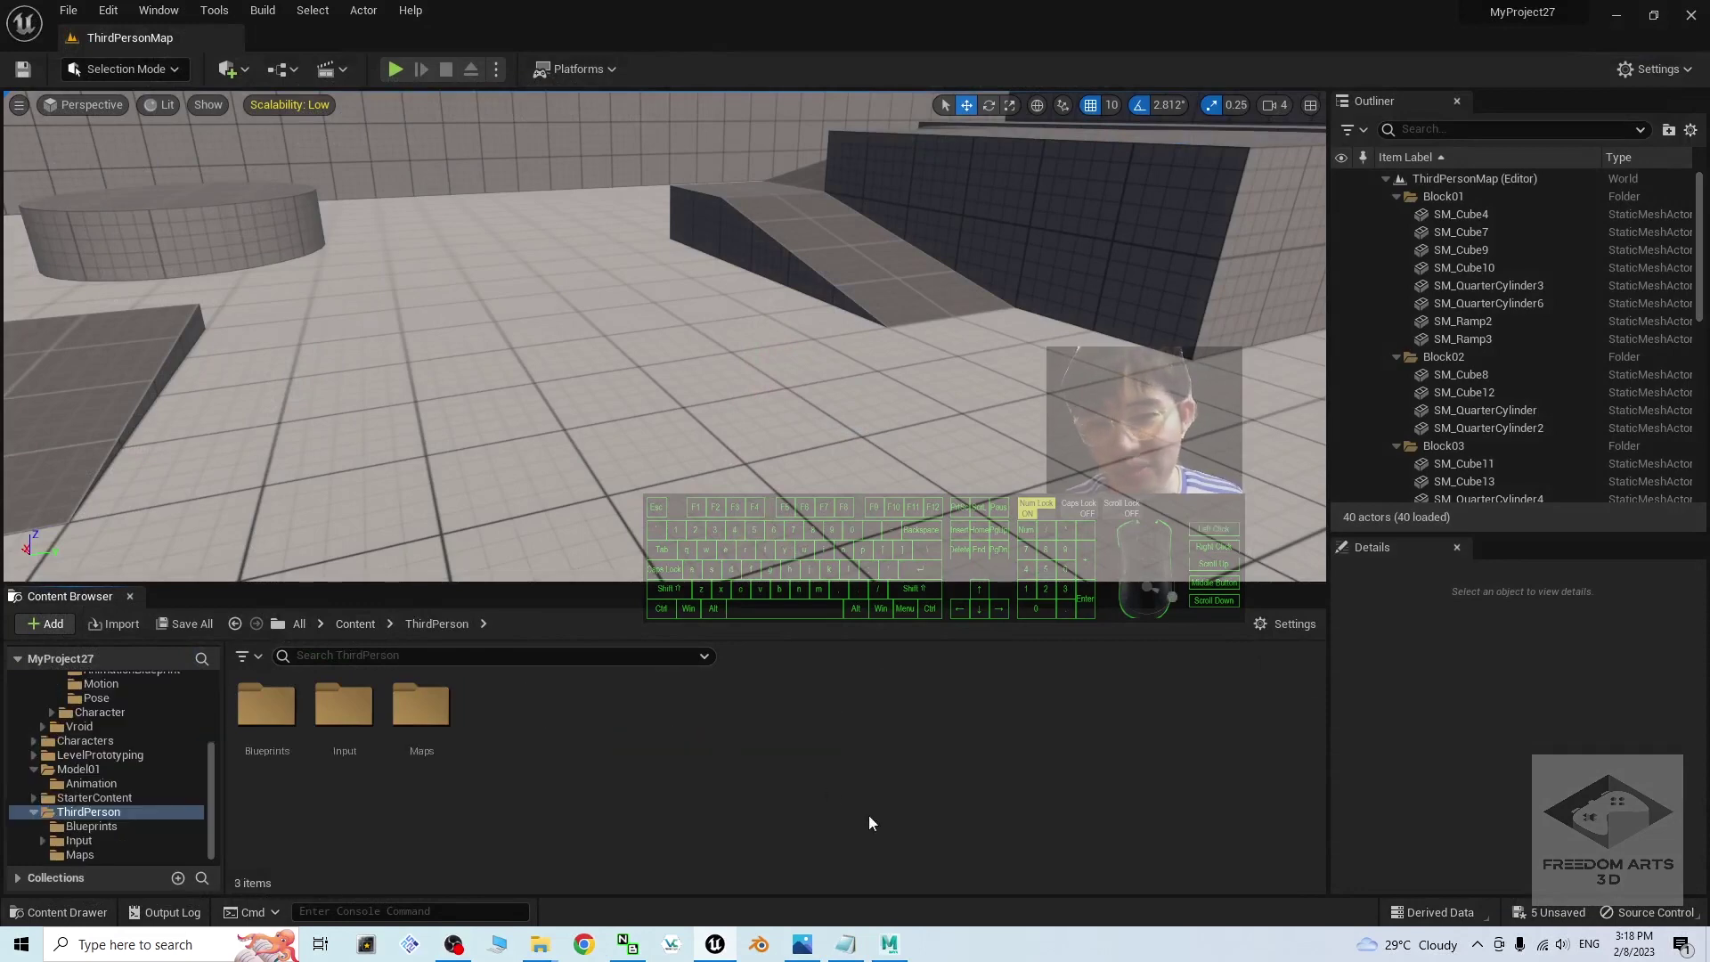
{"action": "double_click", "coordinate": [266, 705]}
{"action": "left_click", "coordinate": [420, 708]}
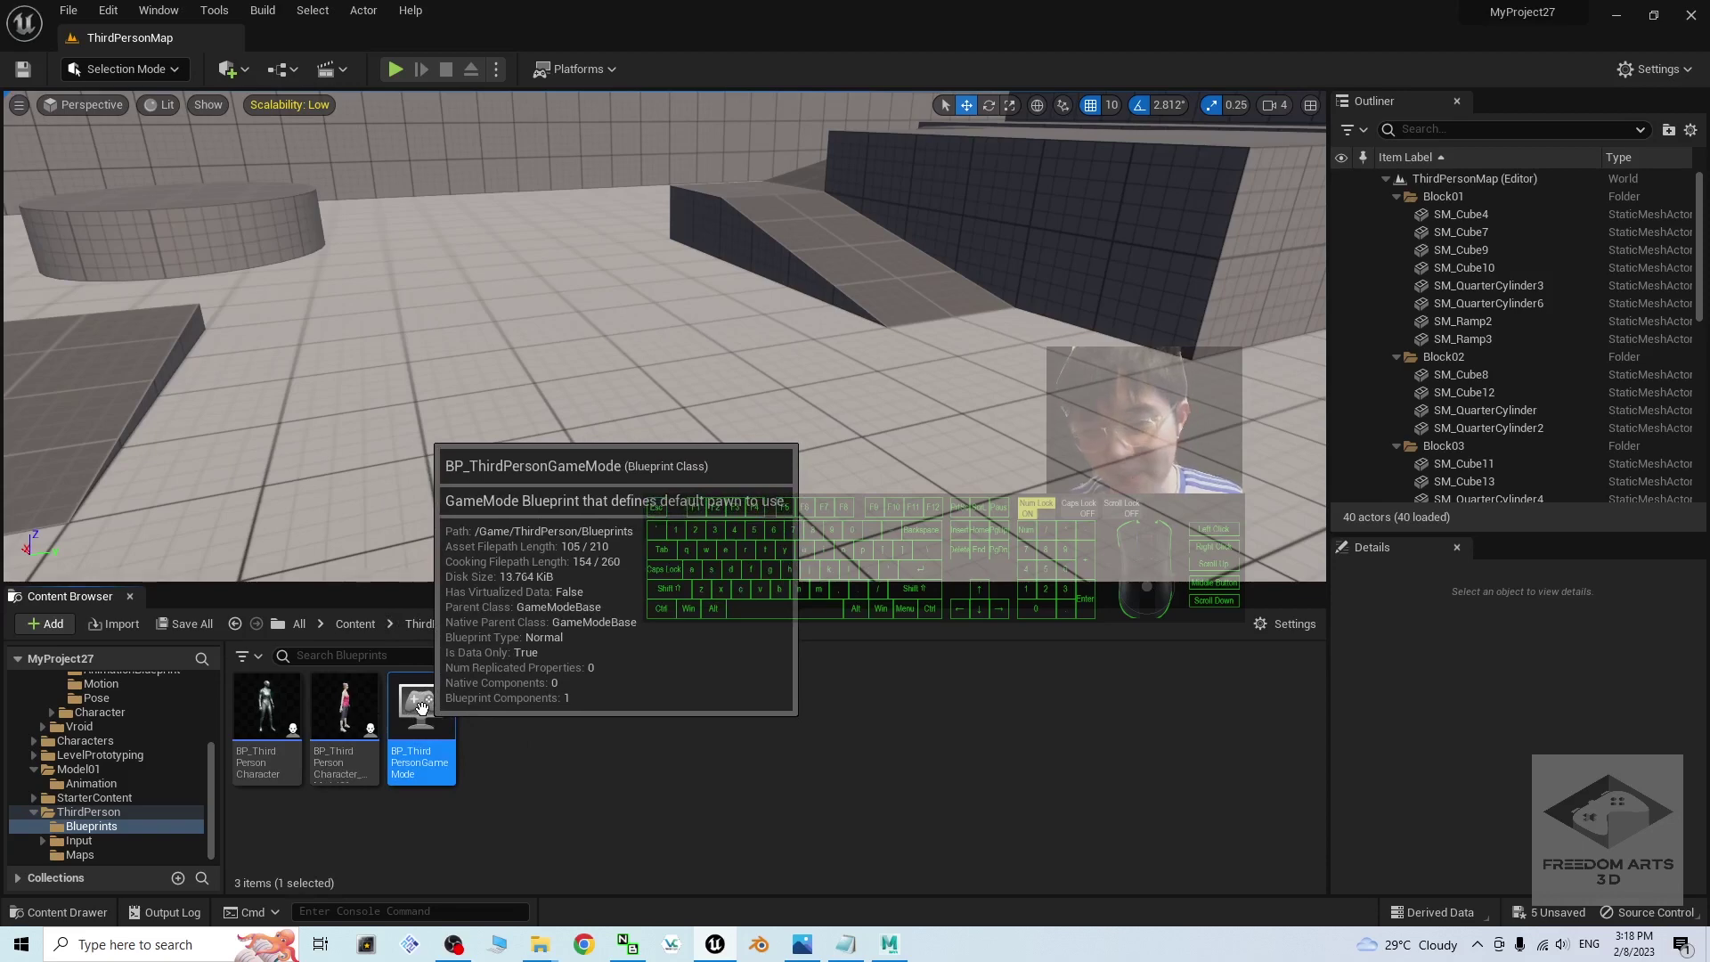
{"action": "double_click", "coordinate": [422, 709]}
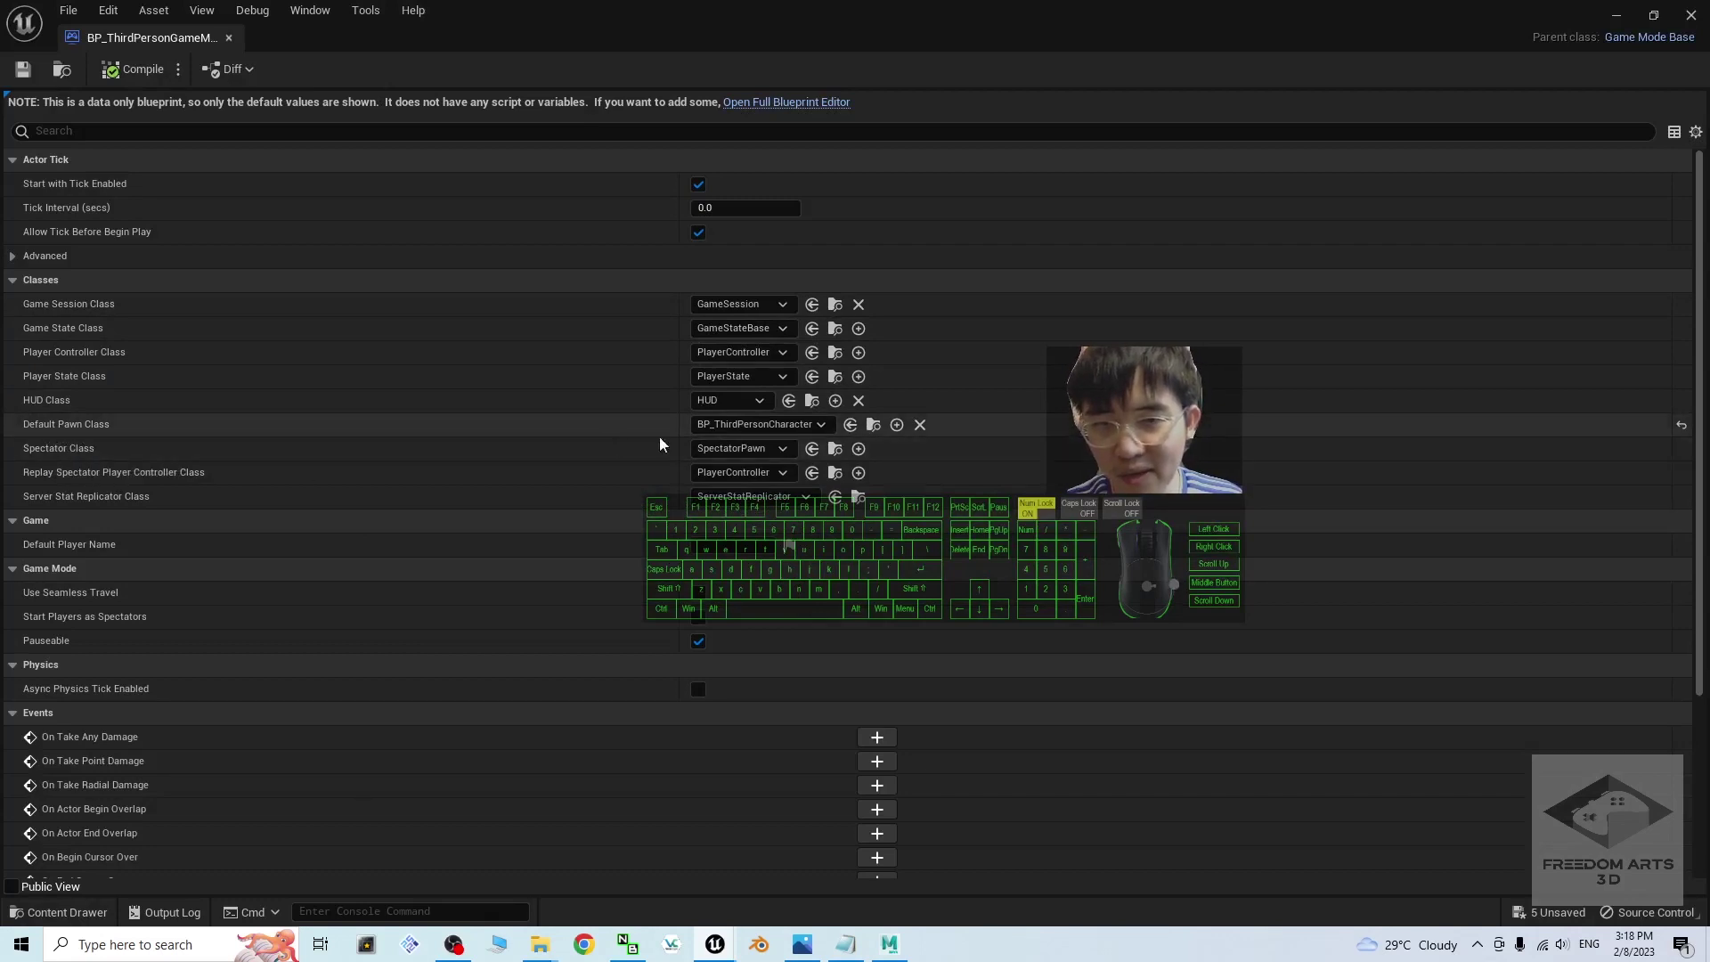
{"action": "left_click", "coordinate": [728, 431]}
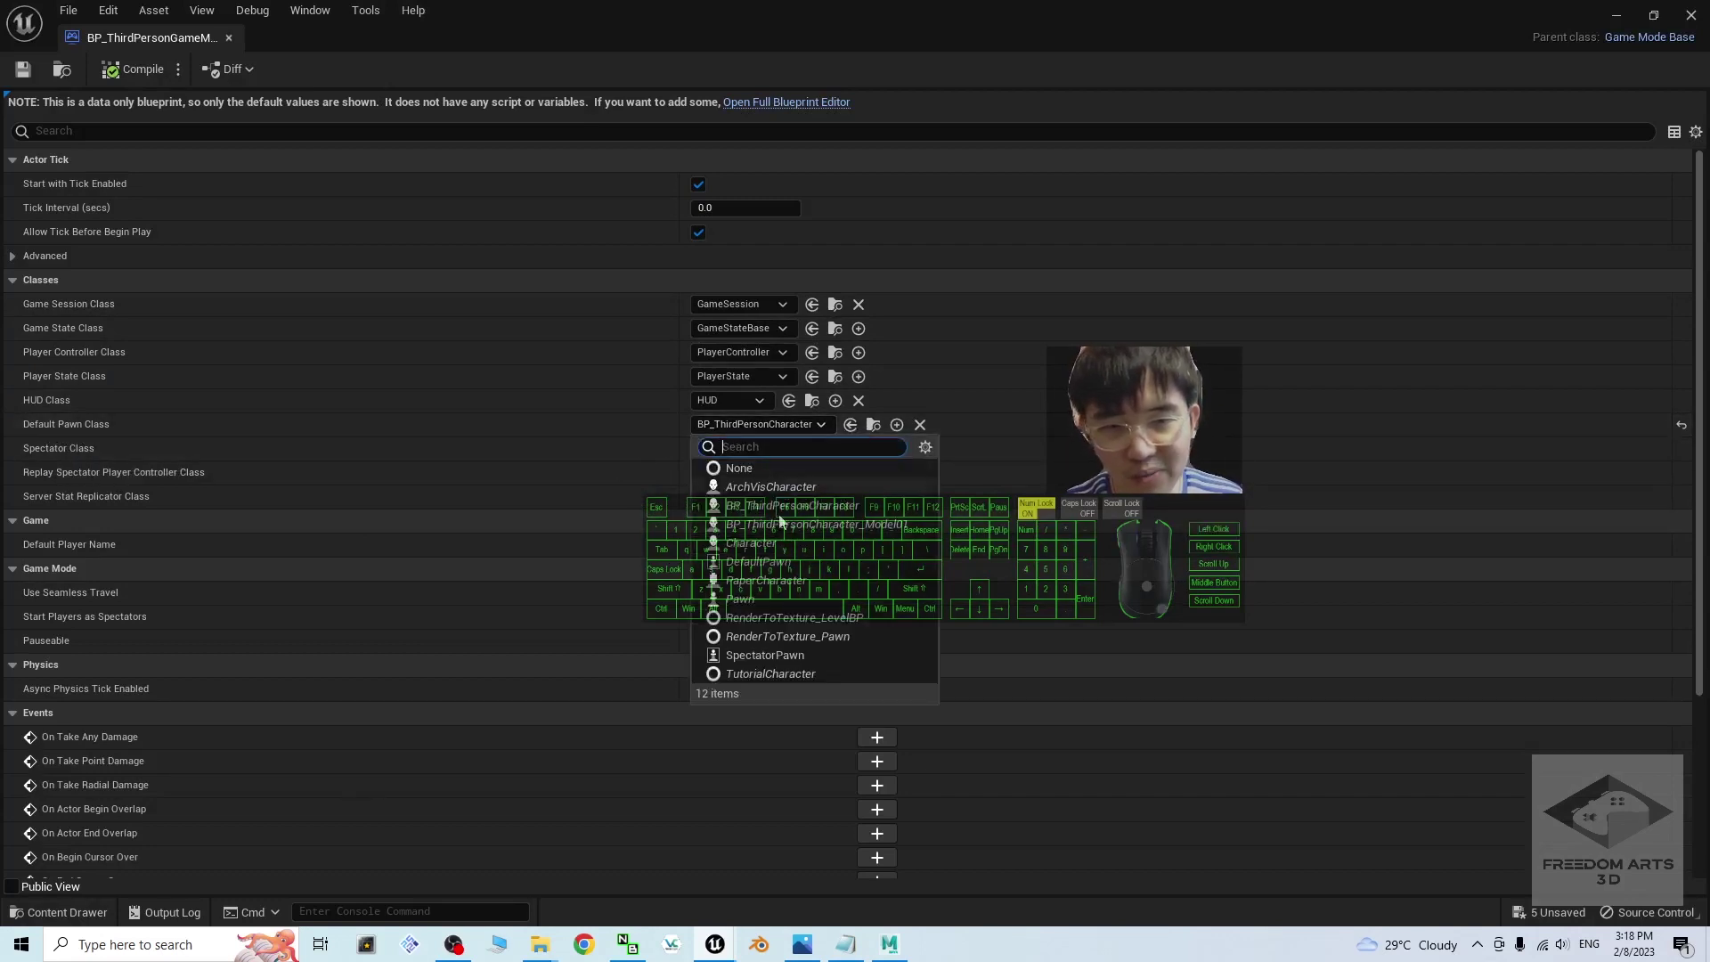
{"action": "left_click", "coordinate": [887, 531]}
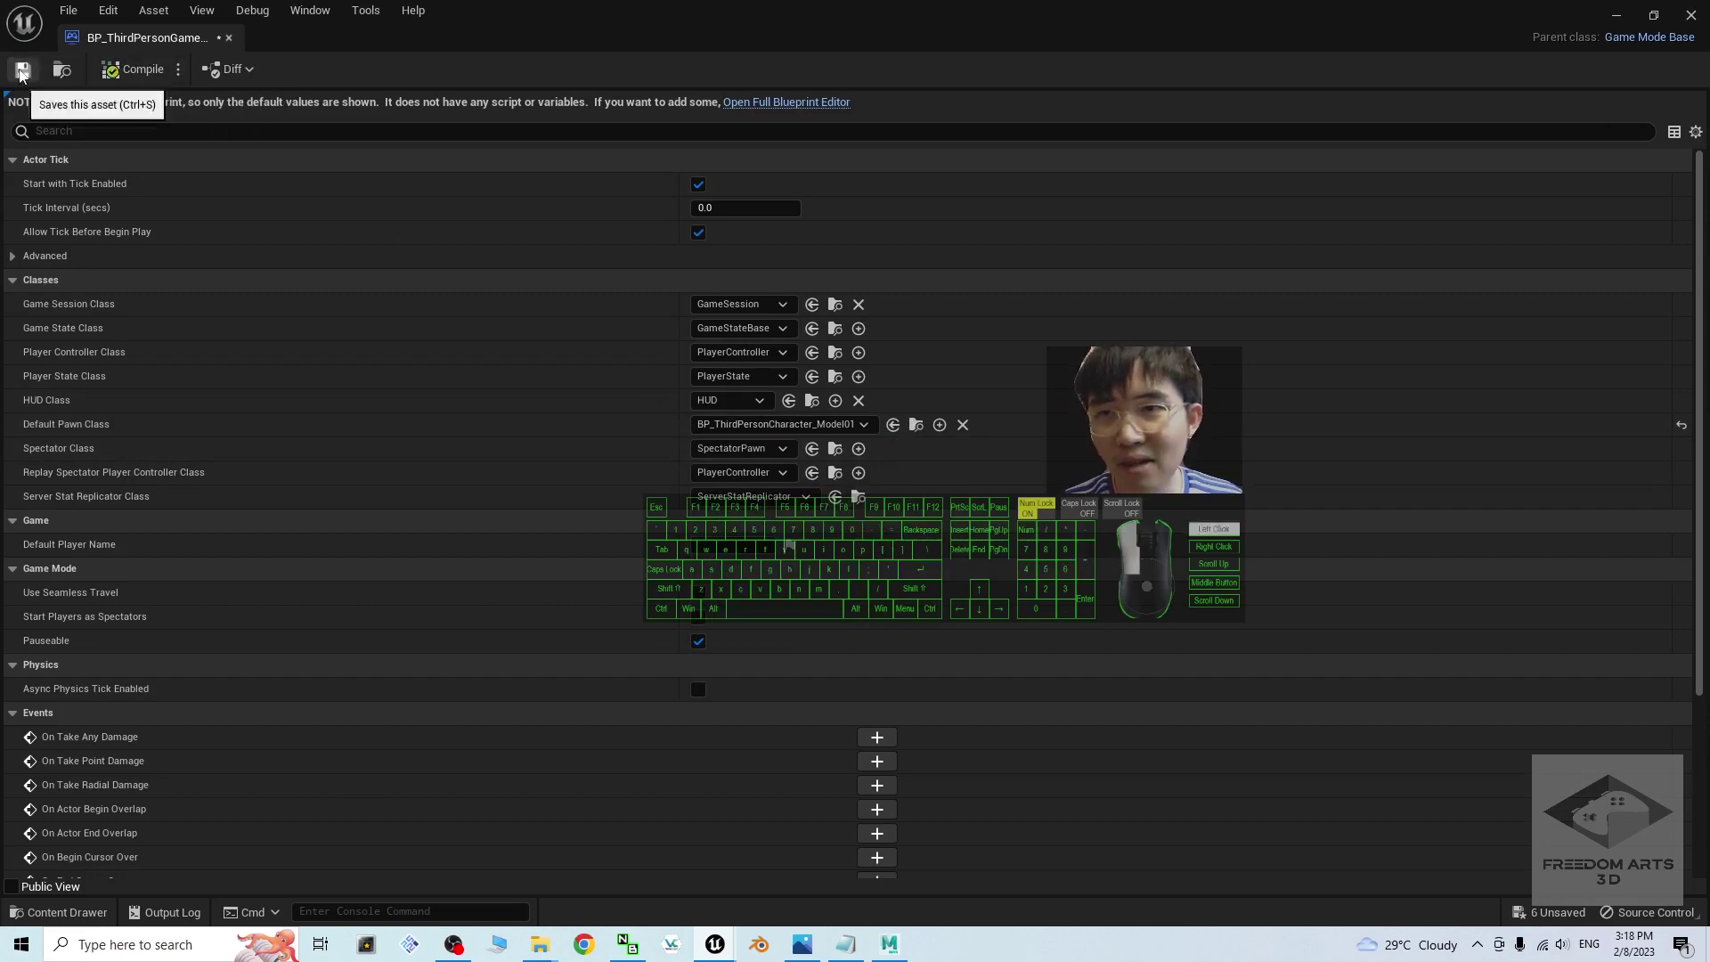
{"action": "left_click", "coordinate": [22, 74]}
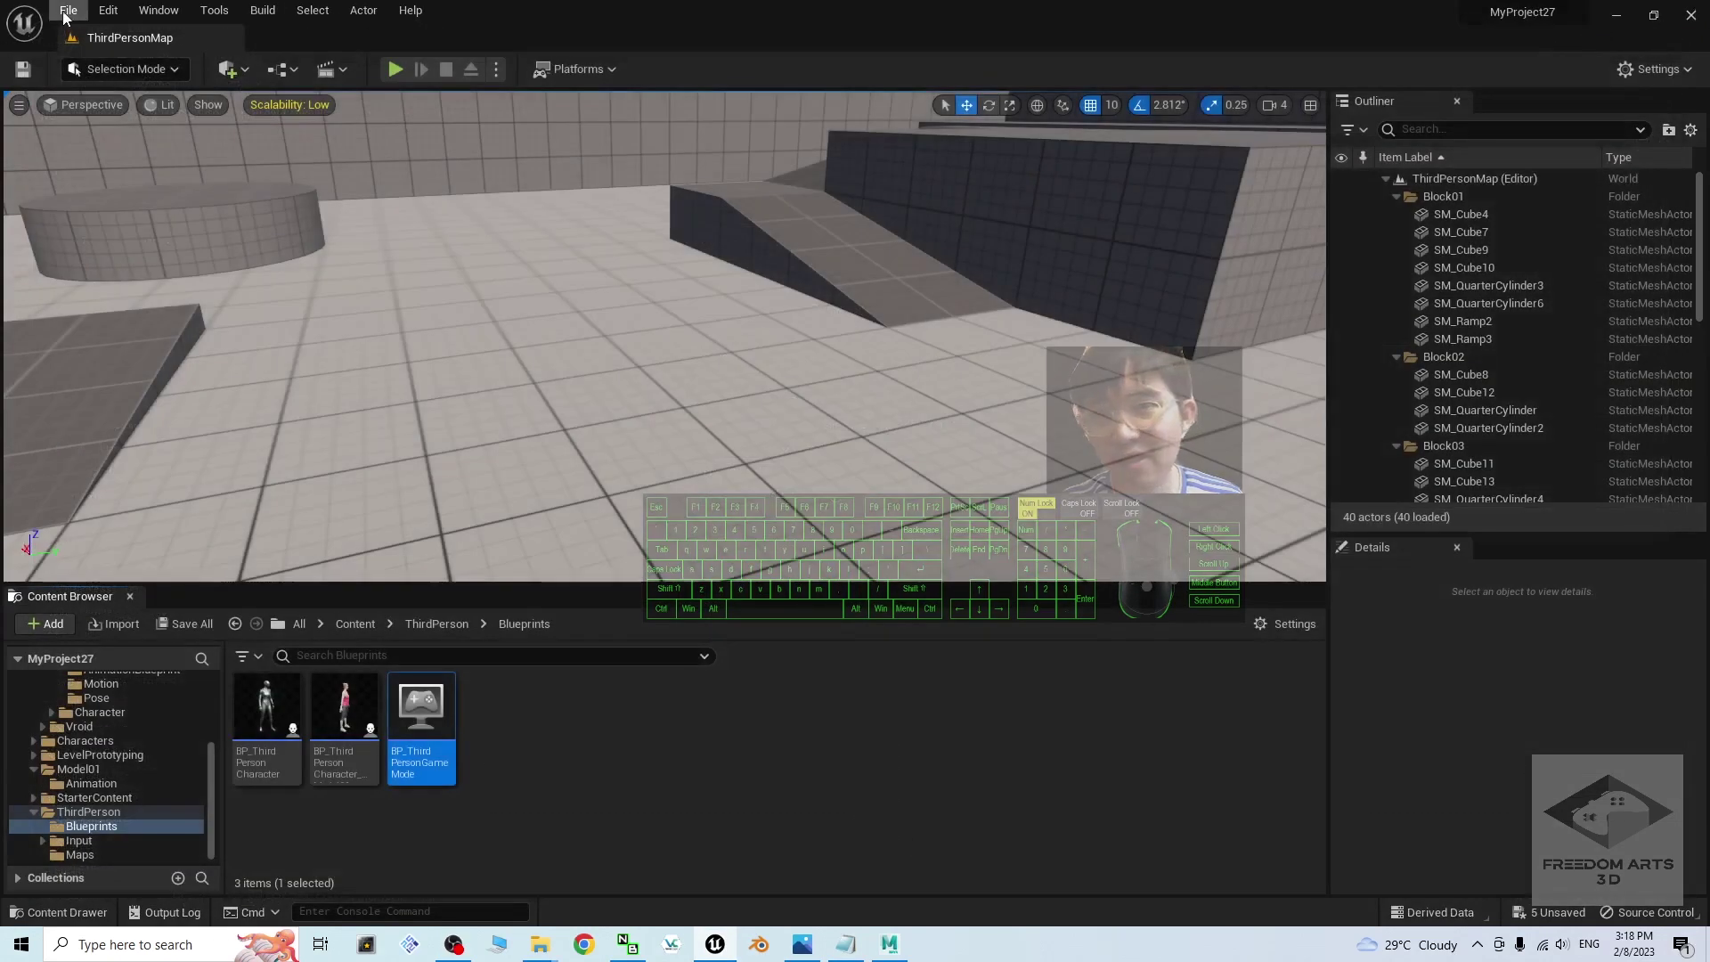
{"action": "left_click", "coordinate": [68, 11]}
{"action": "left_click", "coordinate": [98, 168]}
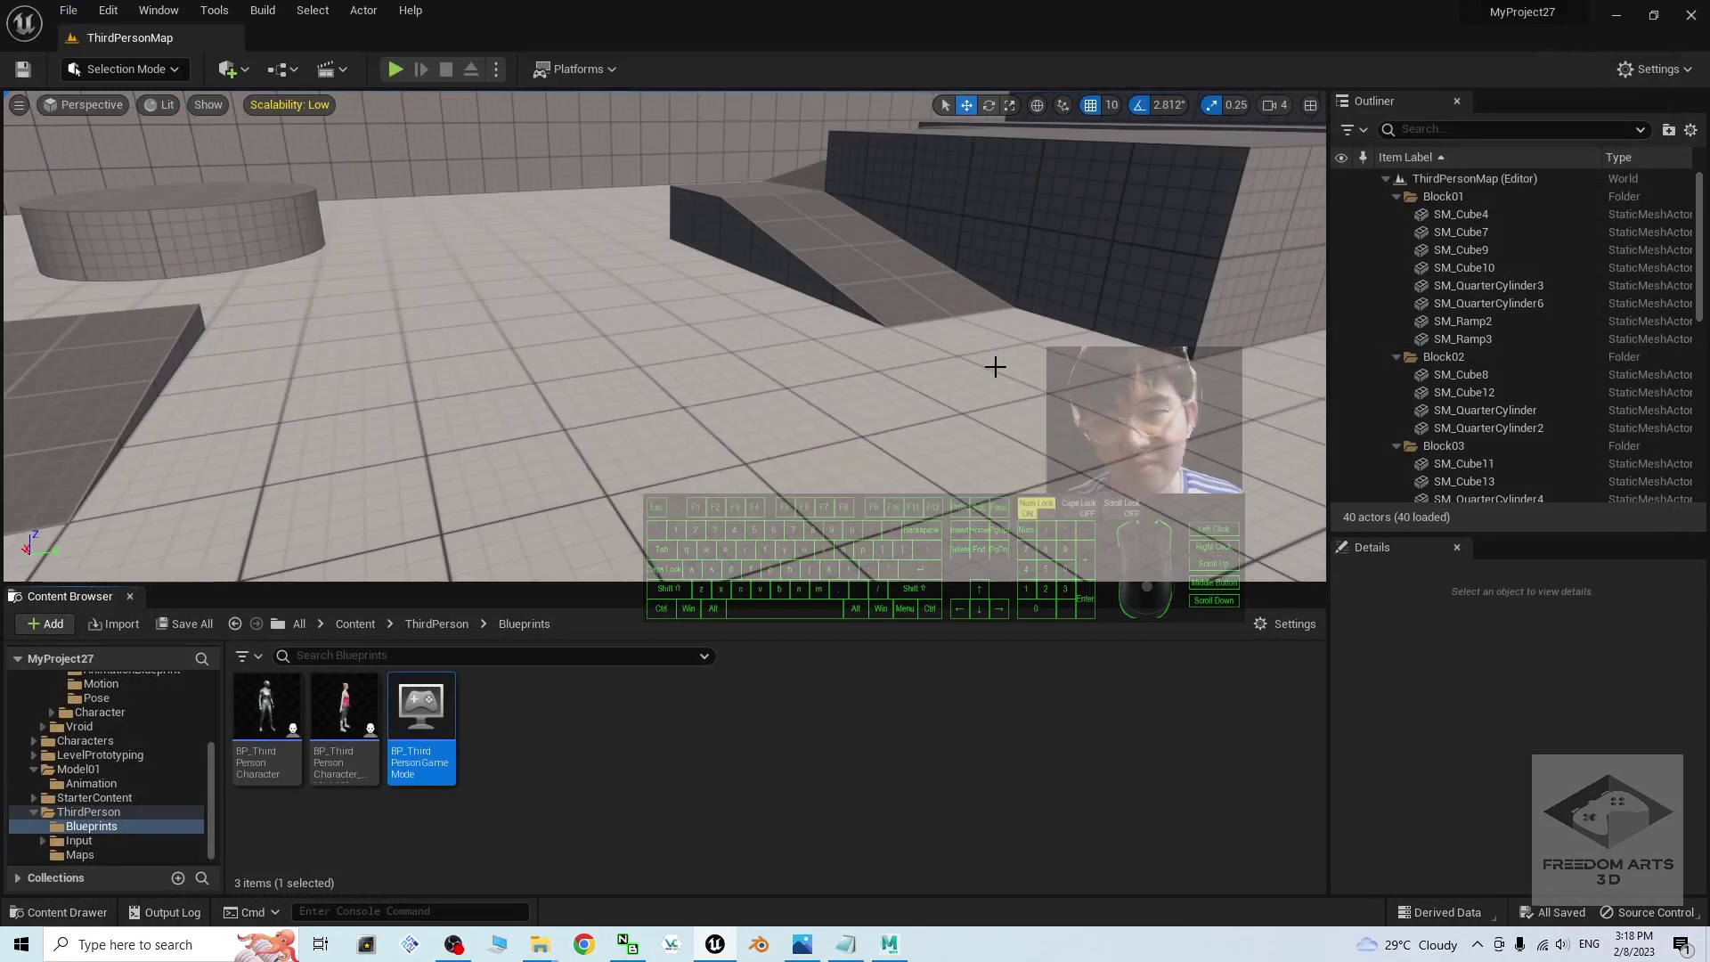
Play the level and test the Model01 avatar by running in all directions and jumping, and end the play session
{"action": "left_click", "coordinate": [396, 70]}
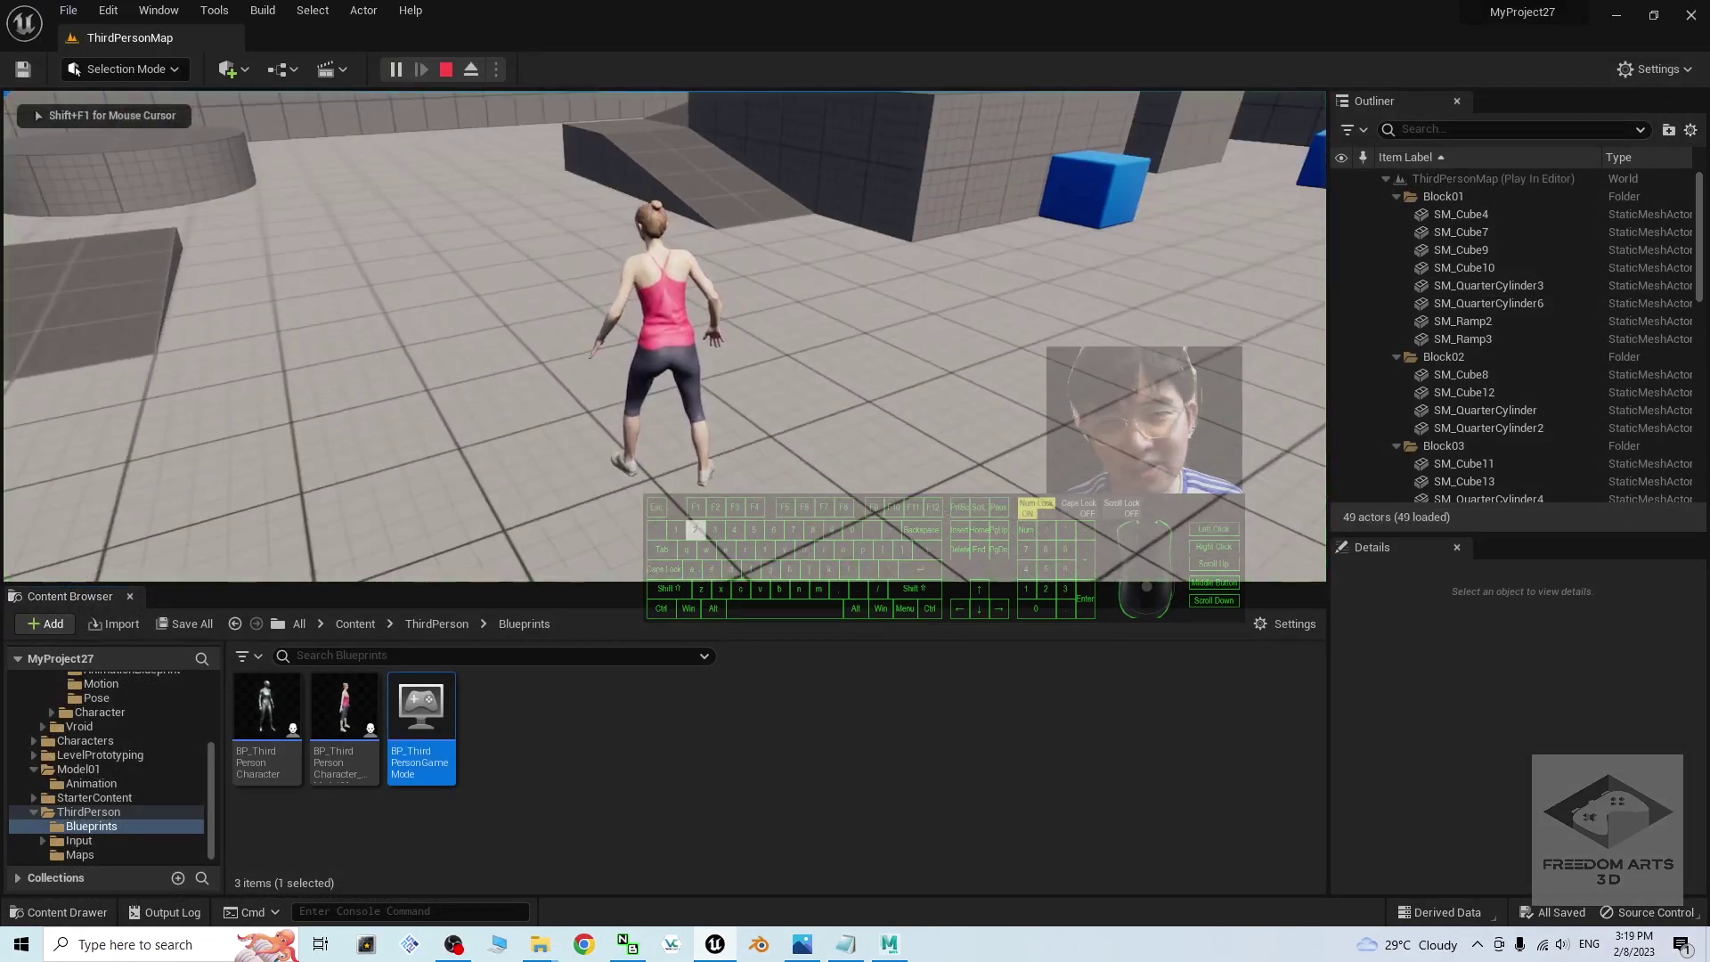
{"action": "key", "text": "w"}
{"action": "key", "text": "d"}
{"action": "key", "text": "s"}
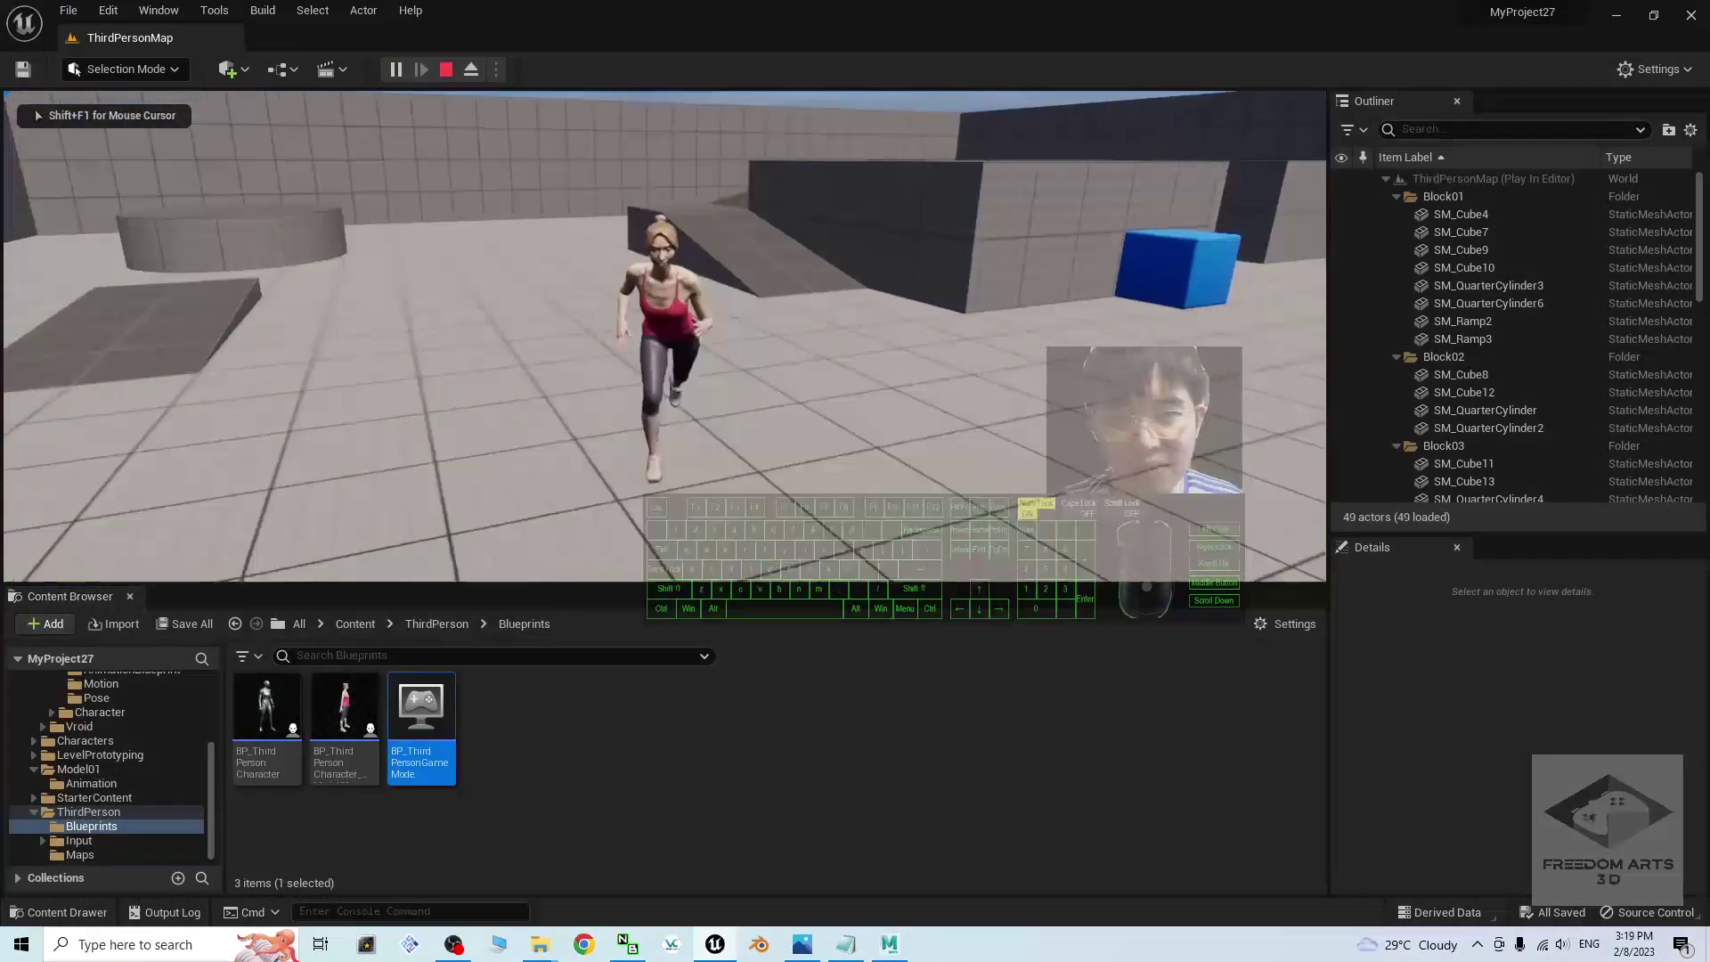
{"action": "key", "text": "space"}
{"action": "key", "text": "w"}
{"action": "key", "text": "space"}
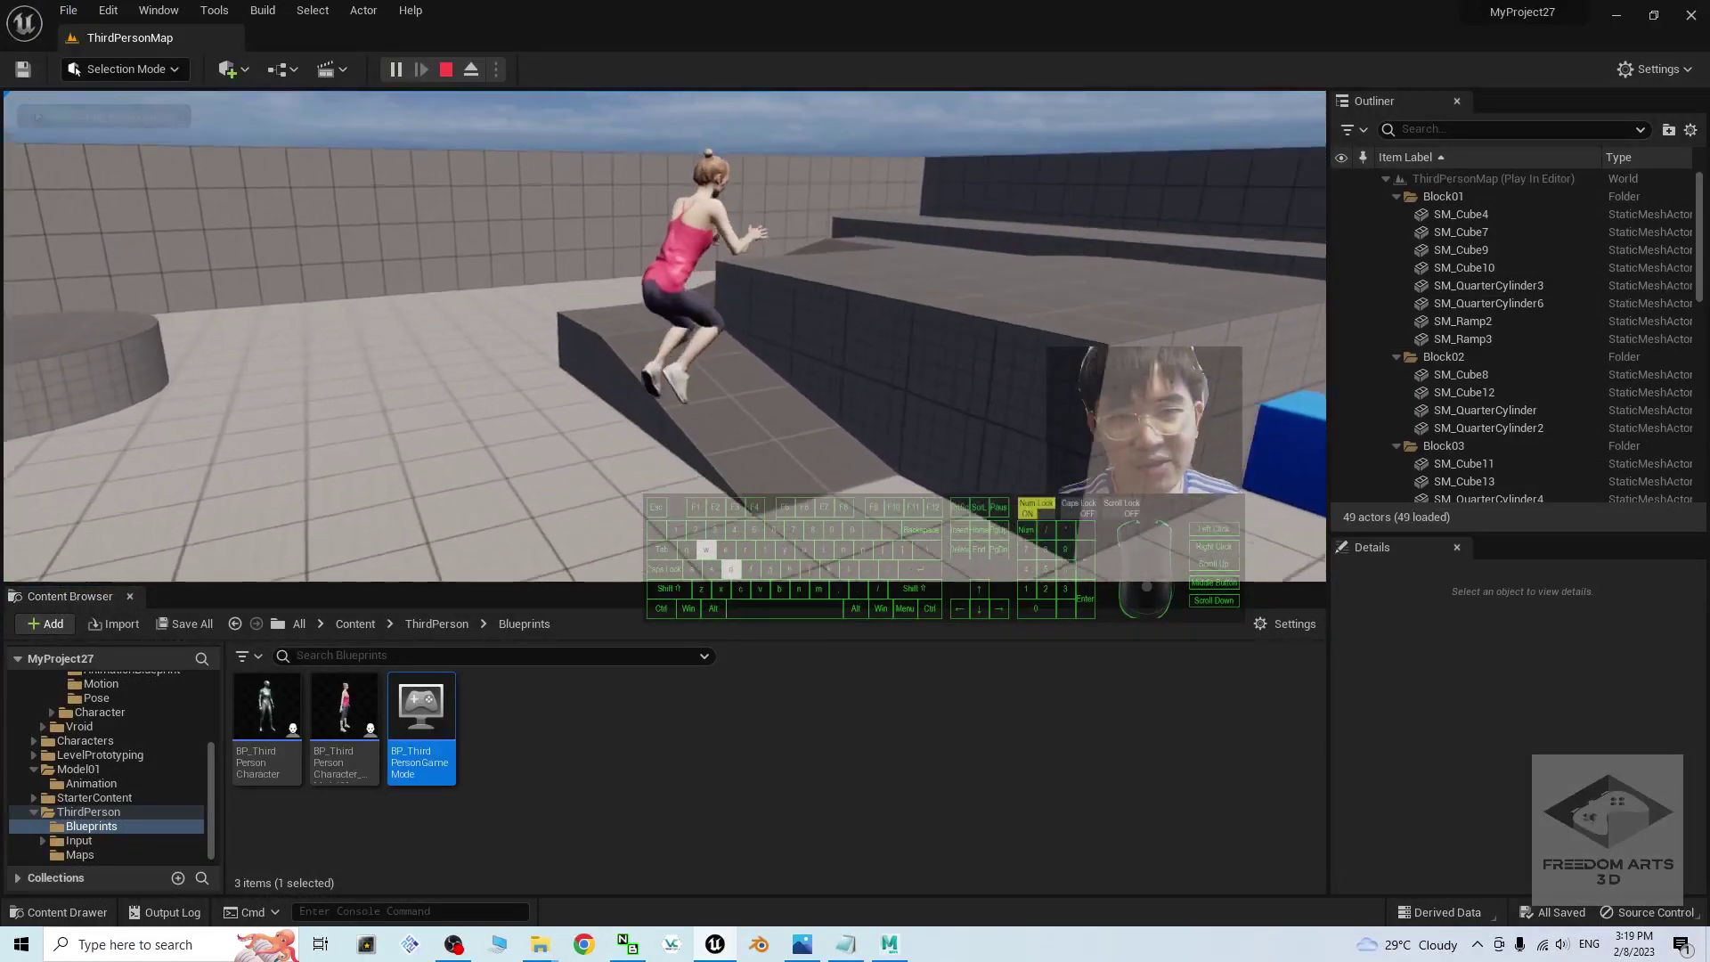
{"action": "key", "text": "s"}
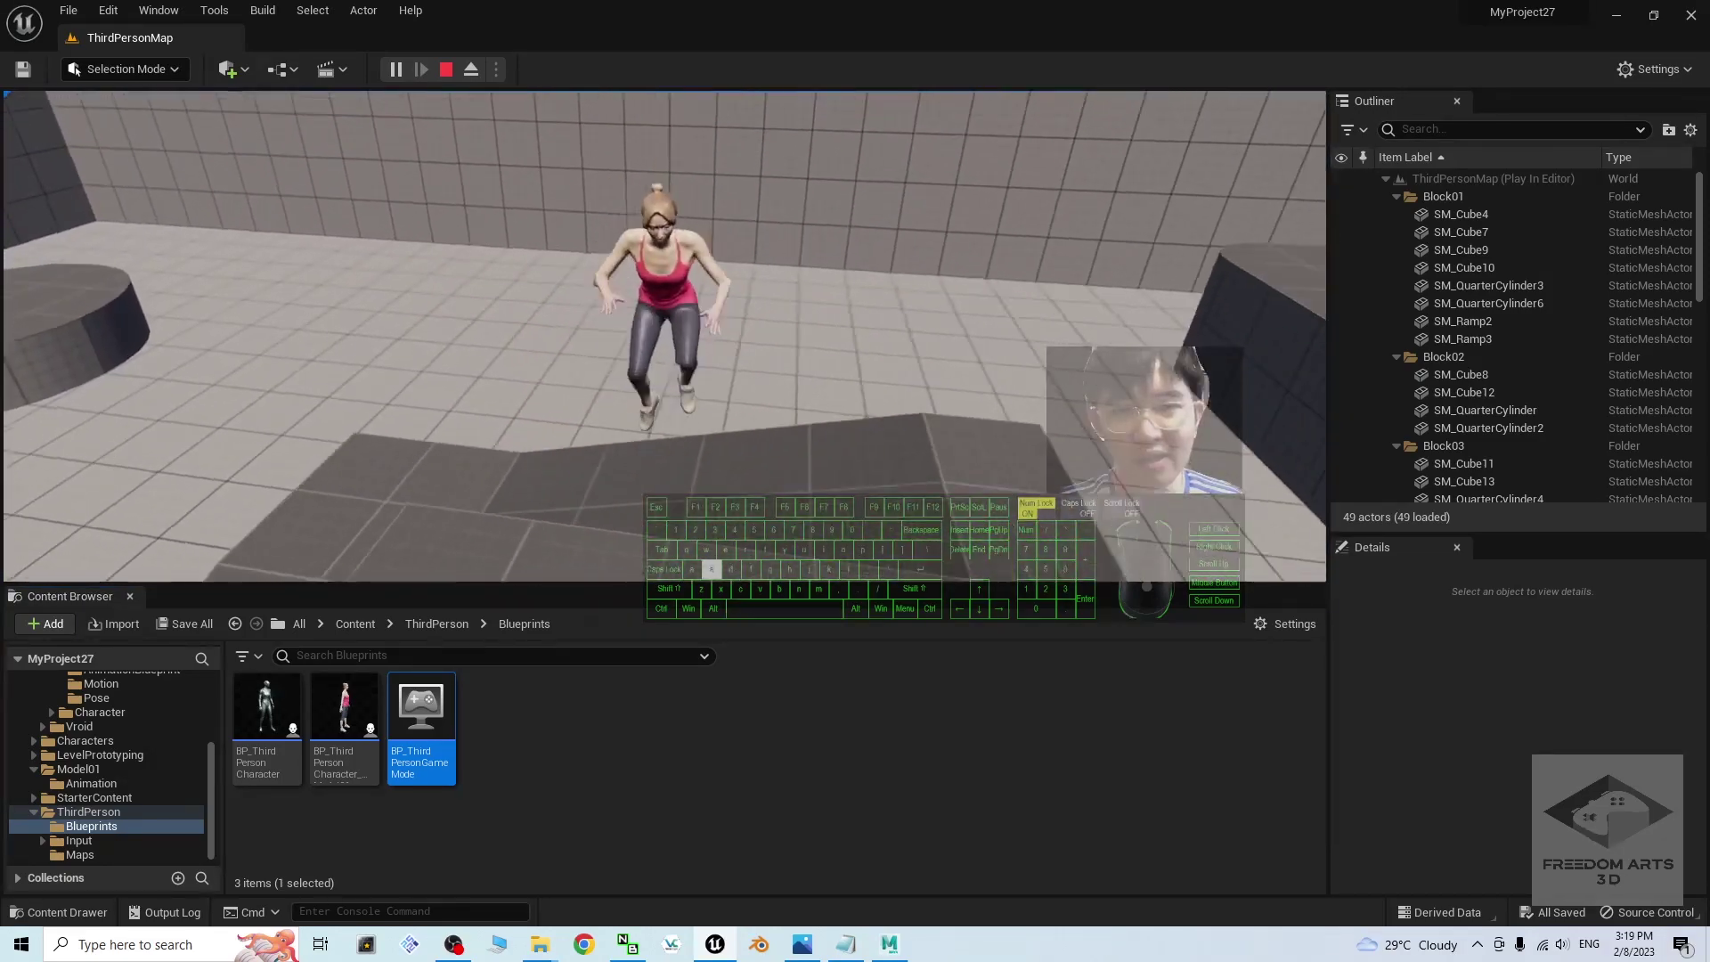
{"action": "key", "text": "a"}
{"action": "key", "text": "space"}
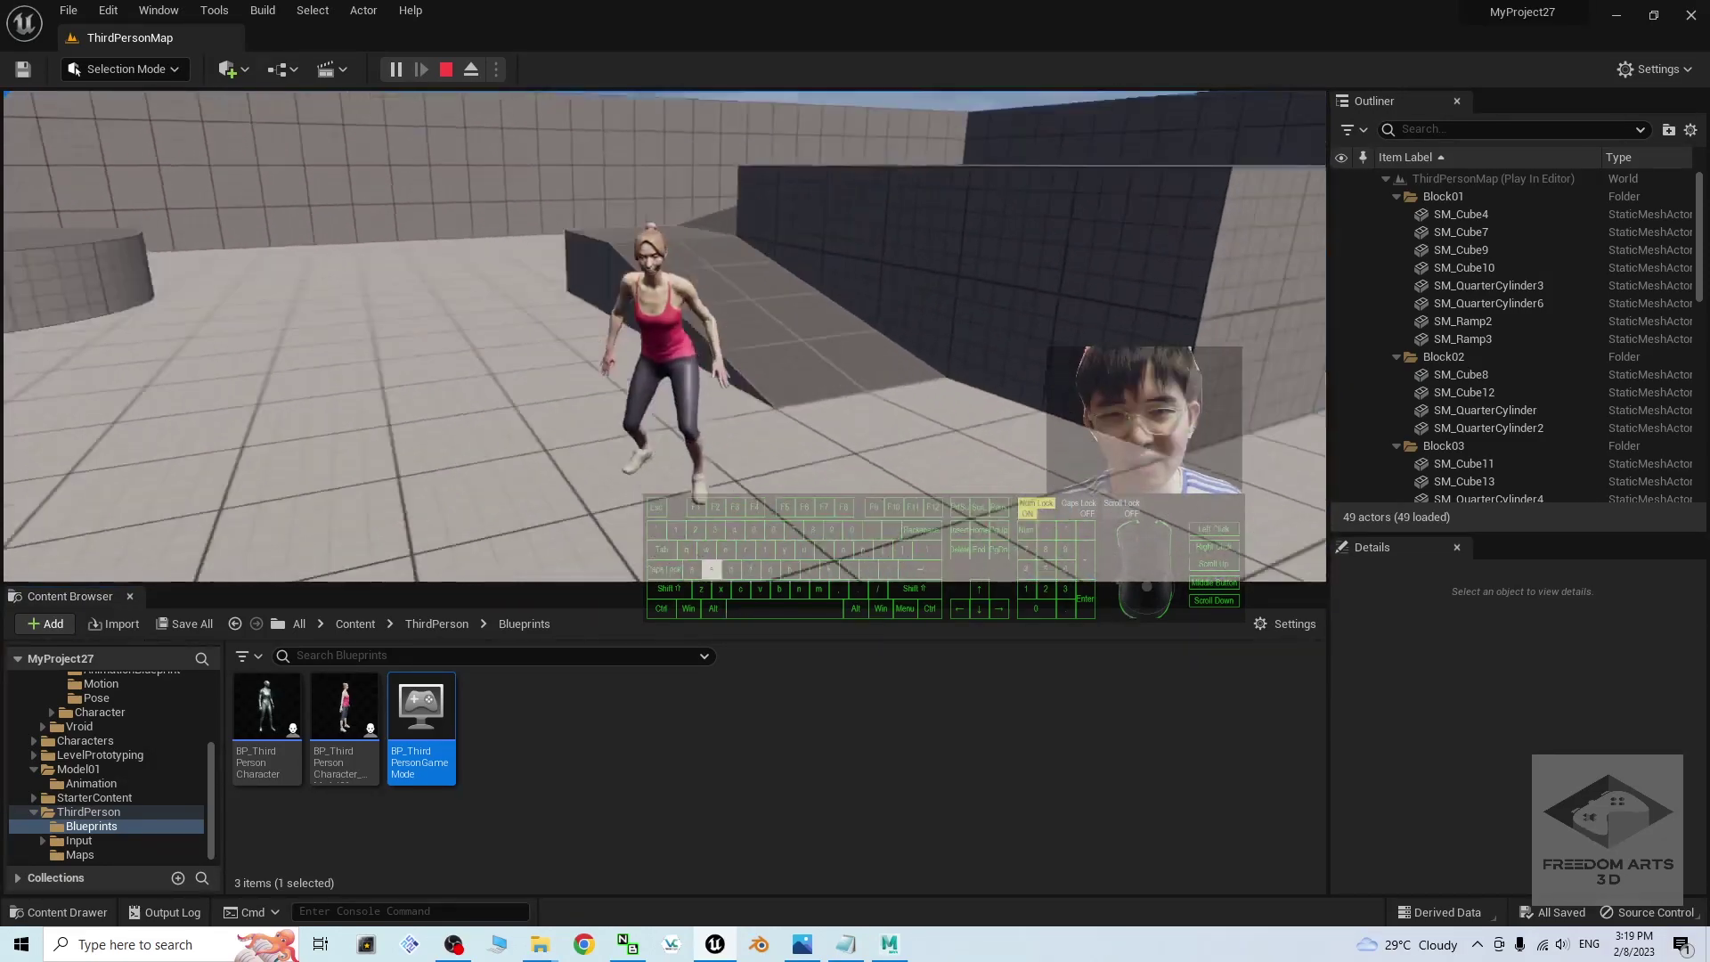
{"action": "key", "text": "s"}
{"action": "key", "text": "s"}
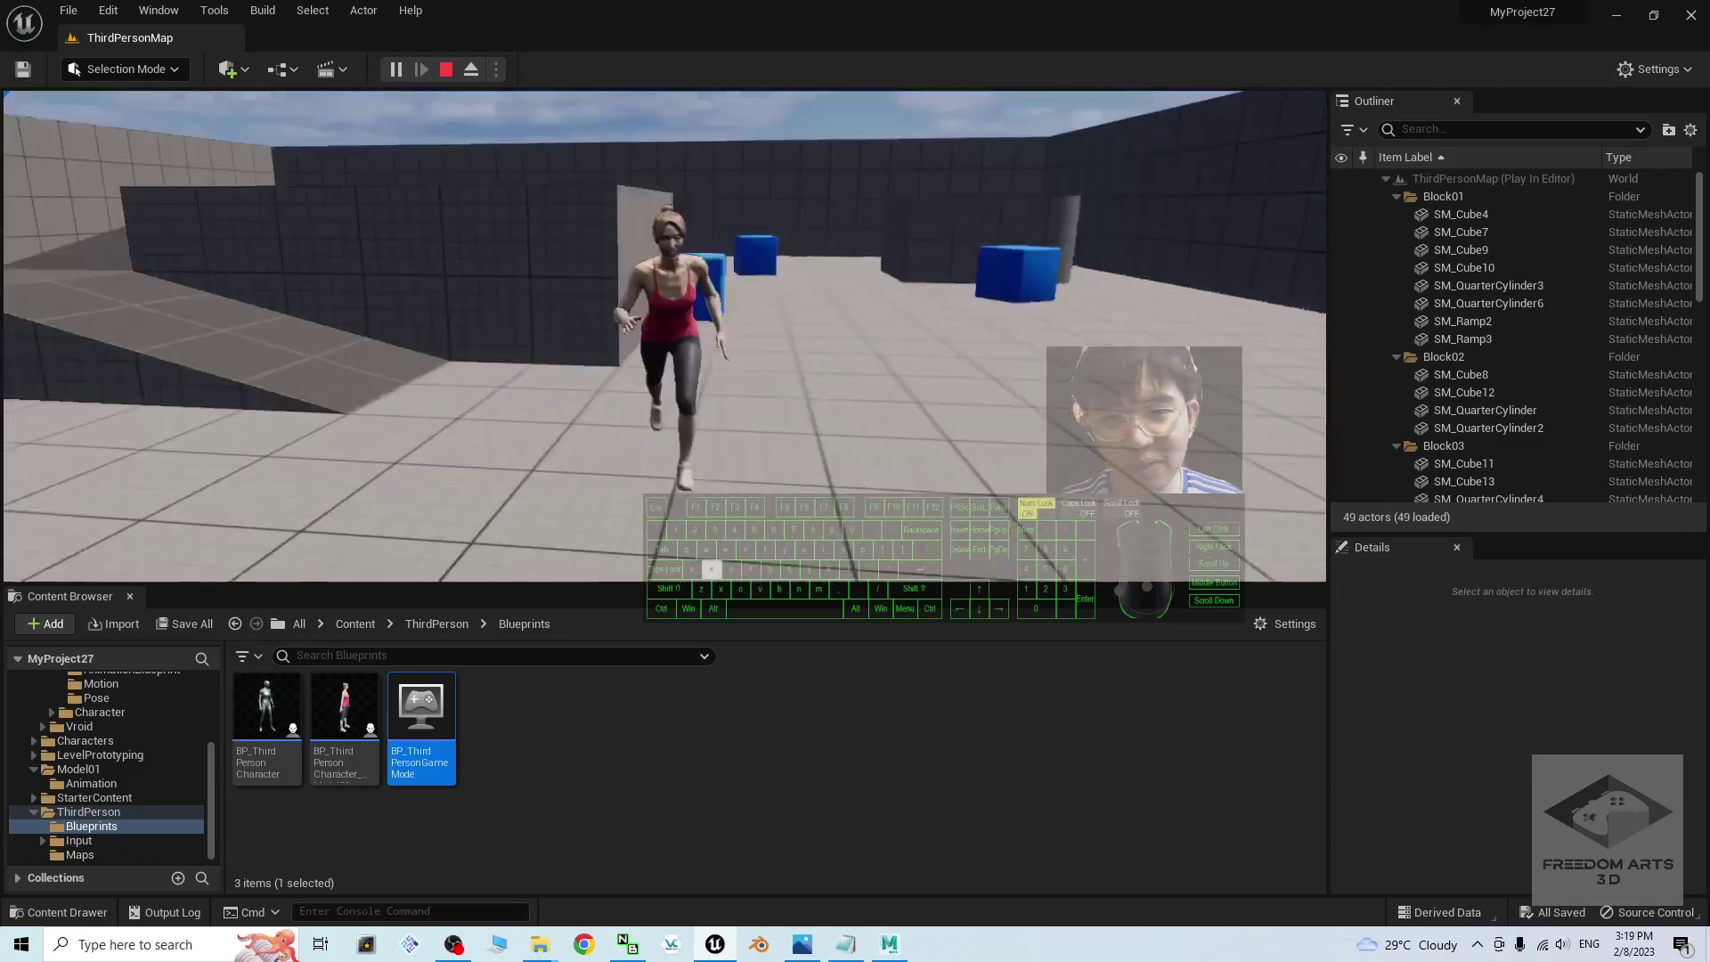
{"action": "key", "text": "a"}
{"action": "key", "text": "d"}
{"action": "key", "text": "s"}
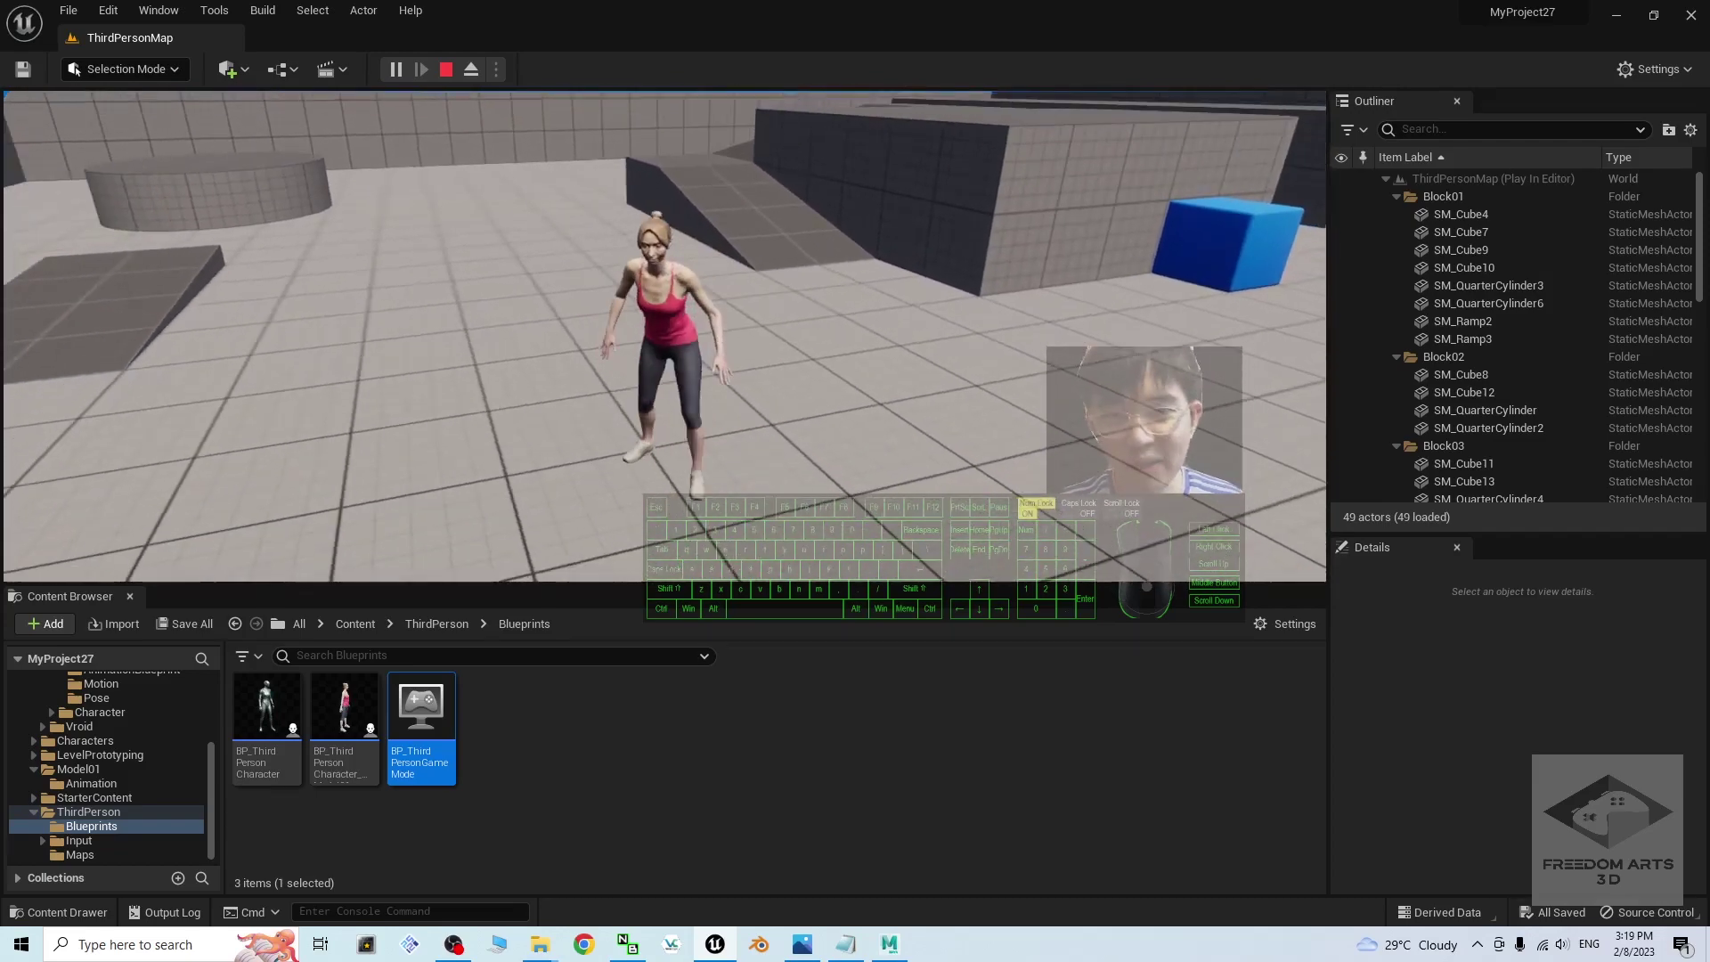
{"action": "key", "text": "w"}
{"action": "key", "text": "s"}
{"action": "key", "text": "s"}
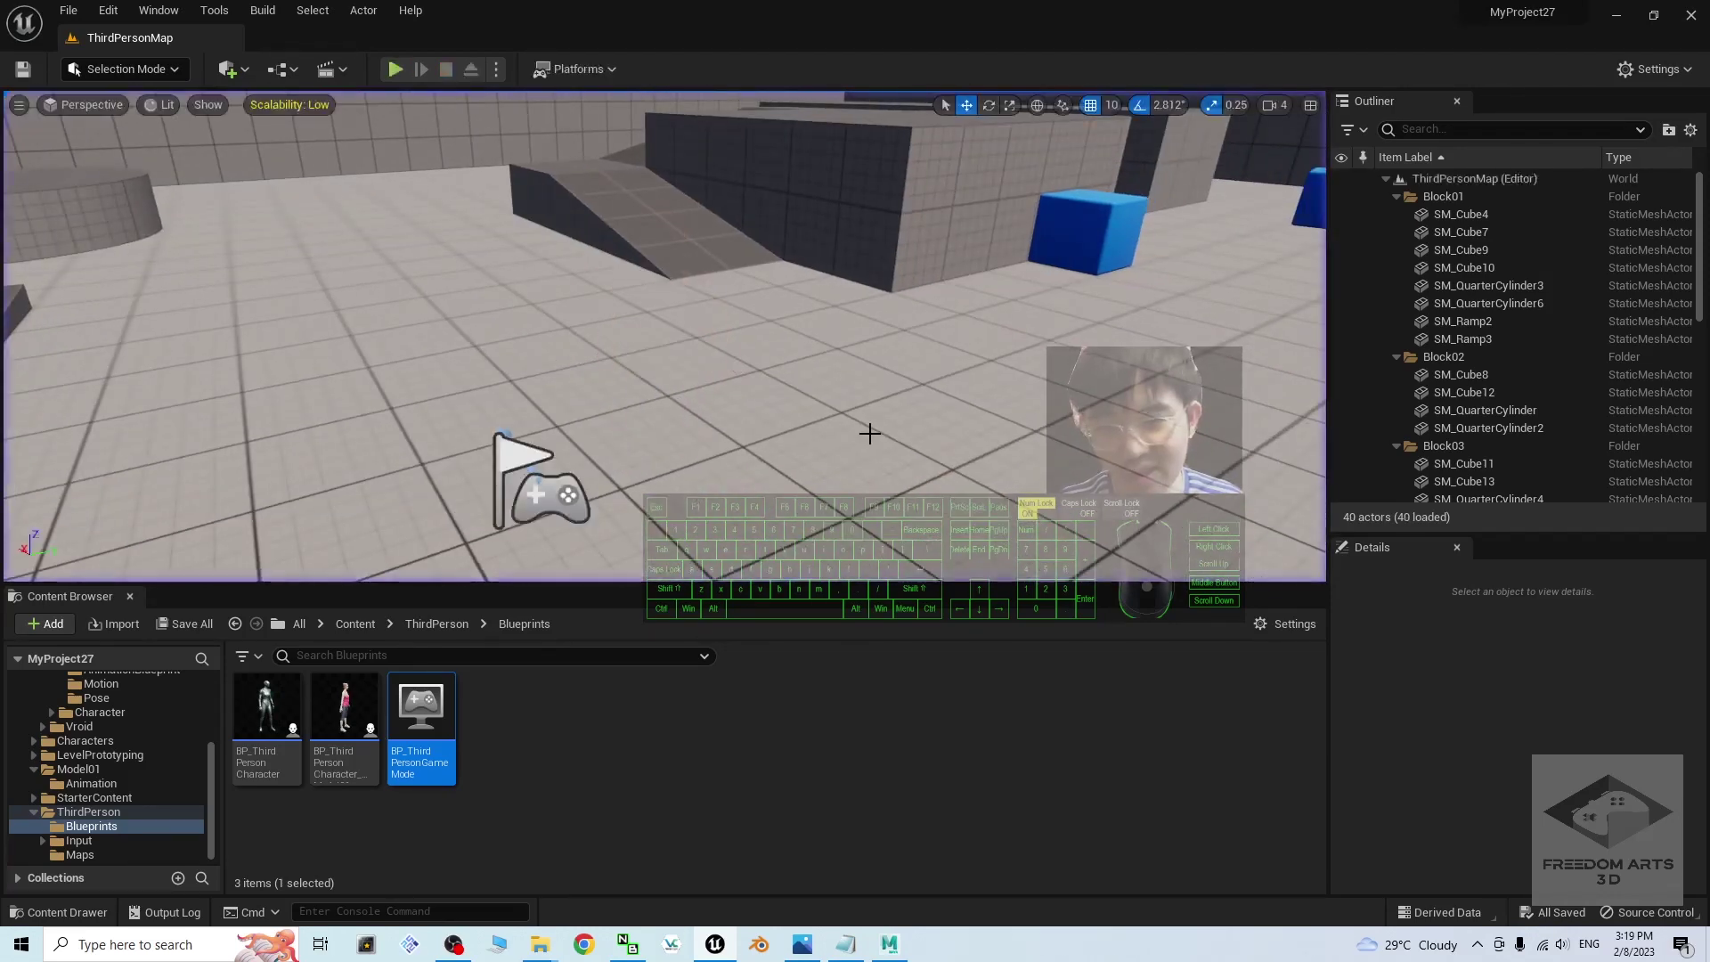
Open the ThirdPerson_IdleRun_2D blend space from the Model01 Animation folder
{"action": "left_click", "coordinate": [727, 753]}
{"action": "left_click", "coordinate": [342, 623]}
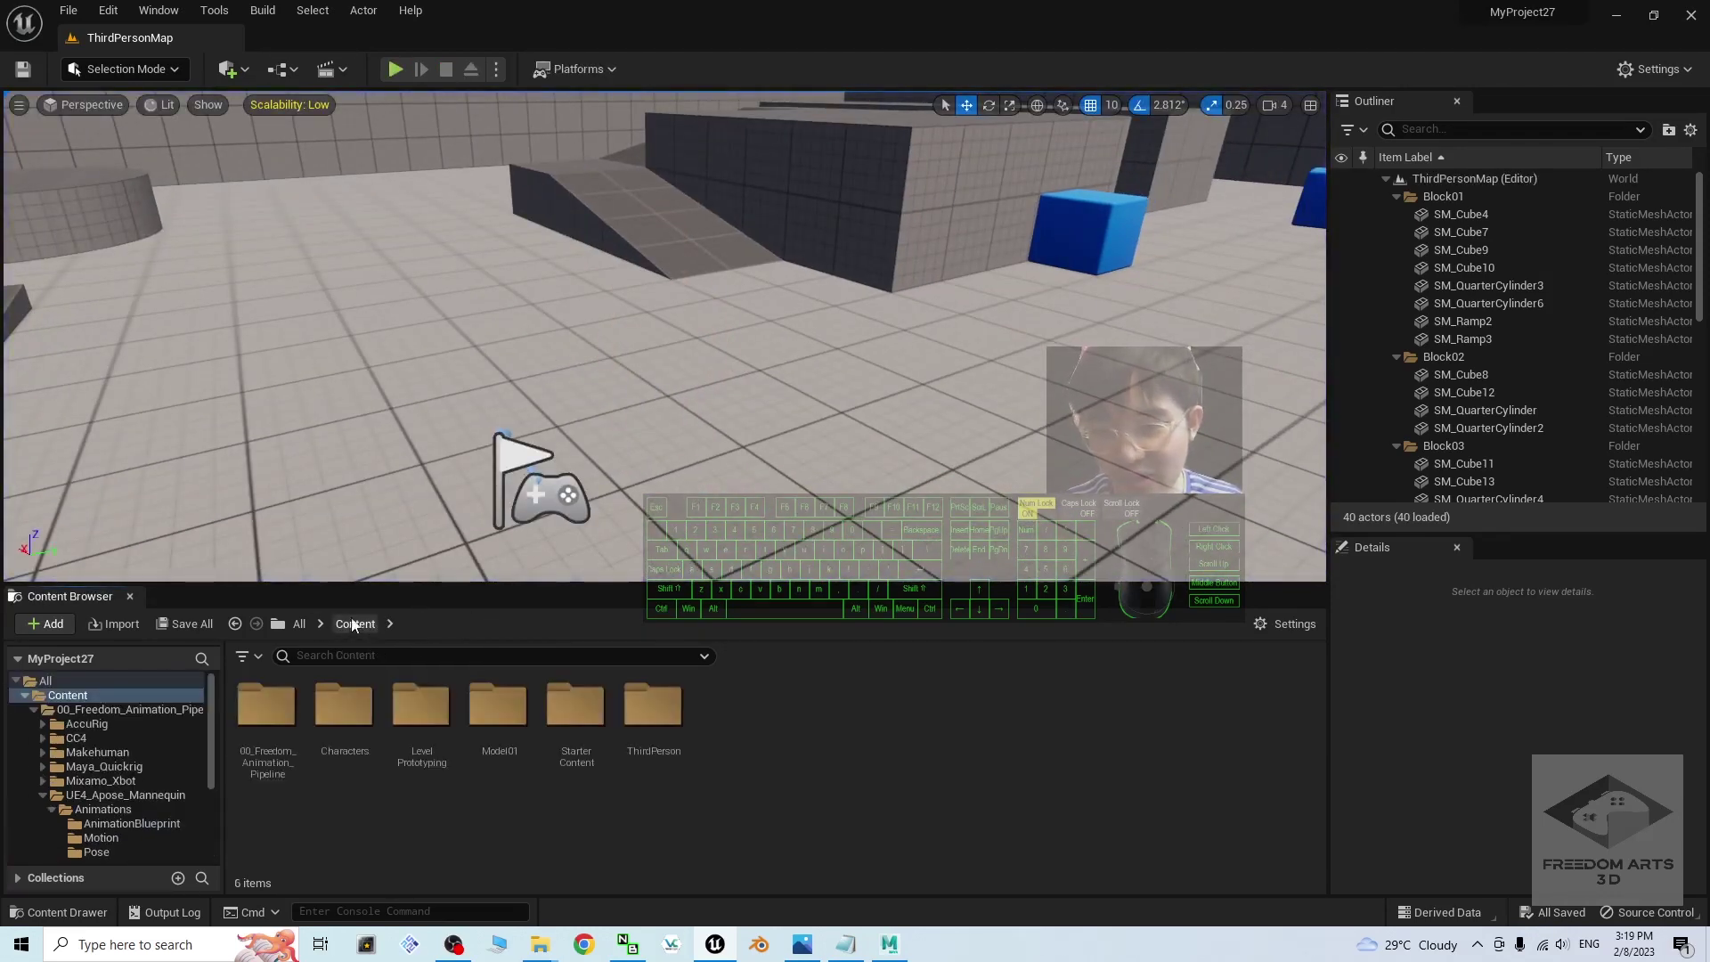
{"action": "double_click", "coordinate": [491, 710]}
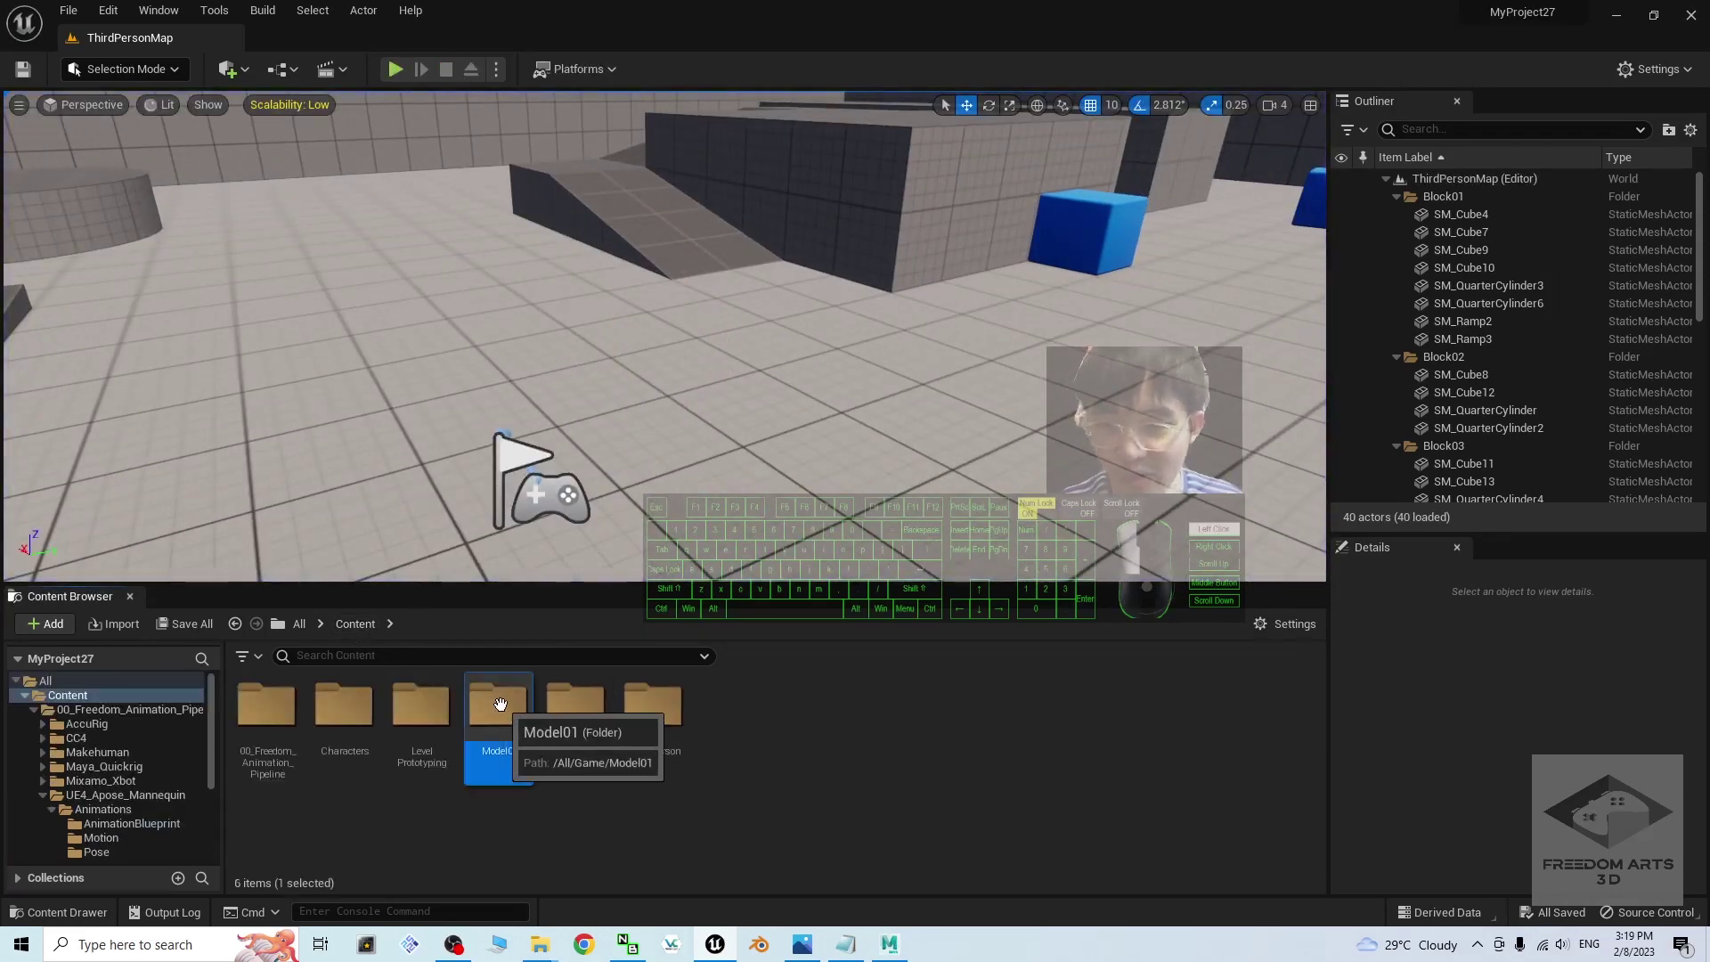
{"action": "left_click", "coordinate": [277, 710]}
{"action": "double_click", "coordinate": [277, 710]}
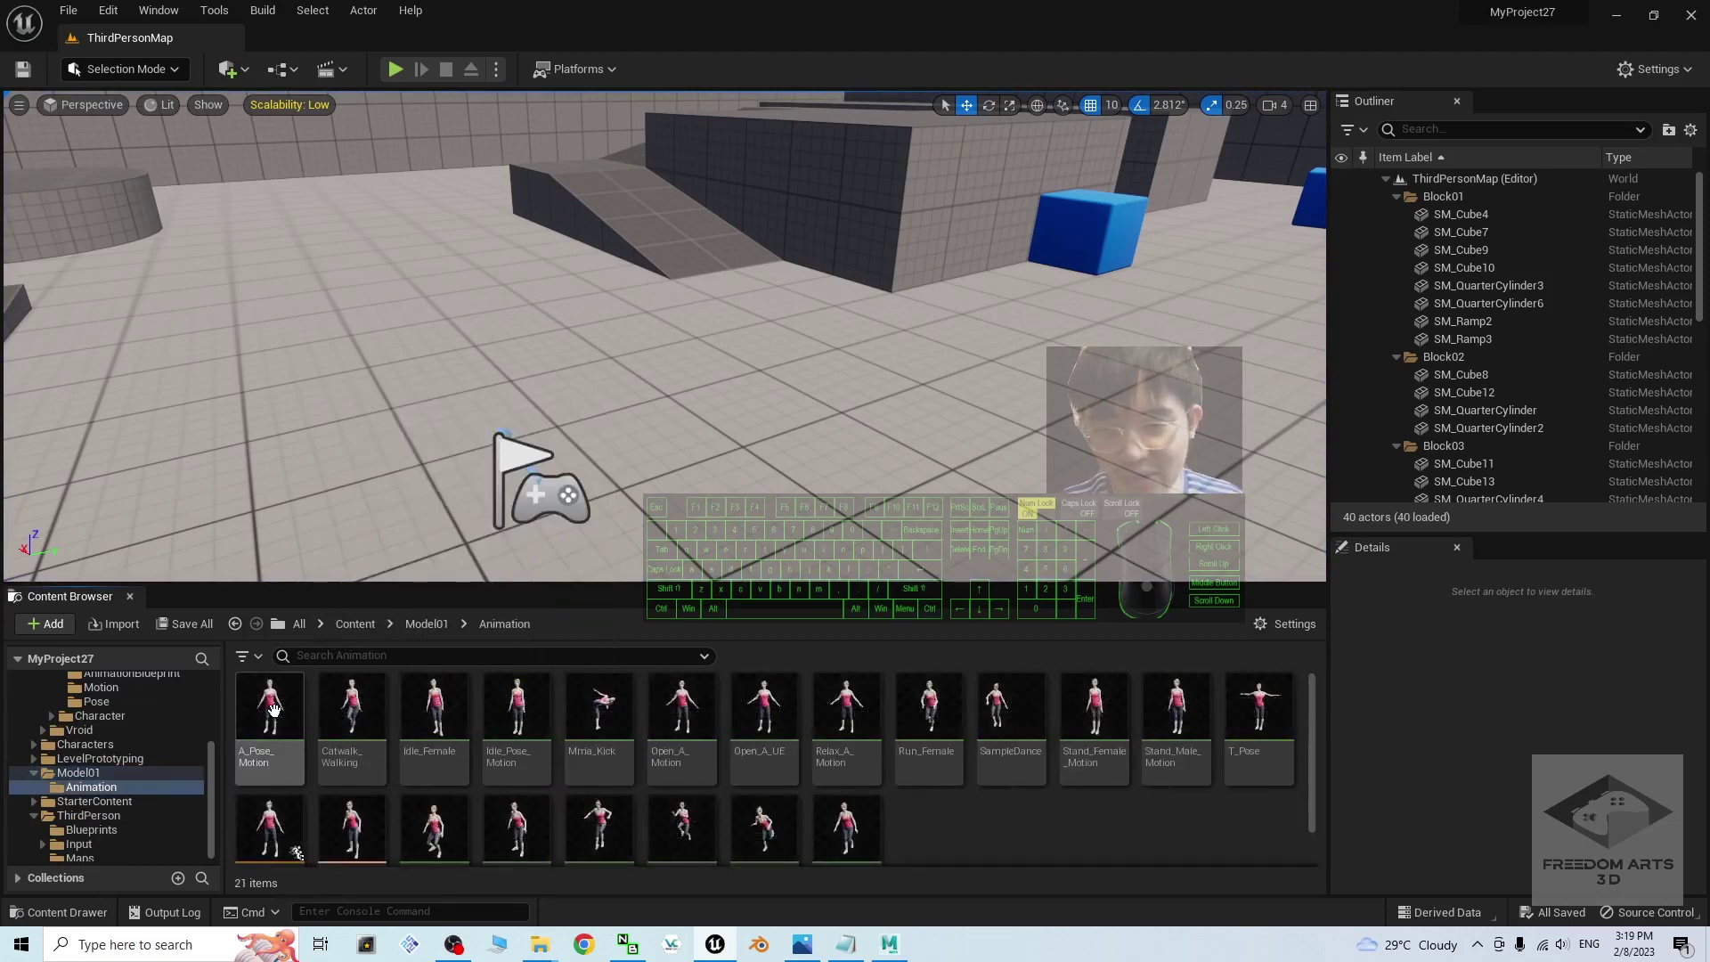
{"action": "scroll", "coordinate": [729, 788], "scroll_direction": "down", "scroll_amount": 1}
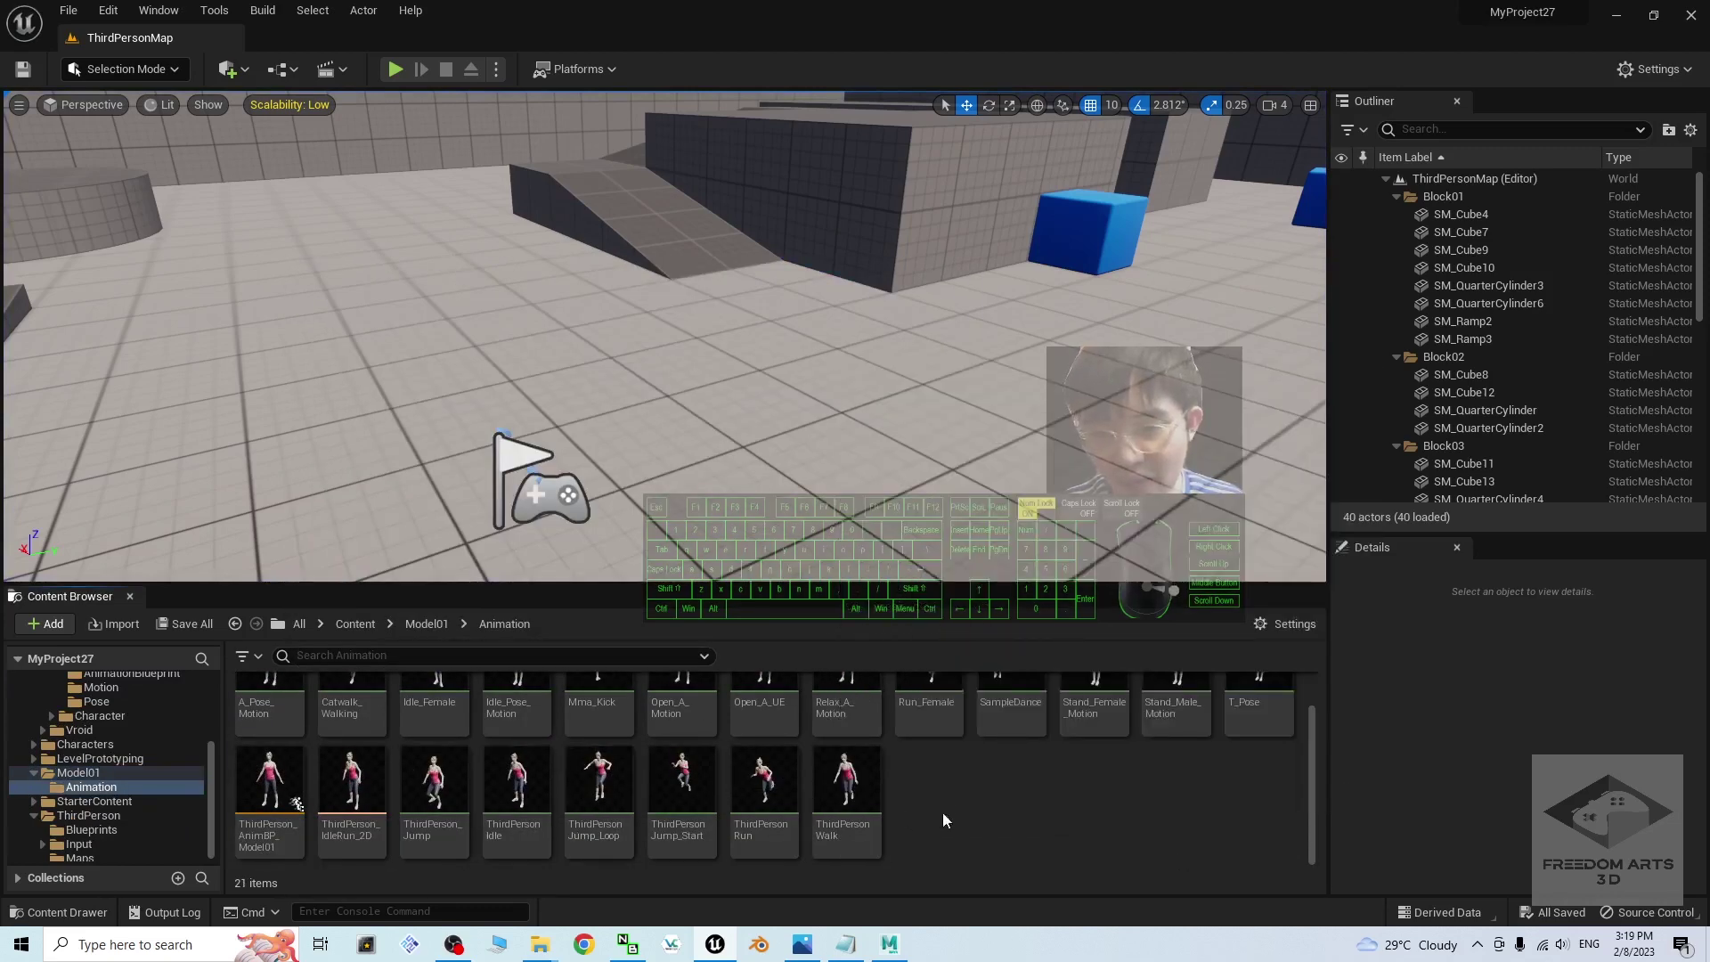
{"action": "double_click", "coordinate": [345, 777]}
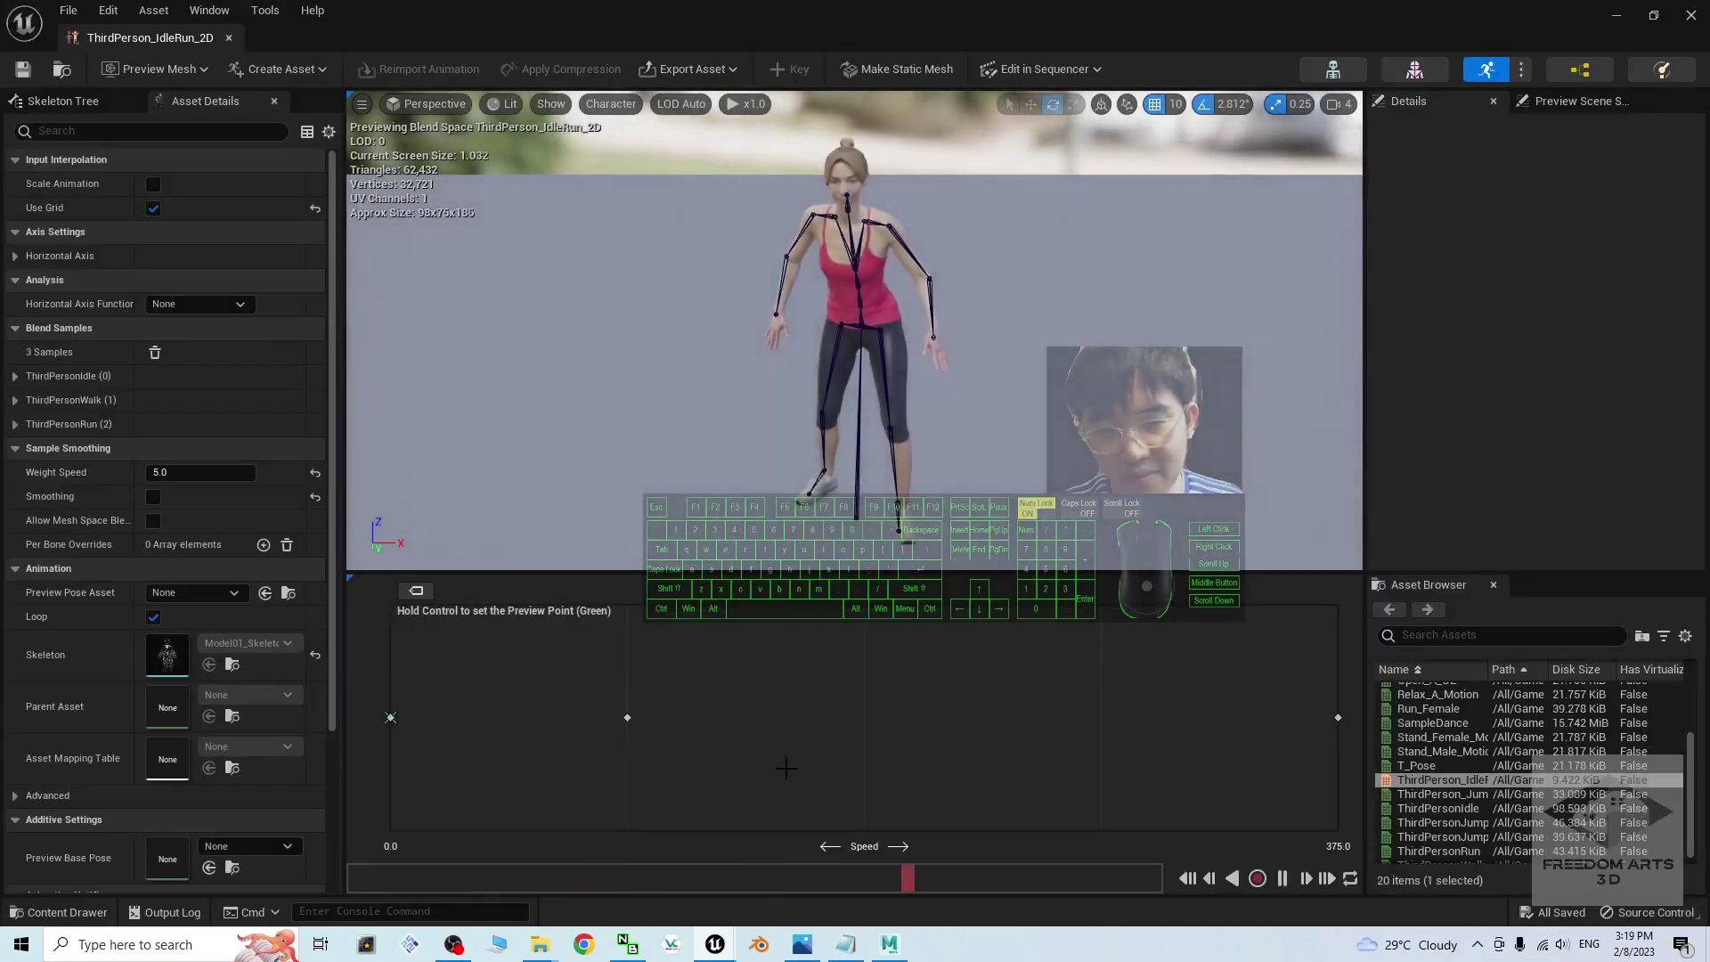
Delete the ThirdPersonIdle, ThirdPersonWalk and ThirdPersonRun samples from the blend space graph
{"action": "left_click", "coordinate": [390, 717]}
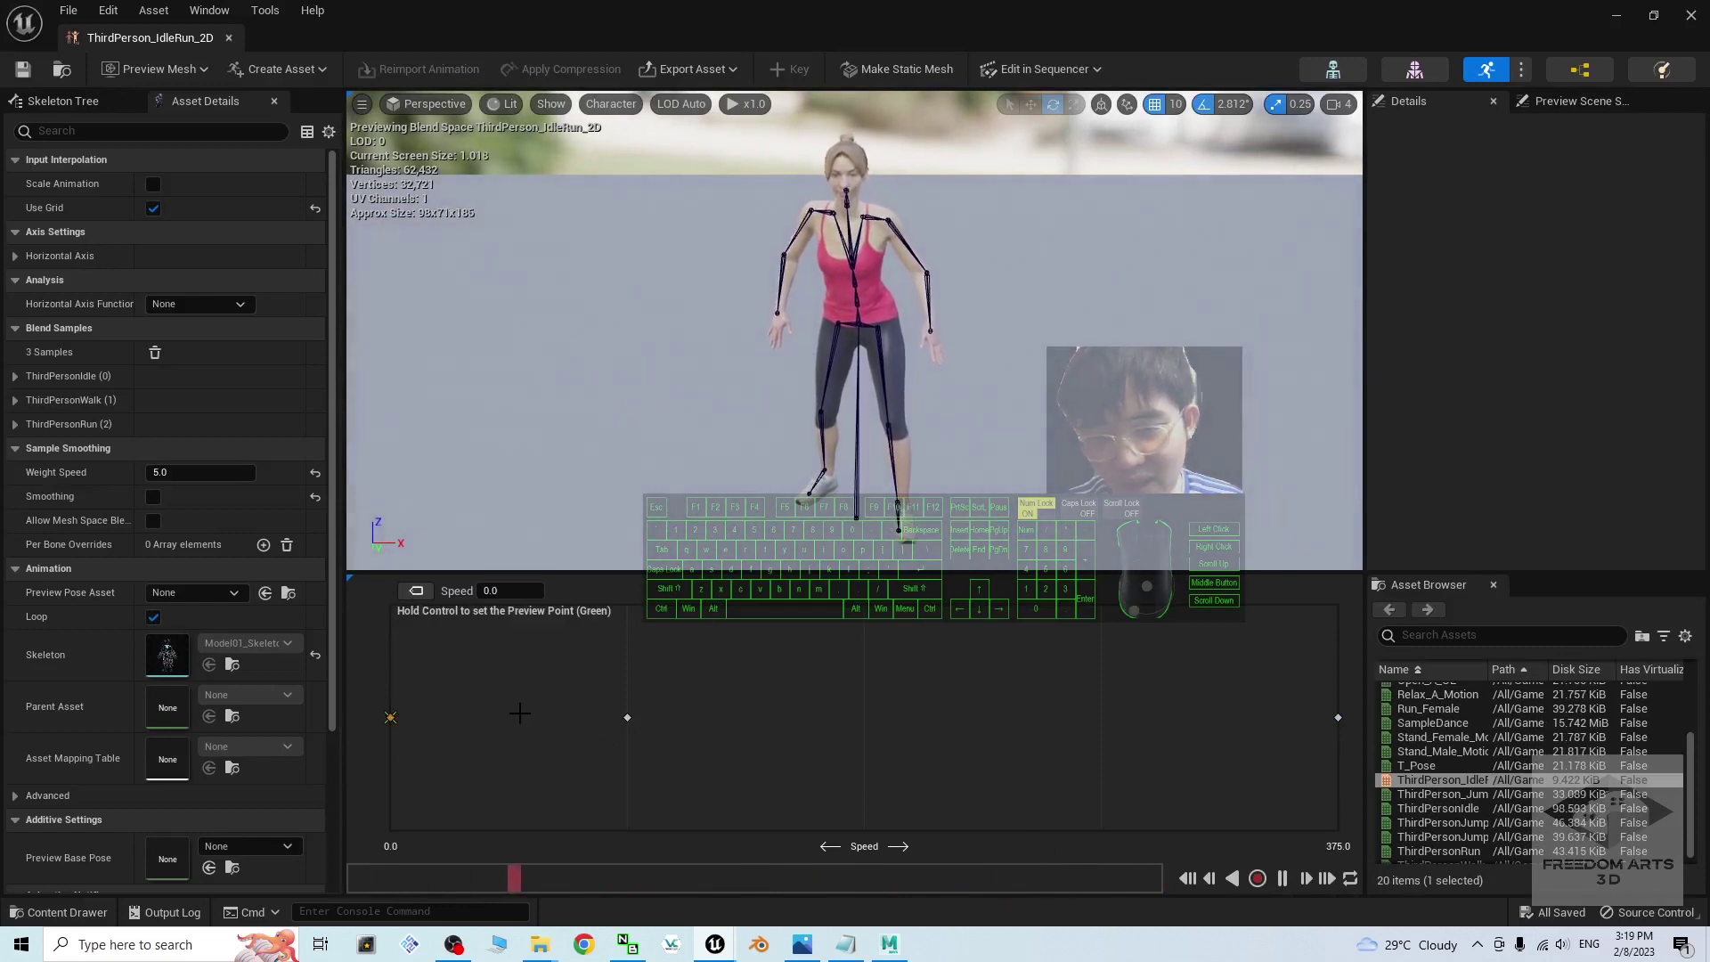
{"action": "key", "text": "Delete"}
{"action": "left_click", "coordinate": [627, 717]}
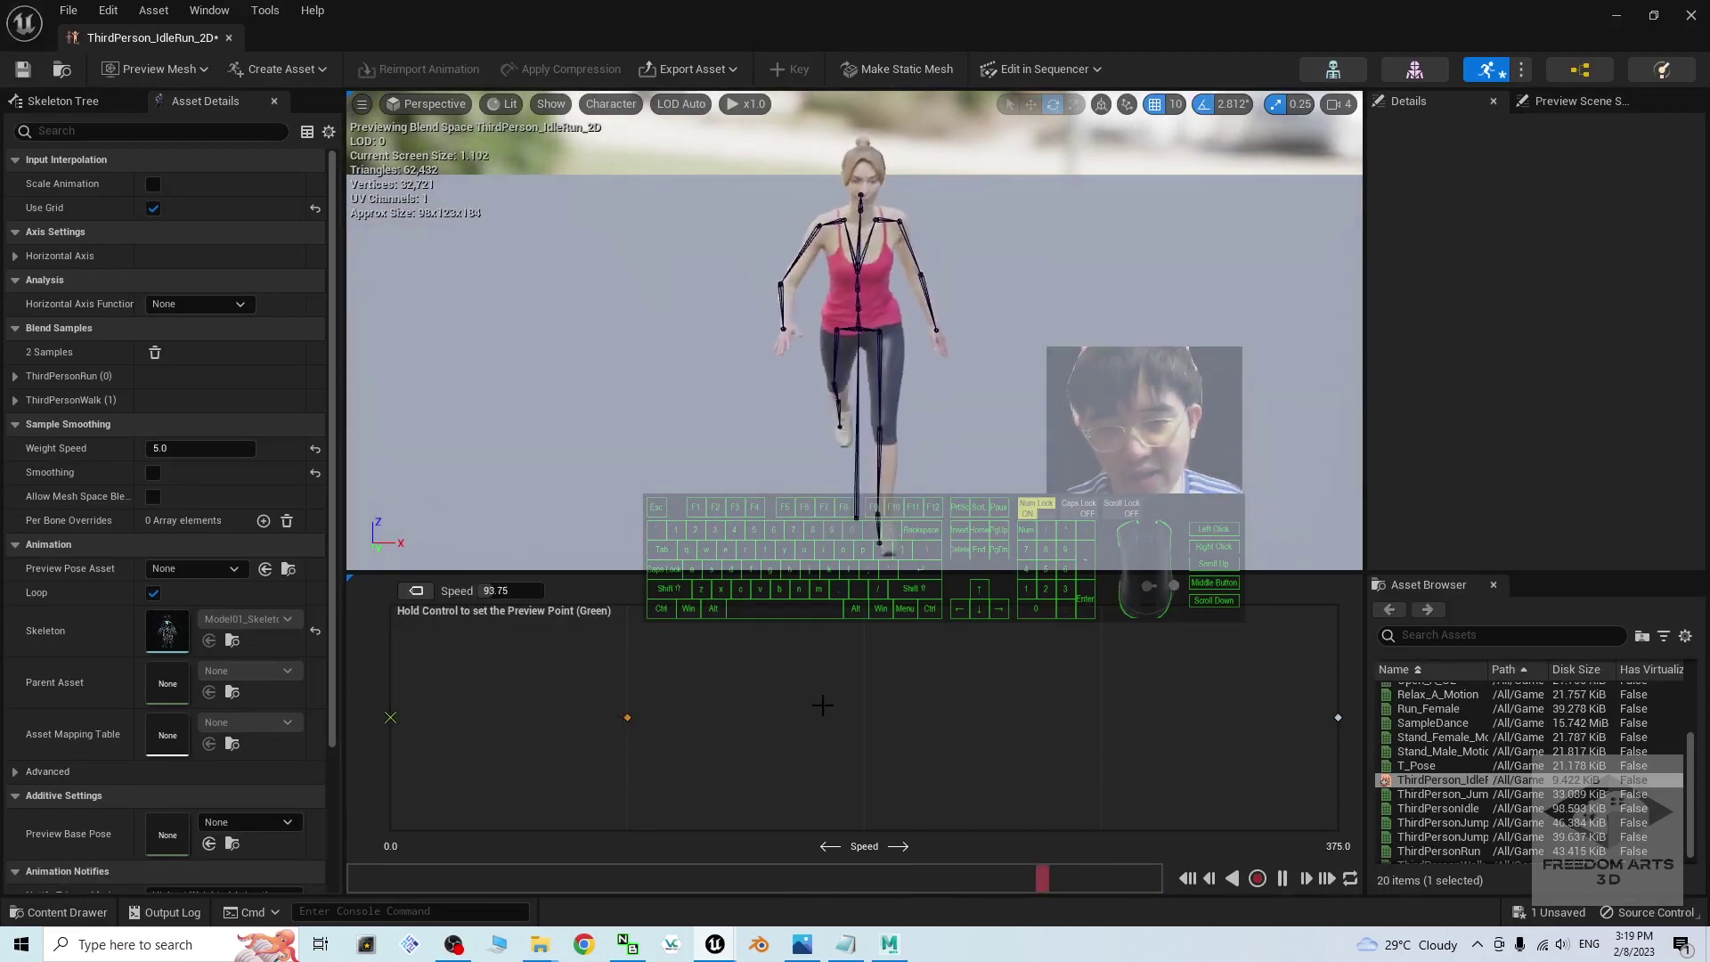
{"action": "key", "text": "Delete"}
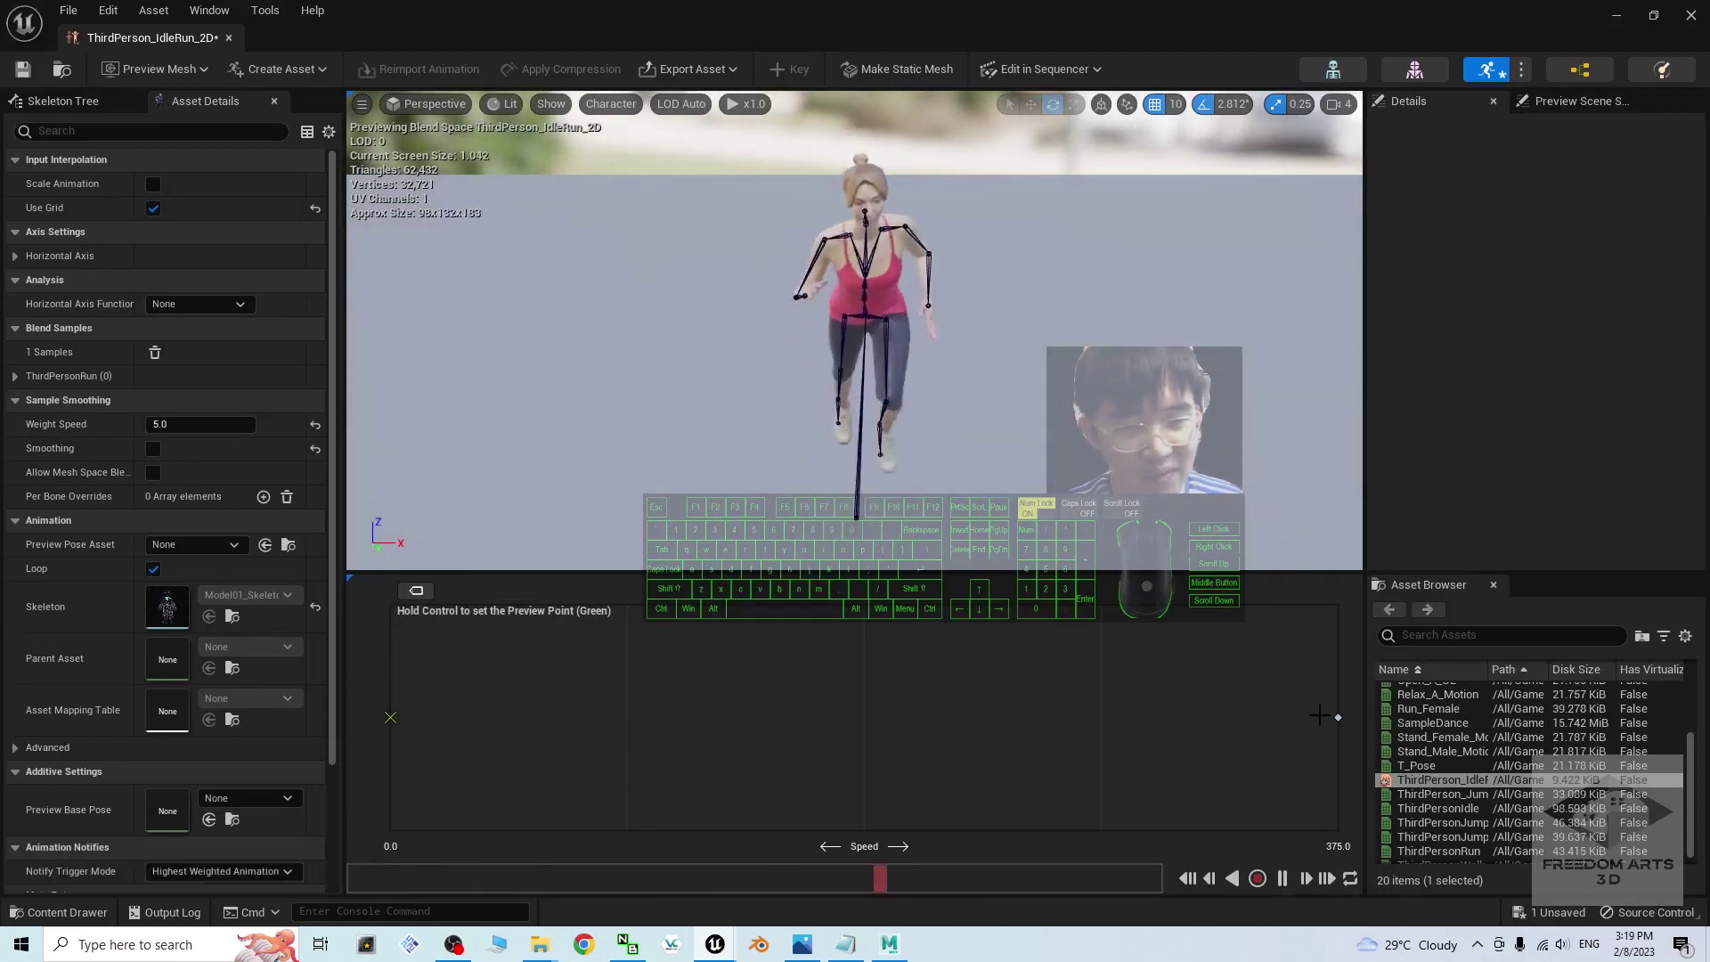
{"action": "left_click", "coordinate": [1338, 717]}
{"action": "key", "text": "Delete"}
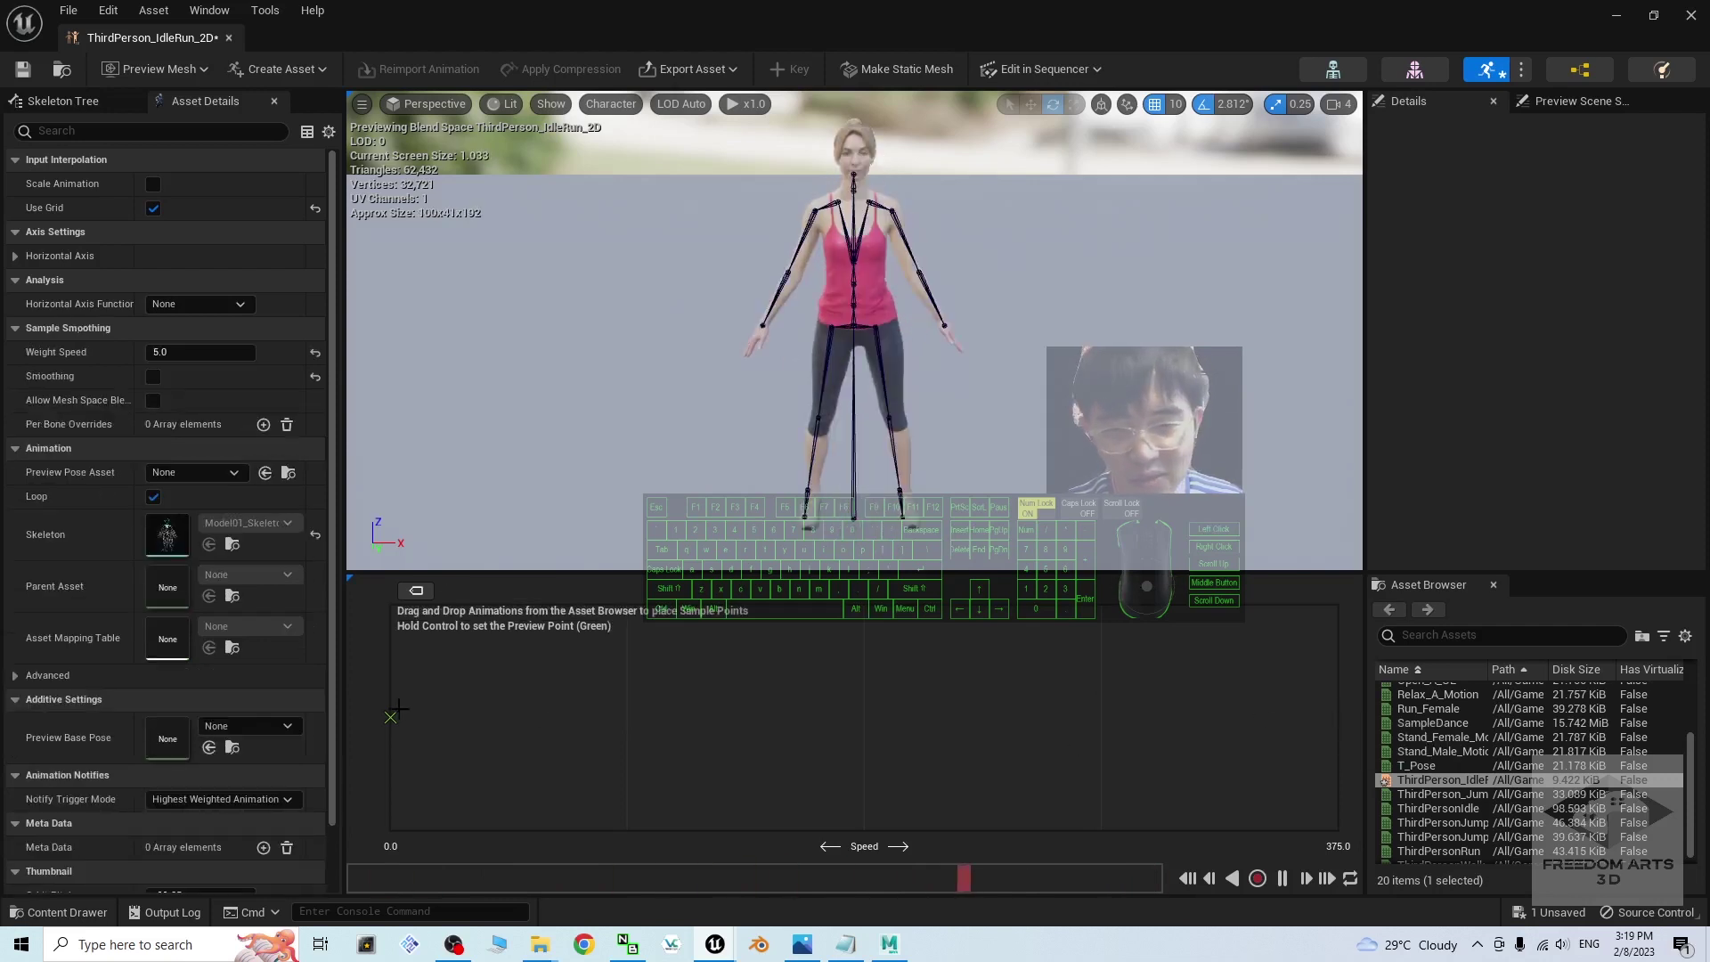
Add Idle_Female samples at speeds 0 and 93.75 and a Run_Female sample at 375, and preview the blend along the speed axis
{"action": "scroll", "coordinate": [1700, 783], "scroll_direction": "up", "scroll_amount": 3}
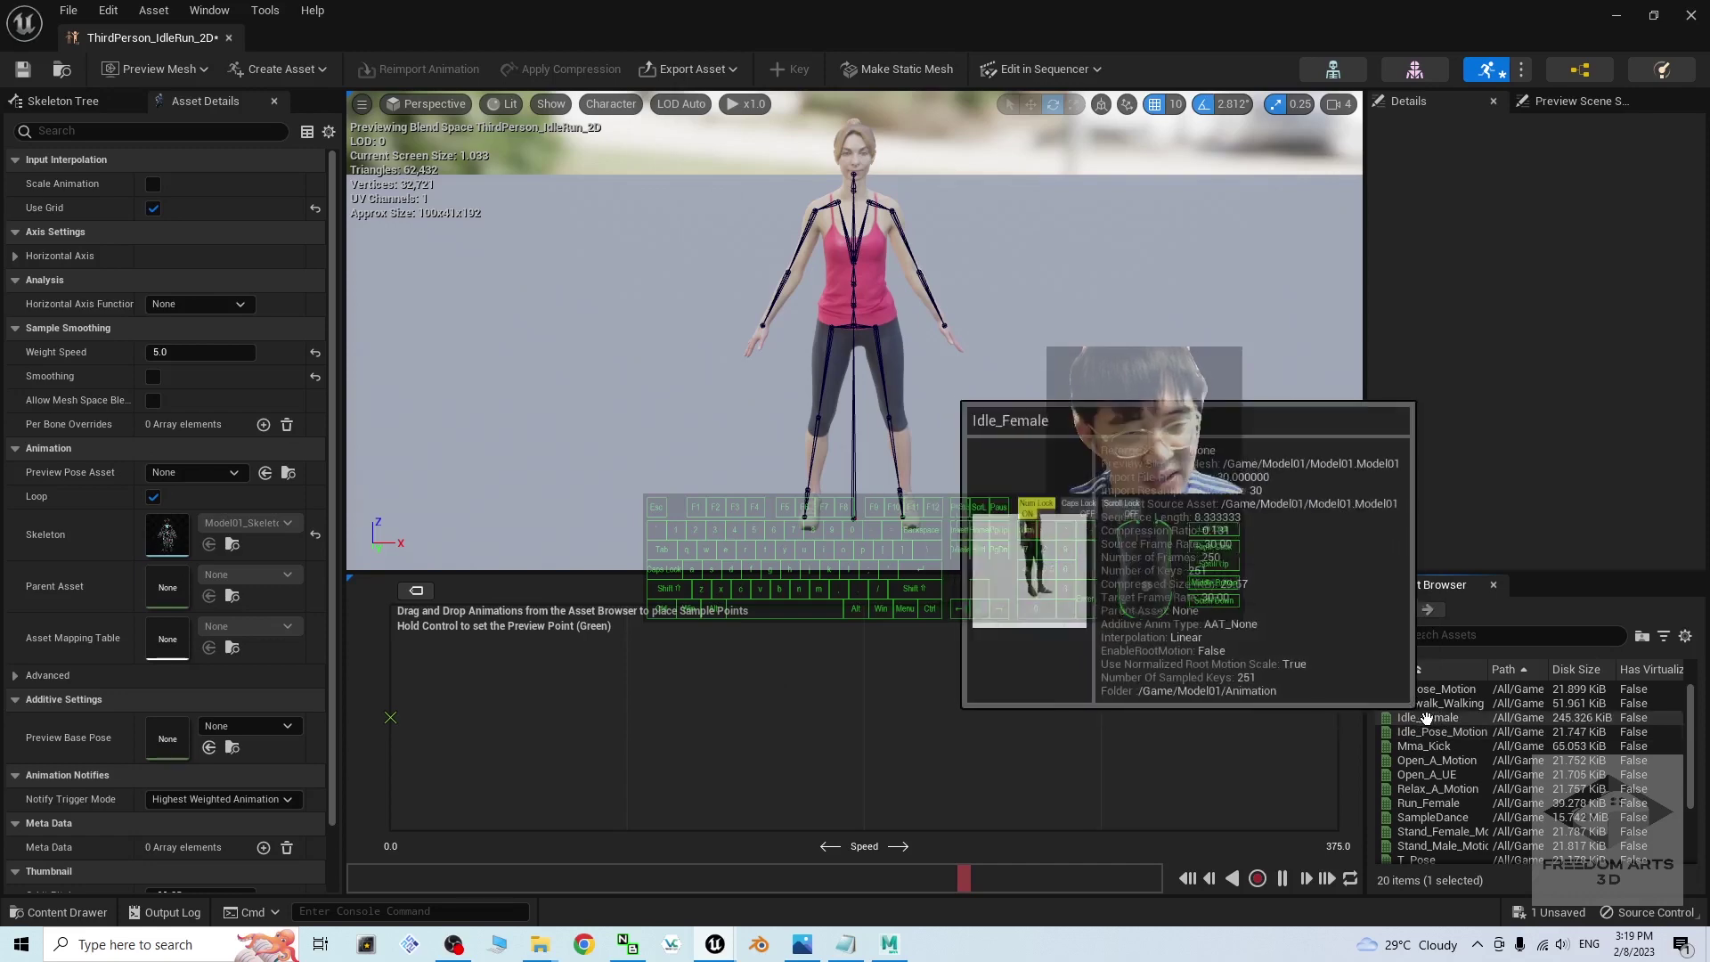
{"action": "left_click_drag", "start_coordinate": [1424, 718], "coordinate": [390, 717]}
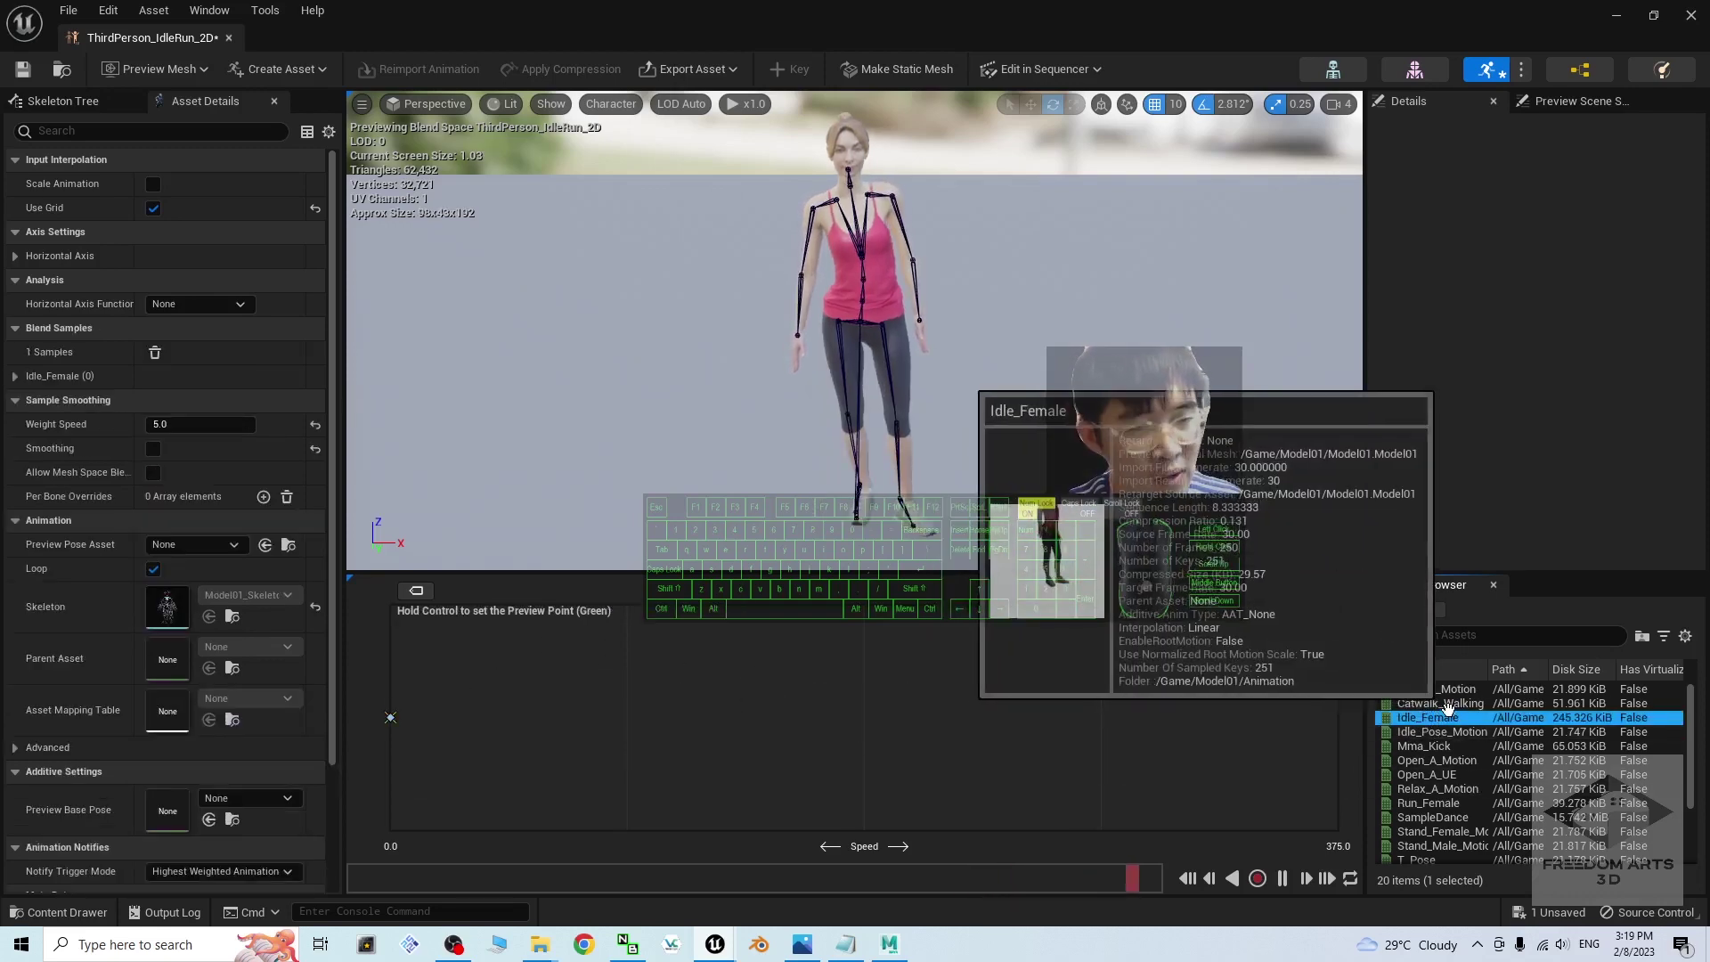
{"action": "left_click_drag", "start_coordinate": [1457, 717], "coordinate": [626, 717]}
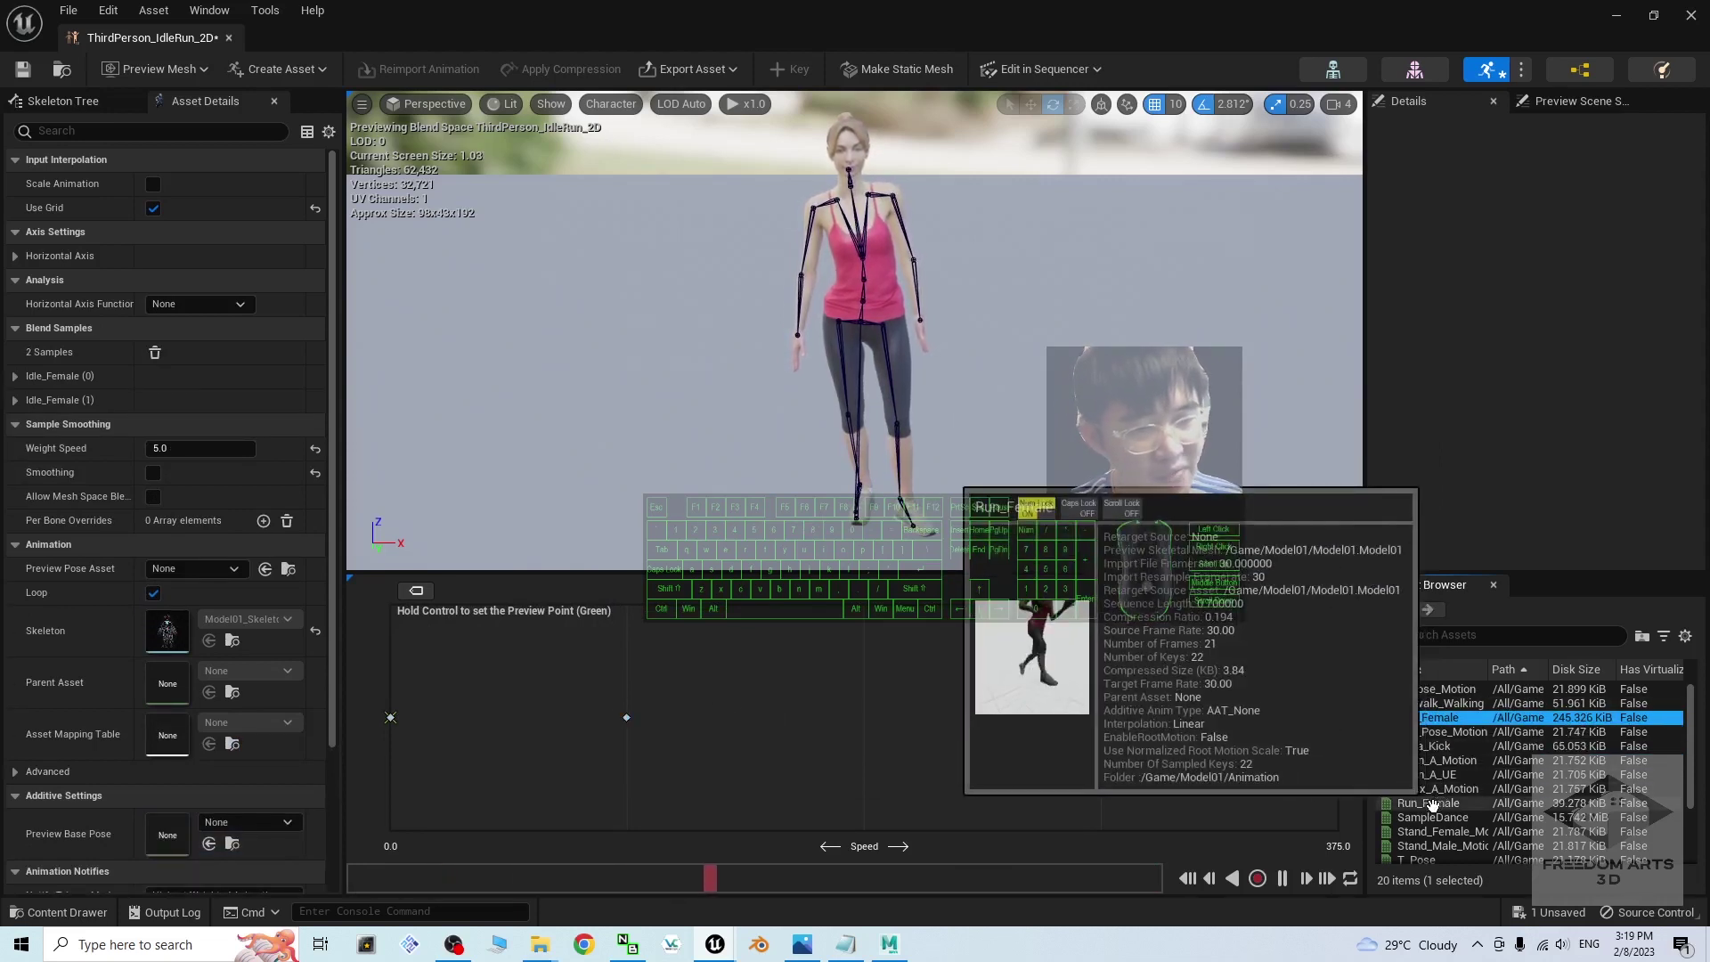
{"action": "left_click_drag", "start_coordinate": [1427, 802], "coordinate": [1338, 717]}
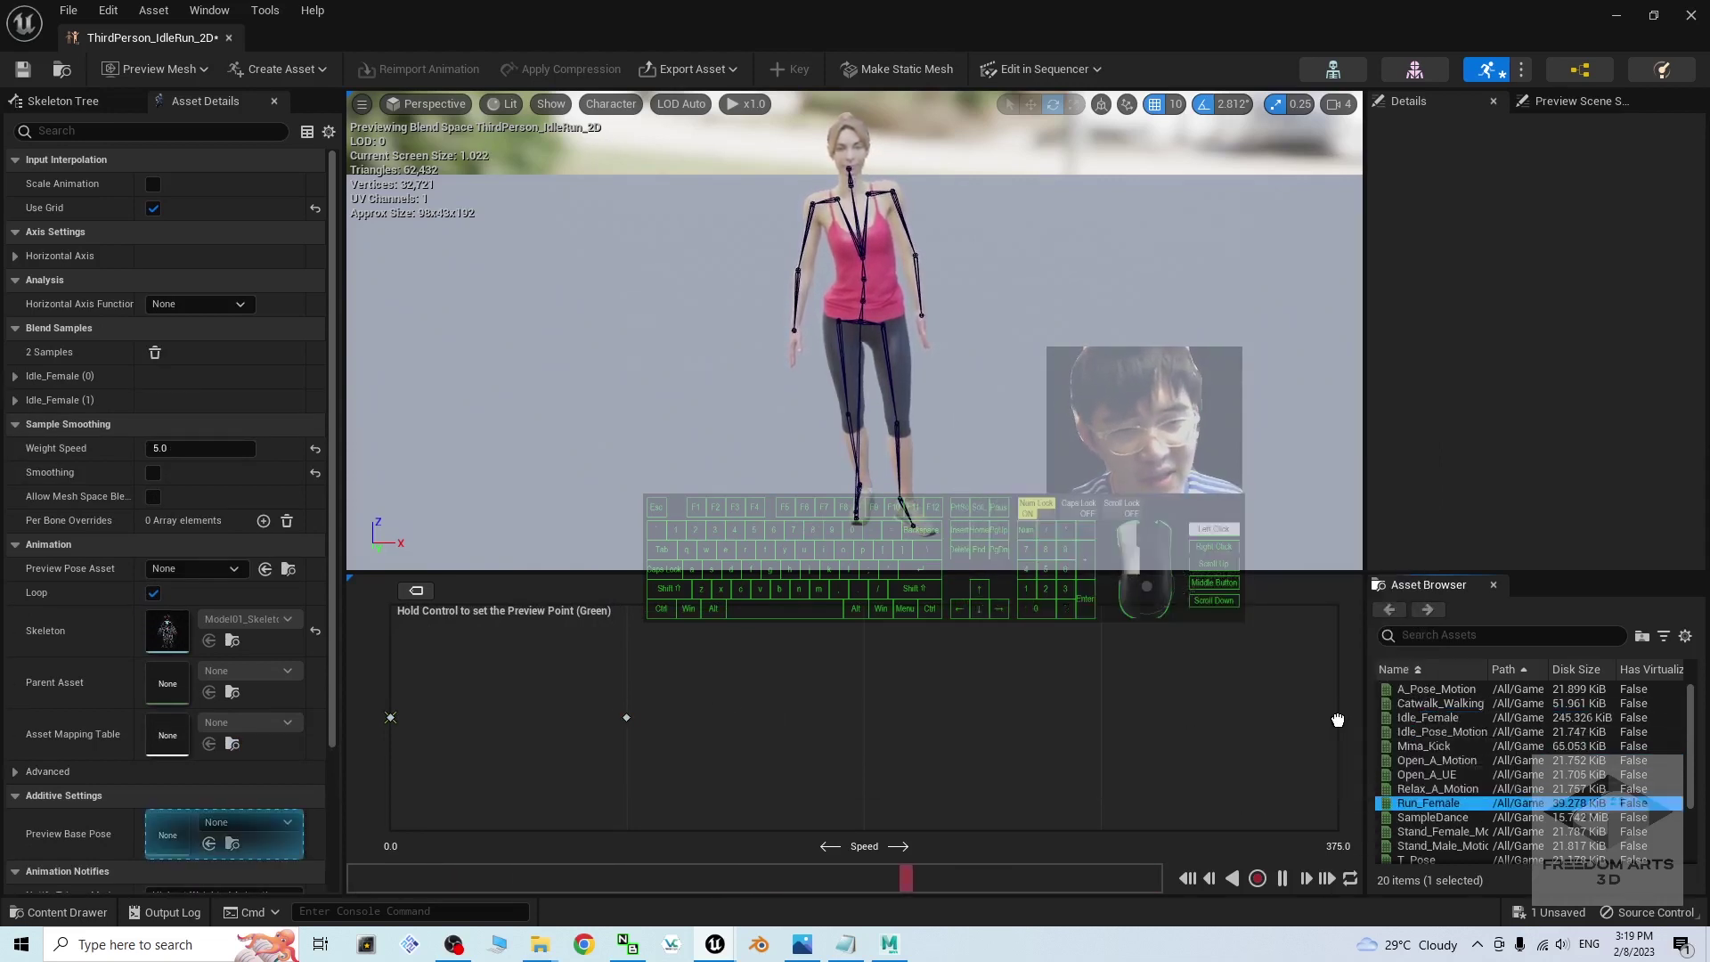
{"action": "key", "text": "ctrl"}
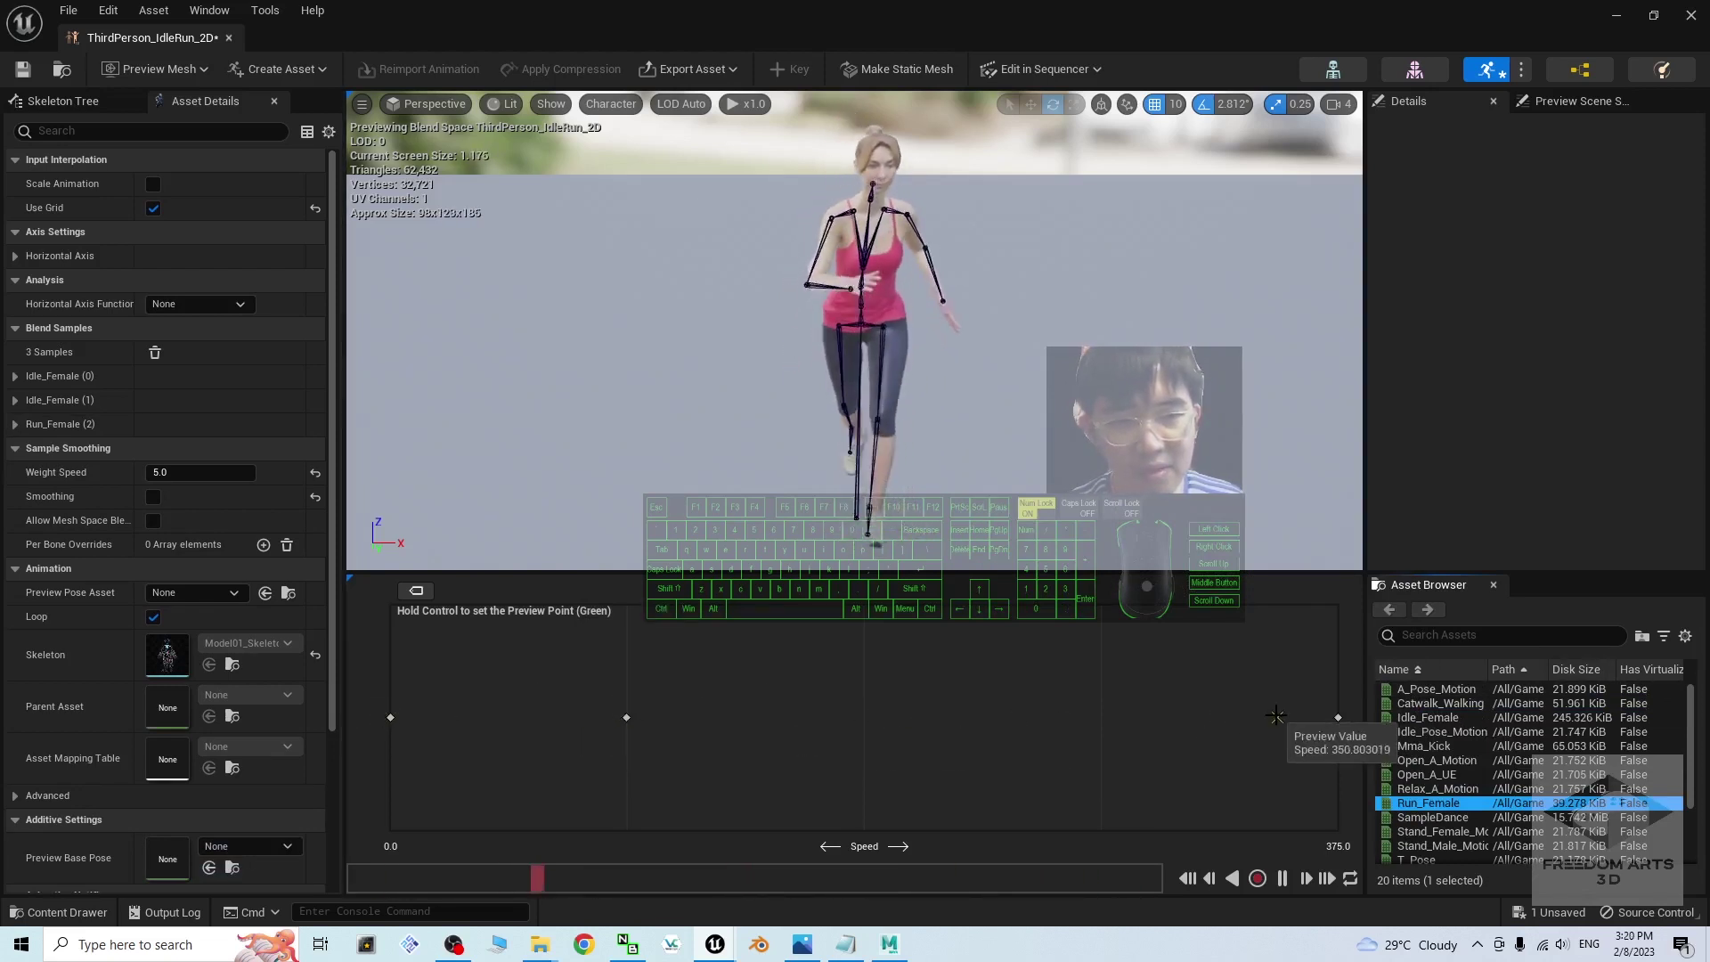
{"action": "key", "text": "ctrl"}
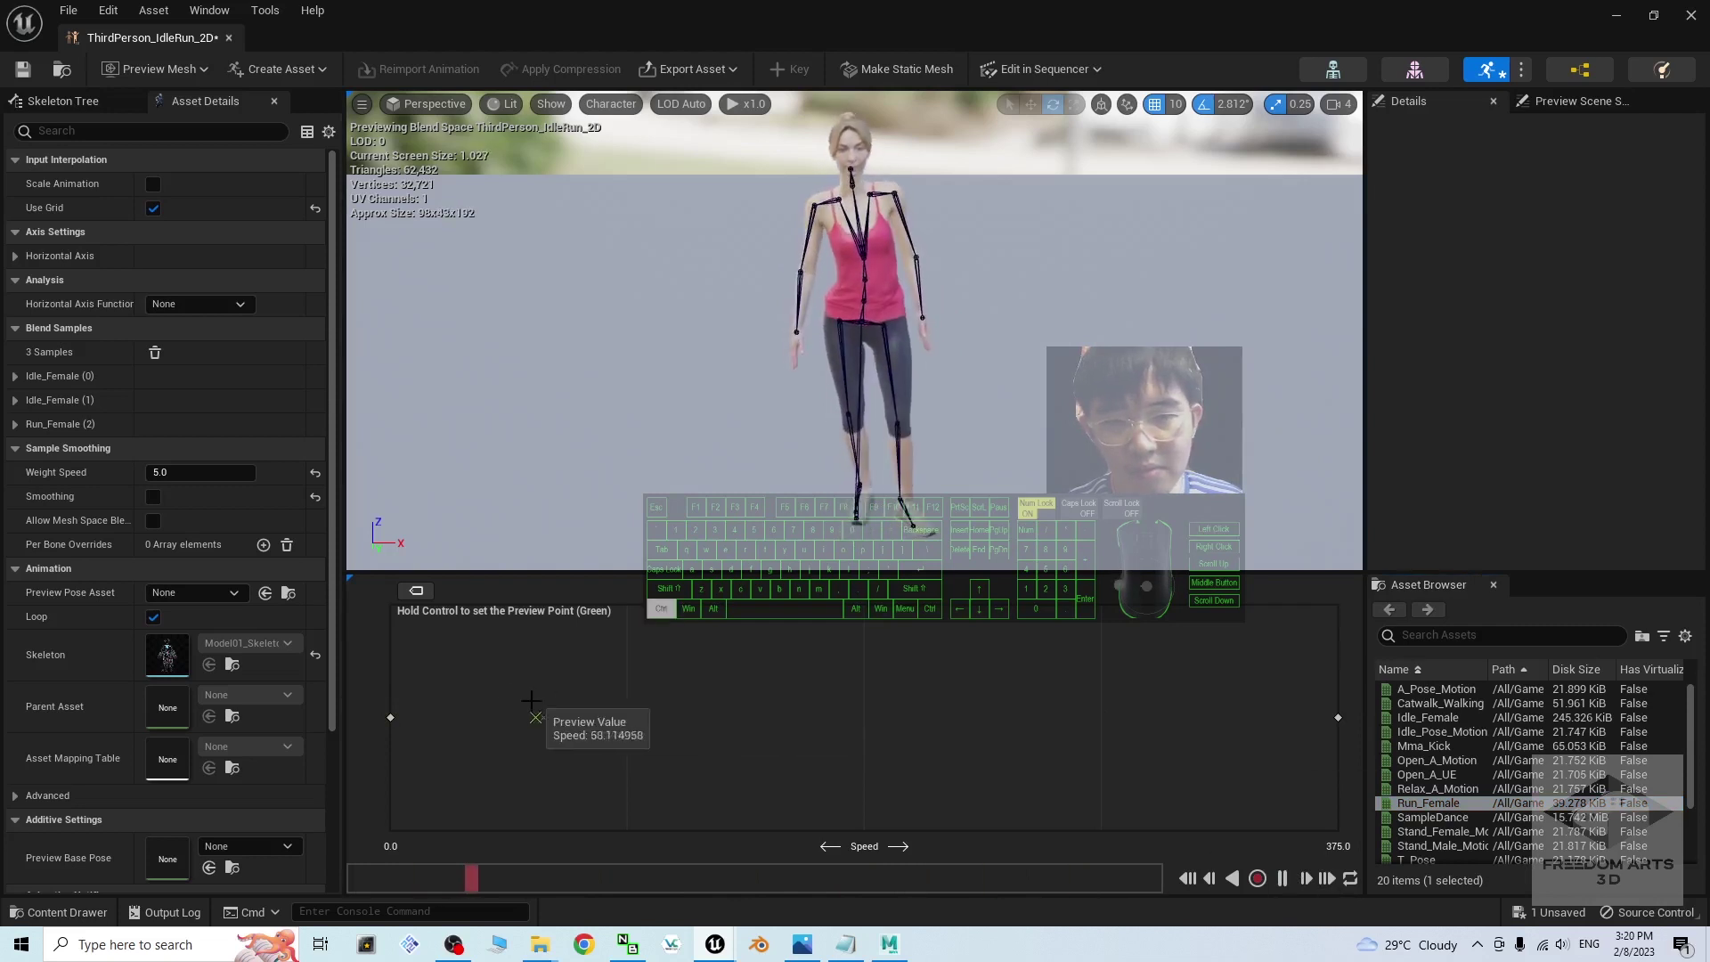
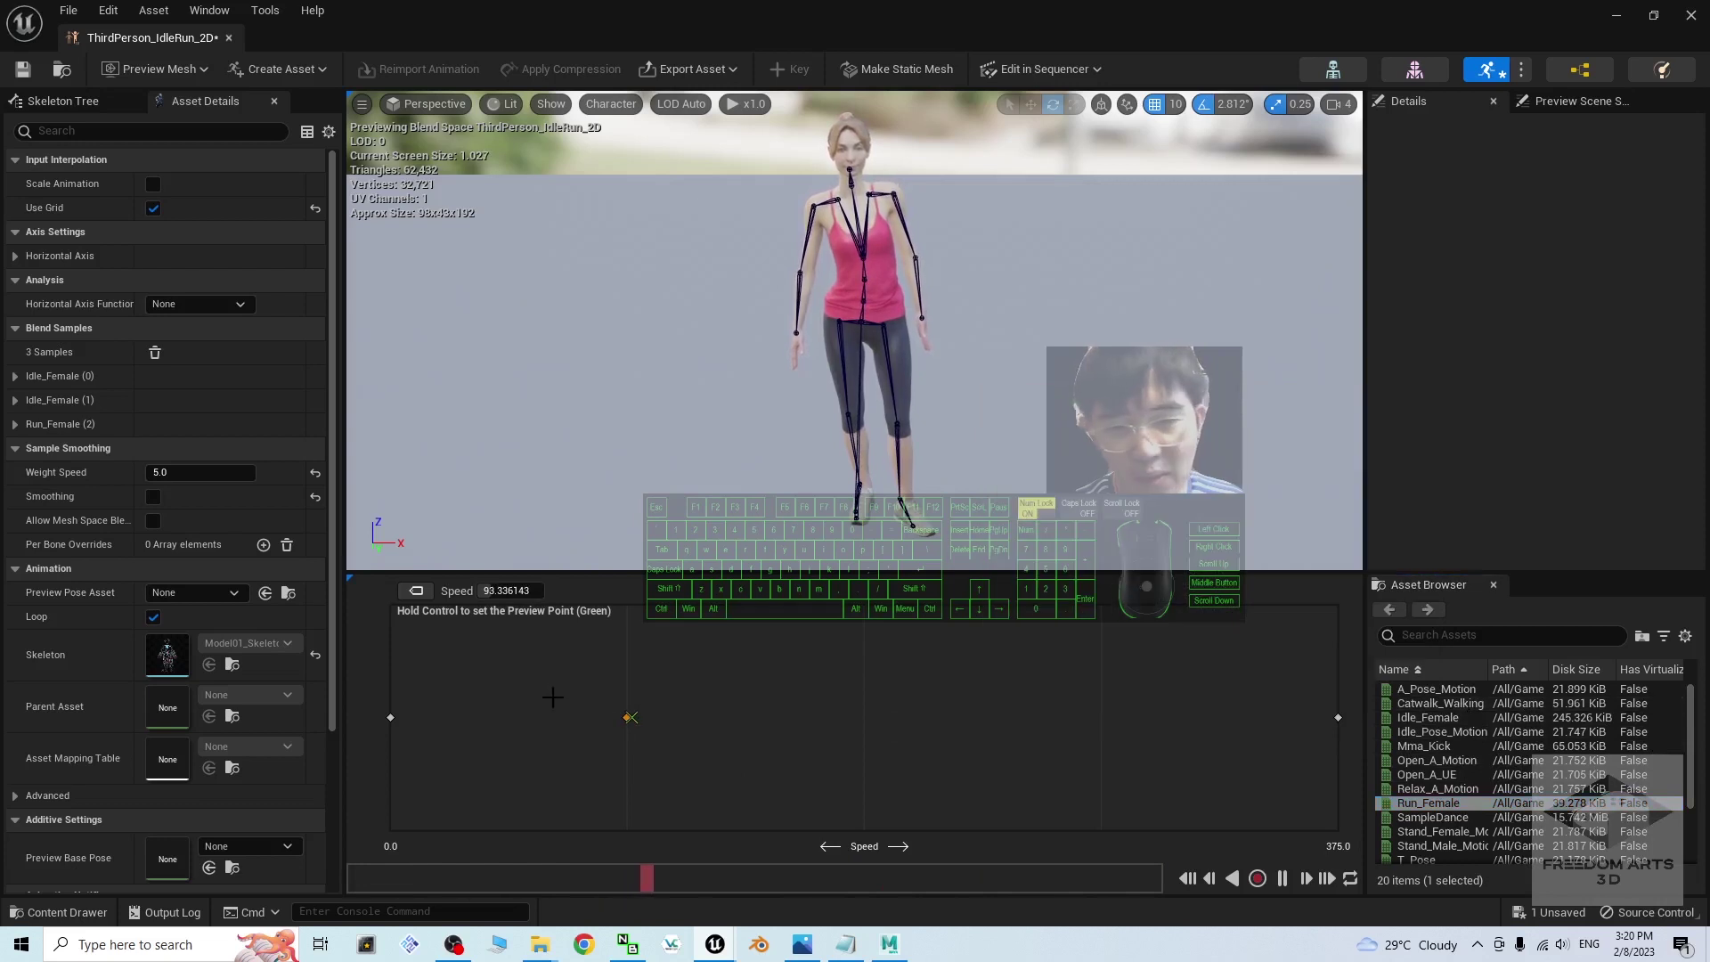
Replace the Idle_Female sample at speed 93.75 with Catwalk_Walking, preview the blend, and pause the playback
{"action": "left_click", "coordinate": [627, 717]}
{"action": "key", "text": "Delete"}
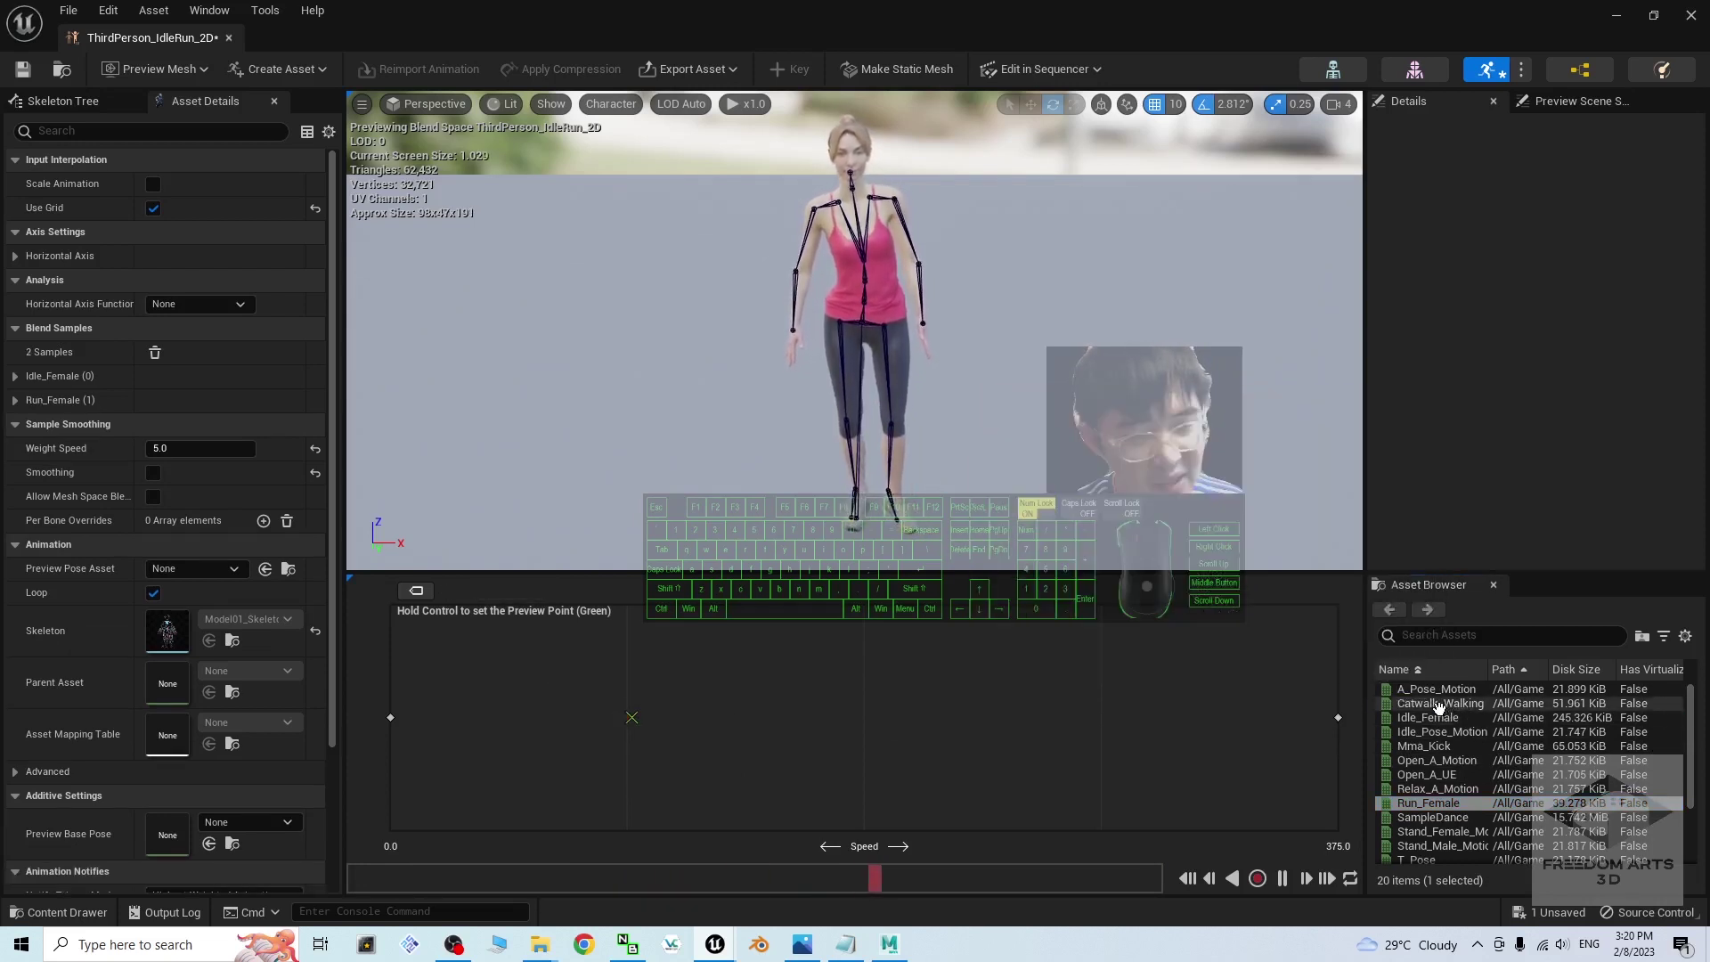
{"action": "left_click_drag", "start_coordinate": [1436, 704], "coordinate": [663, 711]}
{"action": "key", "text": "ctrl"}
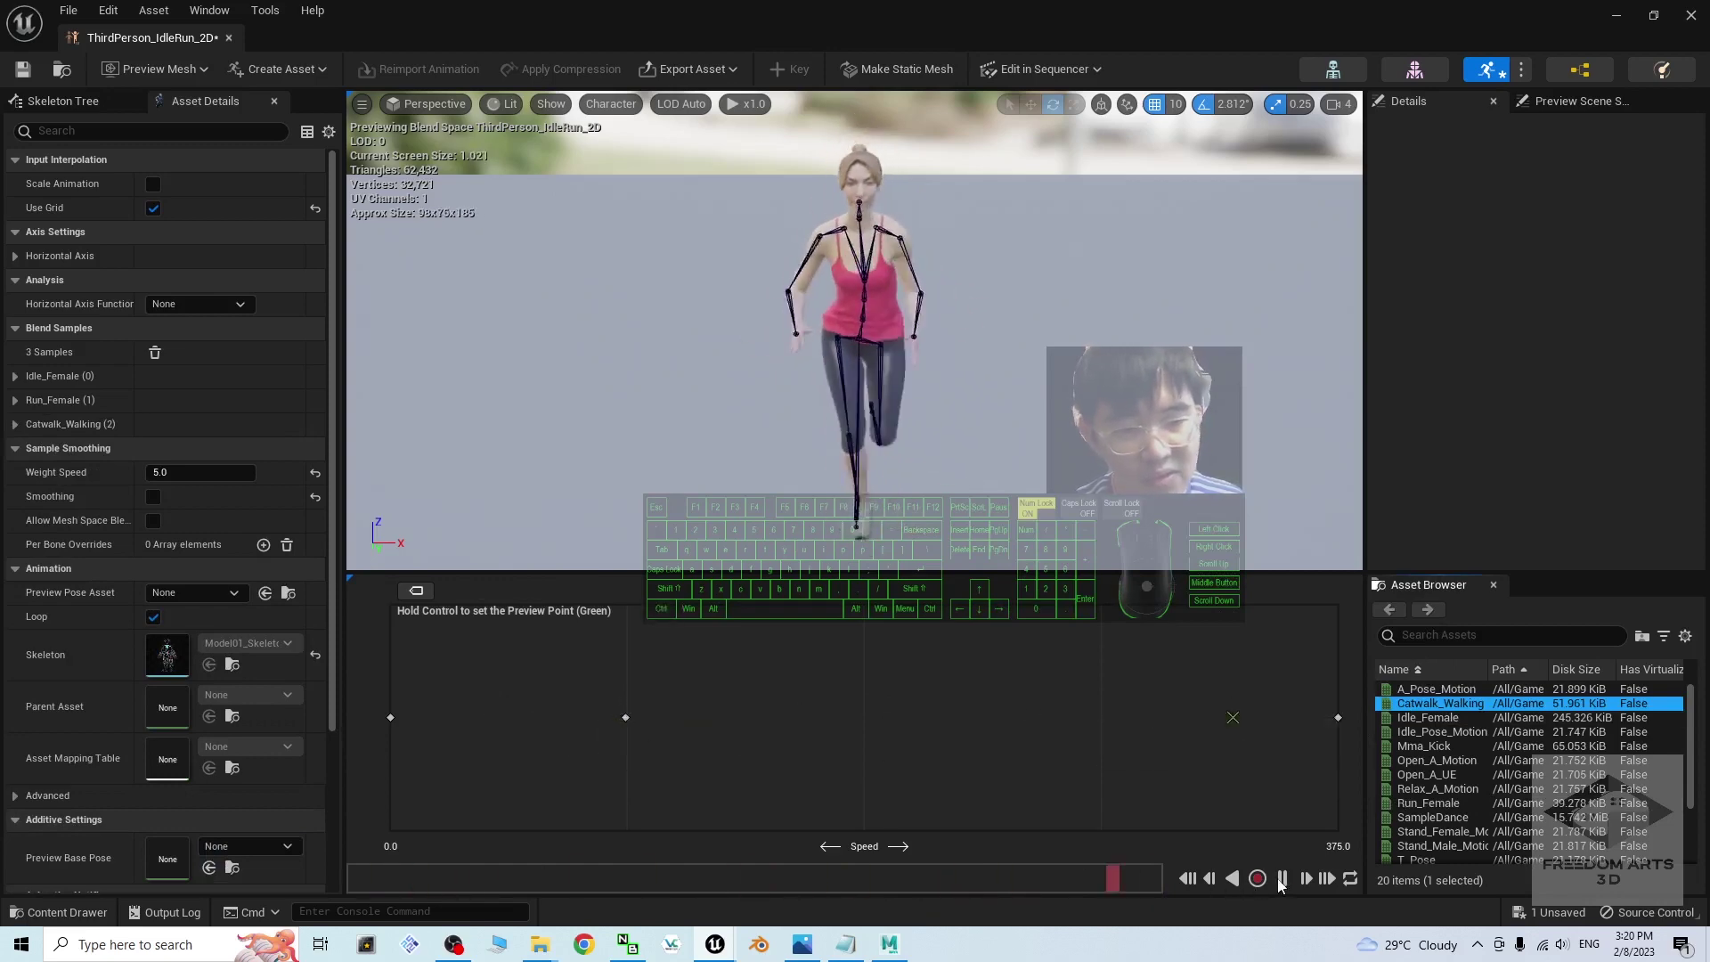
{"action": "left_click", "coordinate": [1281, 878]}
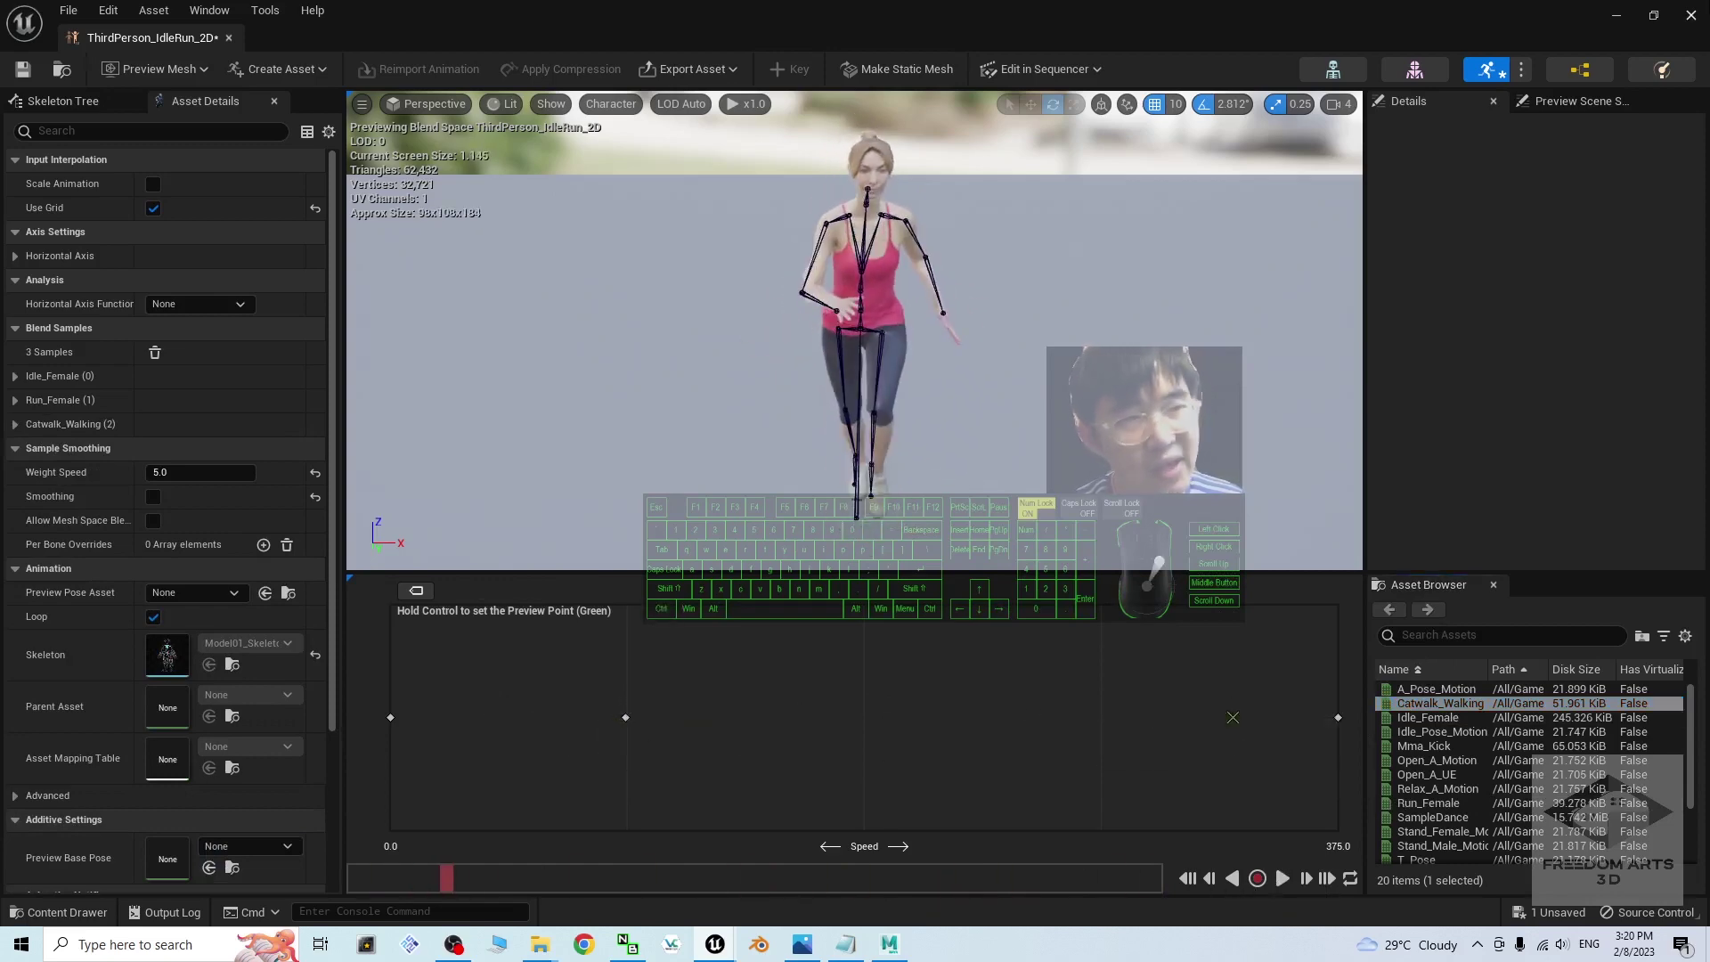
Close the blend space editor and save all modified assets of the project
{"action": "left_click", "coordinate": [1690, 16]}
{"action": "left_click", "coordinate": [67, 9]}
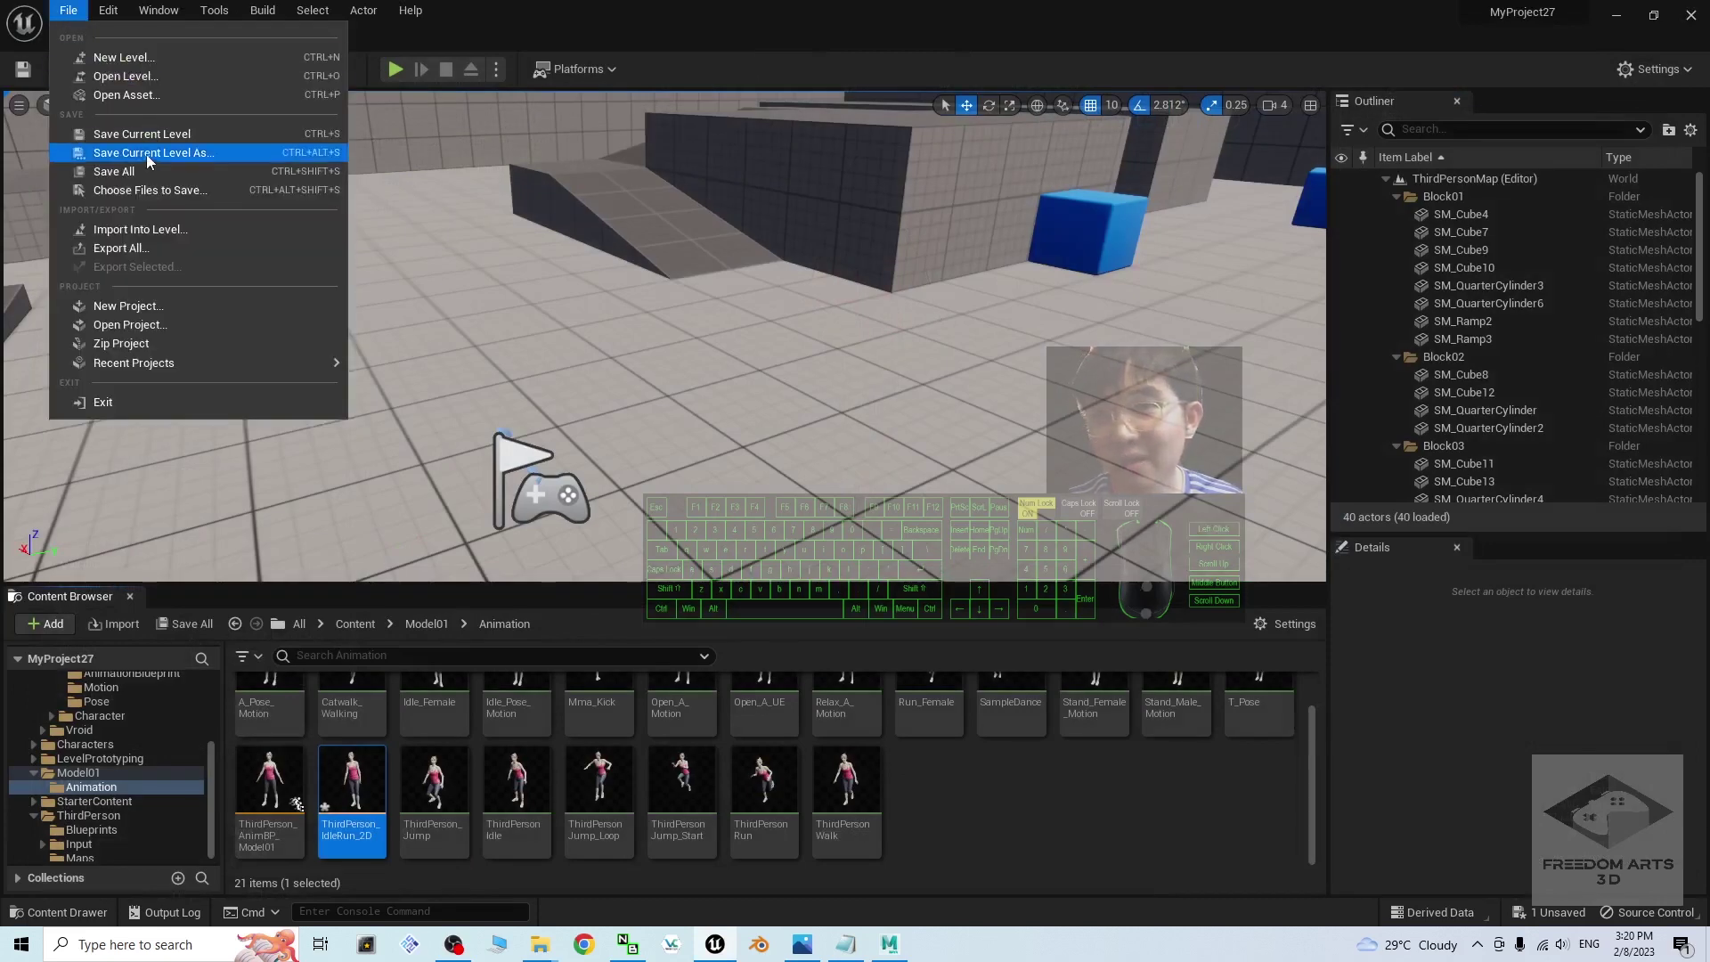
{"action": "left_click", "coordinate": [142, 165]}
Play the level, test the avatar's idle, running and jumping animations on the ramps and cubes, and end the play session
{"action": "left_click", "coordinate": [395, 69]}
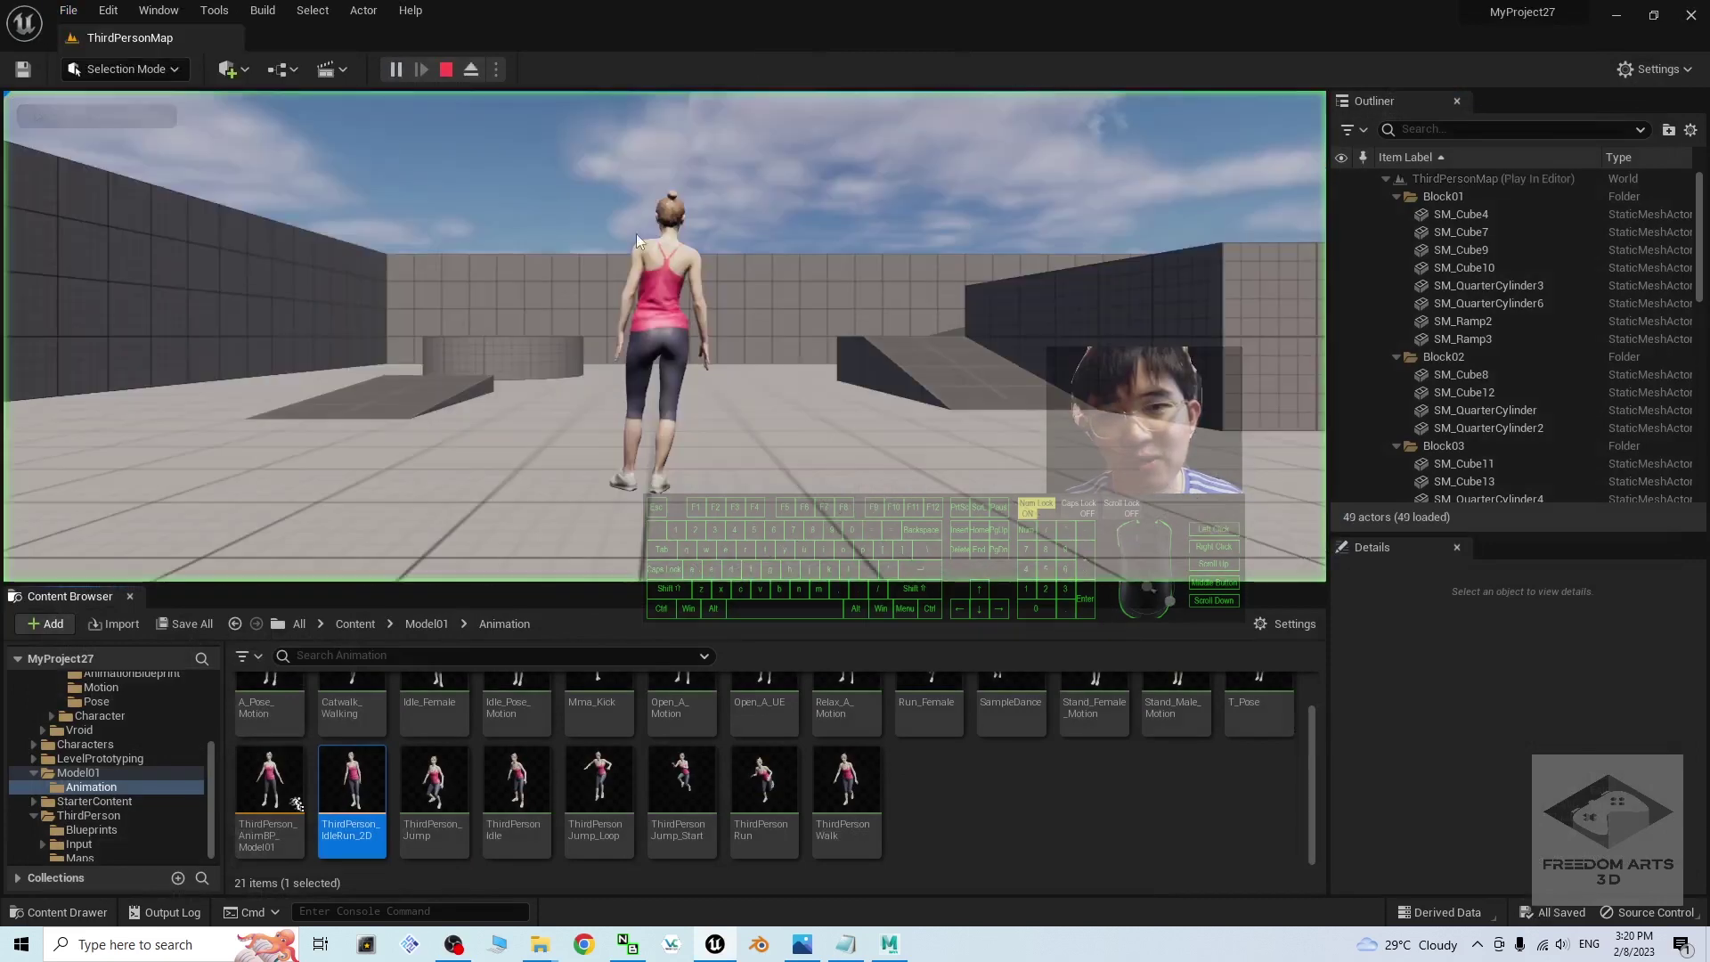
{"action": "key", "text": "s"}
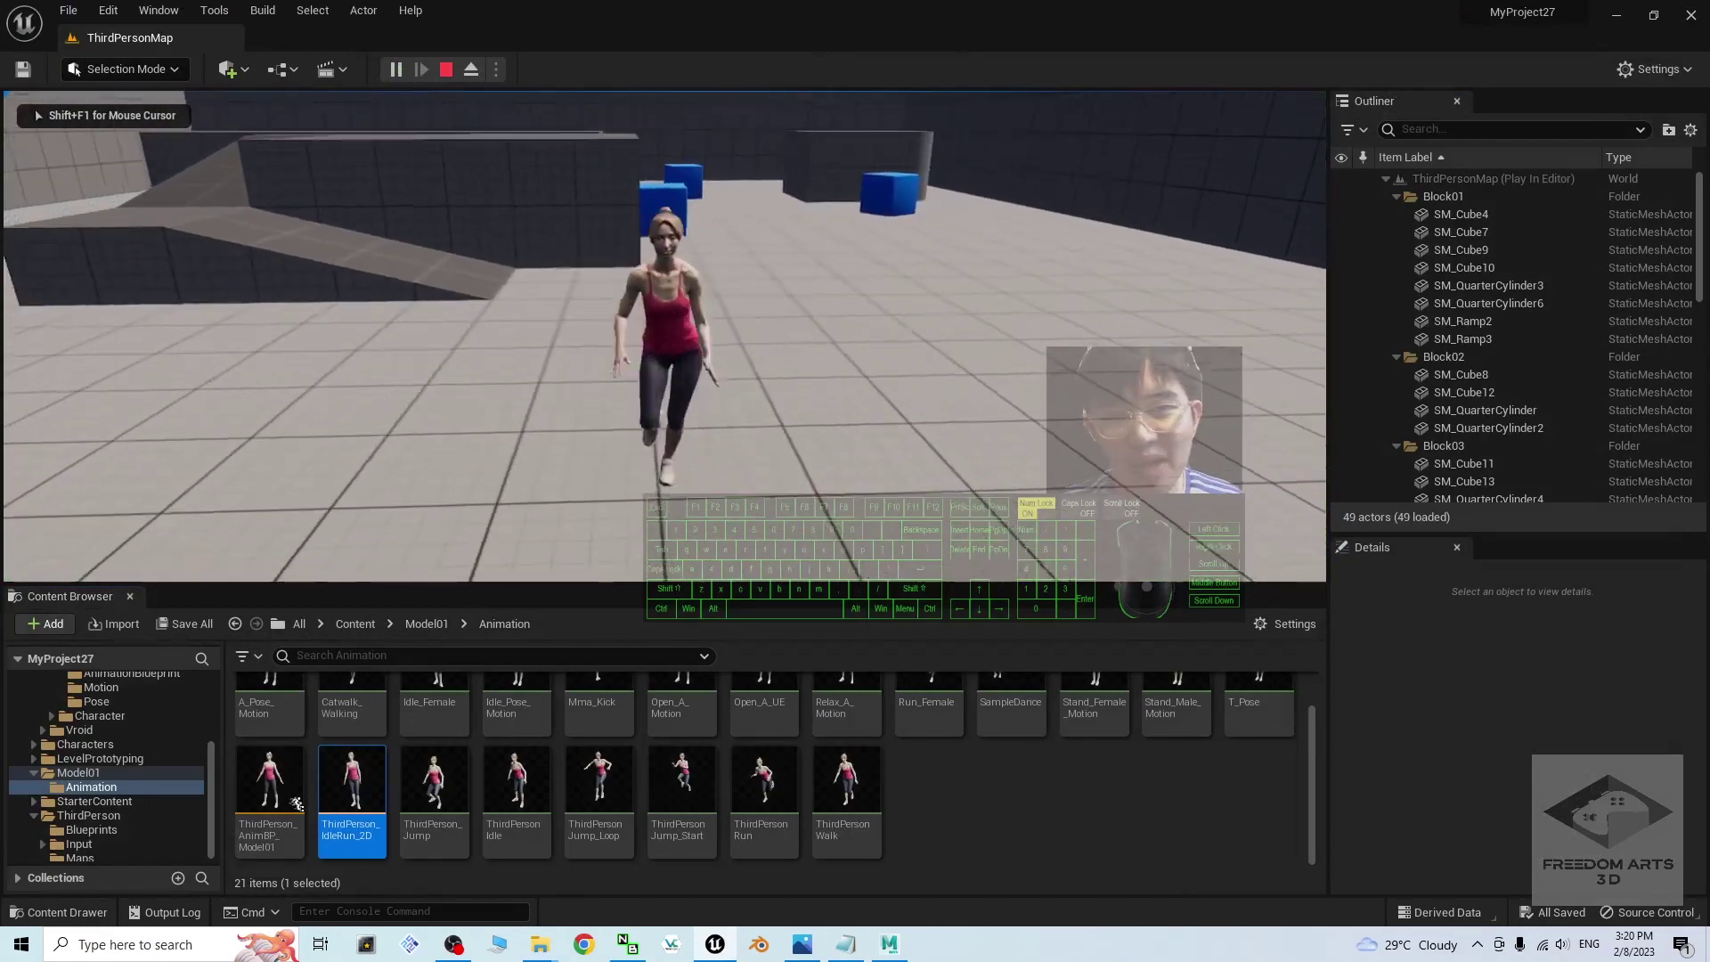
{"action": "key", "text": "w"}
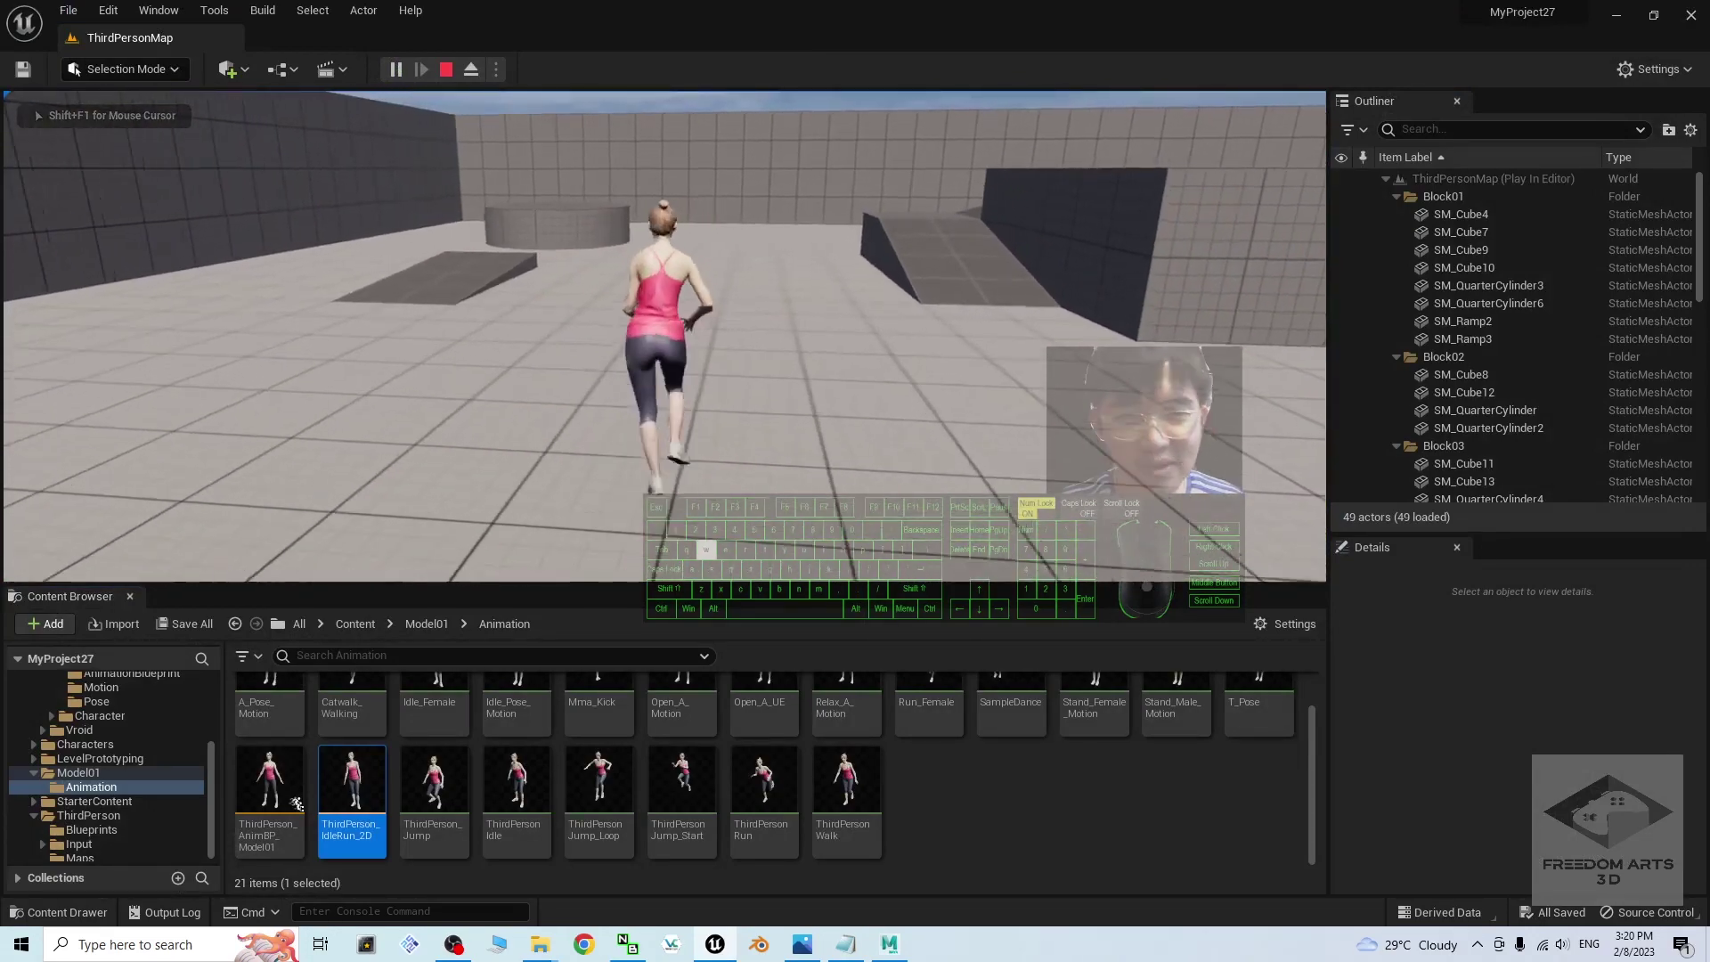
{"action": "key", "text": "space"}
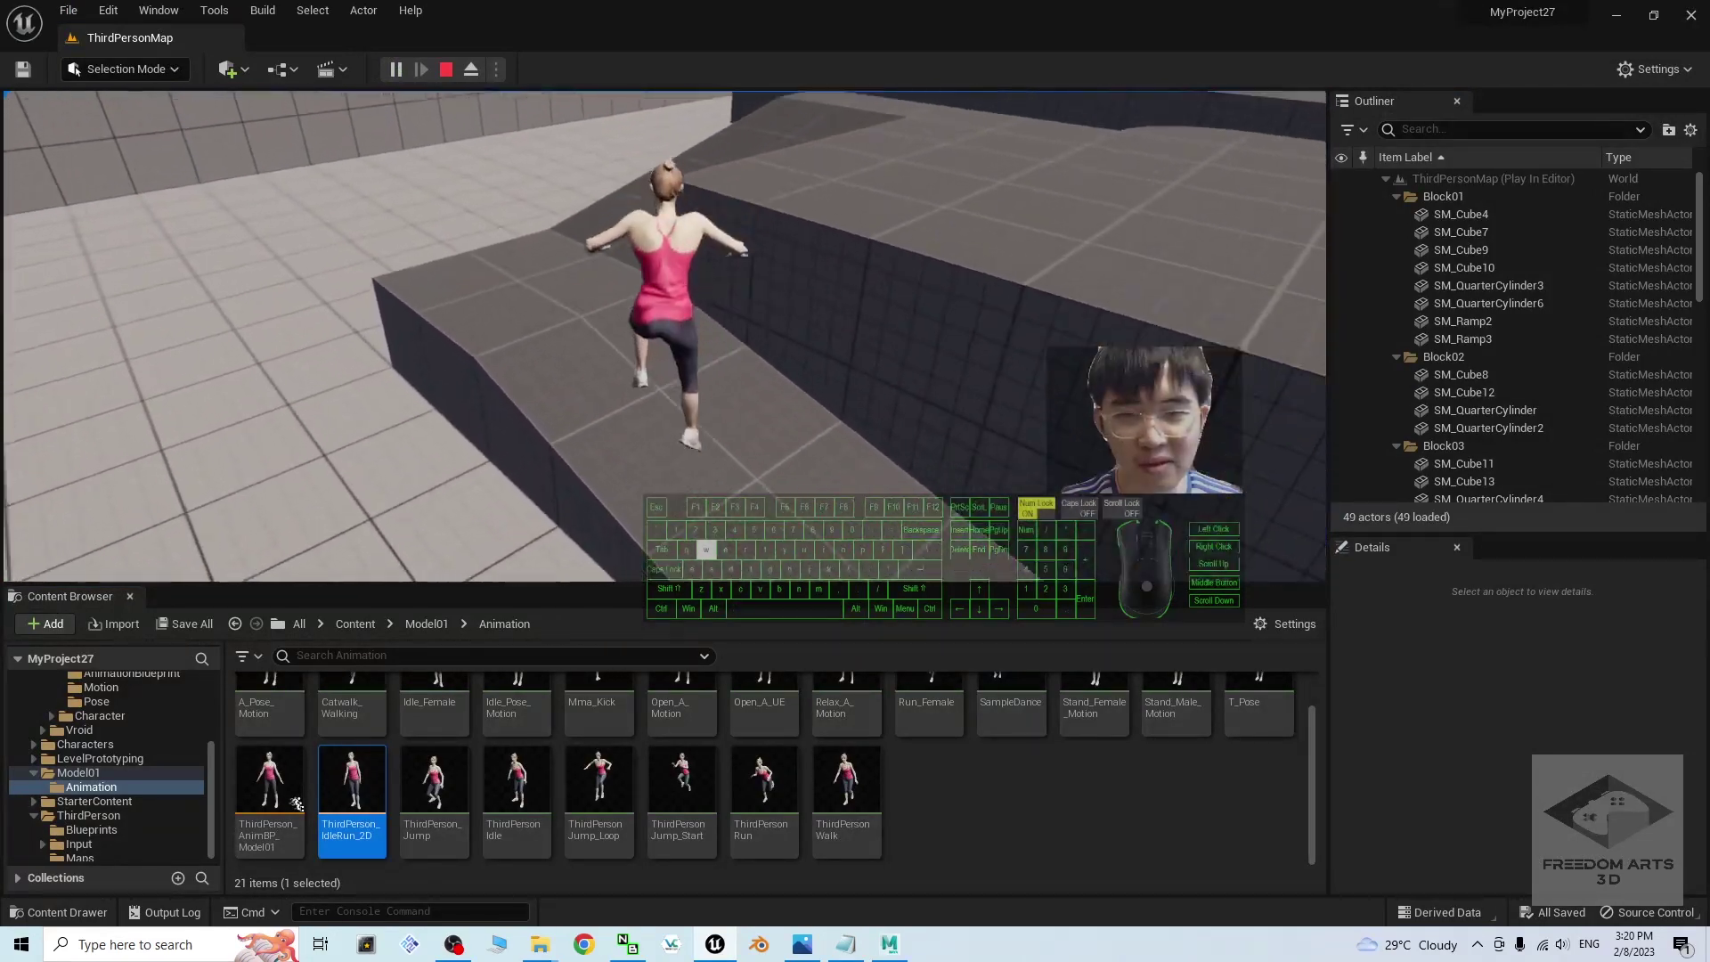
{"action": "key", "text": "s"}
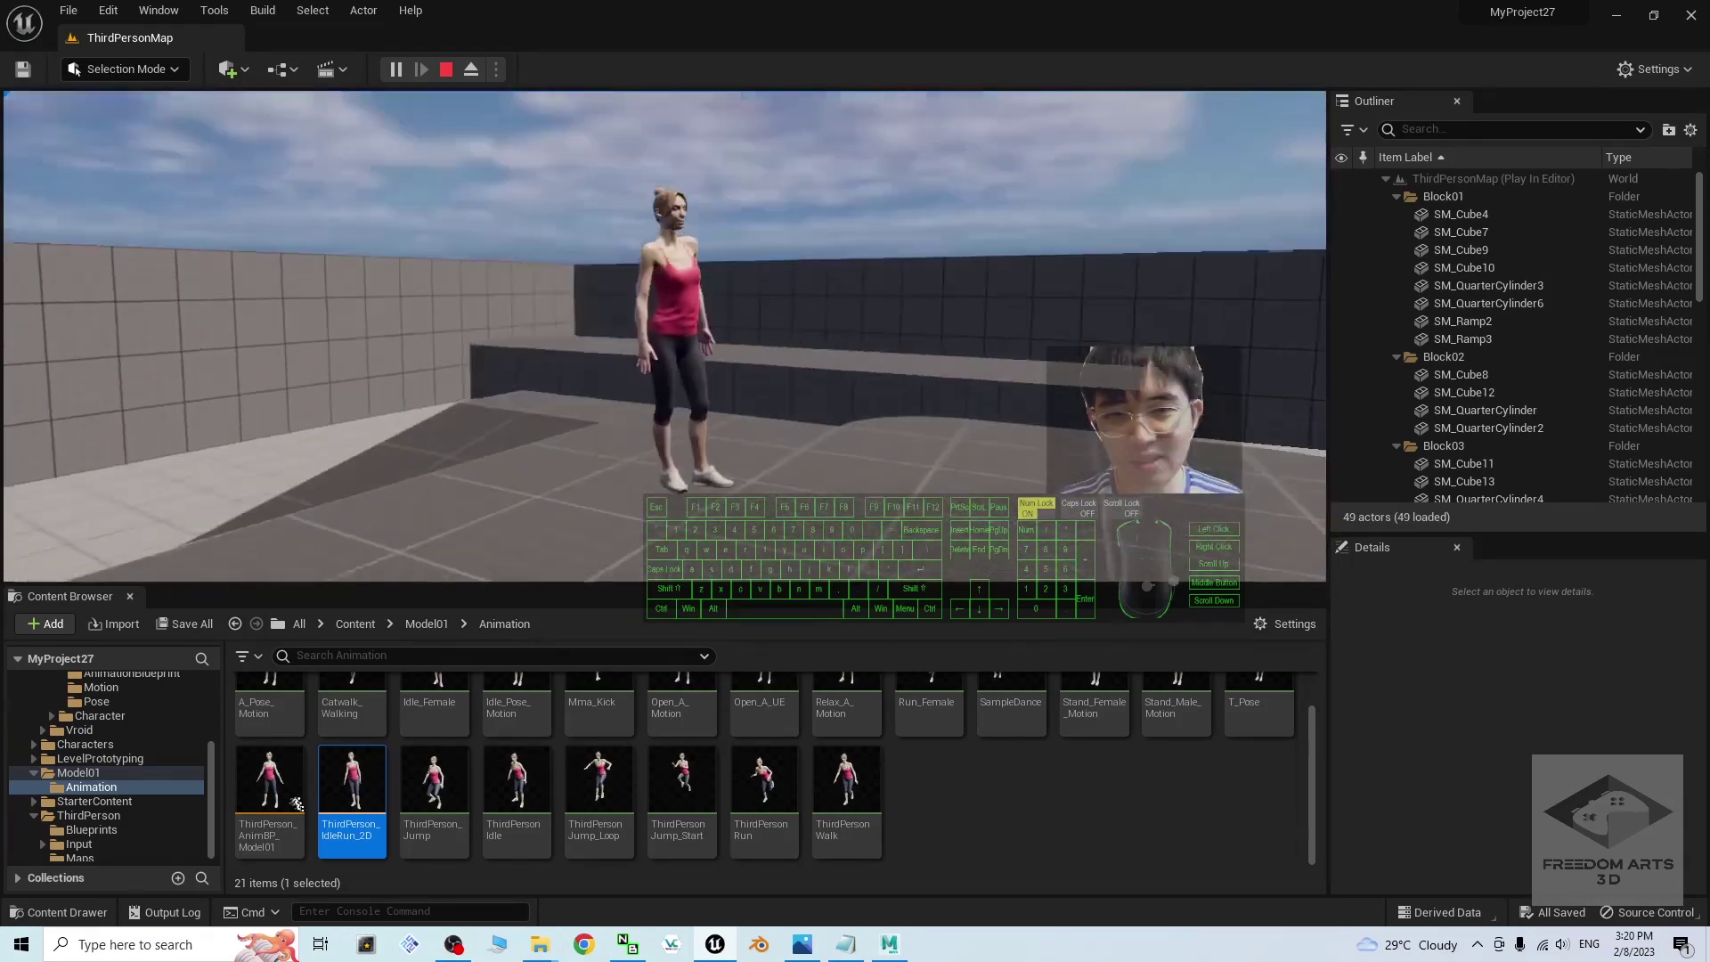
{"action": "key", "text": "w"}
{"action": "key", "text": "space"}
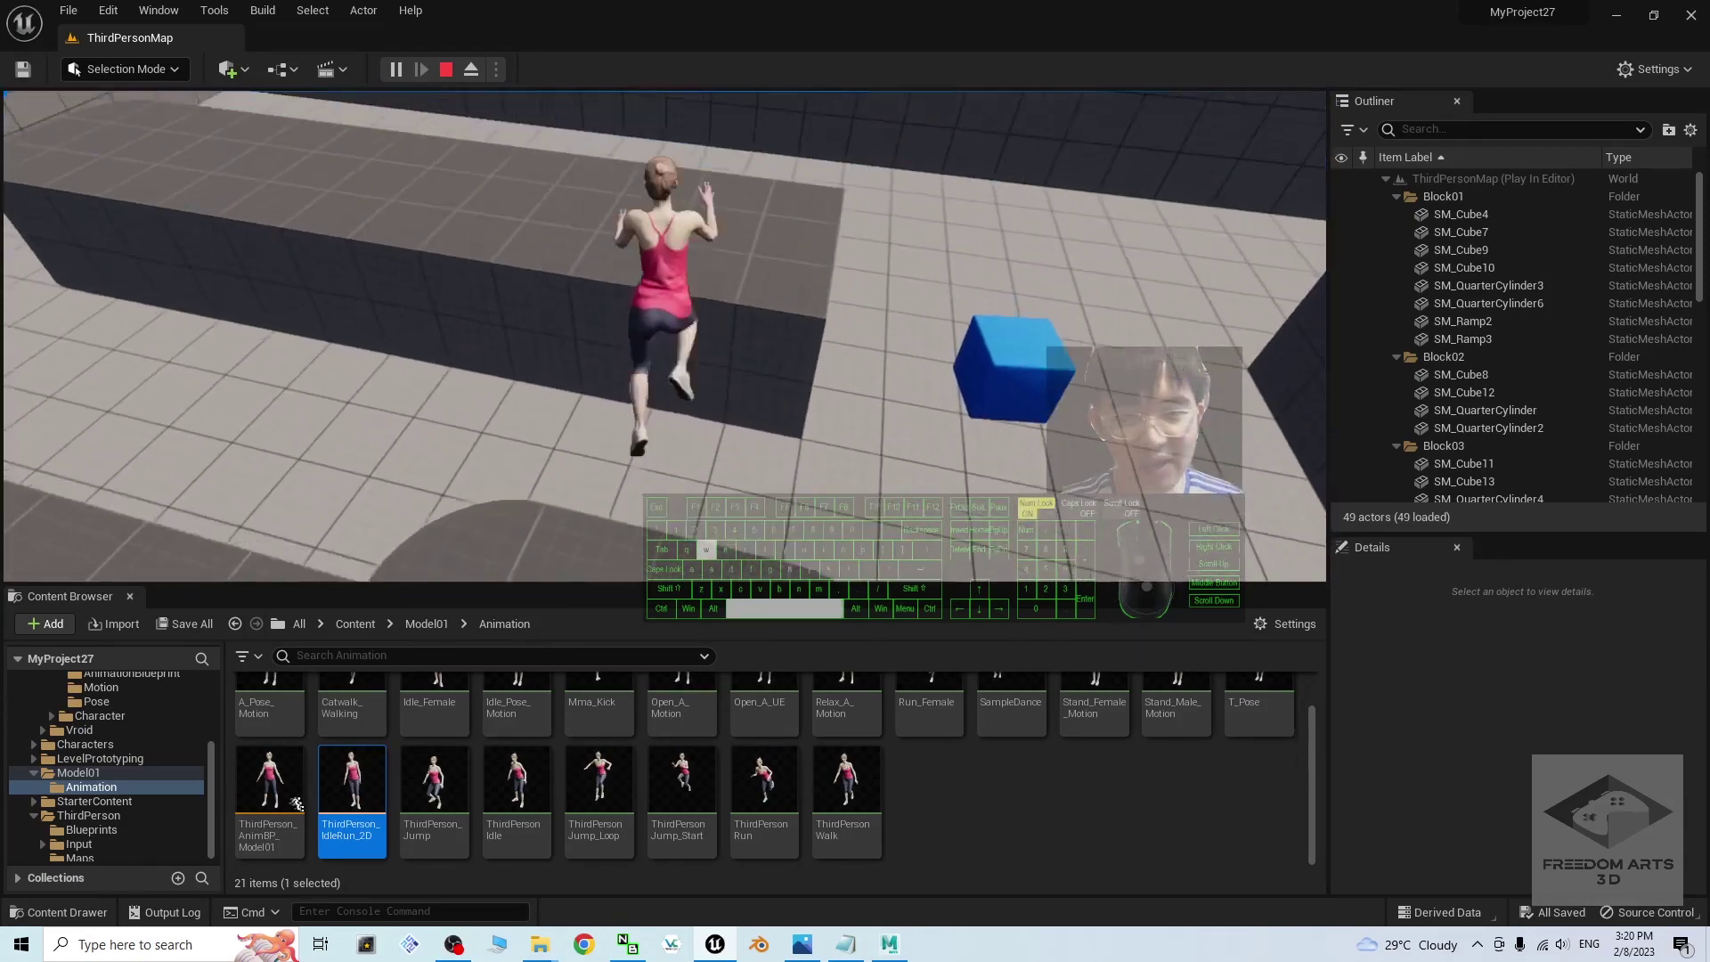
{"action": "key", "text": "a"}
{"action": "key", "text": "d"}
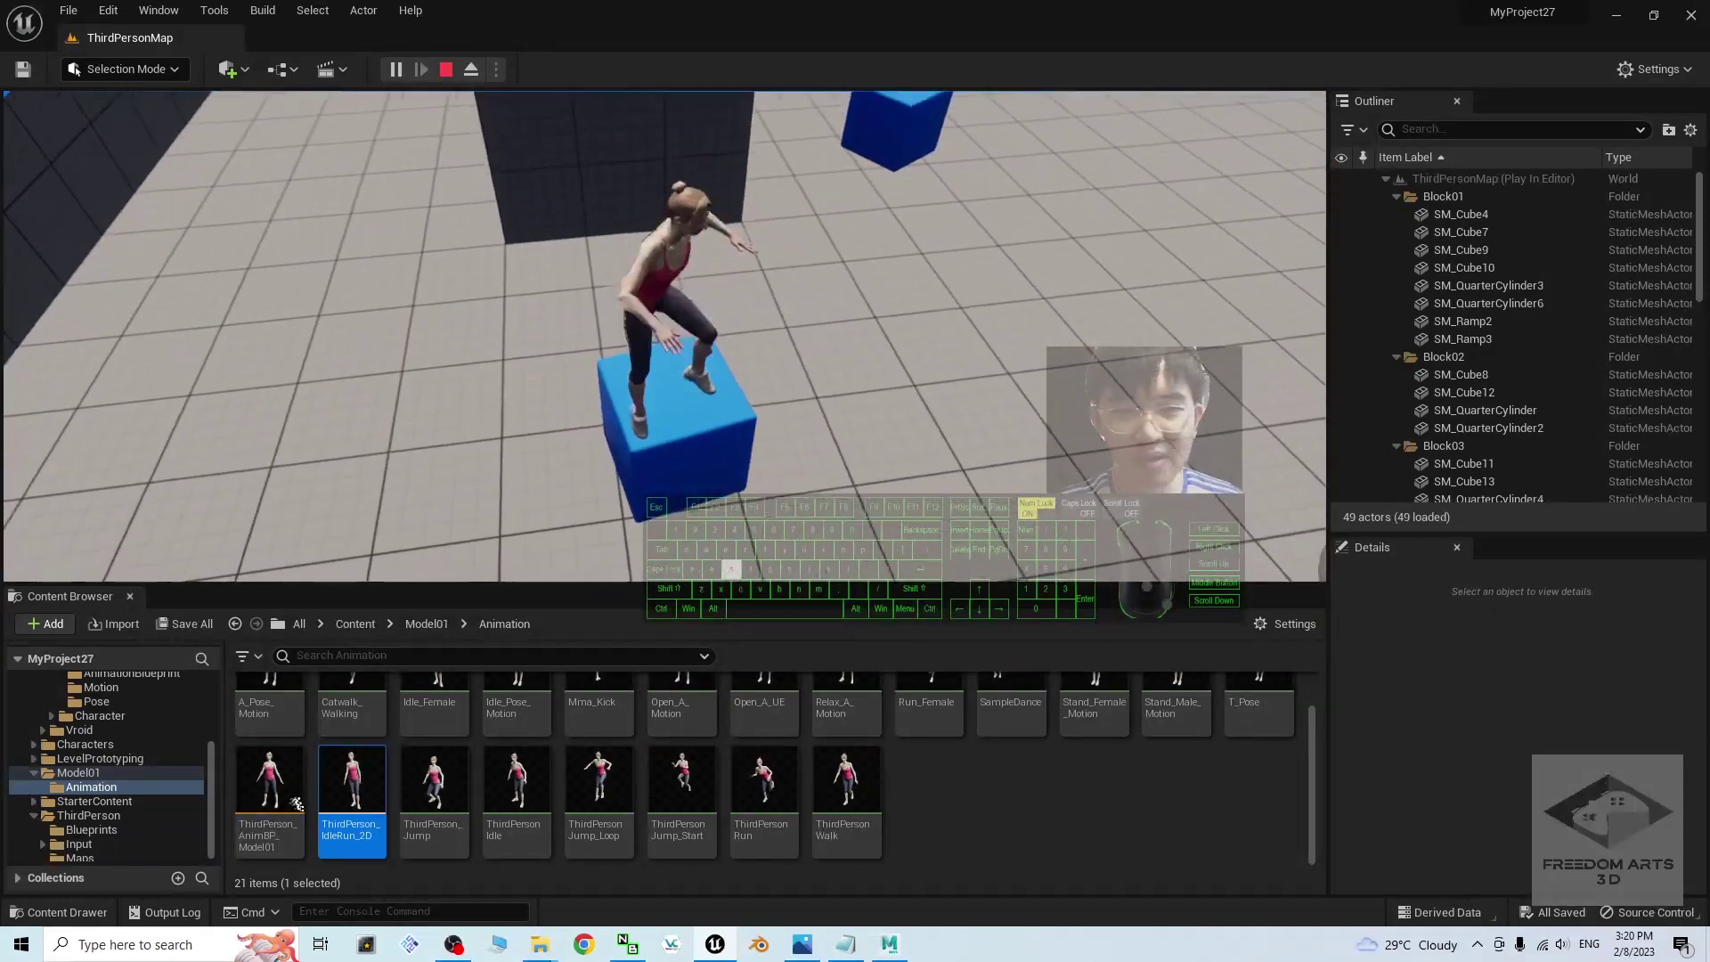
{"action": "key", "text": "w"}
{"action": "key", "text": "space"}
{"action": "key", "text": "a"}
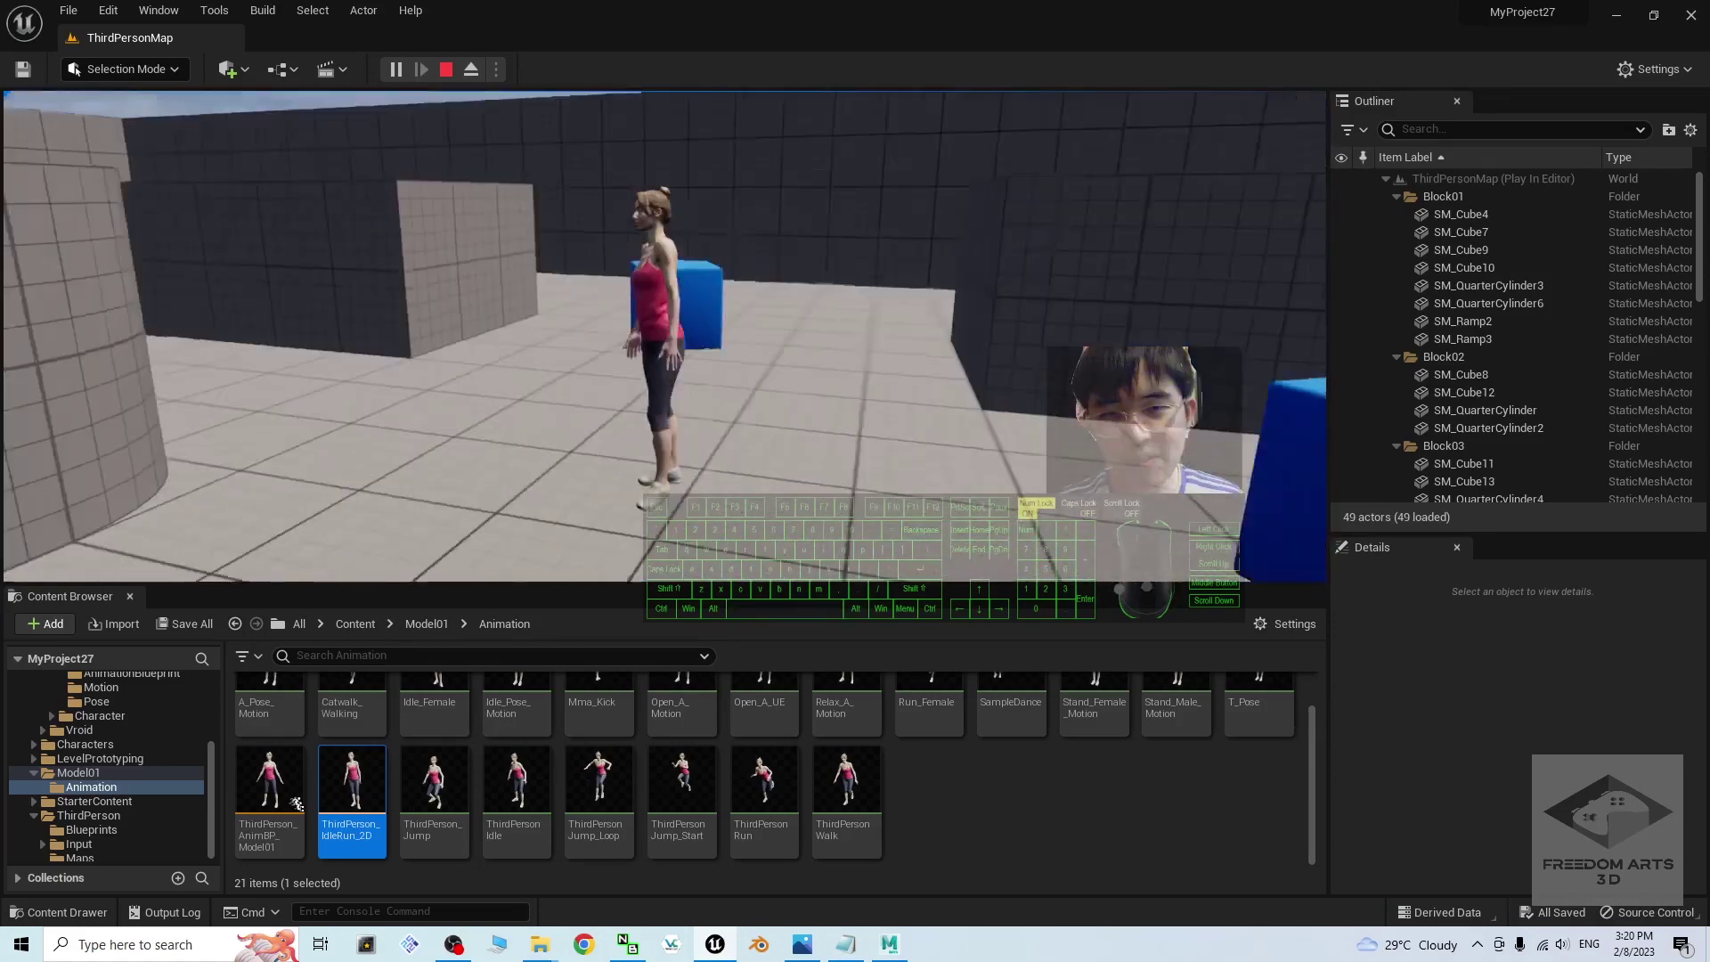
{"action": "key", "text": "Escape"}
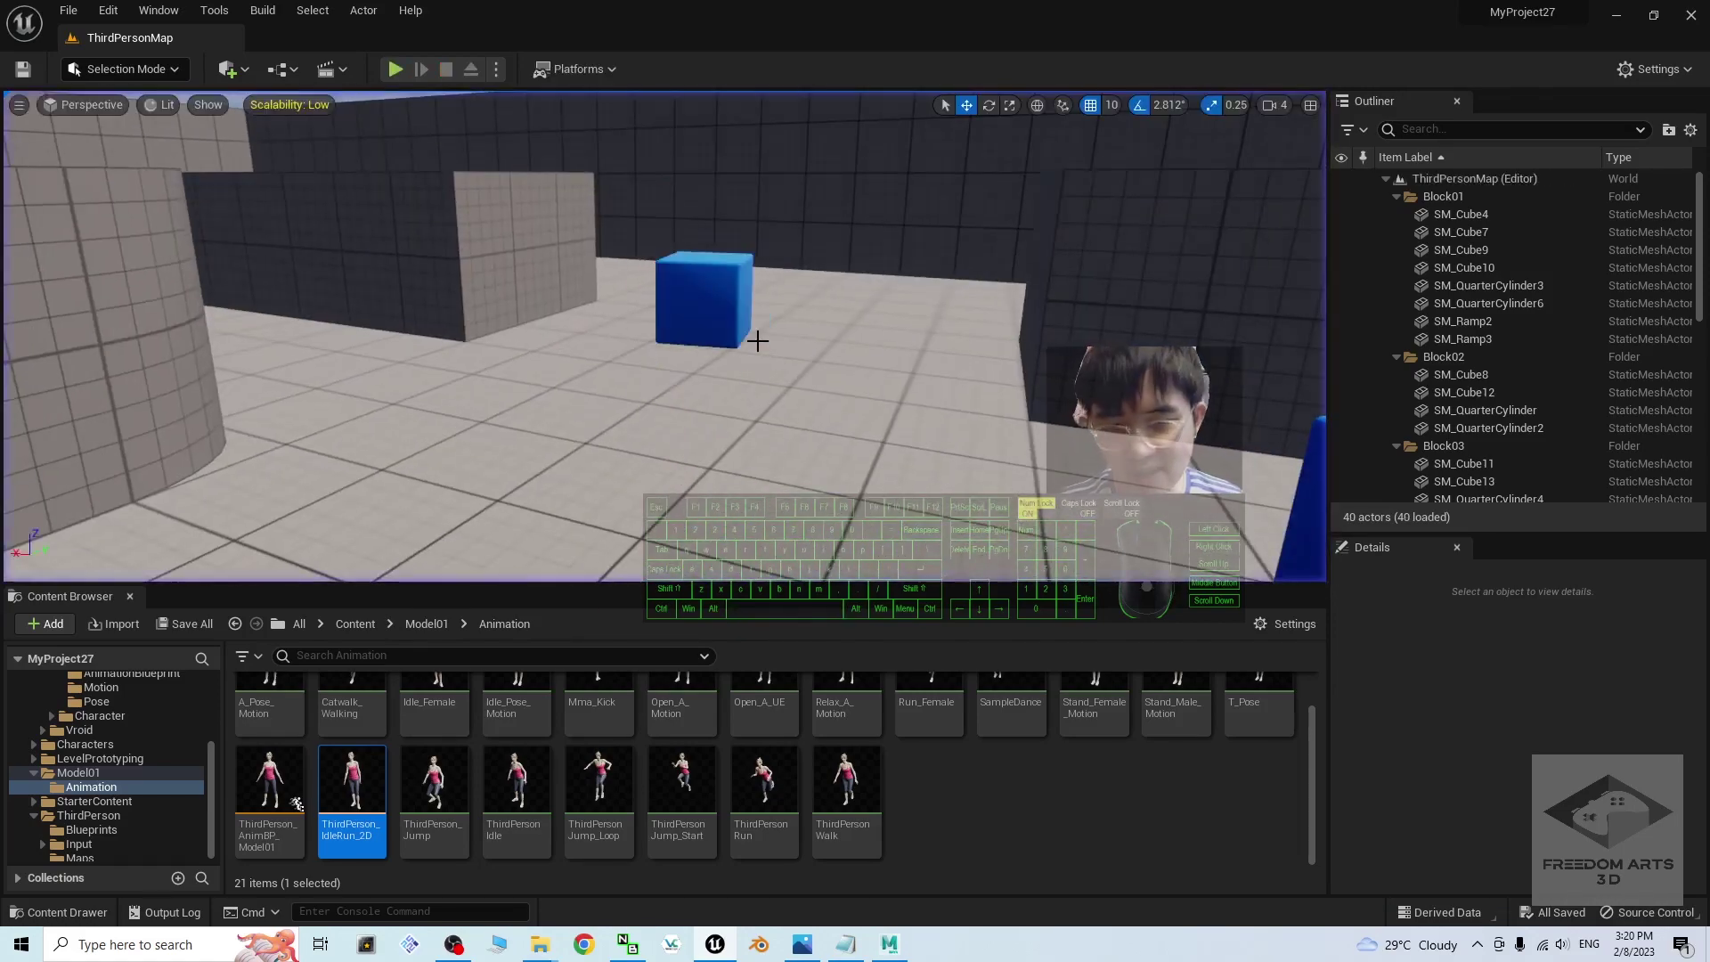
Duplicate the Model01 character blueprint in ThirdPerson/Blueprints and name the copy BP_ThirdPersonCharacter_Model01_NPC
{"action": "left_click", "coordinate": [344, 625]}
{"action": "double_click", "coordinate": [659, 712]}
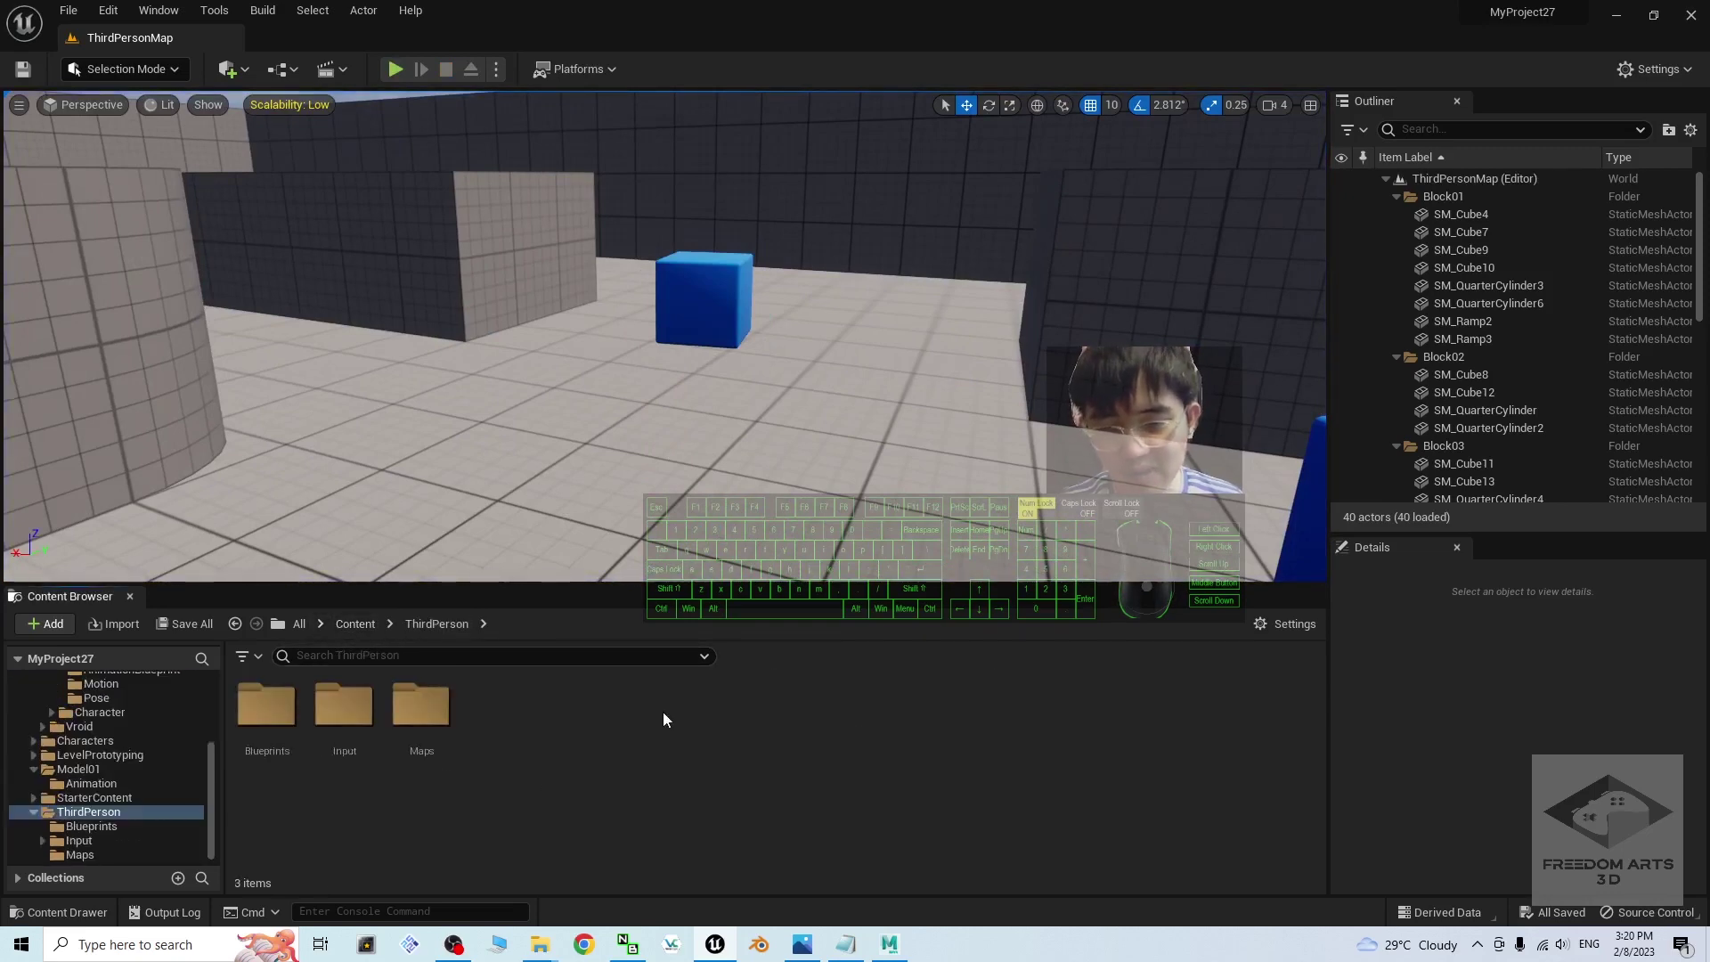
{"action": "double_click", "coordinate": [233, 704]}
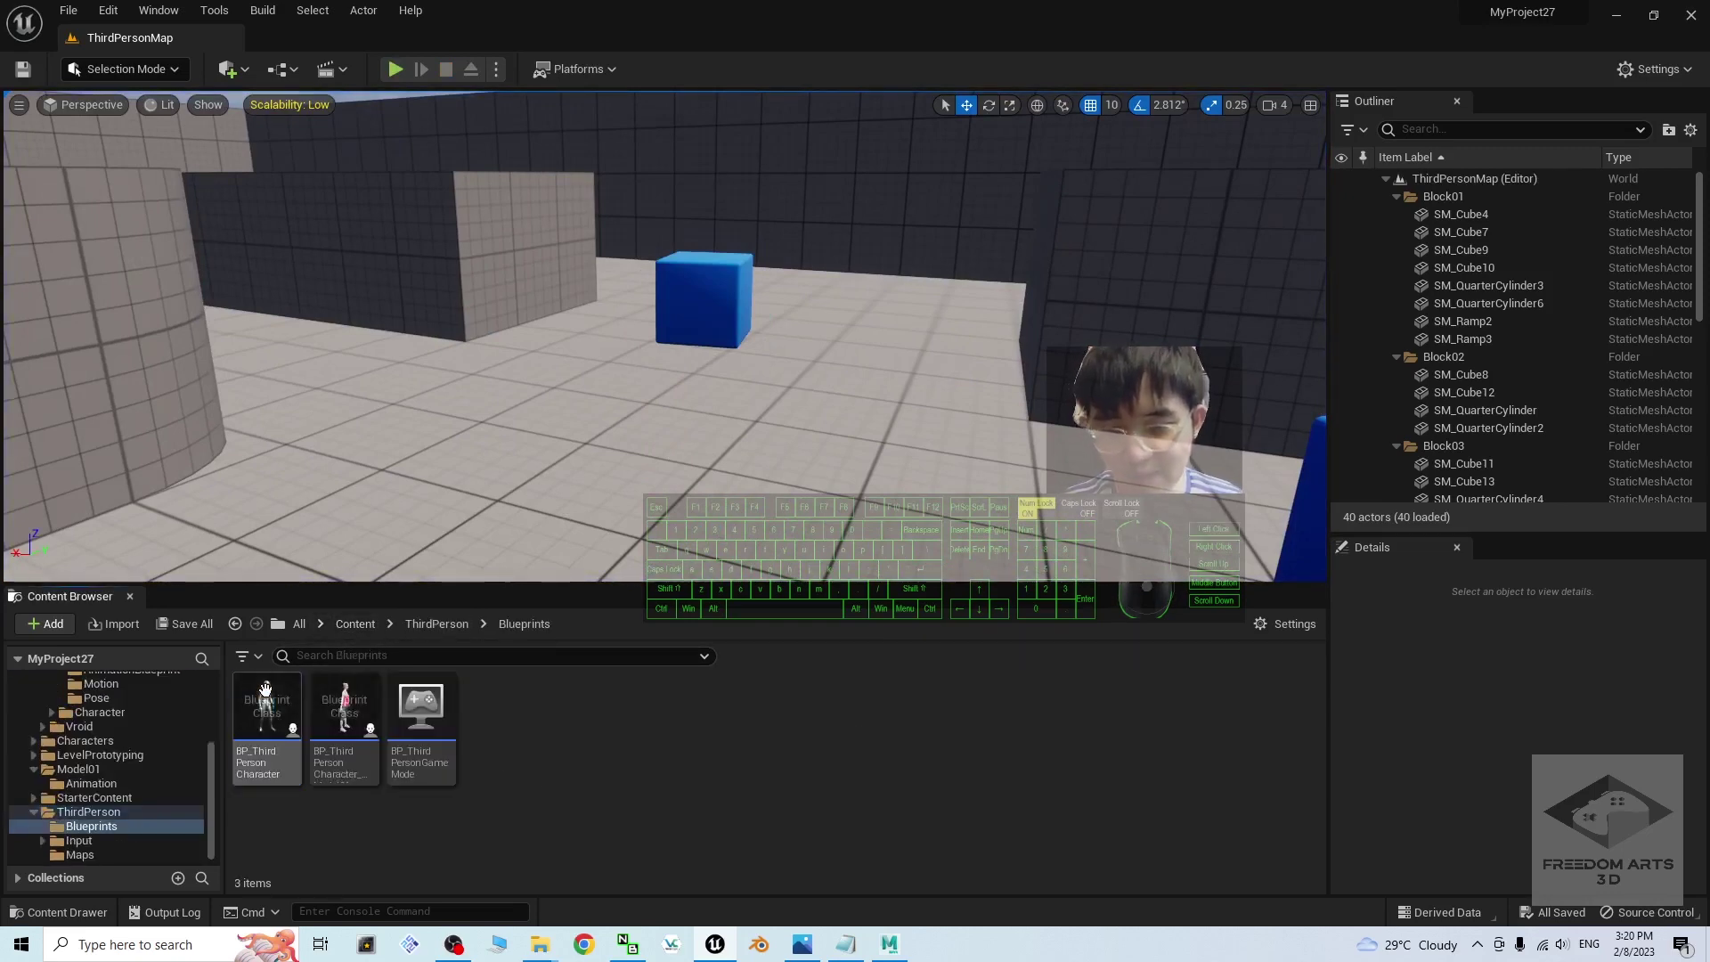
{"action": "right_click", "coordinate": [349, 710]}
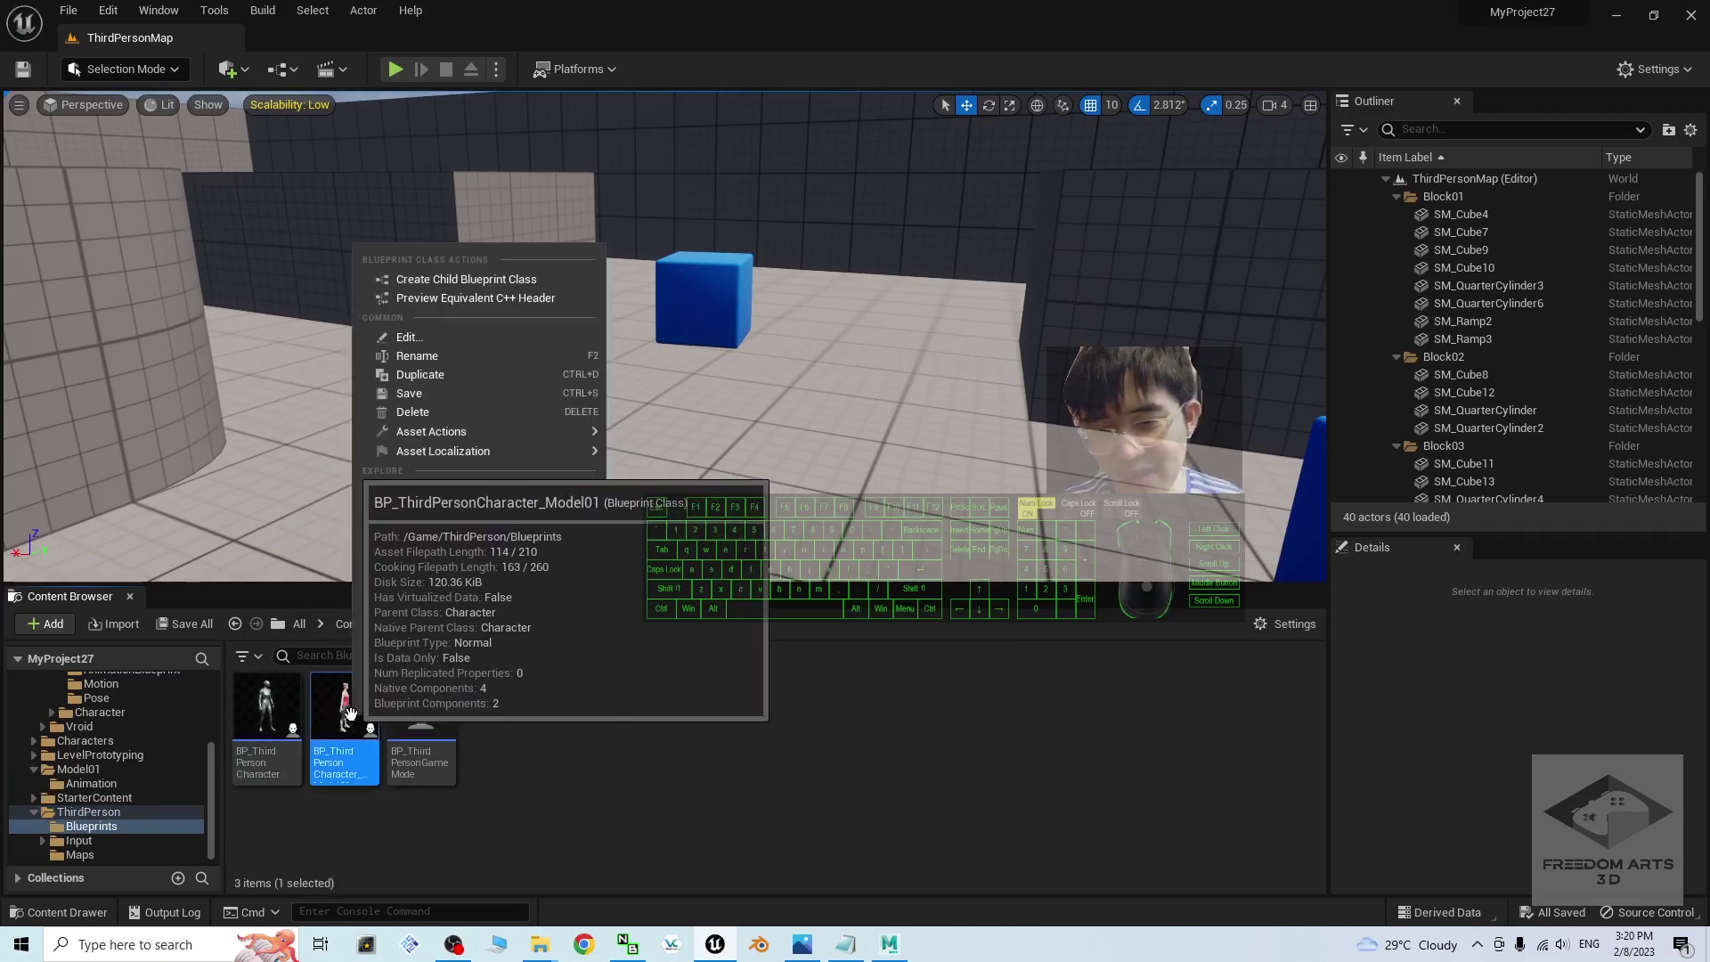
{"action": "left_click", "coordinate": [436, 374]}
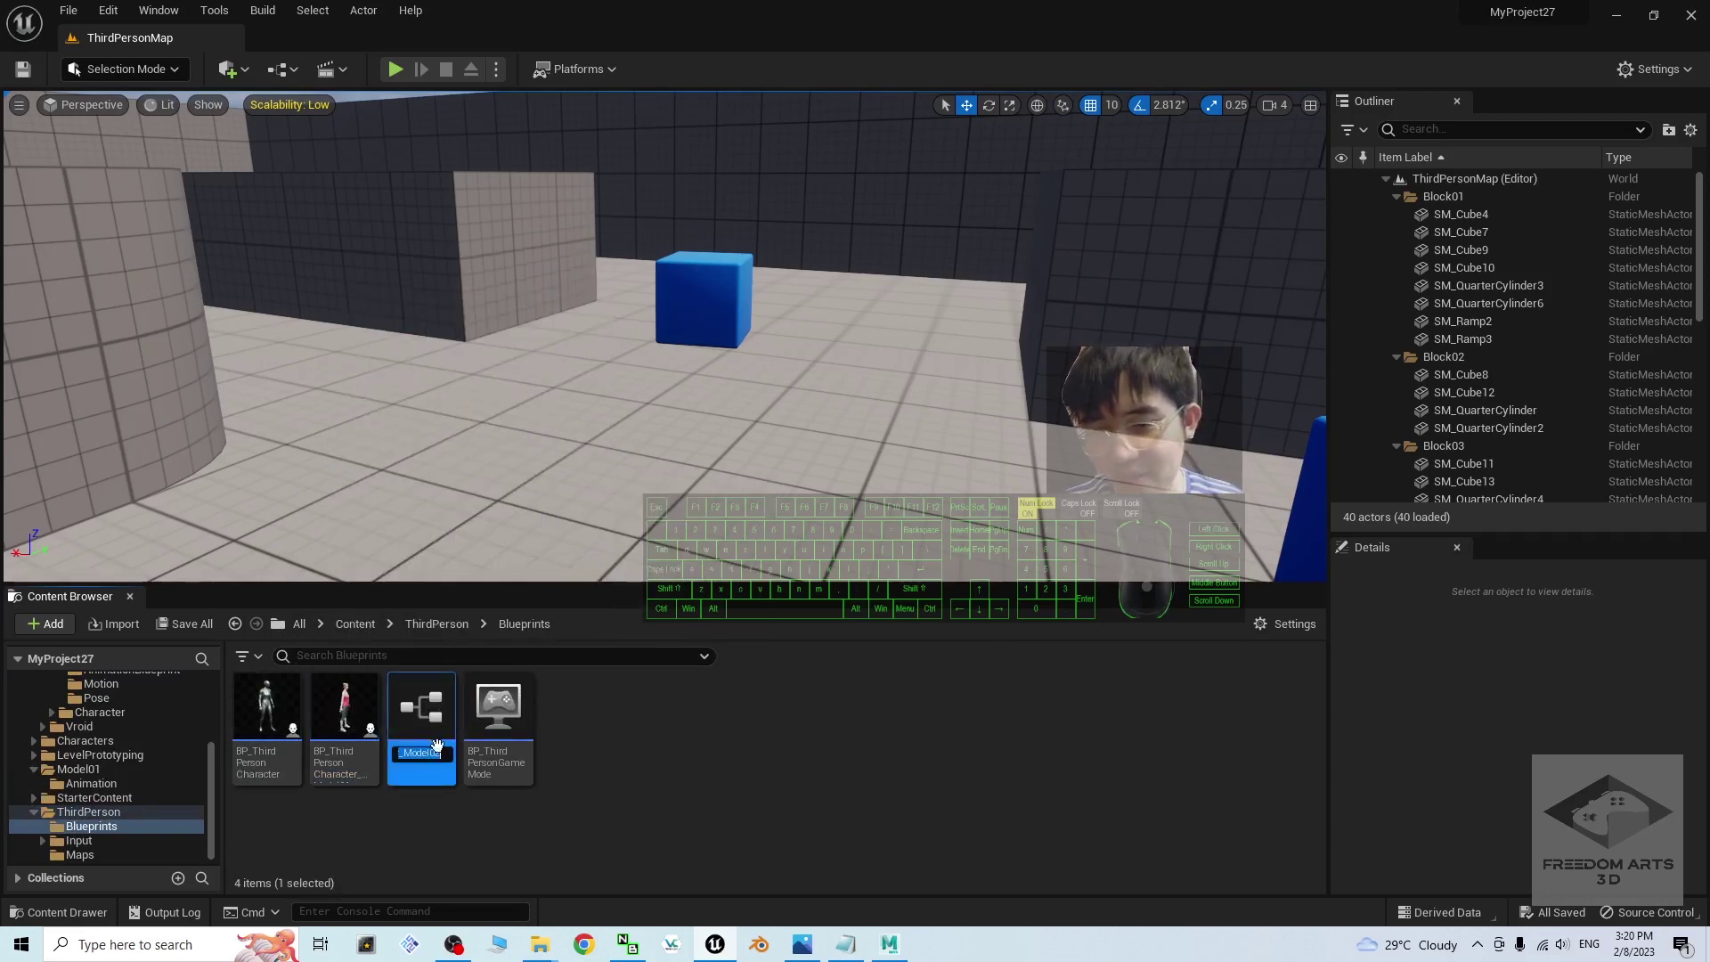
{"action": "type", "text": "1_"}
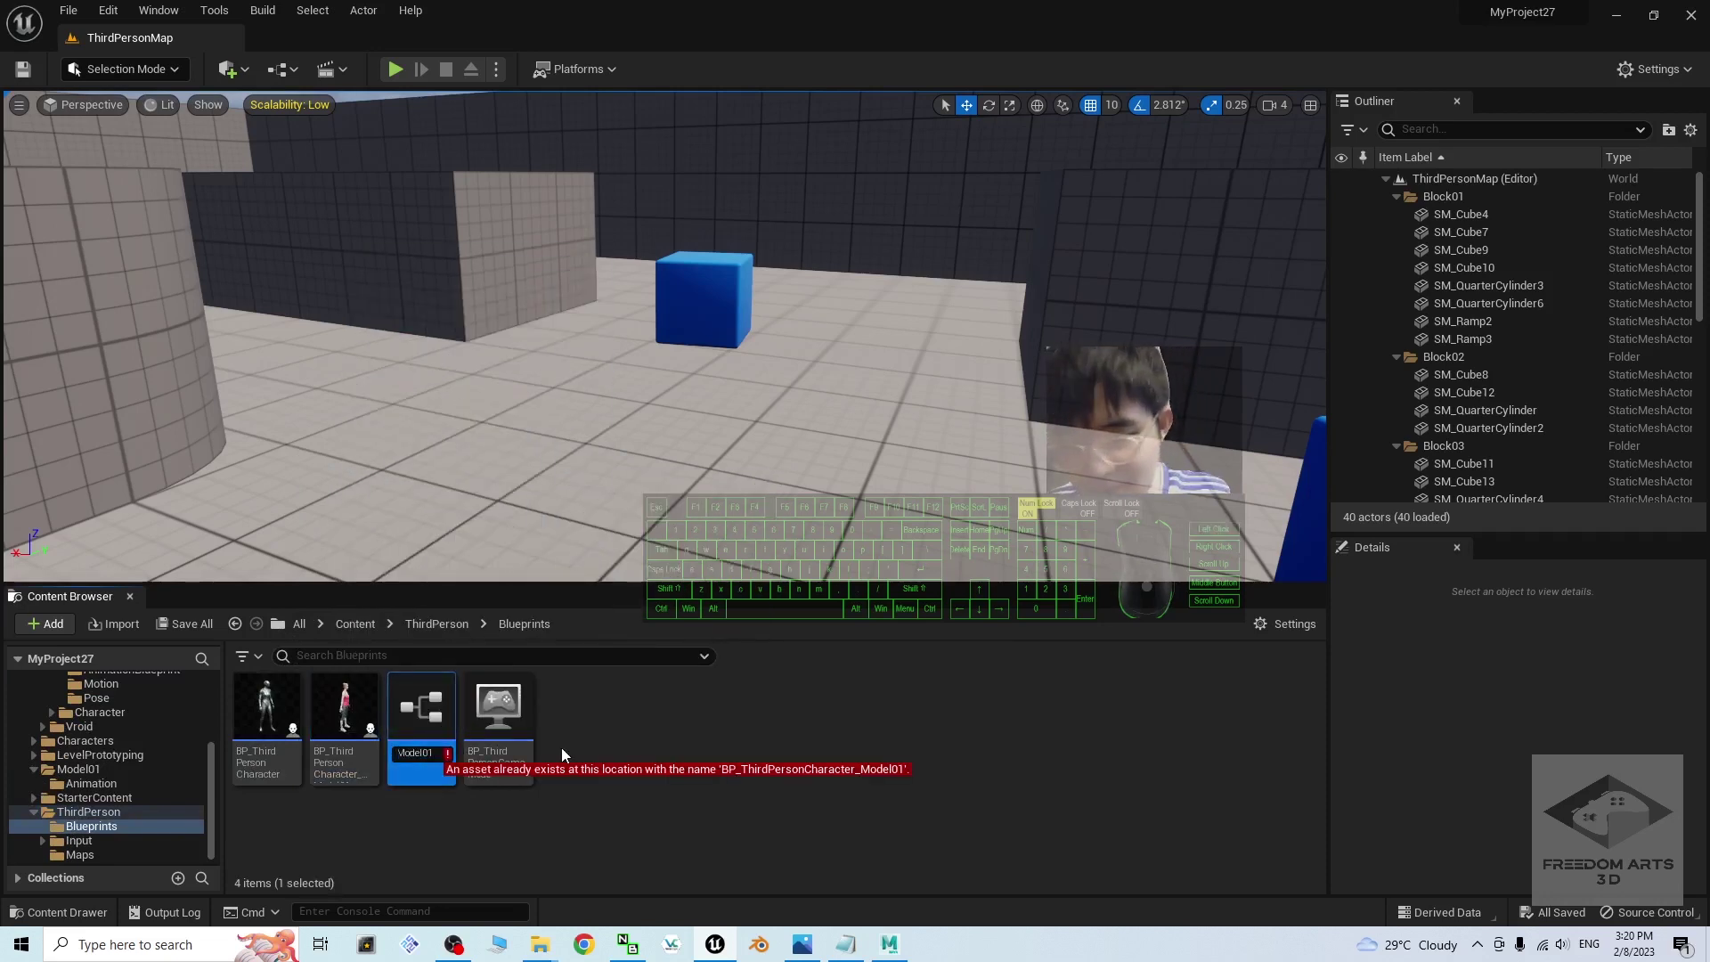
{"action": "type", "text": "NPC"}
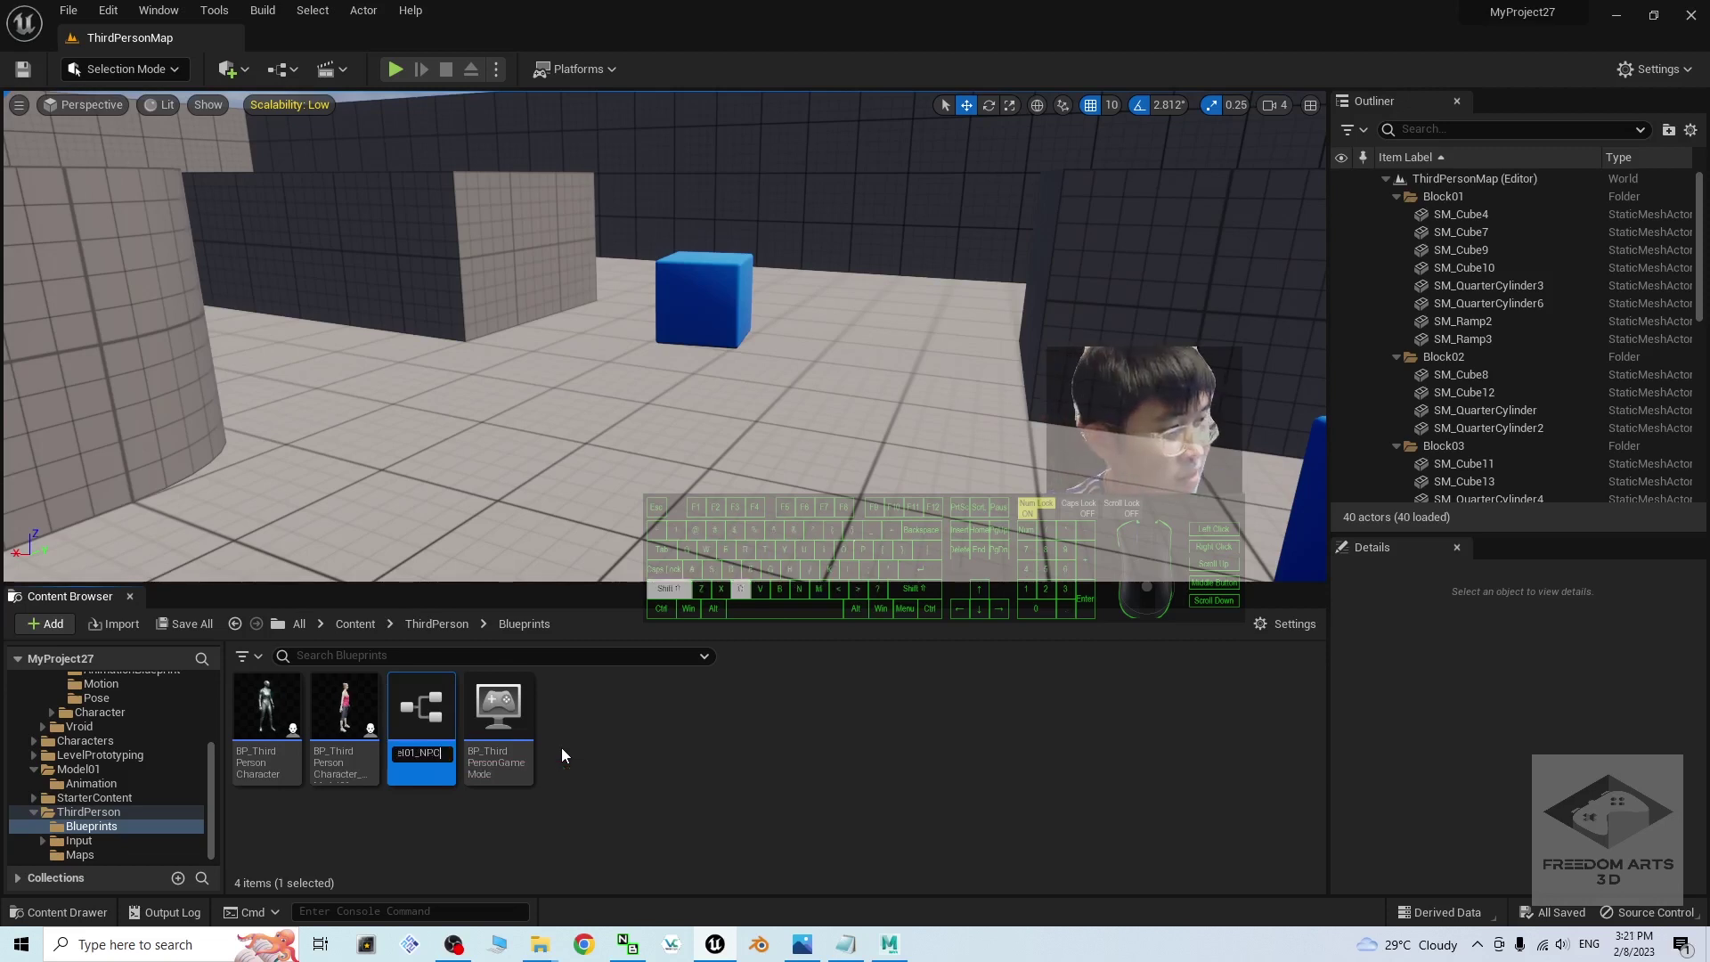
{"action": "key", "text": "Return"}
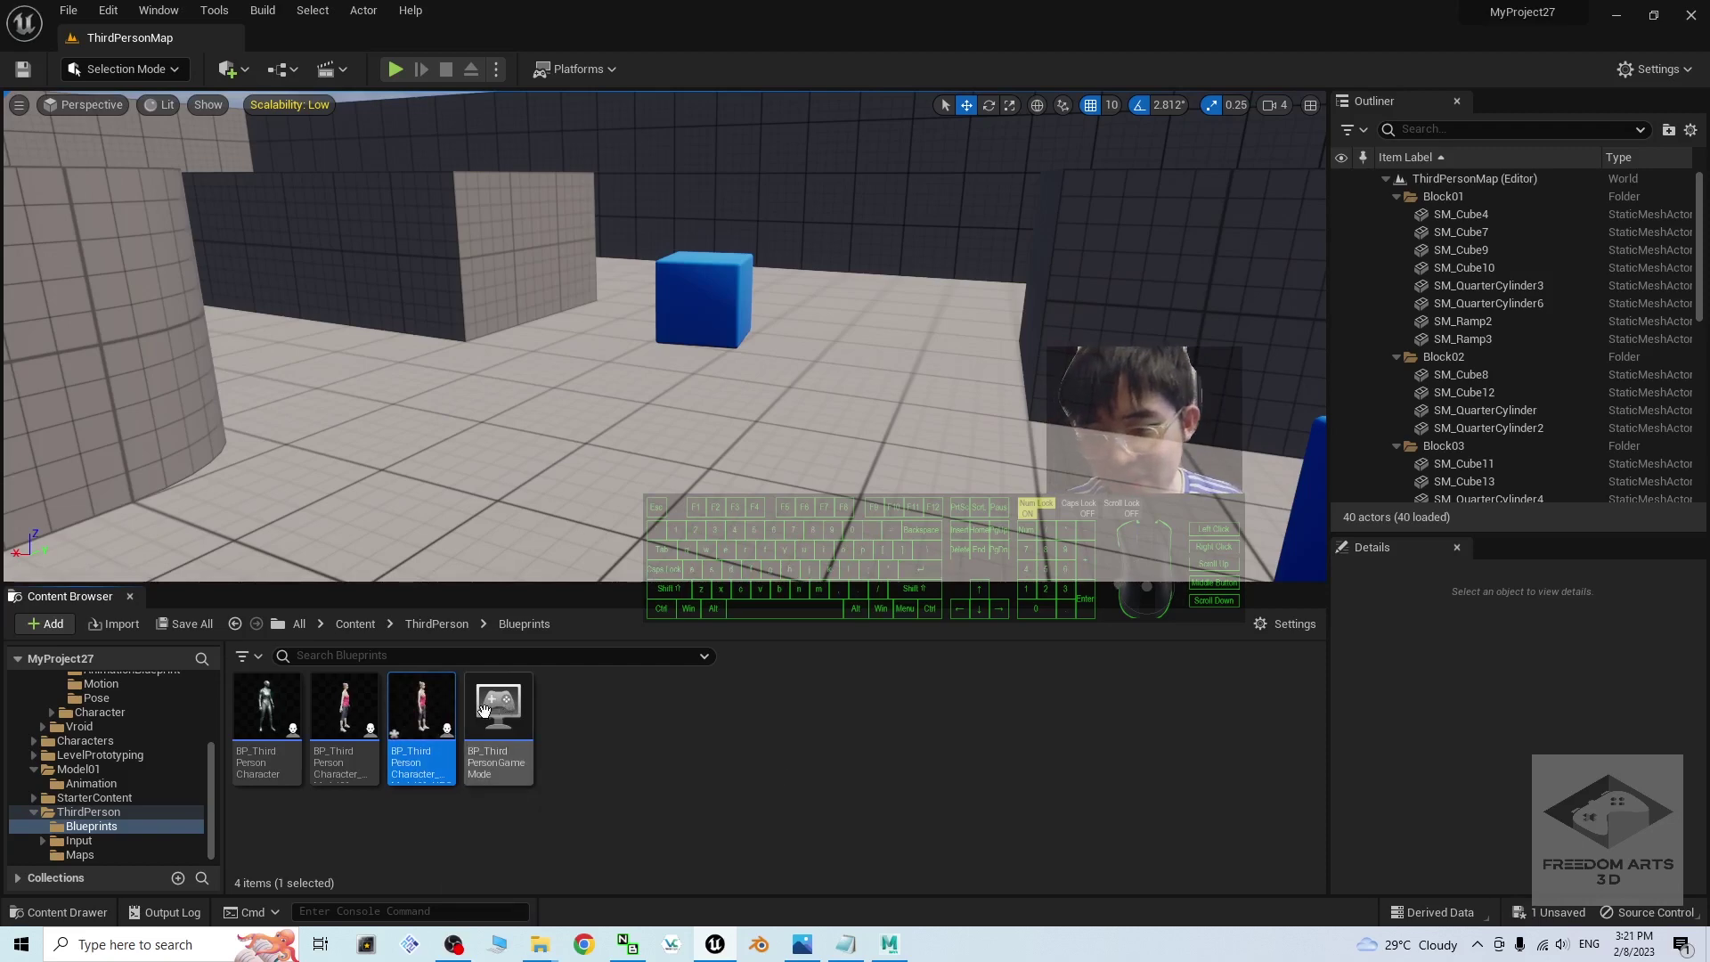
Open the BP_ThirdPersonCharacter_Model01_NPC blueprint, examine the movement and jump input nodes in its Event Graph, and close the editor
{"action": "double_click", "coordinate": [399, 694]}
{"action": "scroll", "coordinate": [611, 392], "scroll_direction": "up", "scroll_amount": 4}
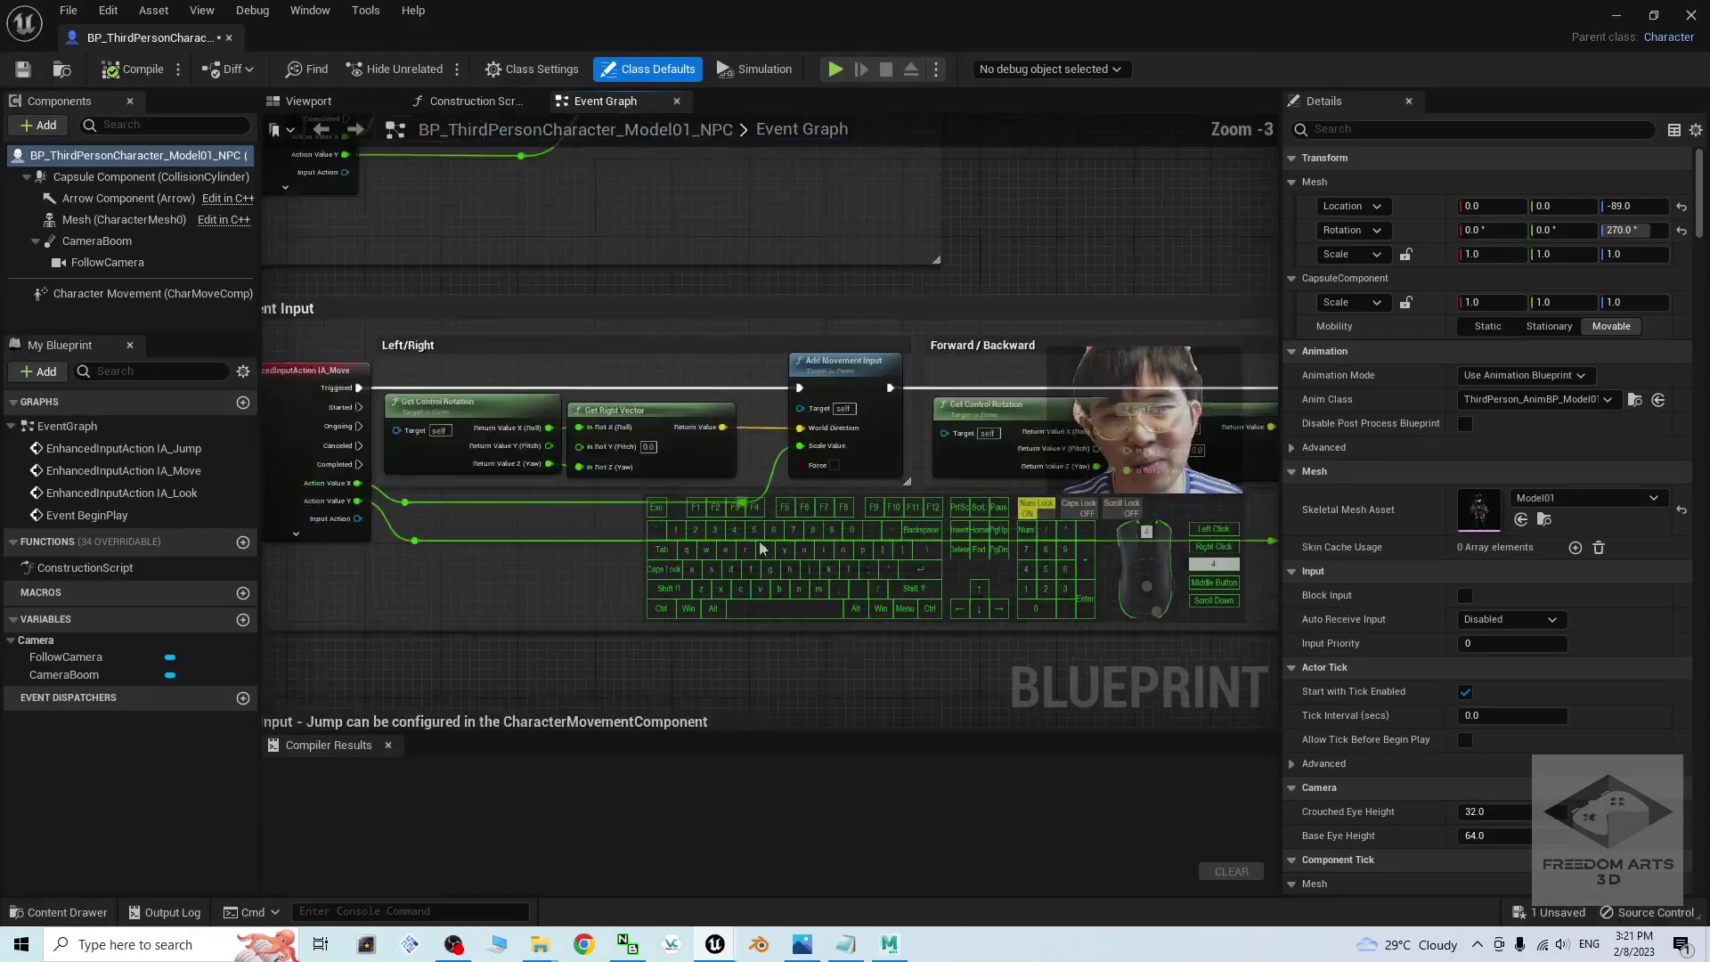
{"action": "right_click_drag", "start_coordinate": [819, 687], "coordinate": [741, 219]}
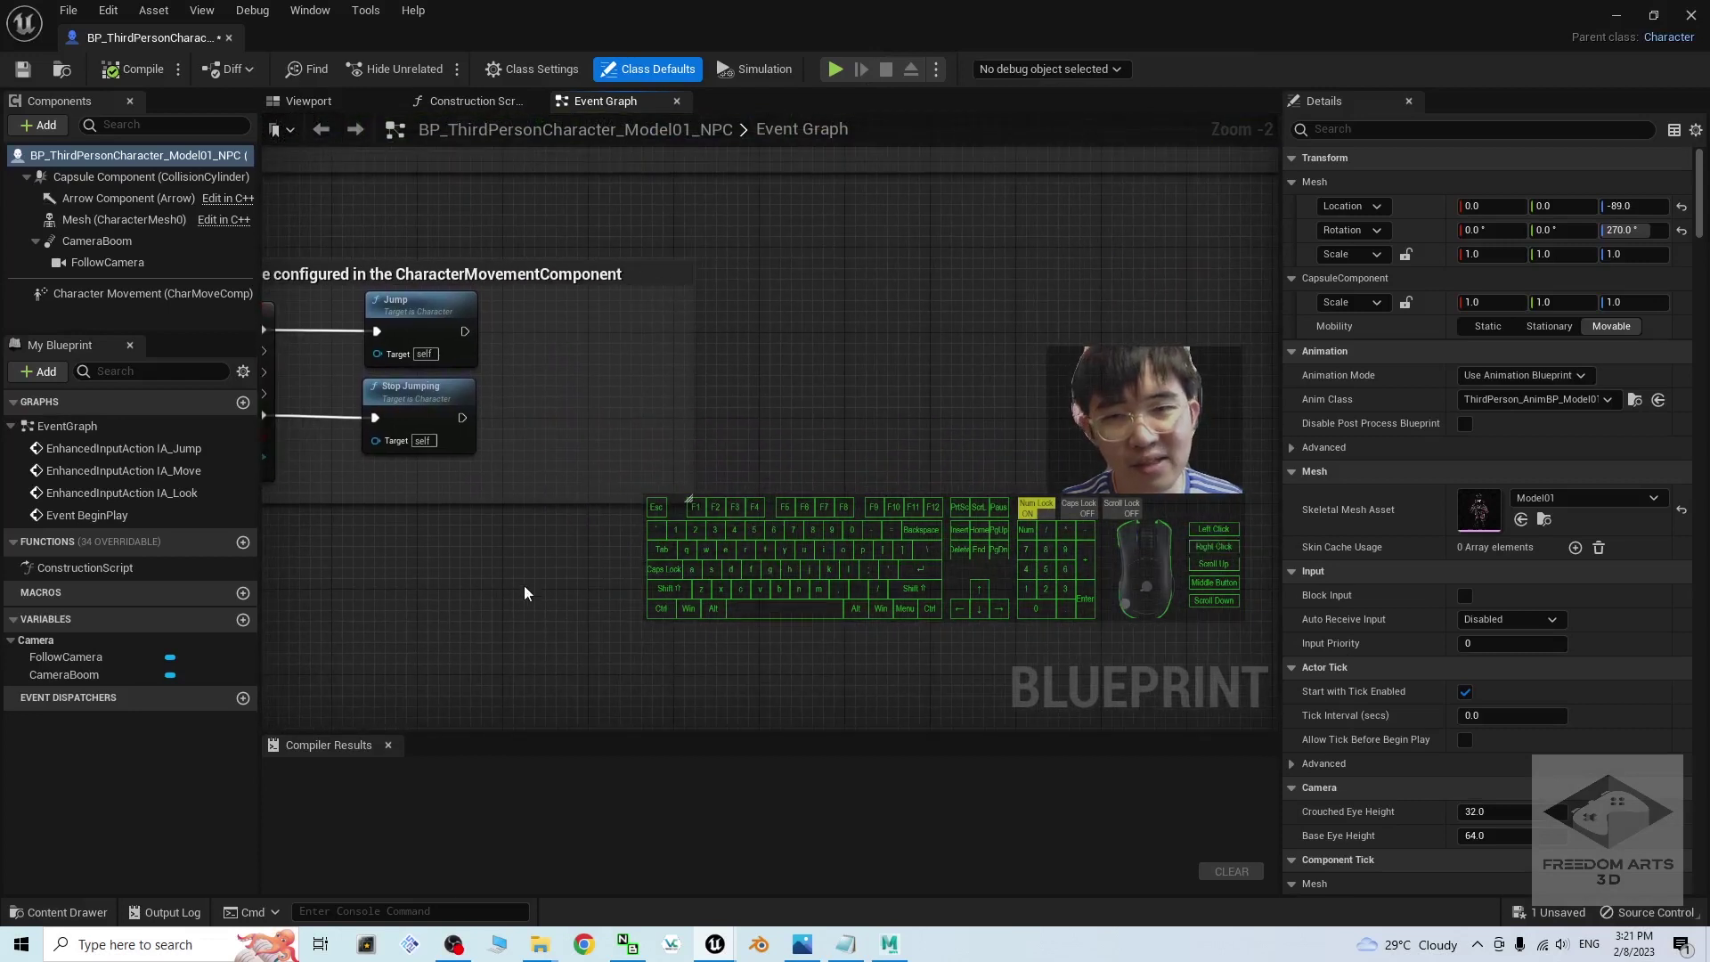
{"action": "right_click_drag", "start_coordinate": [524, 585], "coordinate": [853, 459]}
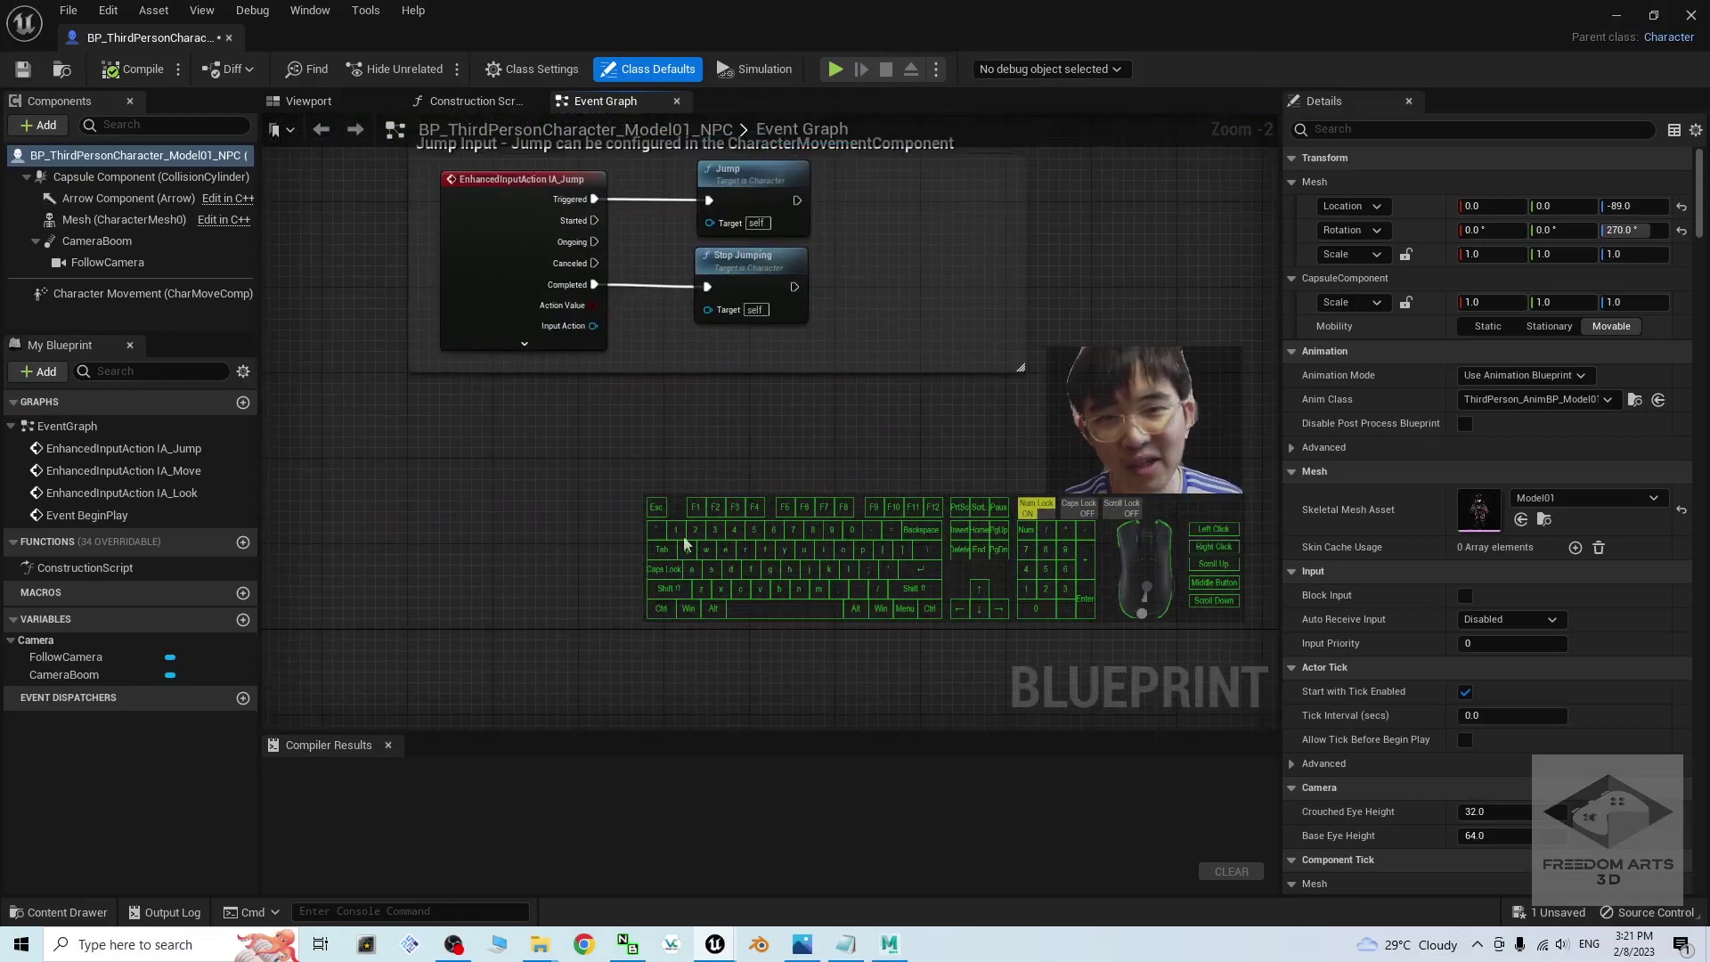
{"action": "scroll", "coordinate": [686, 543], "scroll_direction": "up", "scroll_amount": 2}
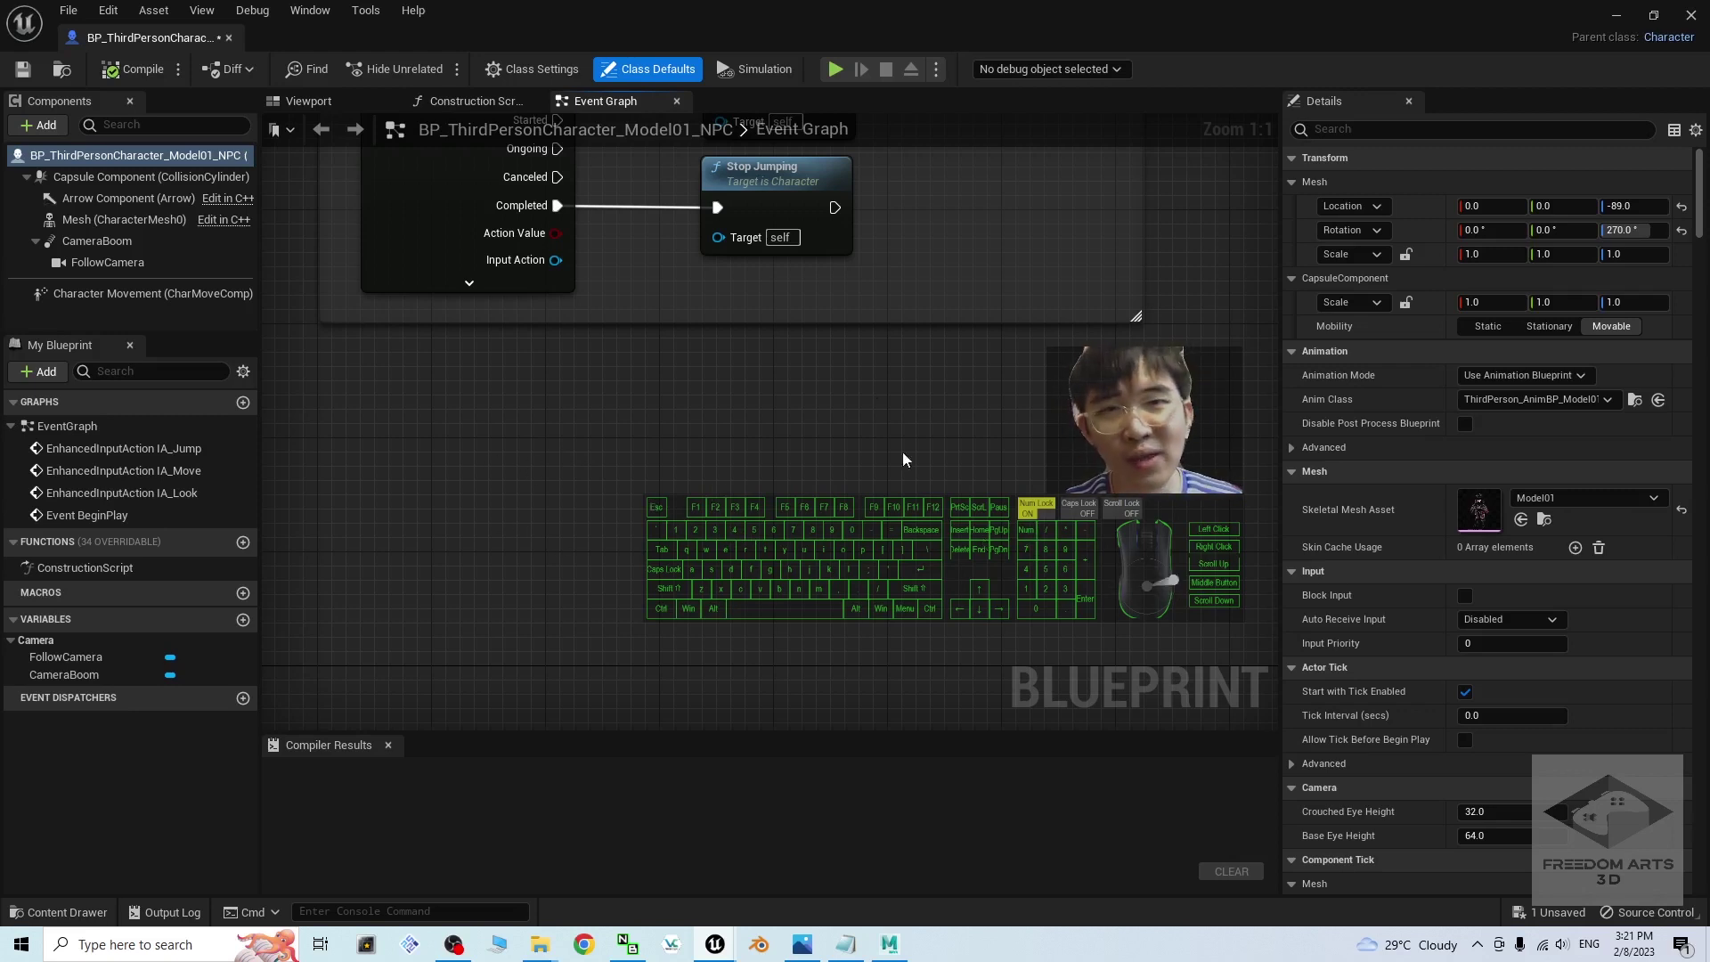
{"action": "left_click", "coordinate": [1689, 14]}
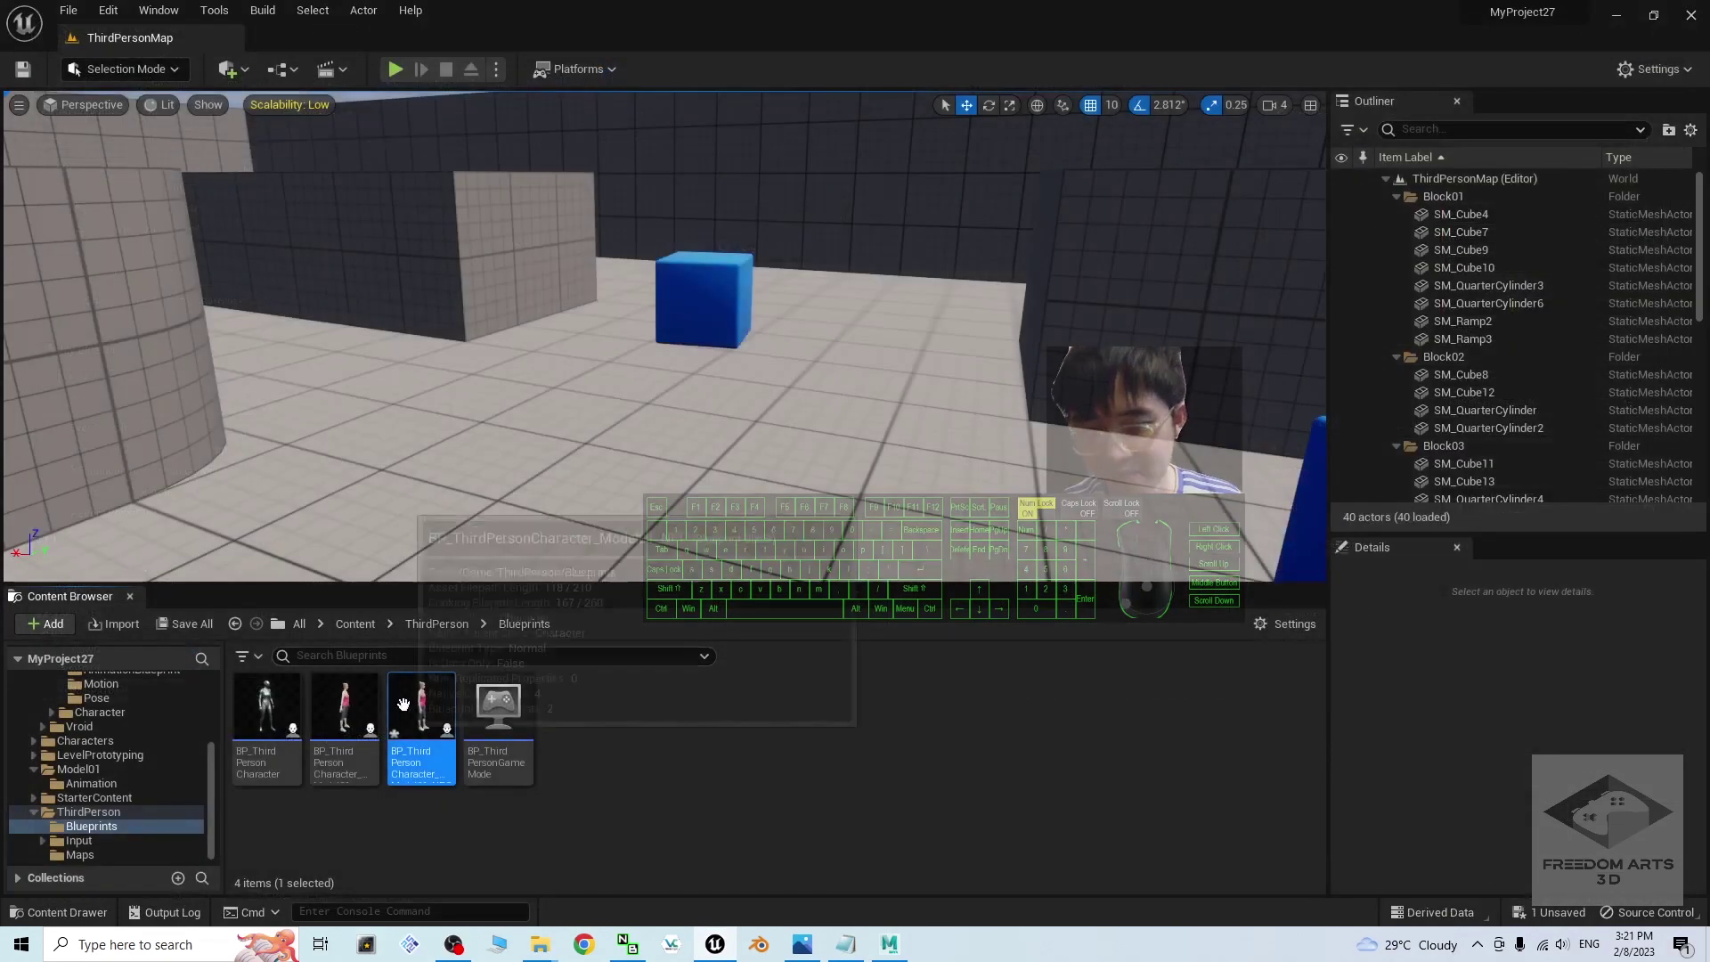
Place the NPC character on the floor near the blue cube at about 860, 2470, 90 and rotate it to -61.875° about the vertical axis
{"action": "left_click_drag", "start_coordinate": [437, 719], "coordinate": [784, 440]}
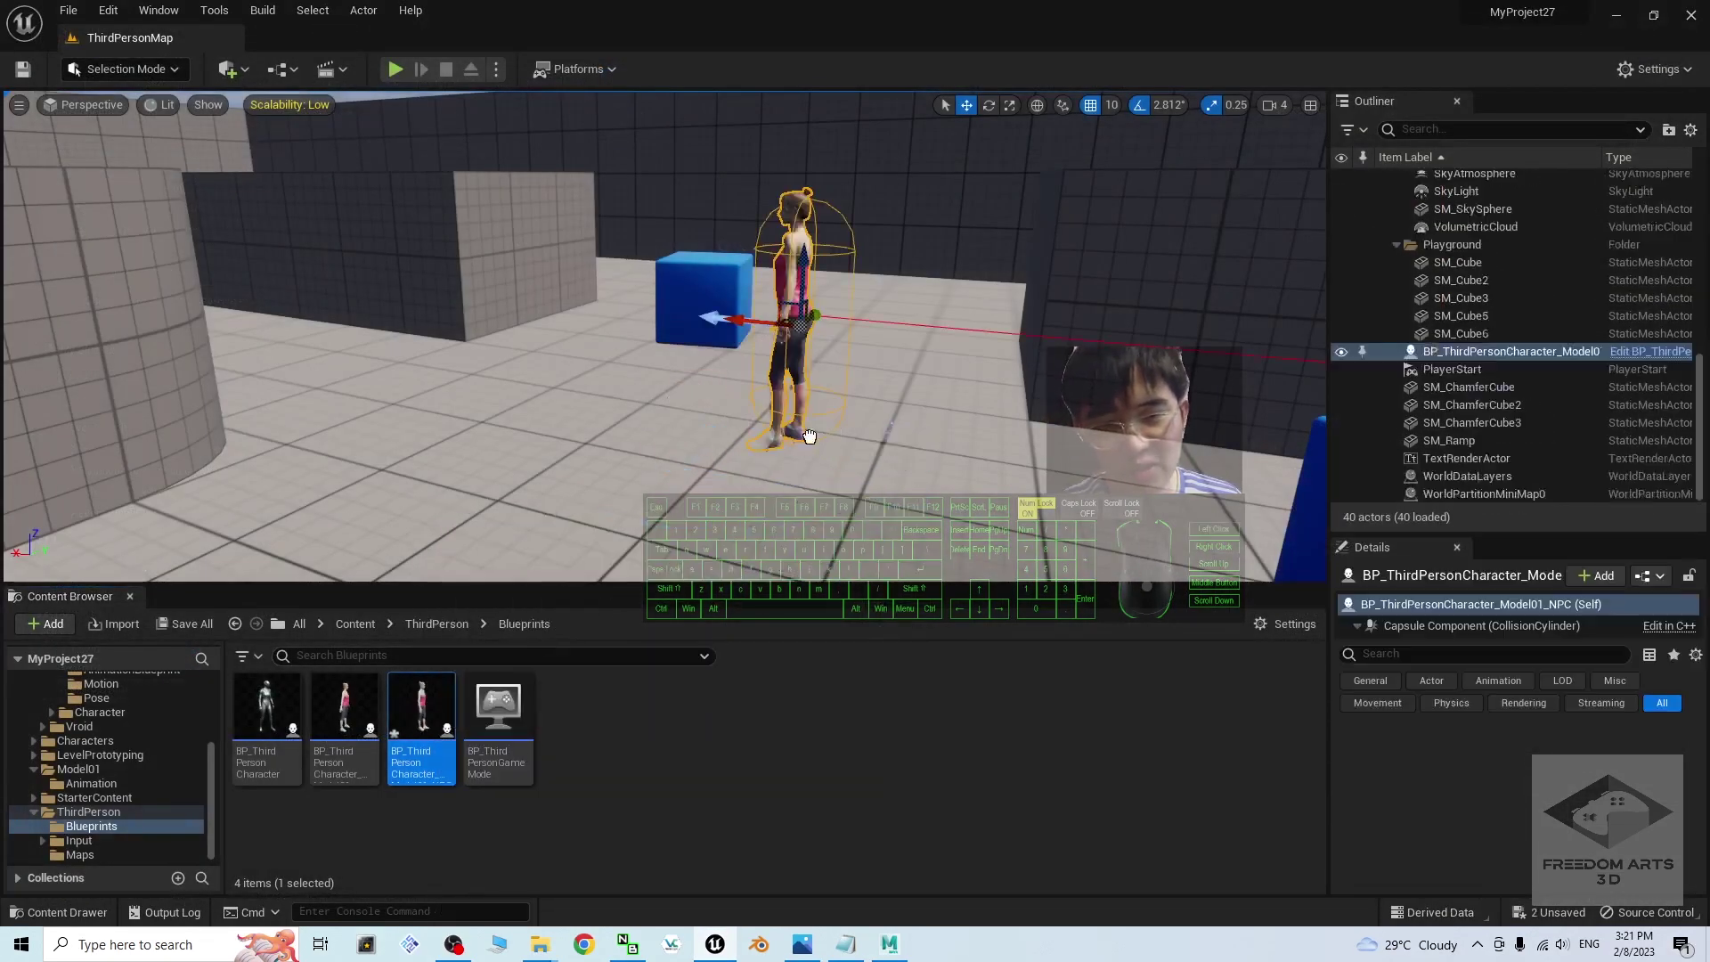
{"action": "key", "text": "e"}
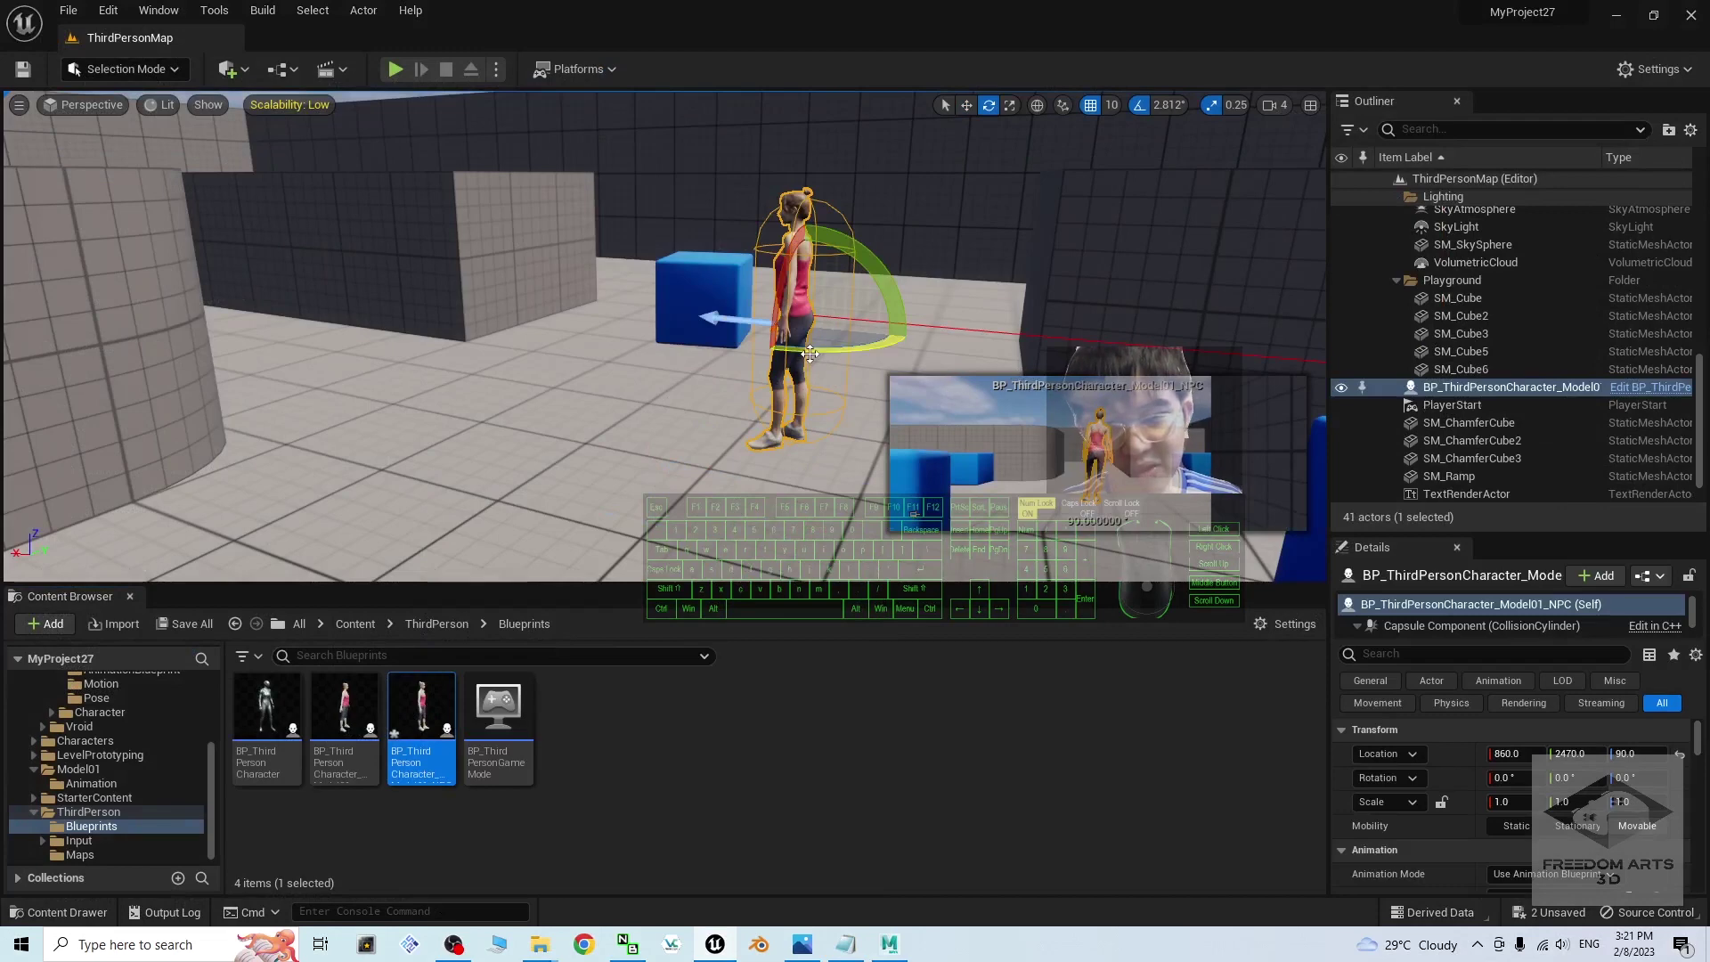
{"action": "left_click_drag", "start_coordinate": [809, 354], "coordinate": [939, 351]}
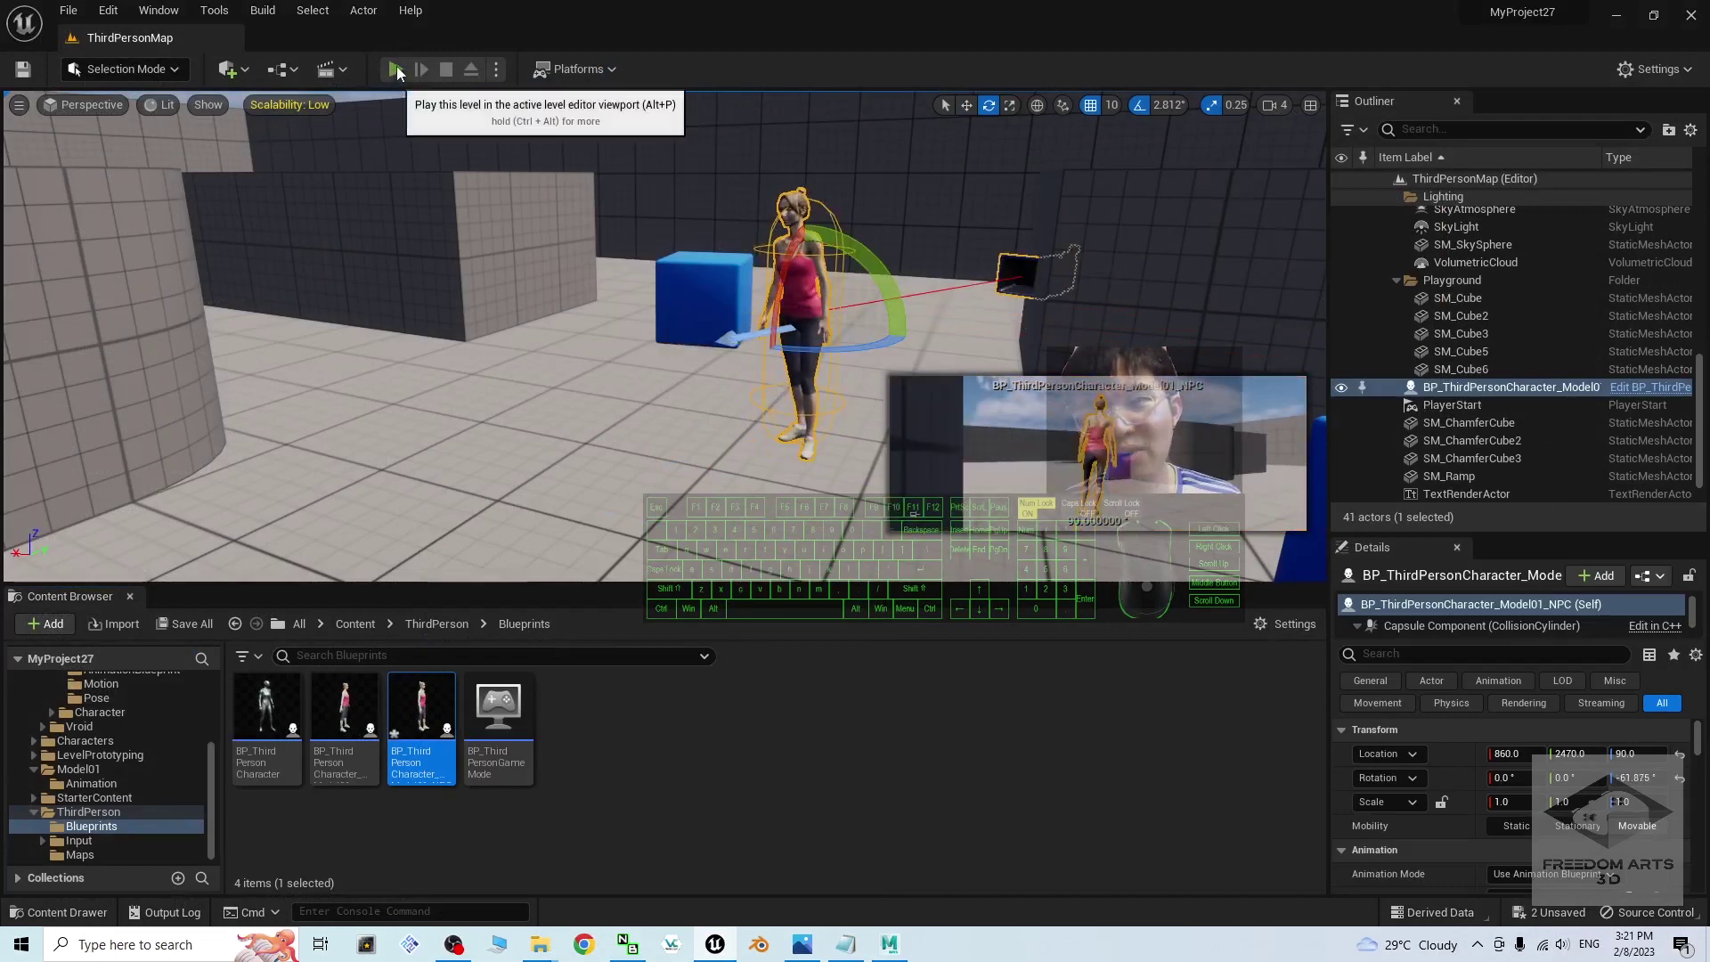
Play the level, run the avatar up to the NPC and around it to check its idle animation and collision, and end the play session
{"action": "left_click", "coordinate": [395, 69]}
{"action": "key", "text": "w"}
{"action": "key", "text": "d"}
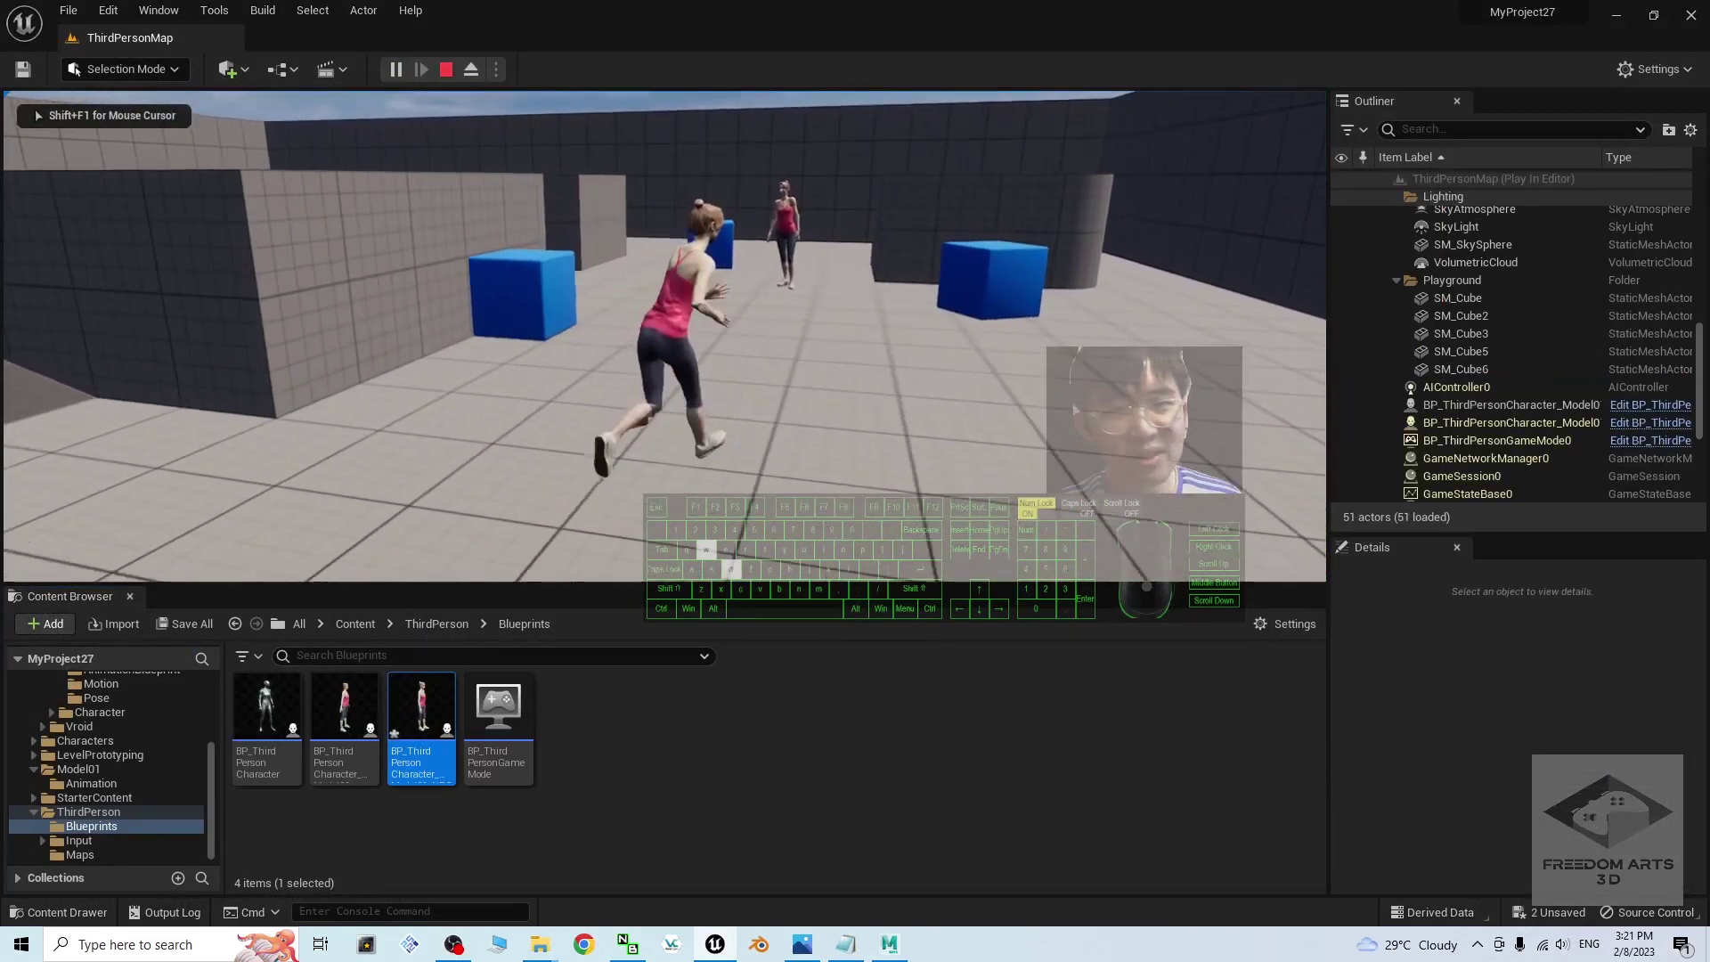
{"action": "key", "text": "w"}
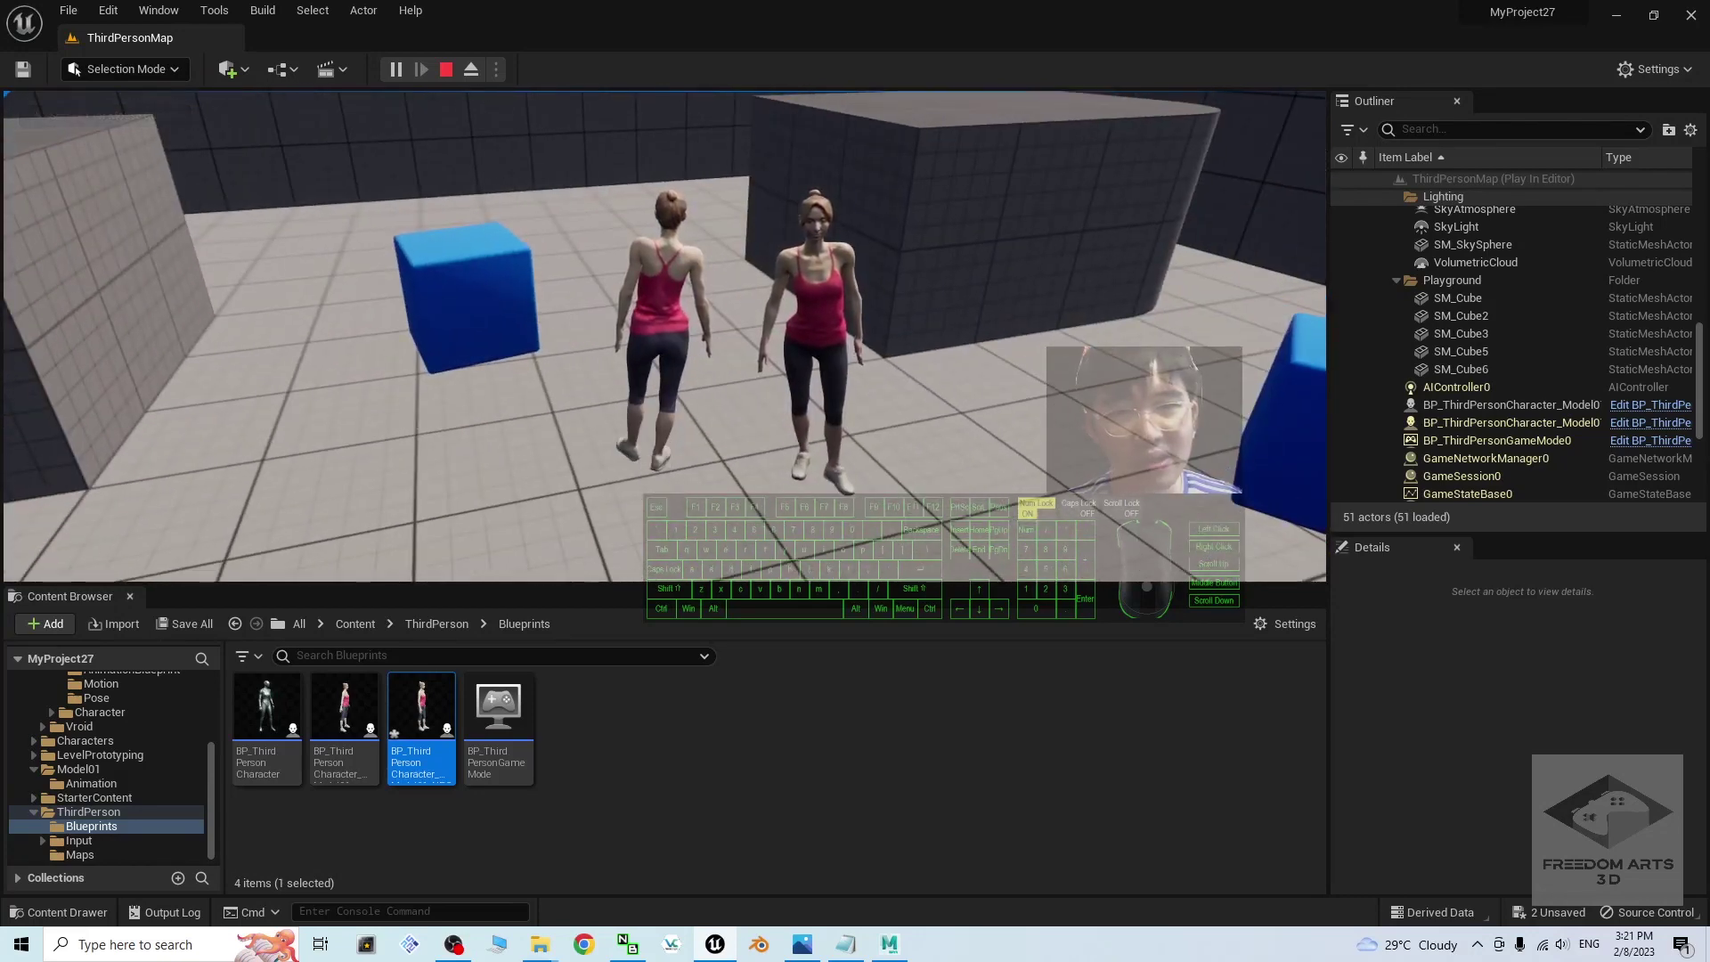
{"action": "key", "text": "s"}
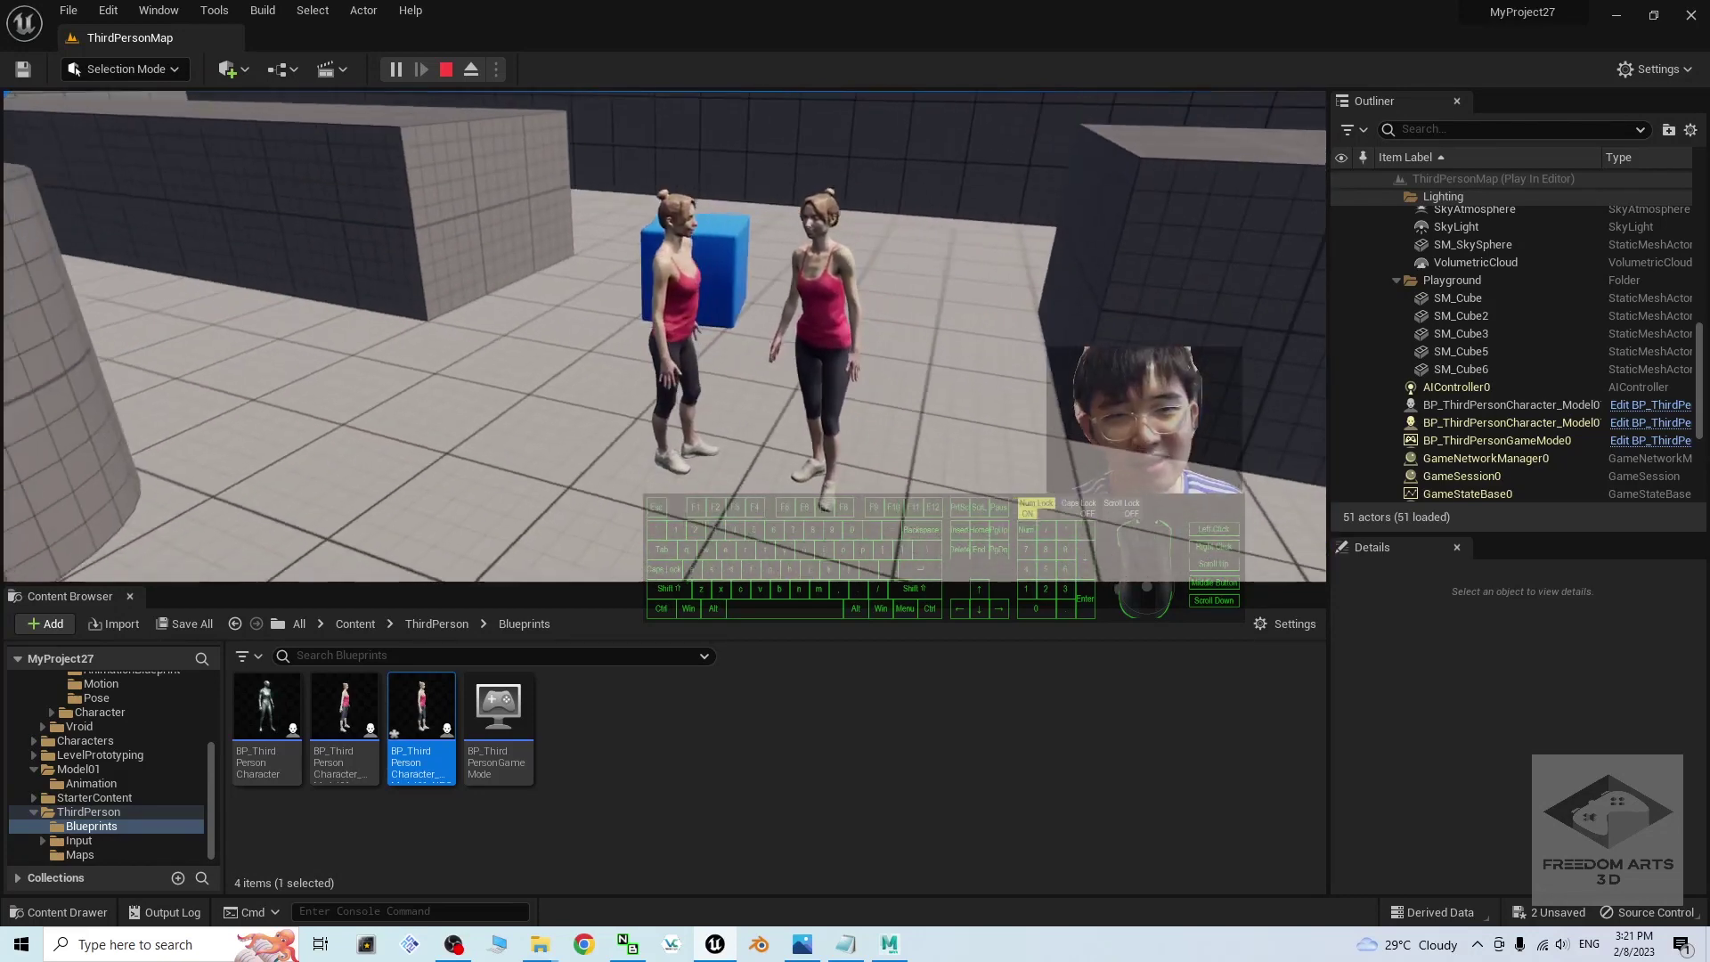
{"action": "key", "text": "space"}
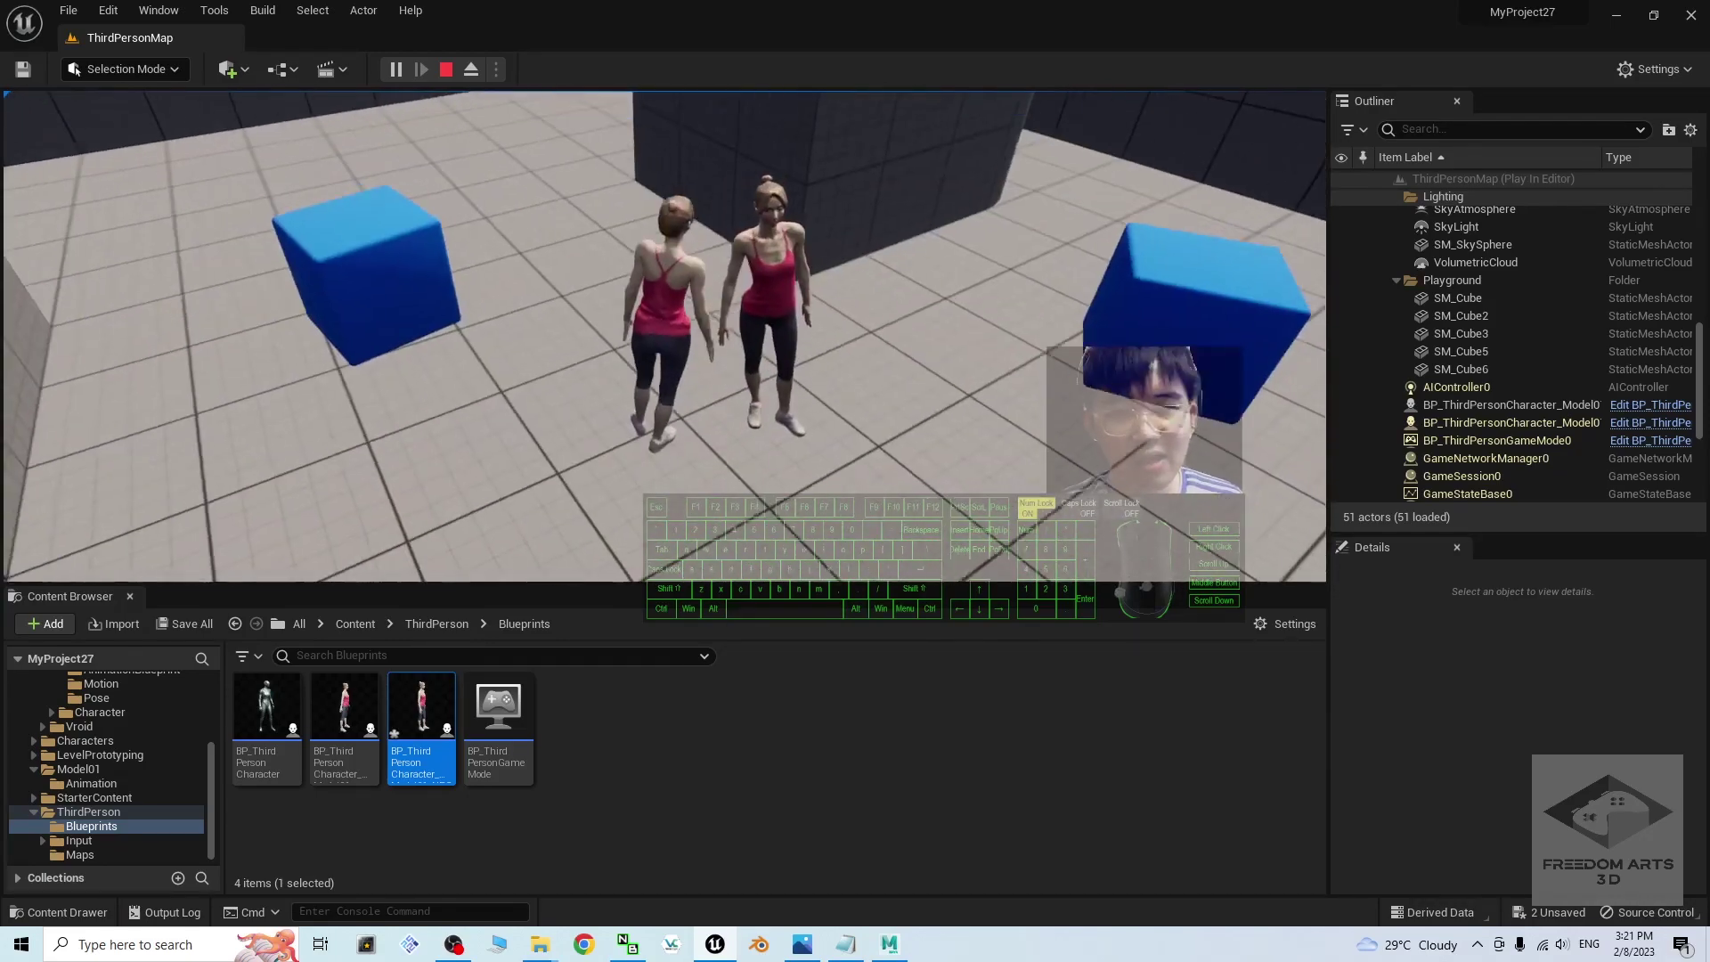
{"action": "key", "text": "d"}
{"action": "key", "text": "w"}
{"action": "key", "text": "s"}
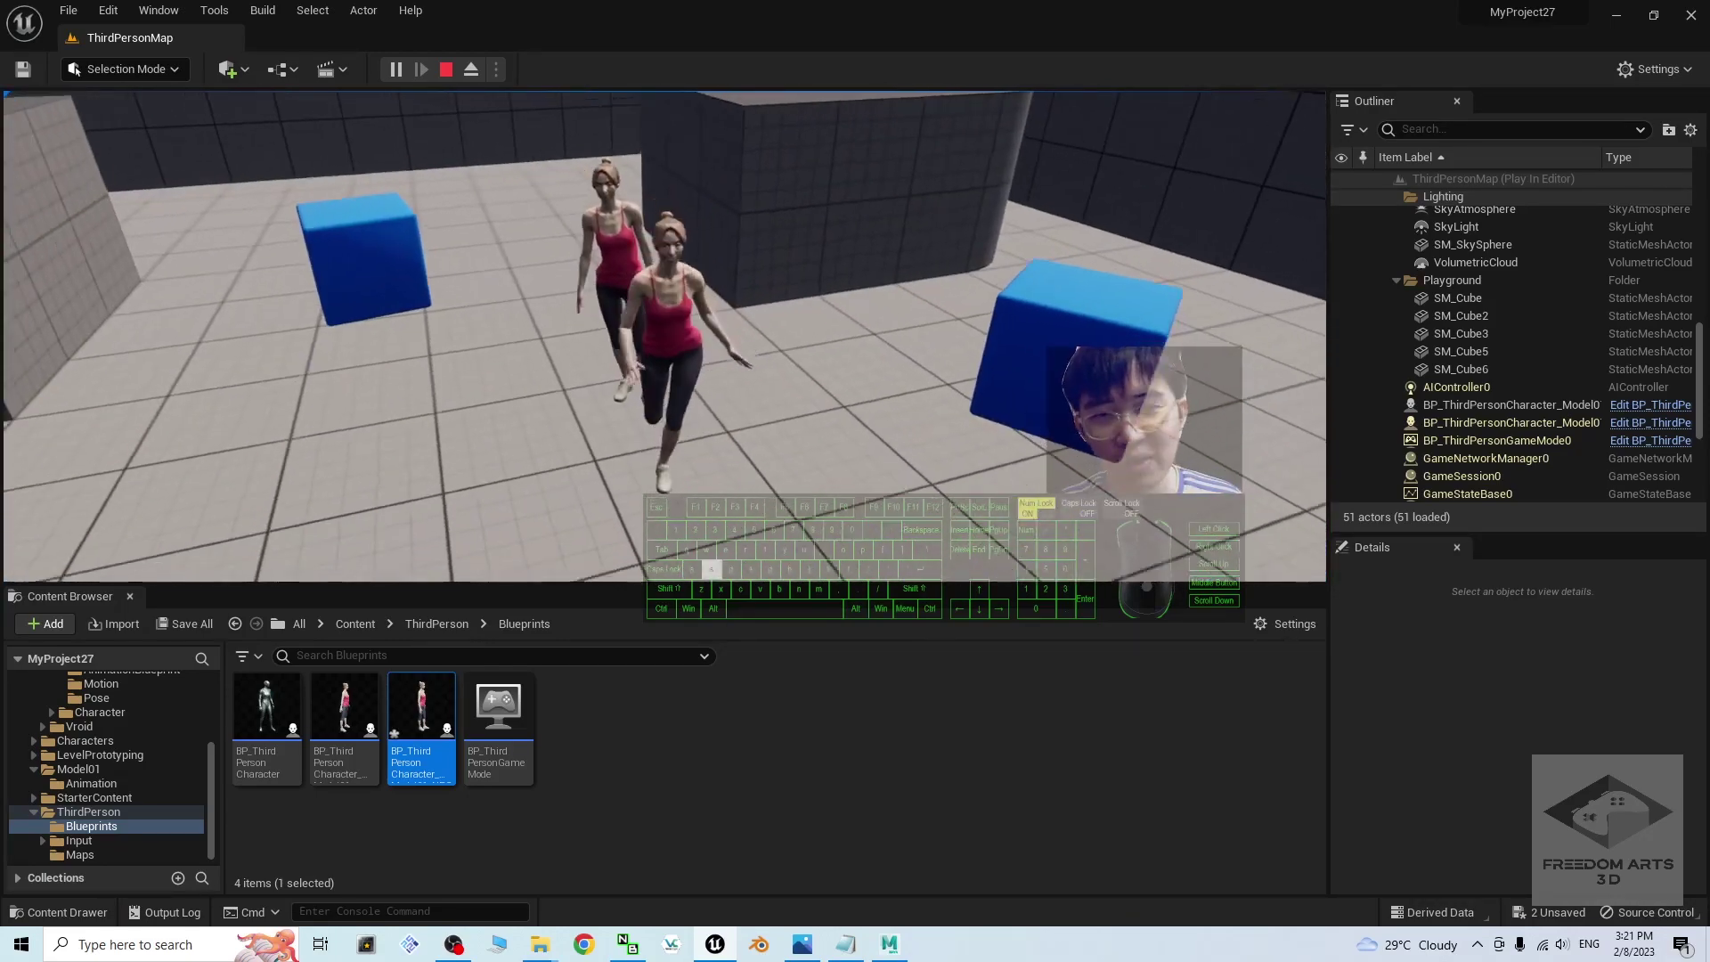
{"action": "key", "text": "w"}
{"action": "key", "text": "s"}
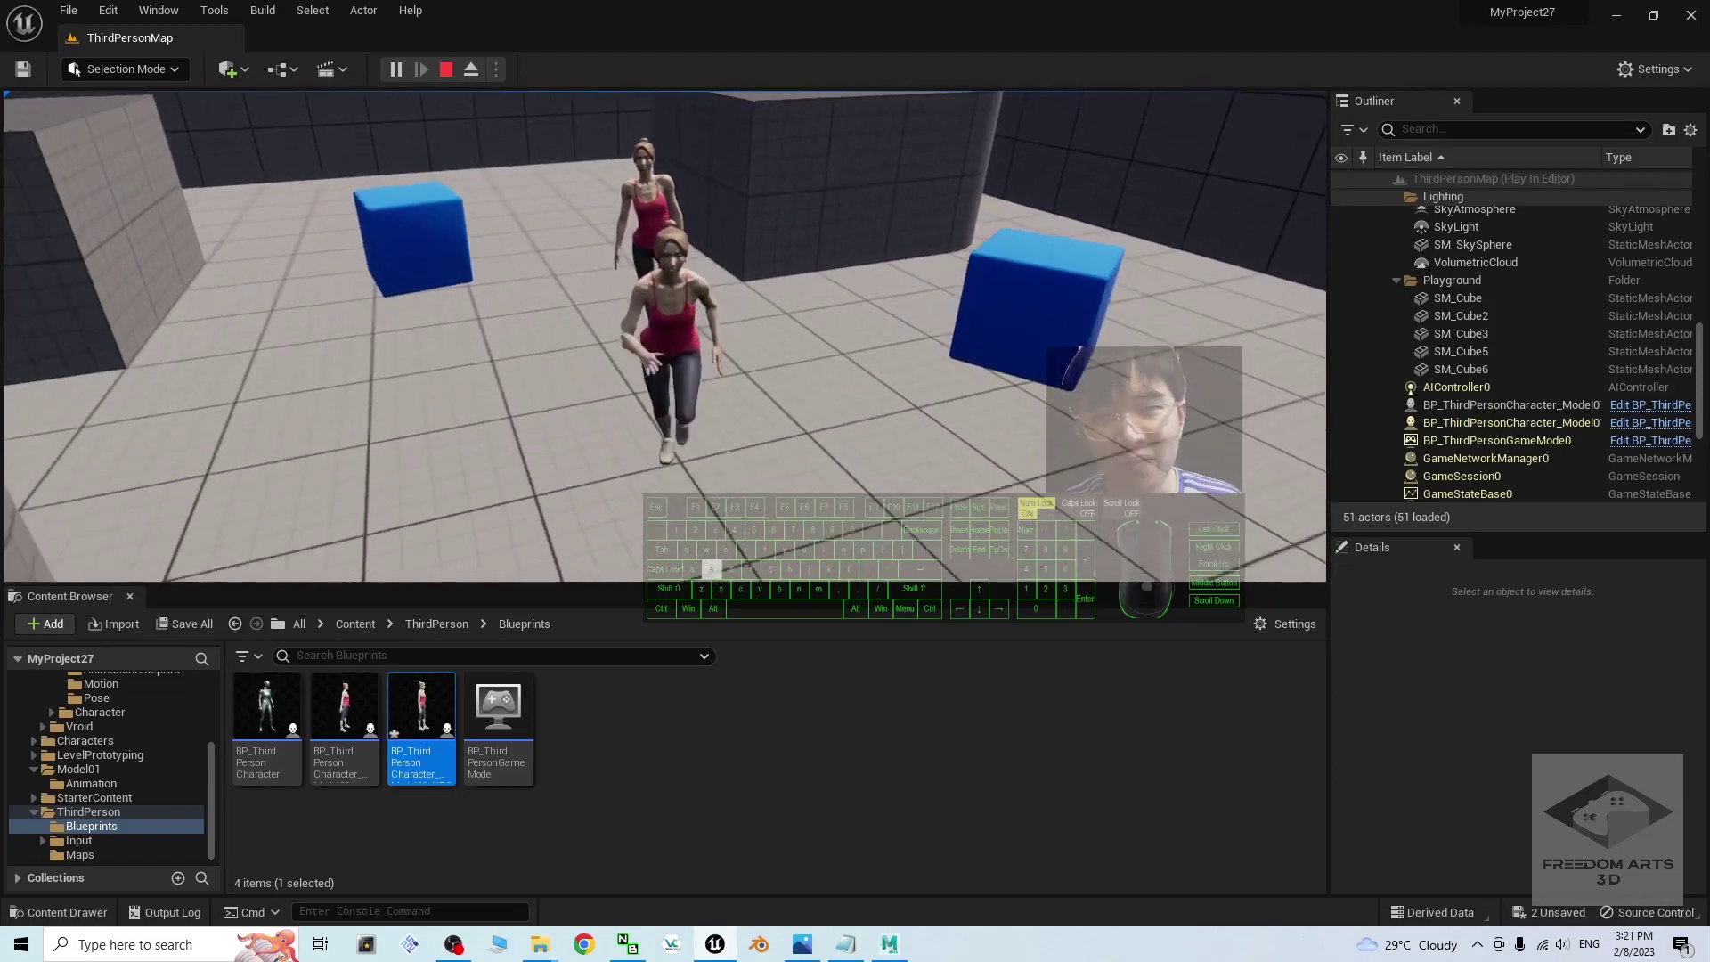
{"action": "key", "text": "w"}
{"action": "key", "text": "s"}
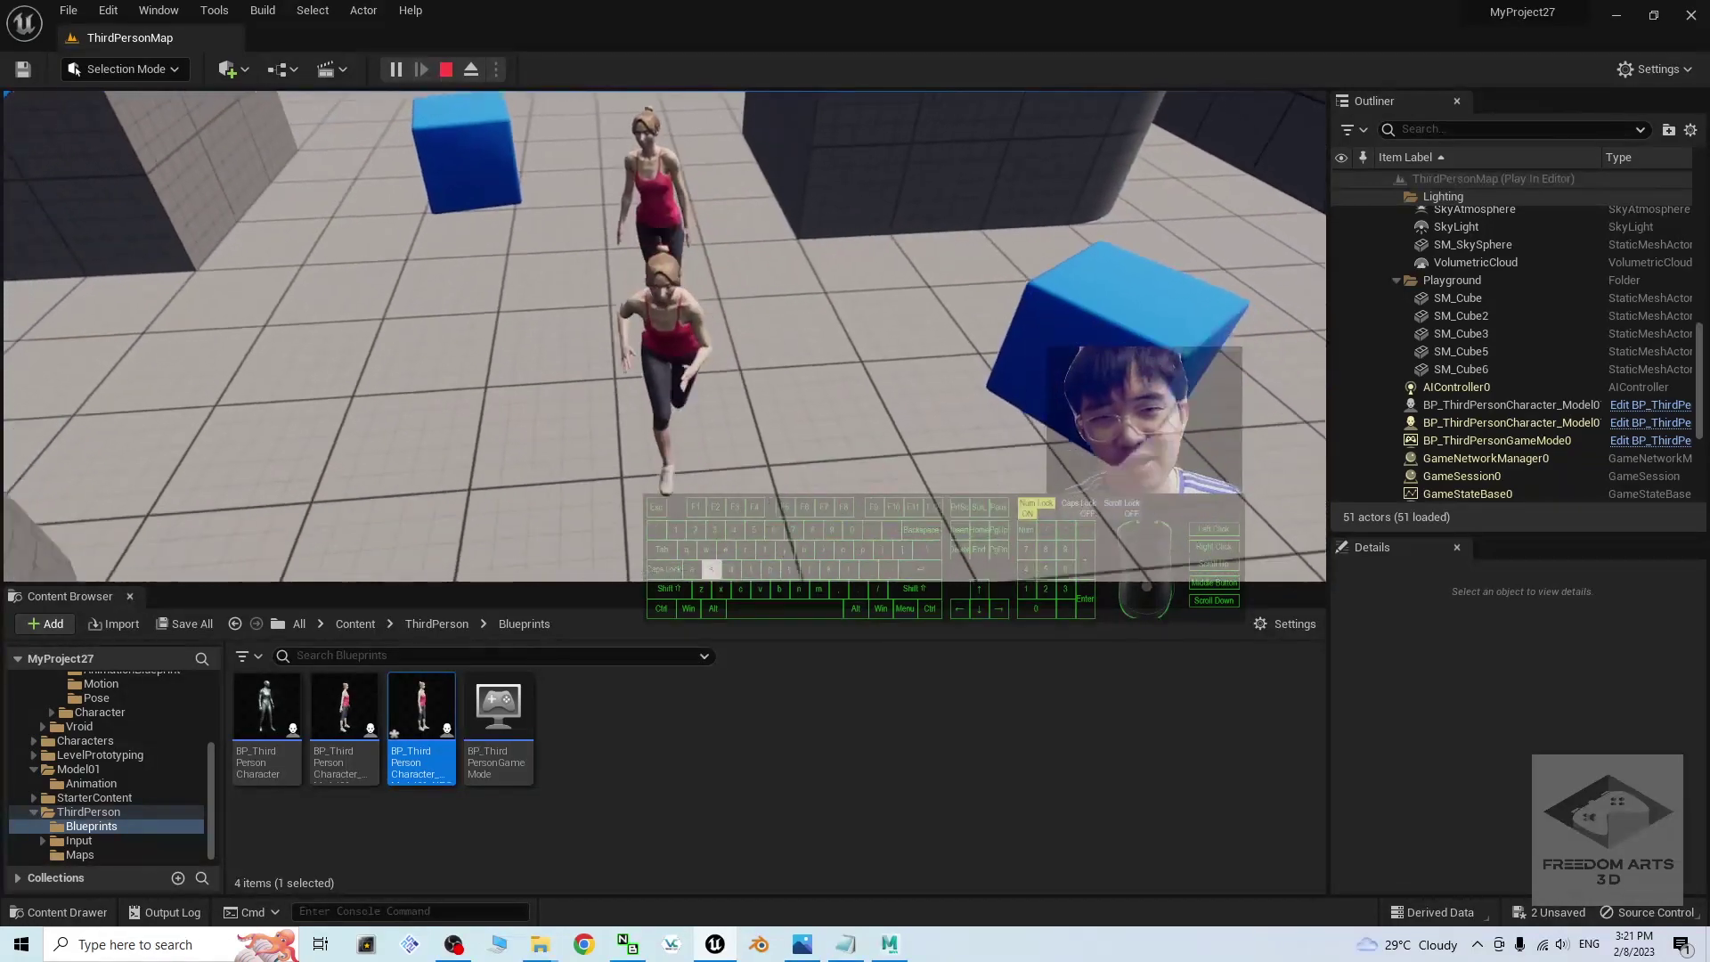
{"action": "key", "text": "Escape"}
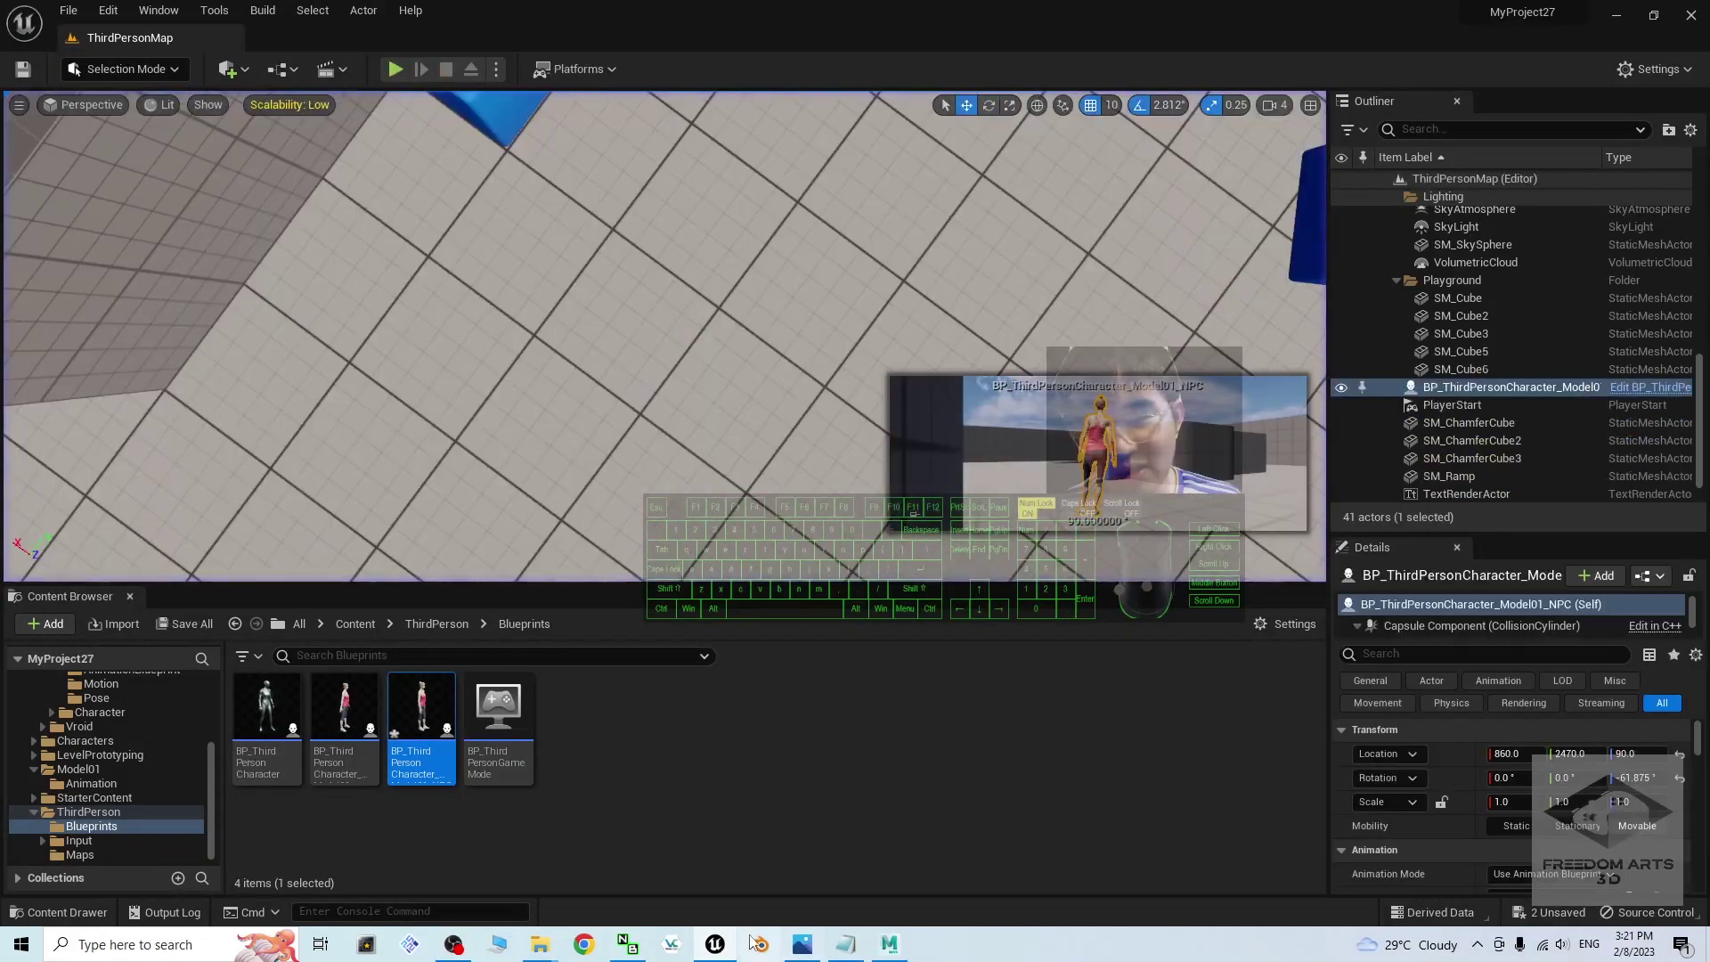
Switch to the image viewer to show cover.jpg, and return to Unreal Editor
{"action": "left_click", "coordinate": [804, 946]}
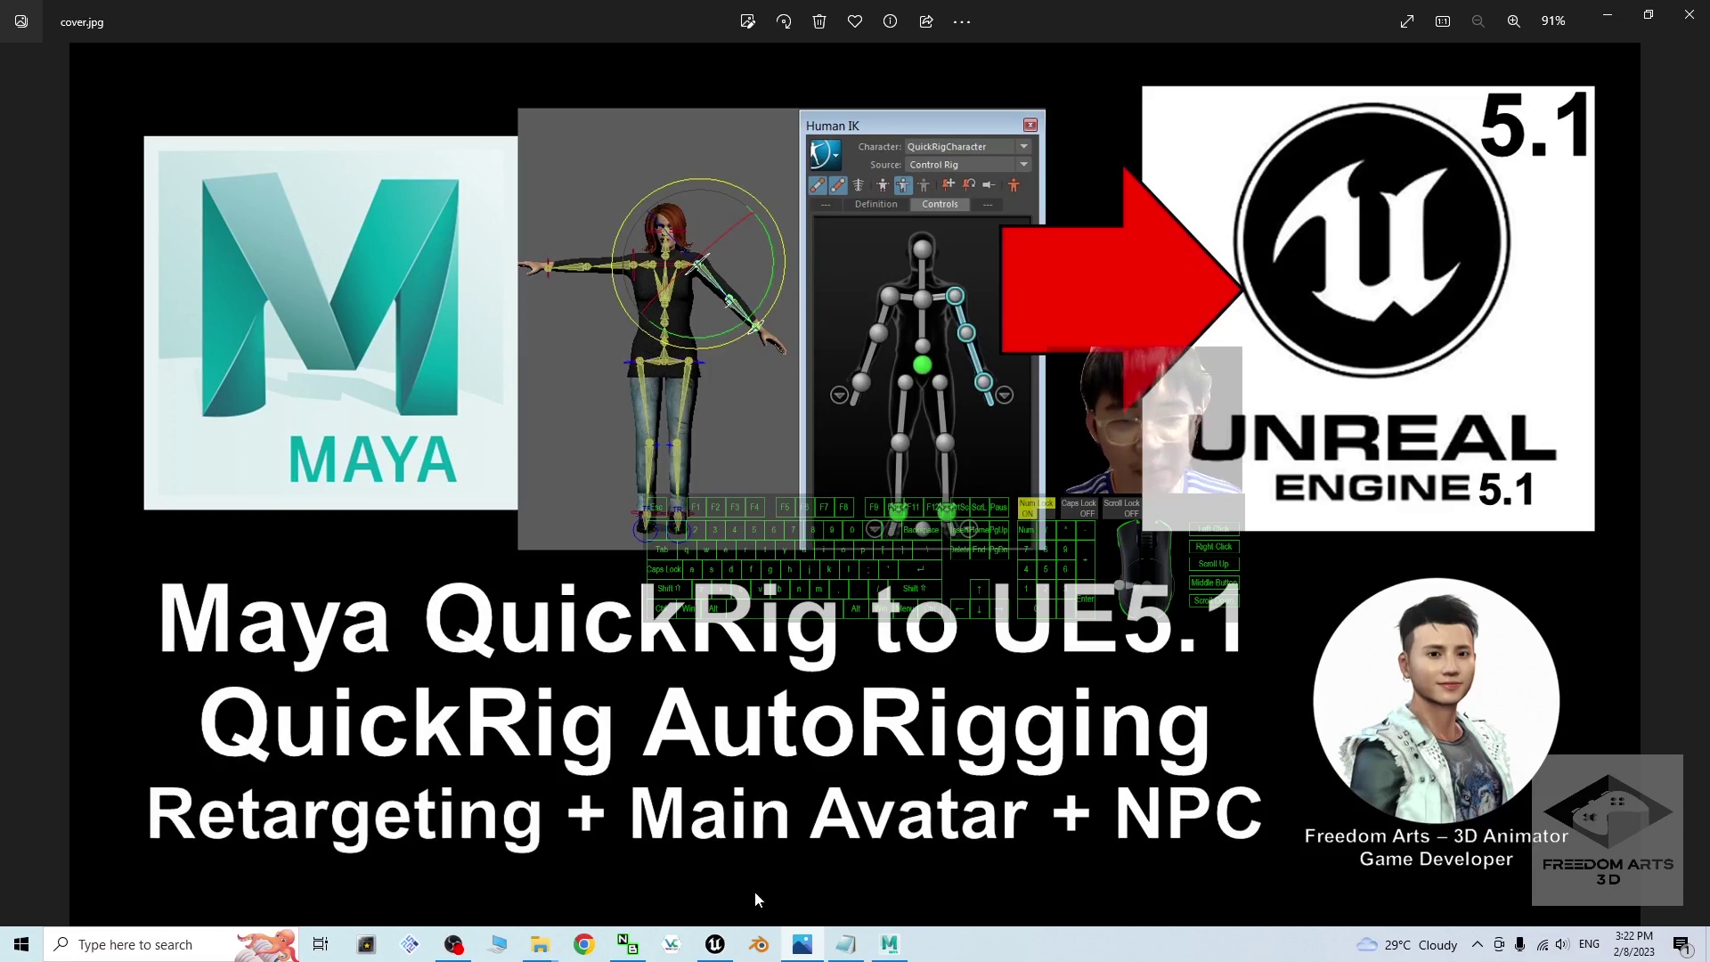
{"action": "left_click", "coordinate": [724, 953]}
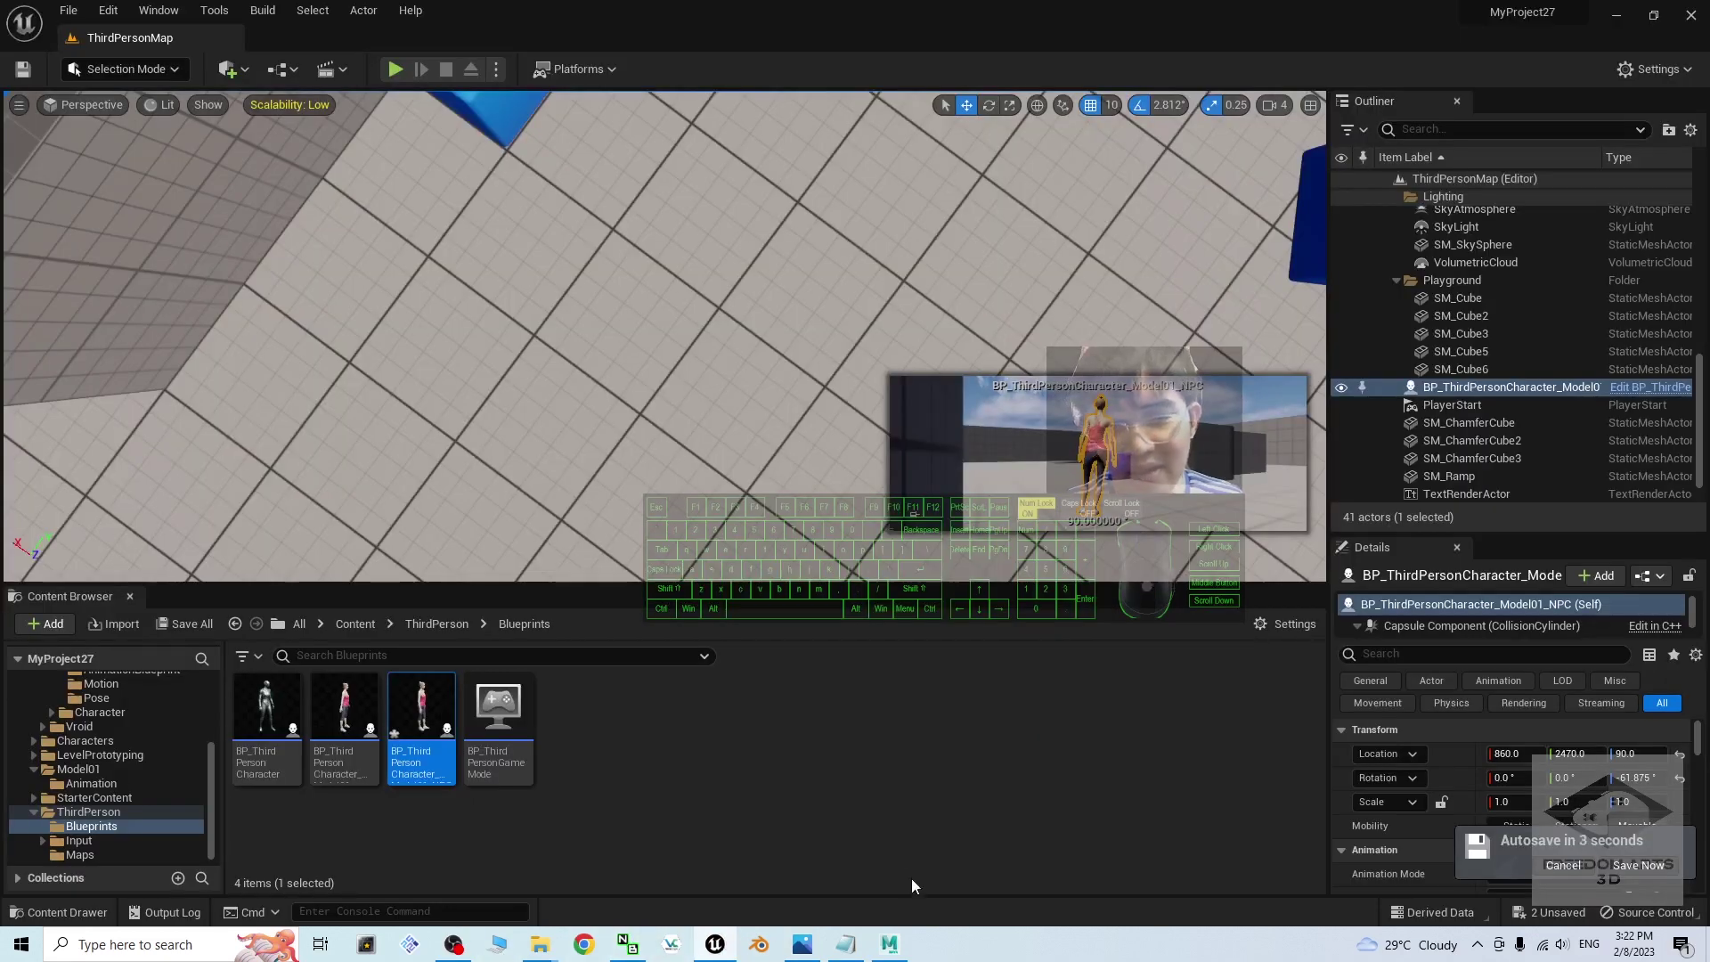
Play the level again, move and jump with the avatar near the NPC, and end the play session
{"action": "left_click", "coordinate": [396, 69]}
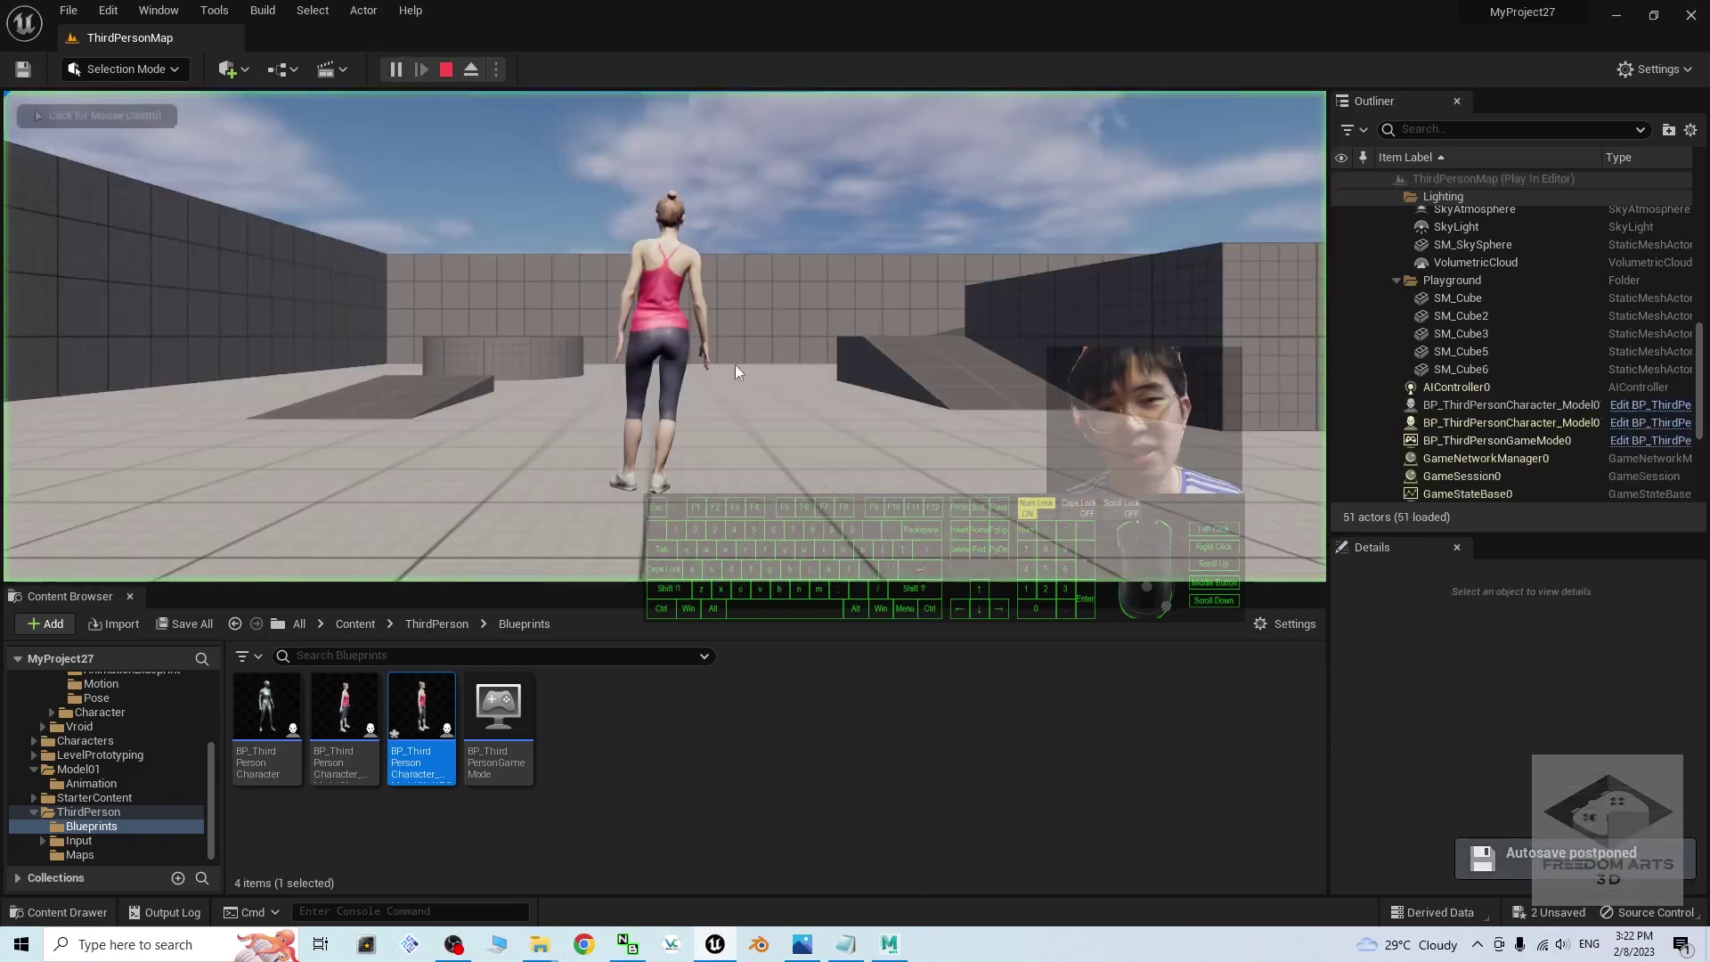
{"action": "key", "text": "w"}
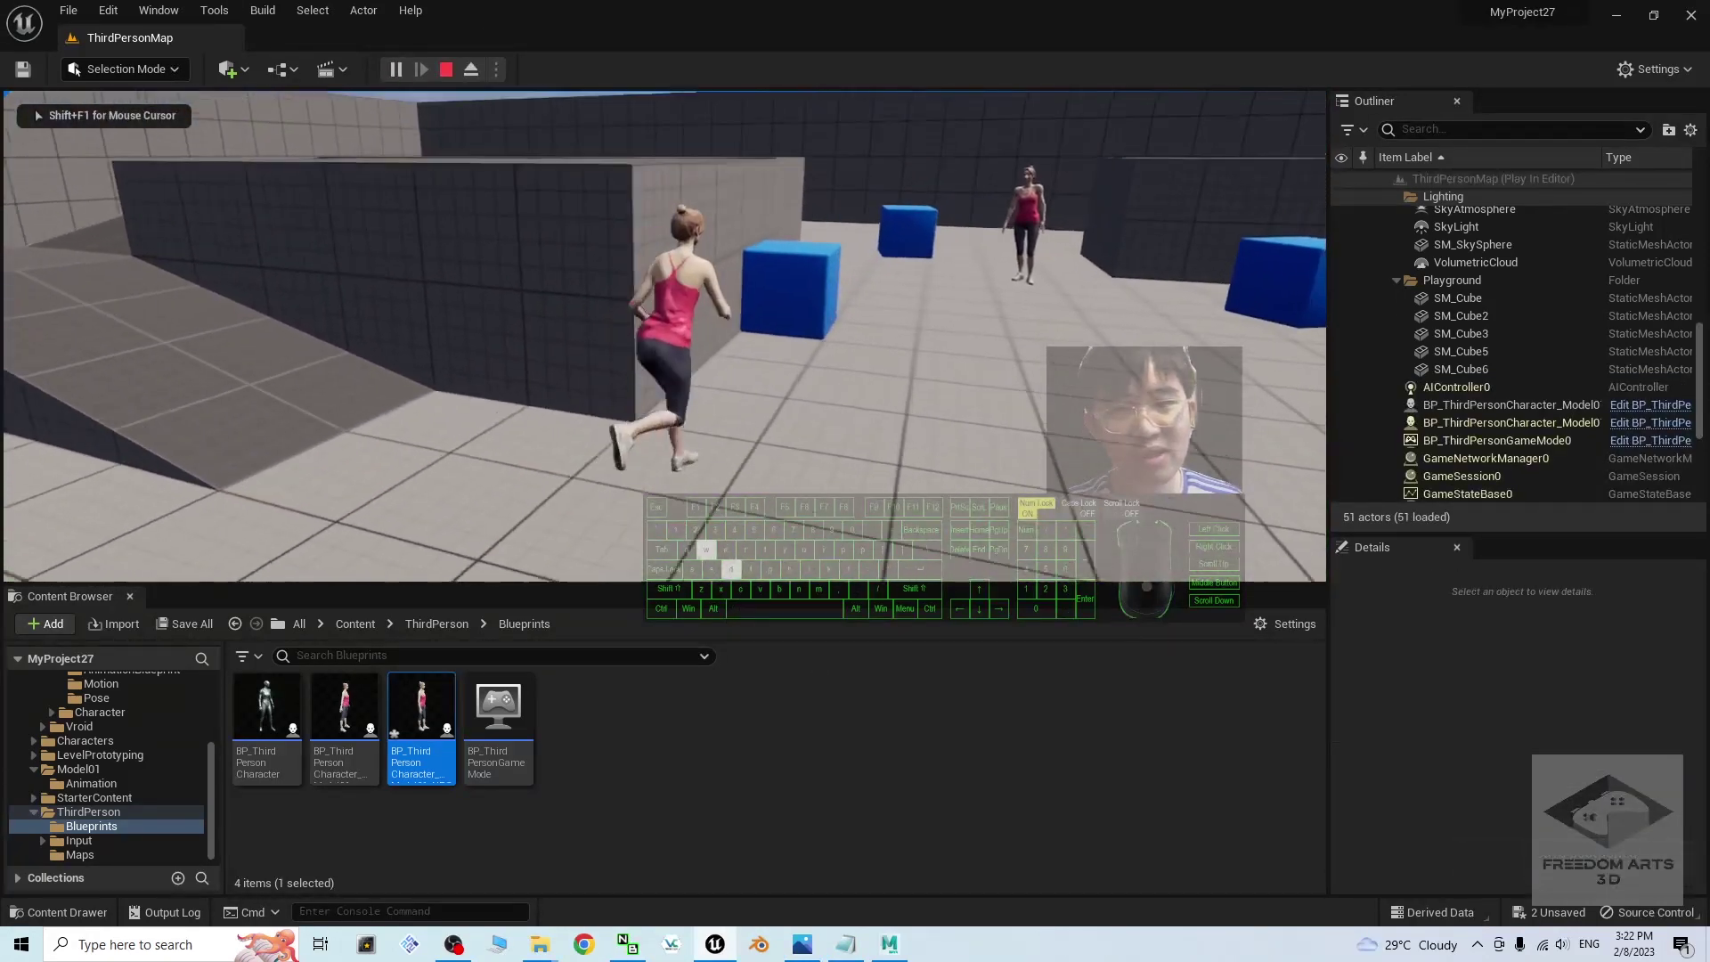
{"action": "key", "text": "space"}
{"action": "key", "text": "a"}
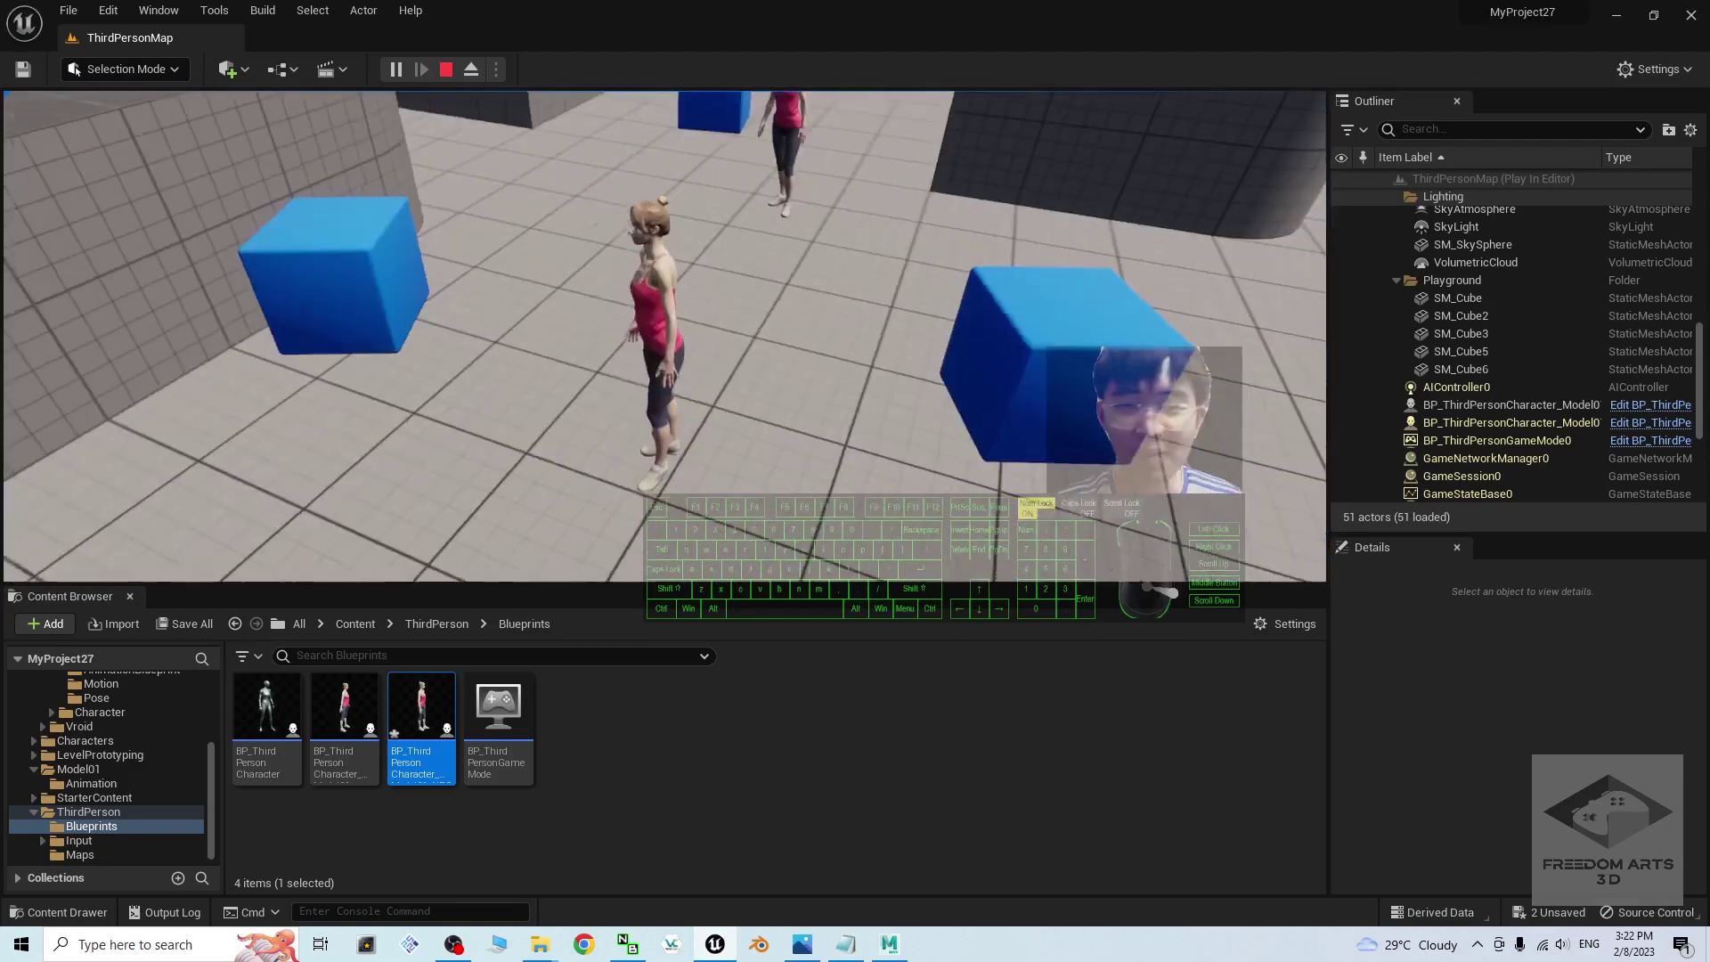
{"action": "key", "text": "Escape"}
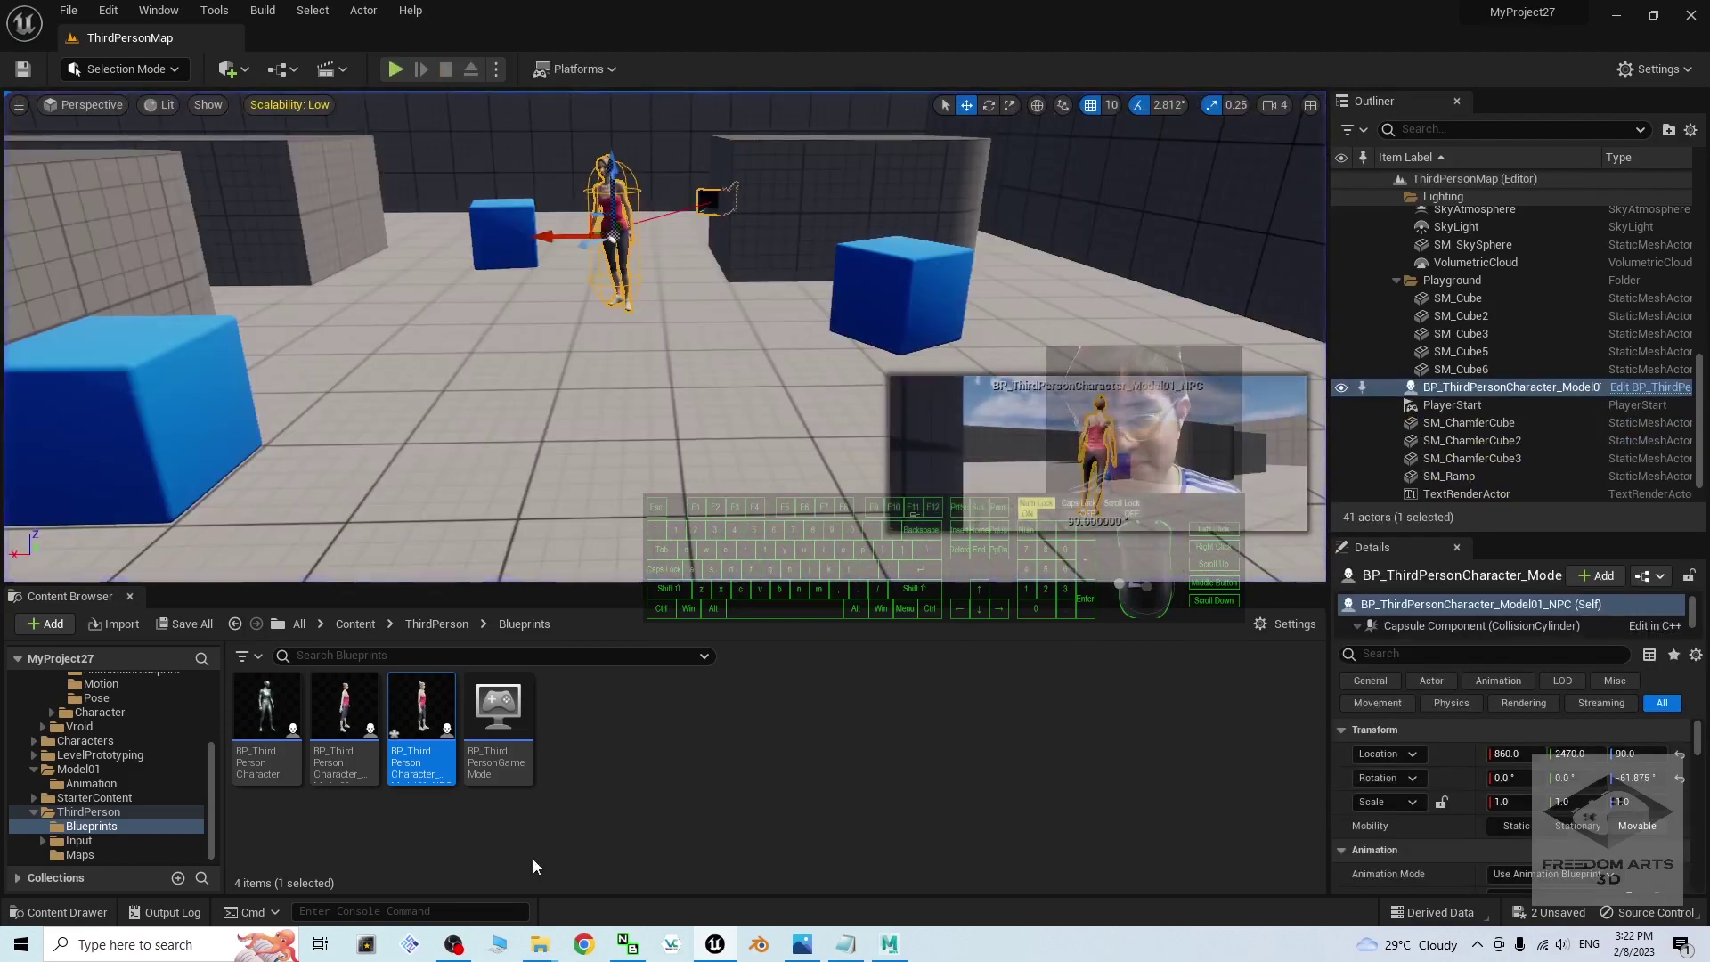